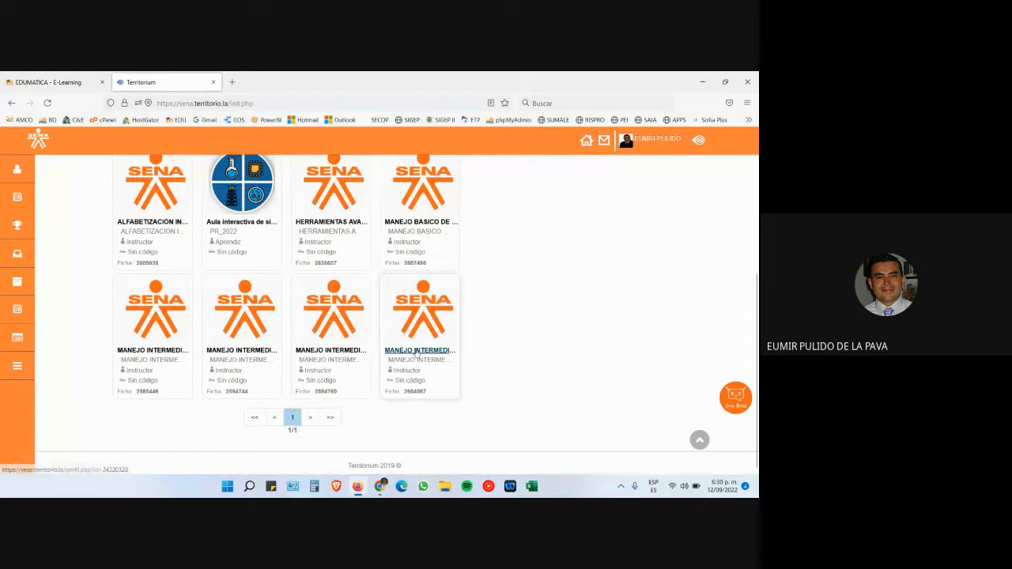
- Open the MANEJO INTERMEDIO course content and browse PROYECTO > GUÍAS > GUIA 2 > MATERIAL DE APOYO
{"action": "left_click", "coordinate": [418, 353]}
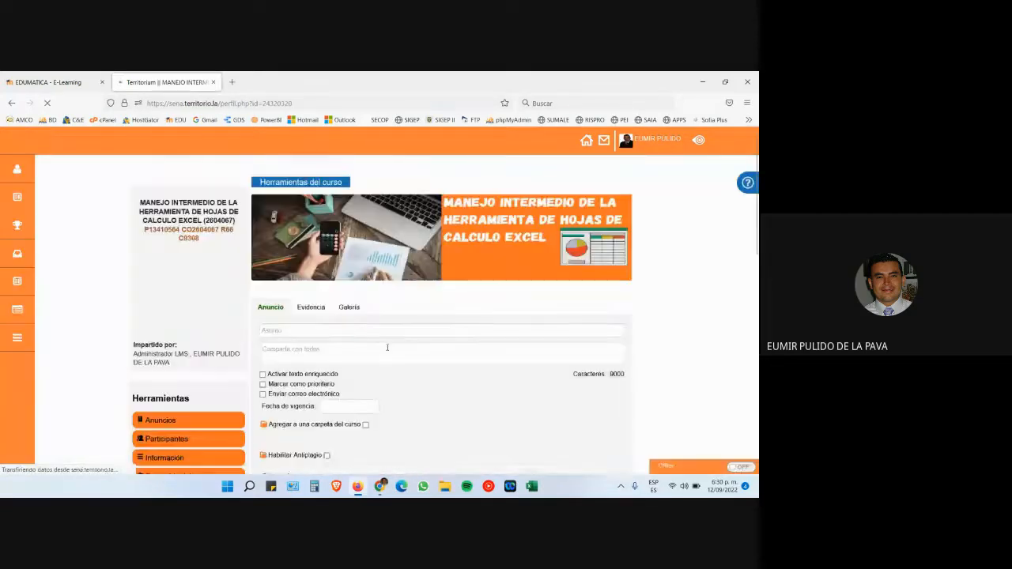
{"action": "scroll", "coordinate": [382, 345], "scroll_direction": "down", "scroll_amount": 2}
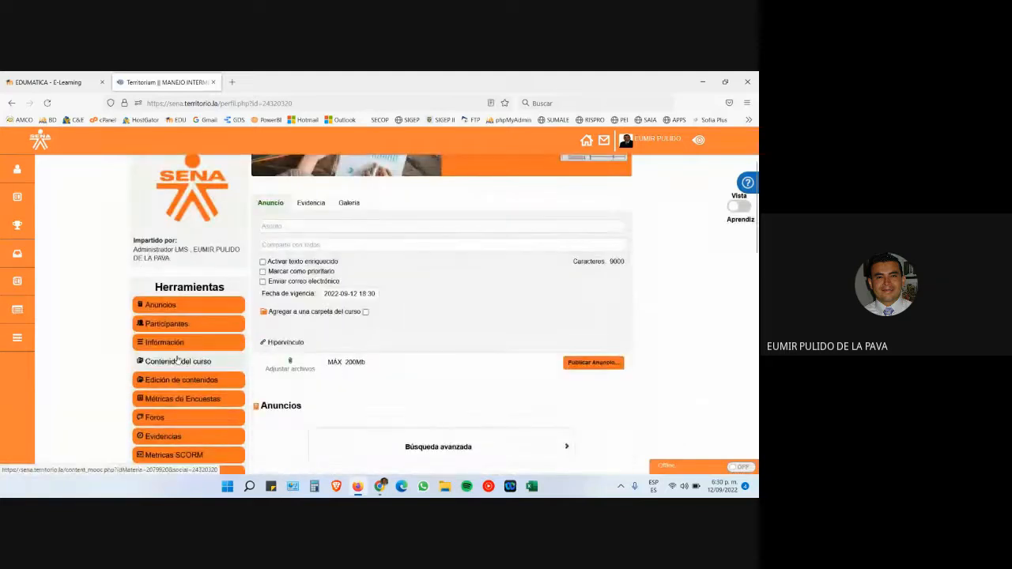
{"action": "left_click", "coordinate": [178, 361]}
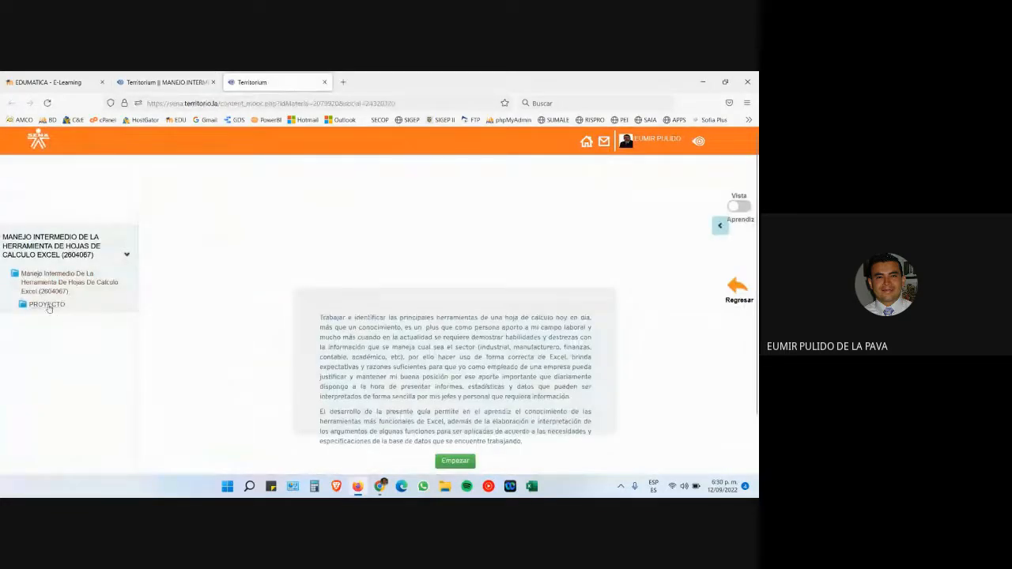
{"action": "left_click", "coordinate": [48, 306]}
{"action": "left_click", "coordinate": [79, 330]}
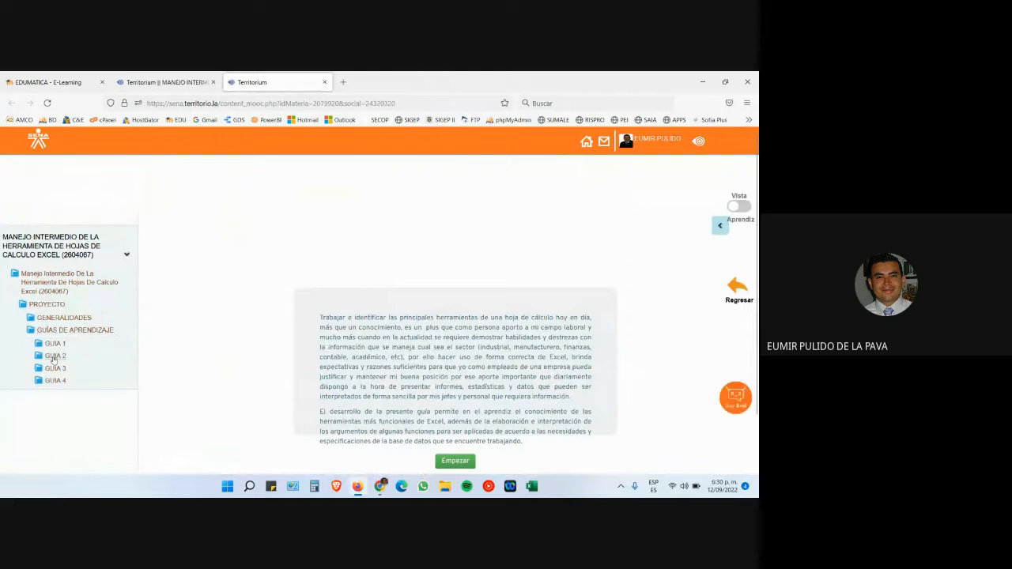
{"action": "left_click", "coordinate": [54, 356]}
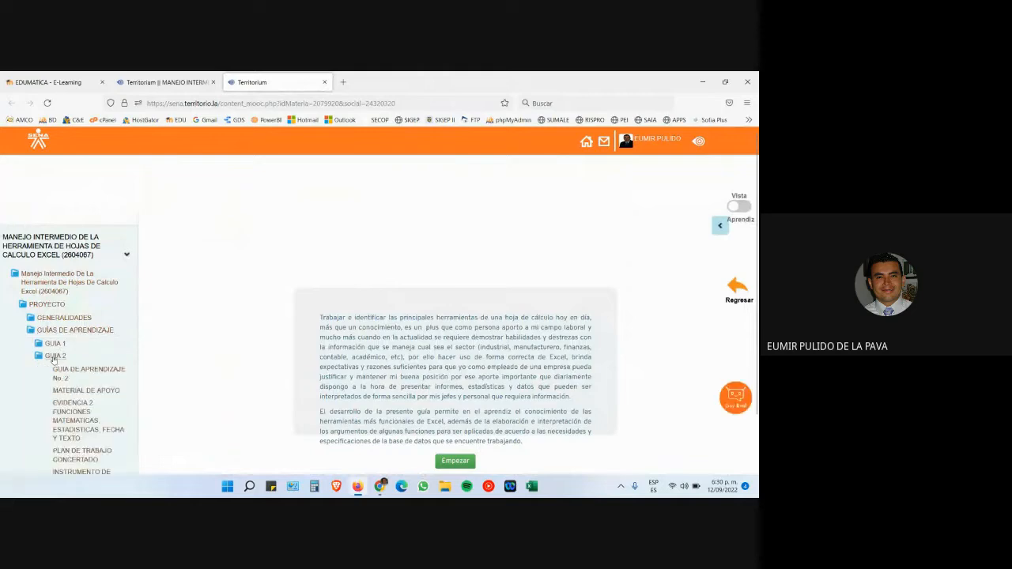
{"action": "left_click", "coordinate": [87, 392]}
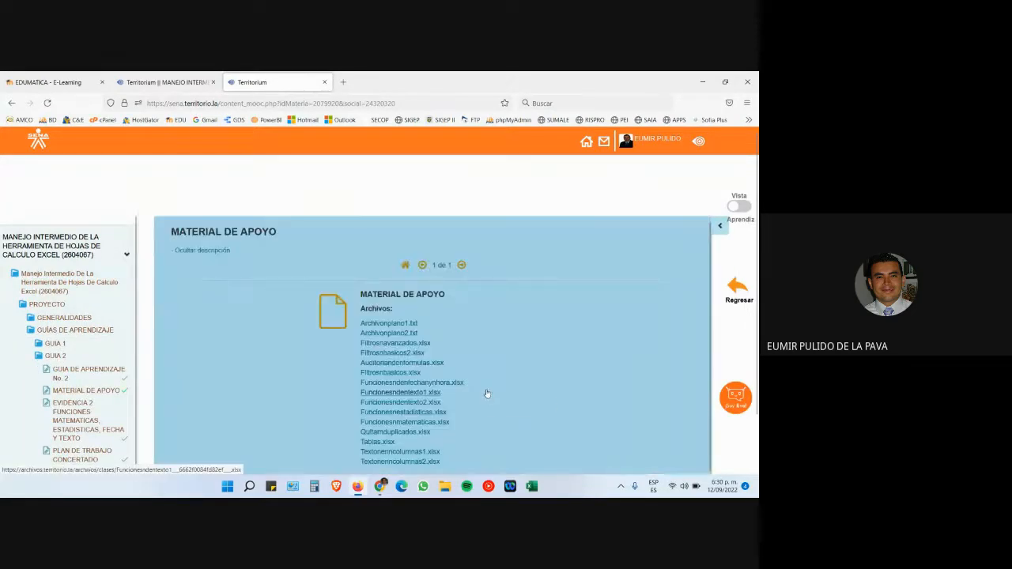
- Start downloading Textonenncolumnas1.xlsx, cancel the save, and return to the EDUMATICA E-Learning tab
{"action": "scroll", "coordinate": [506, 383], "scroll_direction": "down", "scroll_amount": 1}
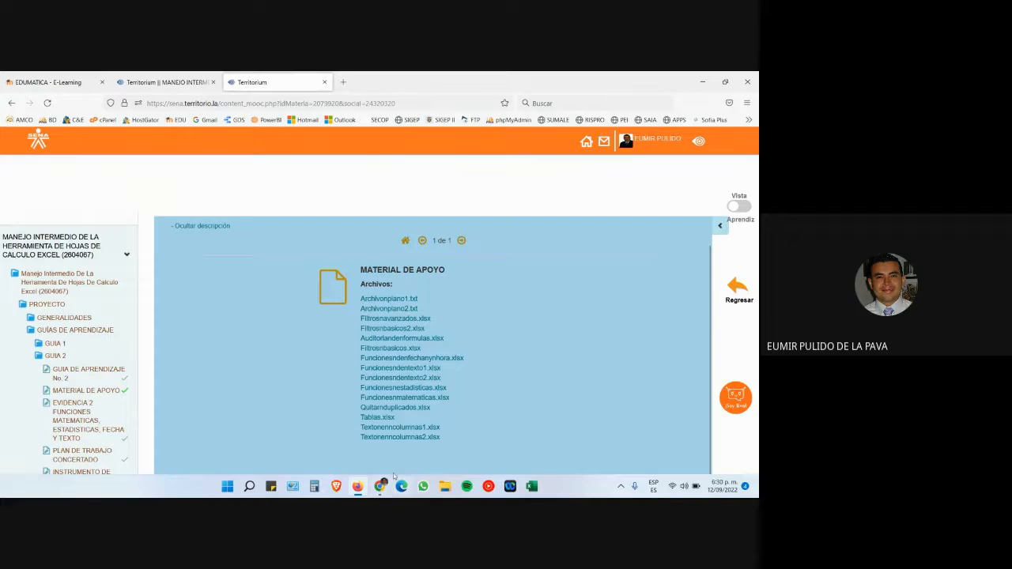
{"action": "left_click", "coordinate": [413, 429]}
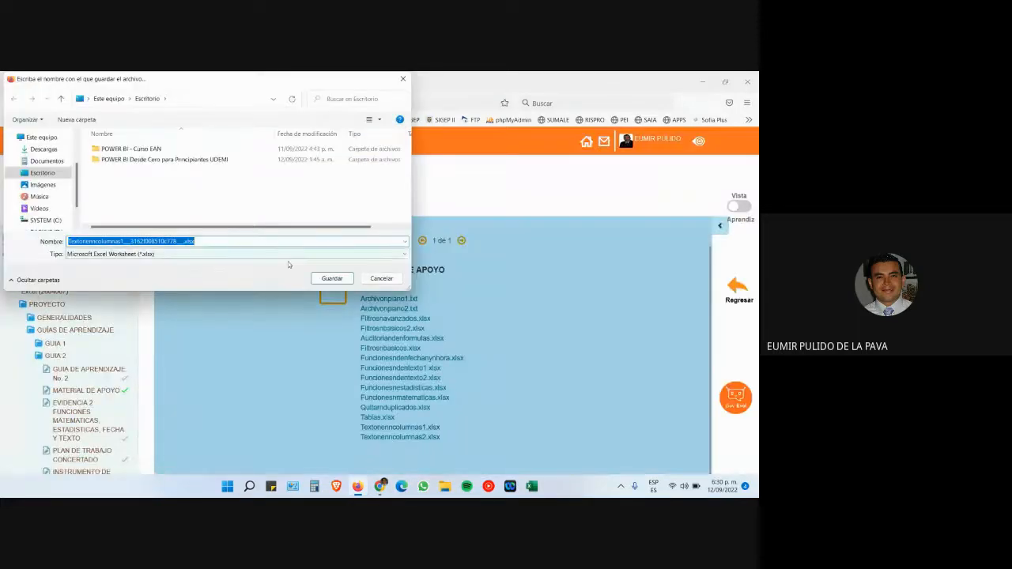
{"action": "left_click", "coordinate": [382, 280]}
{"action": "left_click", "coordinate": [33, 82]}
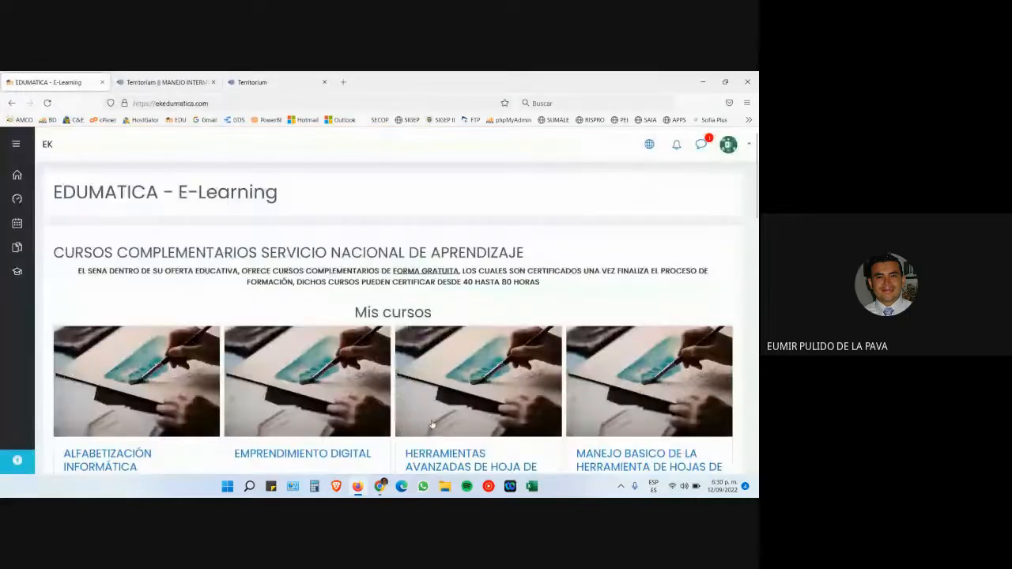
- Download Texto en columnas 1.xlsx from the course's RA-02 folder and open it from downloads
{"action": "scroll", "coordinate": [439, 415], "scroll_direction": "down", "scroll_amount": 3}
{"action": "scroll", "coordinate": [248, 321], "scroll_direction": "down", "scroll_amount": 5}
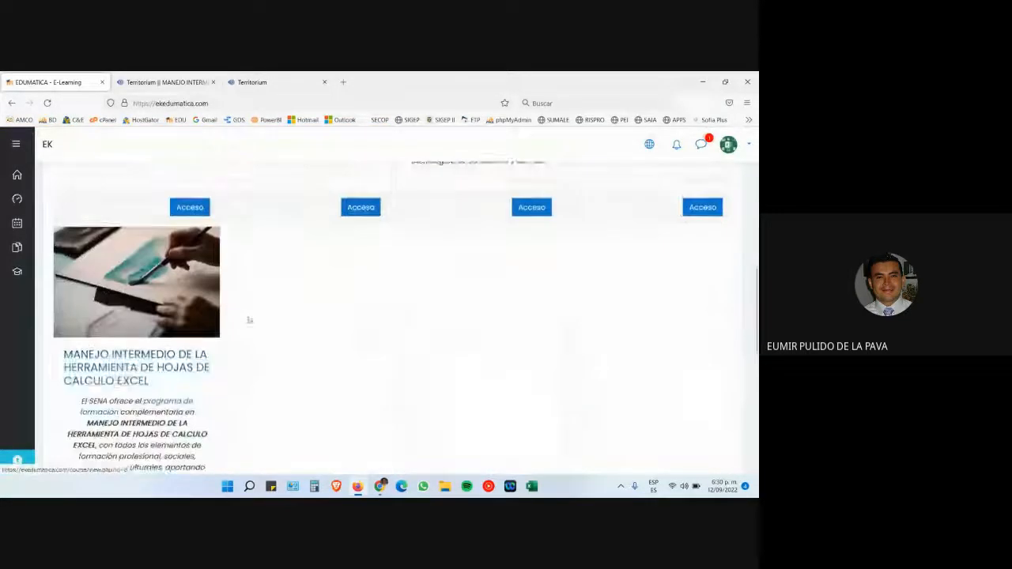
{"action": "left_click", "coordinate": [158, 352]}
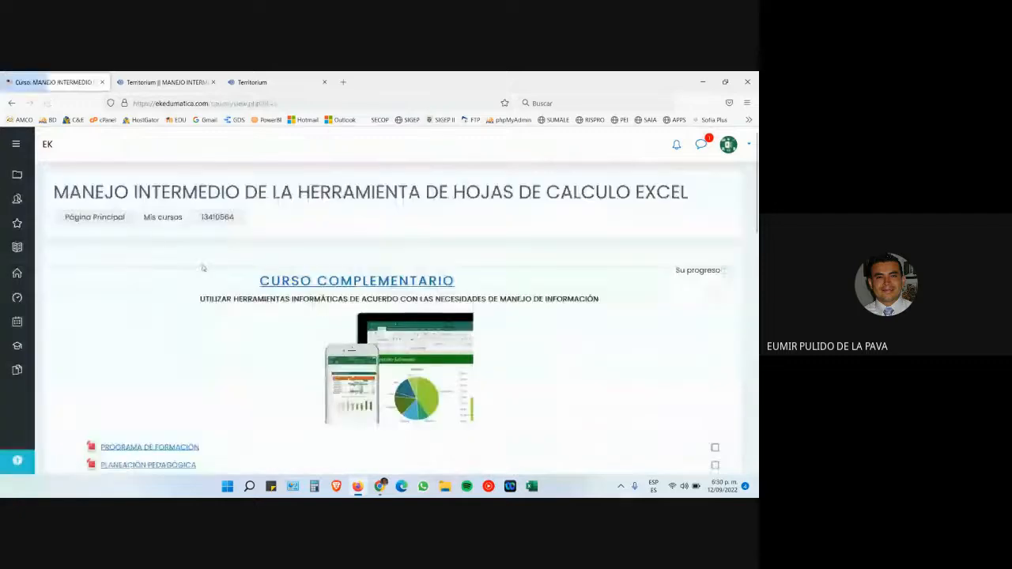
{"action": "scroll", "coordinate": [289, 311], "scroll_direction": "down", "scroll_amount": 1}
{"action": "scroll", "coordinate": [288, 311], "scroll_direction": "down", "scroll_amount": 5}
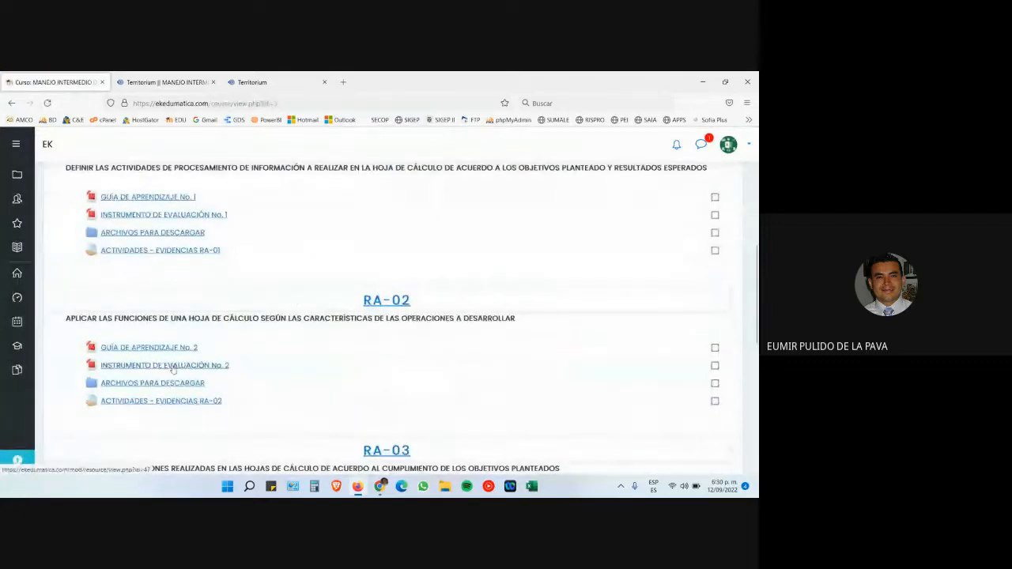
{"action": "left_click", "coordinate": [158, 382]}
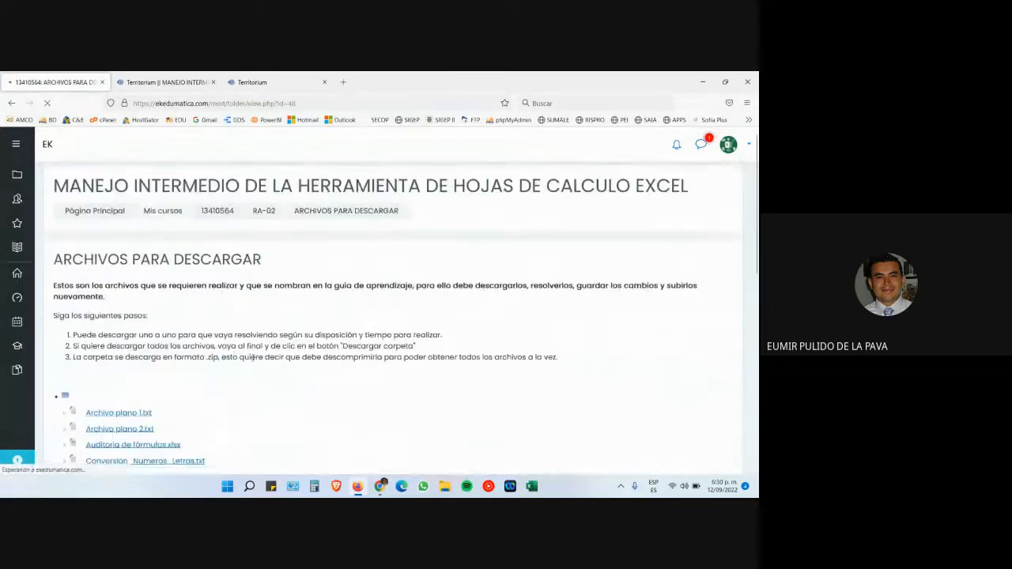
{"action": "scroll", "coordinate": [253, 360], "scroll_direction": "down", "scroll_amount": 3}
{"action": "scroll", "coordinate": [253, 361], "scroll_direction": "down", "scroll_amount": 3}
{"action": "left_click", "coordinate": [155, 365]}
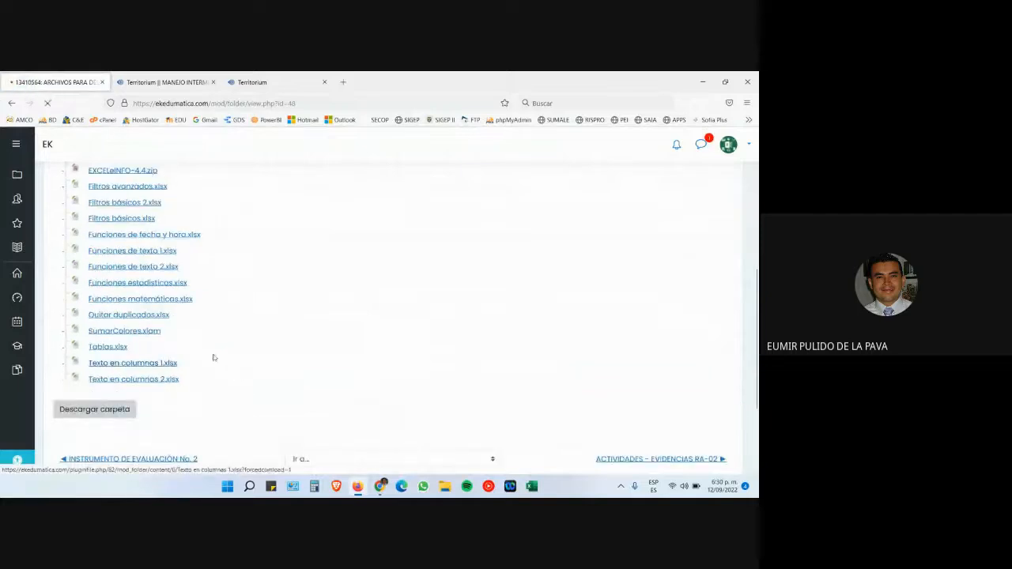
{"action": "left_click", "coordinate": [332, 279]}
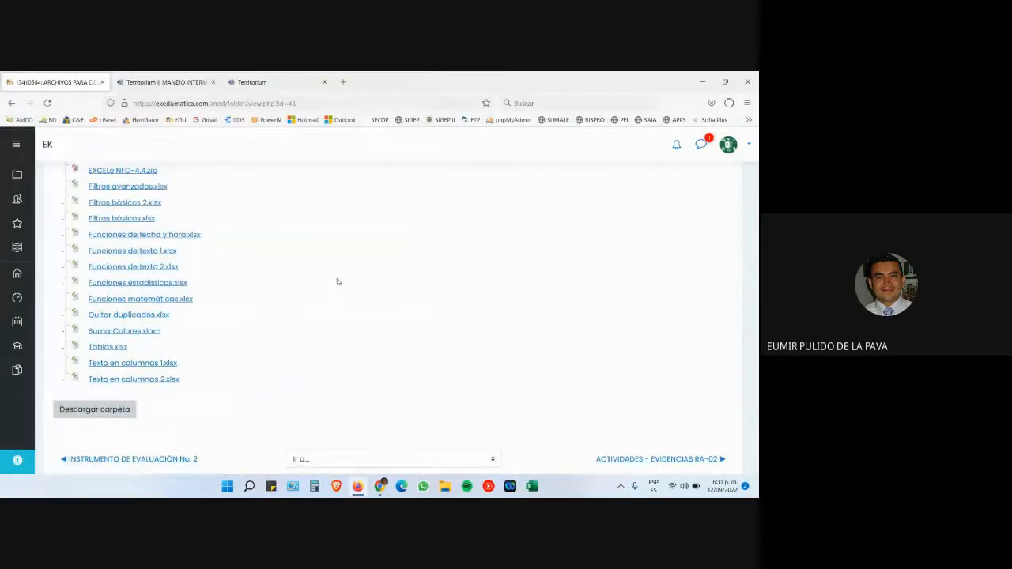
{"action": "left_click", "coordinate": [730, 104]}
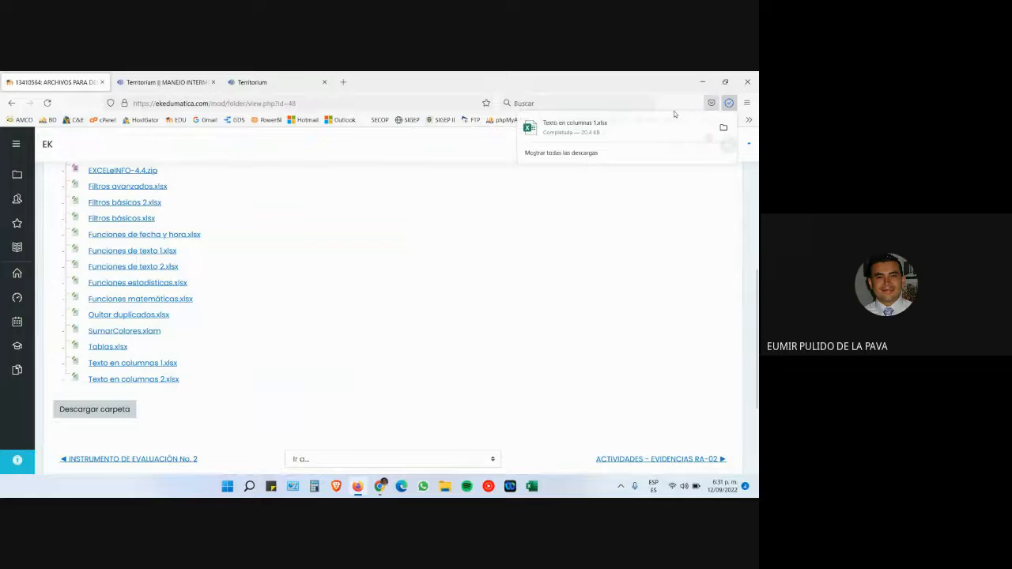
{"action": "left_click", "coordinate": [533, 133]}
- Admit the waiting participant into the Google Meet call and return to the Excel workbook
{"action": "mouse_move", "coordinate": [380, 486]}
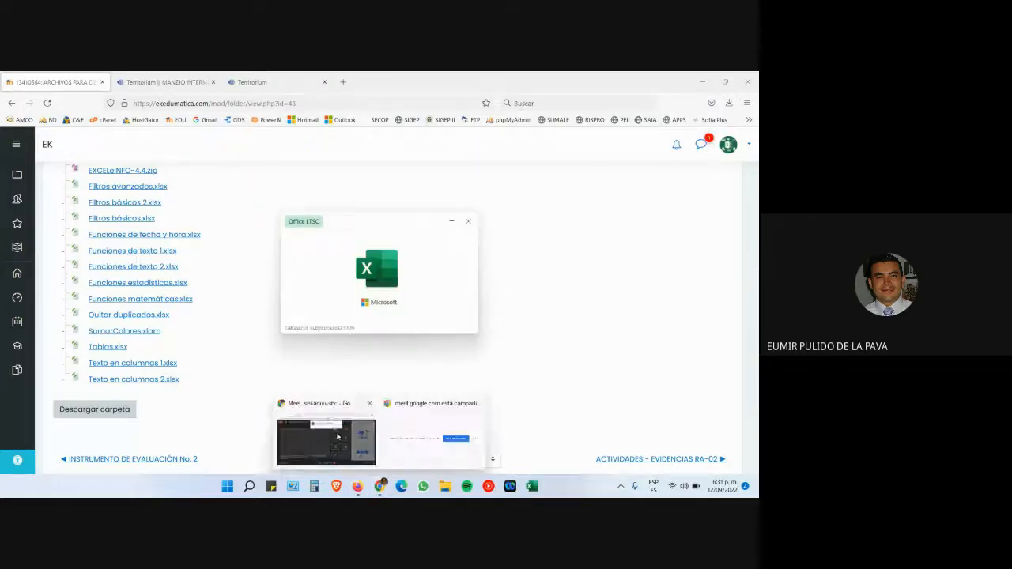
{"action": "left_click", "coordinate": [337, 438]}
{"action": "left_click", "coordinate": [474, 180]}
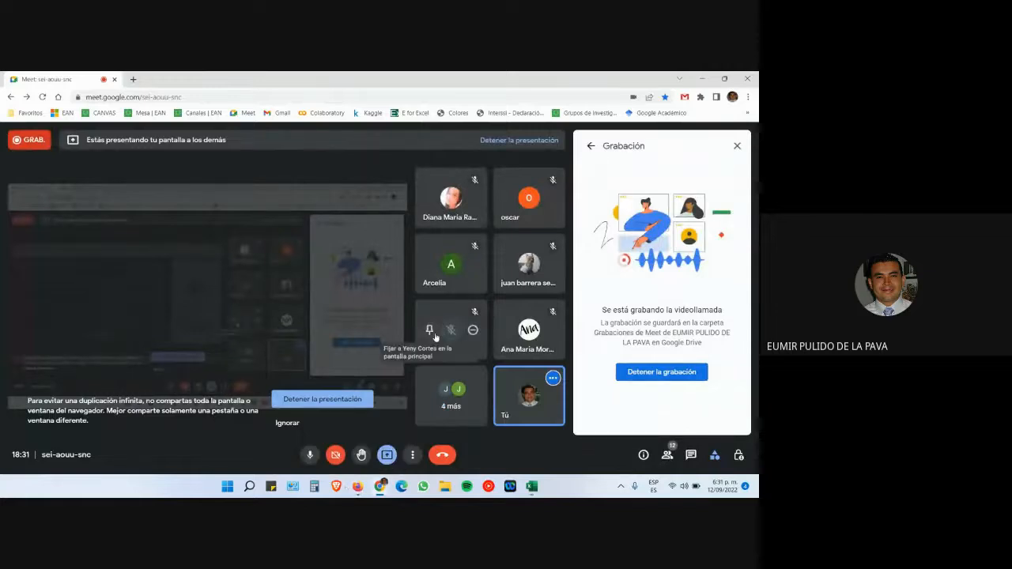
{"action": "key", "text": "alt+Tab"}
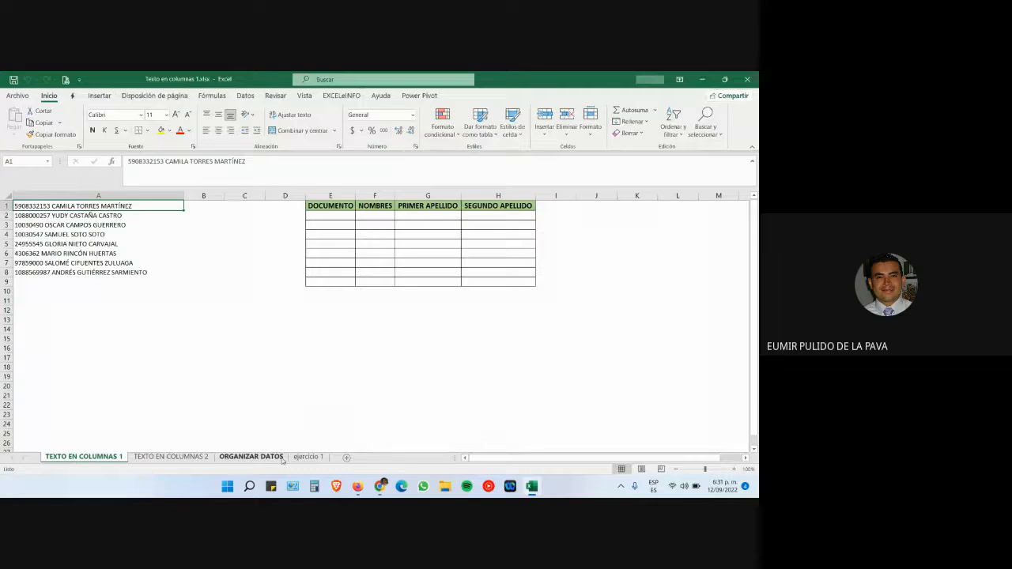
- Switch to the ORGANIZAR DATOS sheet and close the blank Libro1 workbook
{"action": "left_click", "coordinate": [281, 457]}
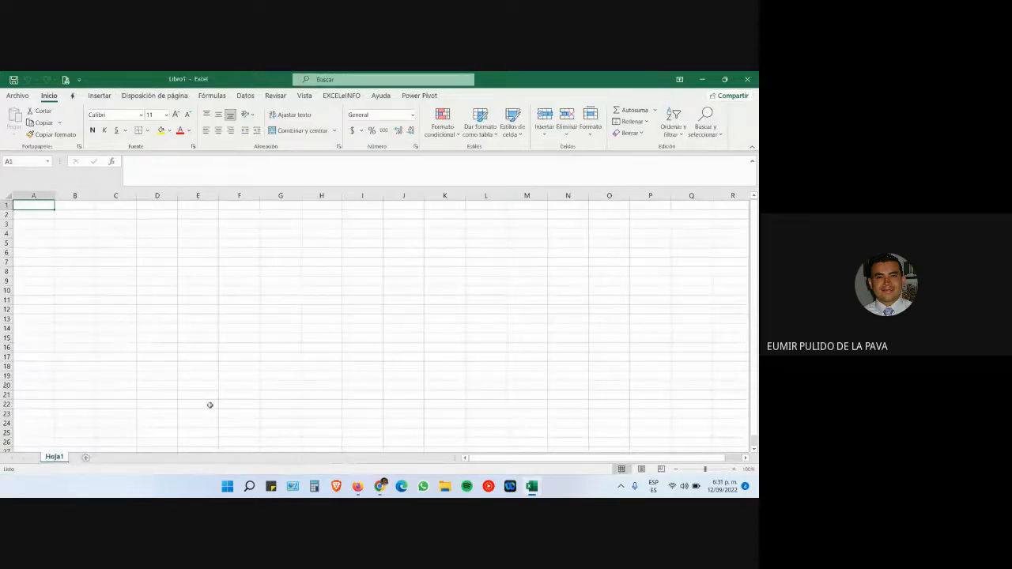
{"action": "left_click", "coordinate": [746, 79]}
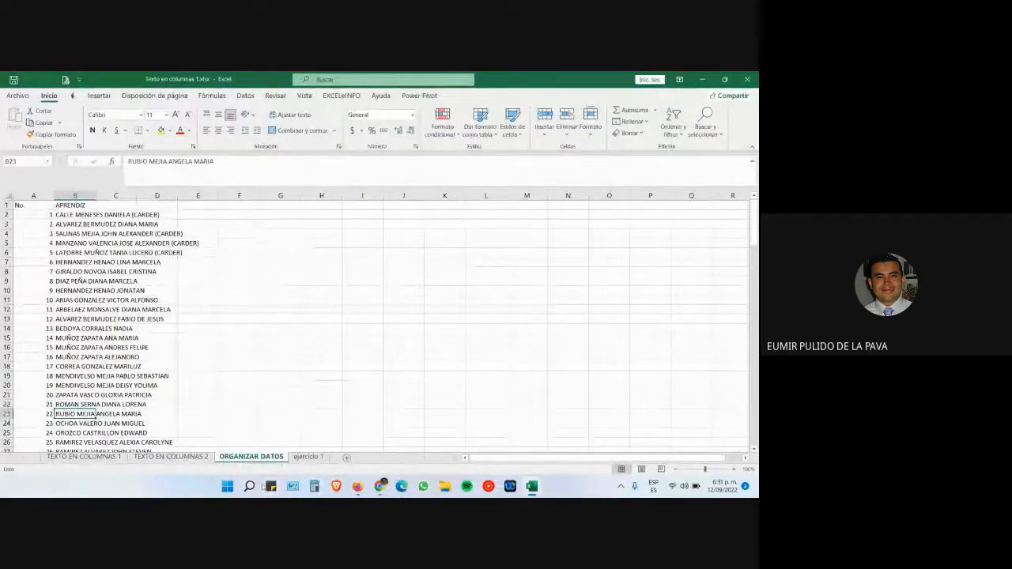
- Launch Magnifier via a 'lupa' search, minimize its toolbar, and pin it to the taskbar
{"action": "left_click", "coordinate": [252, 486]}
{"action": "type", "text": "lupa"}
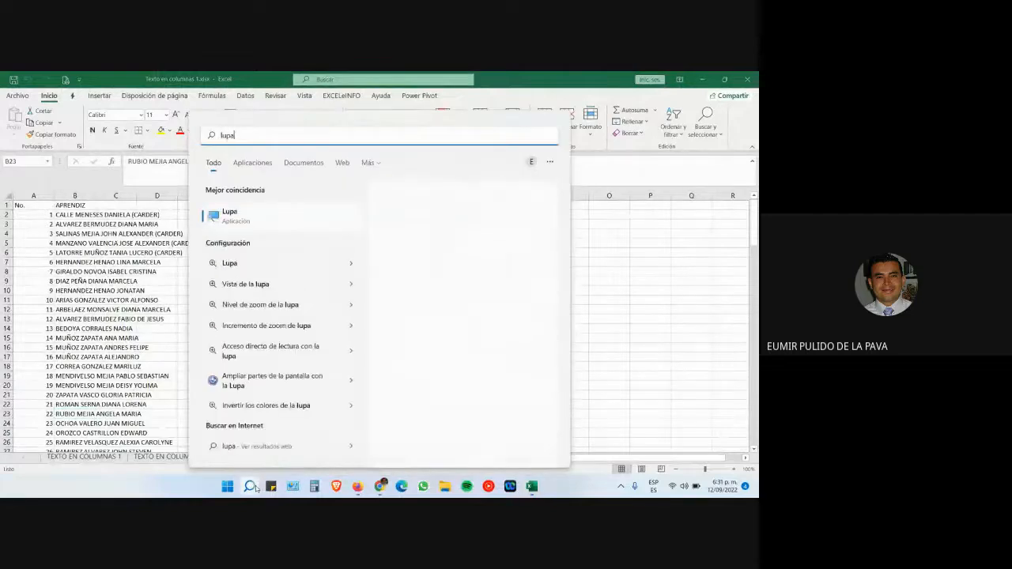
{"action": "key", "text": "Return"}
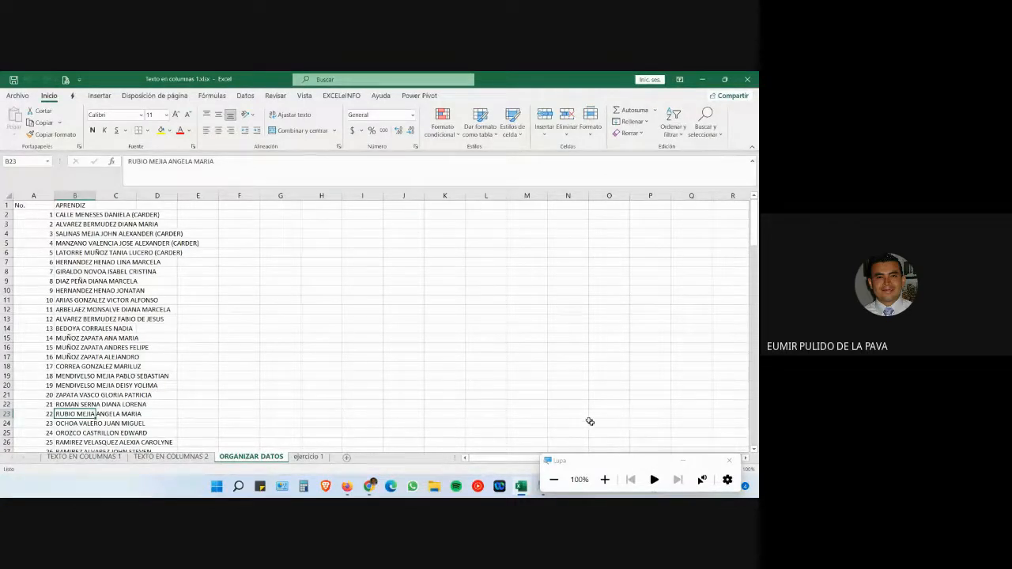
{"action": "left_click", "coordinate": [682, 460]}
{"action": "left_click_drag", "start_coordinate": [541, 491], "coordinate": [307, 488]}
{"action": "right_click", "coordinate": [308, 490]}
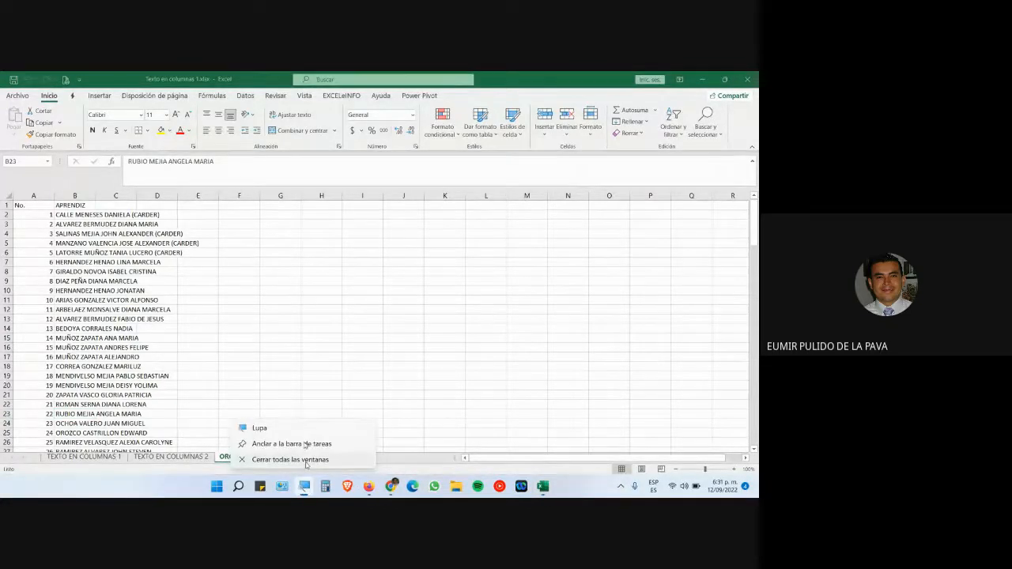
{"action": "left_click", "coordinate": [300, 444]}
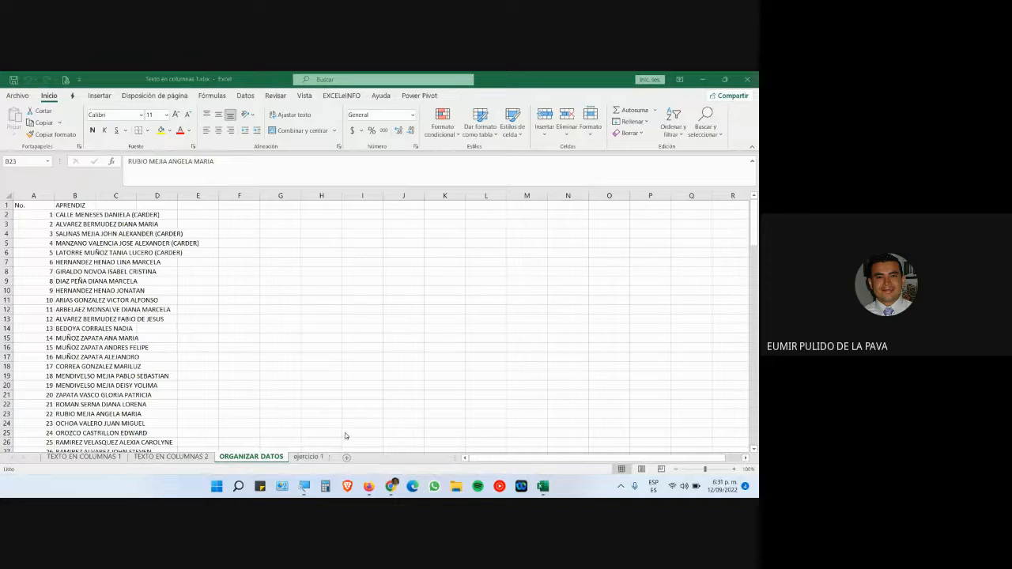
{"action": "mouse_move", "coordinate": [390, 486]}
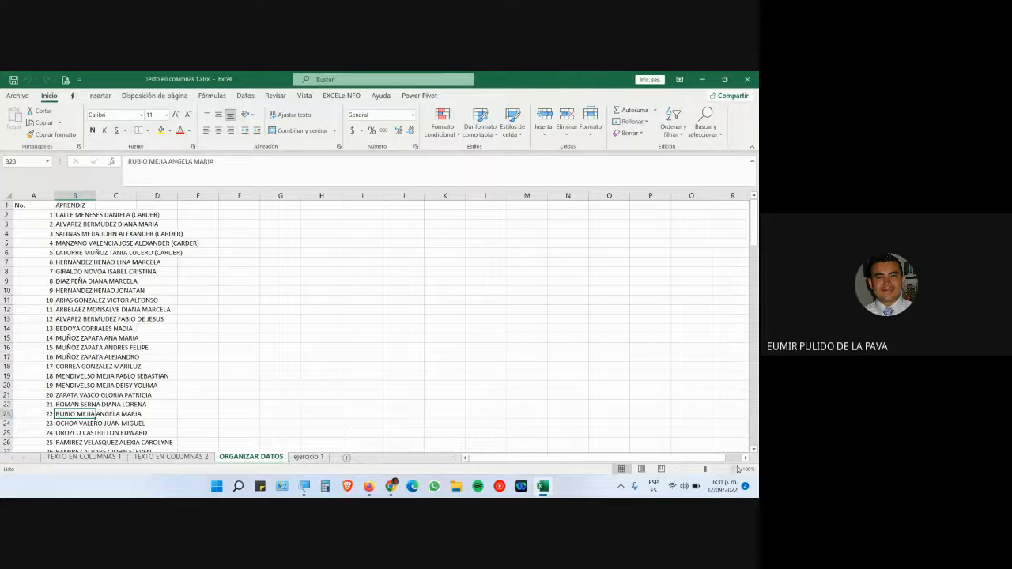
- Zoom the sheet to 130% and autofit column B to the longest learner name
{"action": "left_click", "coordinate": [735, 468]}
{"action": "left_click", "coordinate": [735, 469]}
{"action": "left_click", "coordinate": [735, 468]}
{"action": "scroll", "coordinate": [165, 372], "scroll_direction": "up", "scroll_amount": 3}
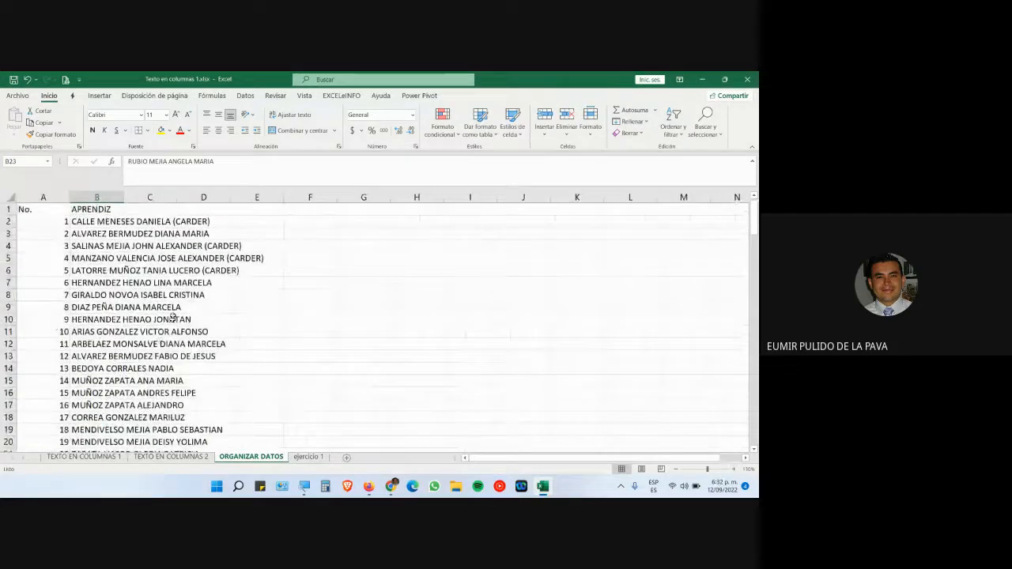
{"action": "left_click", "coordinate": [78, 222]}
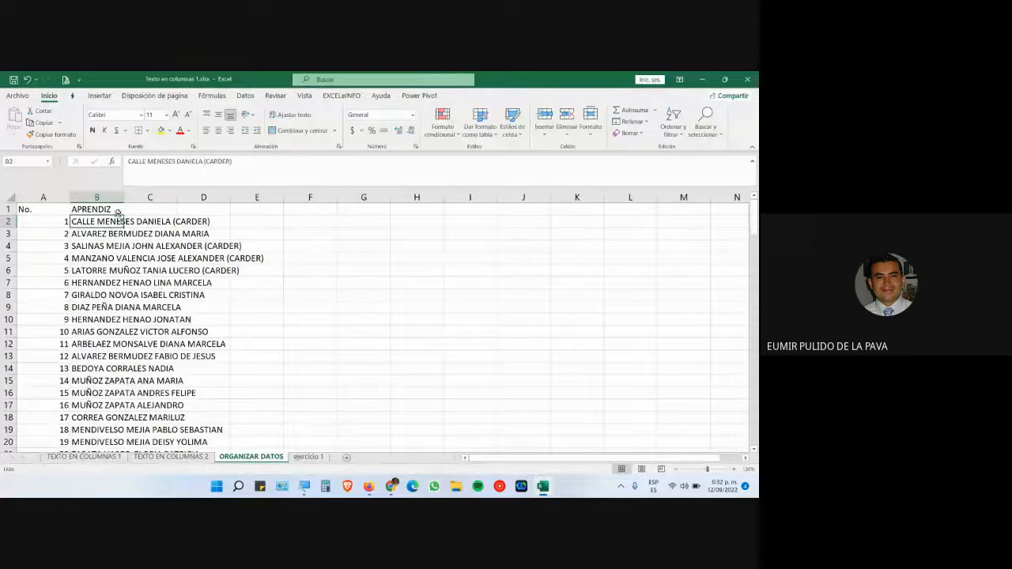
{"action": "scroll", "coordinate": [165, 358], "scroll_direction": "down", "scroll_amount": 19}
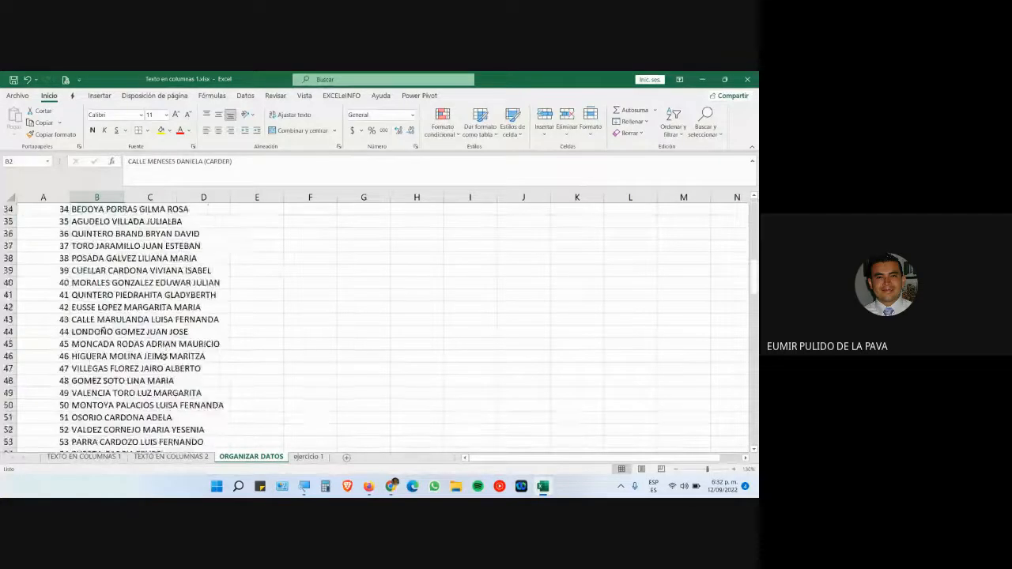
{"action": "scroll", "coordinate": [164, 358], "scroll_direction": "down", "scroll_amount": 20}
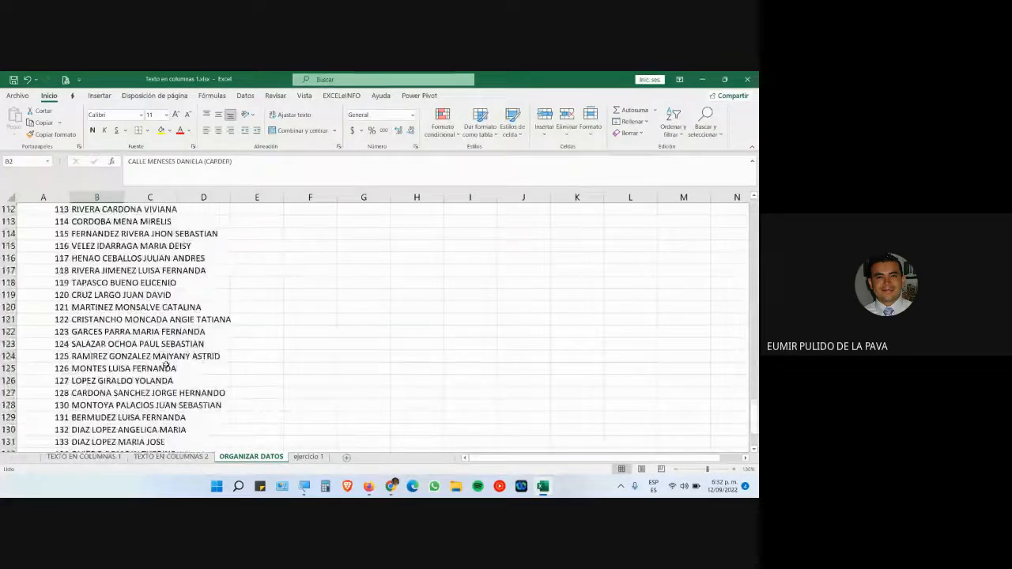
{"action": "scroll", "coordinate": [114, 335], "scroll_direction": "up", "scroll_amount": 20}
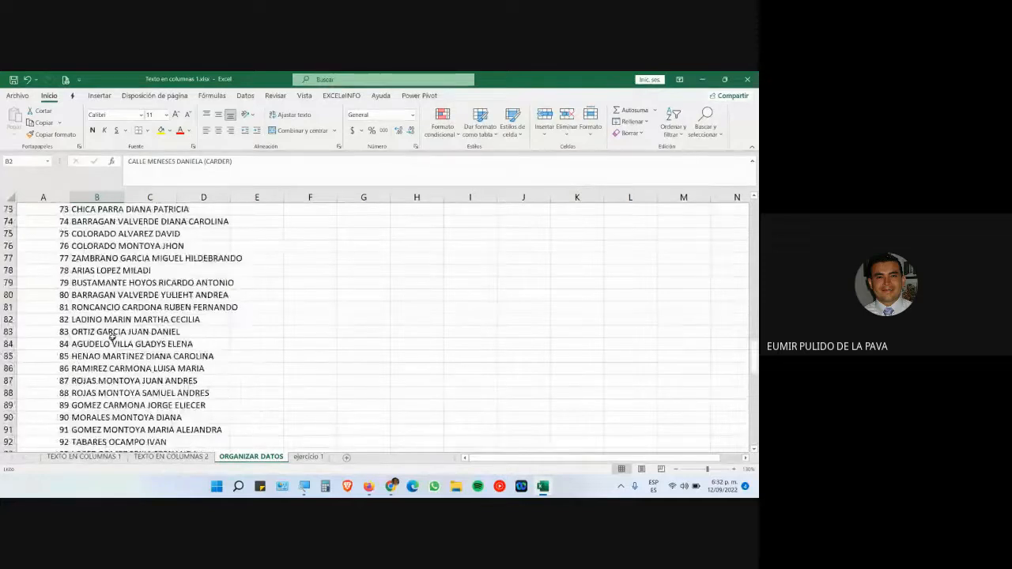
{"action": "scroll", "coordinate": [115, 335], "scroll_direction": "up", "scroll_amount": 14}
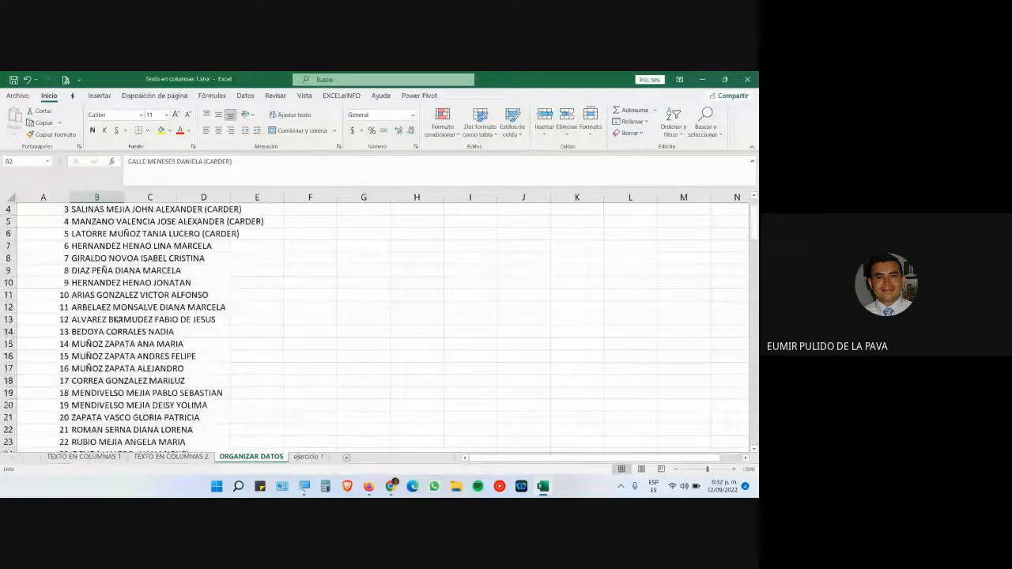
{"action": "double_click", "coordinate": [124, 194]}
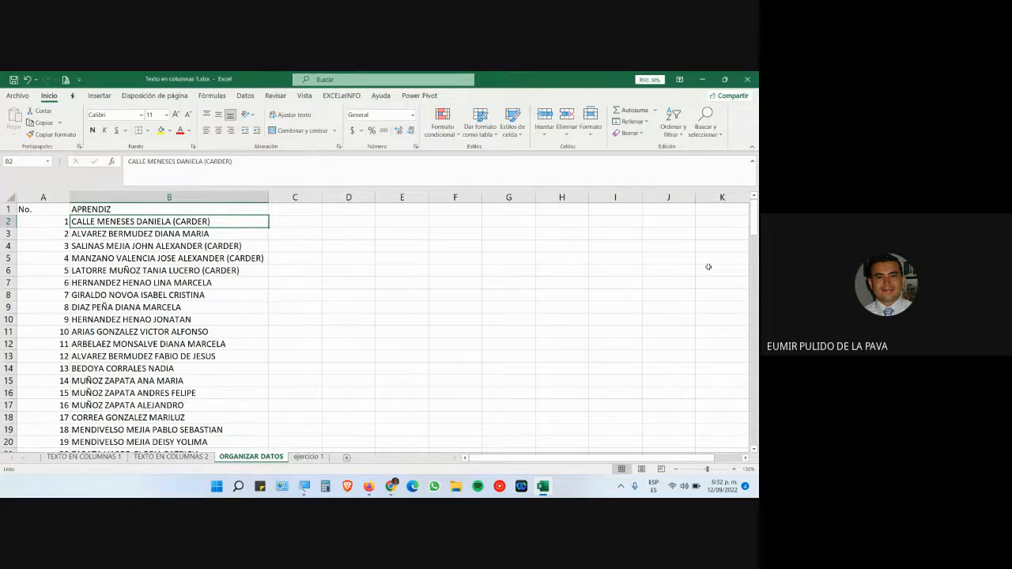
- Enter the headers NOMBRES in J1 and APELLIDOS in K1
{"action": "left_click", "coordinate": [669, 211]}
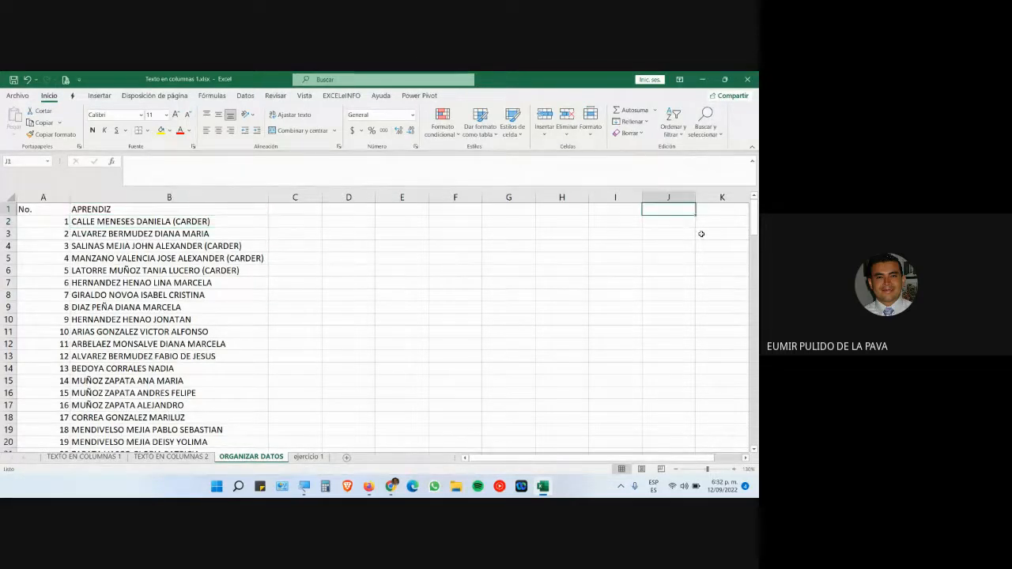
{"action": "type", "text": "NOMBRES"}
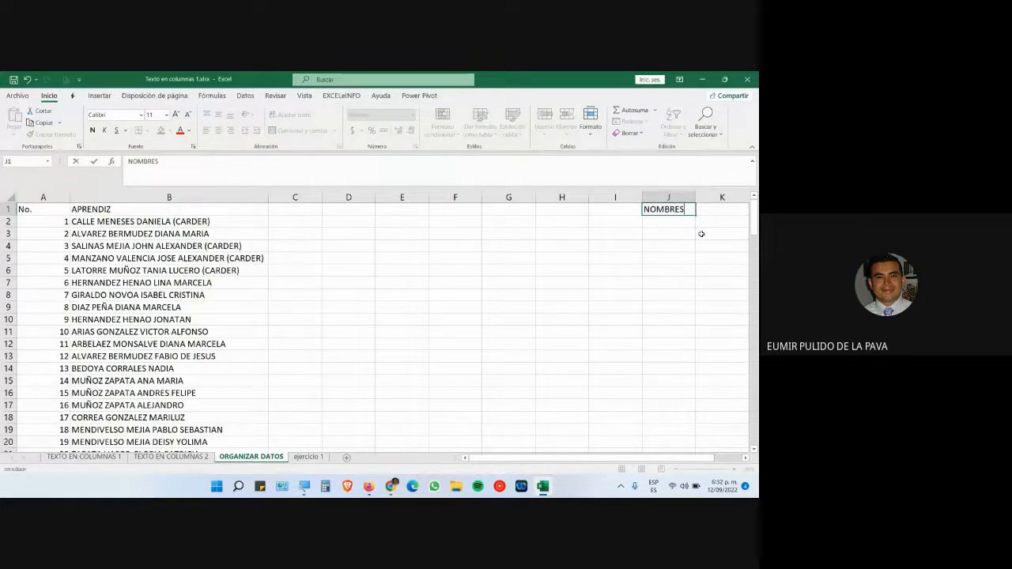
{"action": "key", "text": "Tab"}
{"action": "type", "text": "APELLIDOS"}
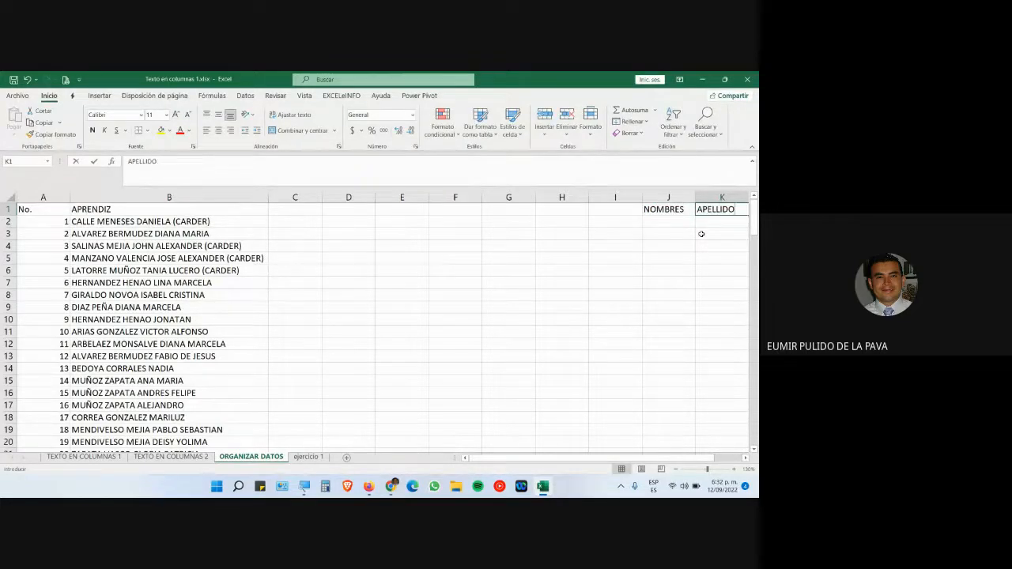
{"action": "key", "text": "Return"}
- Apply All Borders to the range J1:K11
{"action": "left_click_drag", "start_coordinate": [667, 209], "coordinate": [712, 332]}
{"action": "left_click", "coordinate": [147, 130]}
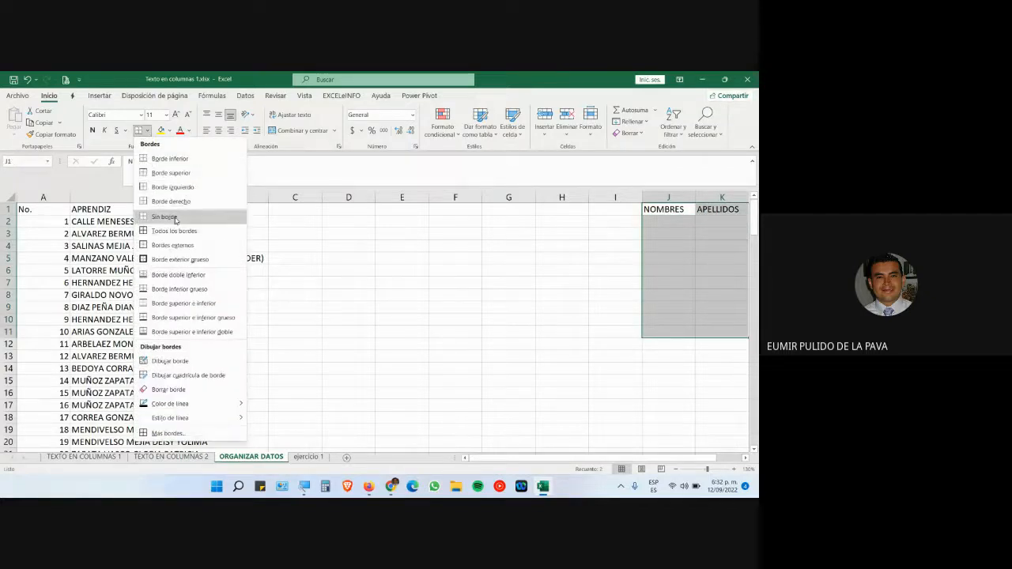
{"action": "left_click", "coordinate": [184, 232]}
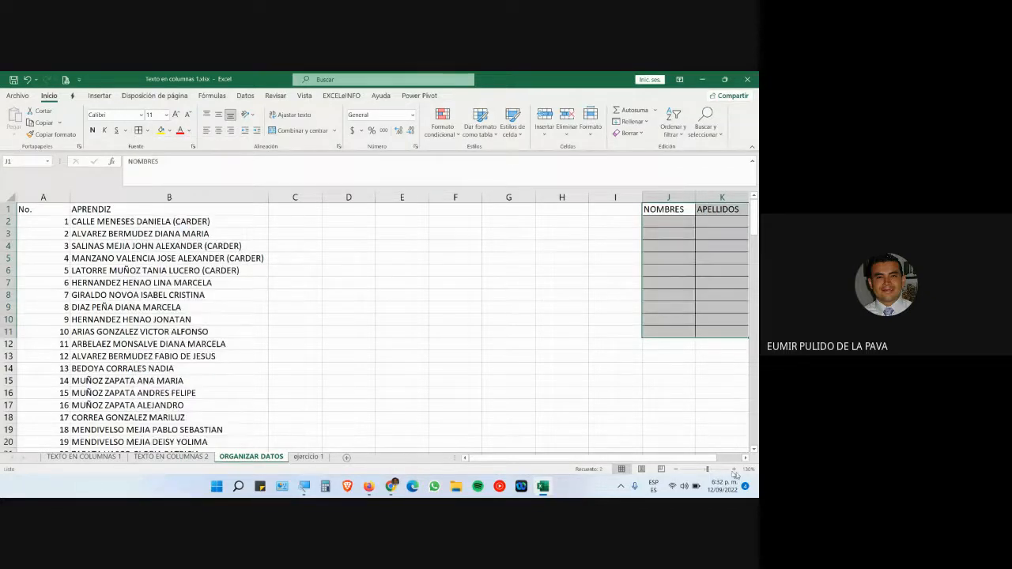
{"action": "left_click", "coordinate": [746, 459]}
- Center and bold the NOMBRES and APELLIDOS headers in J1:K1
{"action": "left_click", "coordinate": [746, 459]}
{"action": "left_click", "coordinate": [733, 470]}
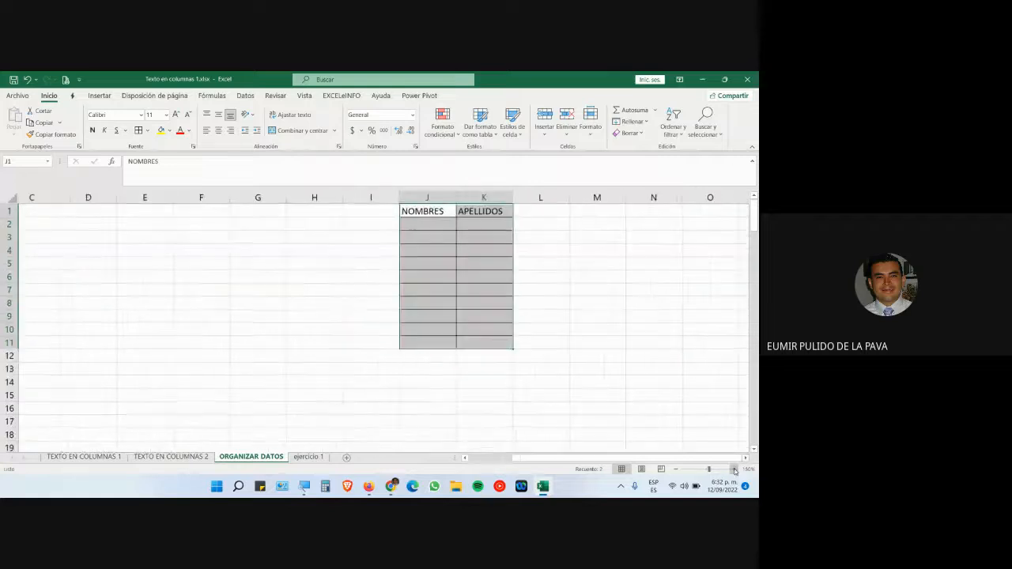
{"action": "left_click", "coordinate": [734, 470]}
{"action": "left_click", "coordinate": [734, 469]}
{"action": "left_click", "coordinate": [733, 470]}
{"action": "left_click_drag", "start_coordinate": [541, 214], "coordinate": [617, 215]}
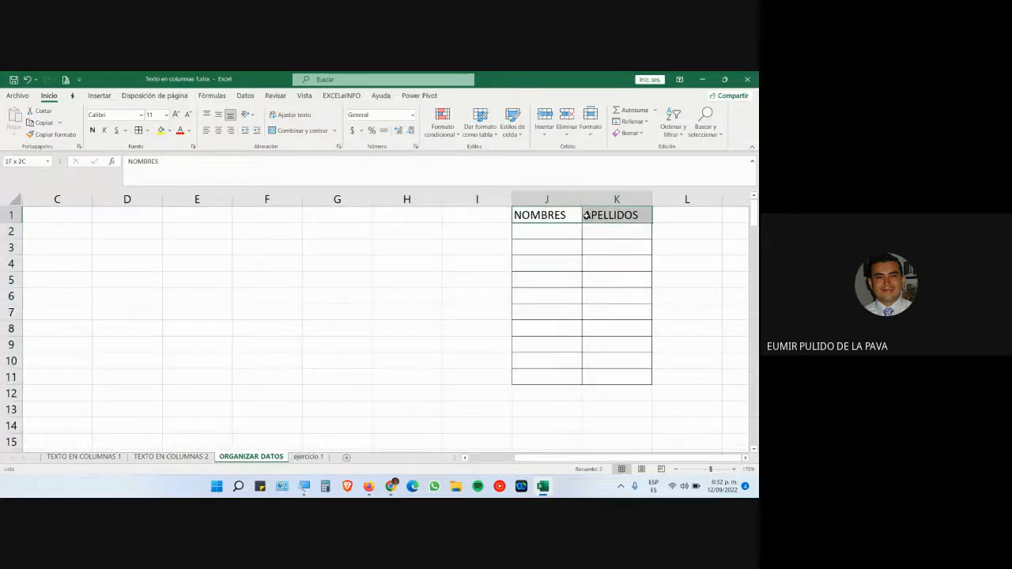
{"action": "left_click", "coordinate": [218, 130]}
{"action": "left_click", "coordinate": [92, 130]}
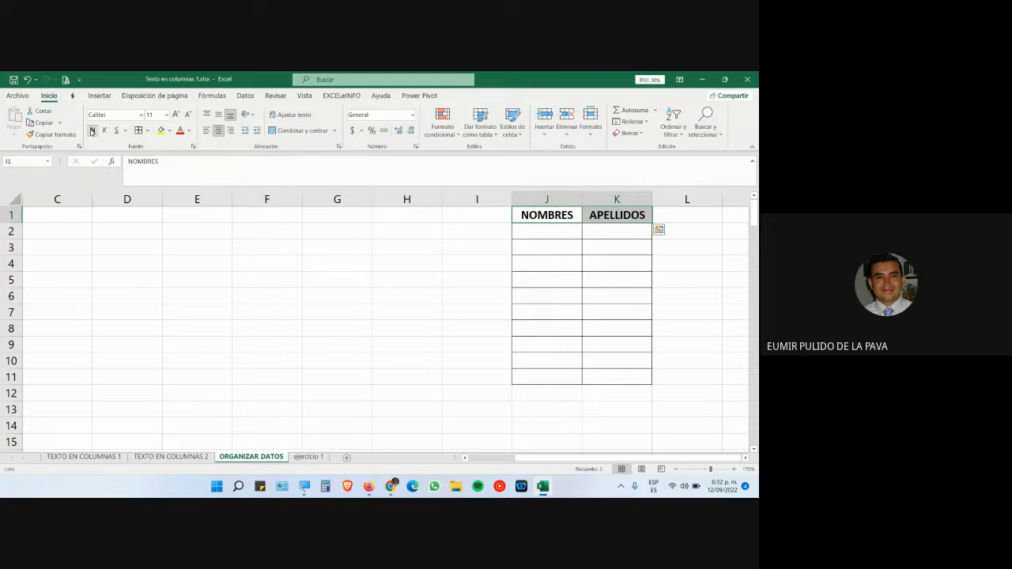
{"action": "left_click", "coordinate": [550, 235]}
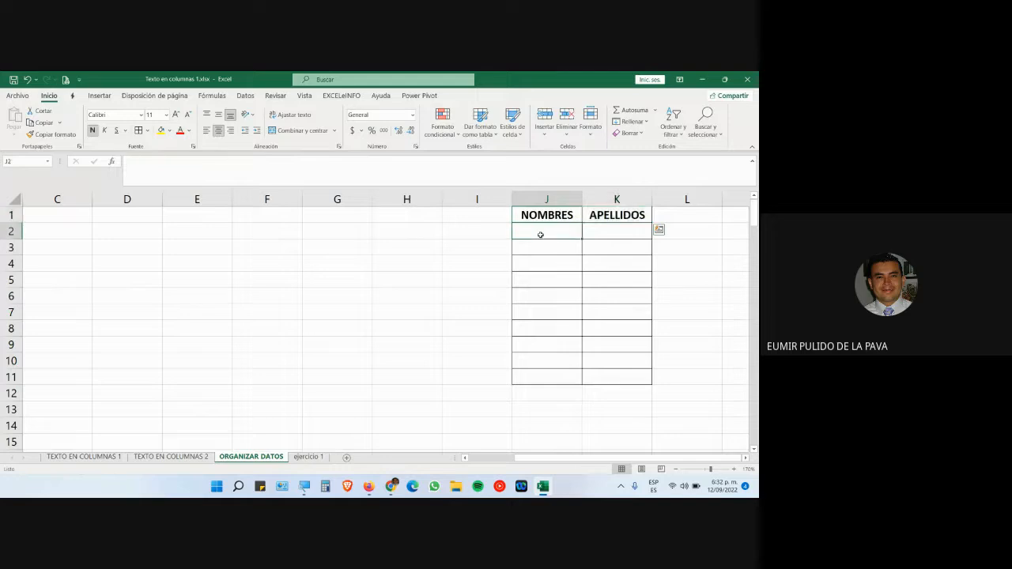
{"action": "left_click", "coordinate": [611, 231]}
{"action": "left_click_drag", "start_coordinate": [545, 458], "coordinate": [487, 468]}
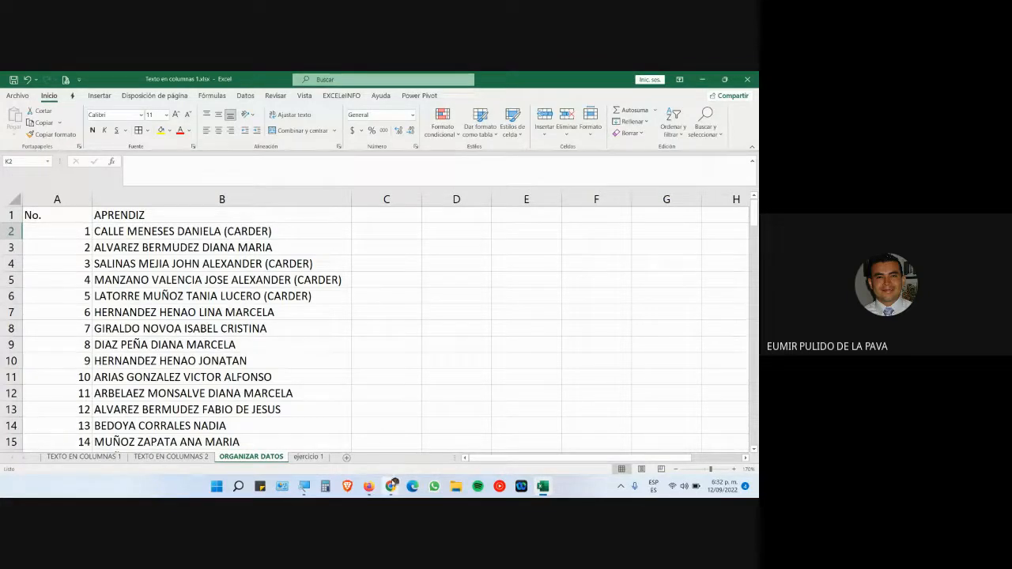
- Admit the person waiting in the video call and return to the spreadsheet
{"action": "mouse_move", "coordinate": [391, 486]}
{"action": "left_click", "coordinate": [427, 415]}
{"action": "left_click", "coordinate": [473, 180]}
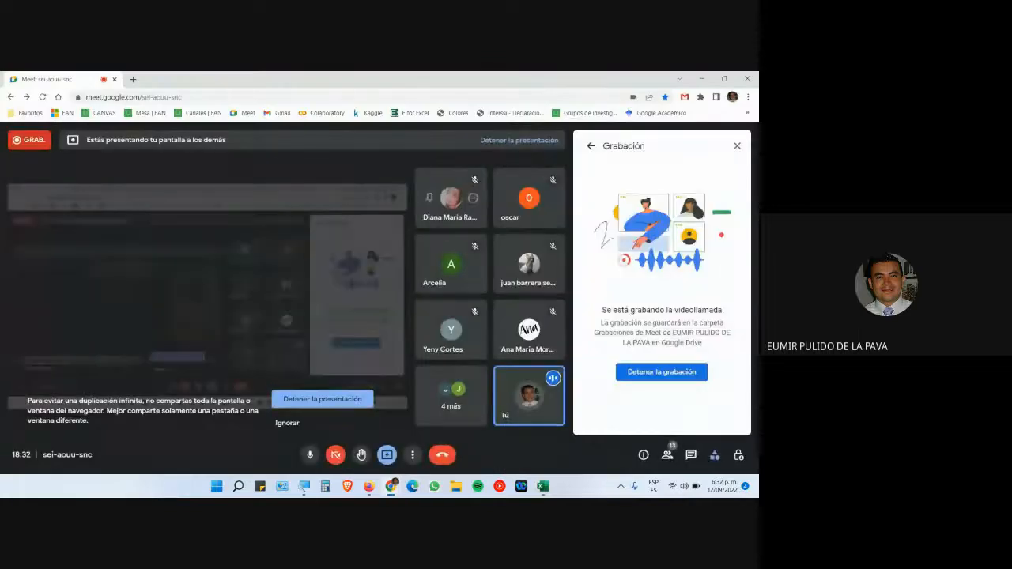
{"action": "left_click", "coordinate": [542, 488]}
- Add learner number 139 with the learner's full name in row 137 at the list's end
{"action": "scroll", "coordinate": [269, 360], "scroll_direction": "down", "scroll_amount": 13}
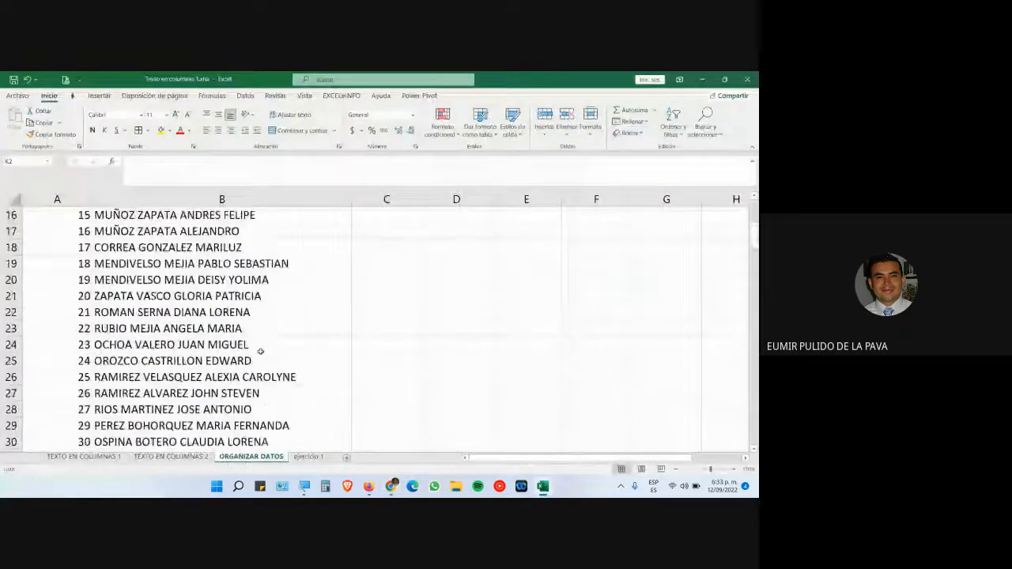
{"action": "scroll", "coordinate": [267, 360], "scroll_direction": "down", "scroll_amount": 20}
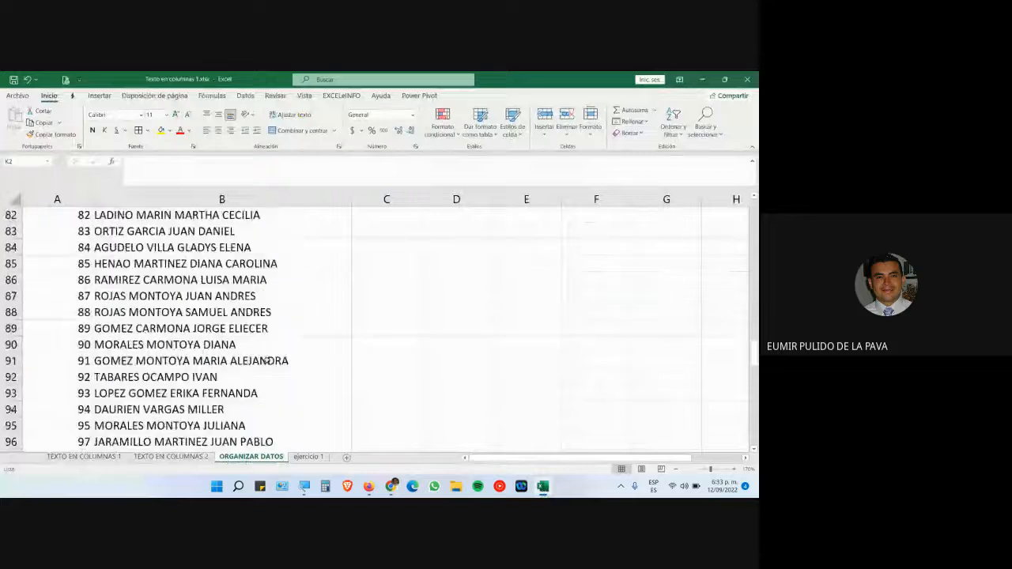
{"action": "scroll", "coordinate": [267, 360], "scroll_direction": "down", "scroll_amount": 4}
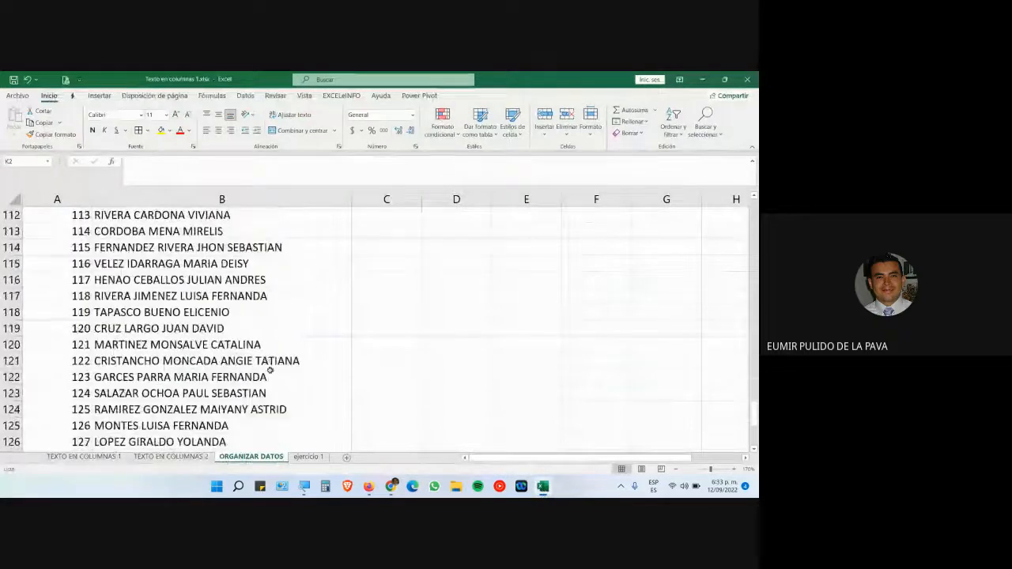
{"action": "scroll", "coordinate": [272, 370], "scroll_direction": "down", "scroll_amount": 3}
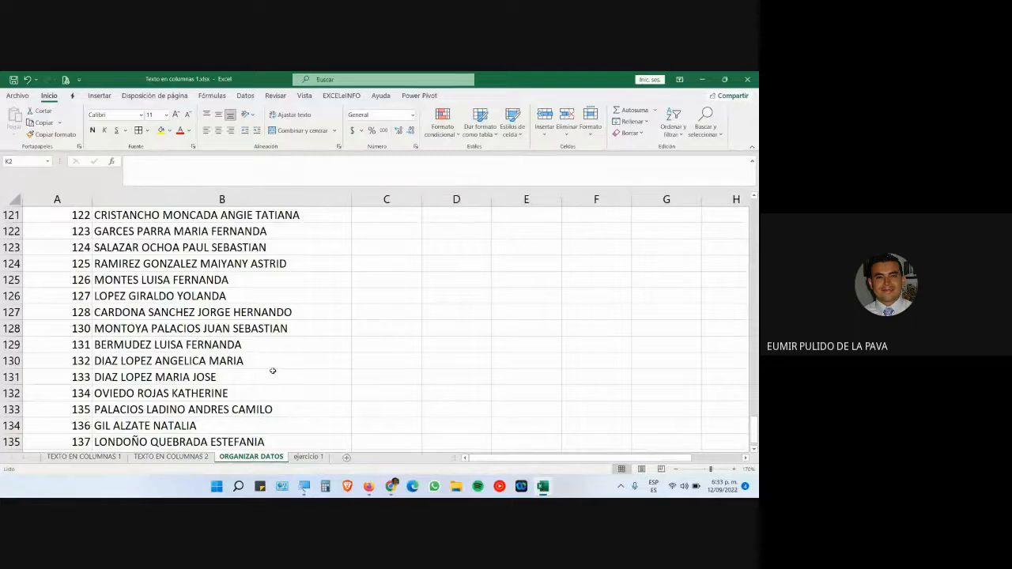
{"action": "scroll", "coordinate": [257, 375], "scroll_direction": "down", "scroll_amount": 2}
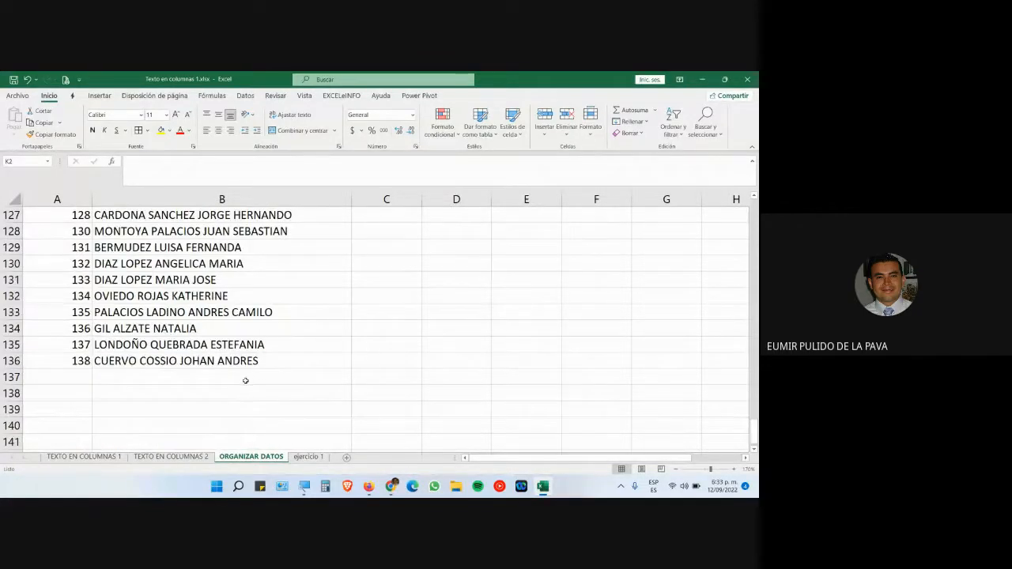
{"action": "left_click", "coordinate": [59, 381]}
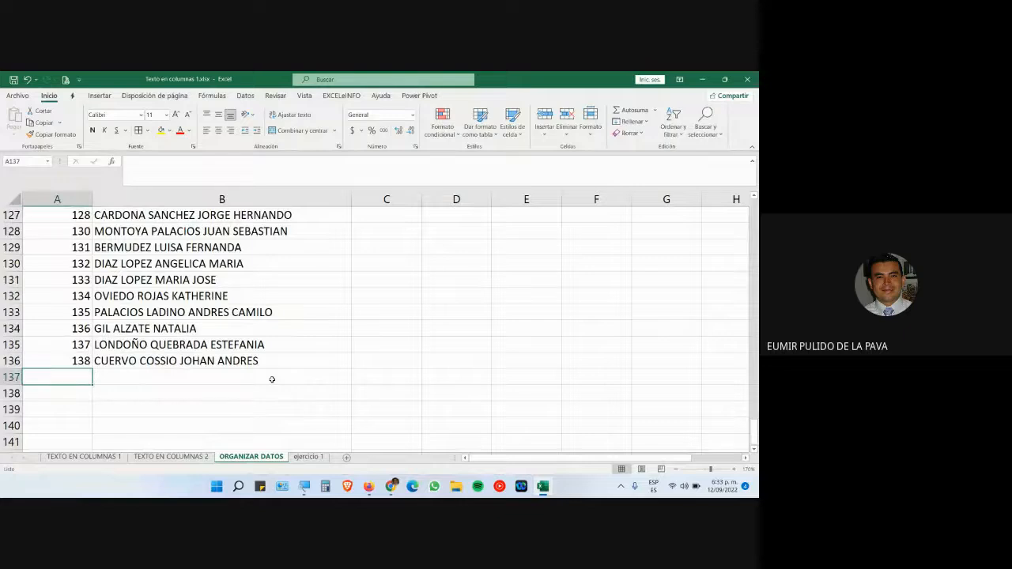
{"action": "type", "text": "139"}
{"action": "key", "text": "Tab"}
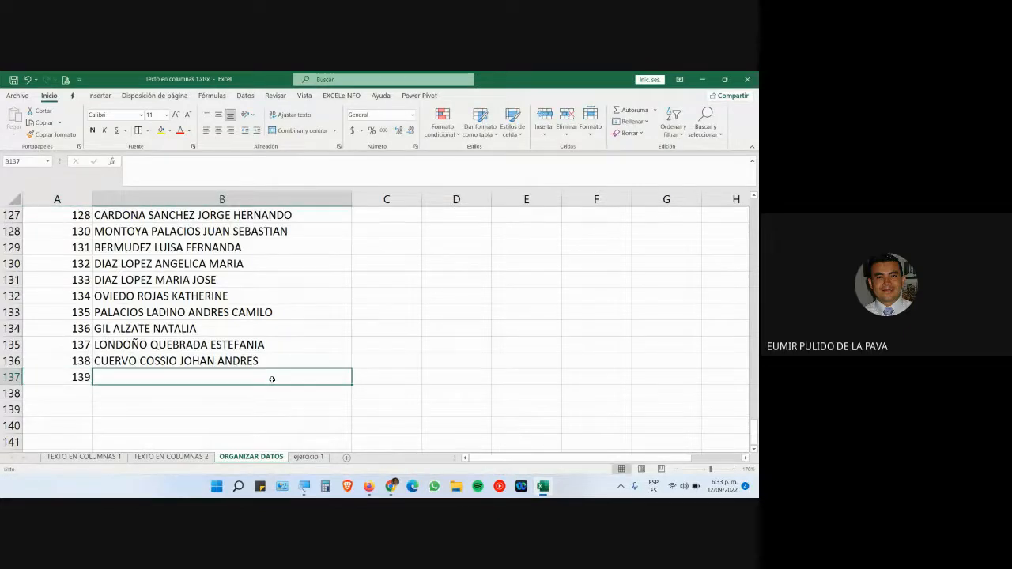
{"action": "type", "text": "puli"}
{"action": "key", "text": "BackSpace"}
{"action": "key", "text": "BackSpace"}
{"action": "key", "text": "BackSpace"}
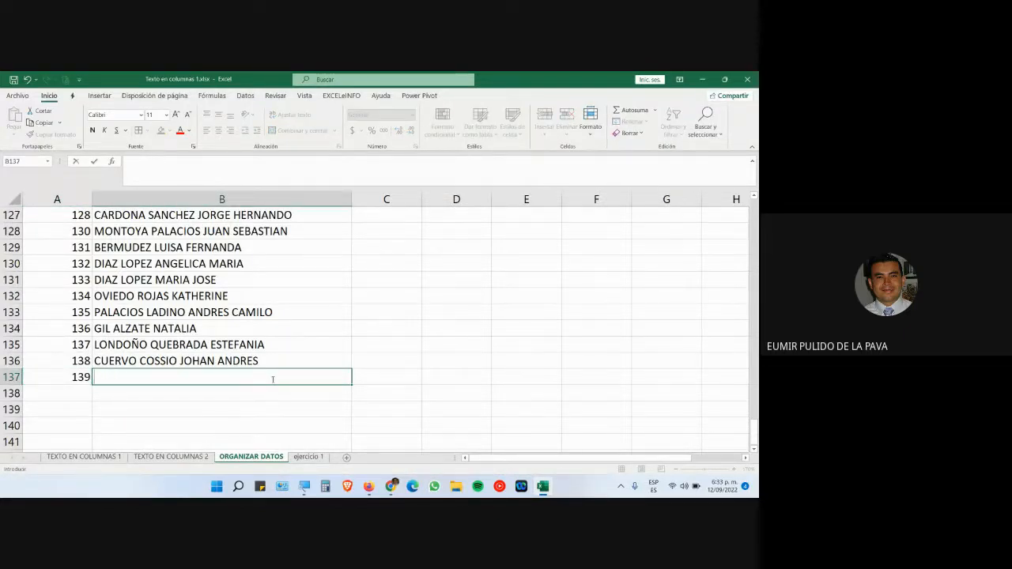
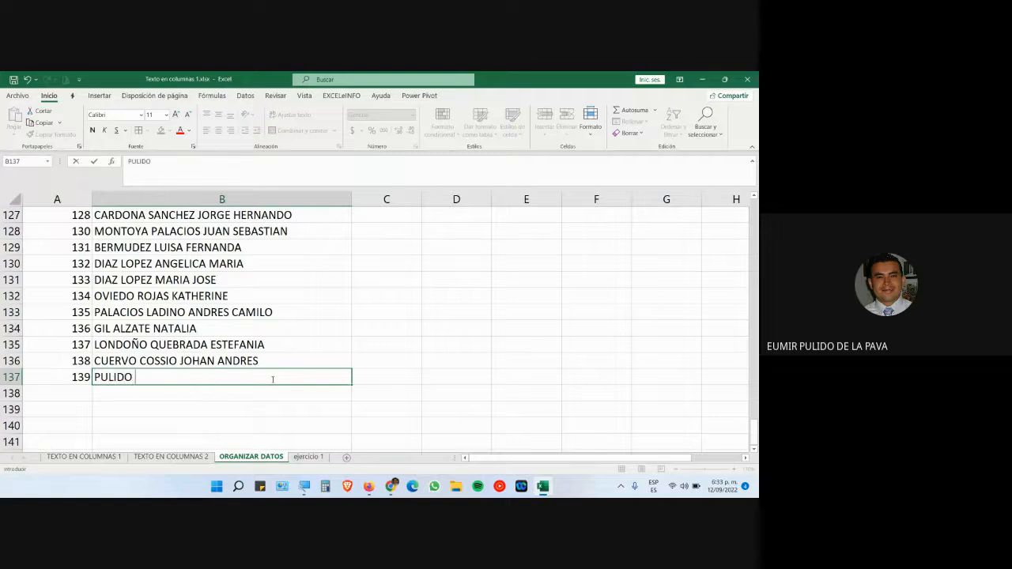
{"action": "key", "text": "Return"}
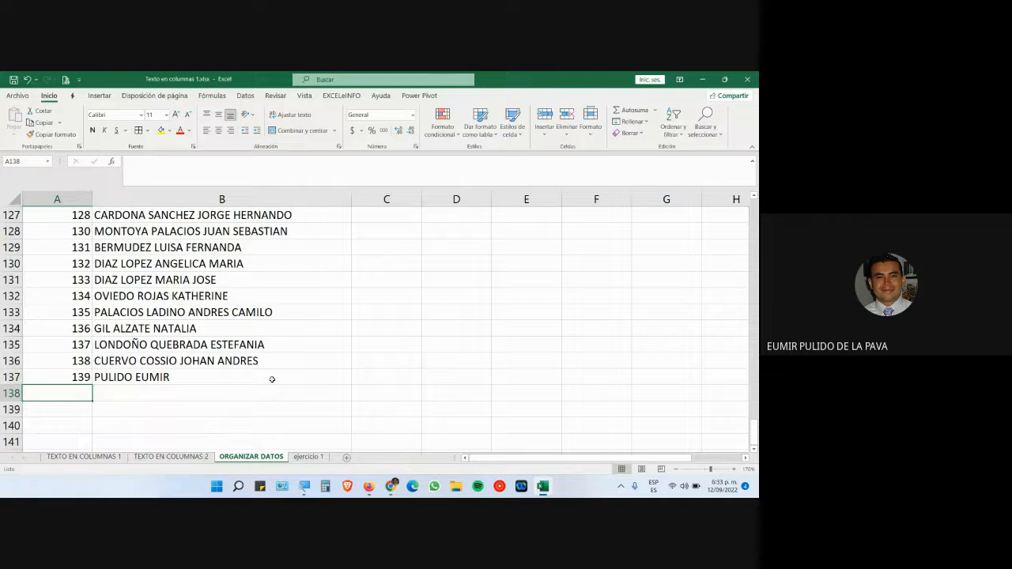
{"action": "left_click", "coordinate": [272, 380]}
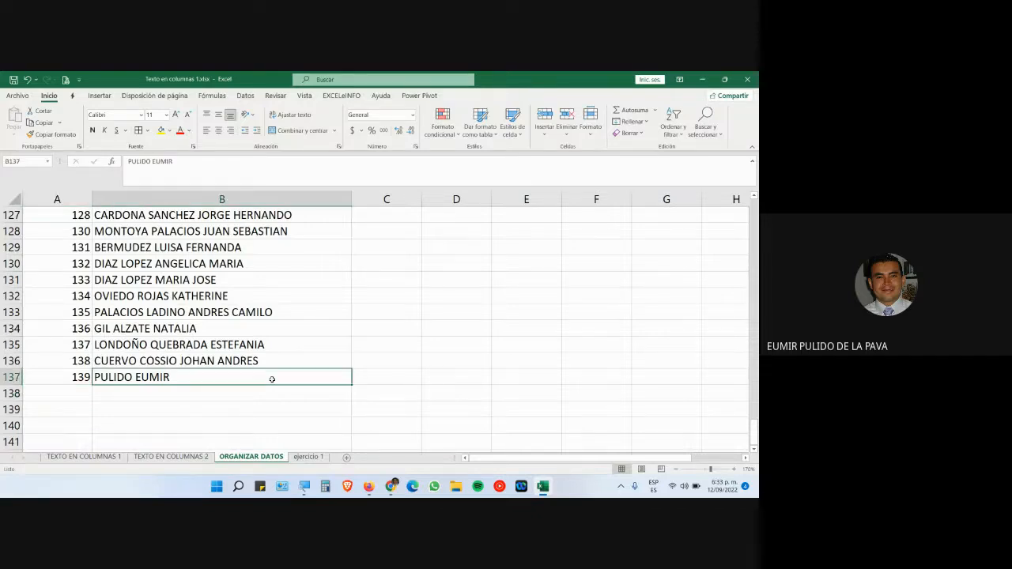
{"action": "key", "text": "ctrl+Up"}
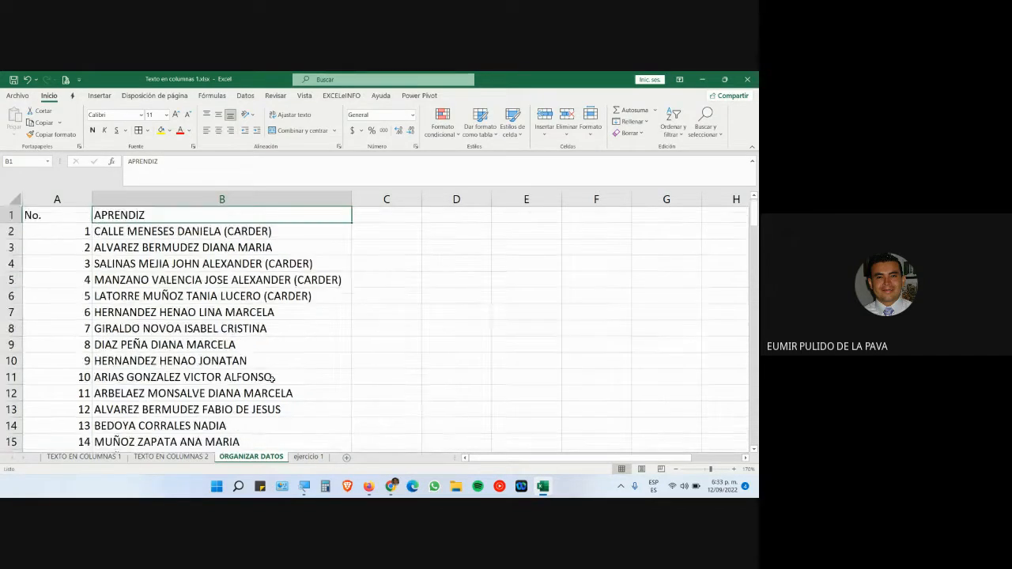
{"action": "left_click", "coordinate": [204, 232]}
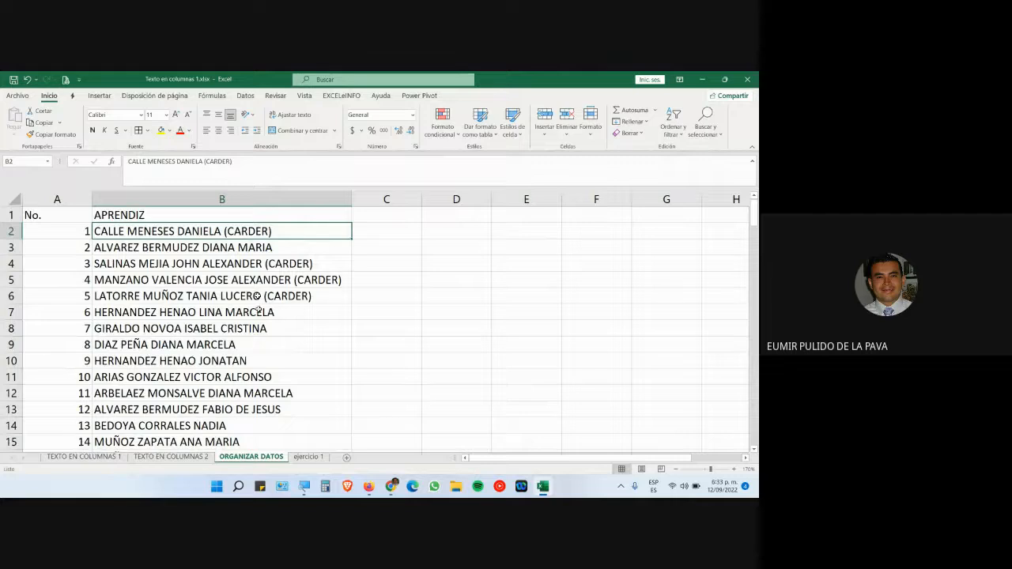
{"action": "double_click", "coordinate": [231, 405]}
{"action": "left_click_drag", "start_coordinate": [203, 409], "coordinate": [305, 411]}
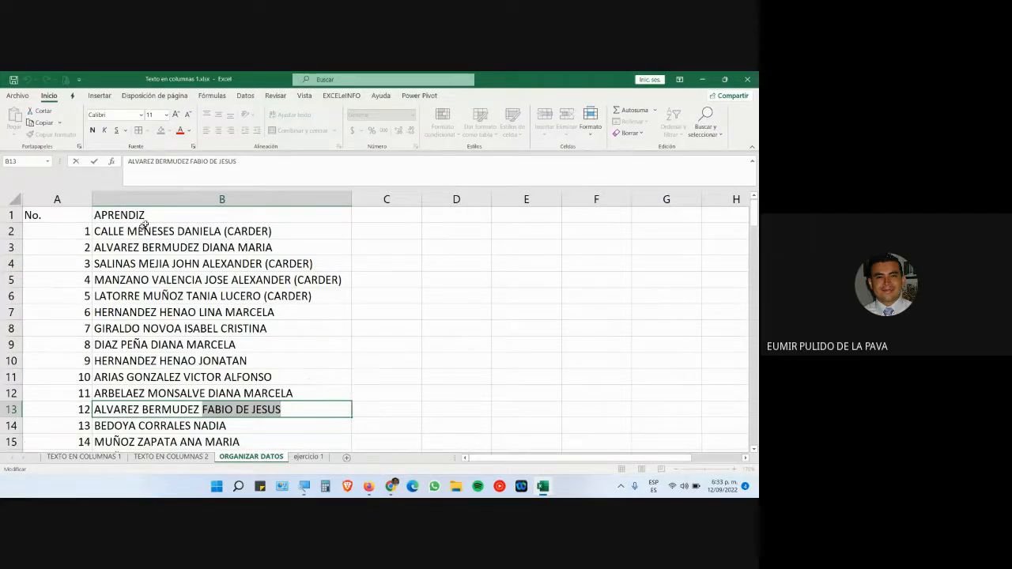
{"action": "left_click", "coordinate": [190, 199]}
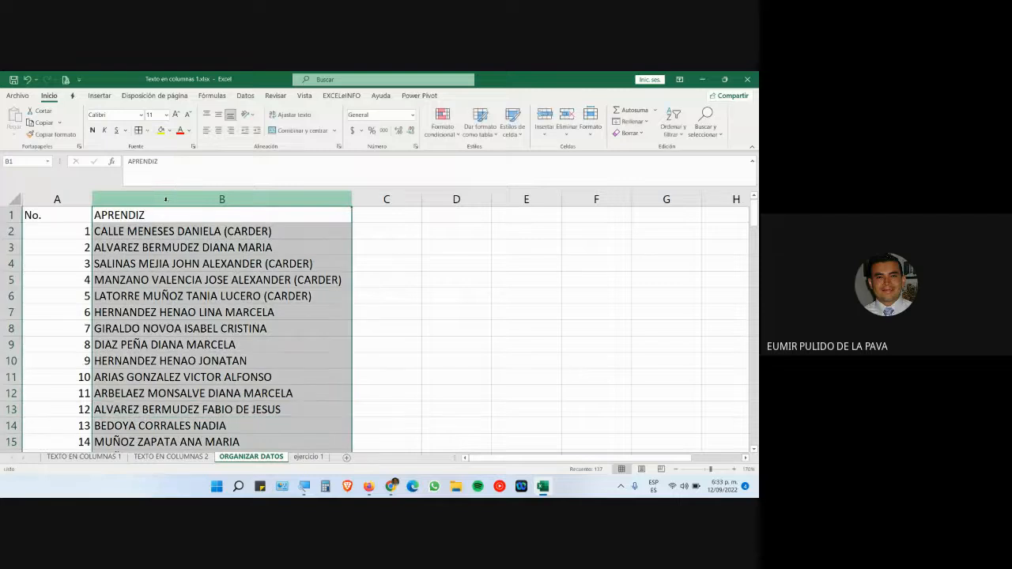
{"action": "double_click", "coordinate": [118, 409]}
{"action": "mouse_move", "coordinate": [280, 418]}
{"action": "left_mouse_down"}
{"action": "mouse_move", "coordinate": [91, 410]}
{"action": "mouse_move", "coordinate": [292, 419]}
{"action": "left_mouse_up"}
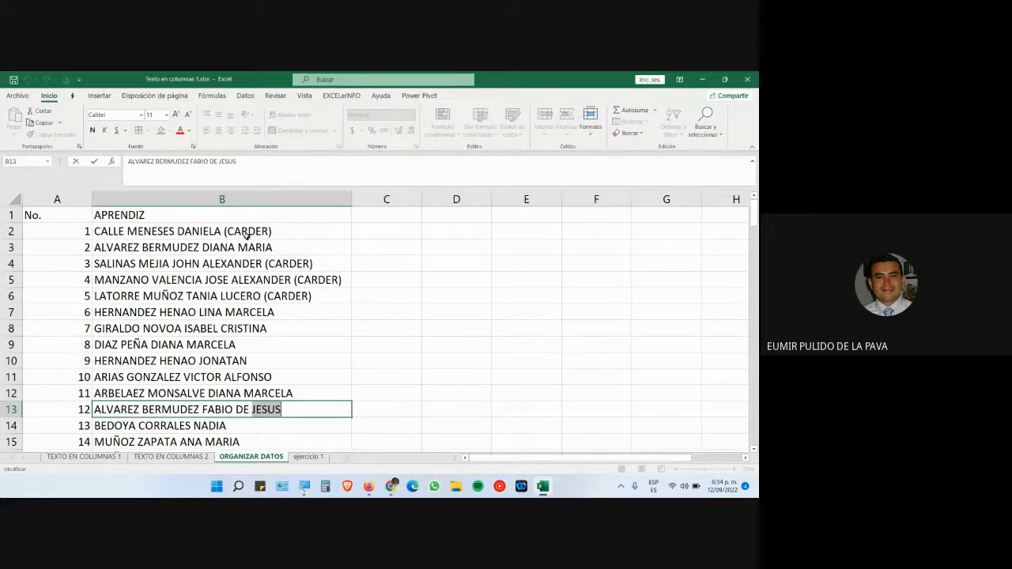
- Select columns B through F on the ORGANIZAR DATOS sheet
{"action": "left_click", "coordinate": [222, 198]}
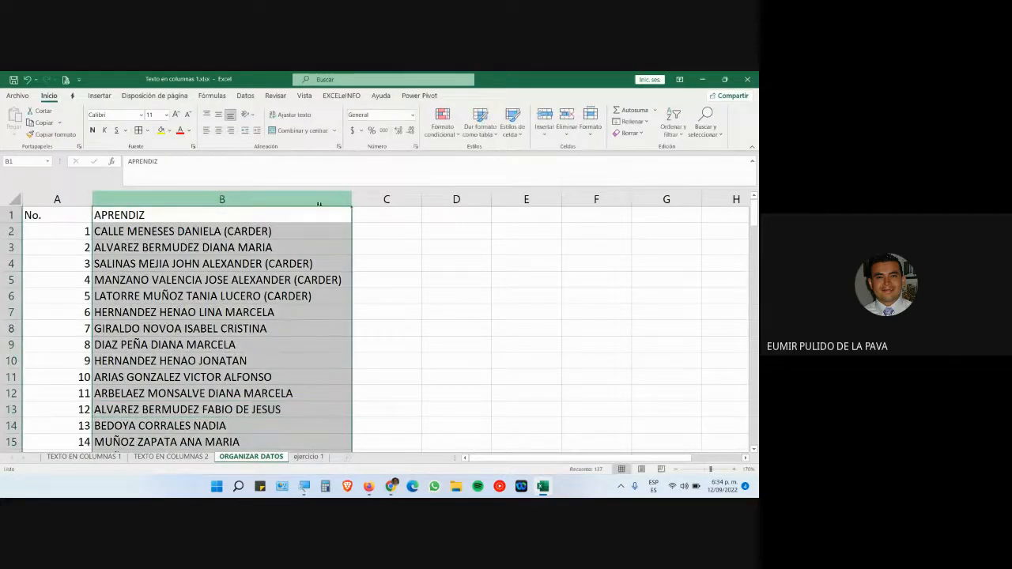
{"action": "left_click", "coordinate": [399, 202], "text": "ctrl"}
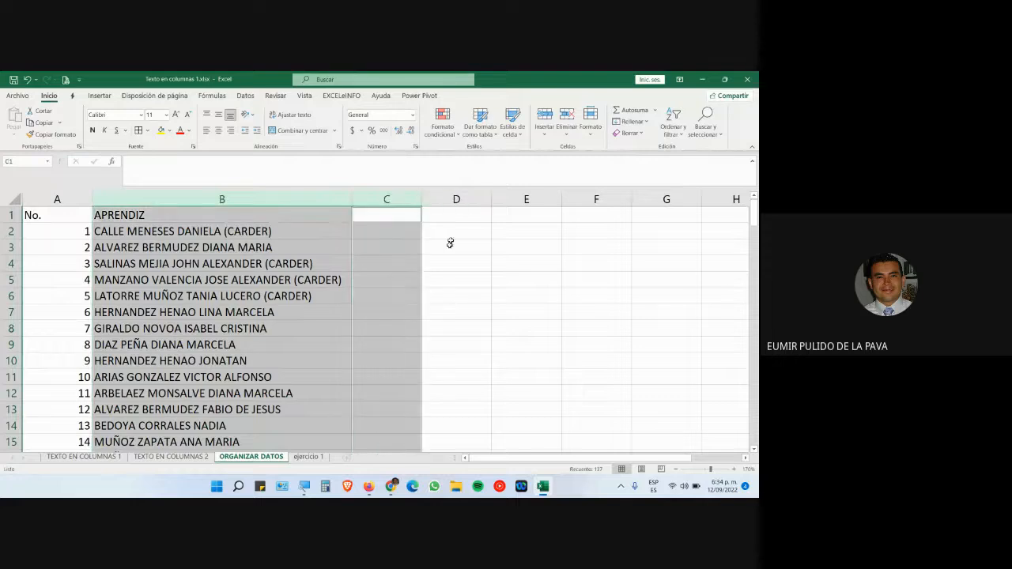
{"action": "left_click", "coordinate": [457, 199], "text": "ctrl"}
{"action": "left_click", "coordinate": [527, 199], "text": "ctrl"}
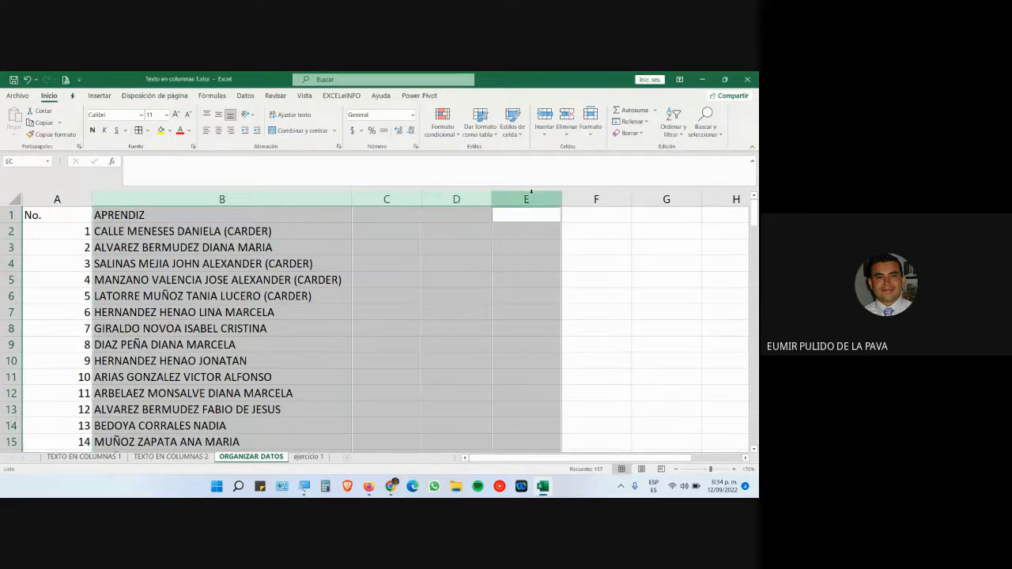
{"action": "left_click", "coordinate": [593, 199], "text": "ctrl"}
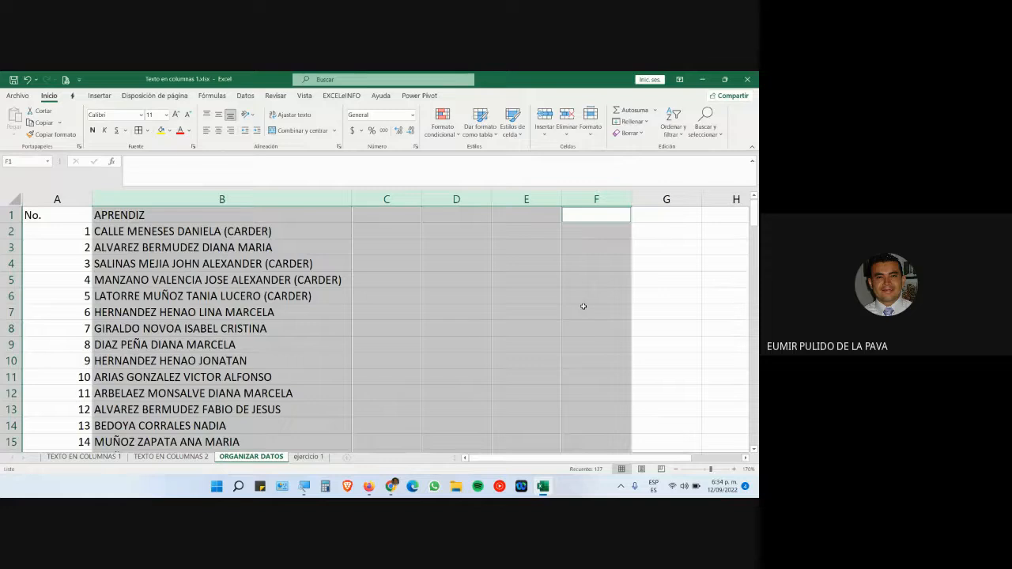
- Review the full list, then reselect only the APRENDIZ column B
{"action": "scroll", "coordinate": [573, 318], "scroll_direction": "down", "scroll_amount": 1}
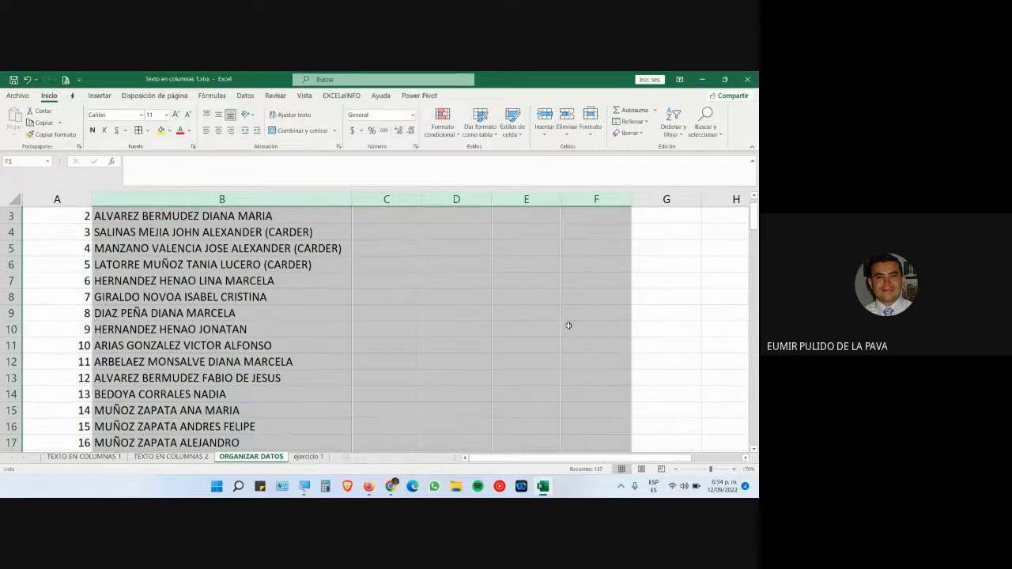
{"action": "scroll", "coordinate": [567, 325], "scroll_direction": "down", "scroll_amount": 18}
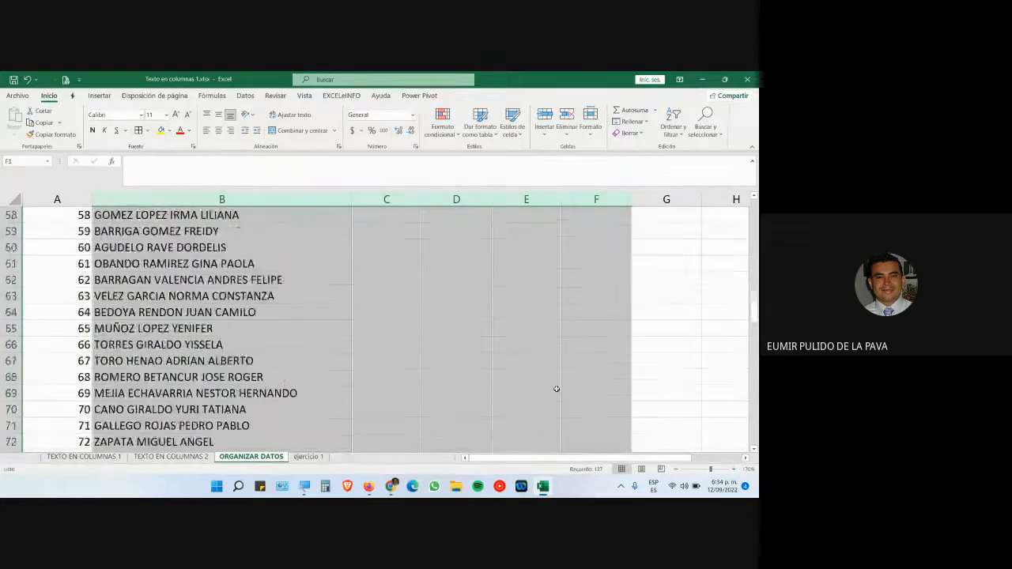
{"action": "scroll", "coordinate": [556, 388], "scroll_direction": "down", "scroll_amount": 20}
{"action": "scroll", "coordinate": [550, 386], "scroll_direction": "up", "scroll_amount": 8}
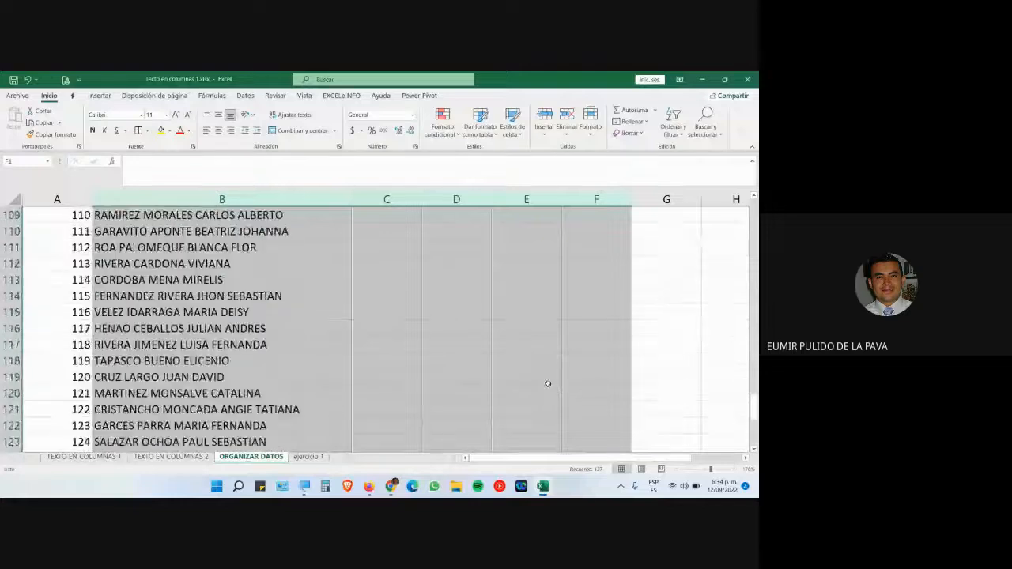
{"action": "scroll", "coordinate": [547, 384], "scroll_direction": "up", "scroll_amount": 20}
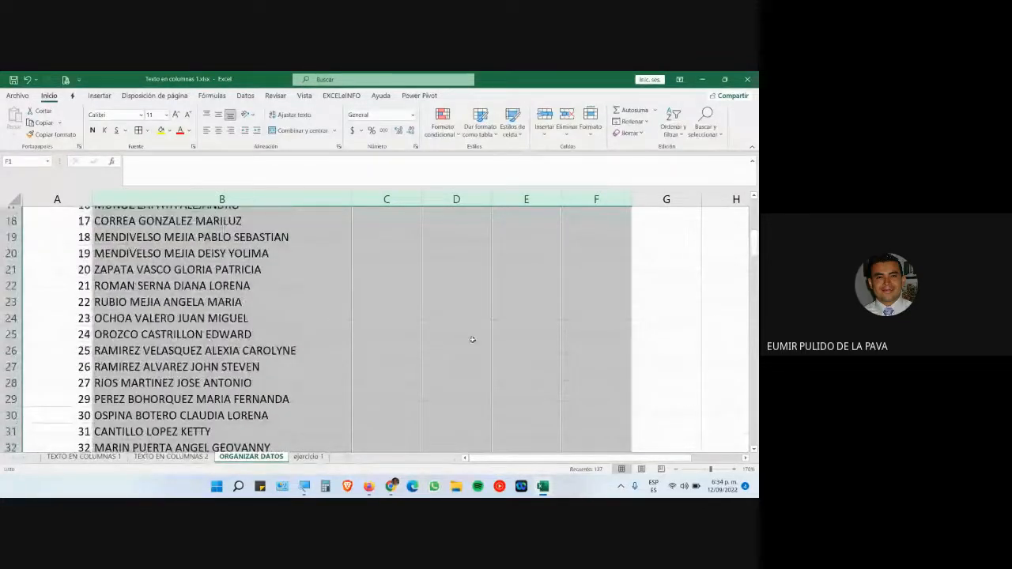
{"action": "scroll", "coordinate": [472, 339], "scroll_direction": "up", "scroll_amount": 6}
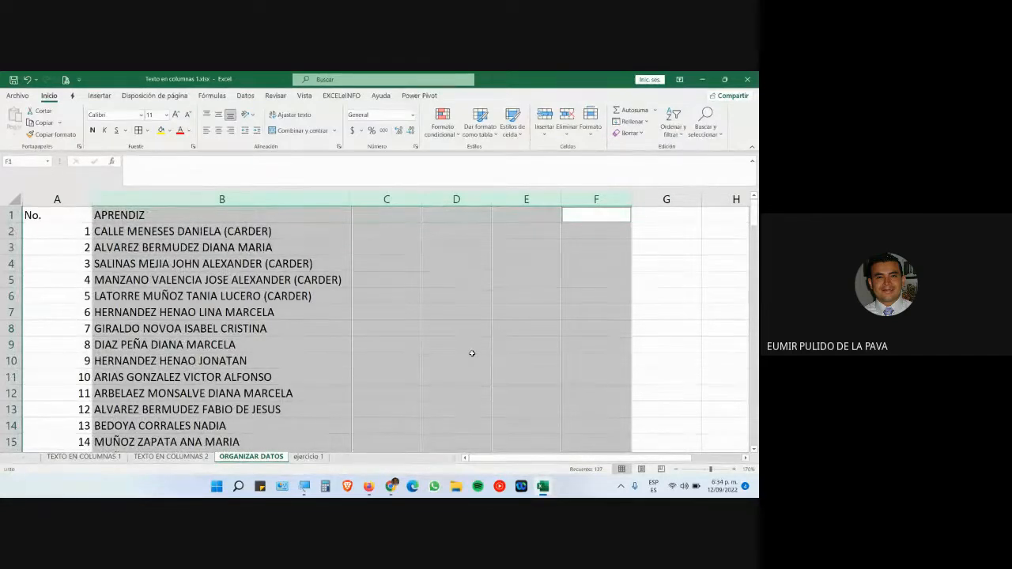
{"action": "left_click", "coordinate": [221, 198]}
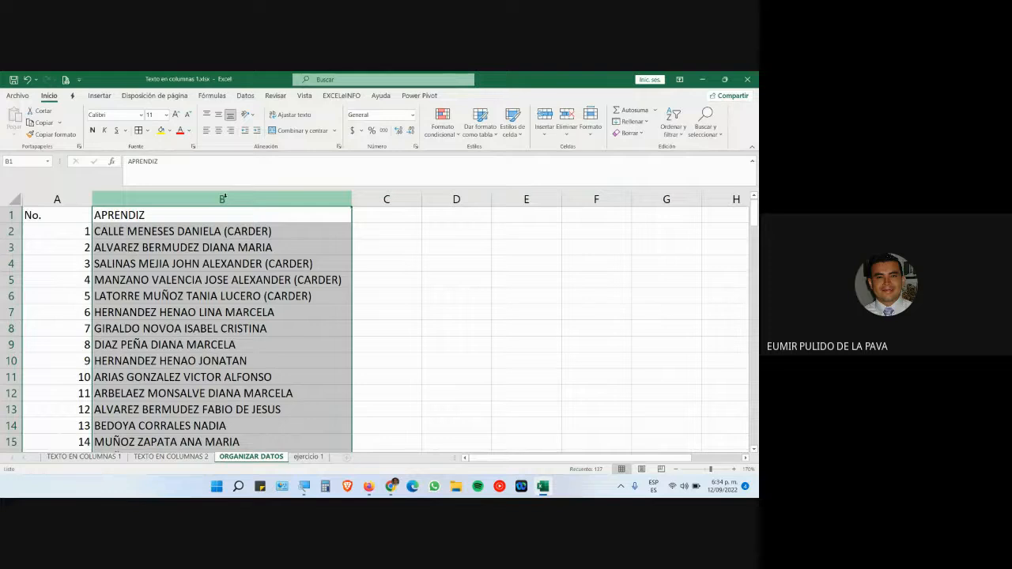
- Enlarge the screen with Magnifier while the Data tab is shown
{"action": "left_click", "coordinate": [246, 95]}
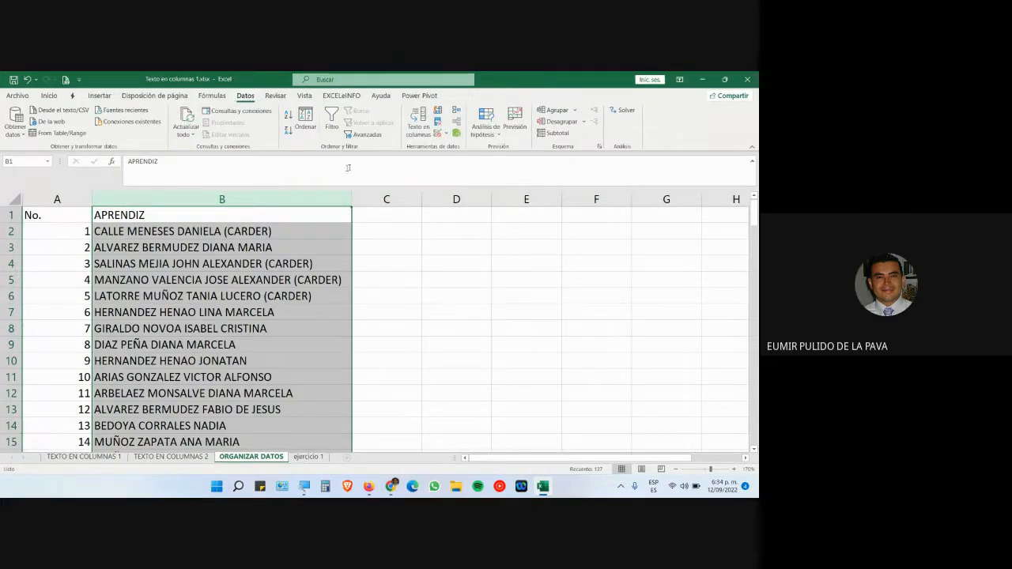
{"action": "left_click", "coordinate": [304, 486]}
{"action": "left_click", "coordinate": [605, 479]}
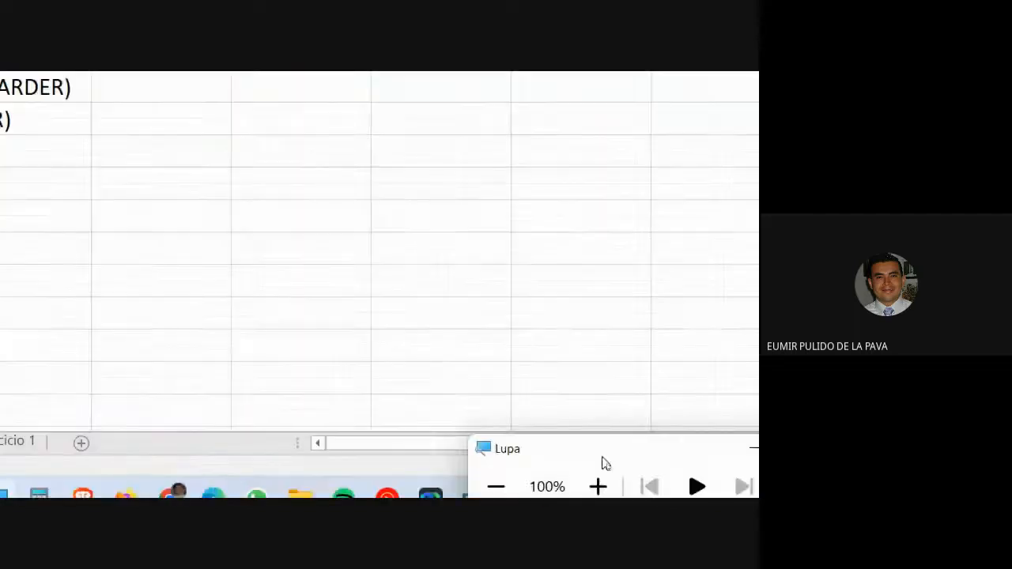
{"action": "left_click", "coordinate": [322, 133]}
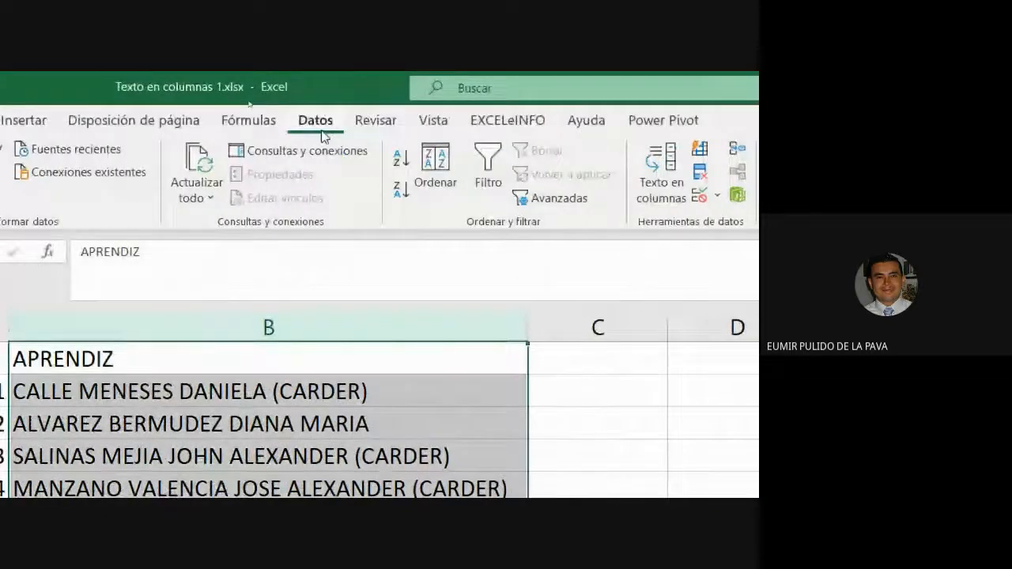
- Start Text to Columns on the names as Delimited and uncheck the Tab separator
{"action": "left_click", "coordinate": [307, 197]}
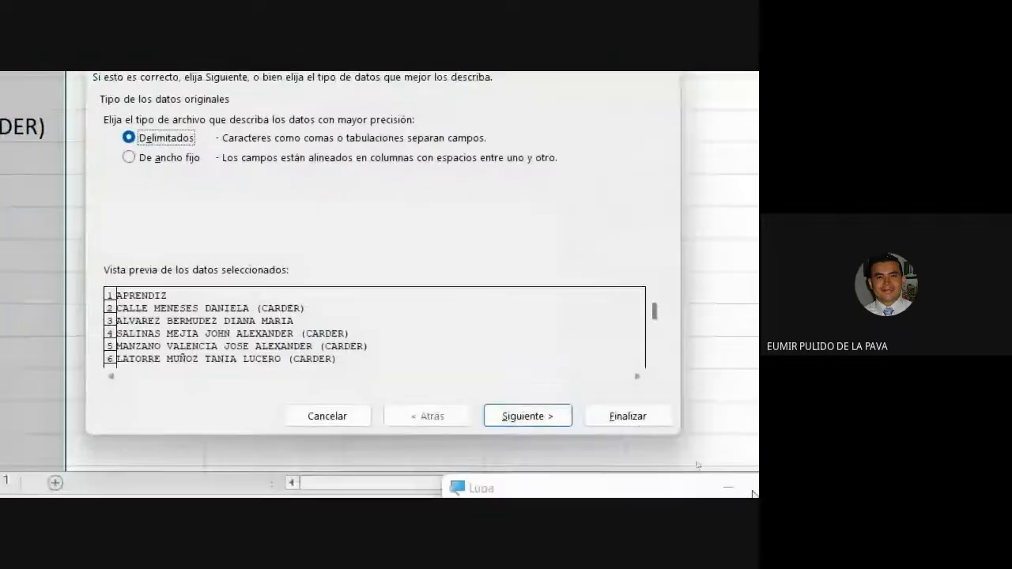
{"action": "left_click", "coordinate": [522, 416]}
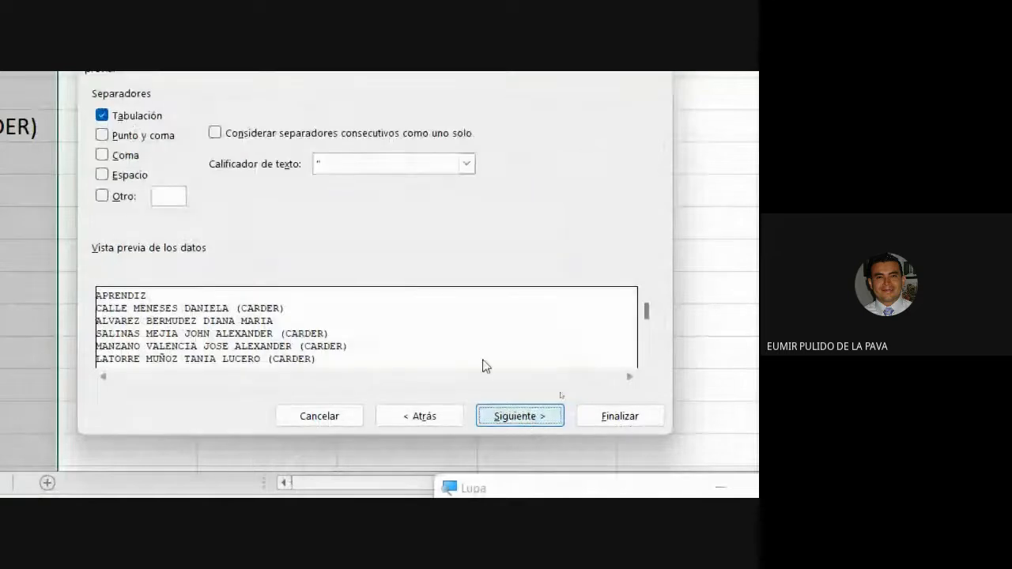
{"action": "left_click", "coordinate": [300, 226]}
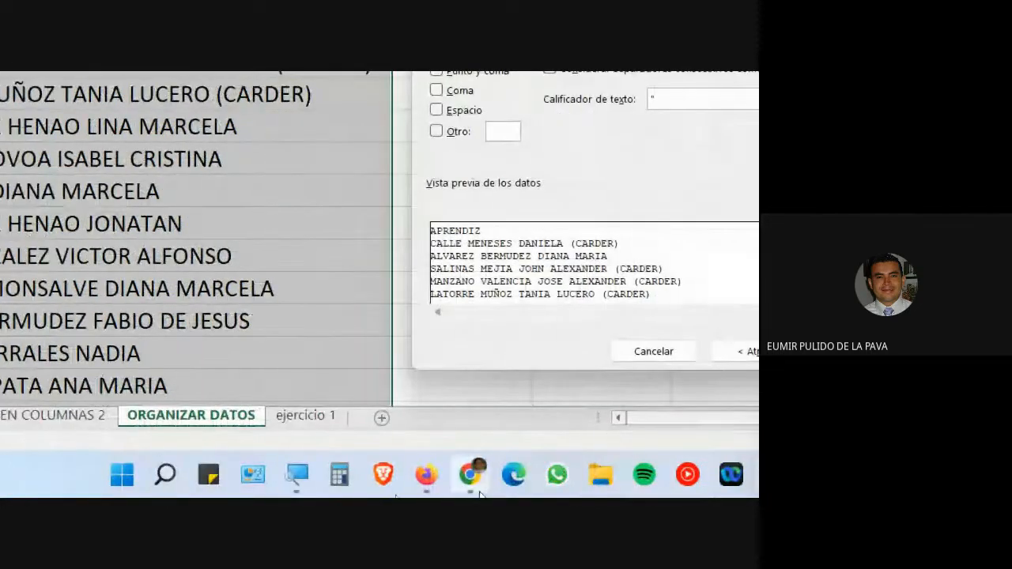
{"action": "left_click", "coordinate": [471, 481]}
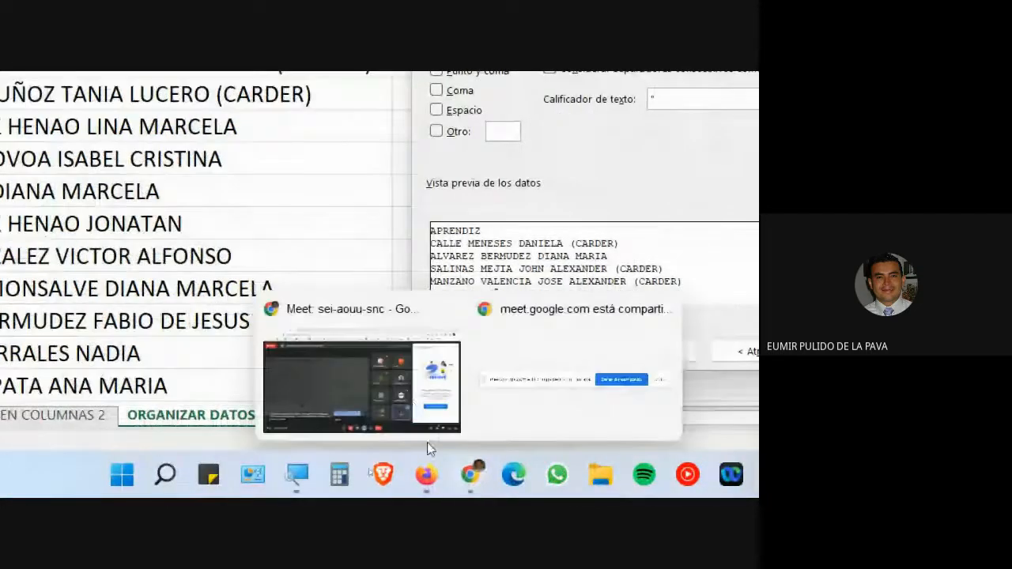
{"action": "left_click", "coordinate": [427, 442]}
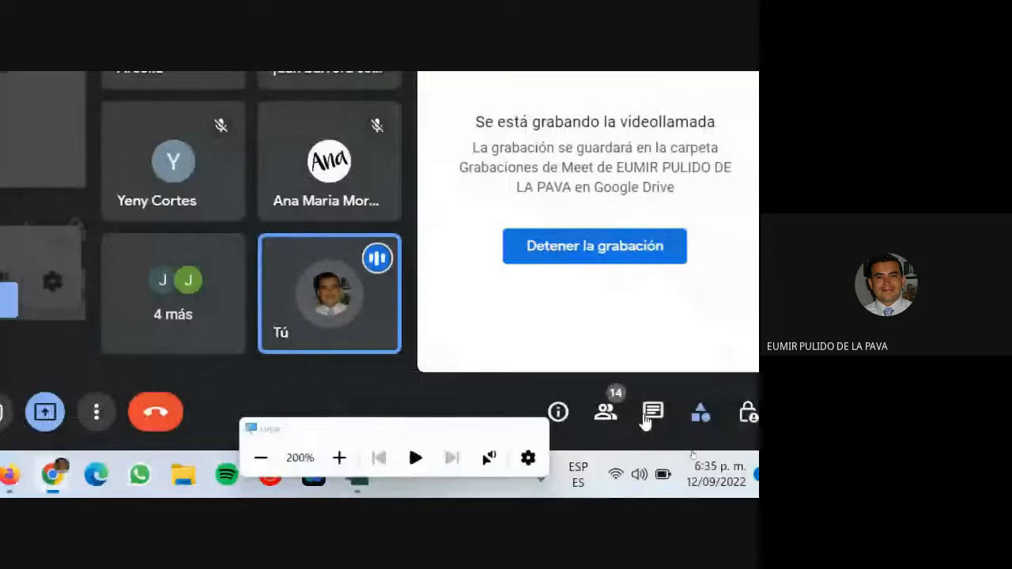
{"action": "left_click", "coordinate": [653, 412]}
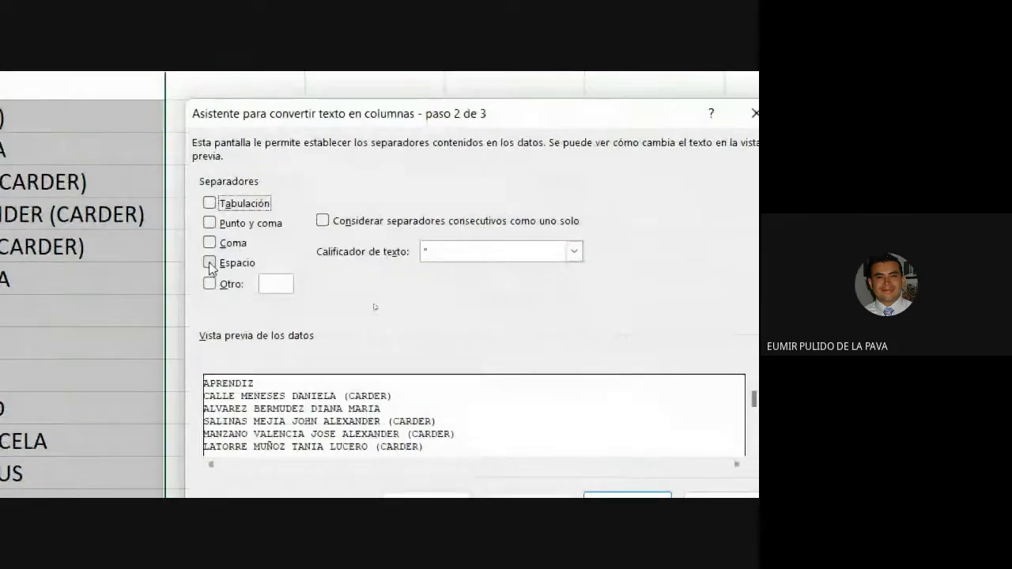
- Split the names on Espacio with destination $B$1 and finish the Text to Columns wizard
{"action": "left_click", "coordinate": [209, 262]}
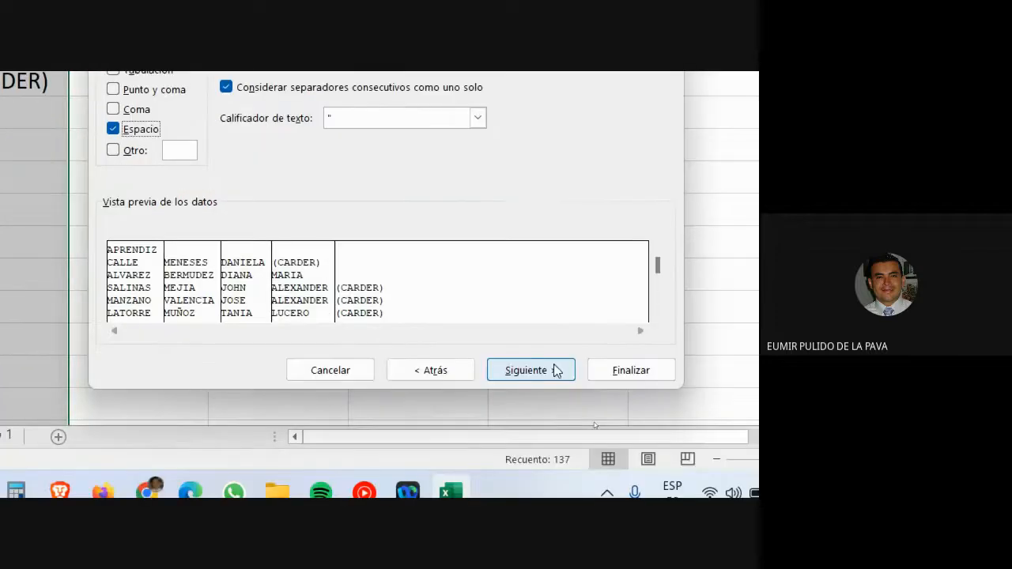
{"action": "left_click", "coordinate": [626, 496]}
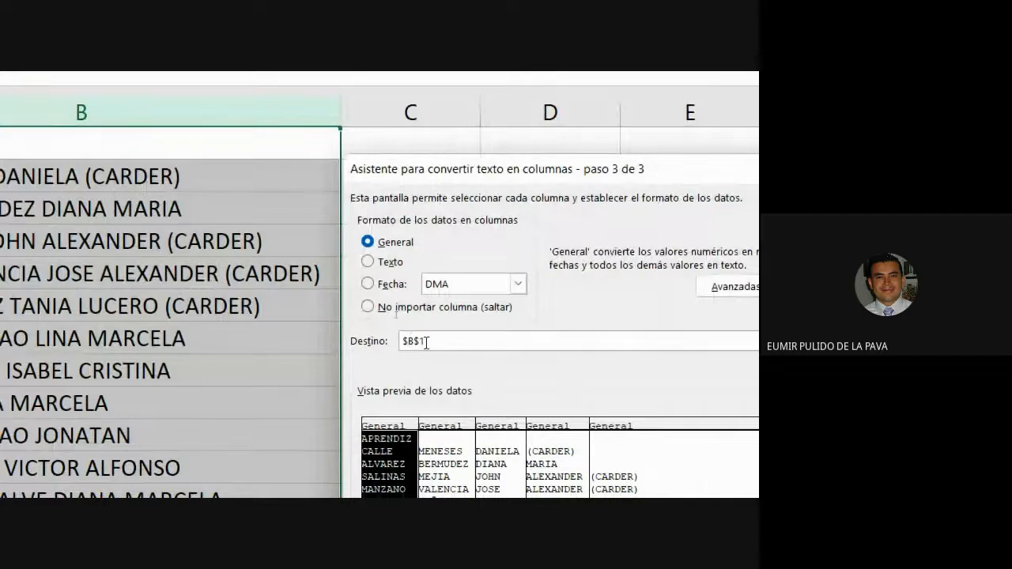
{"action": "left_click_drag", "start_coordinate": [444, 342], "coordinate": [388, 344]}
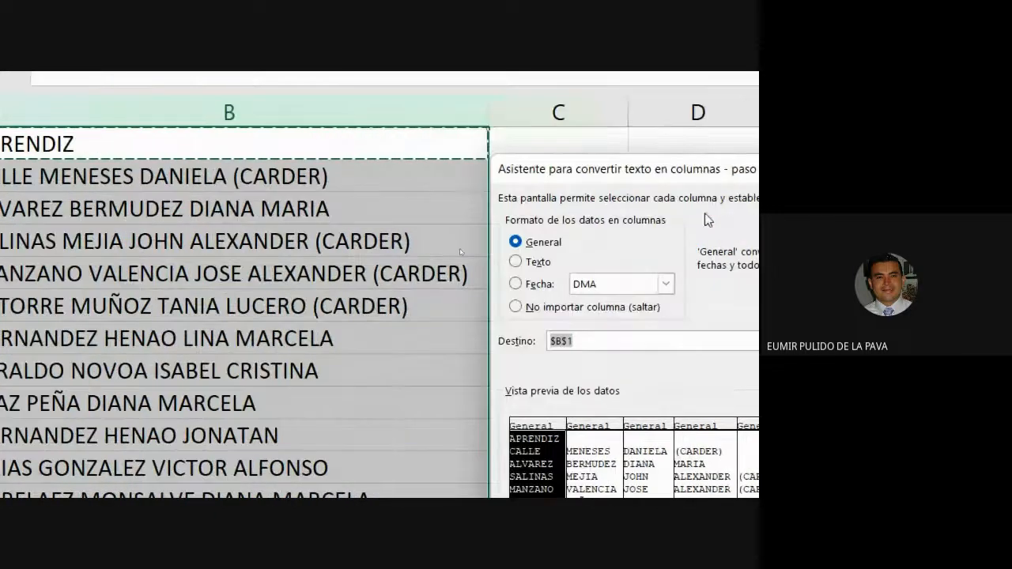
{"action": "left_click_drag", "start_coordinate": [606, 182], "coordinate": [582, 273]}
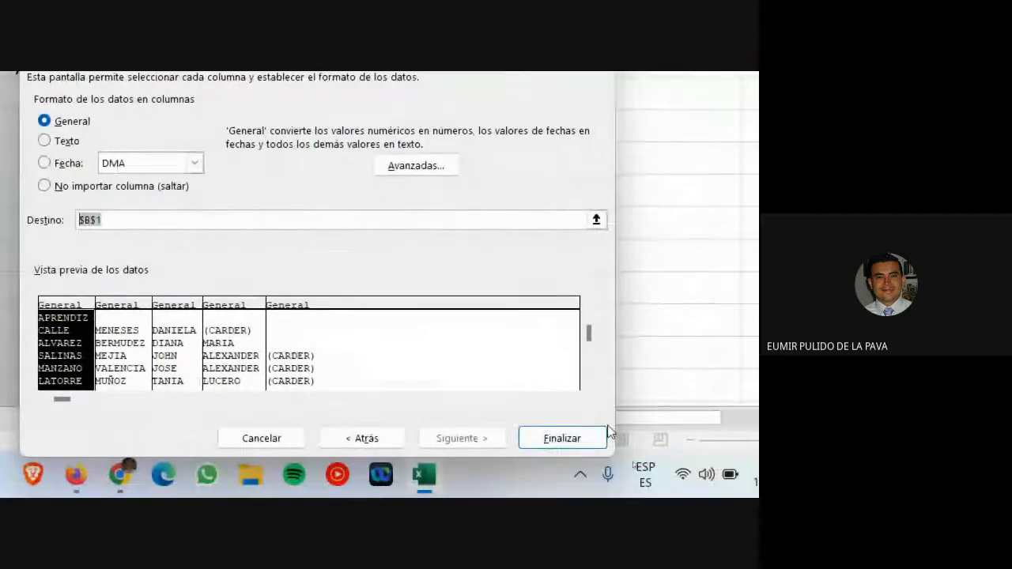
{"action": "left_click", "coordinate": [570, 439]}
{"action": "scroll", "coordinate": [379, 285], "scroll_direction": "up", "scroll_amount": 1}
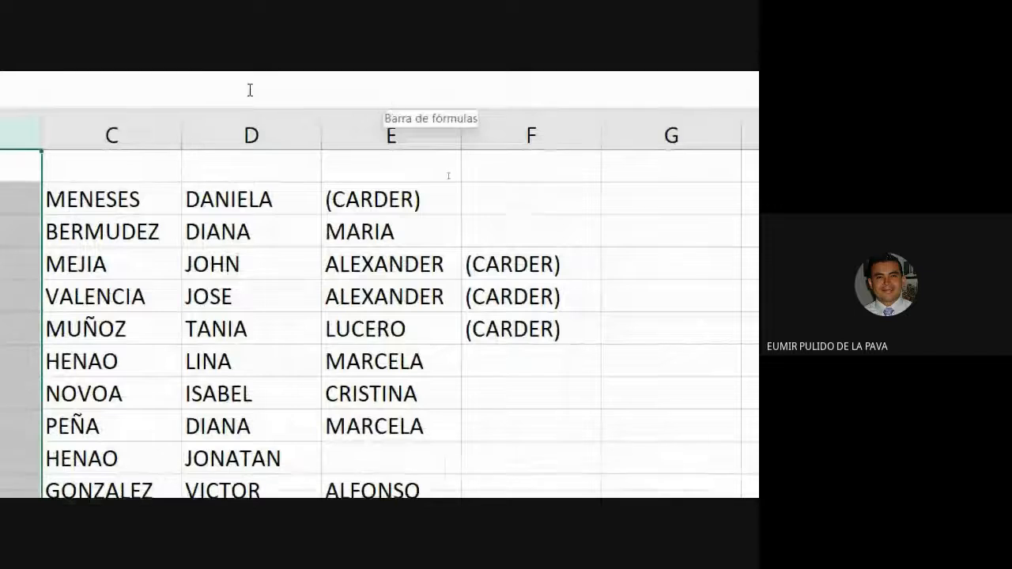
{"action": "double_click", "coordinate": [251, 158]}
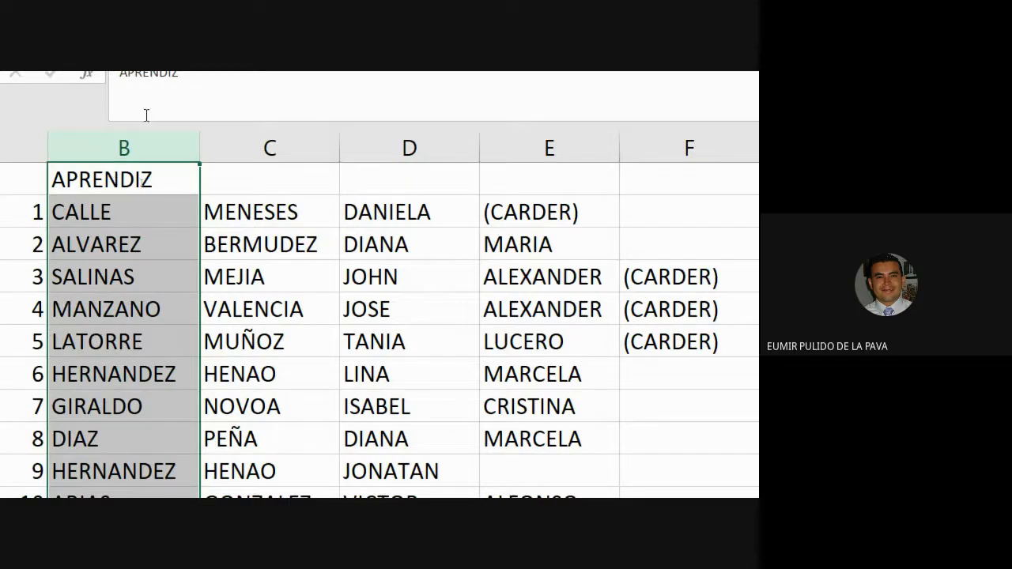
{"action": "left_click", "coordinate": [129, 143]}
{"action": "left_click", "coordinate": [269, 146]}
{"action": "left_click", "coordinate": [410, 145]}
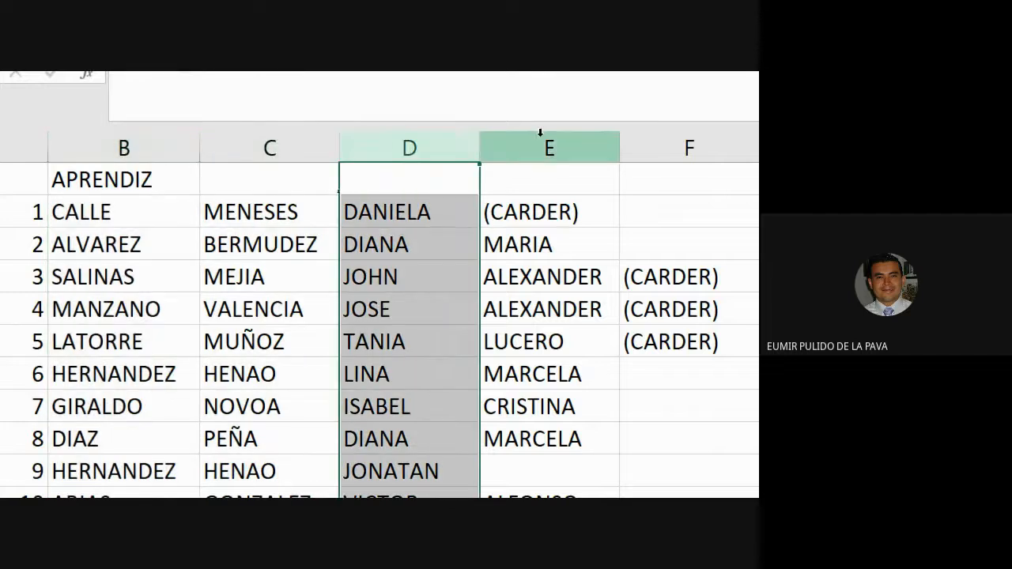
{"action": "left_click", "coordinate": [551, 142]}
{"action": "left_click", "coordinate": [653, 144]}
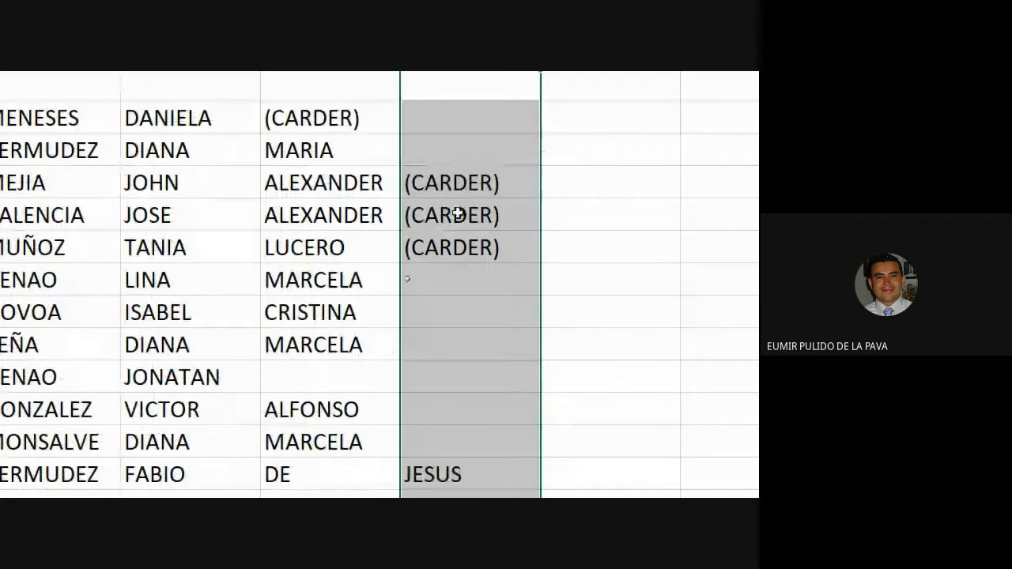
{"action": "left_click_drag", "start_coordinate": [449, 180], "coordinate": [474, 266]}
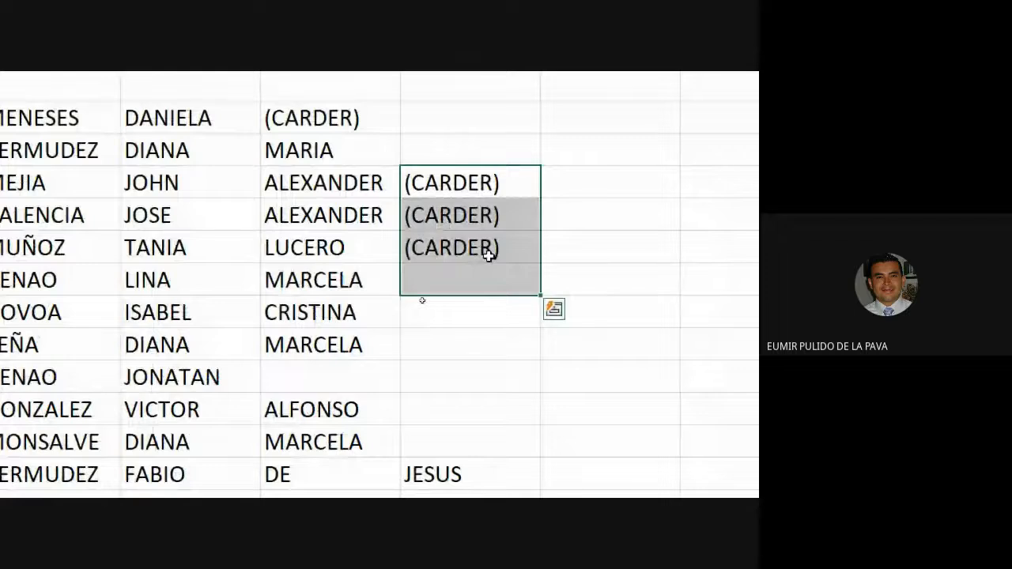
{"action": "key", "text": "Delete"}
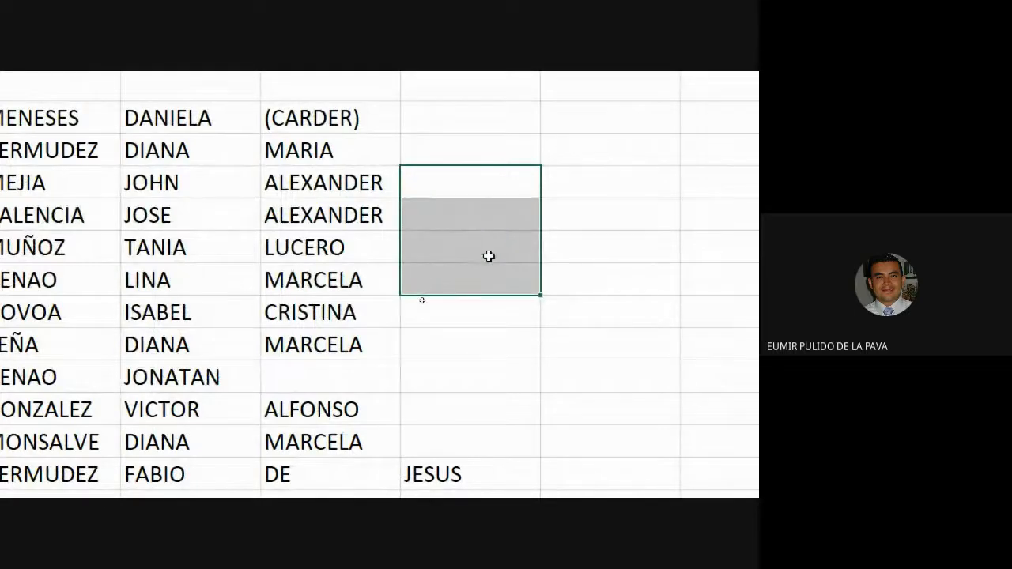
{"action": "left_click", "coordinate": [354, 119]}
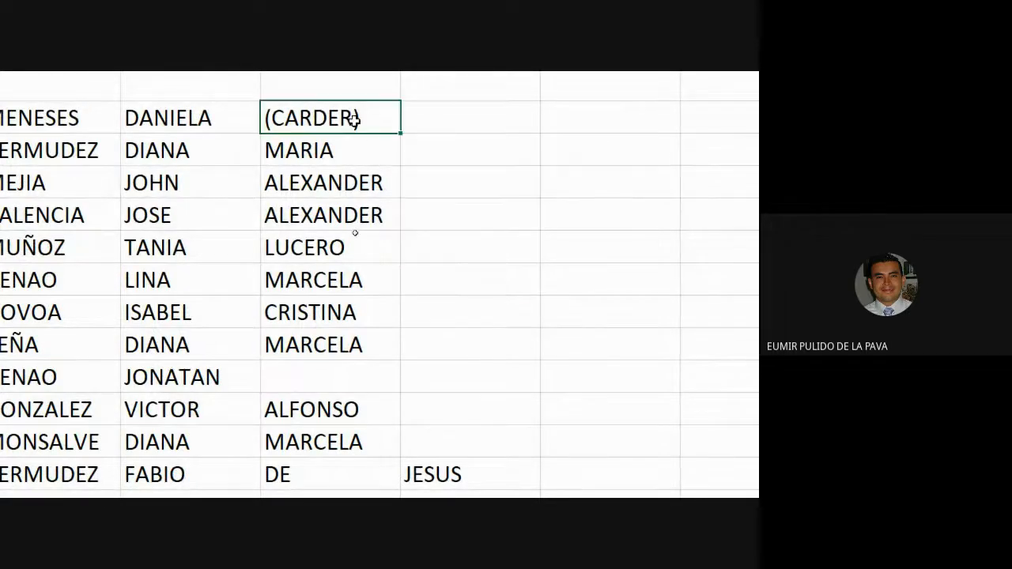
{"action": "key", "text": "Delete"}
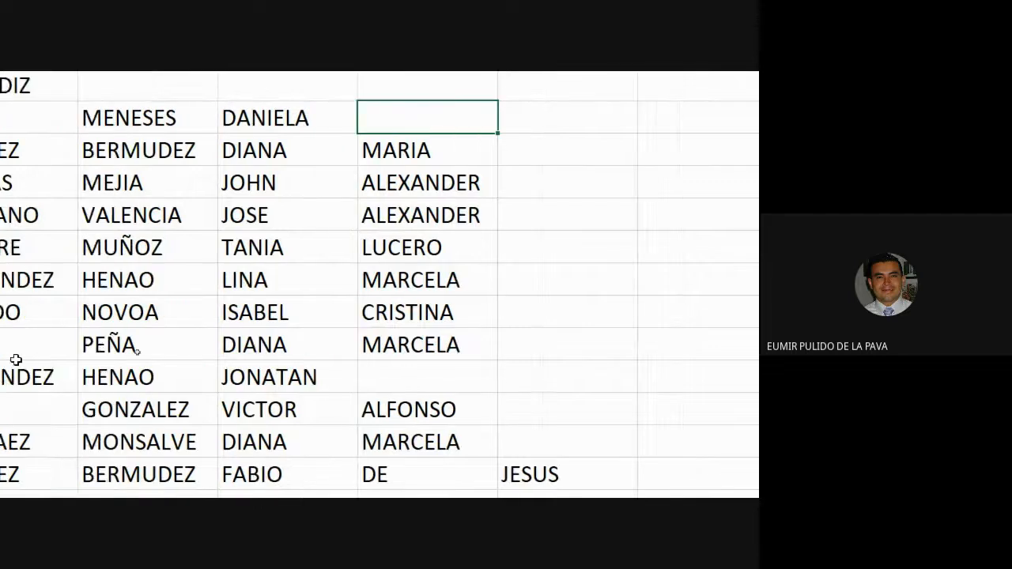
{"action": "left_click_drag", "start_coordinate": [582, 336], "coordinate": [443, 335]}
{"action": "left_click_drag", "start_coordinate": [328, 342], "coordinate": [48, 335]}
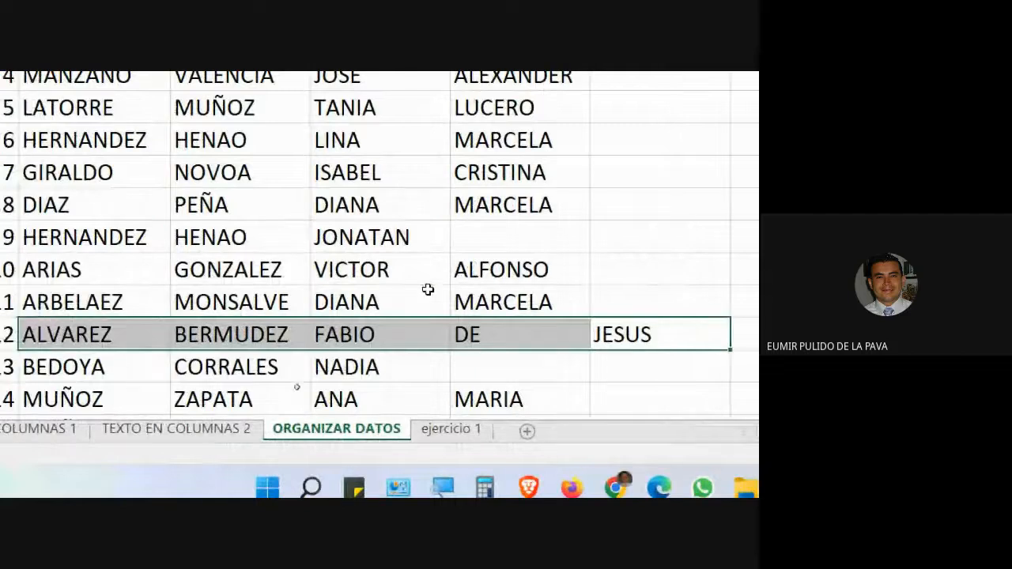
{"action": "scroll", "coordinate": [451, 280], "scroll_direction": "down", "scroll_amount": 12}
{"action": "scroll", "coordinate": [506, 283], "scroll_direction": "down", "scroll_amount": 10}
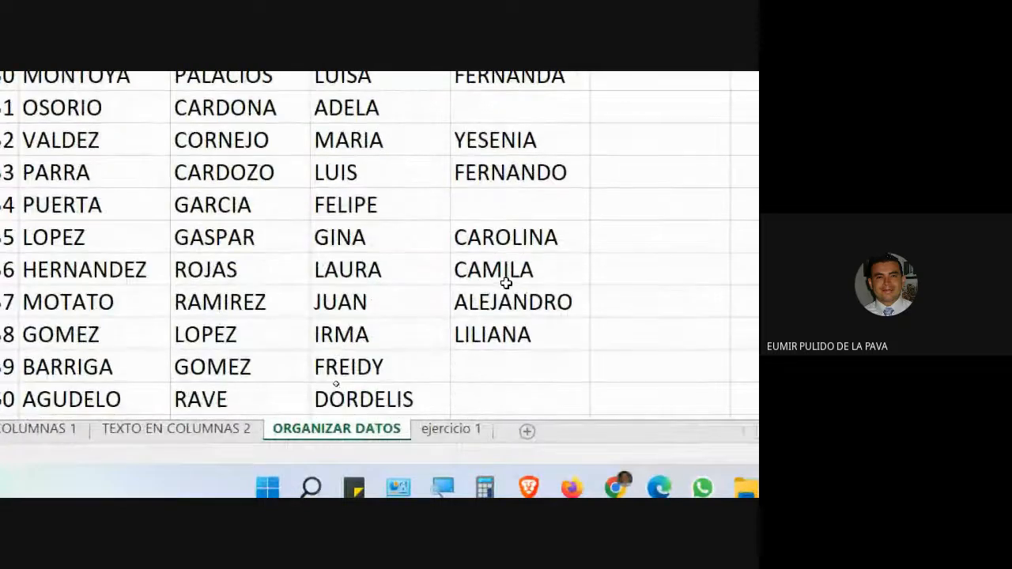
{"action": "scroll", "coordinate": [504, 283], "scroll_direction": "down", "scroll_amount": 9}
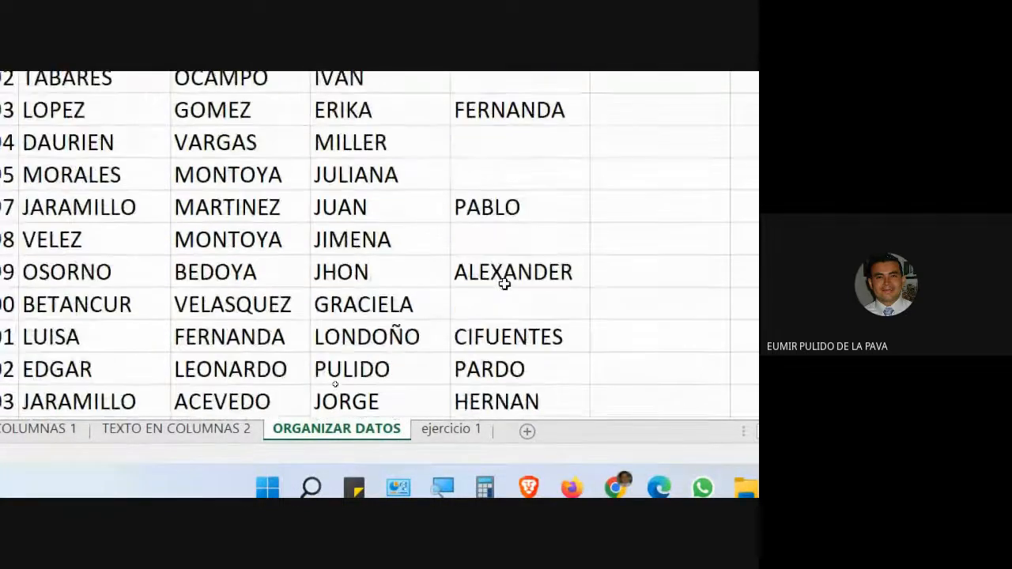
{"action": "scroll", "coordinate": [503, 283], "scroll_direction": "down", "scroll_amount": 12}
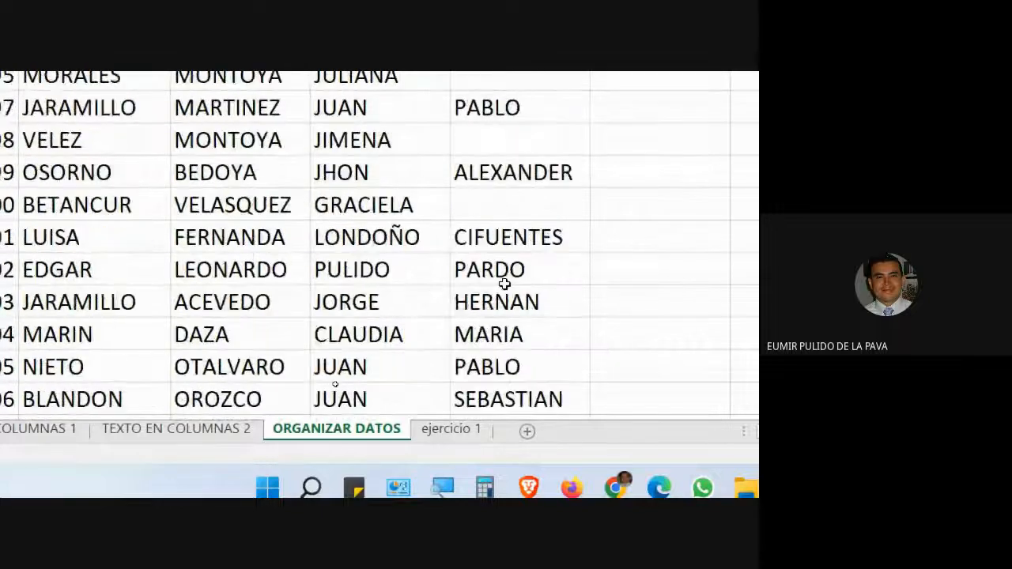
{"action": "scroll", "coordinate": [502, 272], "scroll_direction": "up", "scroll_amount": 20}
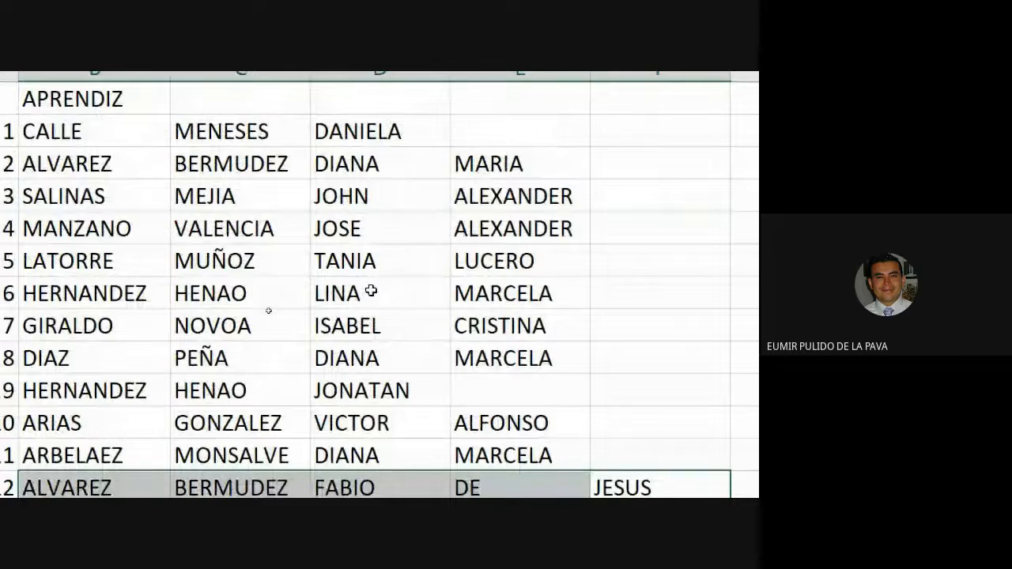
{"action": "scroll", "coordinate": [343, 260], "scroll_direction": "right", "scroll_amount": 3}
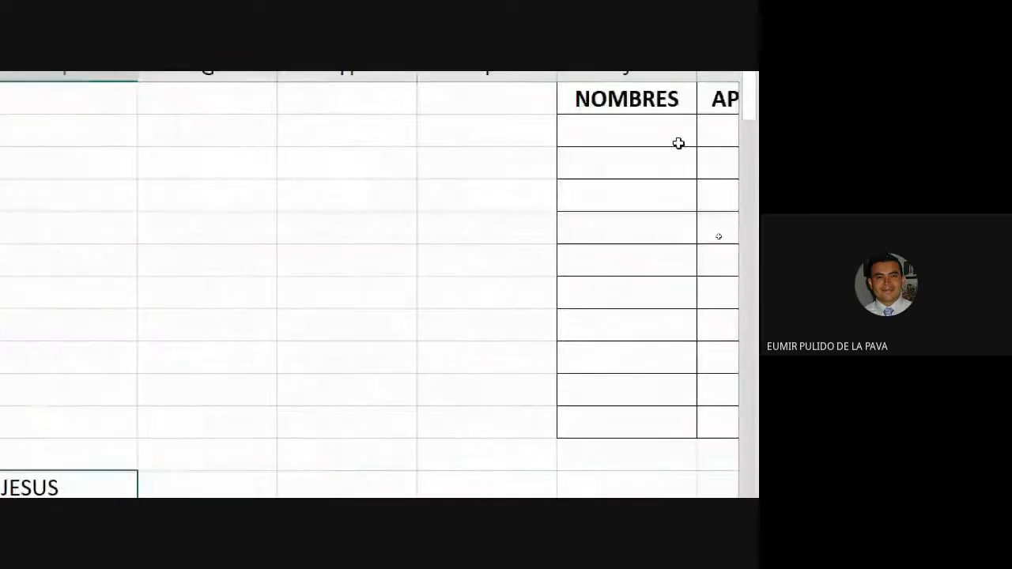
- Delete the empty columns before the table so NOMBRES/APELLIDOS moves into G–H
{"action": "left_click_drag", "start_coordinate": [474, 164], "coordinate": [402, 165]}
{"action": "right_click", "coordinate": [401, 166]}
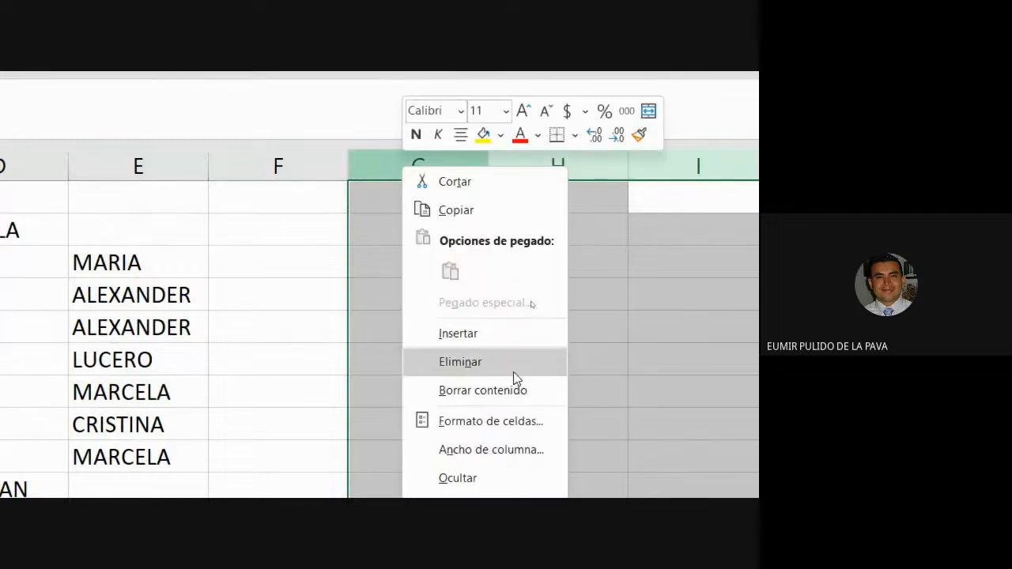
{"action": "left_click", "coordinate": [513, 368]}
{"action": "left_click", "coordinate": [482, 237]}
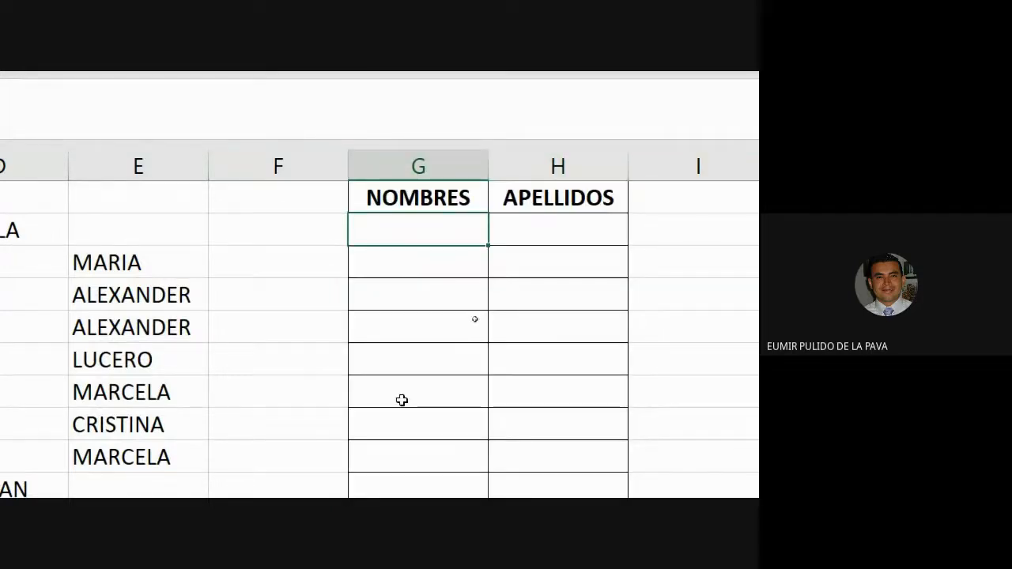
- Widen column G for full names, then select DIANA and MARIA and the first APELLIDOS cell
{"action": "left_click_drag", "start_coordinate": [486, 170], "coordinate": [485, 171]}
{"action": "left_click_drag", "start_coordinate": [641, 181], "coordinate": [649, 224]}
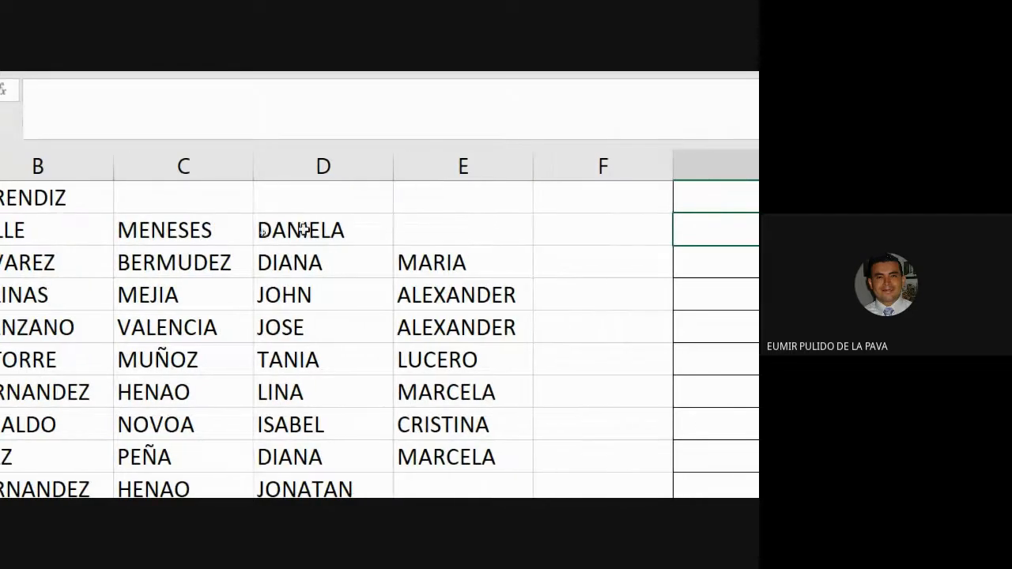
{"action": "left_click_drag", "start_coordinate": [304, 262], "coordinate": [417, 262]}
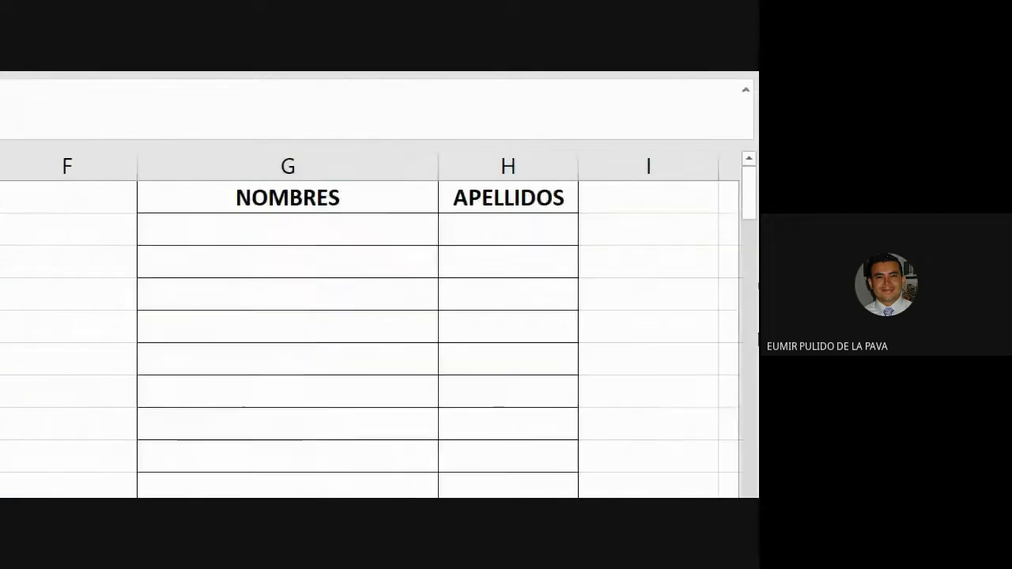
{"action": "left_click", "coordinate": [508, 230]}
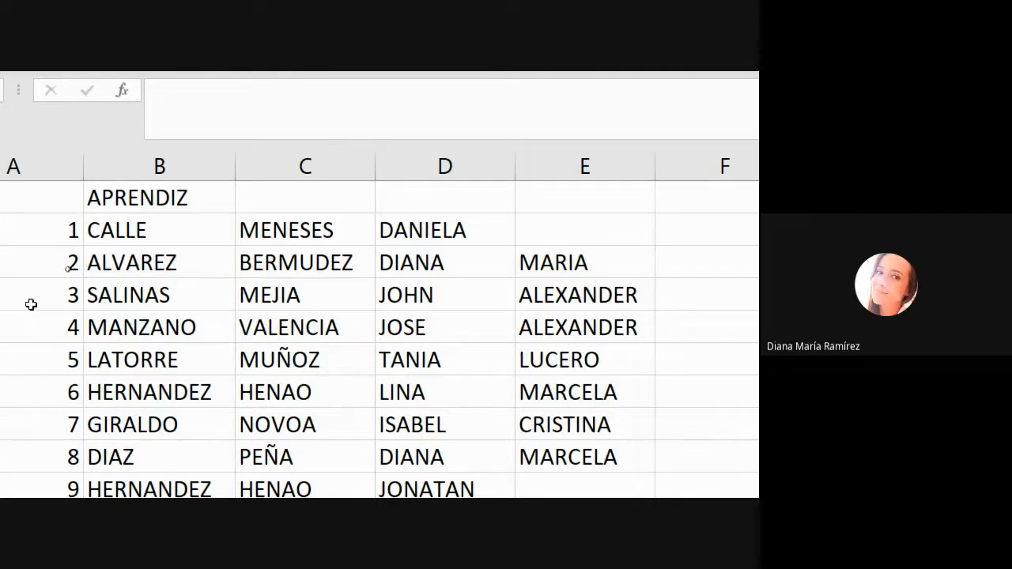
{"action": "left_click", "coordinate": [429, 165]}
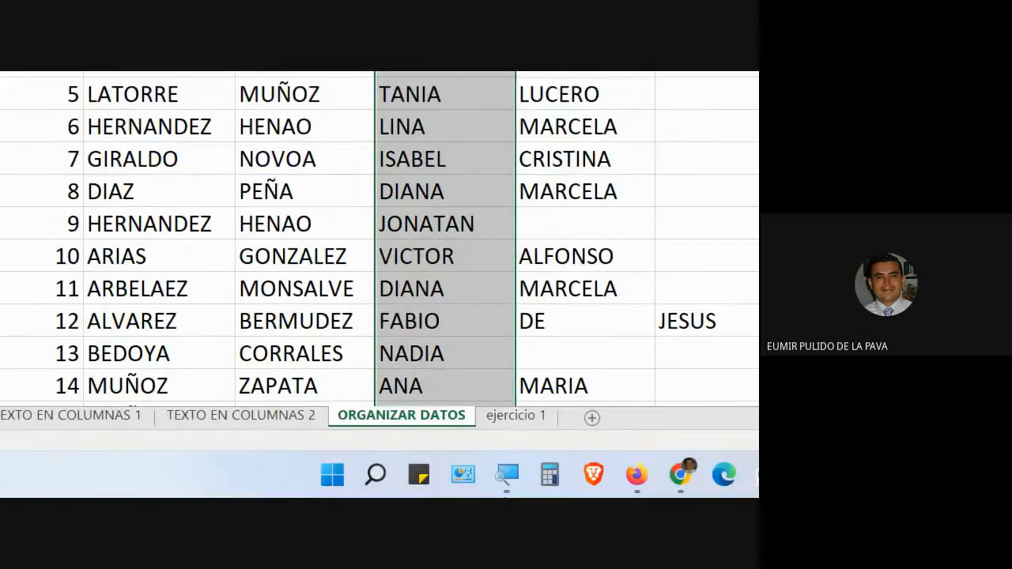
{"action": "mouse_move", "coordinate": [315, 477]}
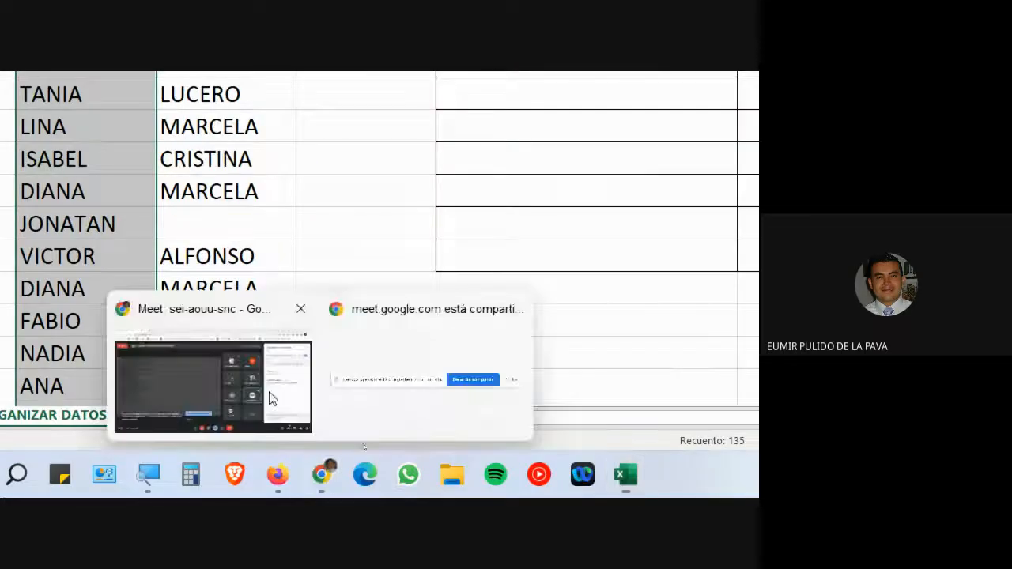
{"action": "left_click", "coordinate": [207, 332]}
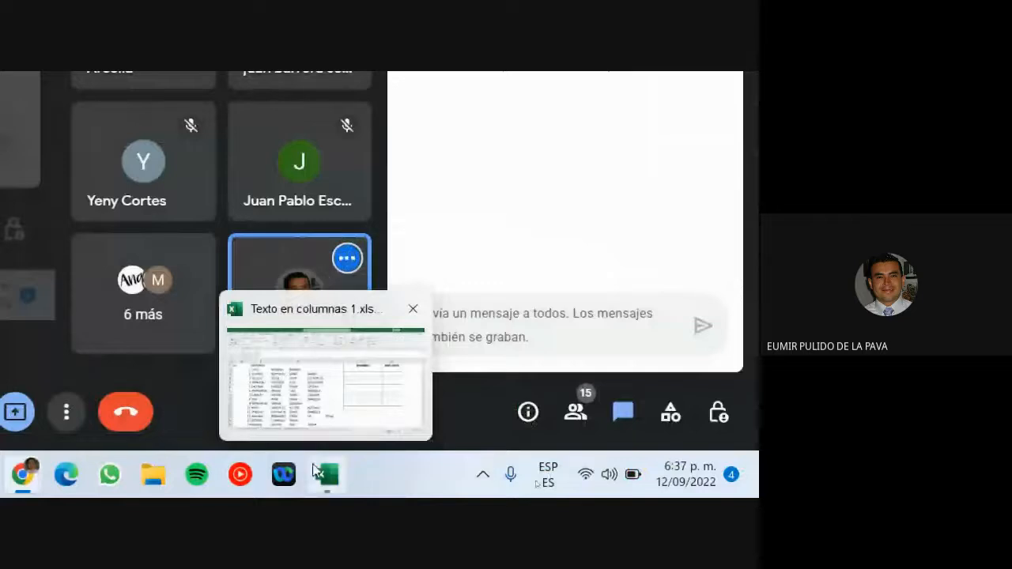
{"action": "left_click", "coordinate": [320, 472]}
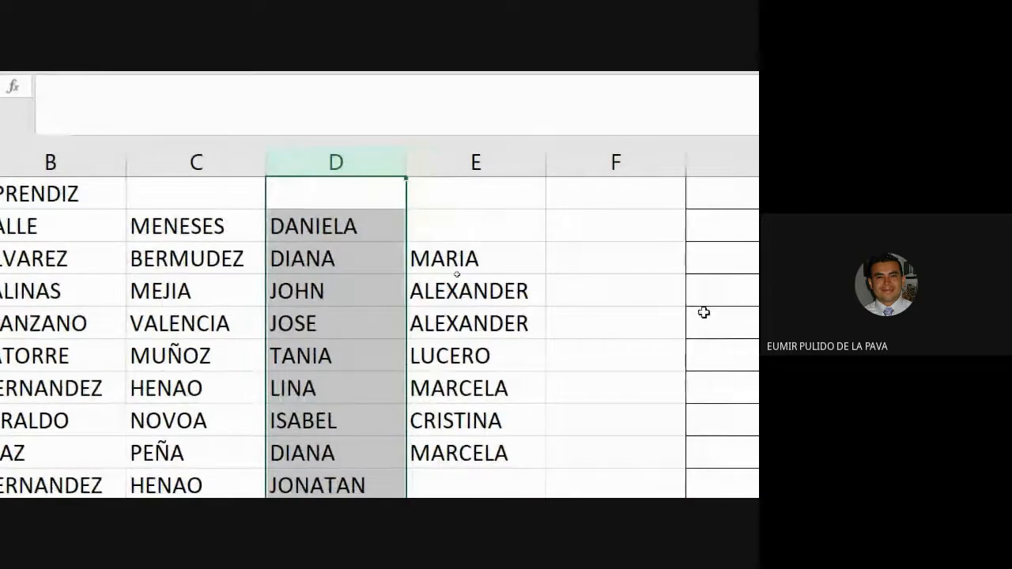
{"action": "left_click", "coordinate": [319, 162], "text": "ctrl"}
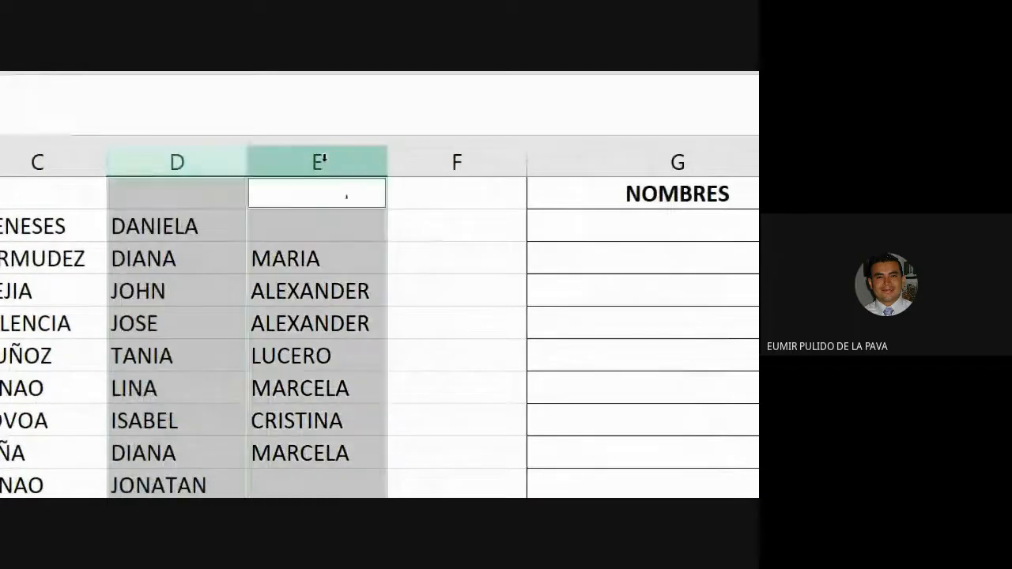
{"action": "left_click", "coordinate": [398, 162], "text": "ctrl"}
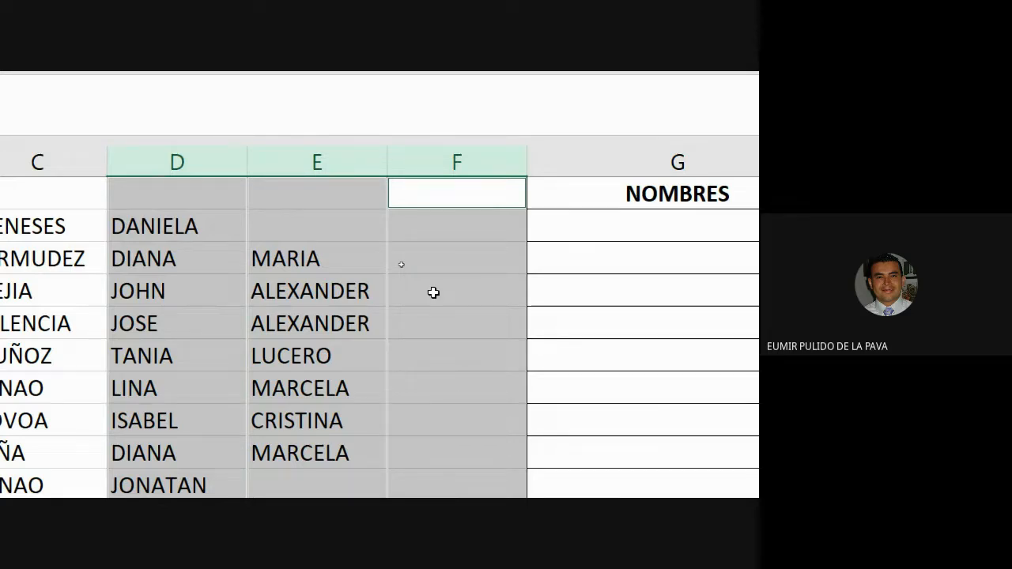
{"action": "left_click_drag", "start_coordinate": [143, 226], "coordinate": [513, 435]}
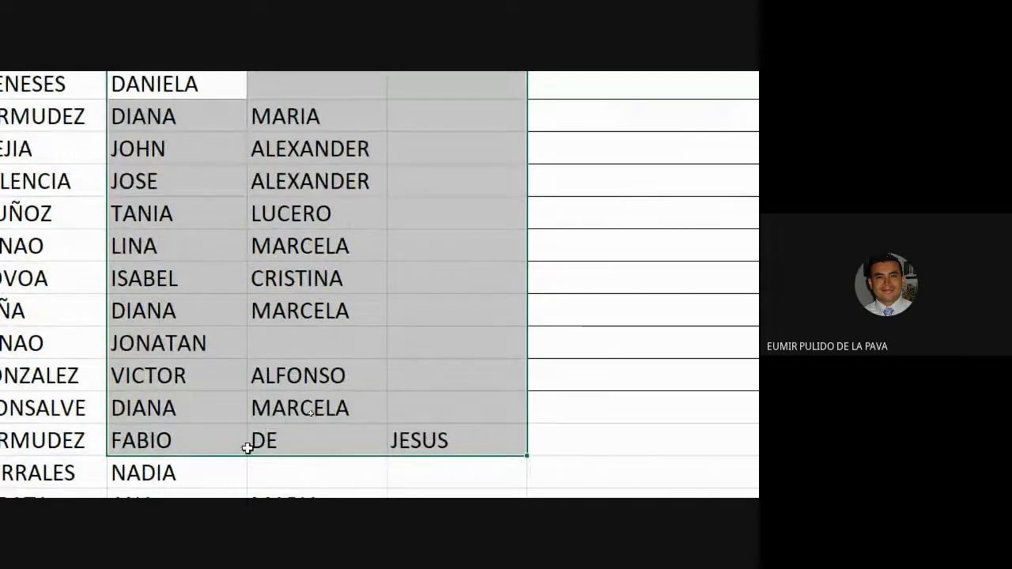
{"action": "scroll", "coordinate": [411, 418], "scroll_direction": "down", "scroll_amount": 2}
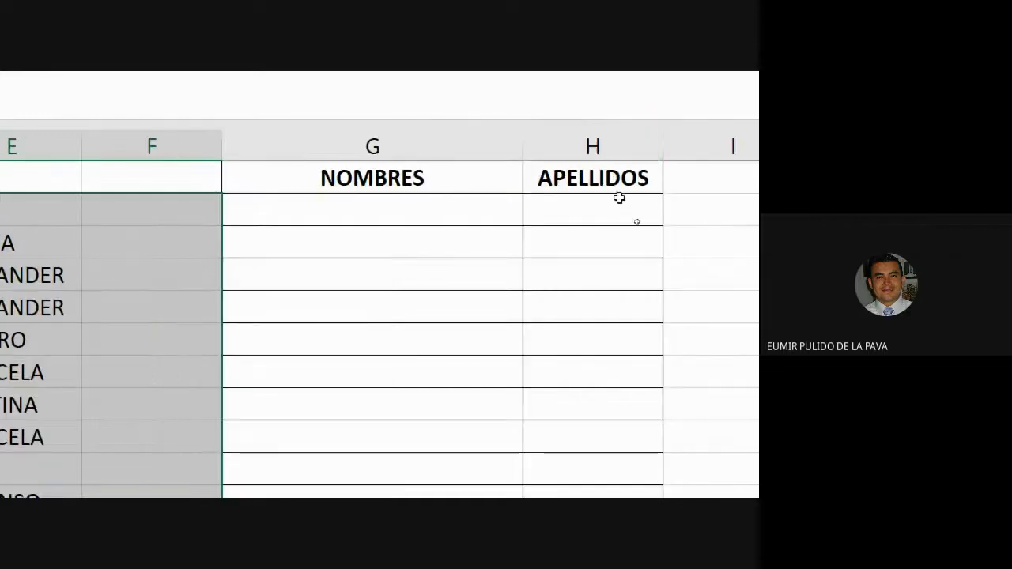
{"action": "left_click", "coordinate": [556, 142]}
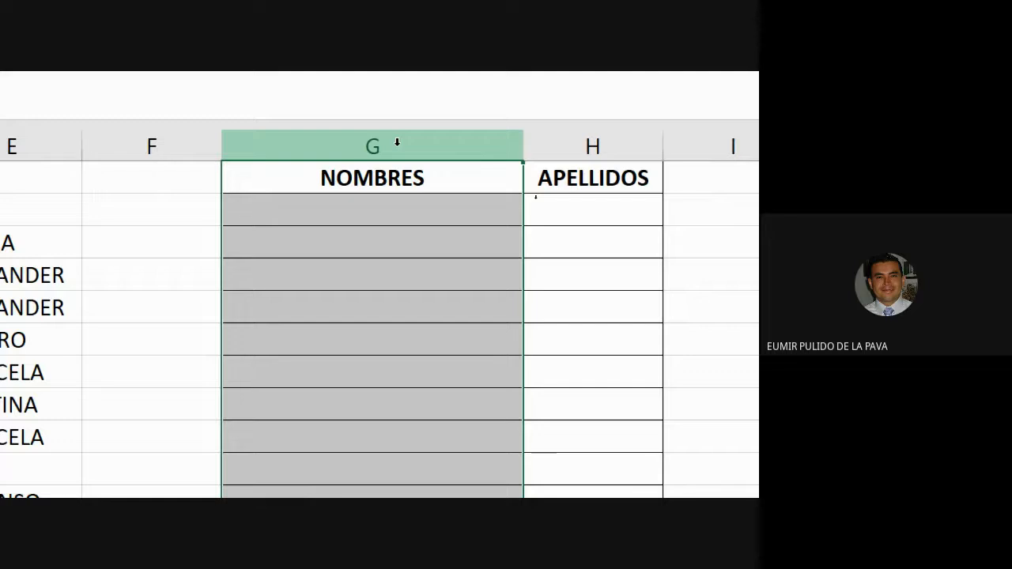
{"action": "left_click", "coordinate": [628, 138]}
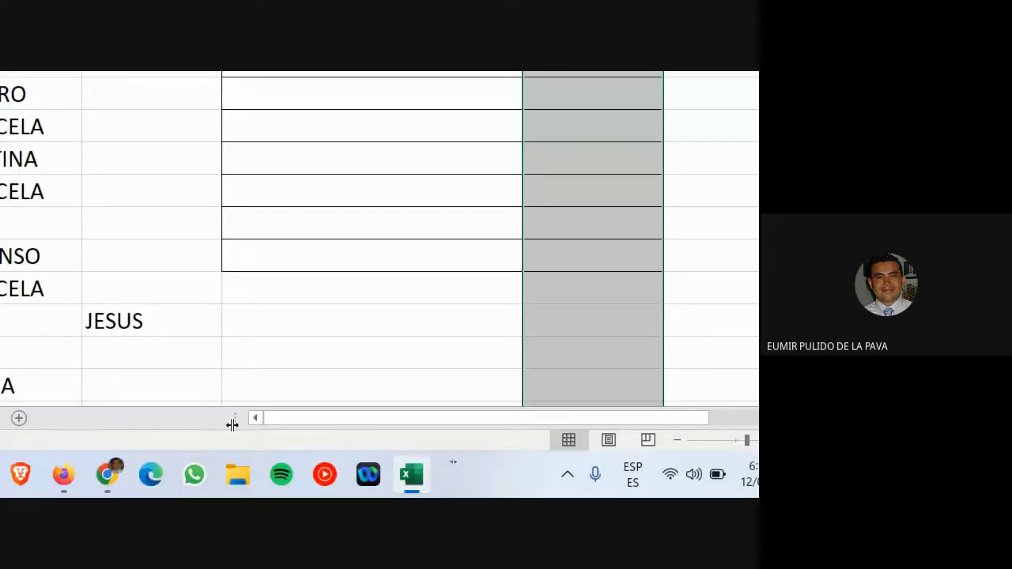
- Browse to BACKUP (D:) > MEMORIA > GOBERNACION > 2022 > 2 PAGOS > PAGO 8 and pick ANEXO 5.xlsx
{"action": "left_click", "coordinate": [237, 477]}
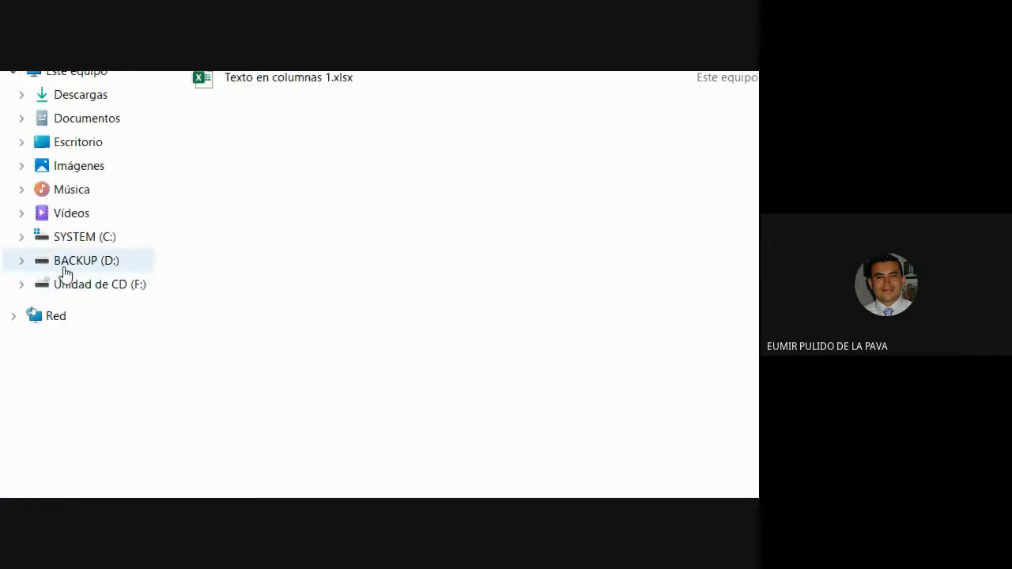
{"action": "left_click", "coordinate": [66, 269]}
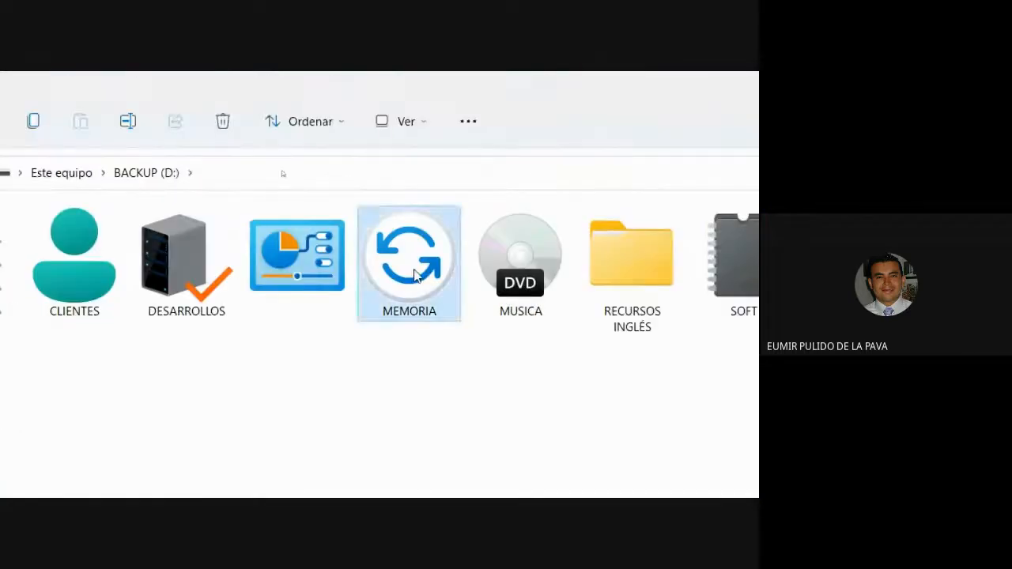
{"action": "double_click", "coordinate": [414, 274]}
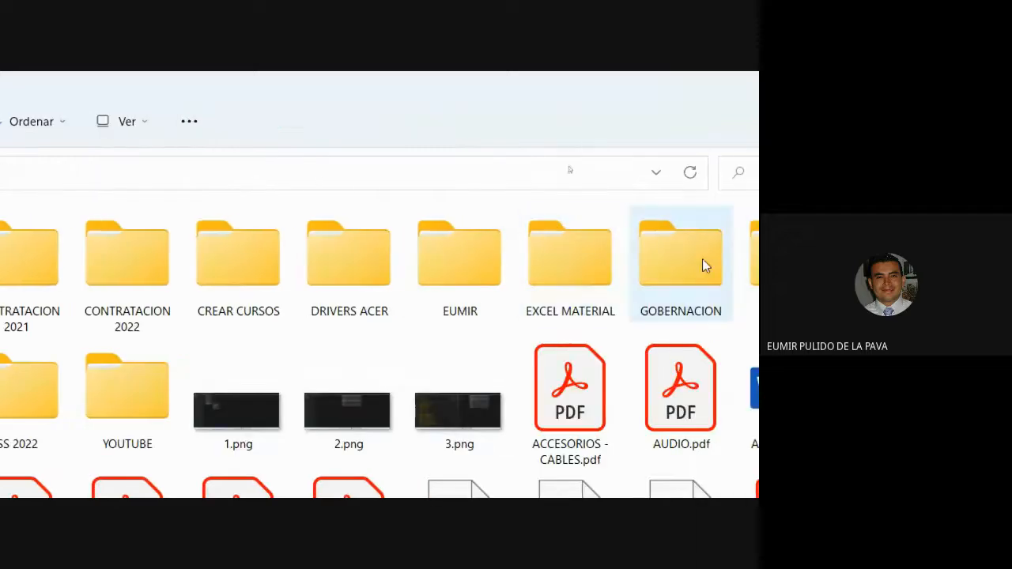
{"action": "double_click", "coordinate": [703, 266]}
{"action": "double_click", "coordinate": [447, 265]}
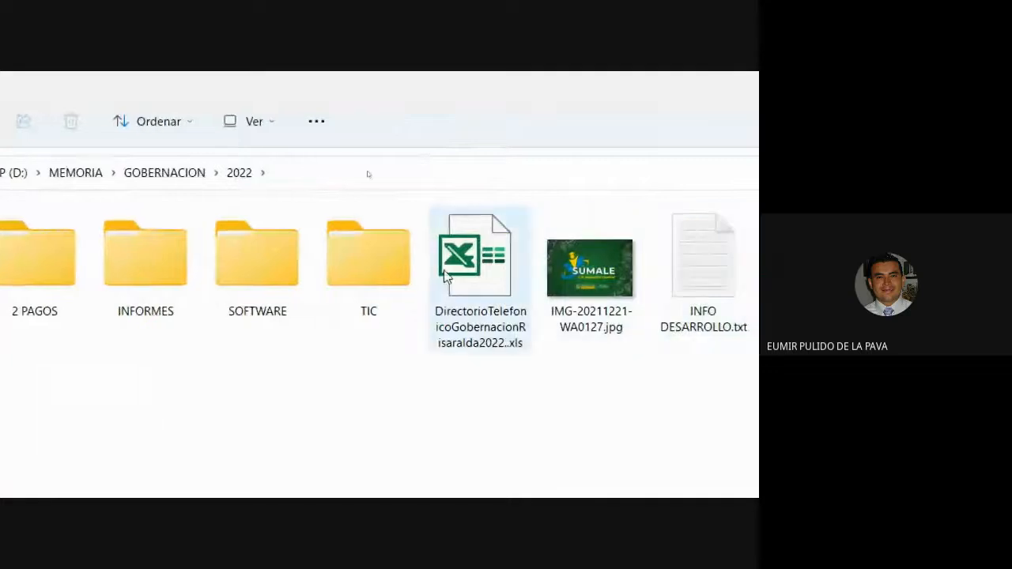
{"action": "double_click", "coordinate": [21, 267]}
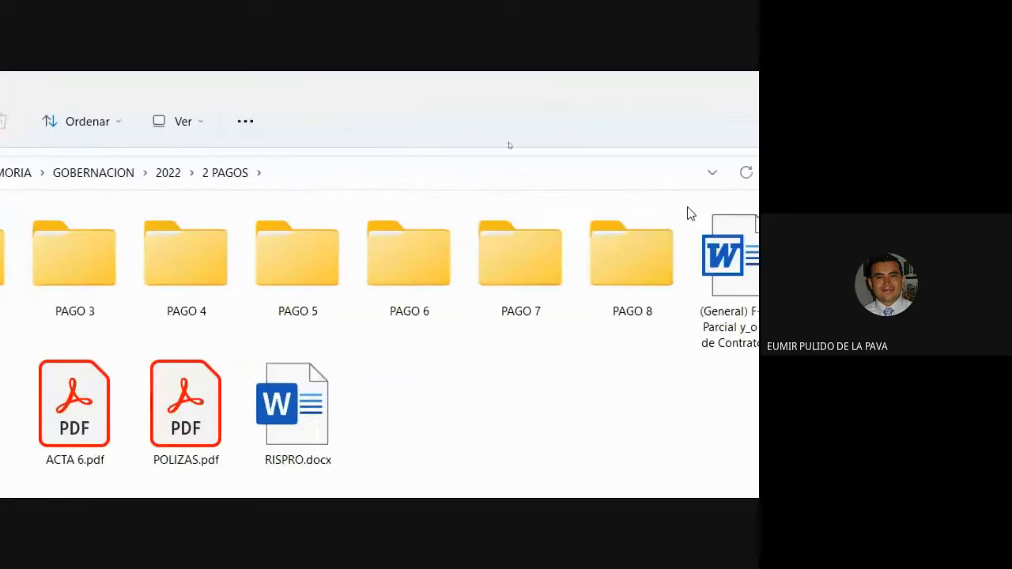
{"action": "double_click", "coordinate": [646, 265]}
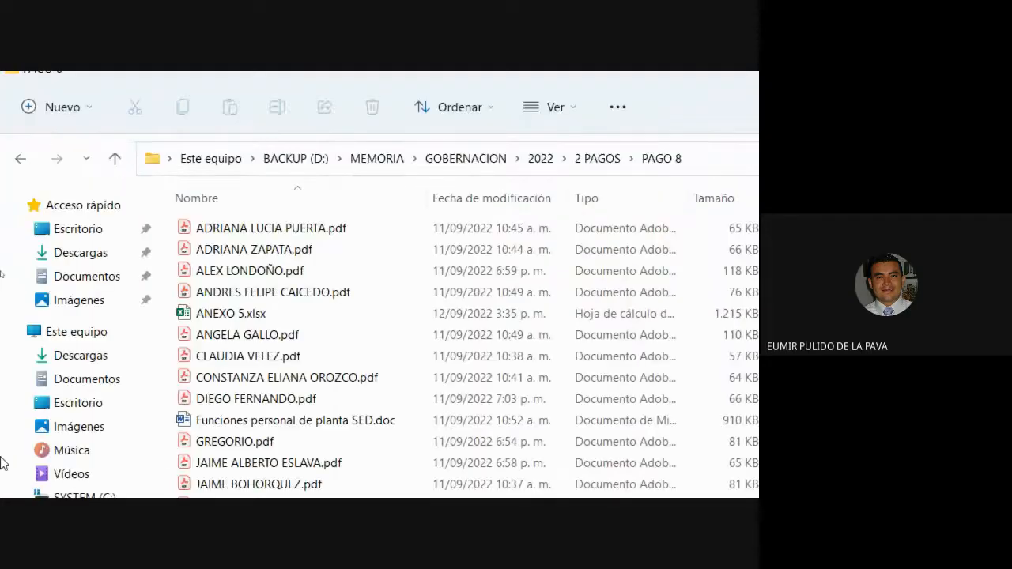
{"action": "left_click", "coordinate": [229, 313]}
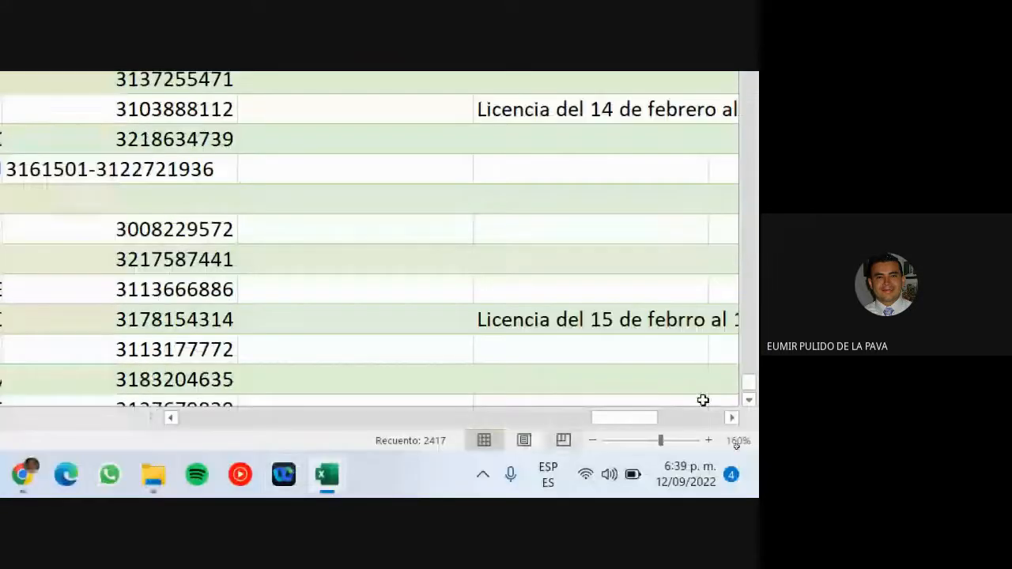
- Inspect the SENTENCIA SQL concatenation formula and the USUARIOS sheet, then close the example workbook
{"action": "left_click_drag", "start_coordinate": [657, 420], "coordinate": [711, 420]}
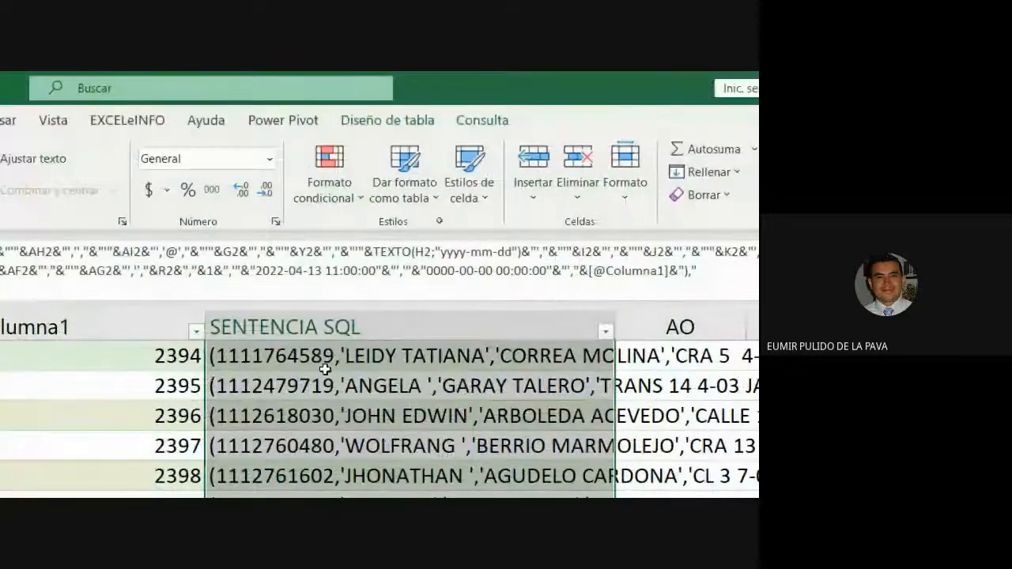
{"action": "left_click", "coordinate": [322, 362]}
{"action": "key", "text": "ctrl+Up"}
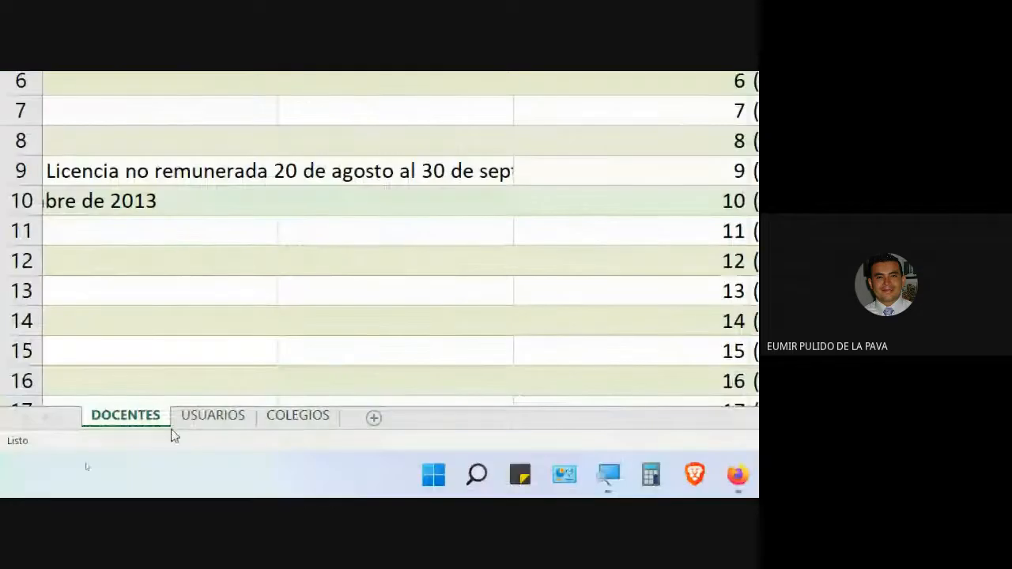
{"action": "left_click", "coordinate": [207, 419]}
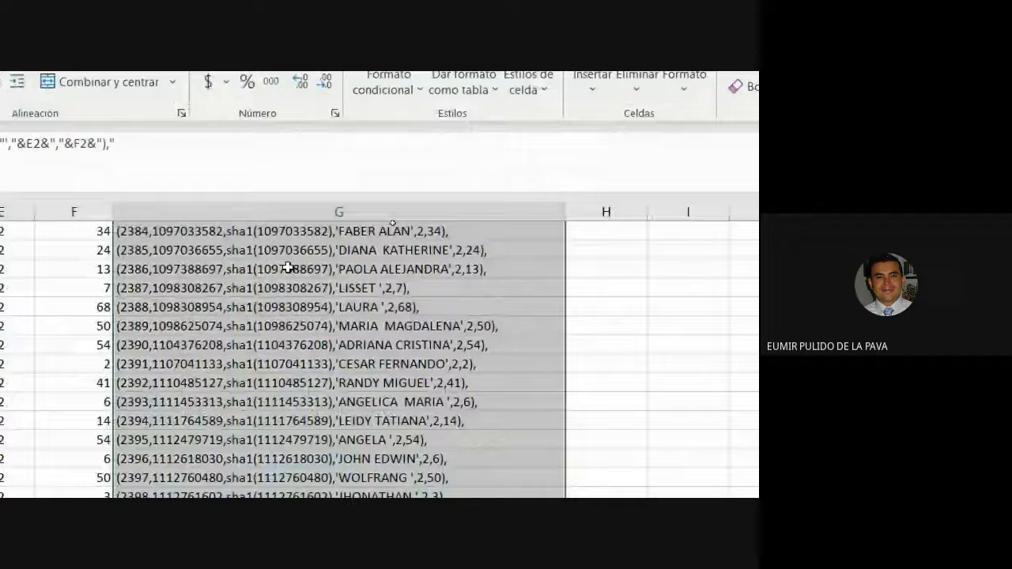
{"action": "left_click", "coordinate": [286, 232]}
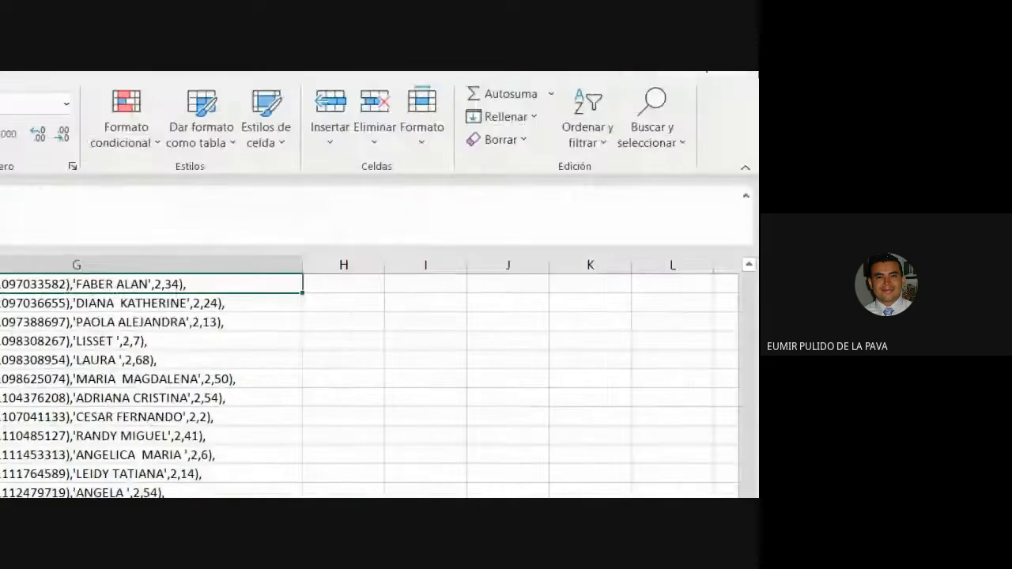
{"action": "left_click", "coordinate": [751, 81]}
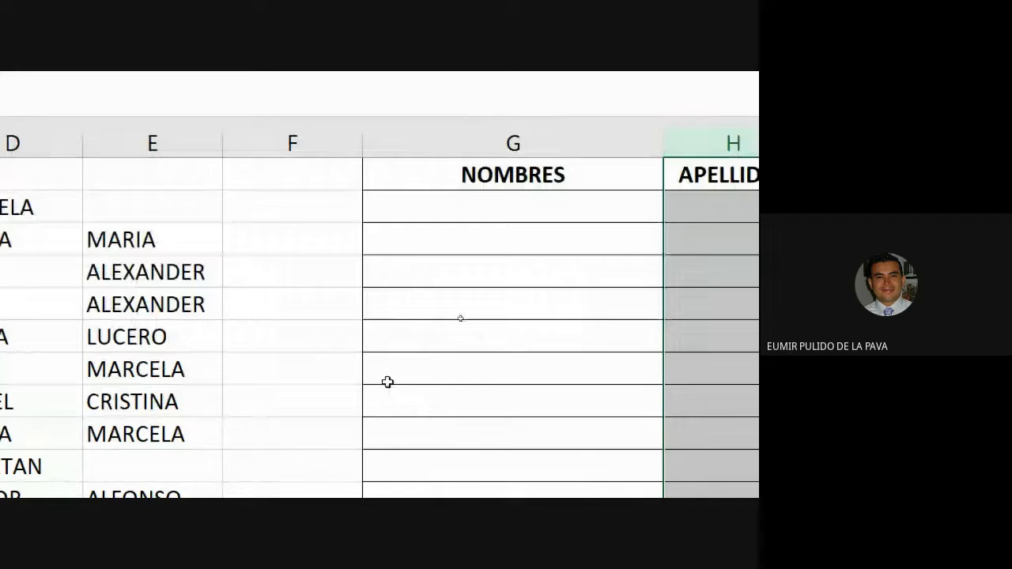
- Select the first NOMBRES cell, reset the Magnifier to 100% and close it
{"action": "left_click", "coordinate": [483, 212]}
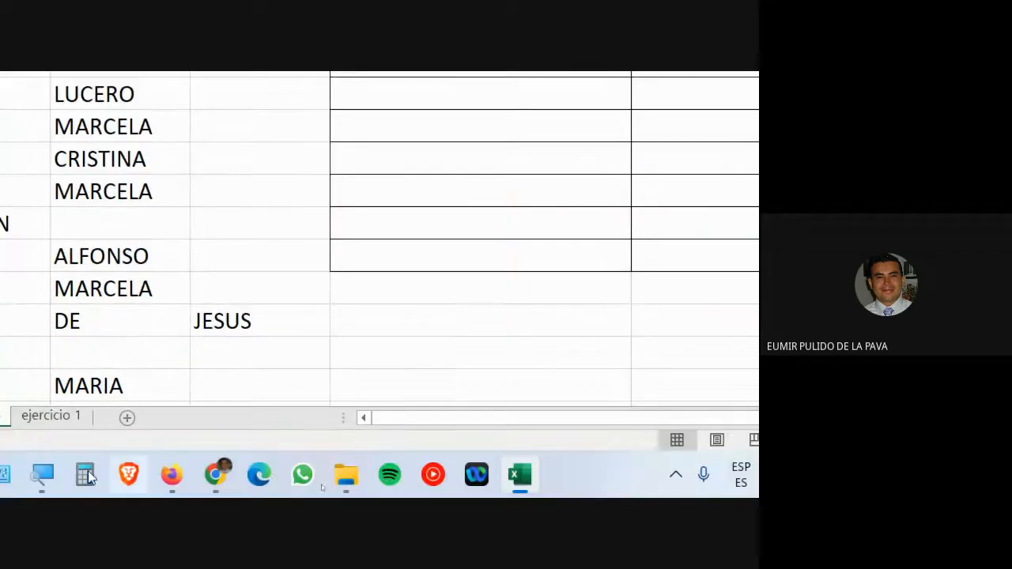
{"action": "left_click", "coordinate": [42, 474]}
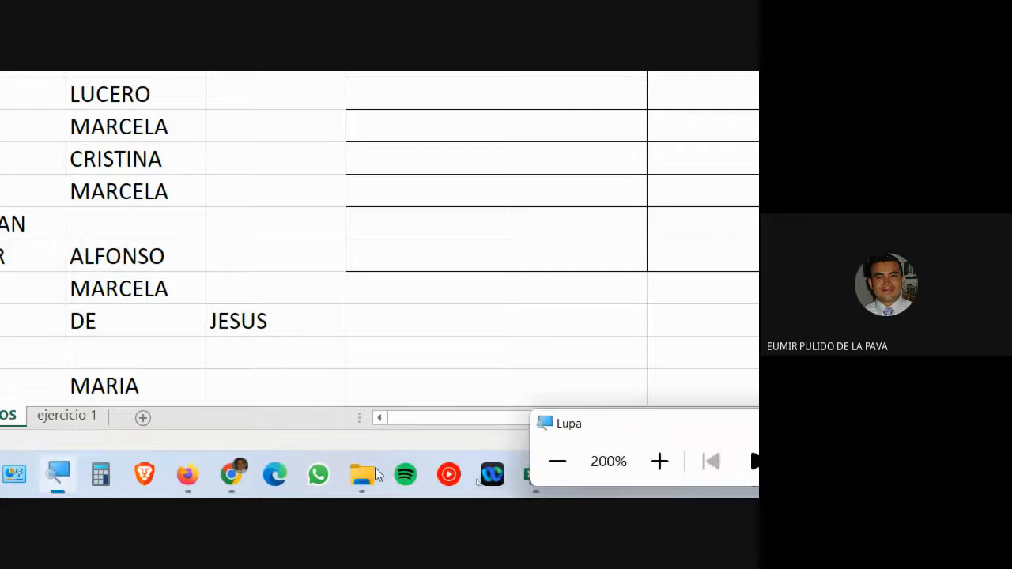
{"action": "left_click", "coordinate": [562, 472]}
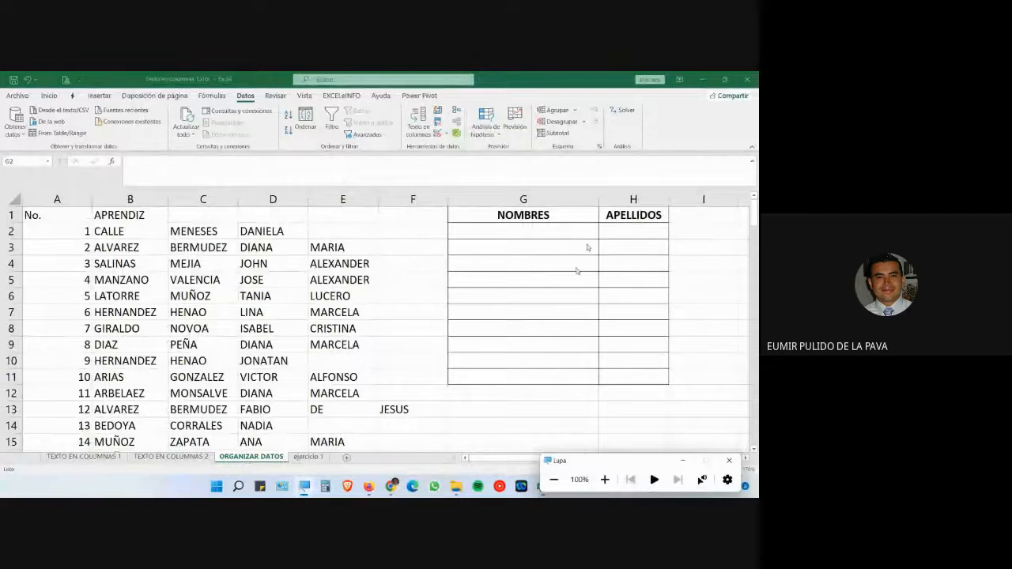
{"action": "left_click", "coordinate": [683, 460]}
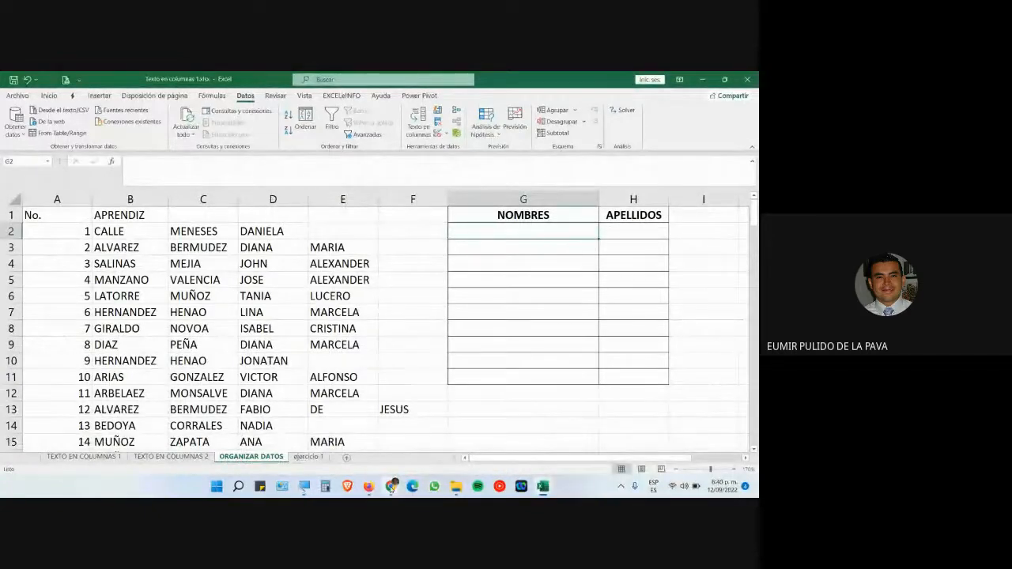
- In the Meet call, toggle the camera on and off, admit the waiting person, and return to Excel
{"action": "mouse_move", "coordinate": [392, 487]}
{"action": "left_click", "coordinate": [352, 443]}
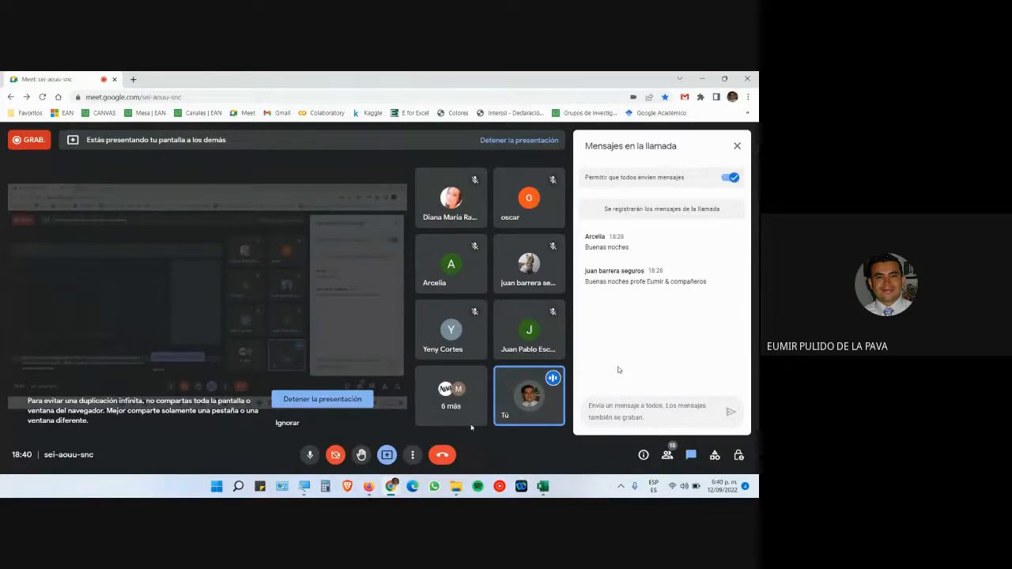
{"action": "left_click", "coordinate": [336, 455]}
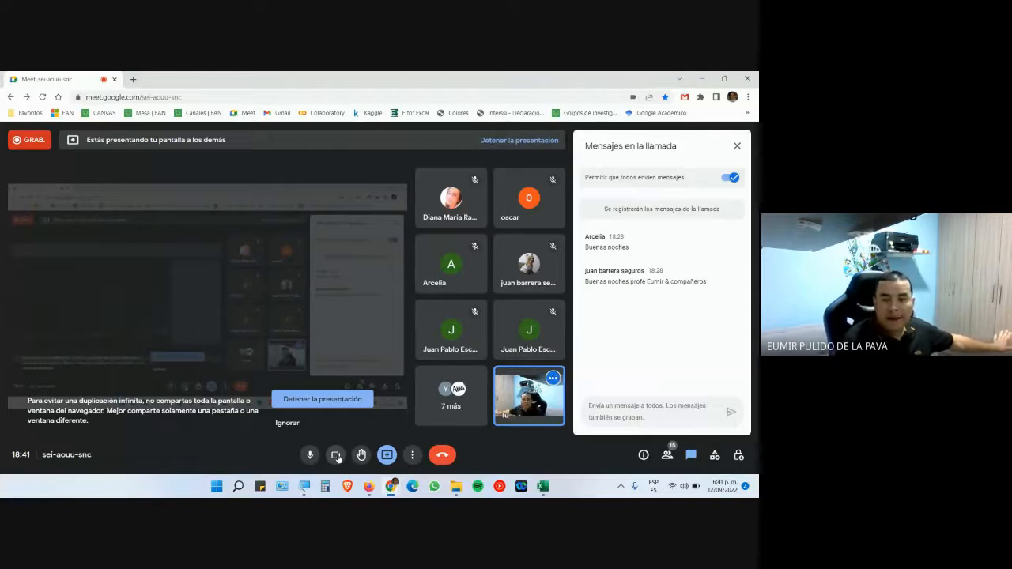
{"action": "key", "text": "super+plus"}
{"action": "left_click", "coordinate": [346, 444]}
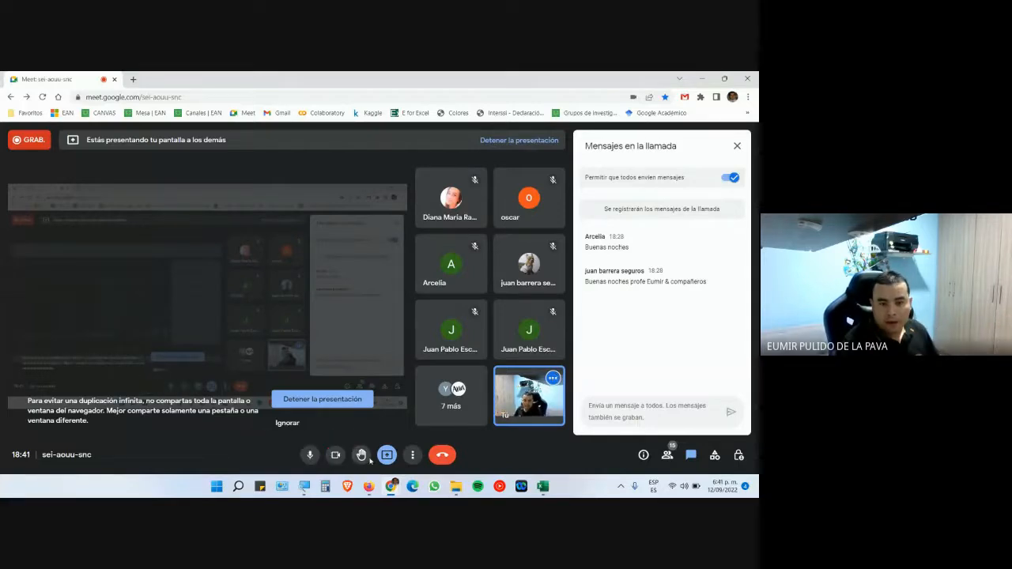
{"action": "left_click", "coordinate": [332, 456]}
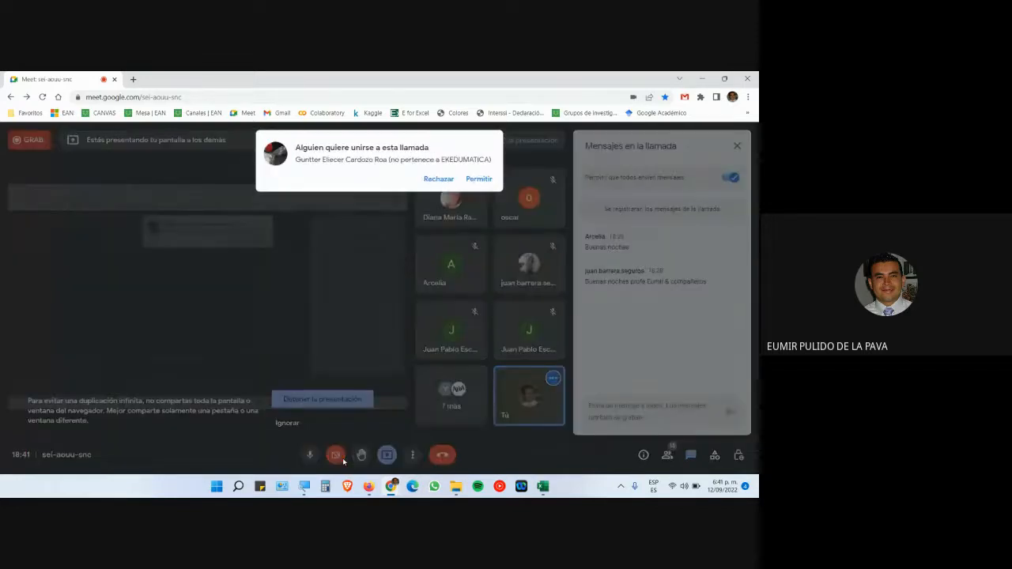
{"action": "left_click", "coordinate": [479, 179]}
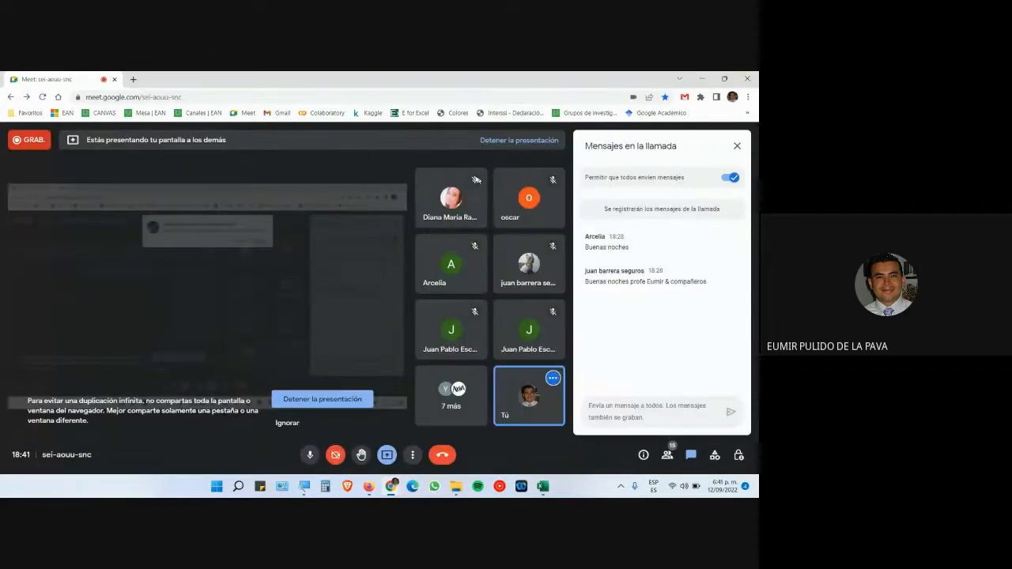
{"action": "left_click", "coordinate": [542, 486]}
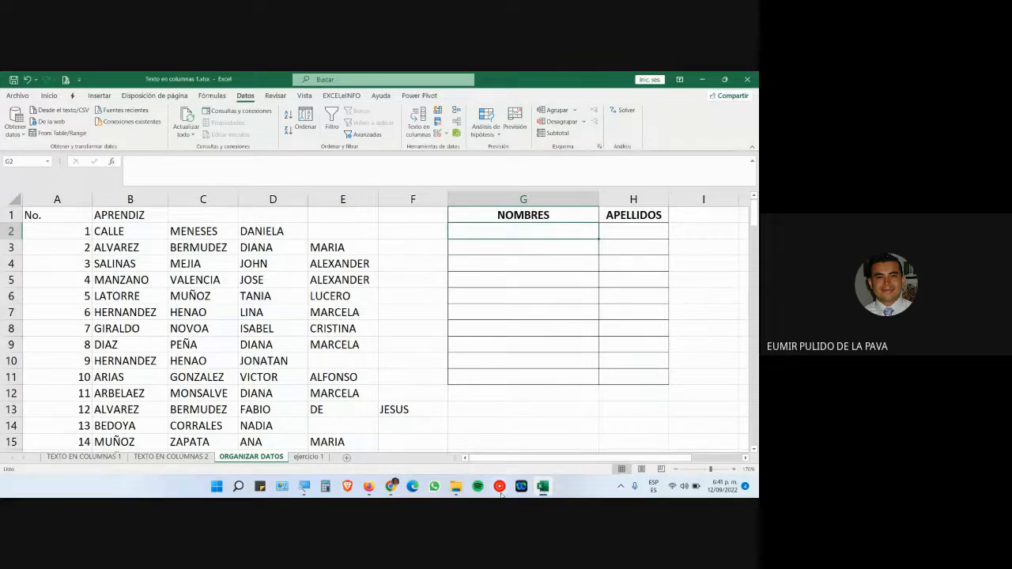
- Close the stray browser window, turn the Meet camera back on, and return to the Excel workbook
{"action": "left_click", "coordinate": [348, 488]}
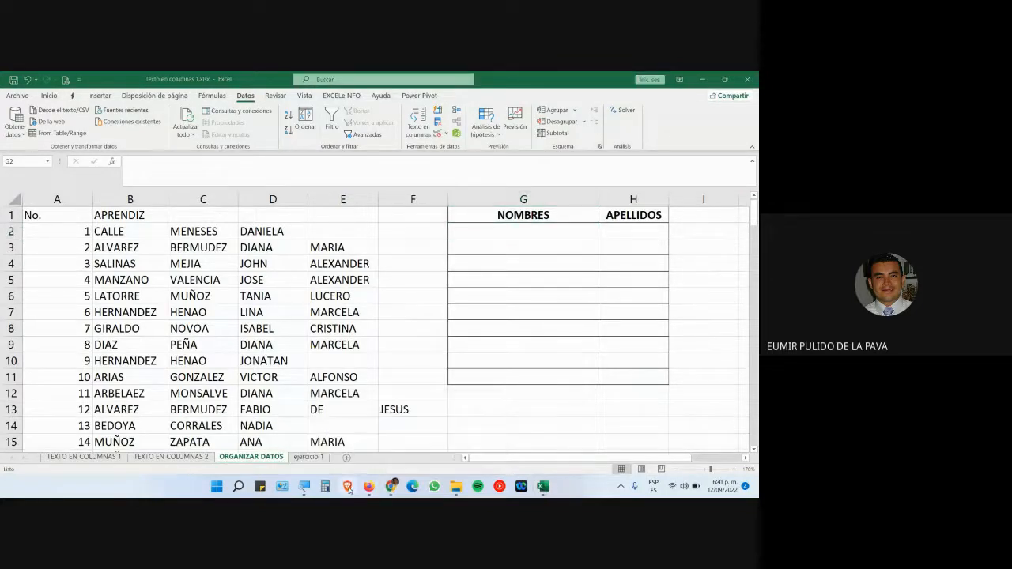
{"action": "left_click", "coordinate": [748, 79]}
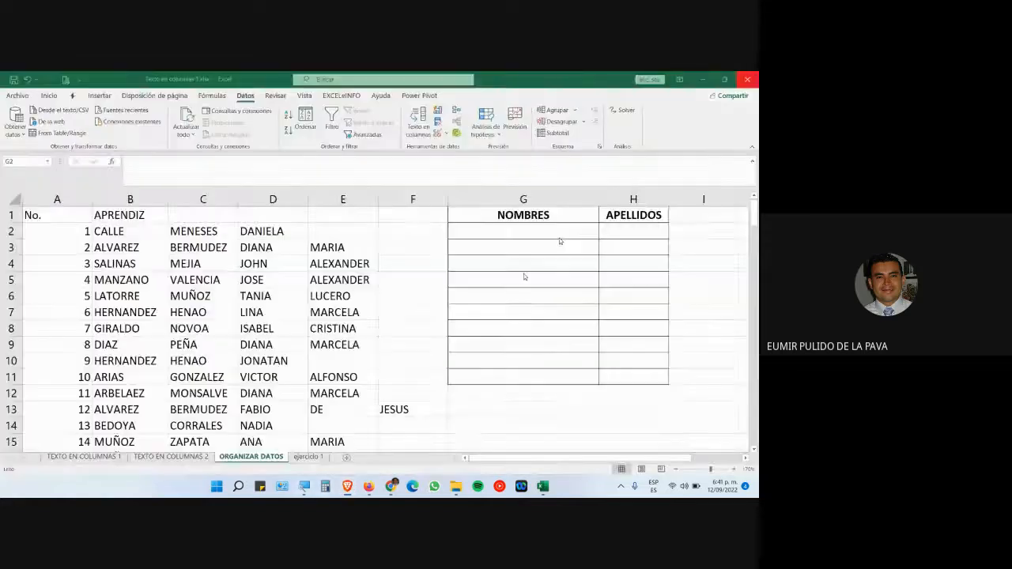
{"action": "left_click", "coordinate": [369, 486]}
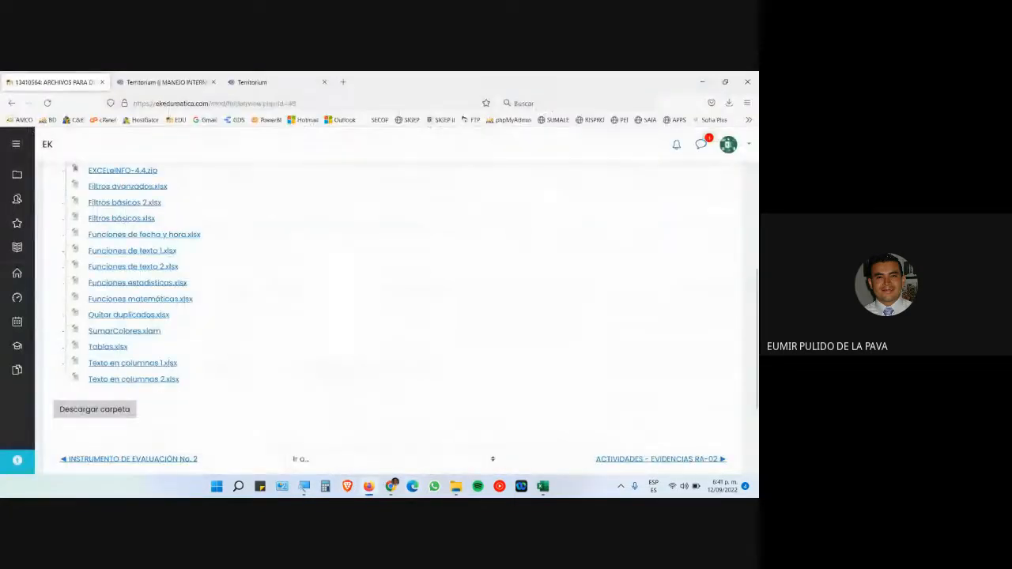
{"action": "mouse_move", "coordinate": [393, 490]}
{"action": "left_click", "coordinate": [332, 455]}
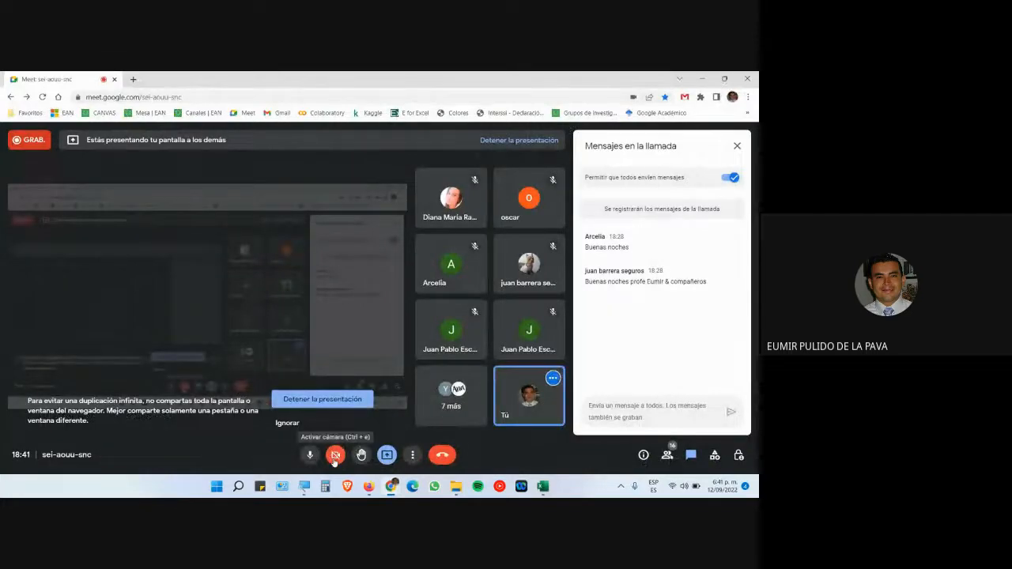
{"action": "left_click", "coordinate": [334, 455]}
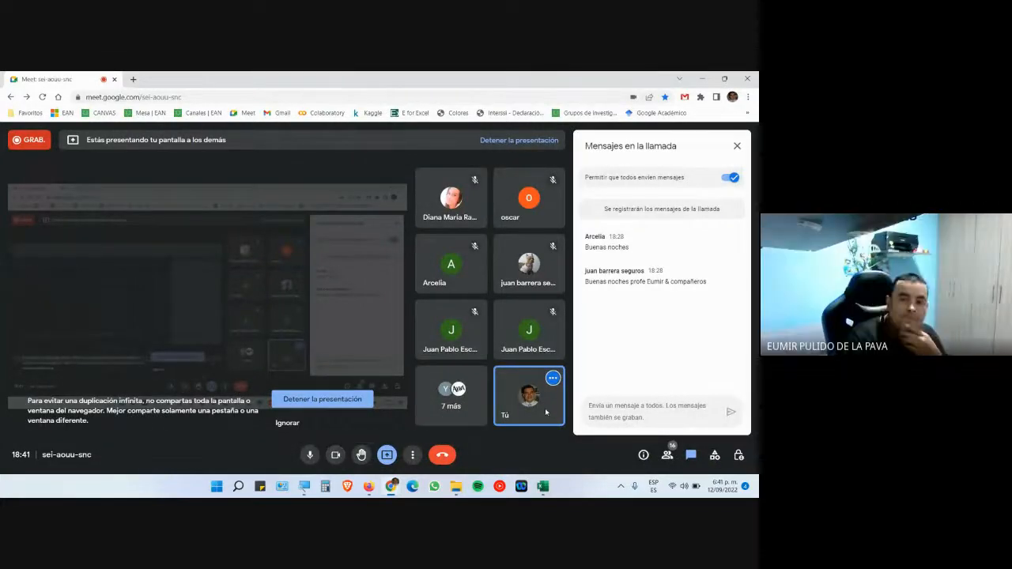
{"action": "mouse_move", "coordinate": [544, 403]}
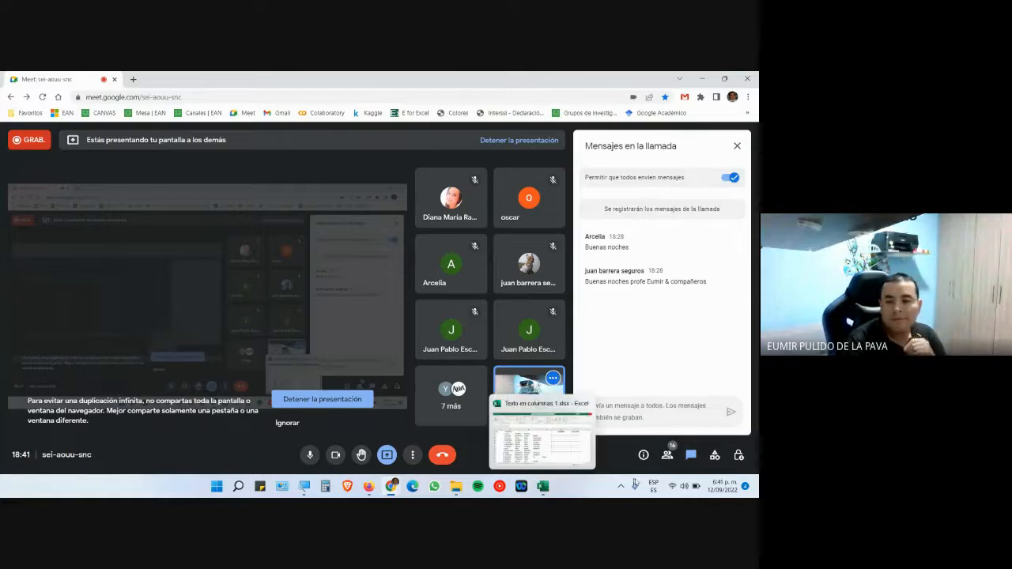
{"action": "left_click", "coordinate": [543, 487]}
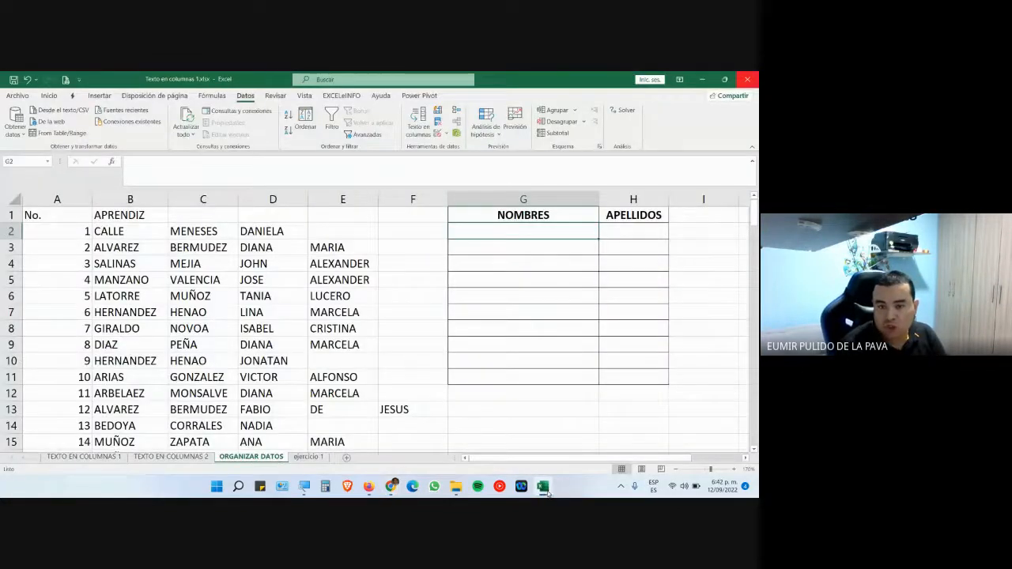
{"action": "left_click", "coordinate": [391, 486]}
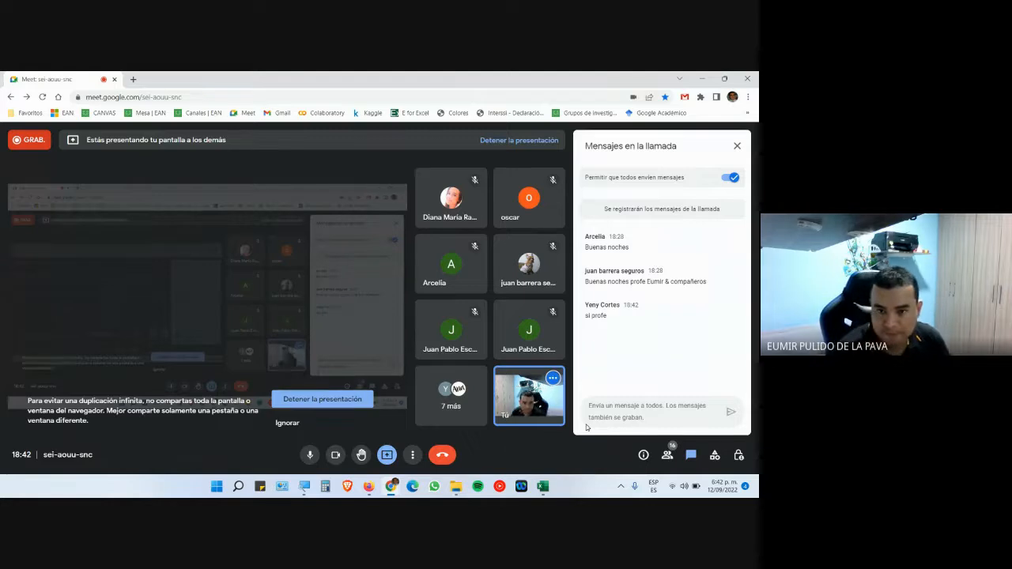
{"action": "key", "text": "alt+Tab"}
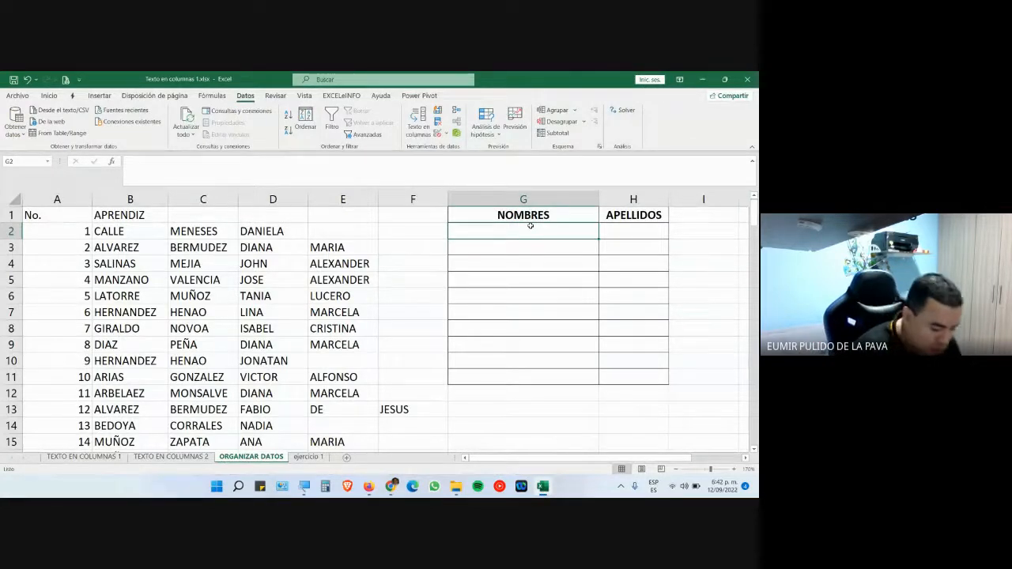
- Enlarge G2's font size two steps and widen column G to fit full names
{"action": "type", "text": "="}
{"action": "key", "text": "Escape"}
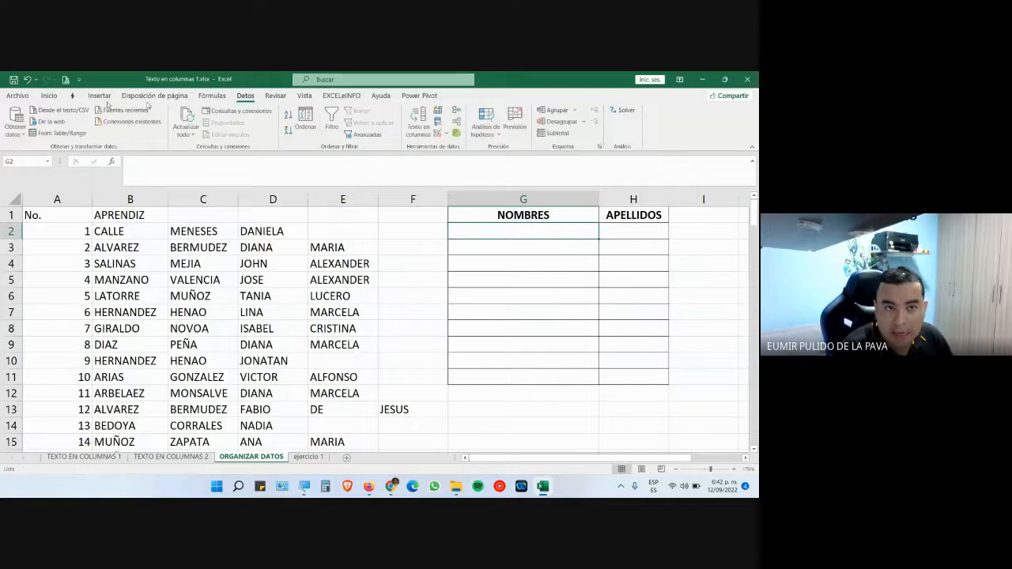
{"action": "left_click", "coordinate": [49, 96]}
{"action": "left_click", "coordinate": [175, 114]}
{"action": "left_click", "coordinate": [176, 114]}
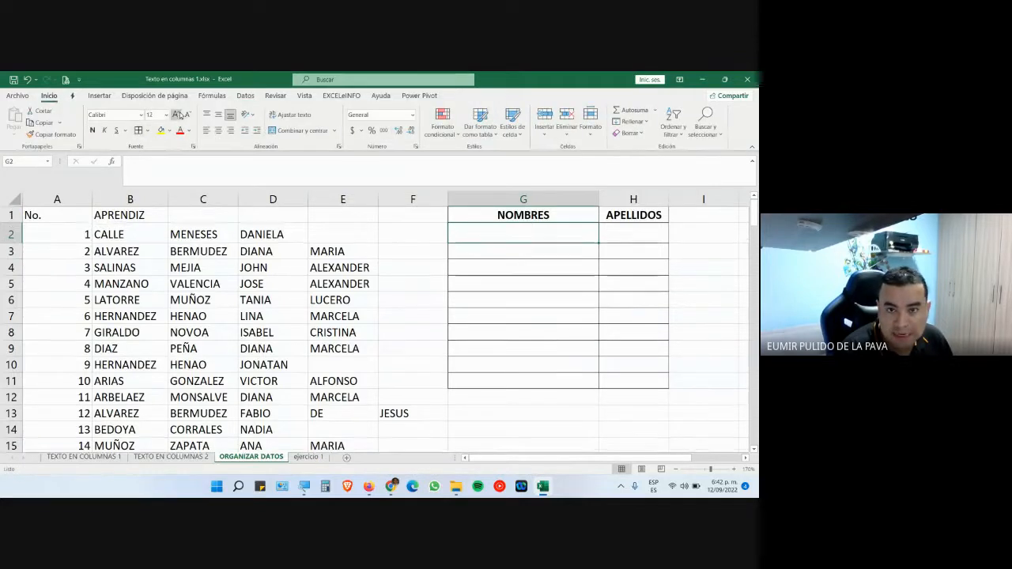
{"action": "left_click", "coordinate": [176, 115]}
{"action": "left_click", "coordinate": [176, 114]}
{"action": "left_click_drag", "start_coordinate": [601, 202], "coordinate": [671, 201]}
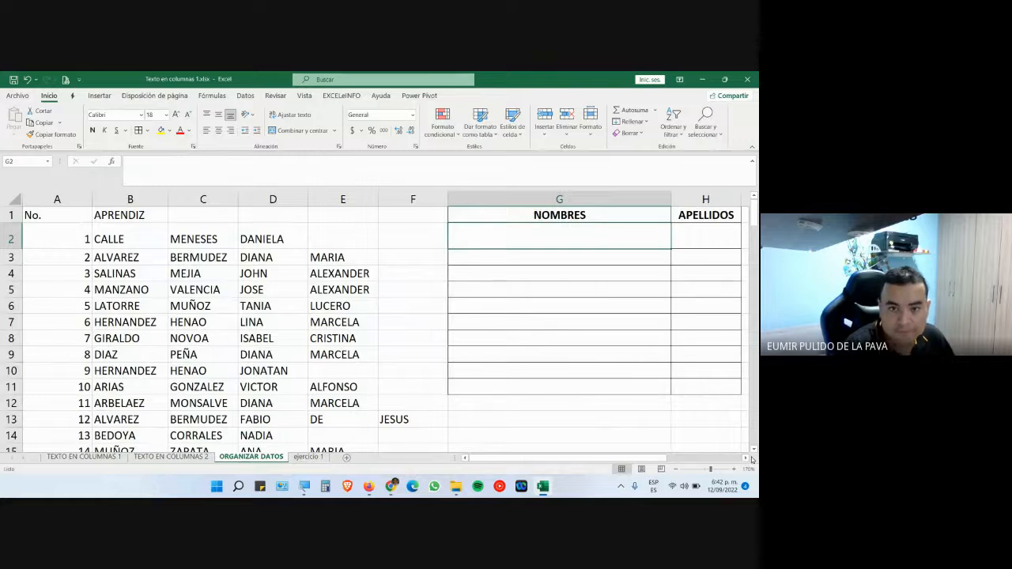
- Enter =CONCATENAR(D2;E2;F2) in G2 to join the first learner's given names
{"action": "type", "text": "=CON"}
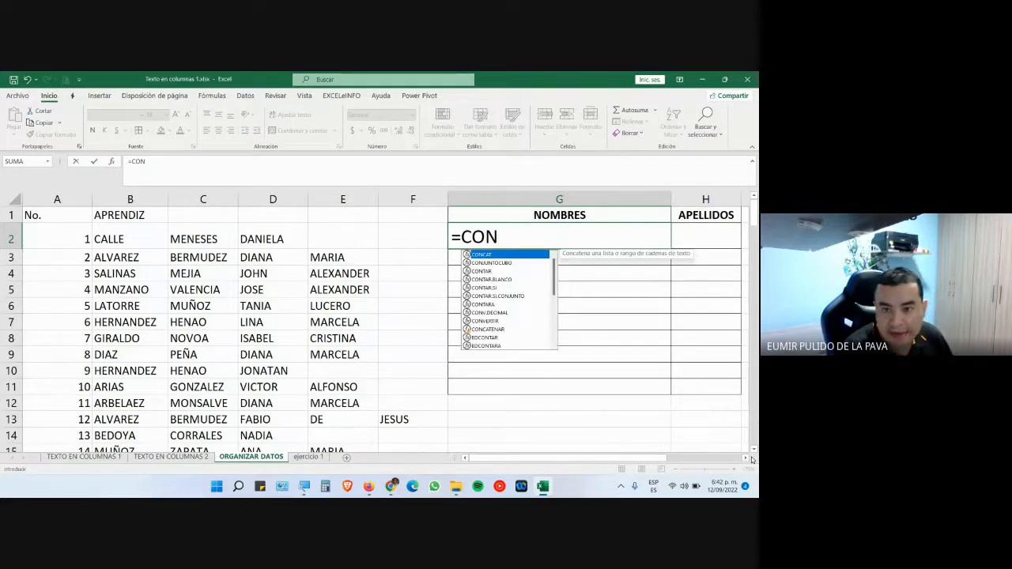
{"action": "type", "text": "CATENAR("}
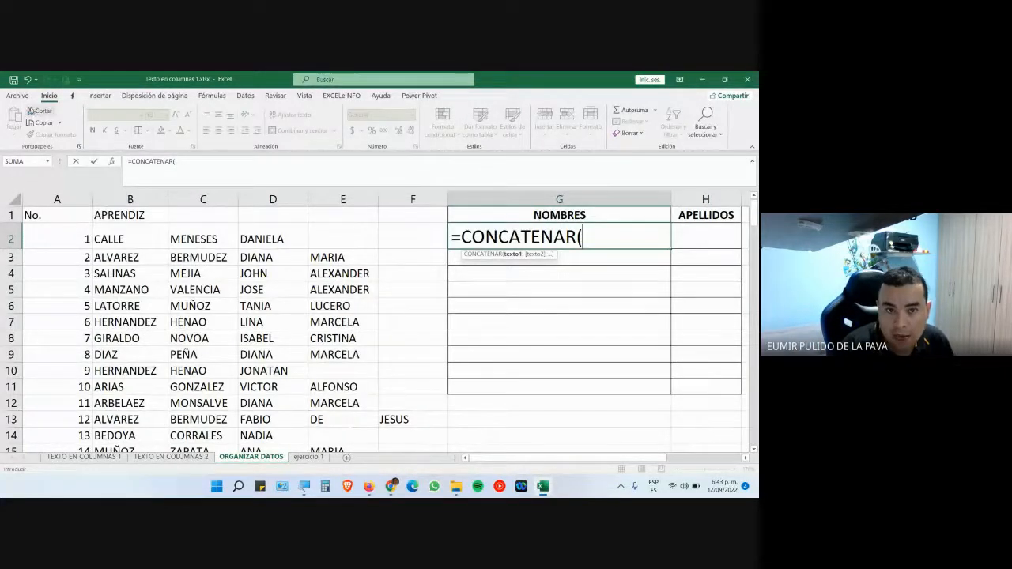
{"action": "left_click", "coordinate": [269, 241]}
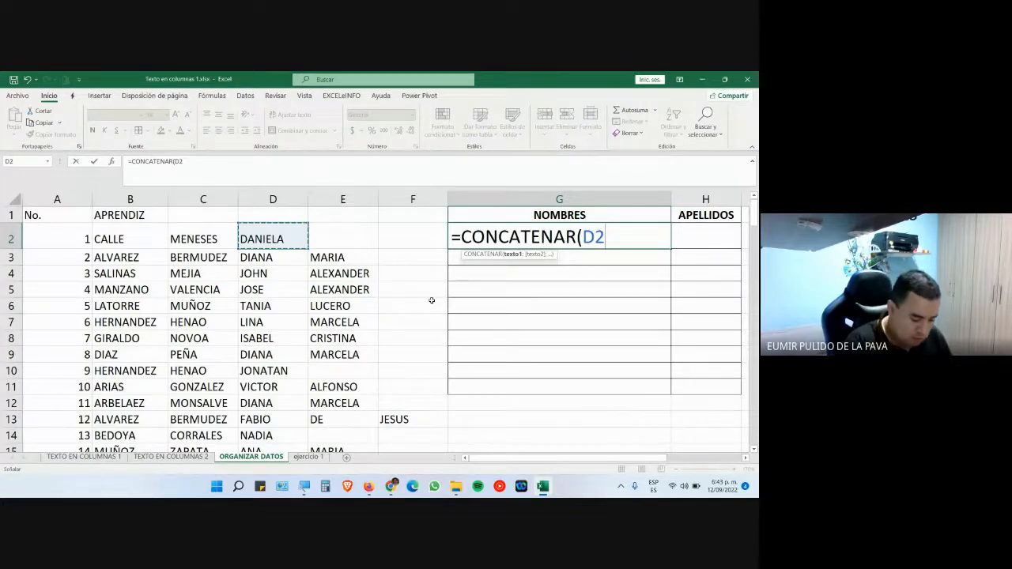
{"action": "type", "text": ";"}
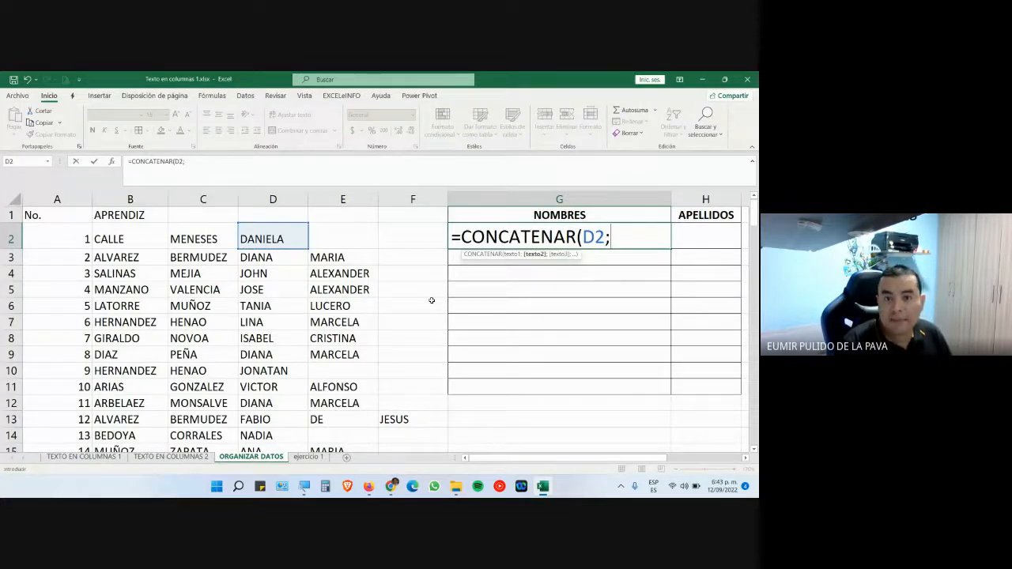
{"action": "left_click", "coordinate": [350, 241]}
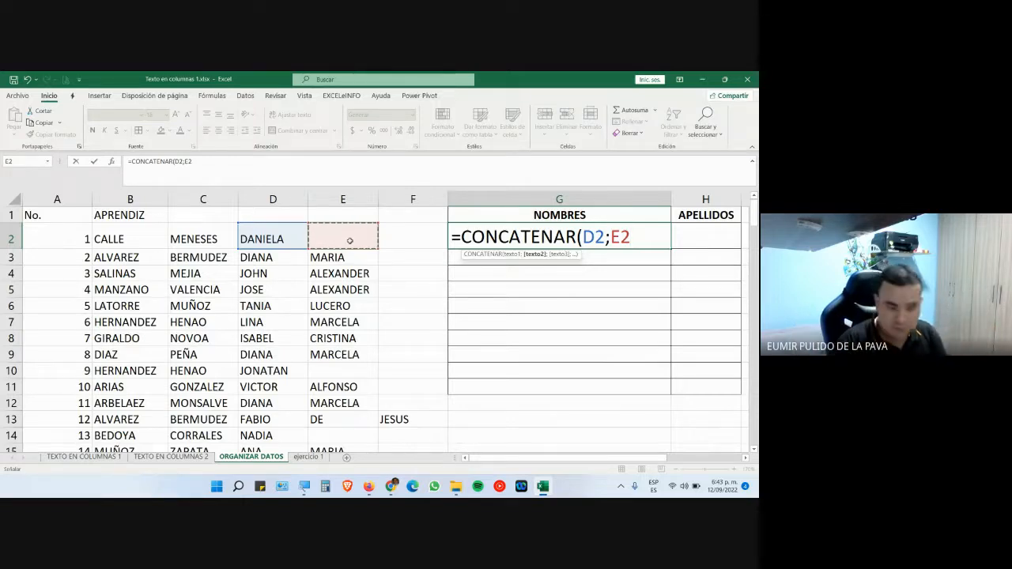
{"action": "type", "text": ";"}
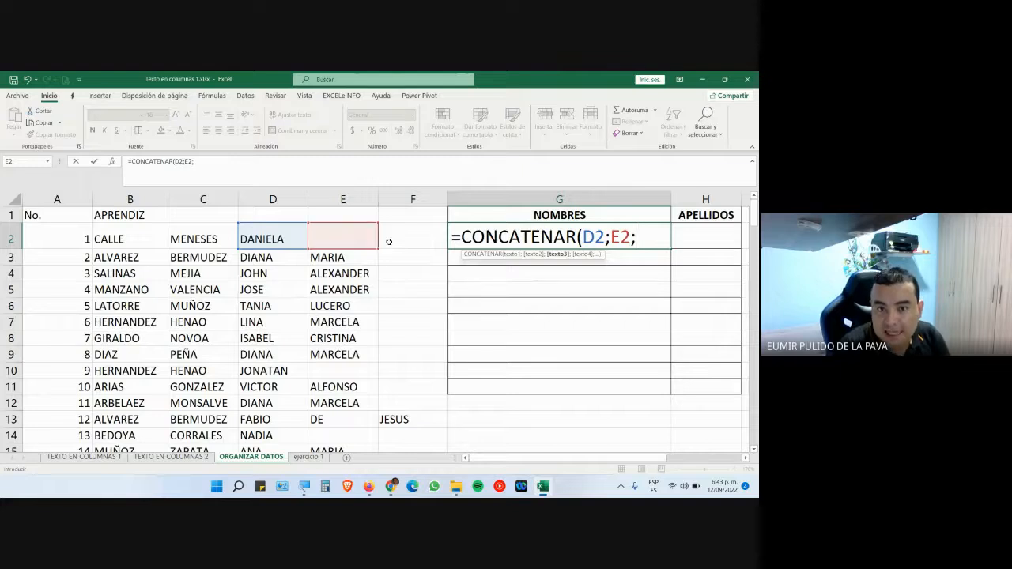
{"action": "left_click", "coordinate": [388, 242]}
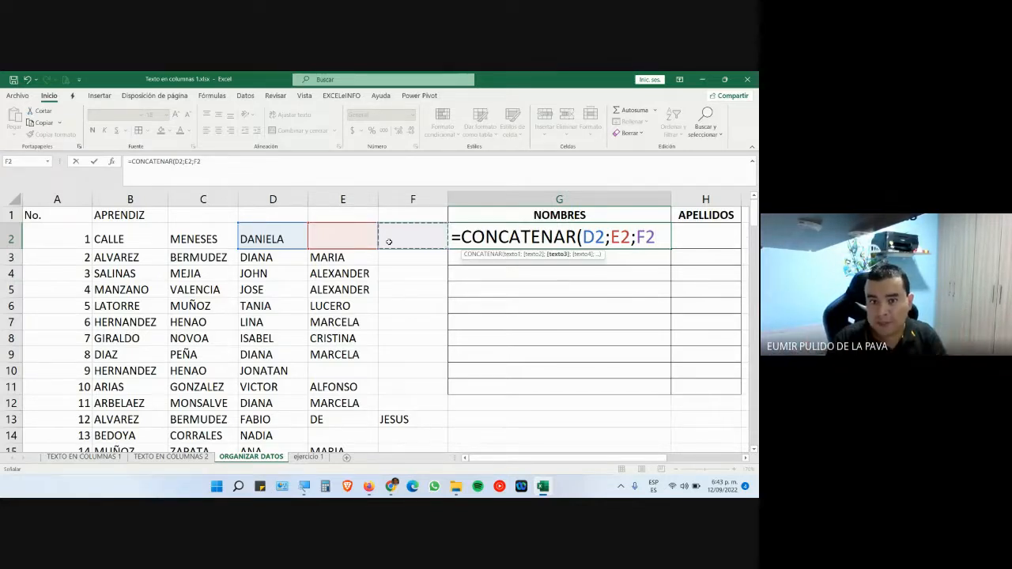
{"action": "type", "text": ")"}
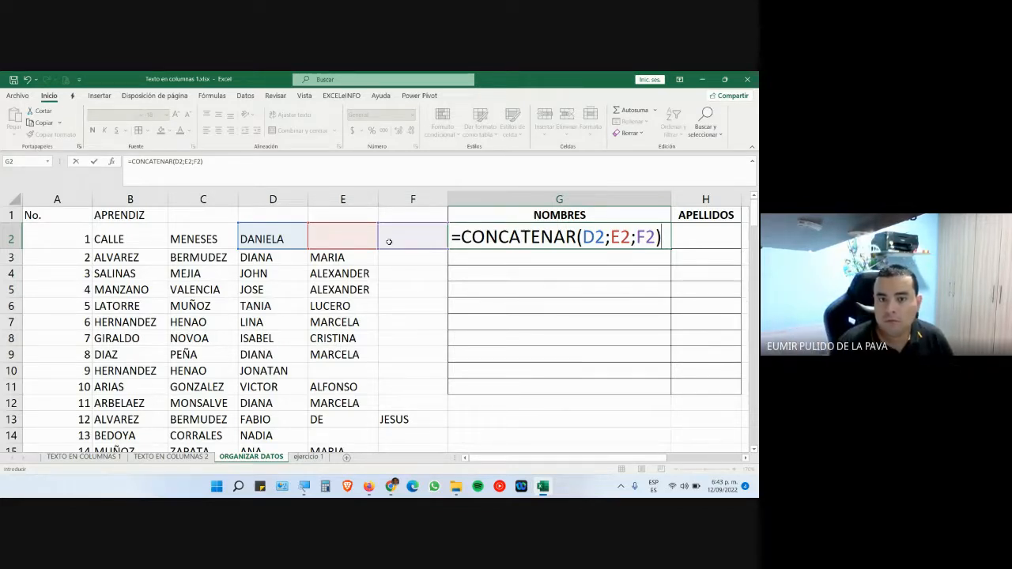
- Admit the next waiting participant in Meet, then confirm G2's CONCATENAR formula in Excel
{"action": "mouse_move", "coordinate": [391, 485]}
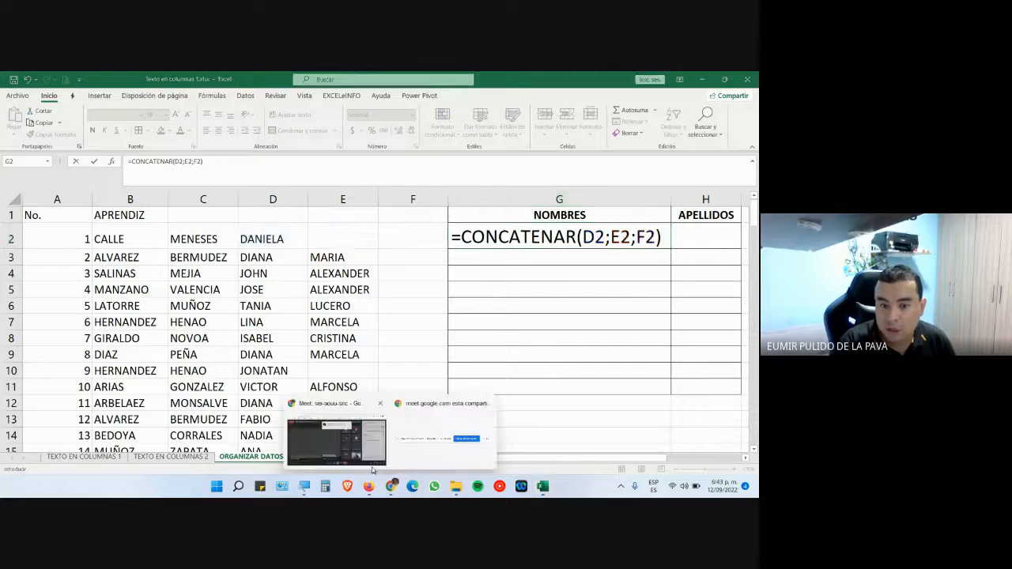
{"action": "left_click", "coordinate": [370, 440]}
{"action": "left_click", "coordinate": [473, 179]}
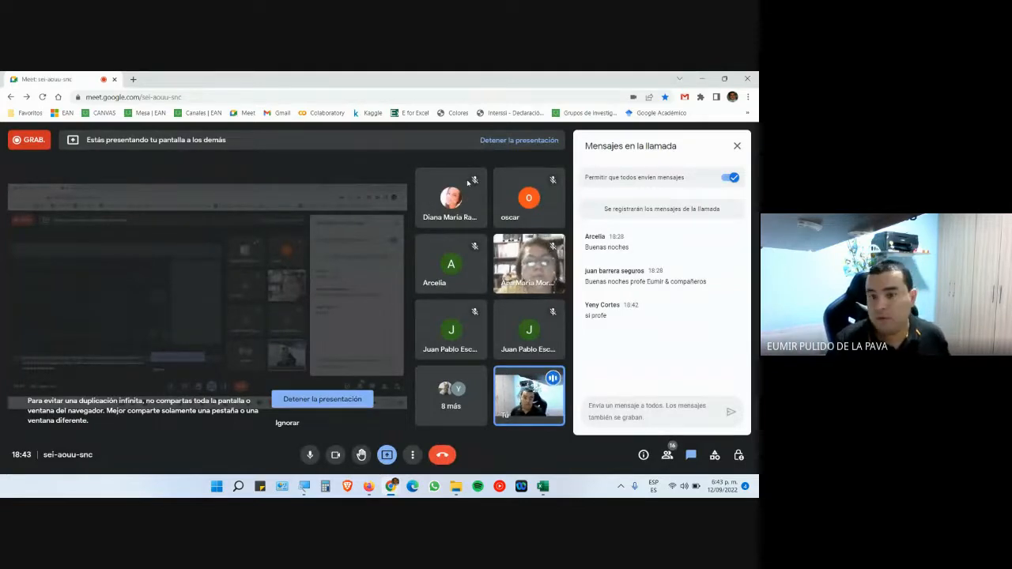
{"action": "key", "text": "alt+Tab"}
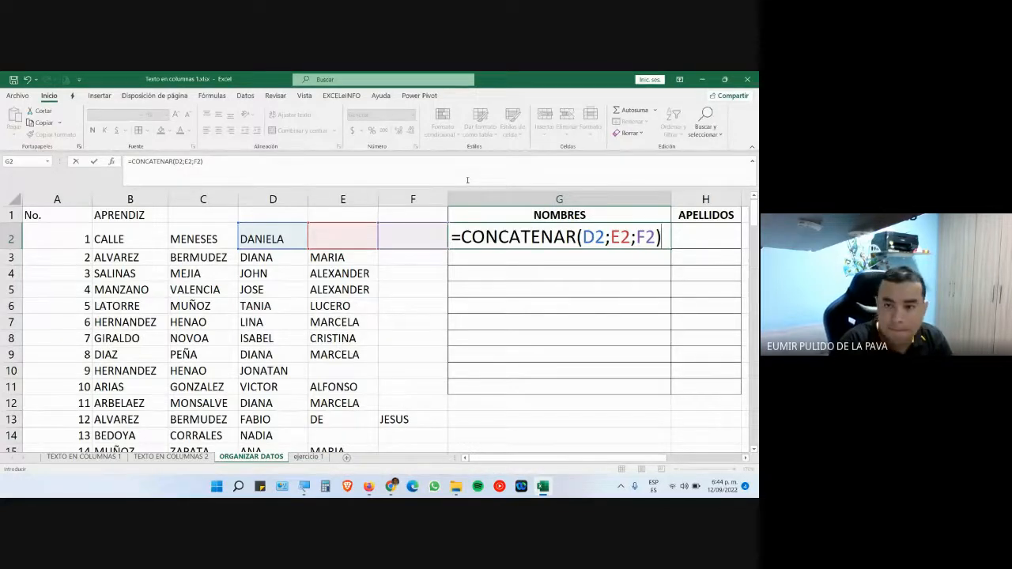
{"action": "key", "text": "Return"}
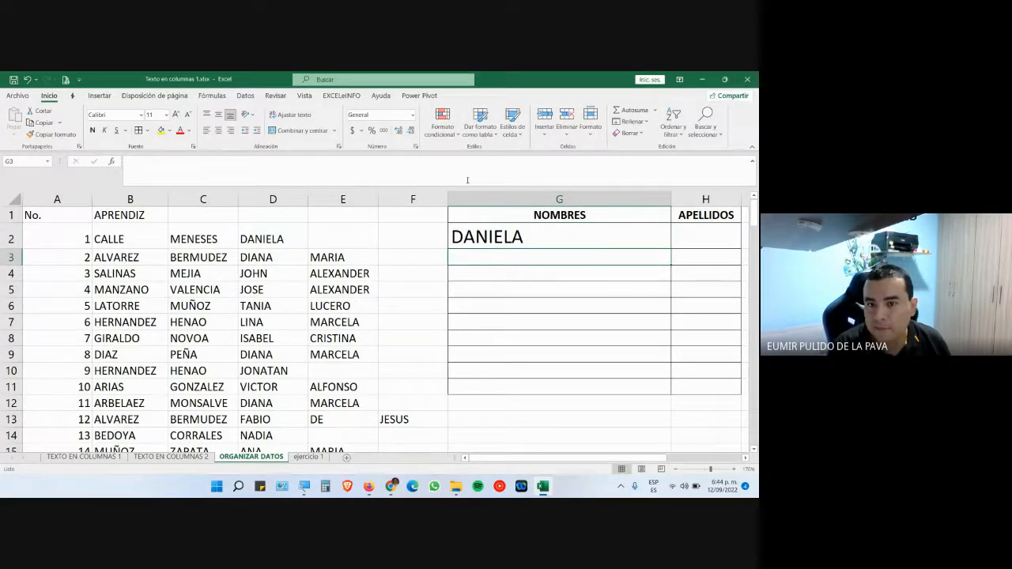
{"action": "left_click", "coordinate": [616, 237]}
{"action": "left_click_drag", "start_coordinate": [669, 249], "coordinate": [635, 387]}
{"action": "scroll", "coordinate": [636, 387], "scroll_direction": "up", "scroll_amount": 12}
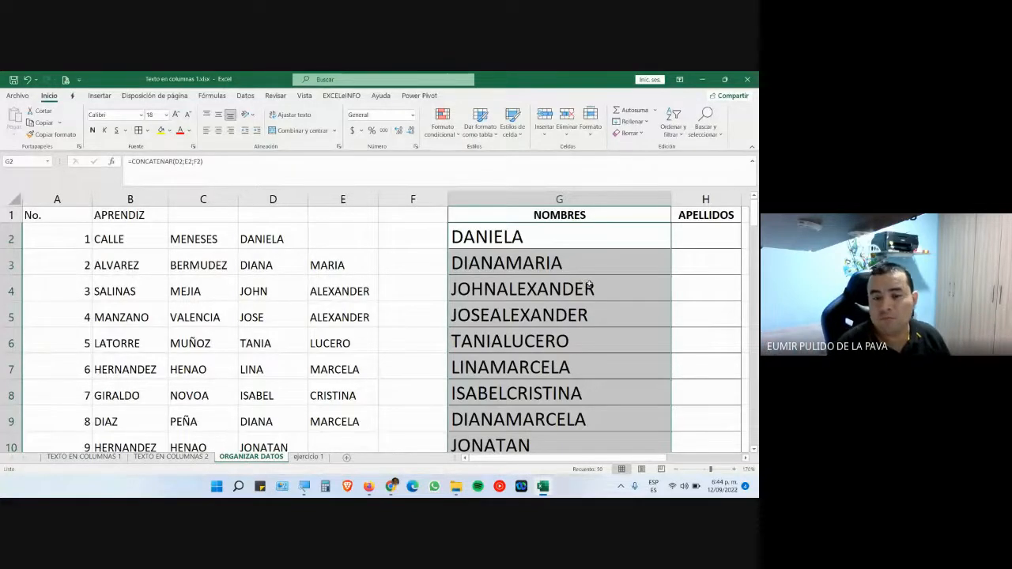
{"action": "left_click", "coordinate": [551, 234]}
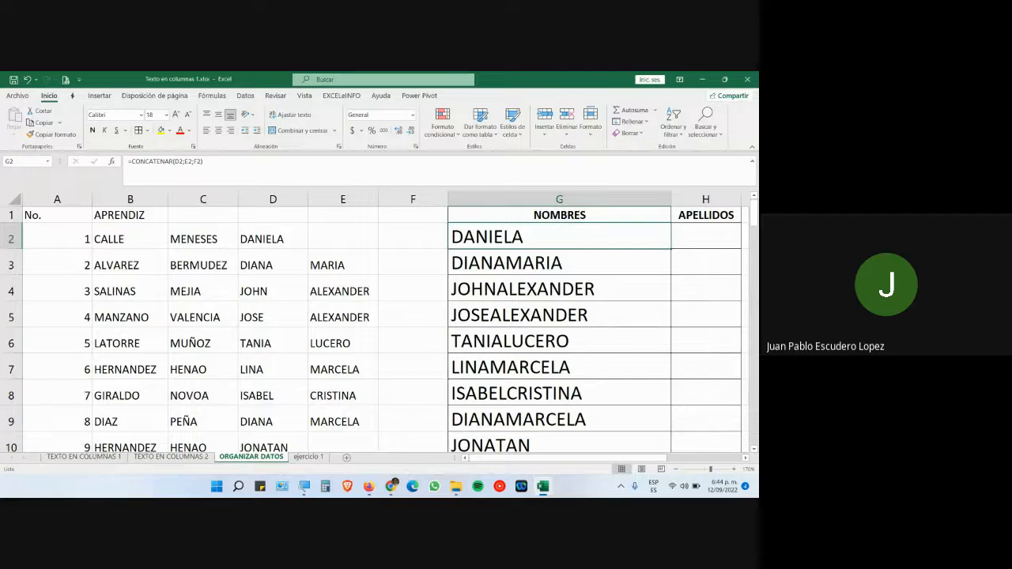
{"action": "mouse_move", "coordinate": [391, 485]}
{"action": "left_click", "coordinate": [416, 429]}
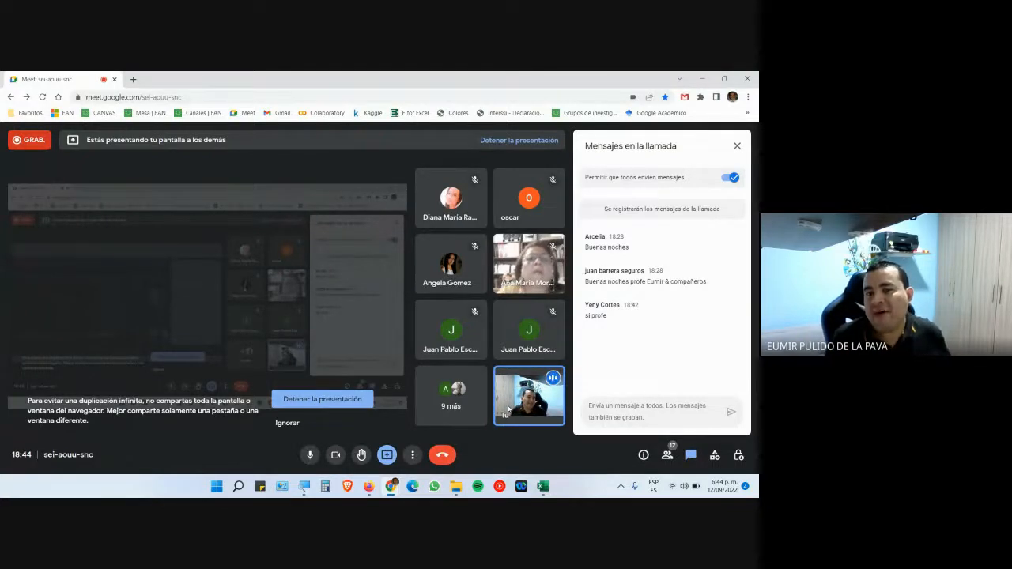
{"action": "key", "text": "alt+Tab"}
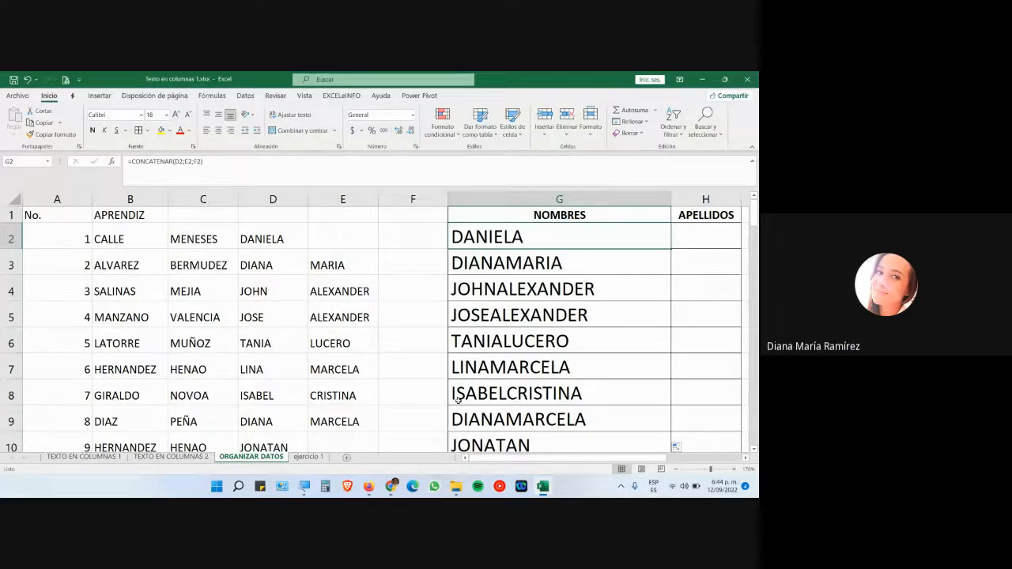
- Add spaces around the G2 CONCATENAR references and fill the formula down to row 42
{"action": "double_click", "coordinate": [572, 241]}
{"action": "left_click", "coordinate": [605, 237]}
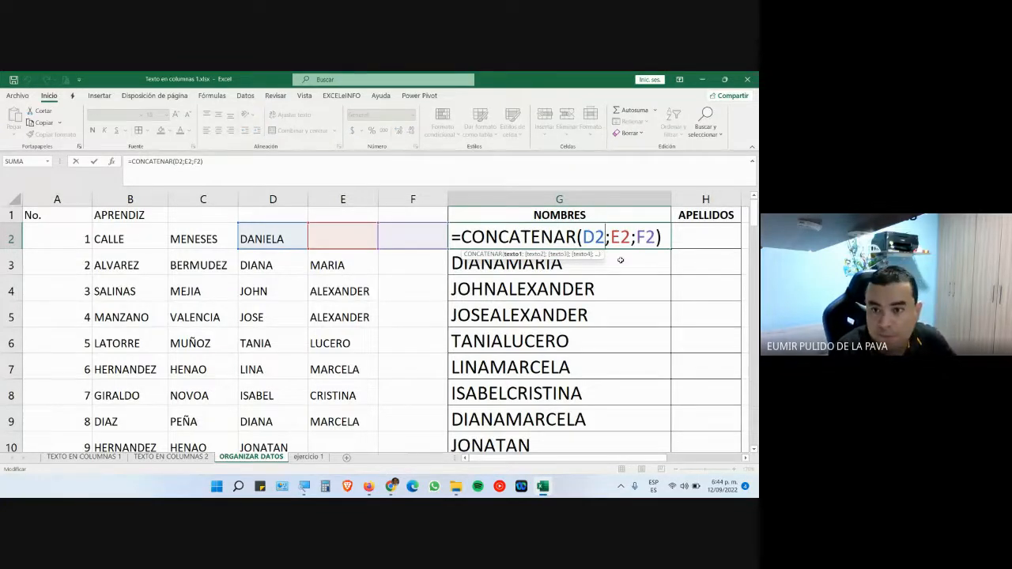
{"action": "left_click", "coordinate": [637, 237]}
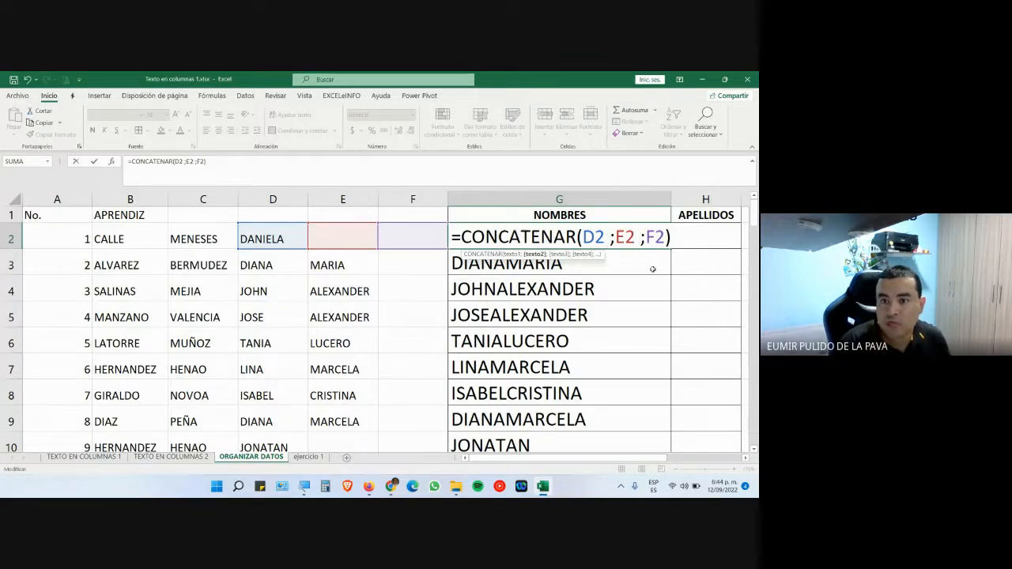
{"action": "key", "text": "Return"}
{"action": "left_click", "coordinate": [658, 240]}
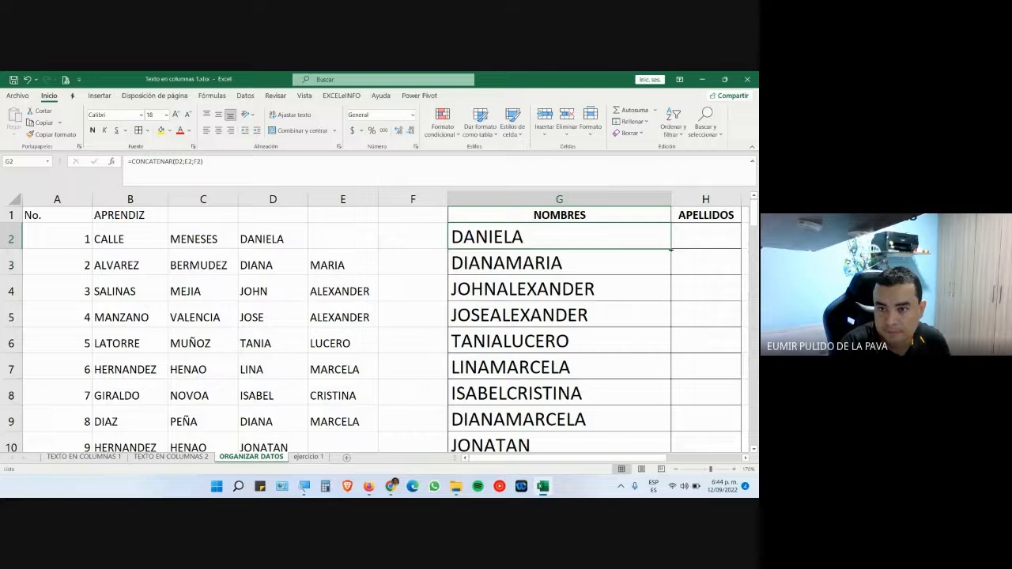
{"action": "left_click_drag", "start_coordinate": [670, 249], "coordinate": [686, 470]}
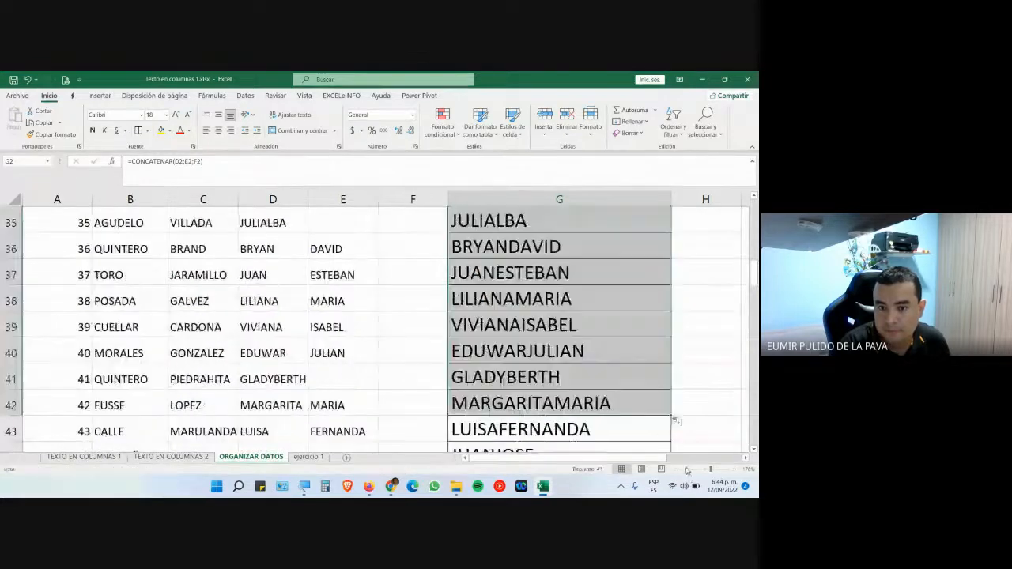
{"action": "scroll", "coordinate": [630, 332], "scroll_direction": "up", "scroll_amount": 12}
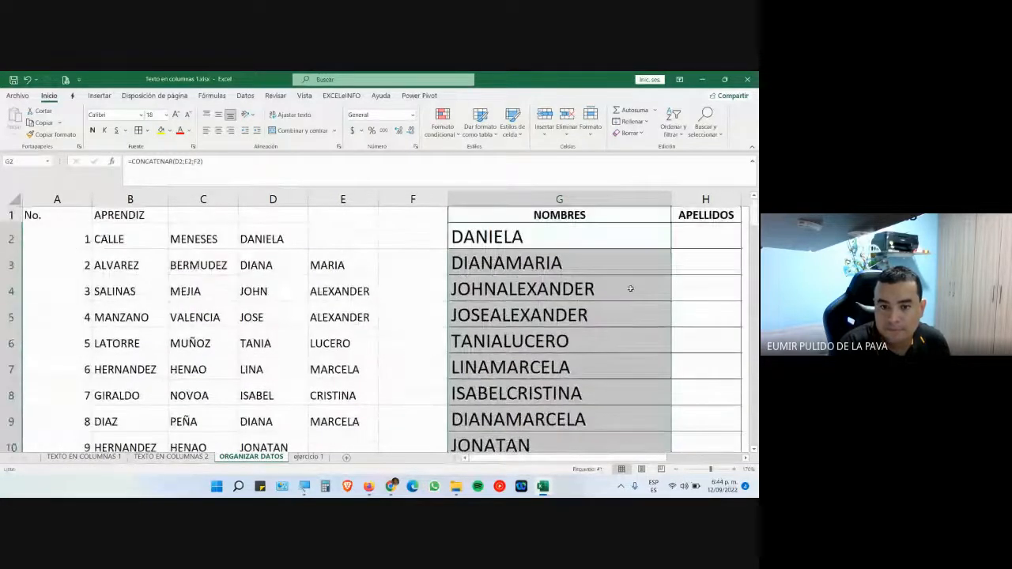
- Handle the pending join requests in the Meet call, then return to Excel
{"action": "left_click", "coordinate": [392, 486]}
{"action": "left_click", "coordinate": [340, 445]}
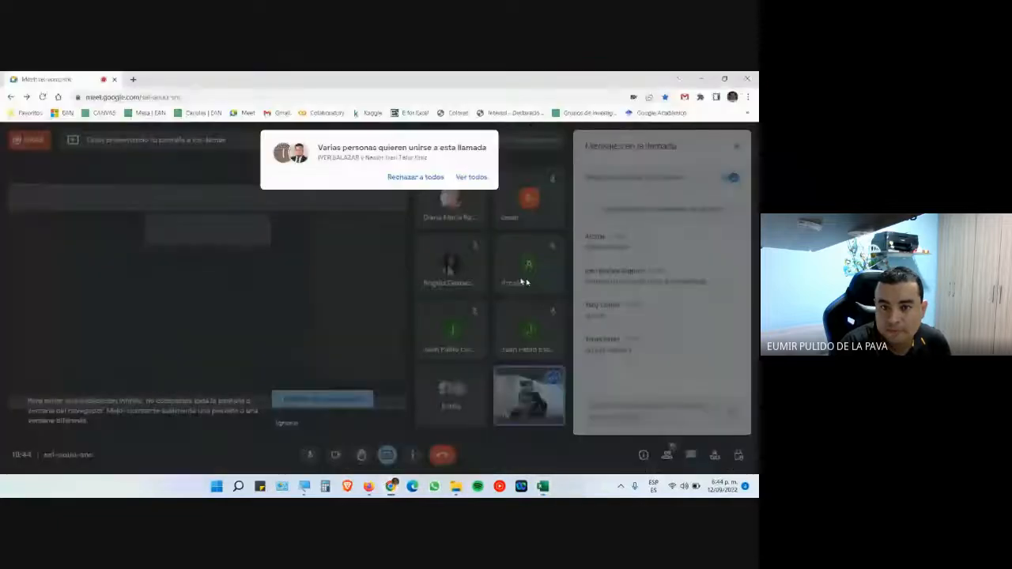
{"action": "left_click", "coordinate": [471, 176]}
{"action": "left_click", "coordinate": [471, 250]}
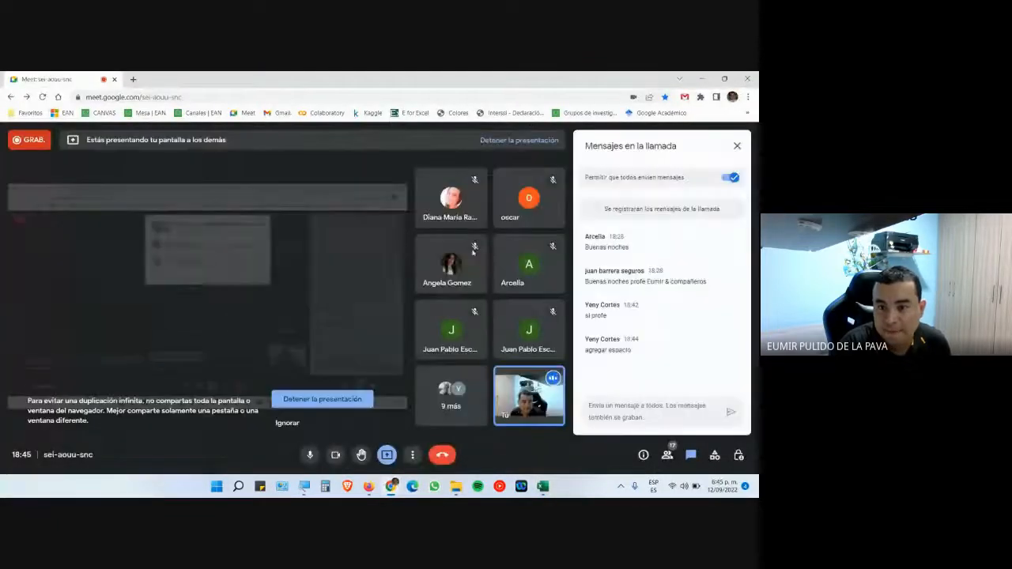
{"action": "left_click", "coordinate": [542, 486]}
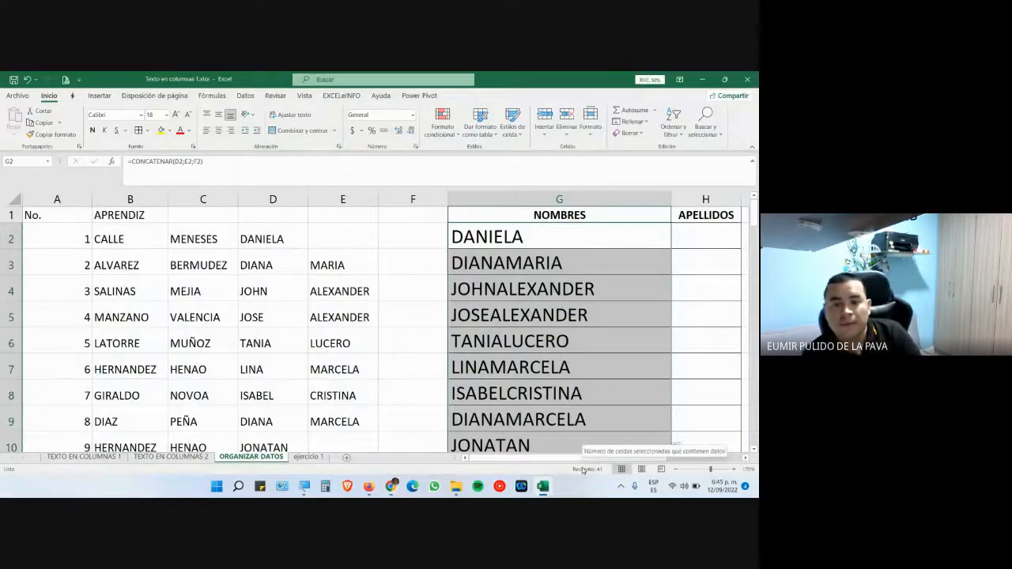
- Re-edit G2 to add spaces before E2 and F2, then copy it down to row 5
{"action": "double_click", "coordinate": [575, 239]}
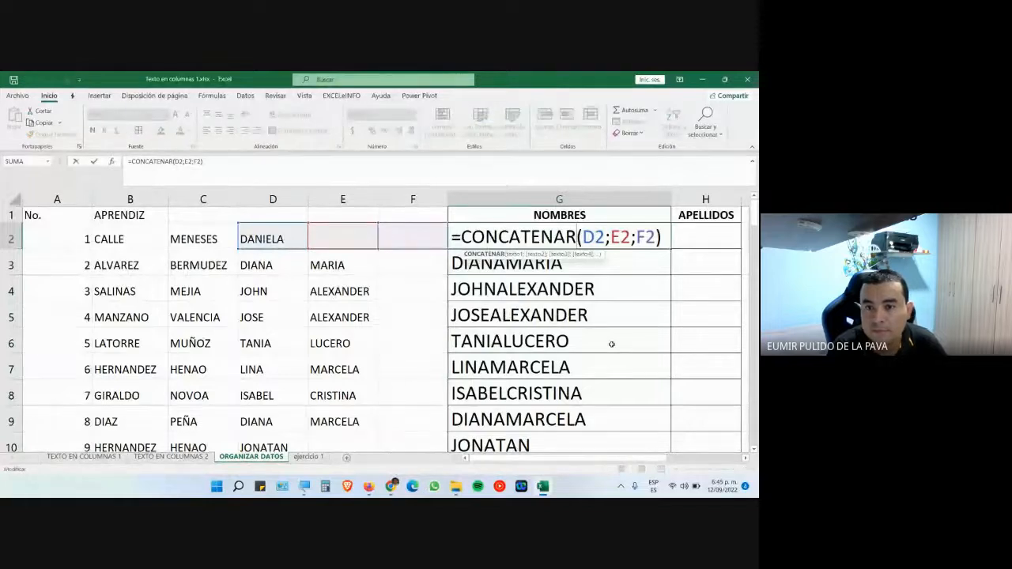
{"action": "left_click", "coordinate": [611, 239]}
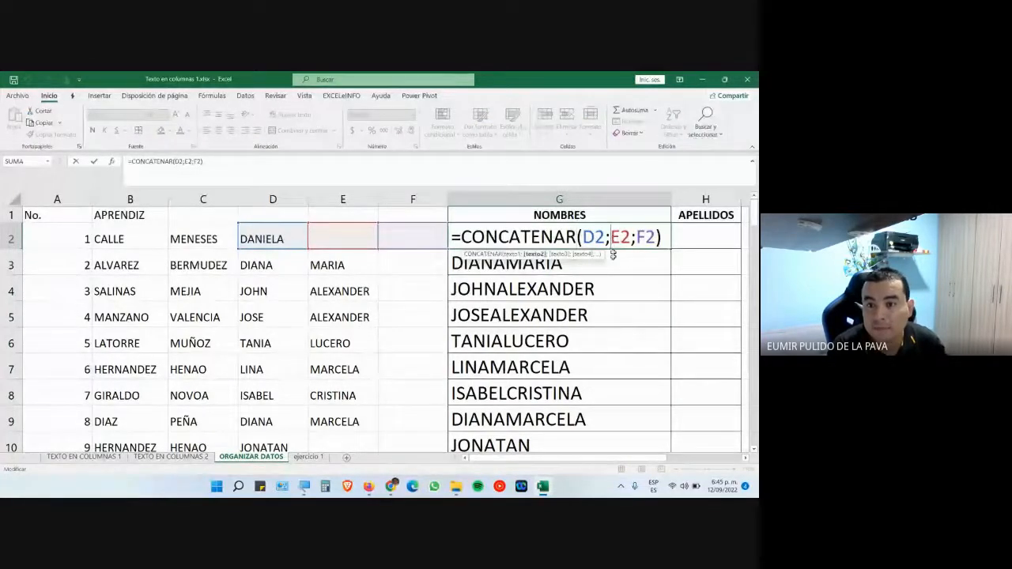
{"action": "type", "text": "B"}
{"action": "key", "text": "BackSpace"}
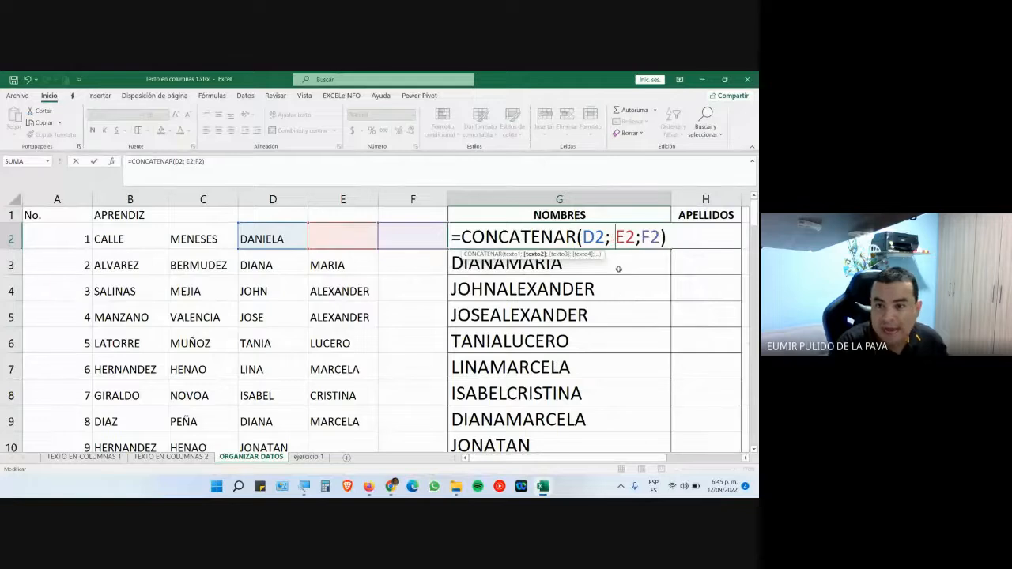
{"action": "left_click", "coordinate": [641, 237]}
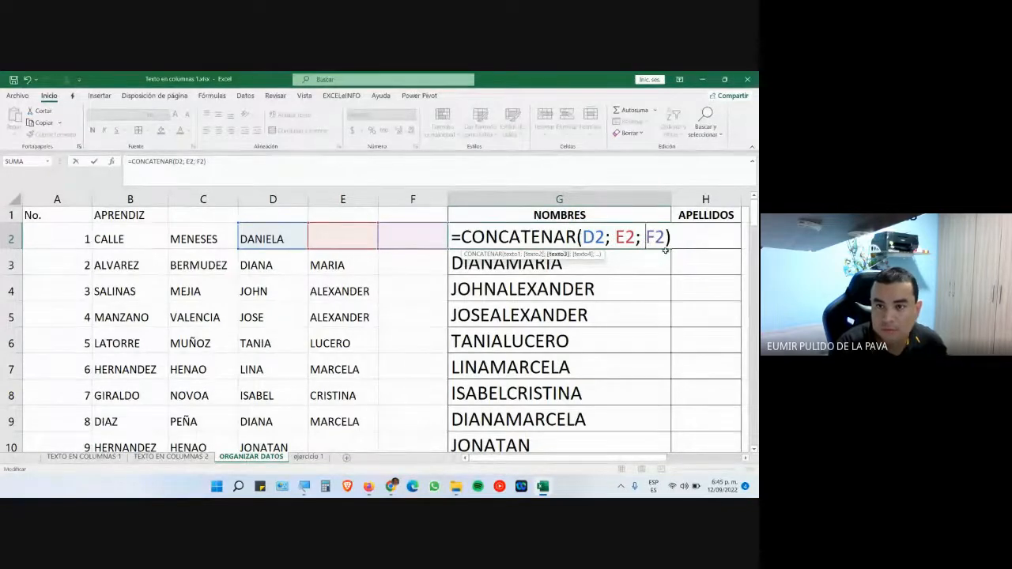
{"action": "key", "text": "Return"}
{"action": "left_click", "coordinate": [662, 239]}
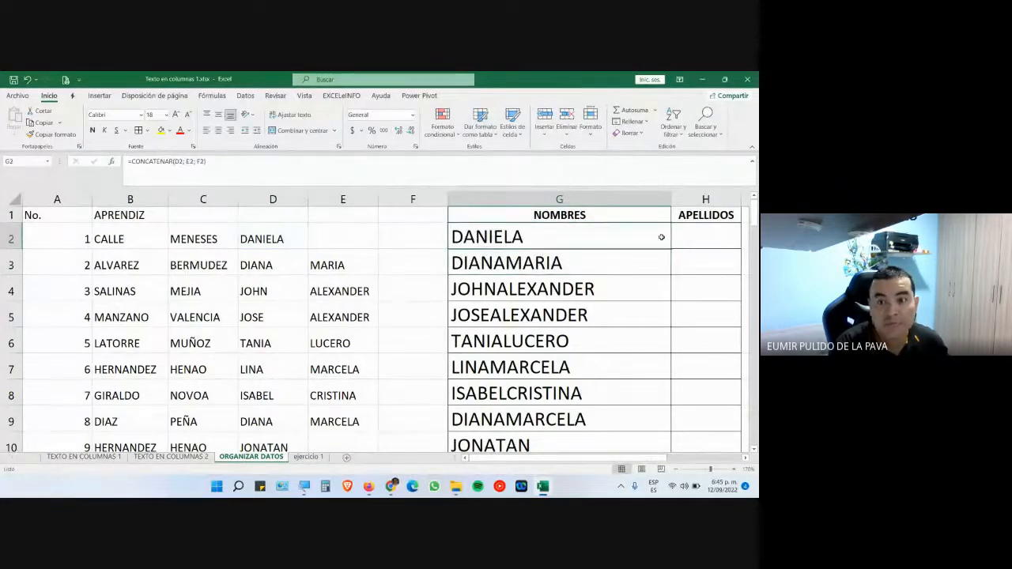
{"action": "left_click_drag", "start_coordinate": [667, 250], "coordinate": [677, 333]}
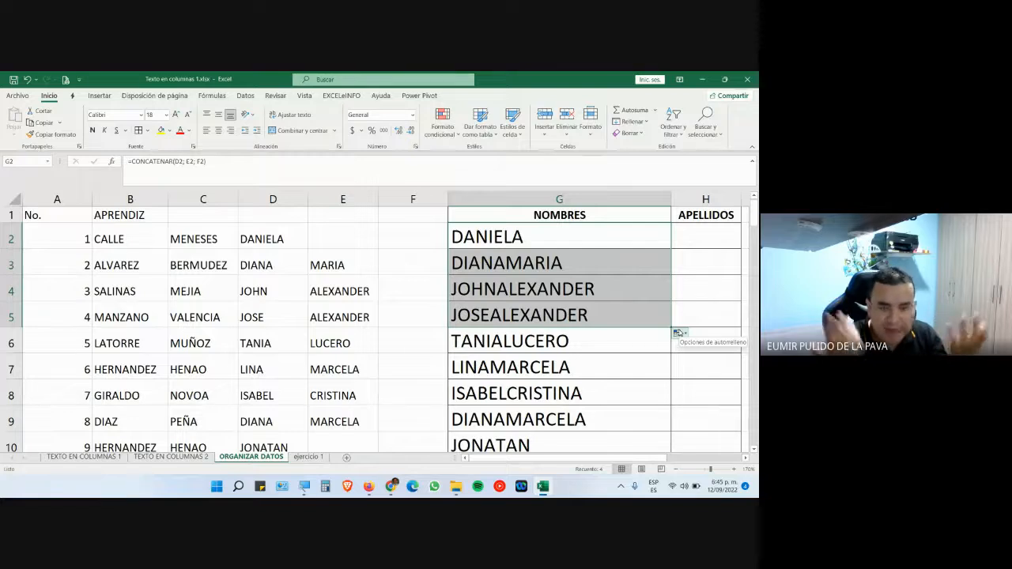
- Inspect the separators after D2 and E2 in G2's formula, leaving it unchanged
{"action": "double_click", "coordinate": [603, 241]}
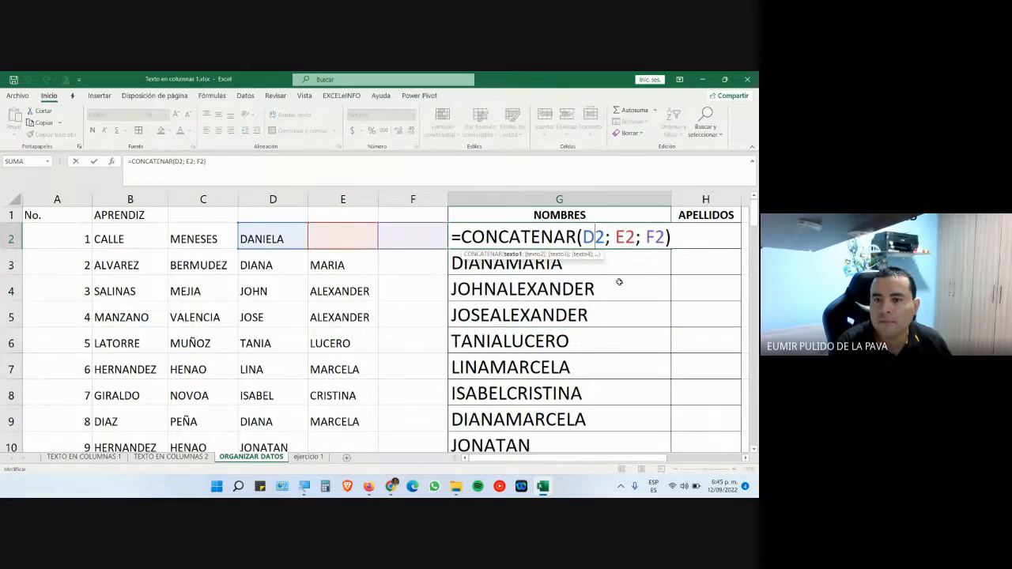
{"action": "double_click", "coordinate": [610, 241]}
{"action": "double_click", "coordinate": [640, 240]}
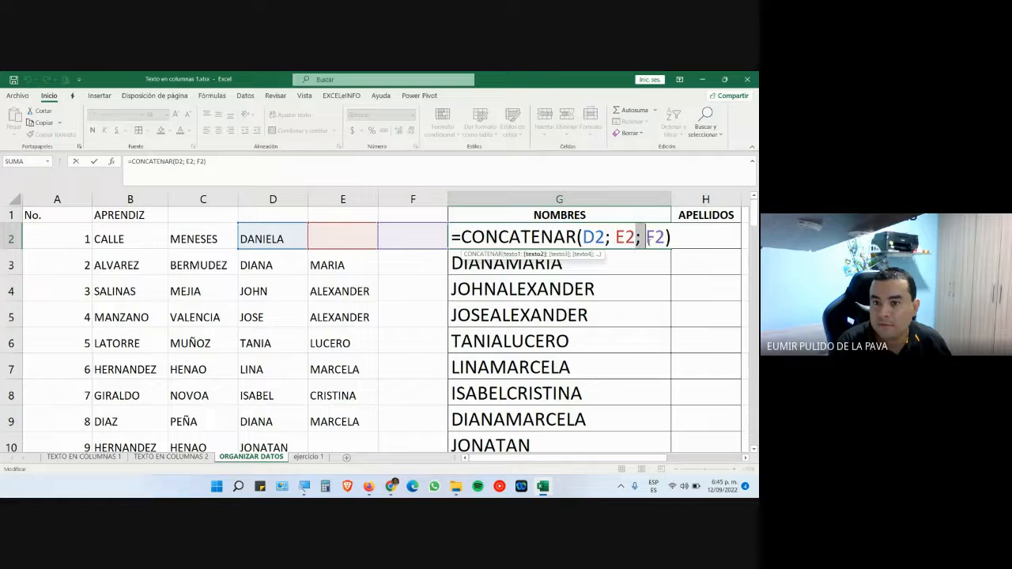
{"action": "key", "text": "Escape"}
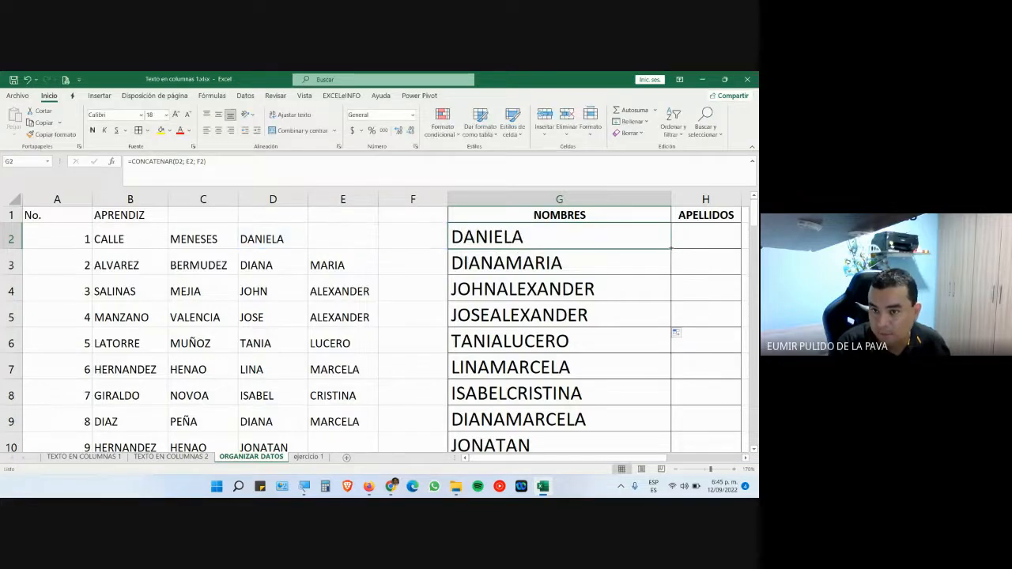
- Fill G2's formula down to G9, check G3's D3/E3 references, and glance at the Meet call
{"action": "left_click_drag", "start_coordinate": [671, 248], "coordinate": [686, 428]}
{"action": "double_click", "coordinate": [588, 264]}
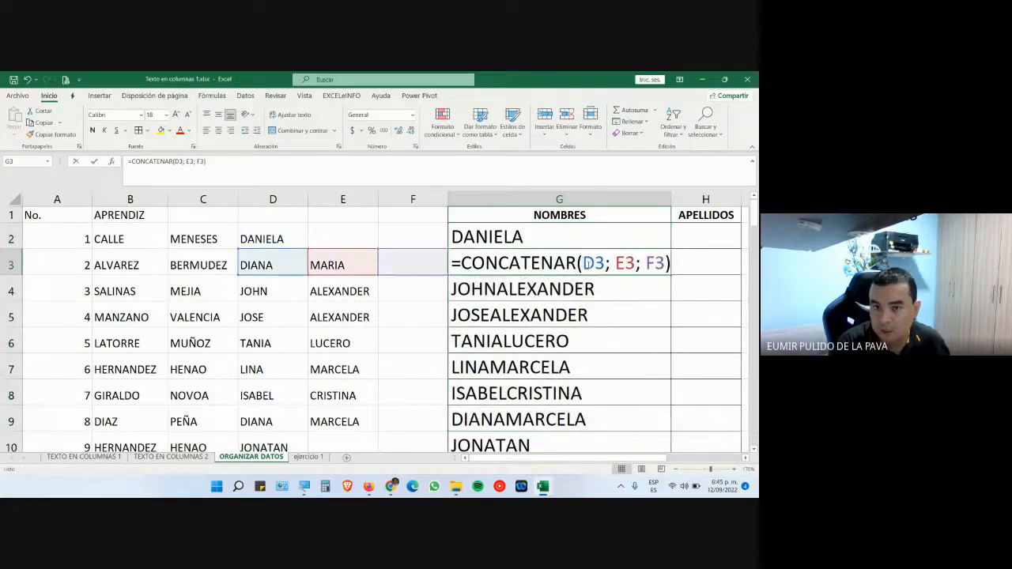
{"action": "left_click_drag", "start_coordinate": [611, 263], "coordinate": [646, 263]}
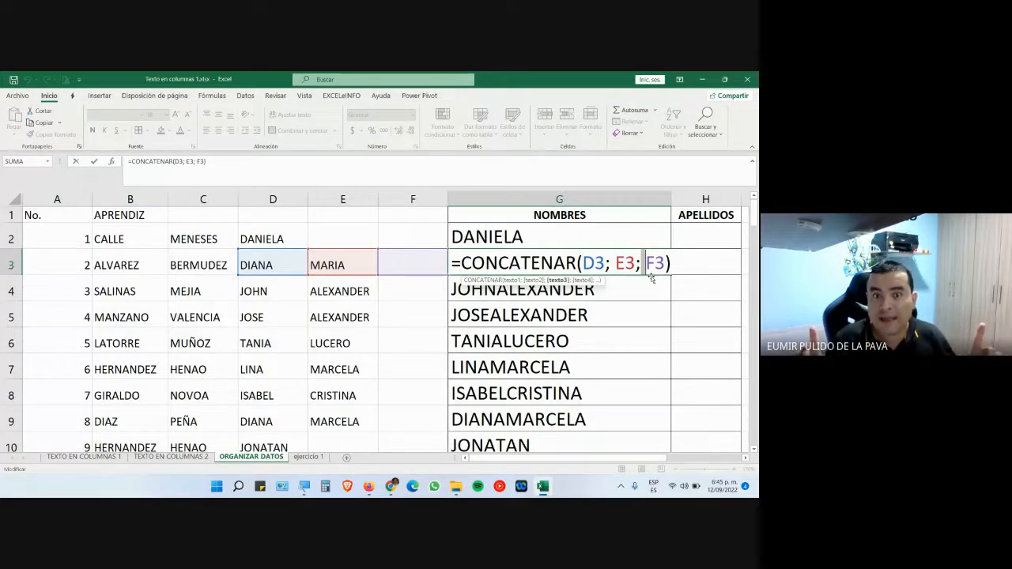
{"action": "key", "text": "Return"}
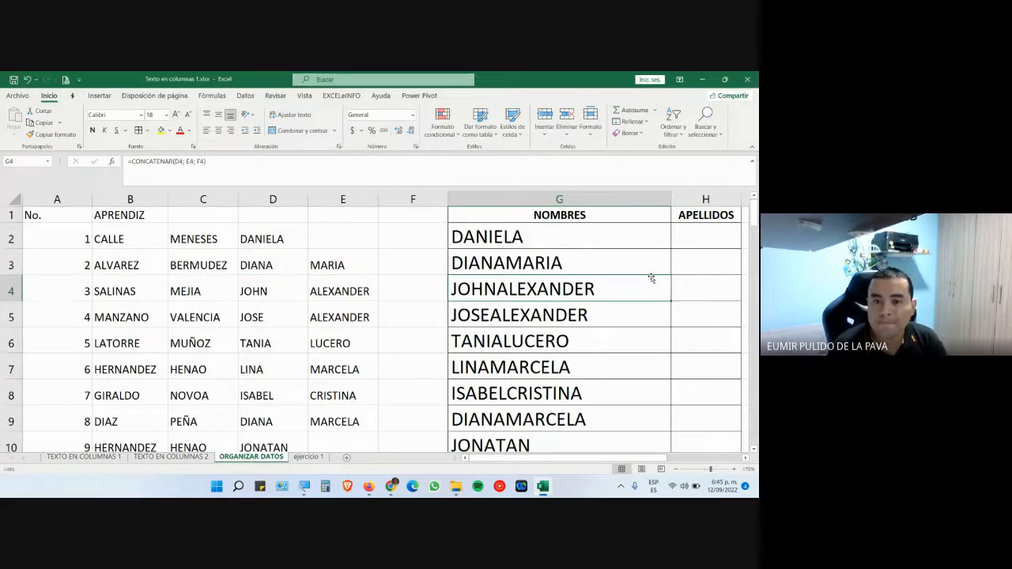
{"action": "left_click", "coordinate": [390, 487]}
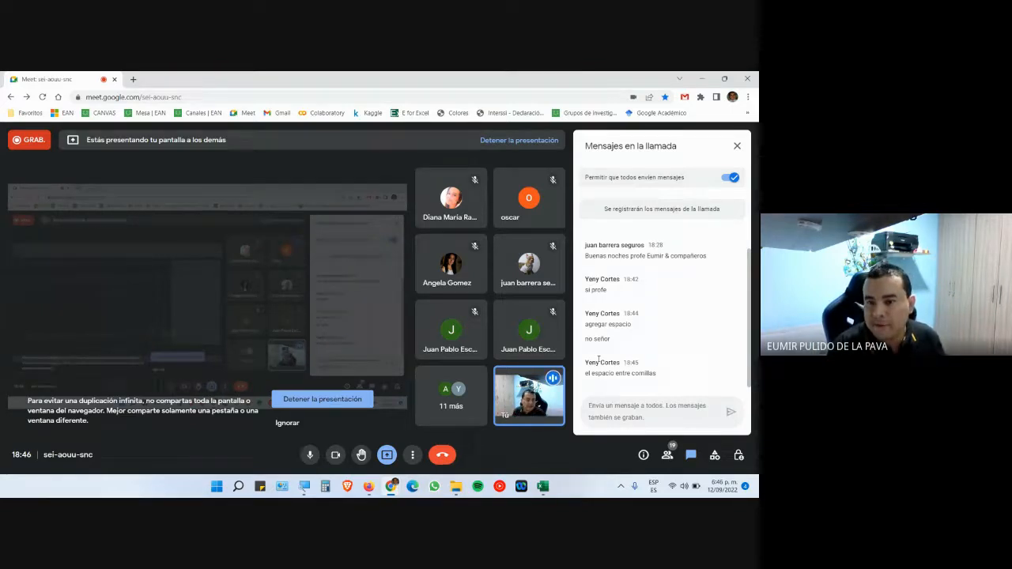
{"action": "key", "text": "alt+Tab"}
- Trim G2's formula back to =CONCATENAR( and add D2 as the first argument, with the screen magnified
{"action": "double_click", "coordinate": [558, 229]}
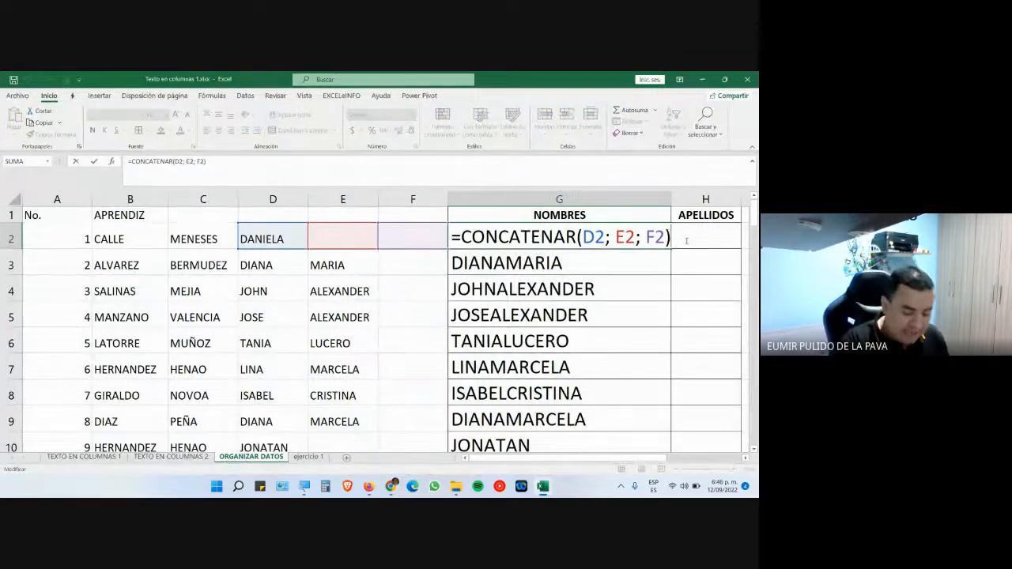
{"action": "key", "text": "BackSpace"}
{"action": "key", "text": "BackSpace"}
{"action": "key", "text": "BackSpace"}
{"action": "key", "text": "BackSpace"}
{"action": "key", "text": "BackSpace"}
{"action": "key", "text": "BackSpace"}
{"action": "key", "text": "BackSpace"}
{"action": "key", "text": "BackSpace"}
{"action": "key", "text": "BackSpace"}
{"action": "key", "text": "BackSpace"}
{"action": "key", "text": "BackSpace"}
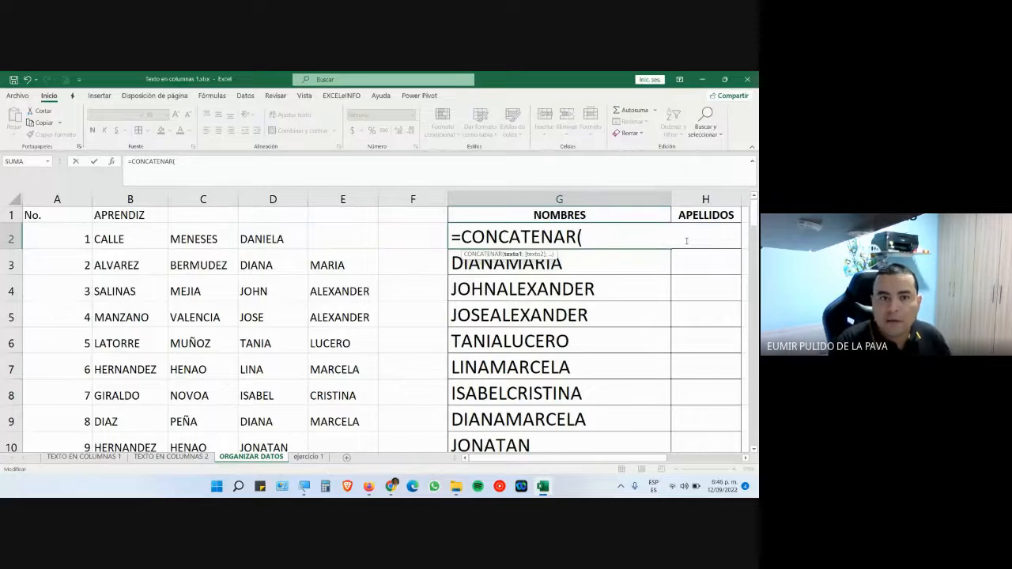
{"action": "left_click", "coordinate": [279, 239]}
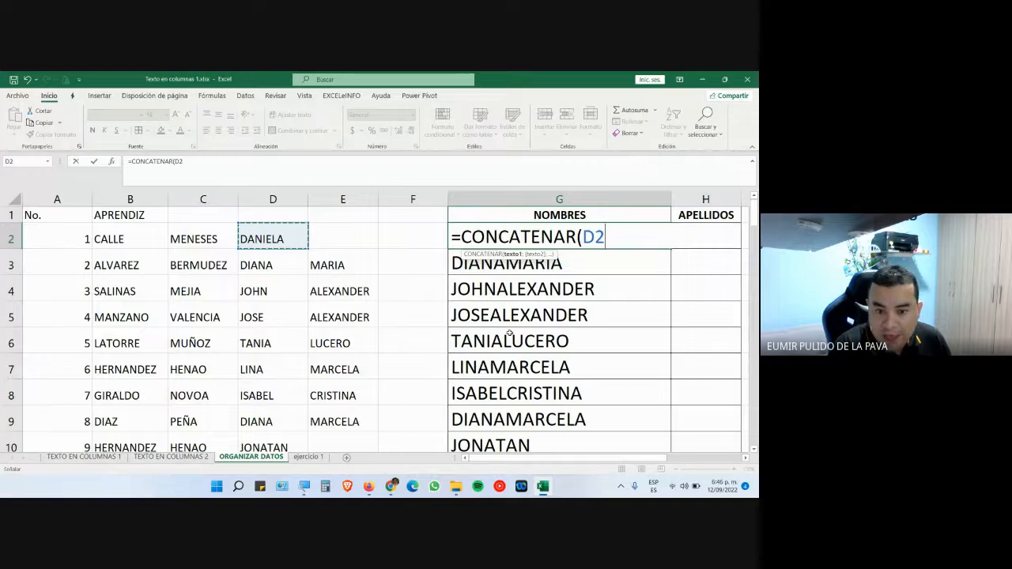
{"action": "left_click", "coordinate": [305, 486]}
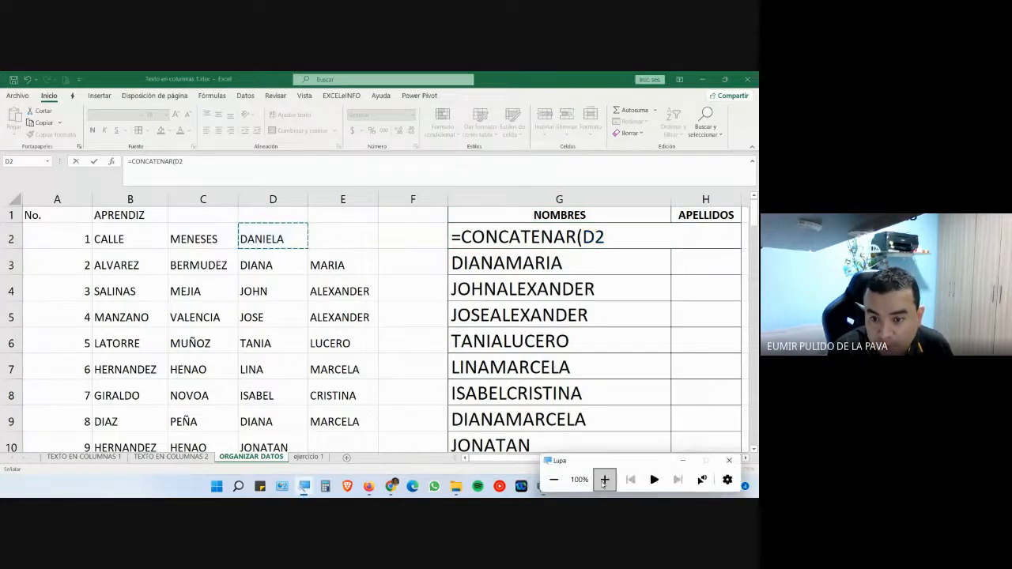
{"action": "left_click", "coordinate": [604, 480]}
{"action": "left_click", "coordinate": [605, 479]}
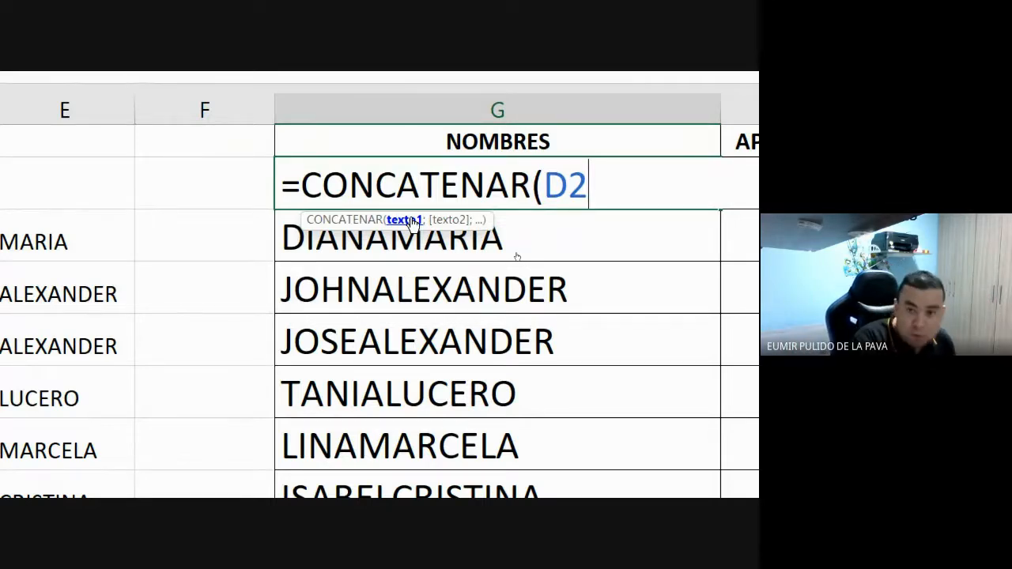
- Add quoted-space separators with E2 and then F2 as the next CONCATENAR arguments
{"action": "type", "text": ";"}
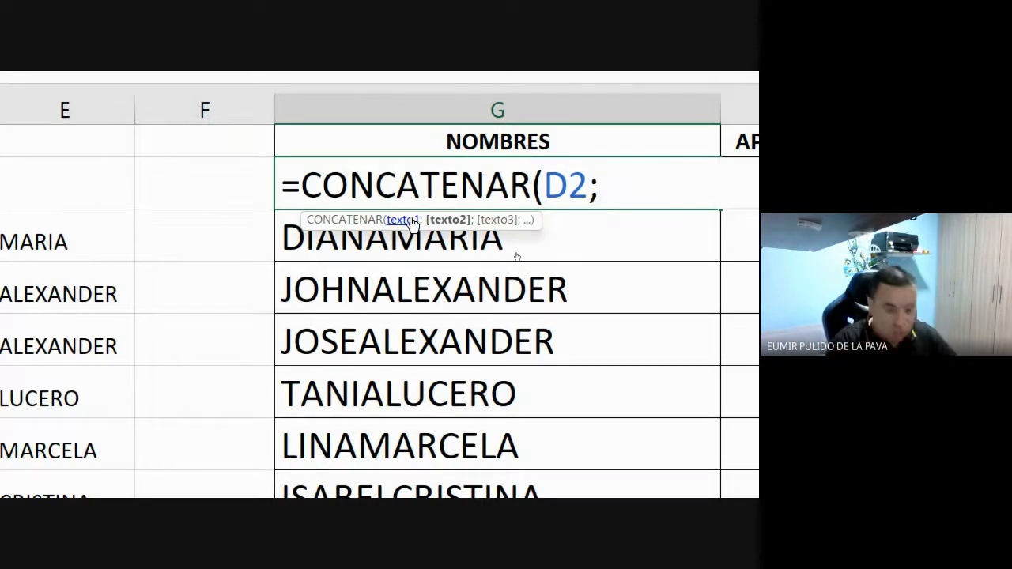
{"action": "type", "text": "\""}
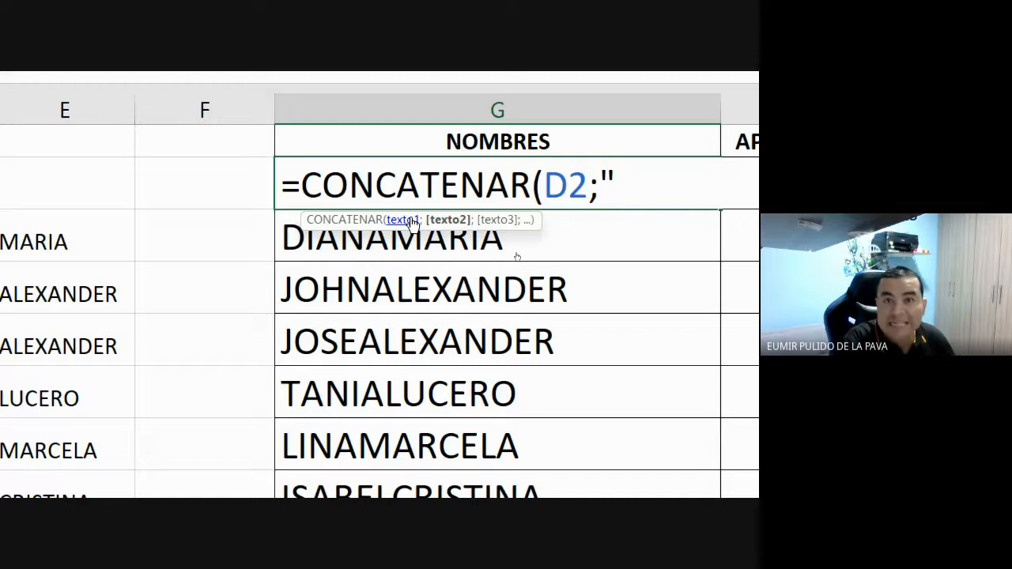
{"action": "type", "text": "\""}
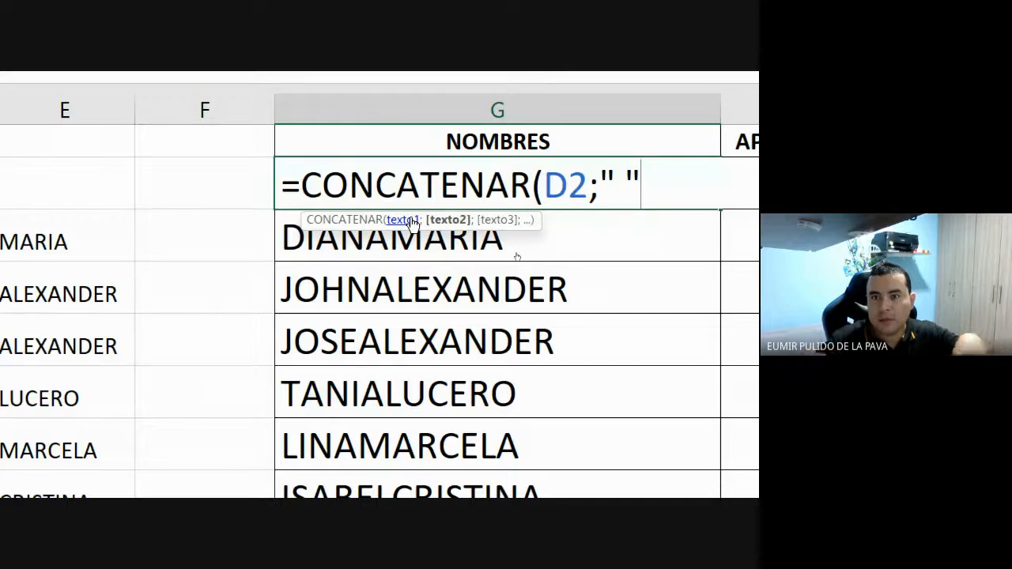
{"action": "type", "text": ";"}
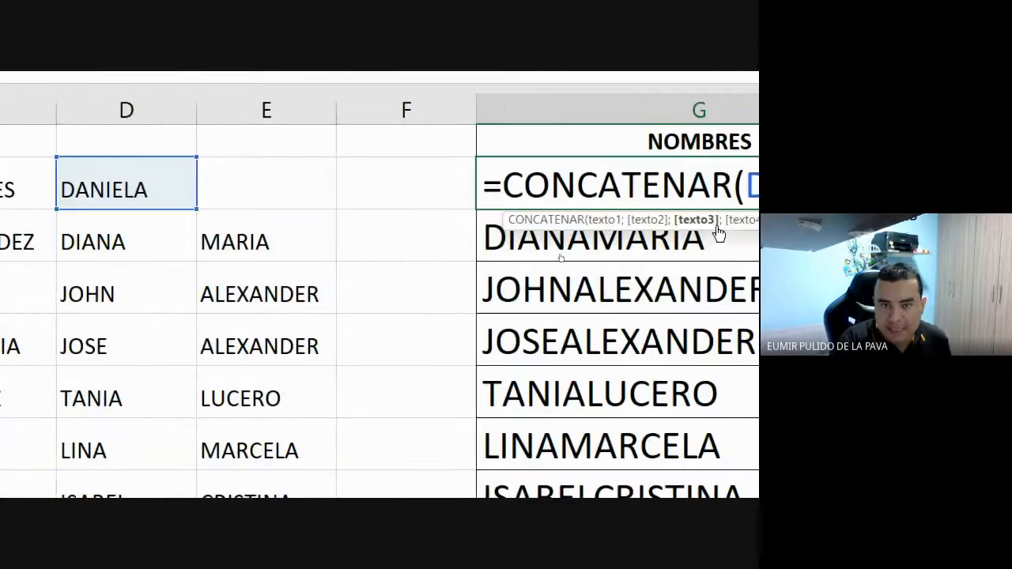
{"action": "left_click", "coordinate": [244, 170]}
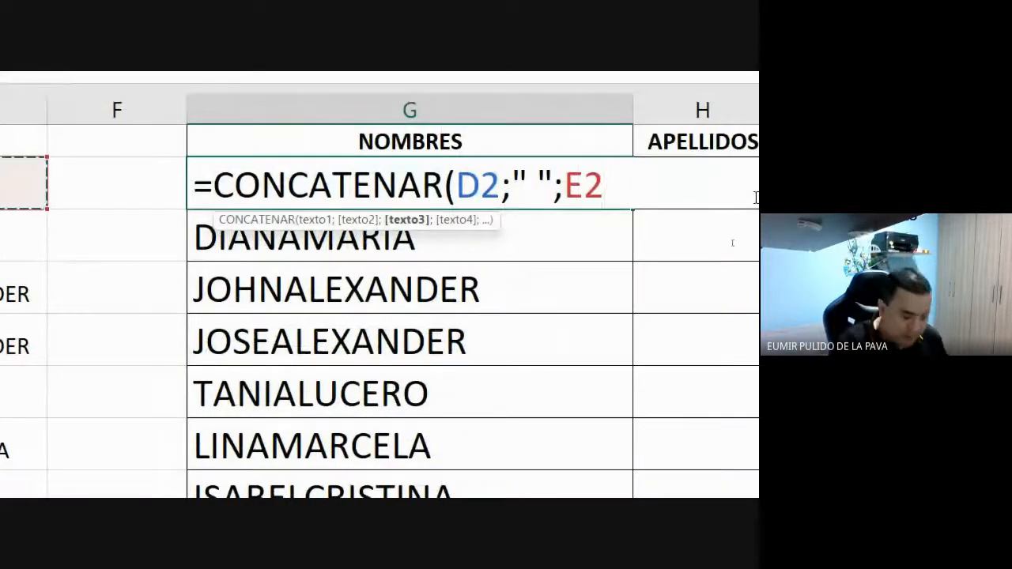
{"action": "type", "text": ";\""}
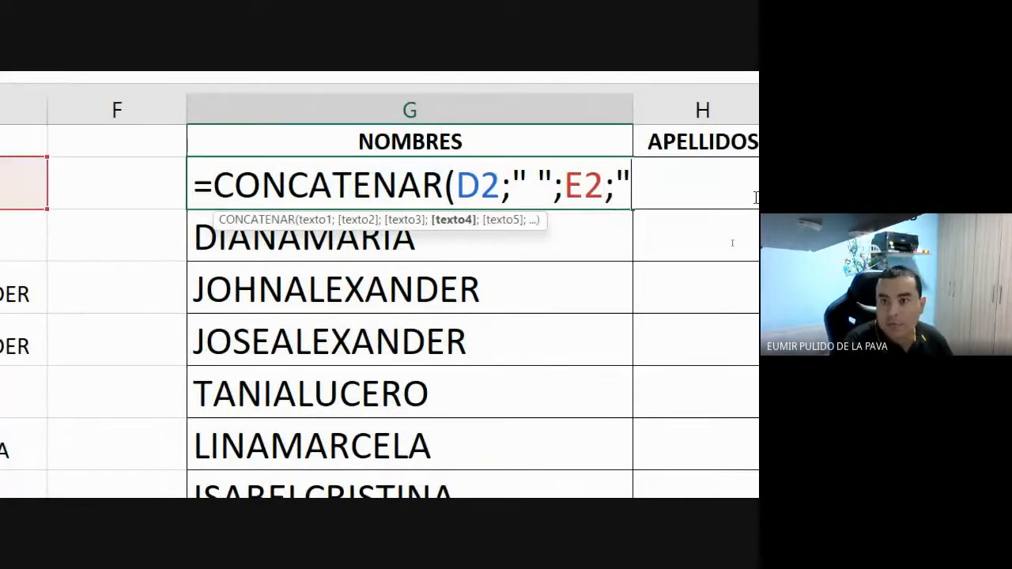
{"action": "type", "text": " \""}
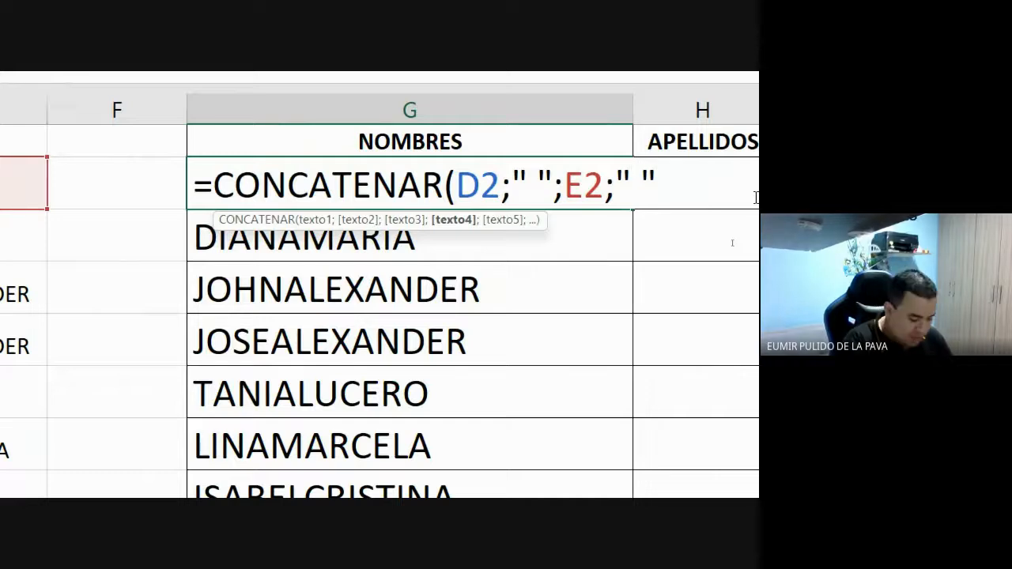
{"action": "type", "text": ";"}
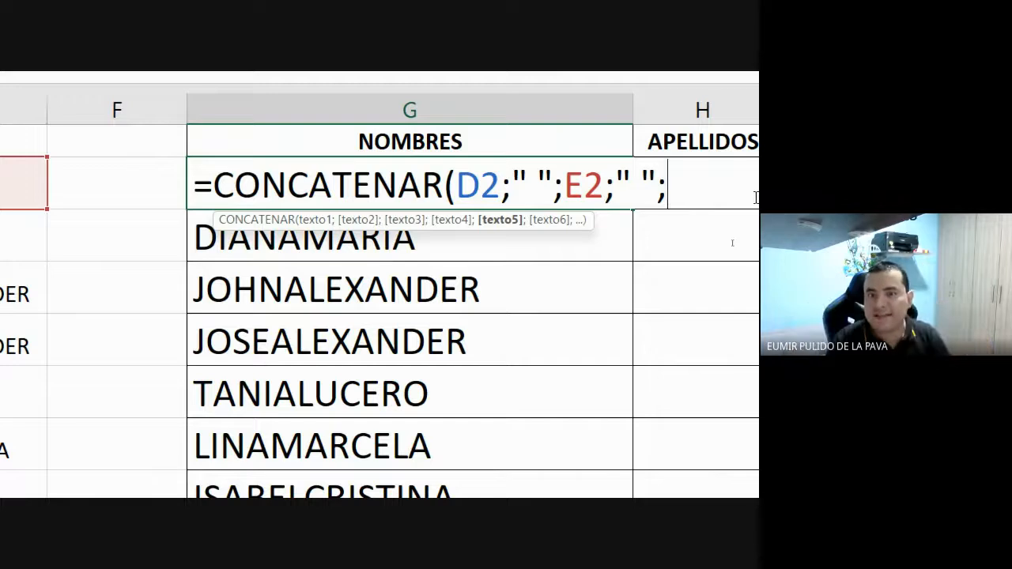
{"action": "scroll", "coordinate": [21, 173], "scroll_direction": "left", "scroll_amount": 3}
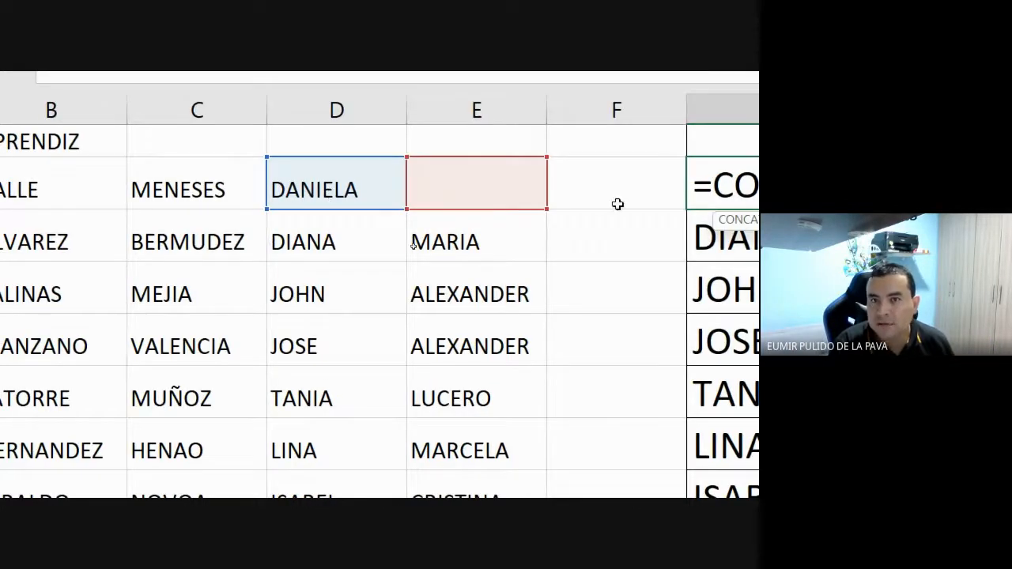
{"action": "scroll", "coordinate": [618, 204], "scroll_direction": "right", "scroll_amount": 3}
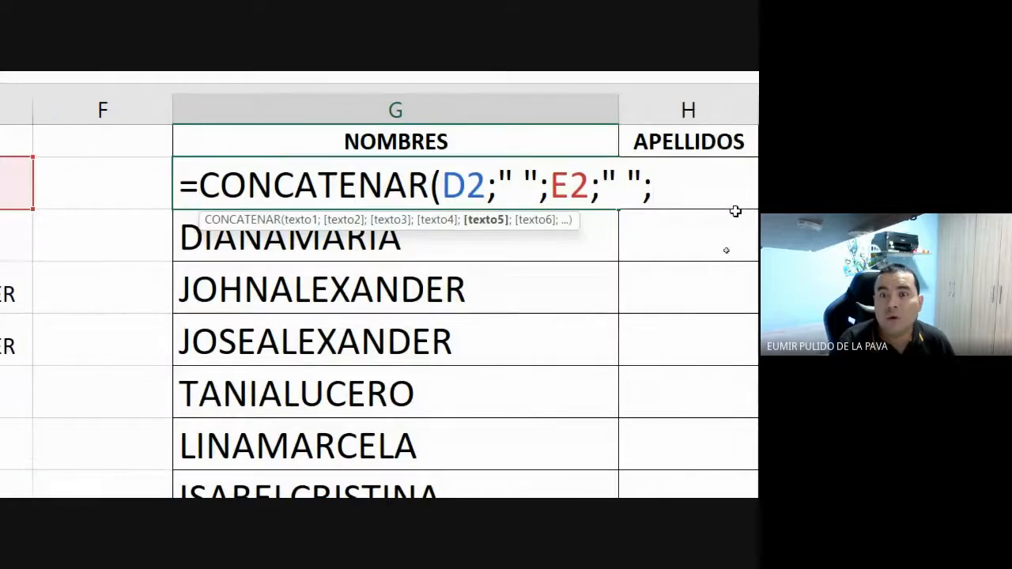
{"action": "left_click_drag", "start_coordinate": [497, 184], "coordinate": [535, 187]}
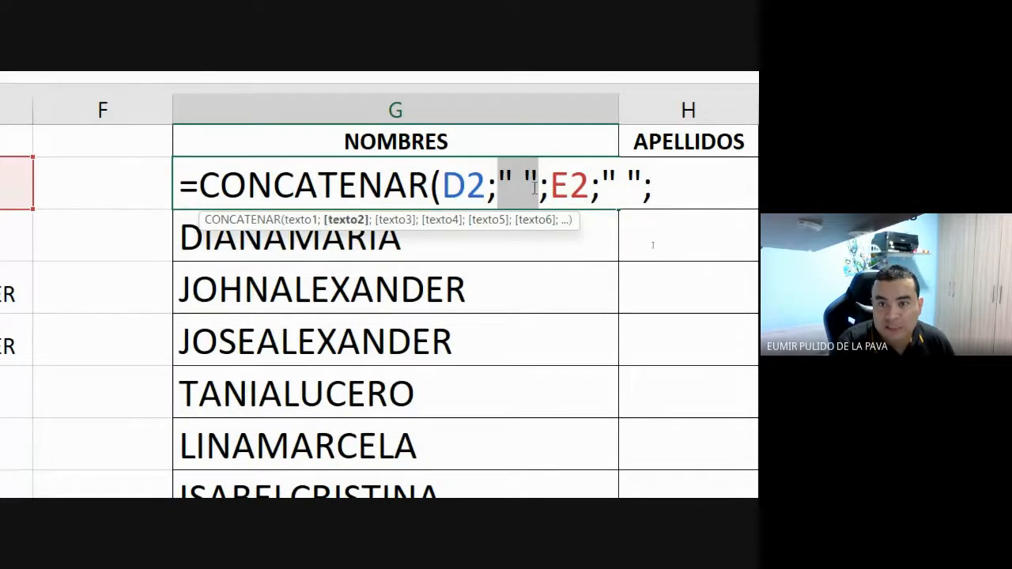
{"action": "left_click_drag", "start_coordinate": [602, 188], "coordinate": [639, 187]}
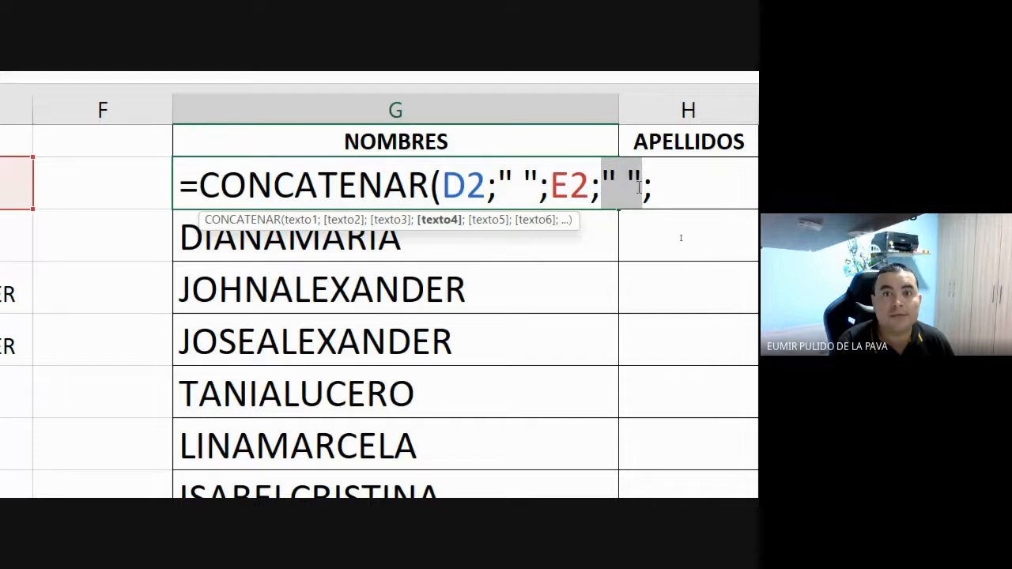
{"action": "left_click", "coordinate": [679, 195]}
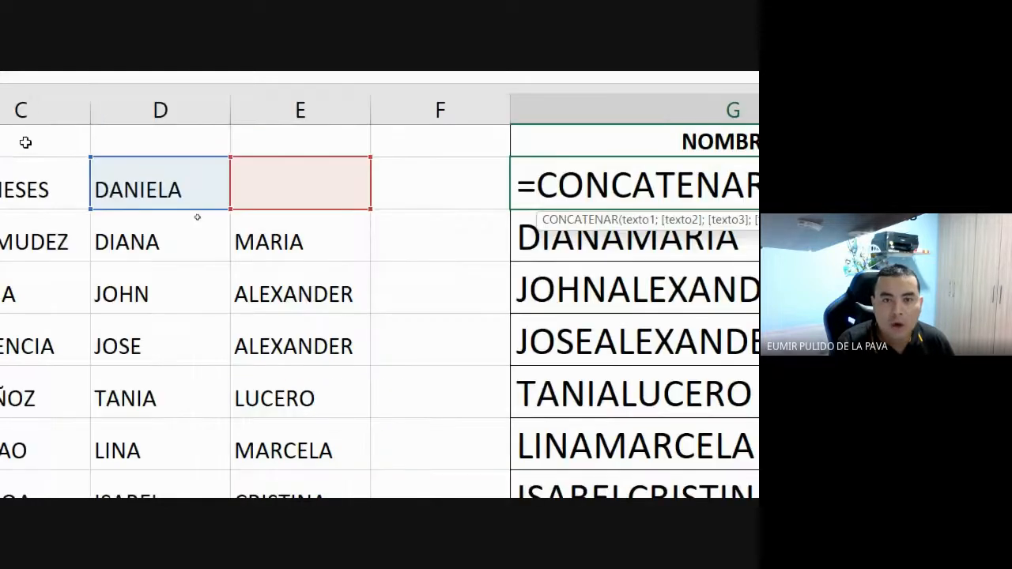
{"action": "left_click", "coordinate": [441, 194]}
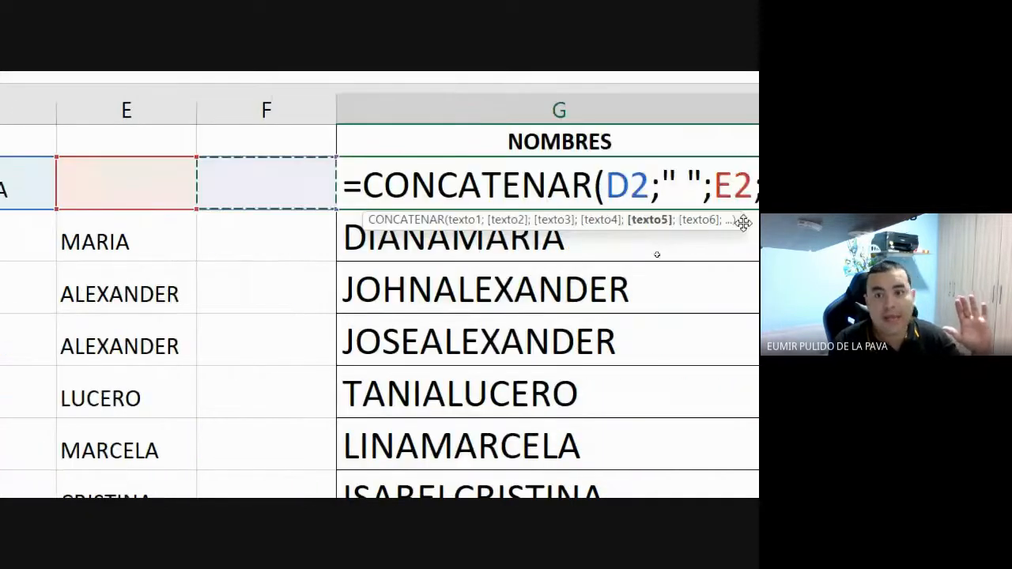
- Add the closing parenthesis so G2 reads =CONCATENAR(D2;" ";E2;" ";F2)
{"action": "type", "text": ")"}
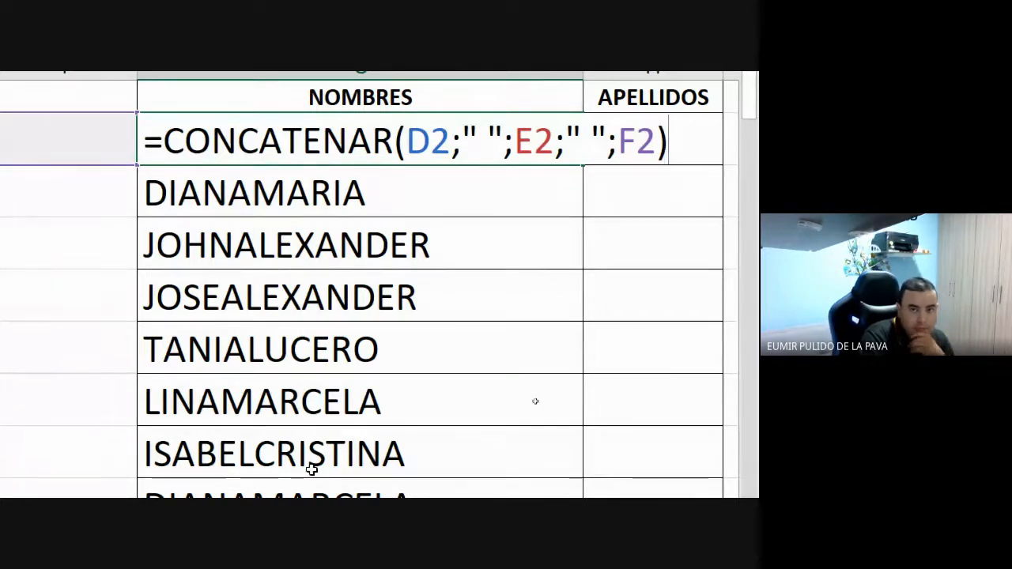
{"action": "left_click", "coordinate": [349, 461]}
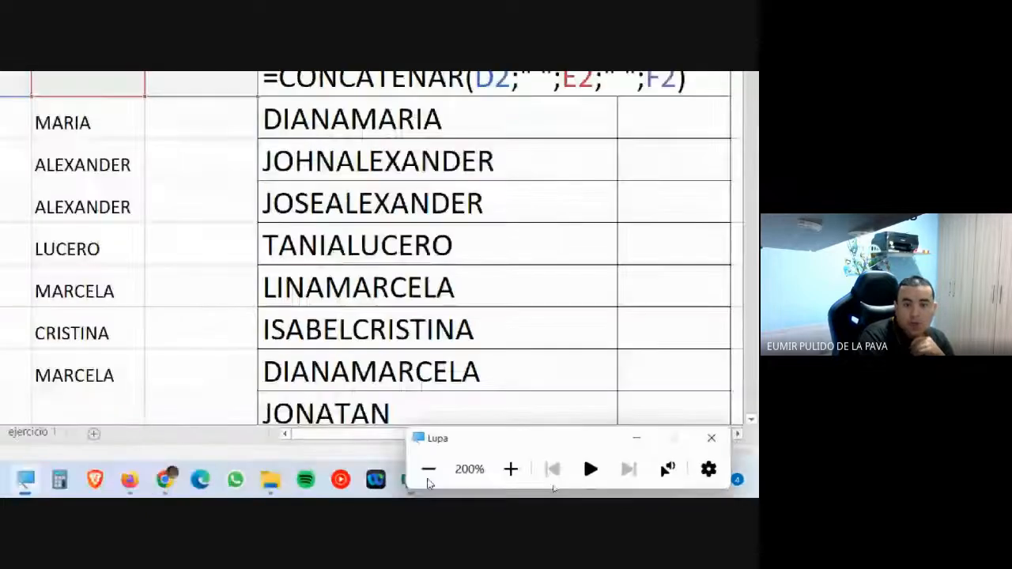
{"action": "left_click", "coordinate": [349, 461]}
{"action": "mouse_move", "coordinate": [390, 487]}
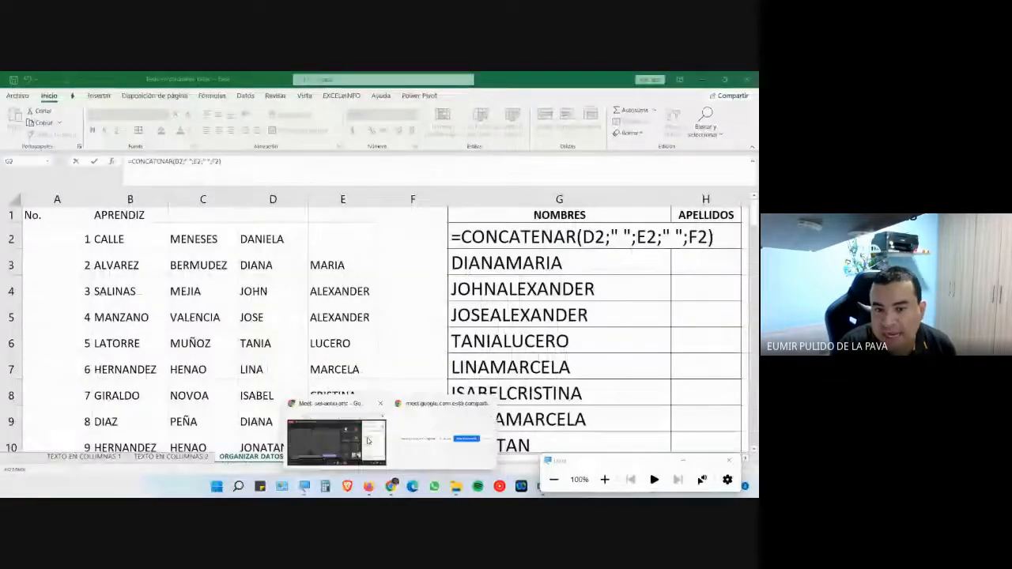
{"action": "left_click", "coordinate": [345, 439]}
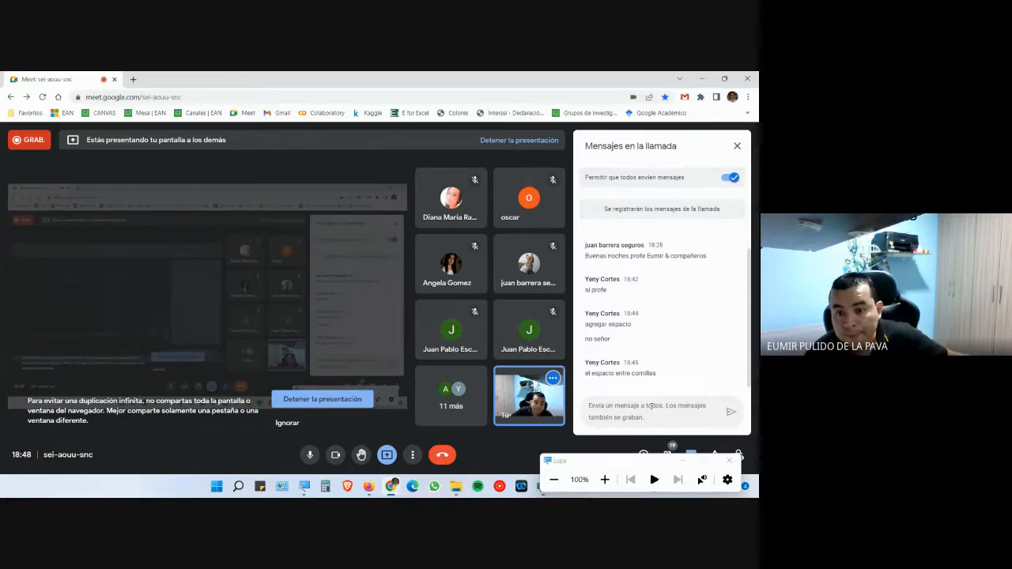
{"action": "mouse_move", "coordinate": [397, 475]}
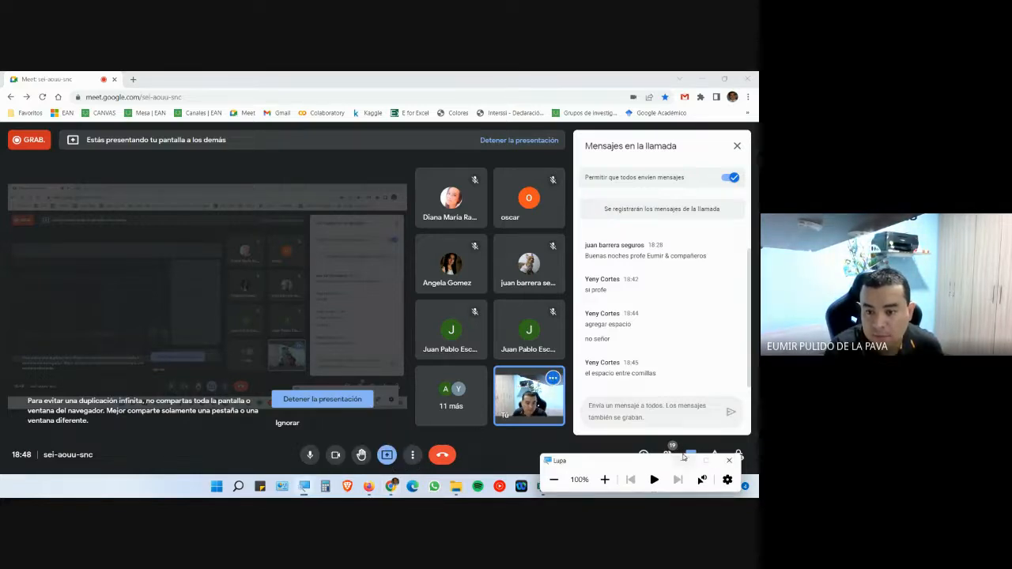
{"action": "left_click", "coordinate": [683, 459]}
{"action": "left_click", "coordinate": [542, 486]}
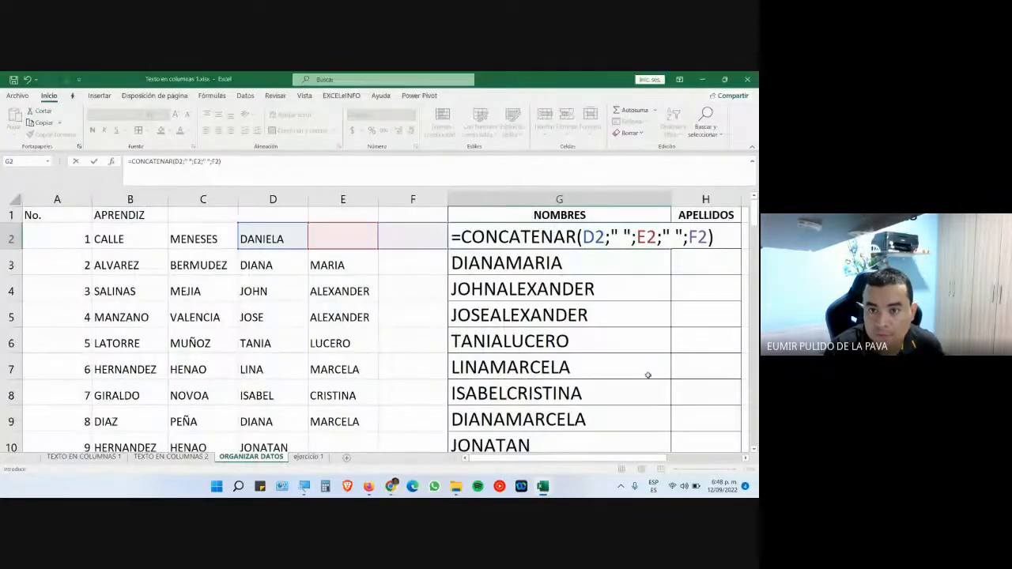
- Commit the G2 formula and copy it down the NOMBRES column to row 137
{"action": "key", "text": "Return"}
{"action": "left_click", "coordinate": [639, 238]}
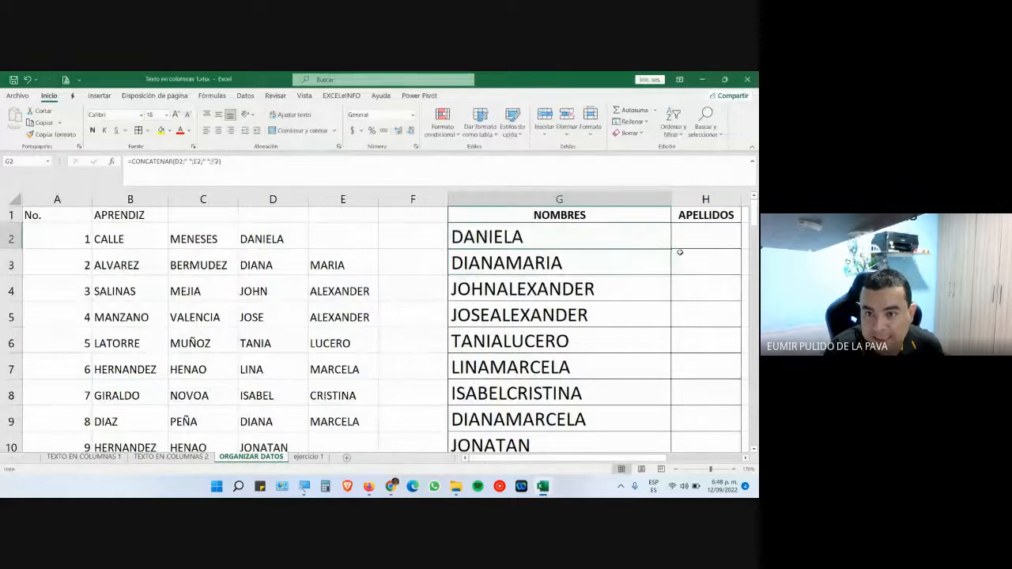
{"action": "left_click_drag", "start_coordinate": [671, 250], "coordinate": [672, 417]}
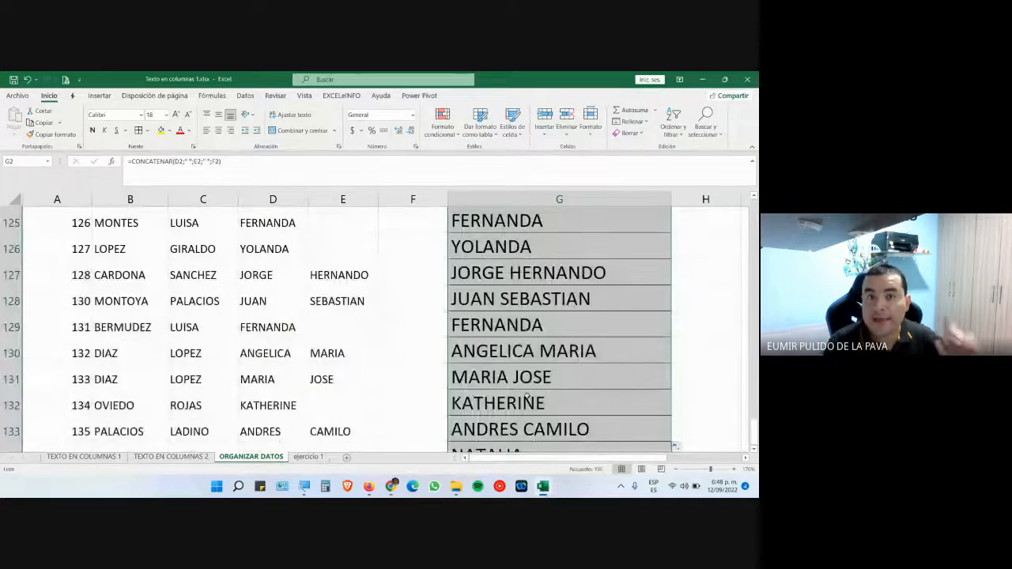
{"action": "scroll", "coordinate": [501, 365], "scroll_direction": "down", "scroll_amount": 3}
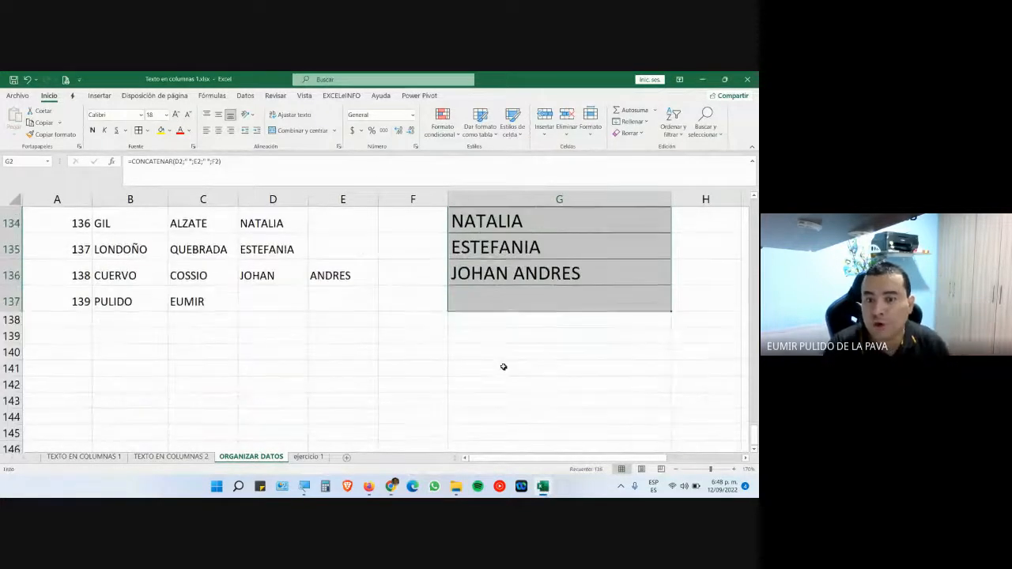
- Inspect row 137, noting D137 is empty, and open G137's formula
{"action": "left_click", "coordinate": [492, 303]}
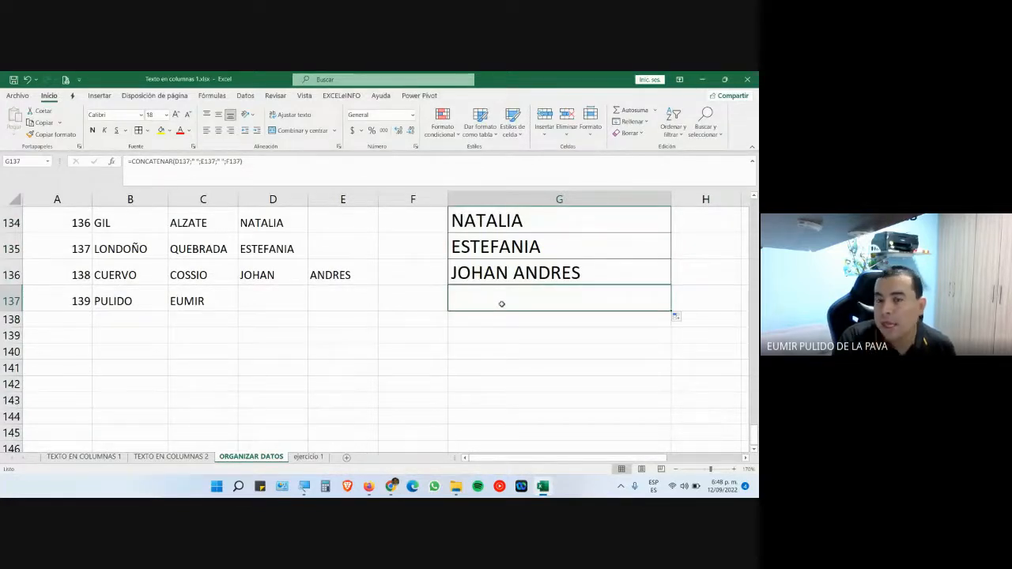
{"action": "left_click", "coordinate": [272, 304]}
{"action": "double_click", "coordinate": [481, 295]}
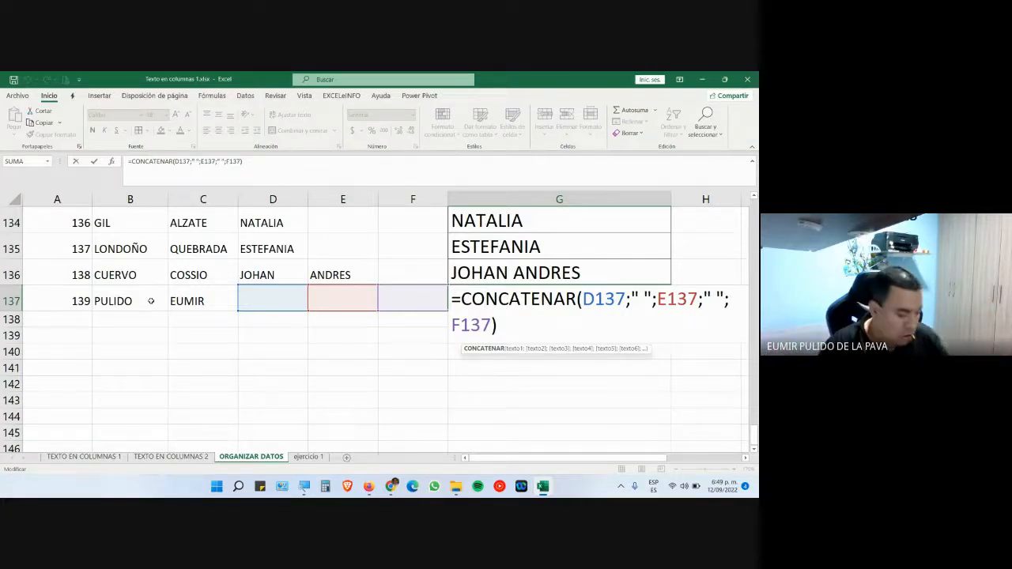
- Overwrite G137 with the last apprentice's first name as plain text, then scroll back up
{"action": "key", "text": "ctrl+Return"}
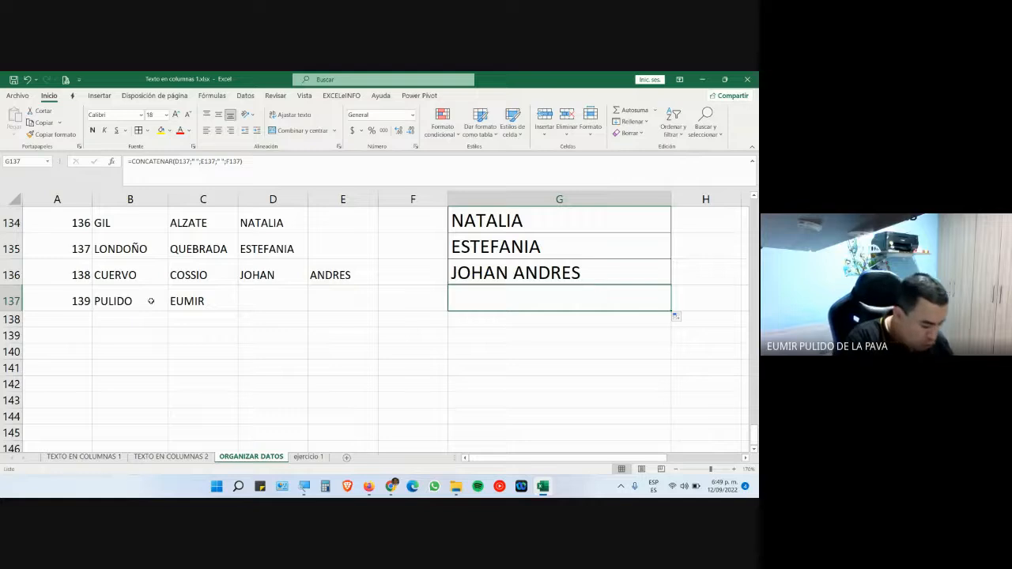
{"action": "type", "text": "EUMIR"}
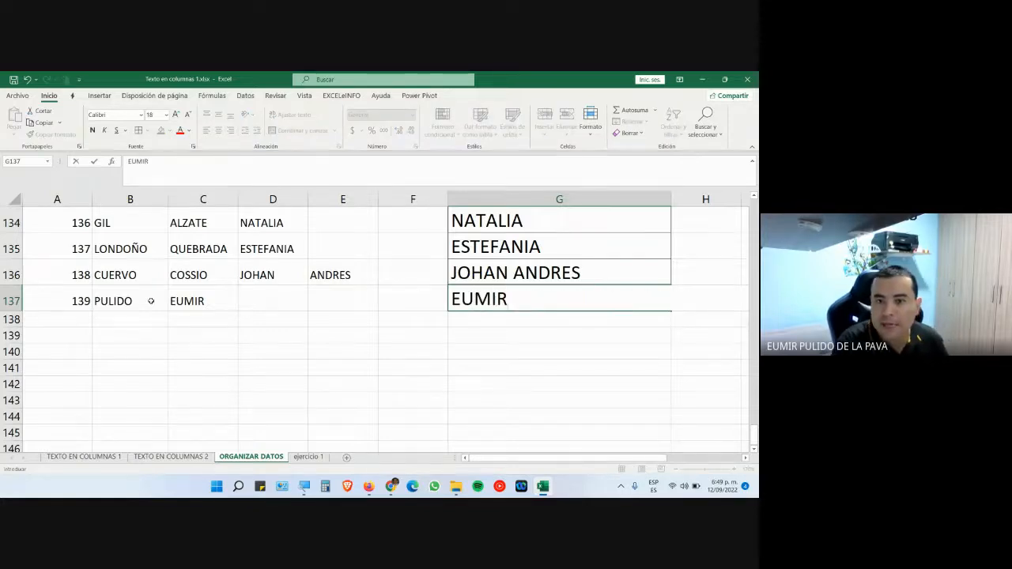
{"action": "key", "text": "Tab"}
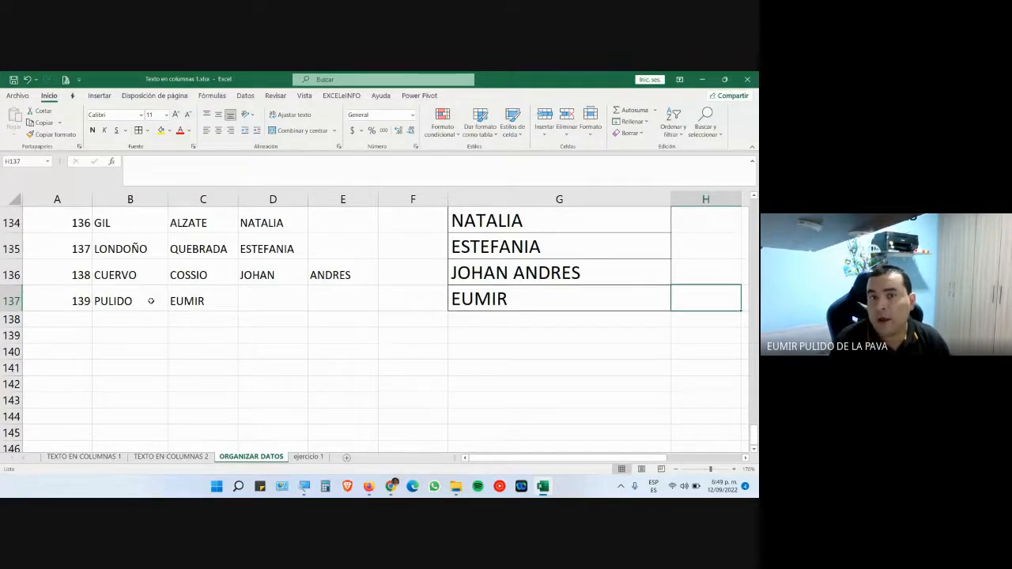
{"action": "left_click_drag", "start_coordinate": [754, 441], "coordinate": [755, 215]}
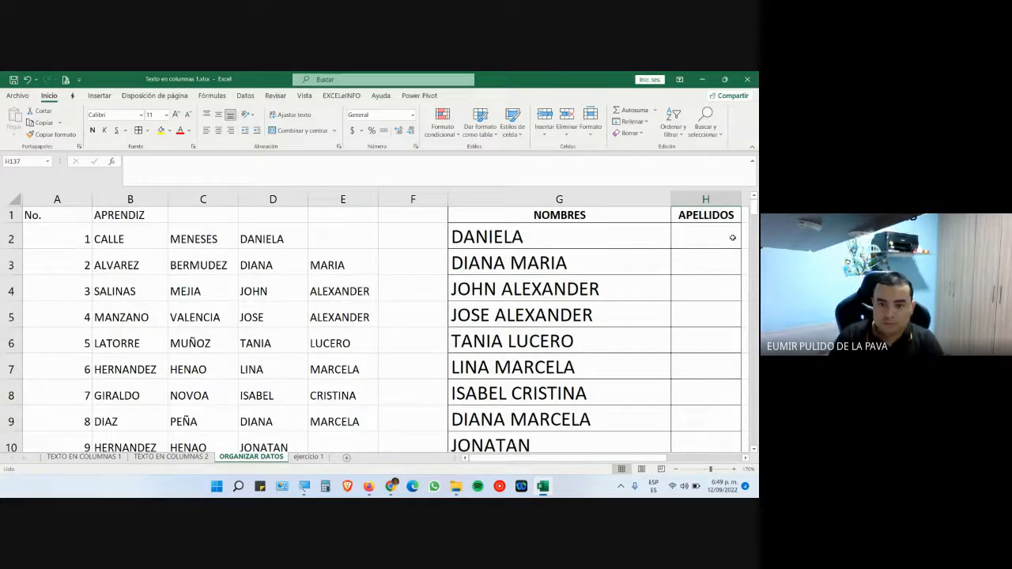
{"action": "double_click", "coordinate": [557, 232]}
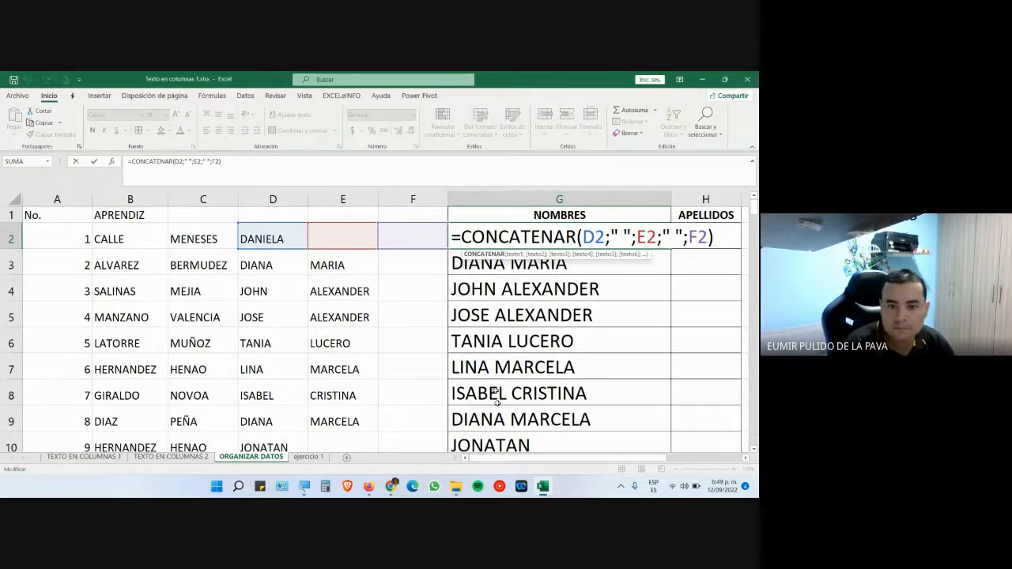
{"action": "mouse_move", "coordinate": [390, 485]}
{"action": "left_click", "coordinate": [366, 428]}
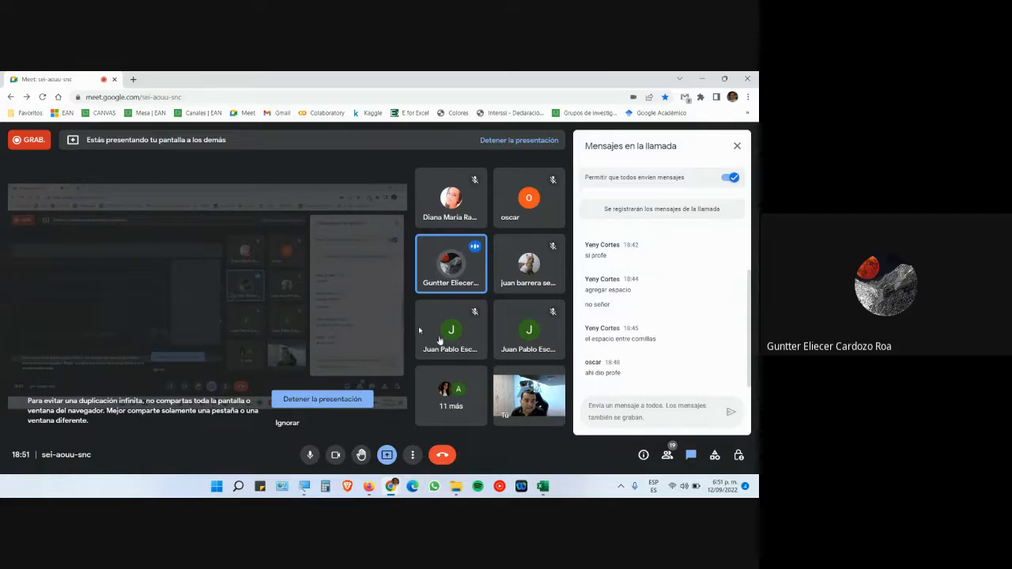
{"action": "left_click", "coordinate": [542, 486]}
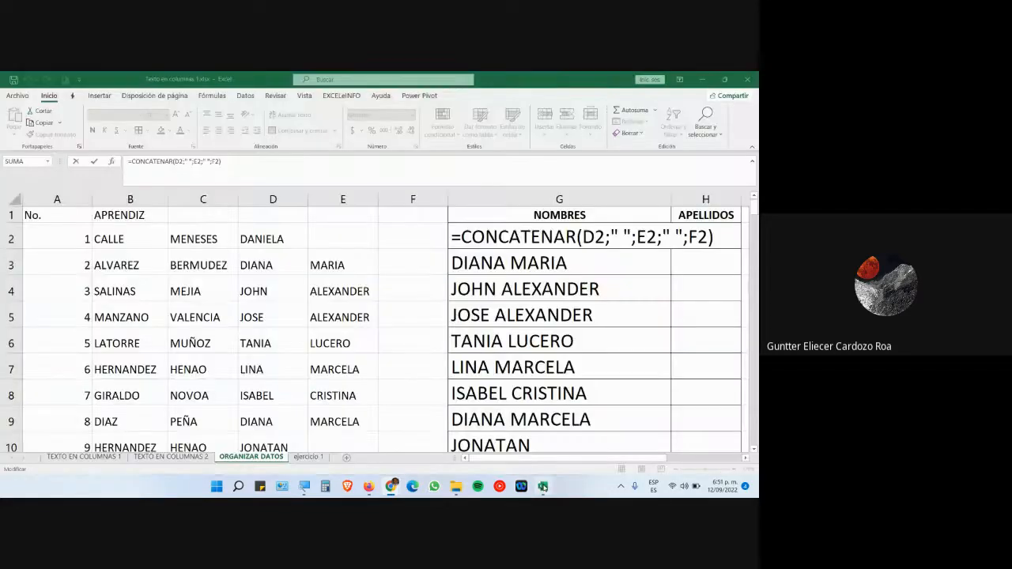
{"action": "key", "text": "Return"}
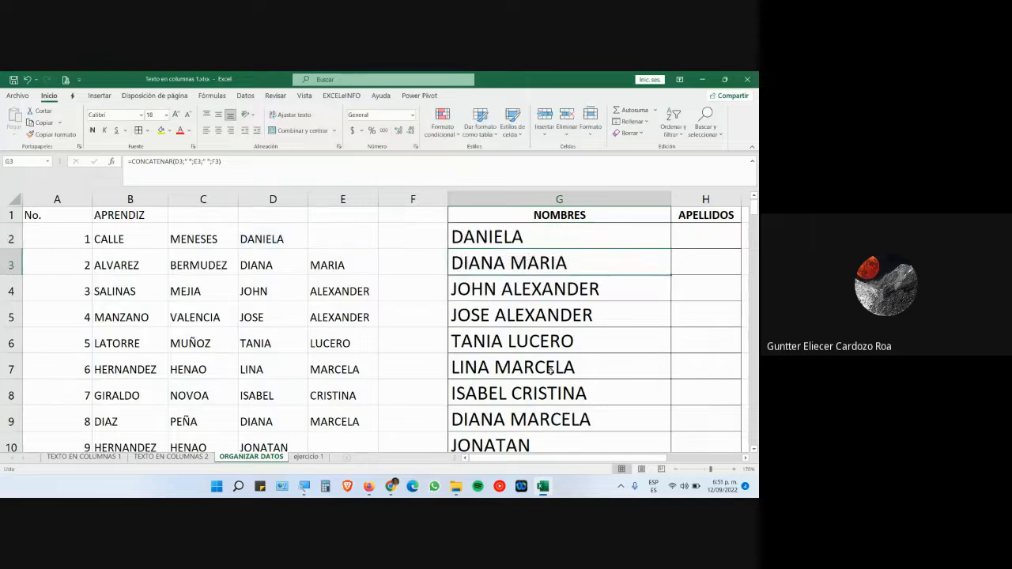
- Scroll through the learner list, narrow the NOMBRES column slightly, and switch to Google Meet
{"action": "left_click", "coordinate": [134, 200]}
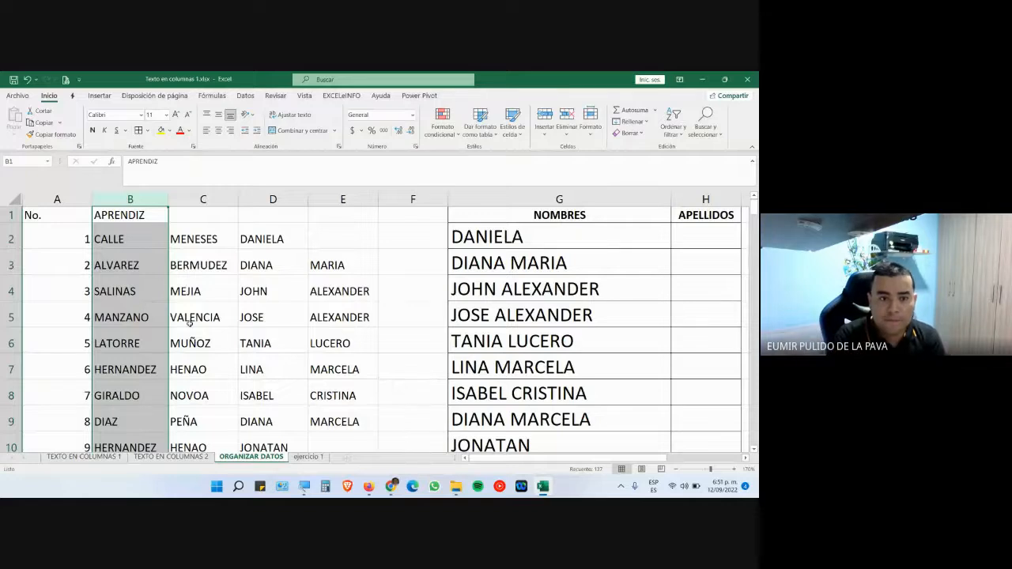
{"action": "scroll", "coordinate": [190, 323], "scroll_direction": "down", "scroll_amount": 5}
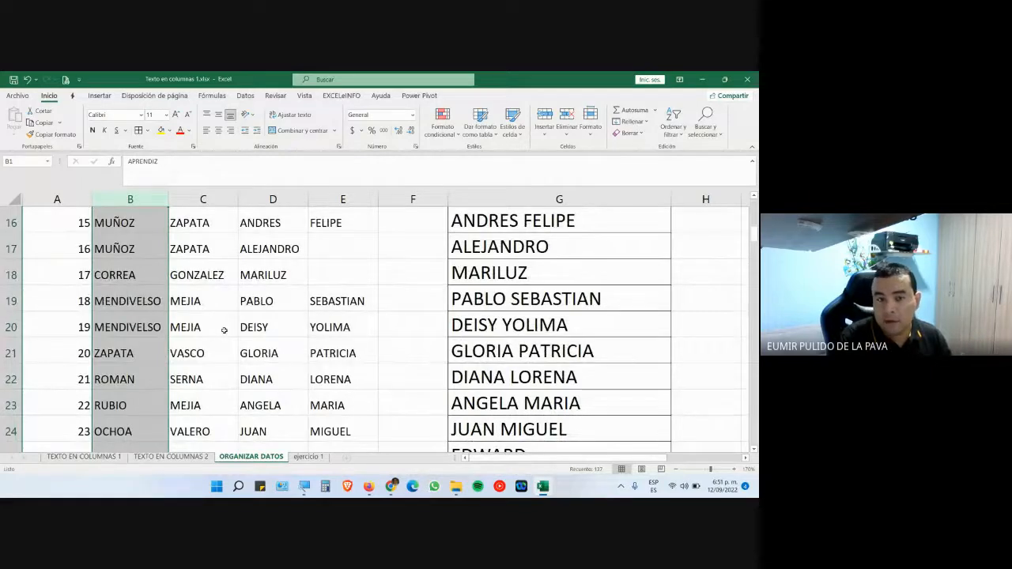
{"action": "scroll", "coordinate": [222, 326], "scroll_direction": "down", "scroll_amount": 1}
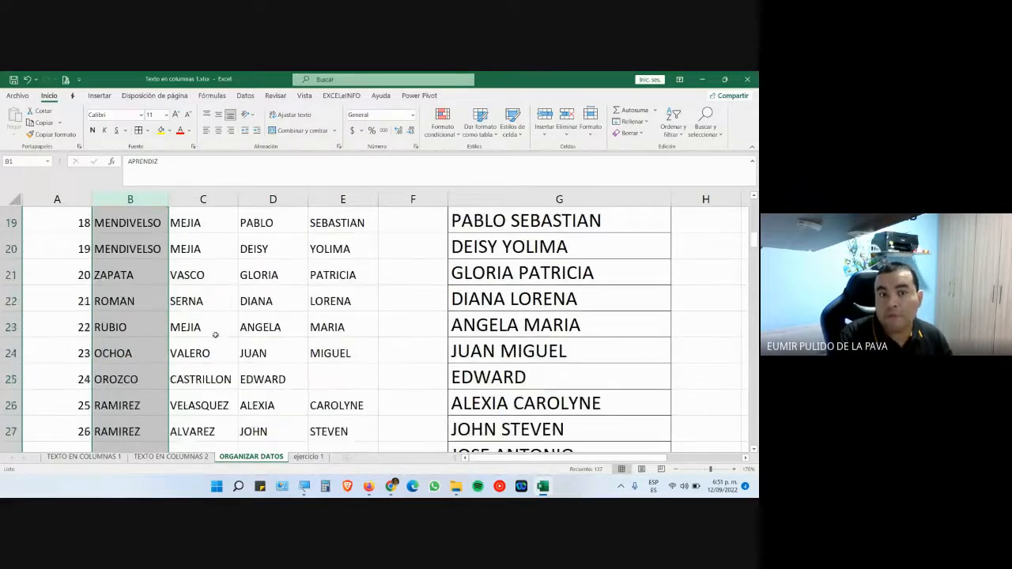
{"action": "scroll", "coordinate": [221, 326], "scroll_direction": "up", "scroll_amount": 6}
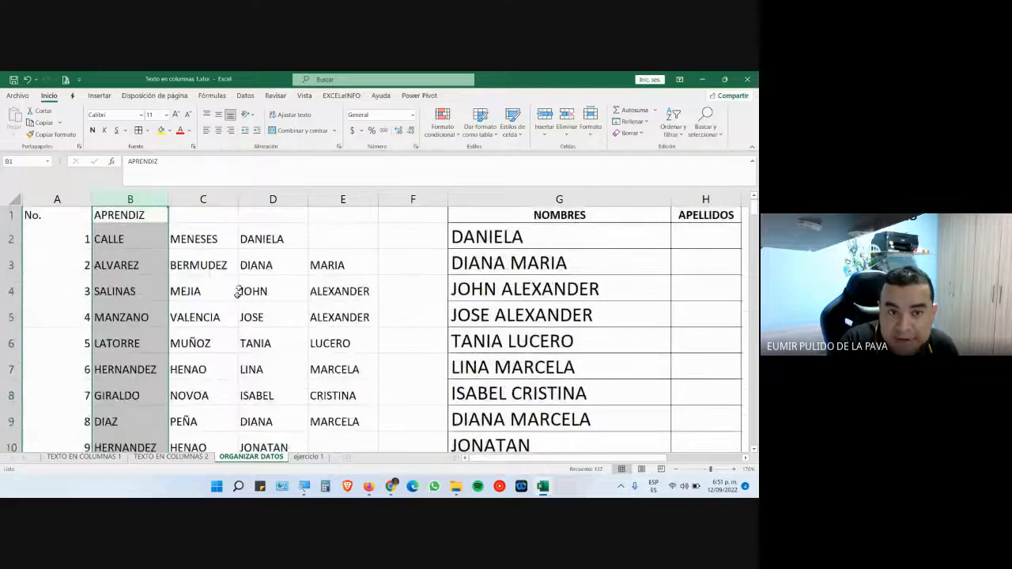
{"action": "scroll", "coordinate": [236, 363], "scroll_direction": "down", "scroll_amount": 1}
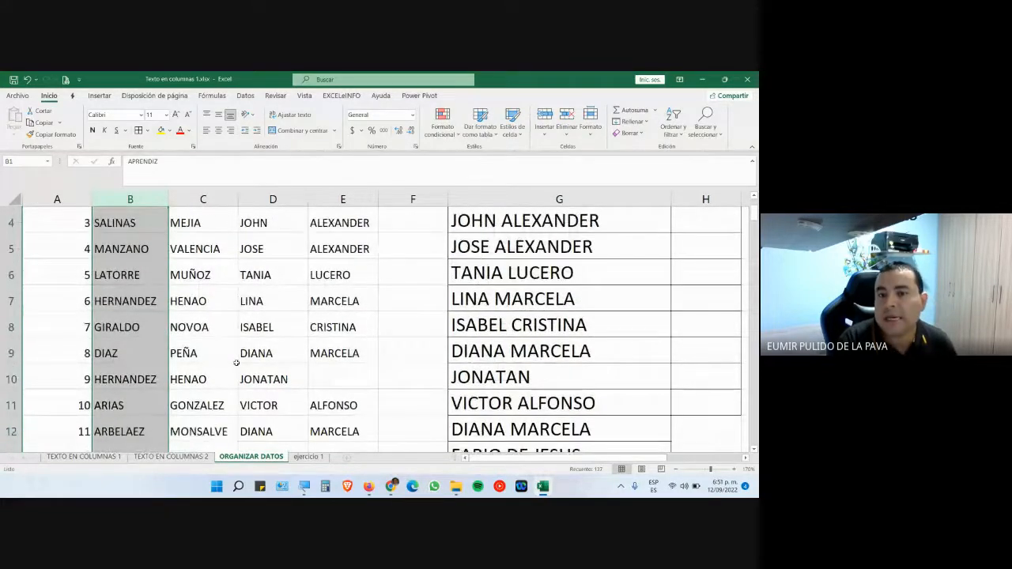
{"action": "scroll", "coordinate": [236, 365], "scroll_direction": "down", "scroll_amount": 4}
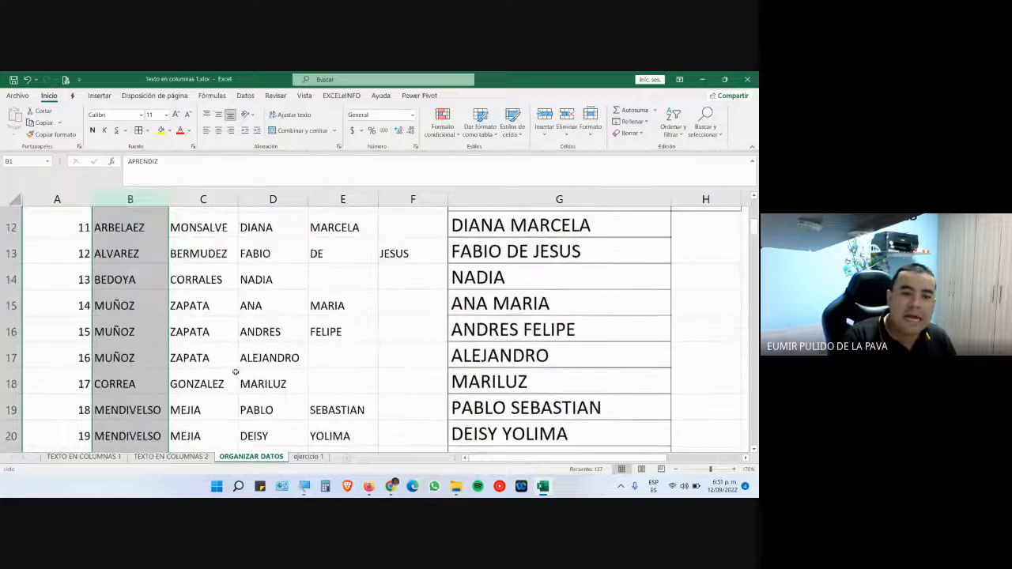
{"action": "scroll", "coordinate": [236, 371], "scroll_direction": "down", "scroll_amount": 4}
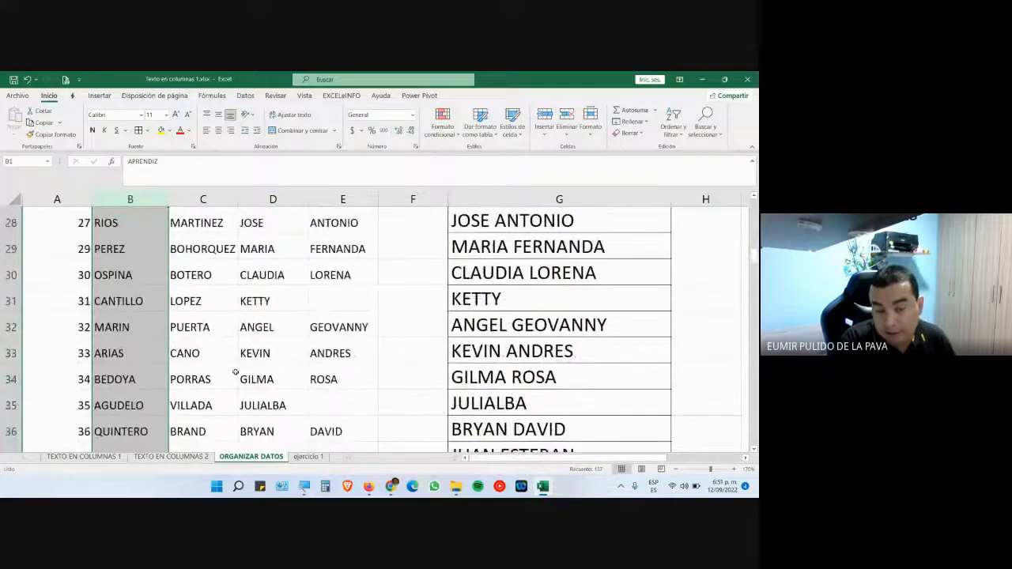
{"action": "scroll", "coordinate": [235, 373], "scroll_direction": "down", "scroll_amount": 4}
{"action": "scroll", "coordinate": [243, 379], "scroll_direction": "up", "scroll_amount": 13}
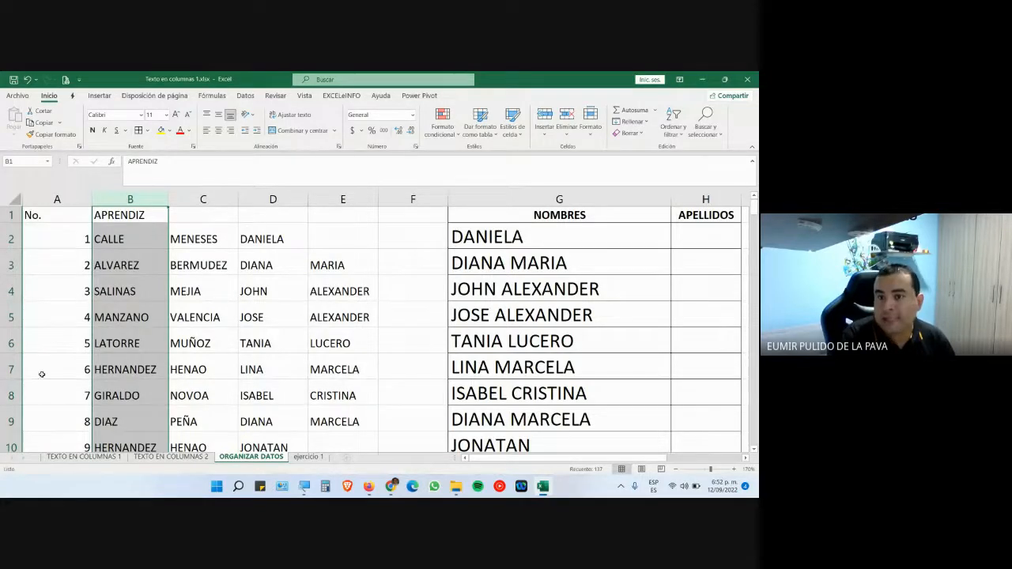
{"action": "left_click_drag", "start_coordinate": [674, 195], "coordinate": [658, 195]}
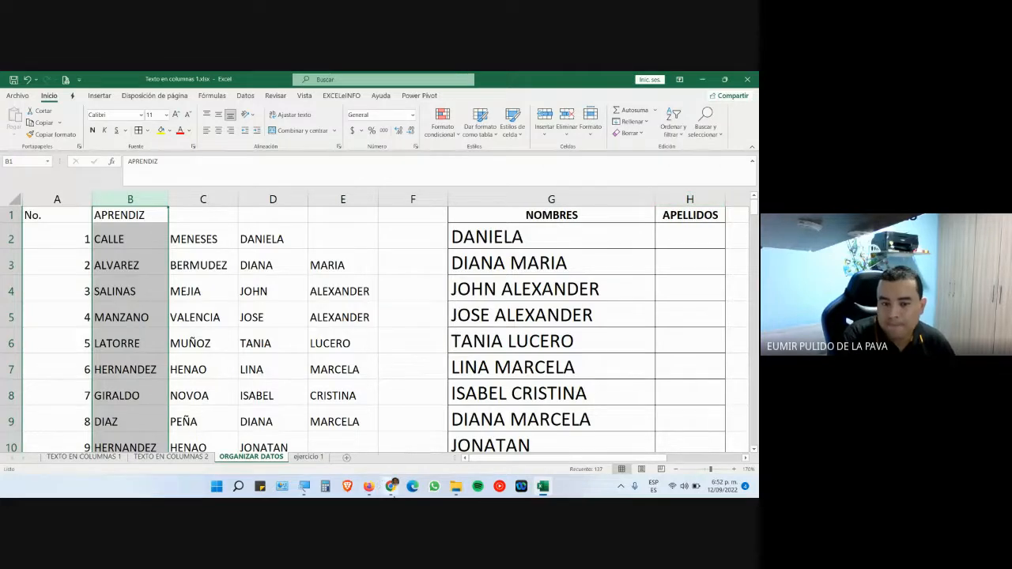
{"action": "left_click", "coordinate": [359, 447]}
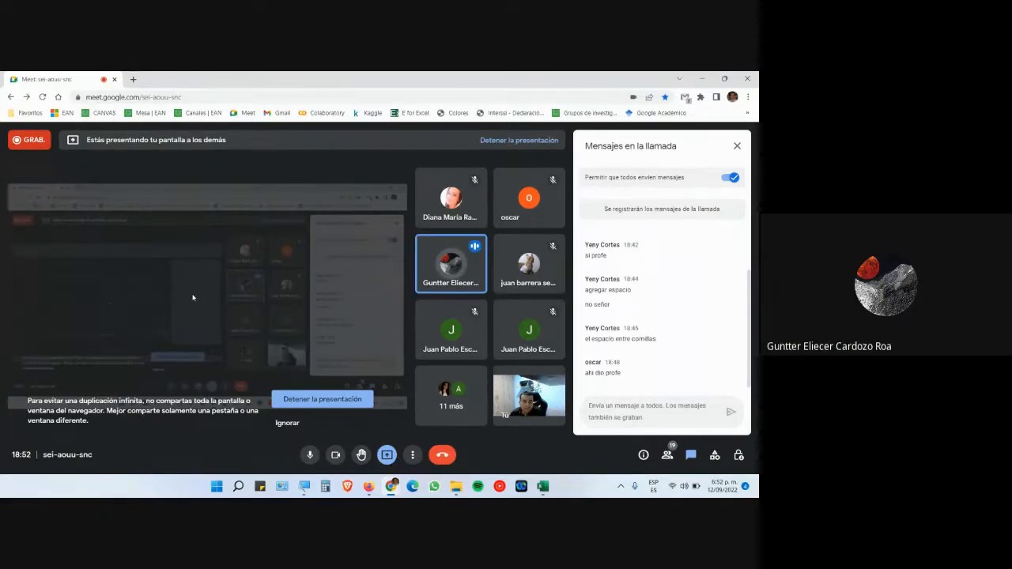
- Return to Excel and widen the APELLIDOS column to match NOMBRES
{"action": "mouse_move", "coordinate": [542, 486]}
{"action": "left_click", "coordinate": [543, 427]}
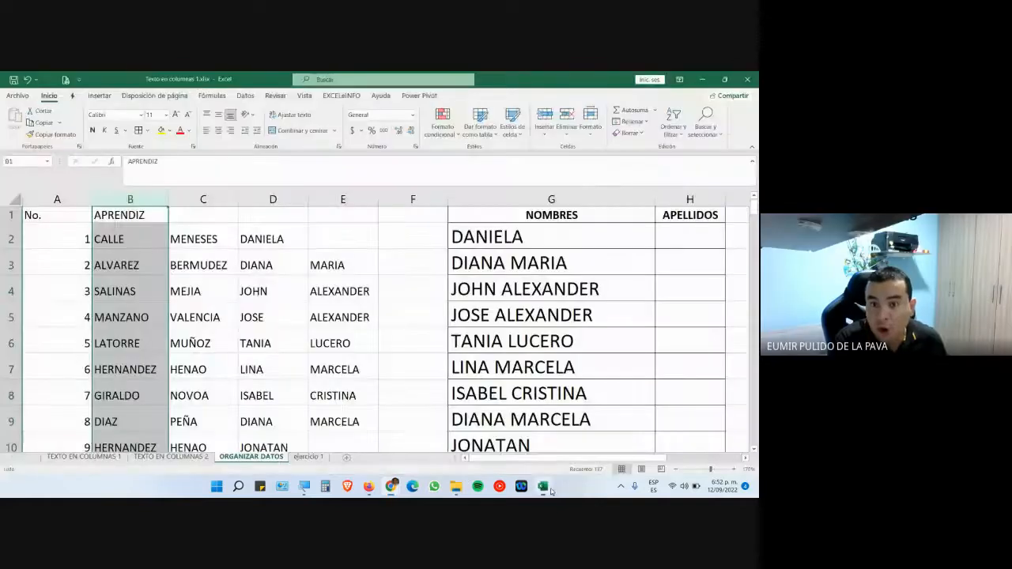
{"action": "left_click", "coordinate": [676, 243]}
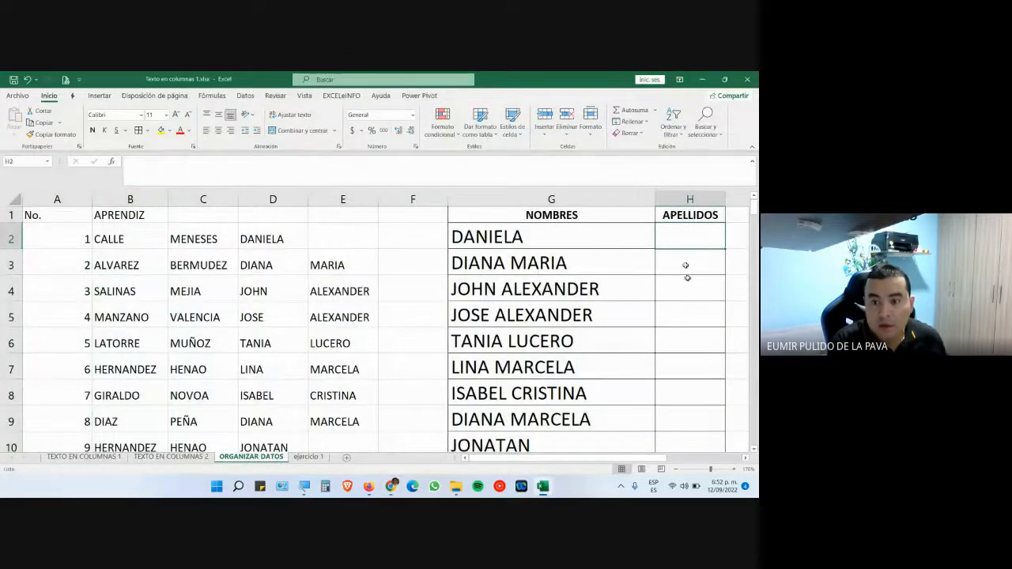
{"action": "scroll", "coordinate": [746, 462], "scroll_direction": "right", "scroll_amount": 5}
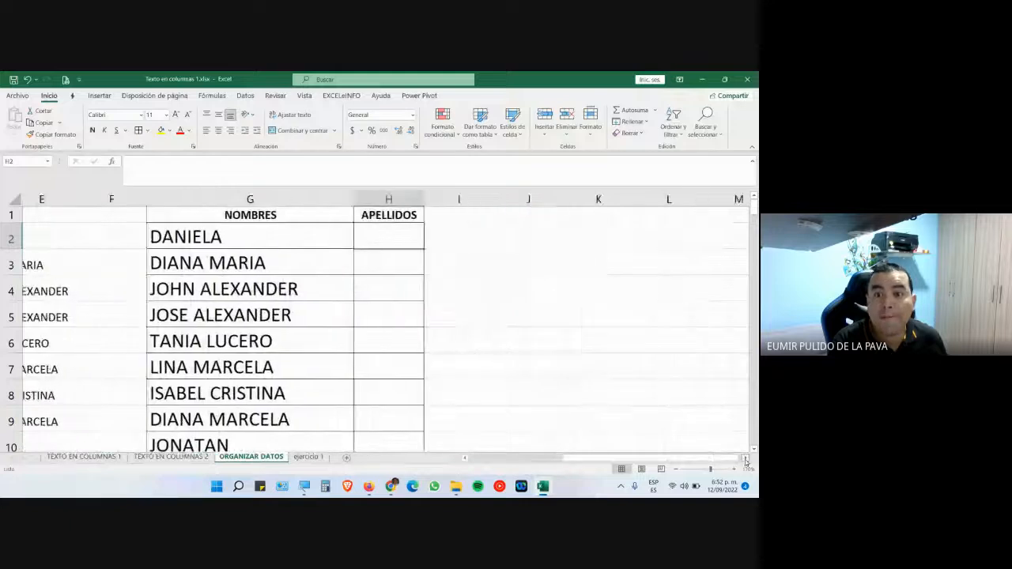
{"action": "left_click", "coordinate": [270, 225]}
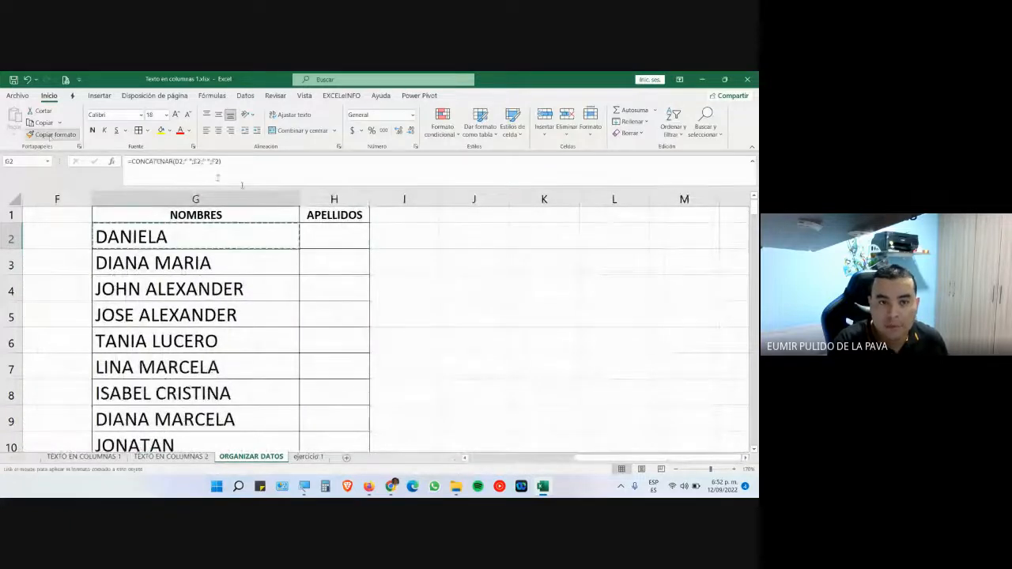
{"action": "left_click", "coordinate": [318, 231]}
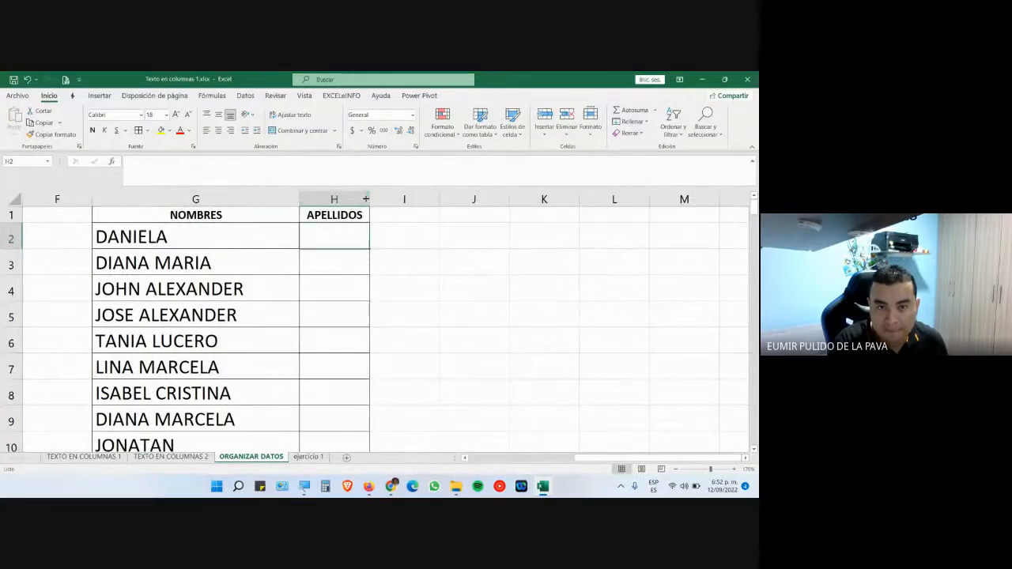
{"action": "left_click_drag", "start_coordinate": [369, 199], "coordinate": [551, 200]}
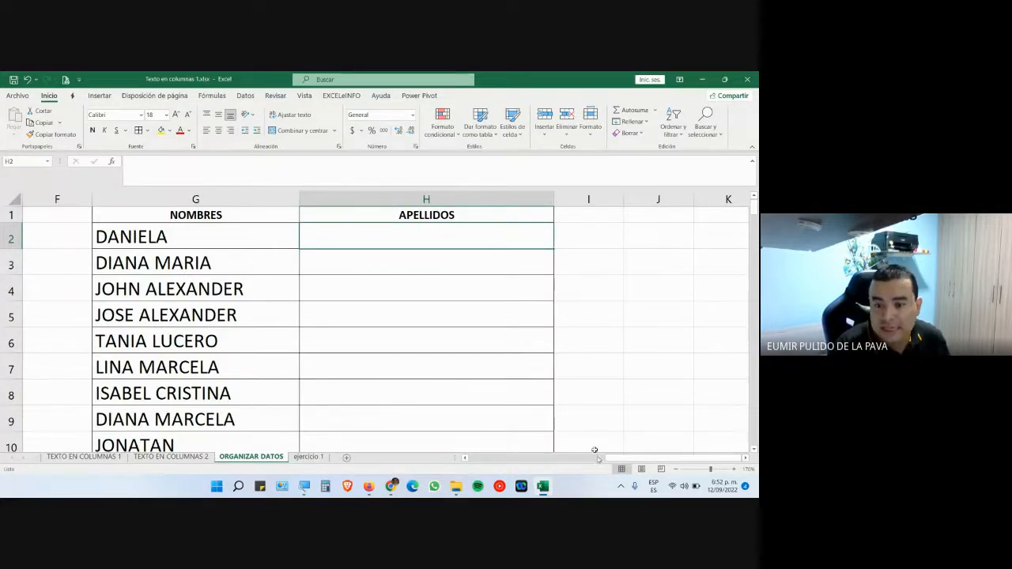
{"action": "left_click_drag", "start_coordinate": [642, 462], "coordinate": [484, 471]}
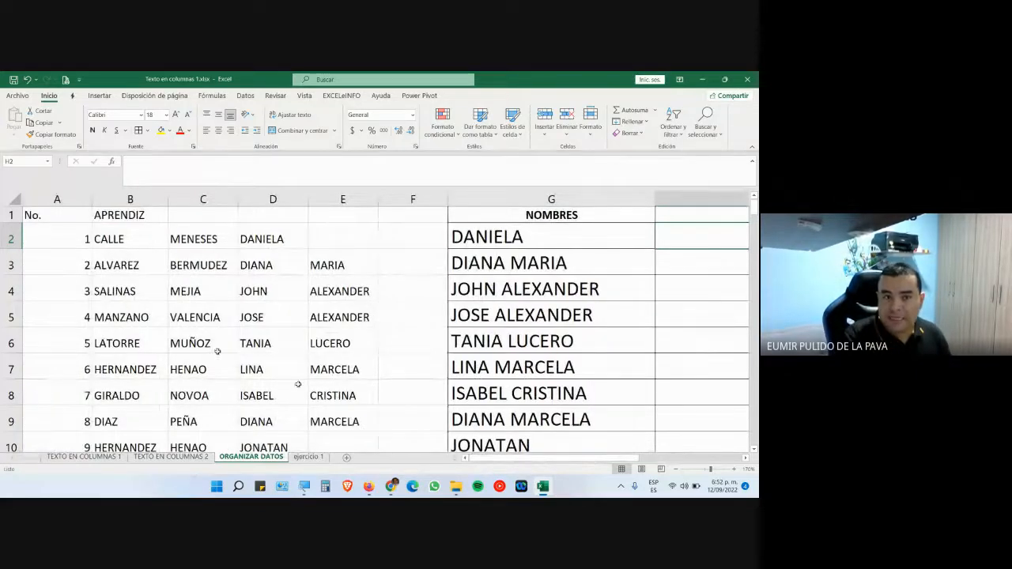
- Review G2's CONCATENAR formula, then start a new formula with = in H2
{"action": "left_click", "coordinate": [116, 199]}
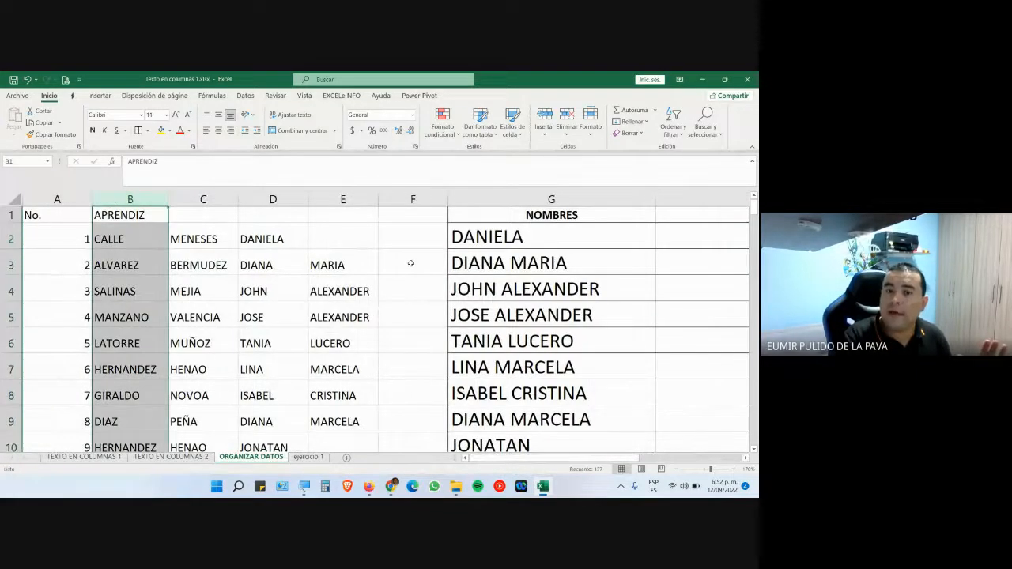
{"action": "left_click", "coordinate": [522, 239]}
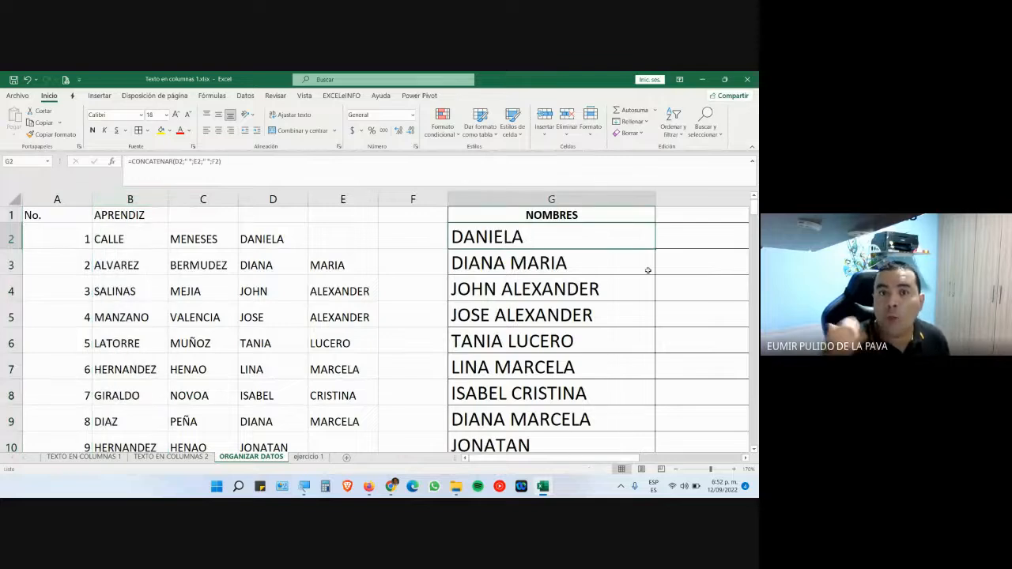
{"action": "key", "text": "Right"}
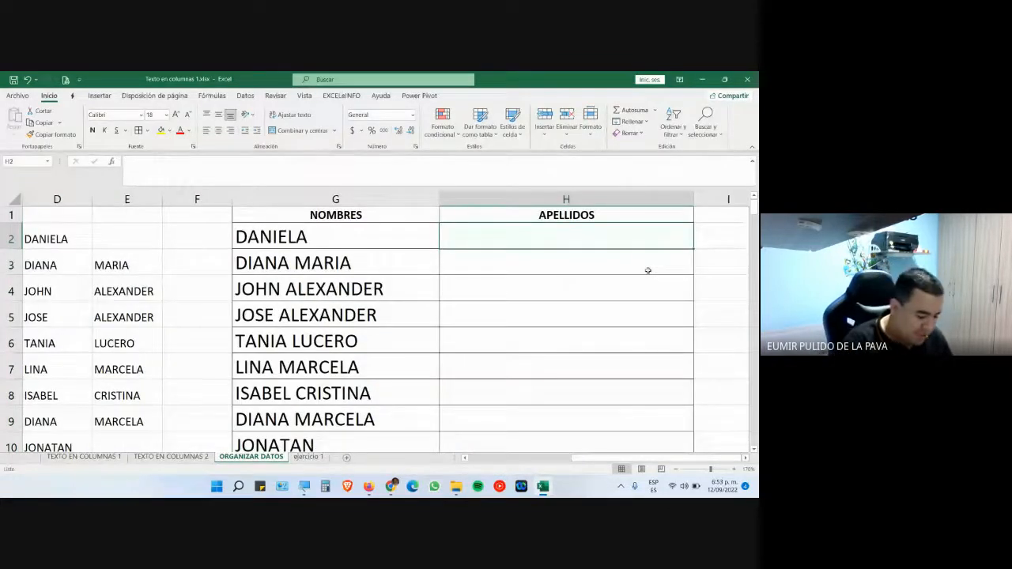
{"action": "type", "text": "="}
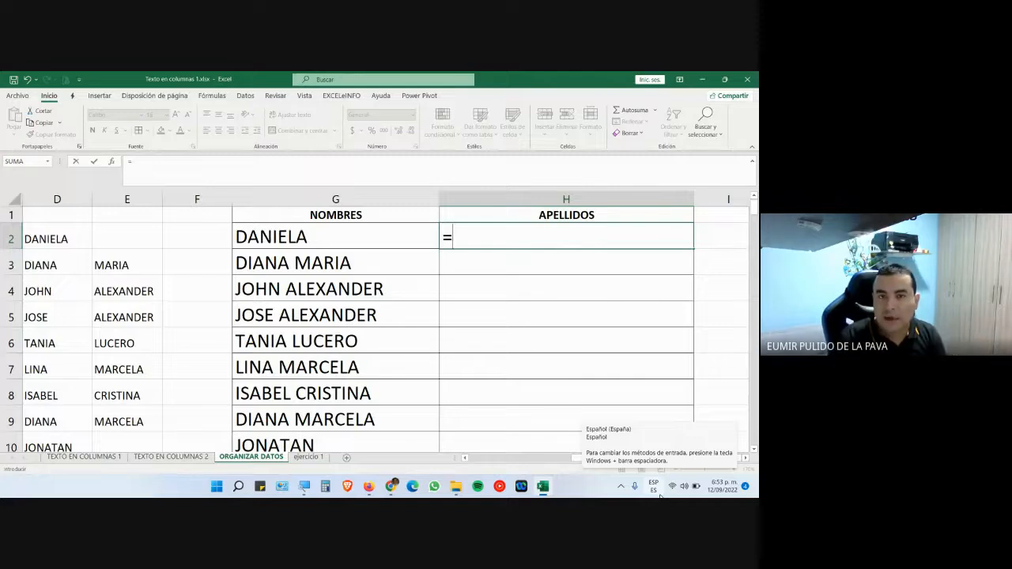
{"action": "key", "text": "Escape"}
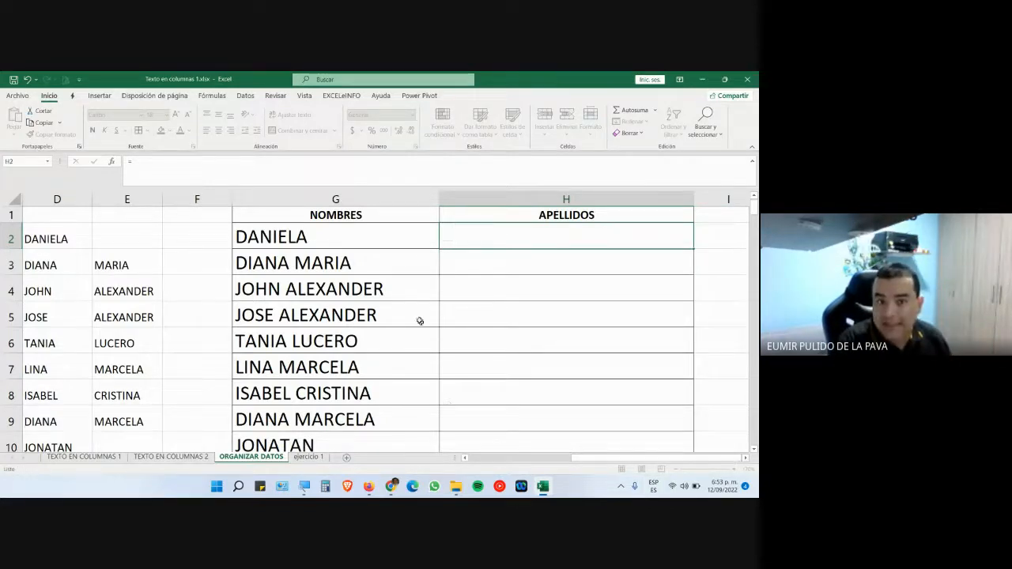
{"action": "double_click", "coordinate": [375, 248]}
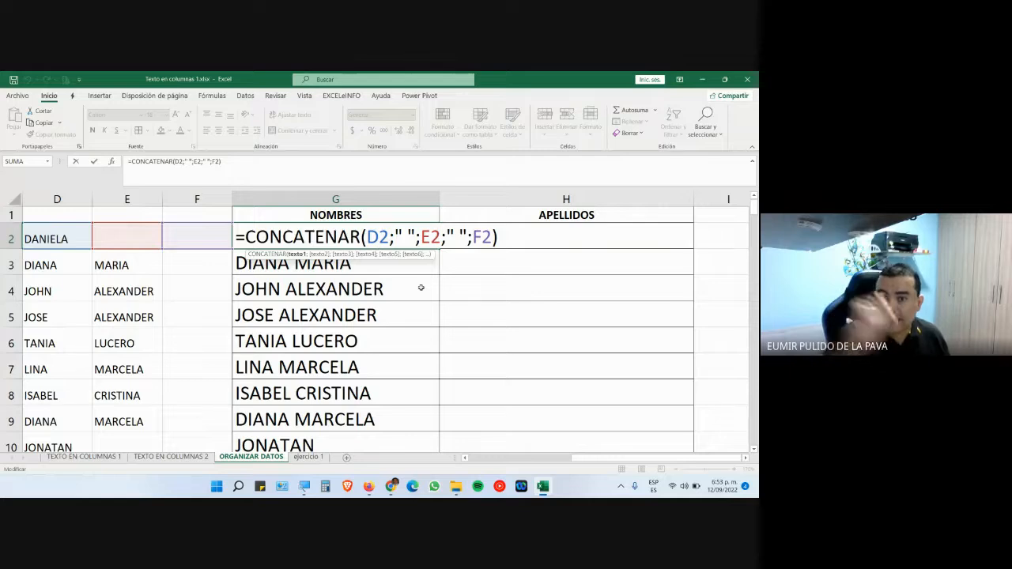
{"action": "key", "text": "Escape"}
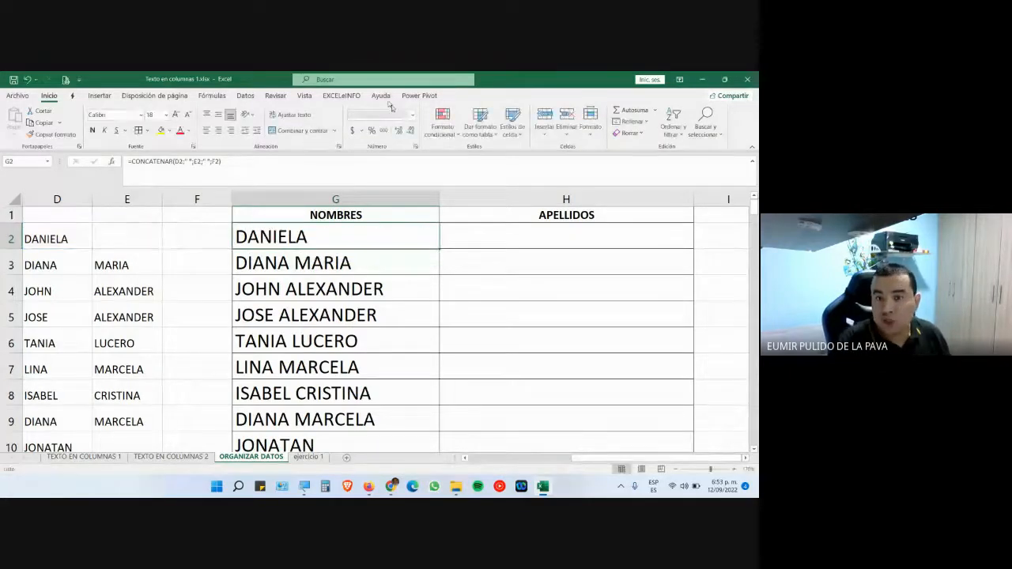
{"action": "left_click", "coordinate": [463, 226]}
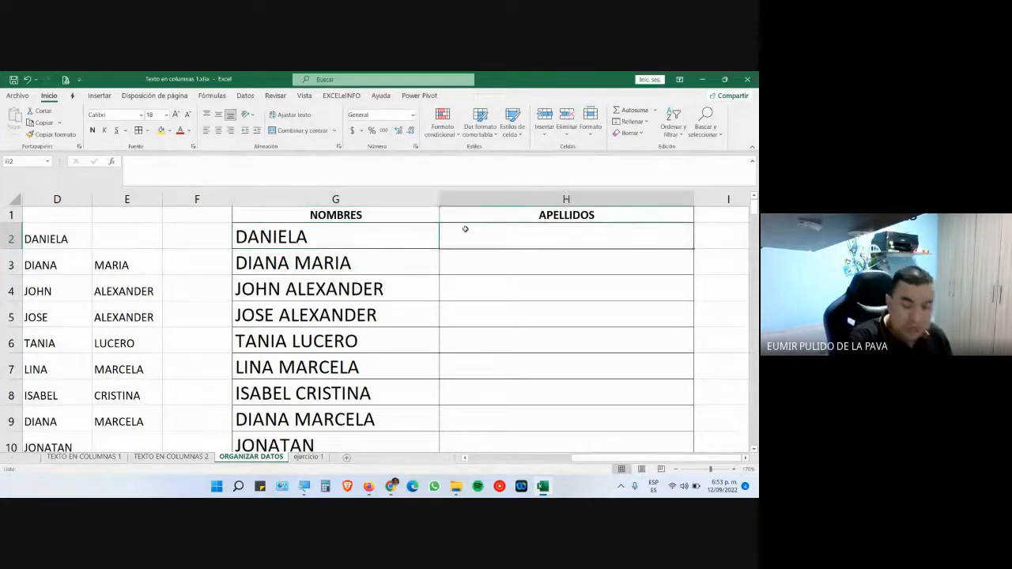
{"action": "type", "text": "="}
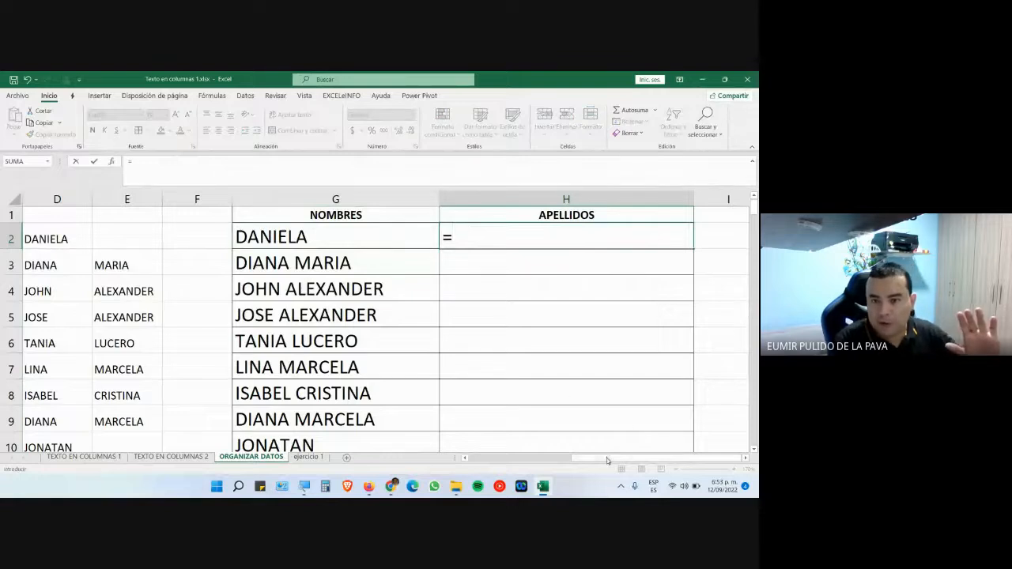
- Complete H2 as =B2&" "&C2, then open ANEXO 5.xlsx from the PAGO 8 folder
{"action": "scroll", "coordinate": [598, 443], "scroll_direction": "left", "scroll_amount": 5}
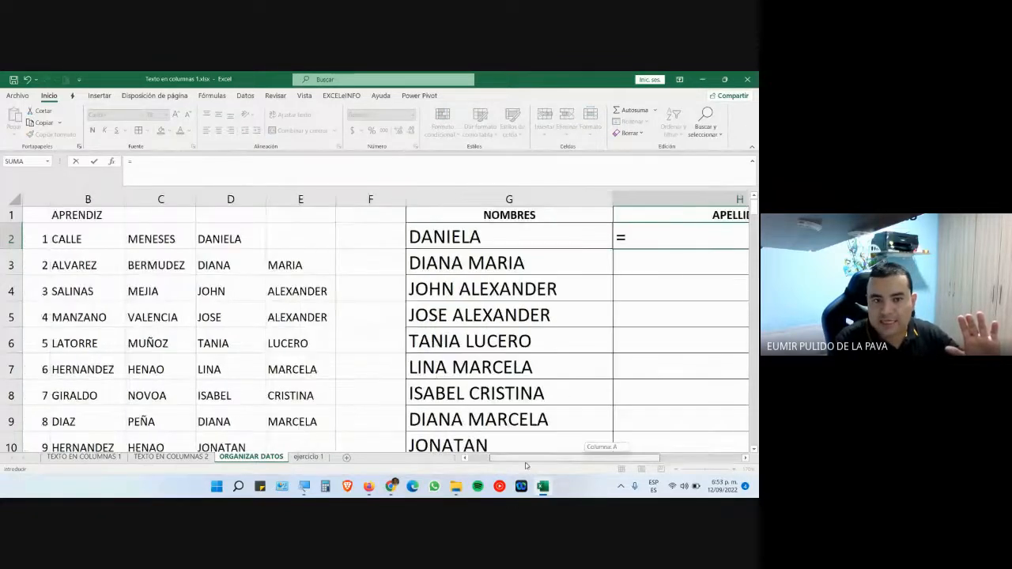
{"action": "left_click", "coordinate": [114, 245]}
{"action": "scroll", "coordinate": [528, 461], "scroll_direction": "right", "scroll_amount": 3}
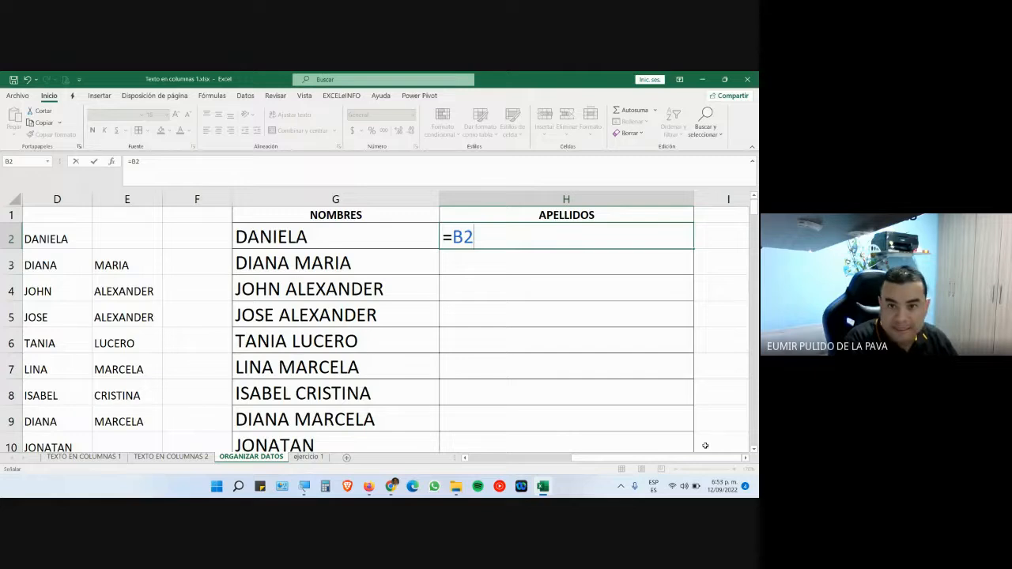
{"action": "type", "text": "&"}
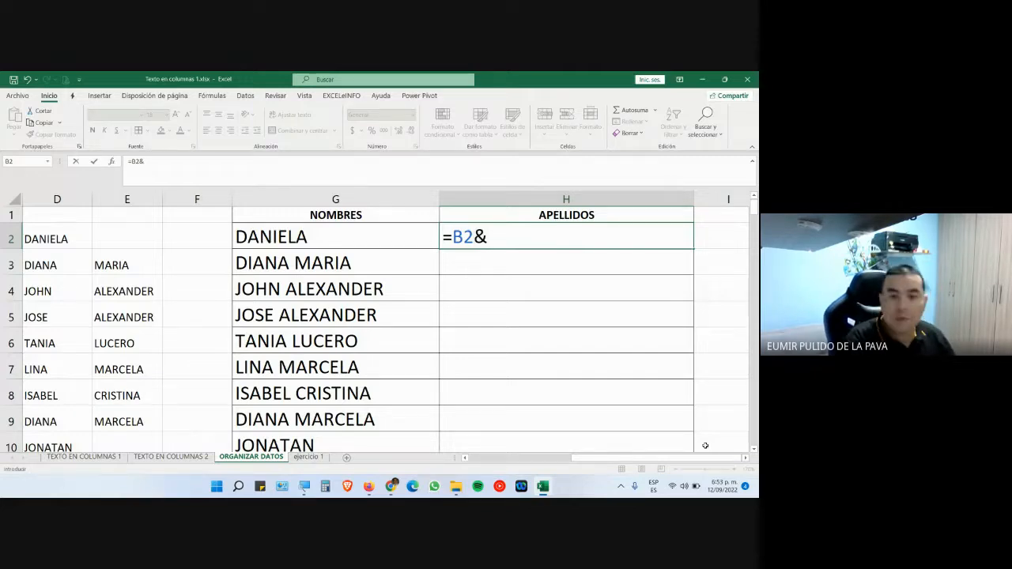
{"action": "type", "text": "\" \""}
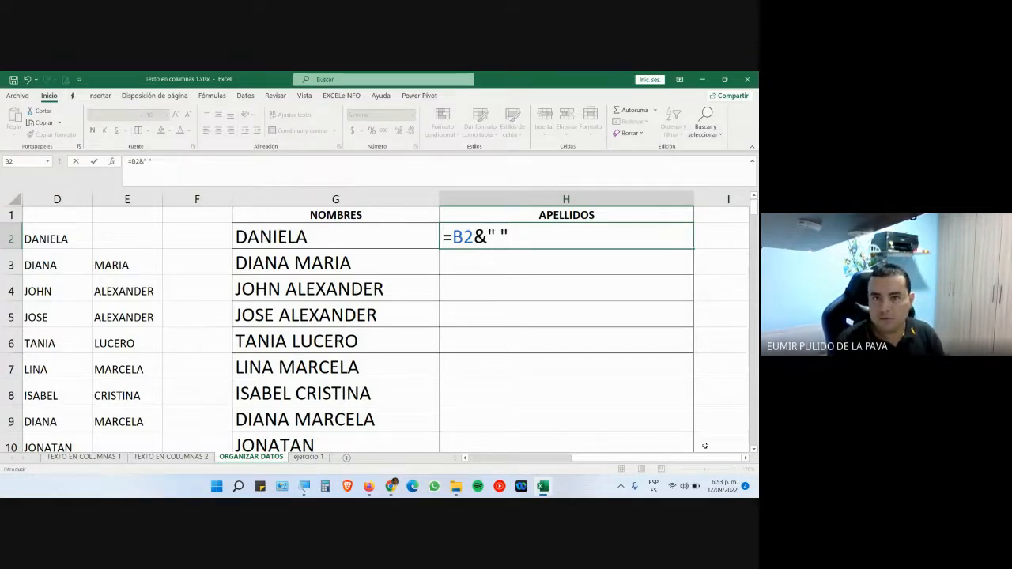
{"action": "type", "text": "&"}
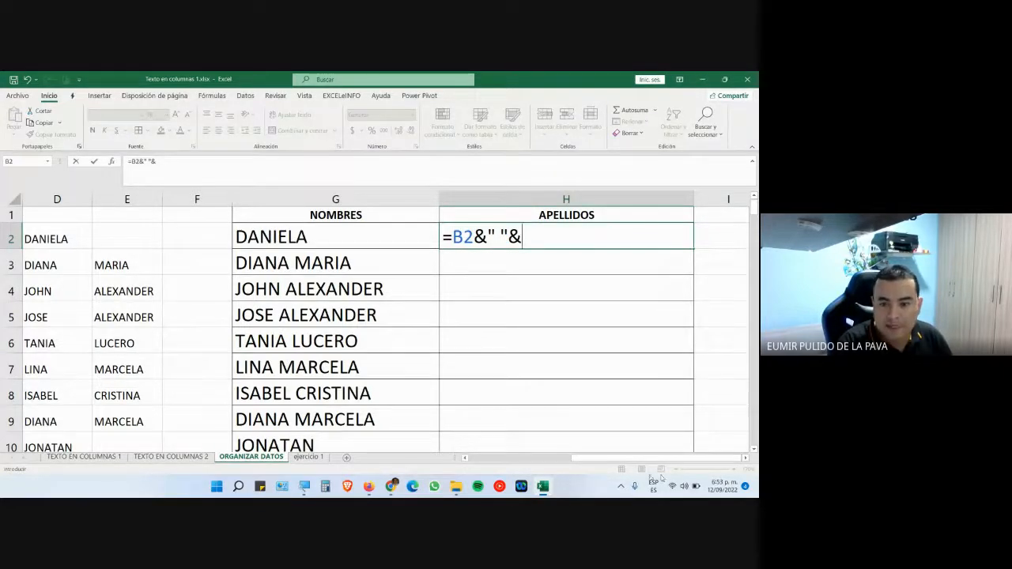
{"action": "left_click_drag", "start_coordinate": [616, 459], "coordinate": [614, 462]}
{"action": "scroll", "coordinate": [520, 448], "scroll_direction": "left", "scroll_amount": 1}
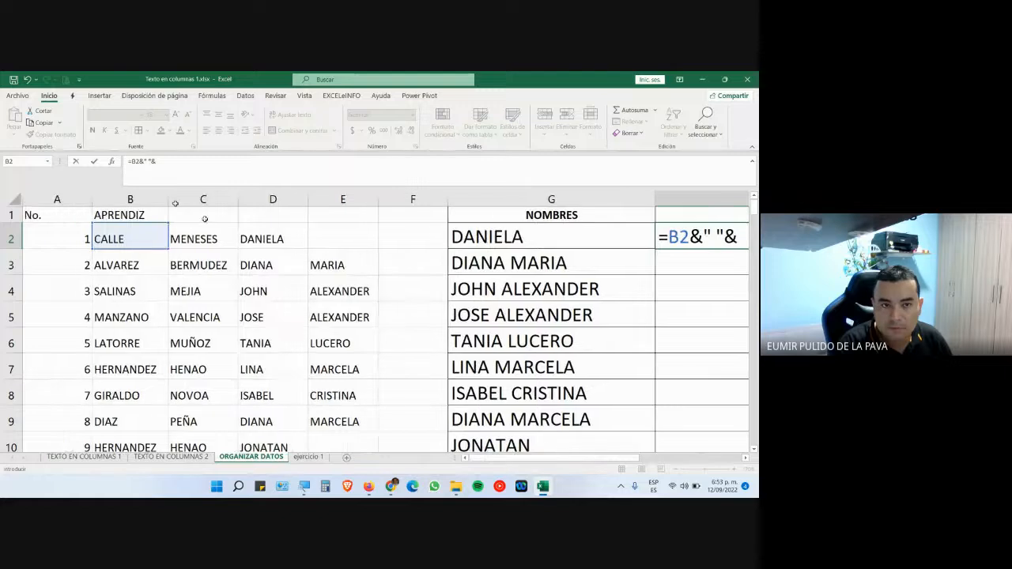
{"action": "left_click", "coordinate": [203, 233]}
{"action": "scroll", "coordinate": [581, 464], "scroll_direction": "right", "scroll_amount": 3}
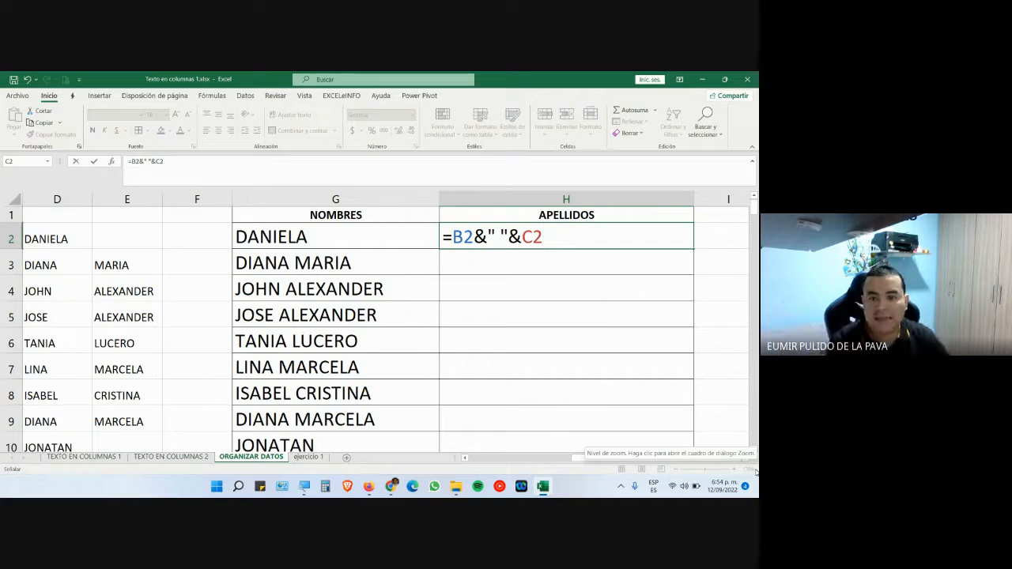
{"action": "key", "text": "Return"}
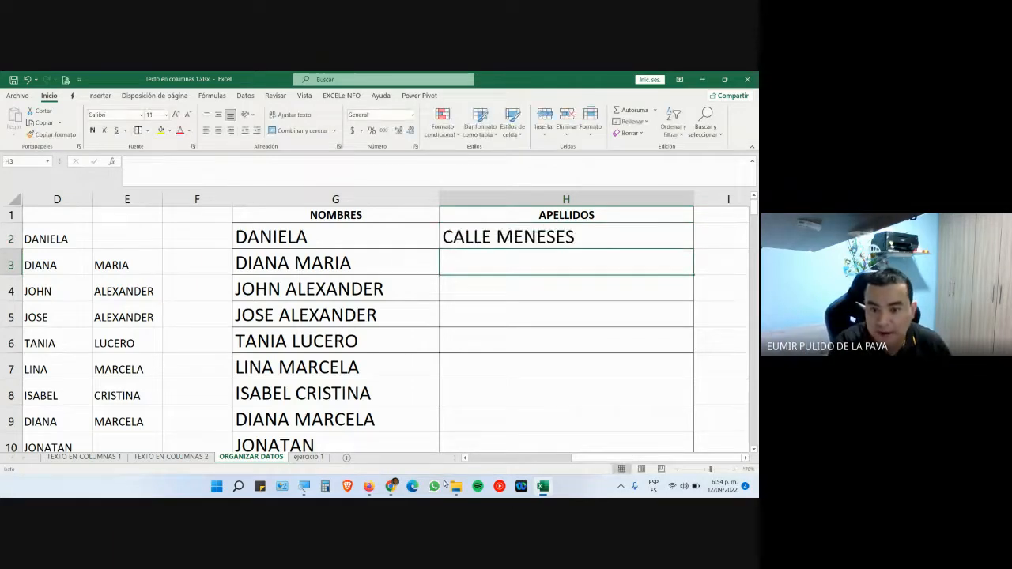
{"action": "left_click", "coordinate": [456, 485]}
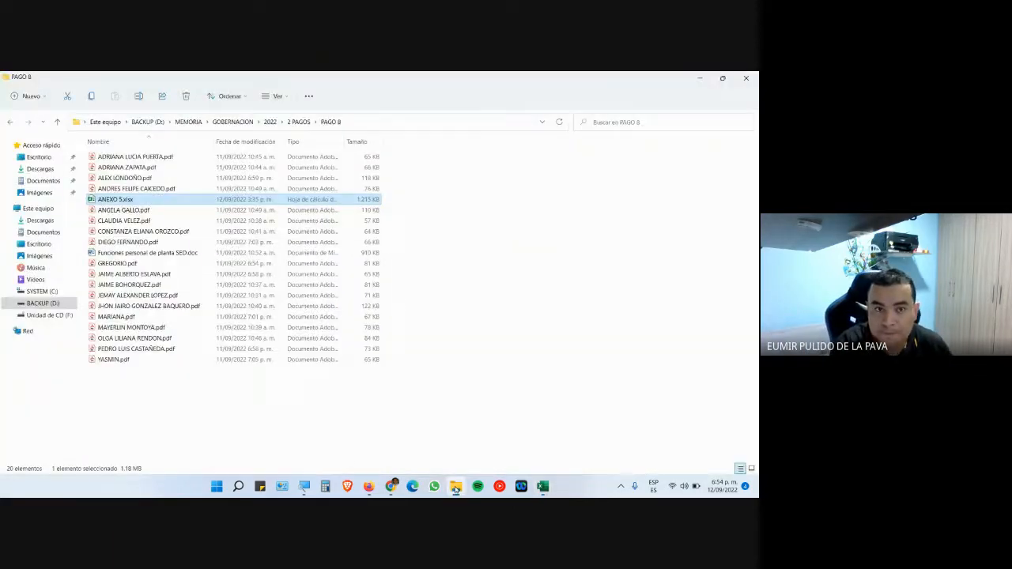
{"action": "double_click", "coordinate": [123, 201]}
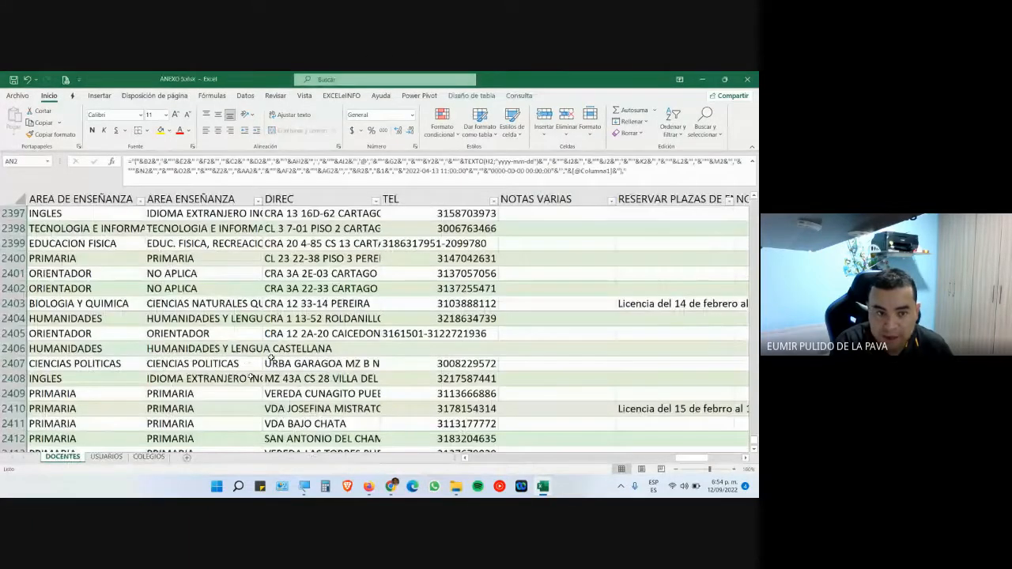
- Go to the USUARIOS sheet and open G2384's formula for editing under screen magnification
{"action": "left_click", "coordinate": [107, 459]}
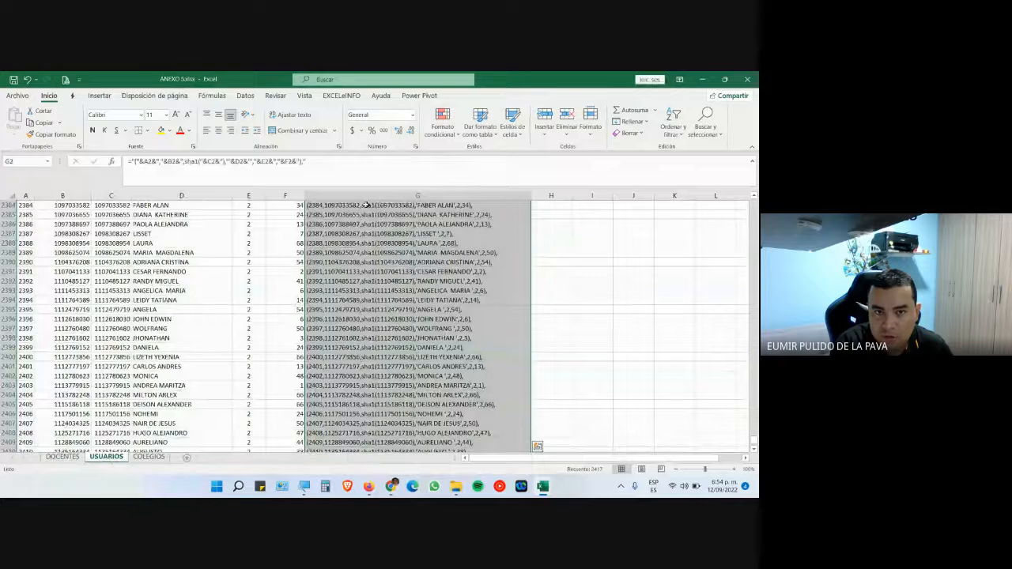
{"action": "double_click", "coordinate": [366, 206]}
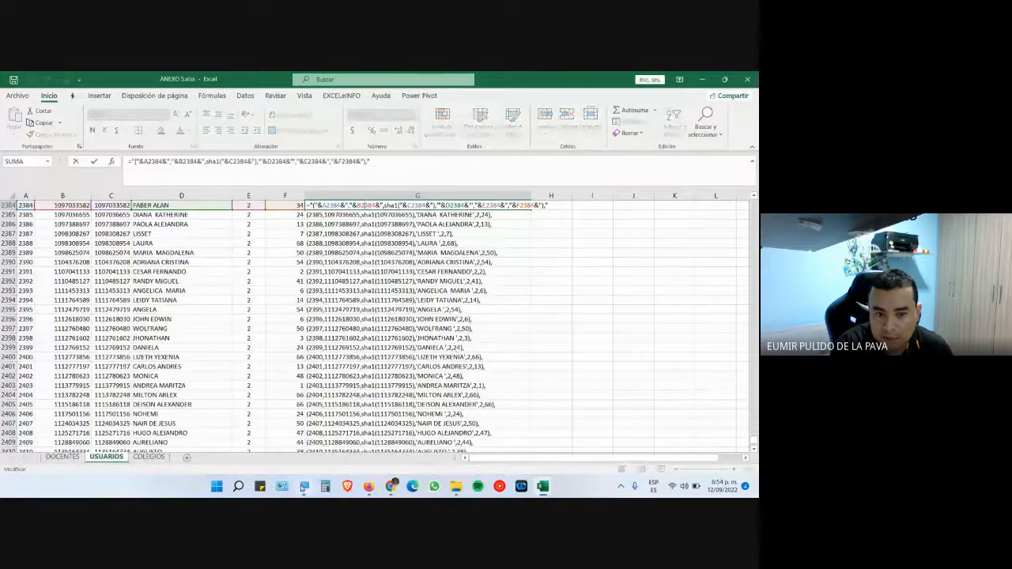
{"action": "left_click", "coordinate": [303, 487]}
{"action": "left_click", "coordinate": [604, 477]}
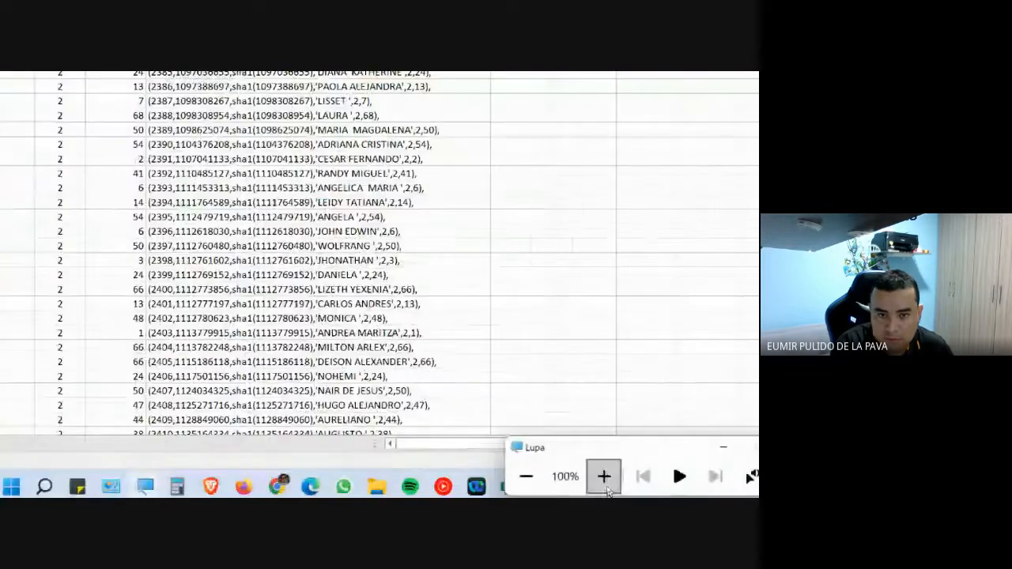
{"action": "scroll", "coordinate": [433, 186], "scroll_direction": "up", "scroll_amount": 6}
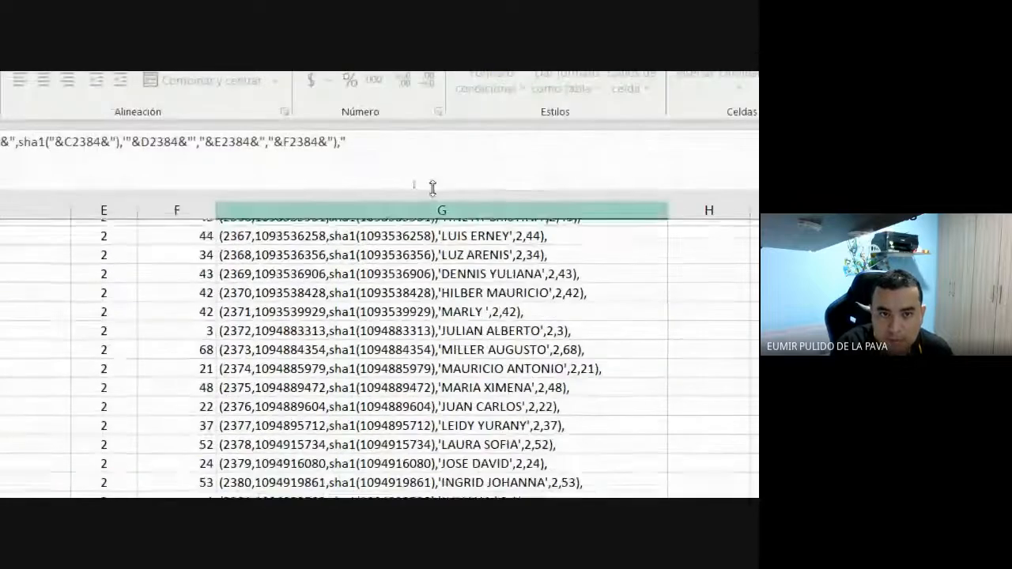
{"action": "scroll", "coordinate": [432, 187], "scroll_direction": "up", "scroll_amount": 3}
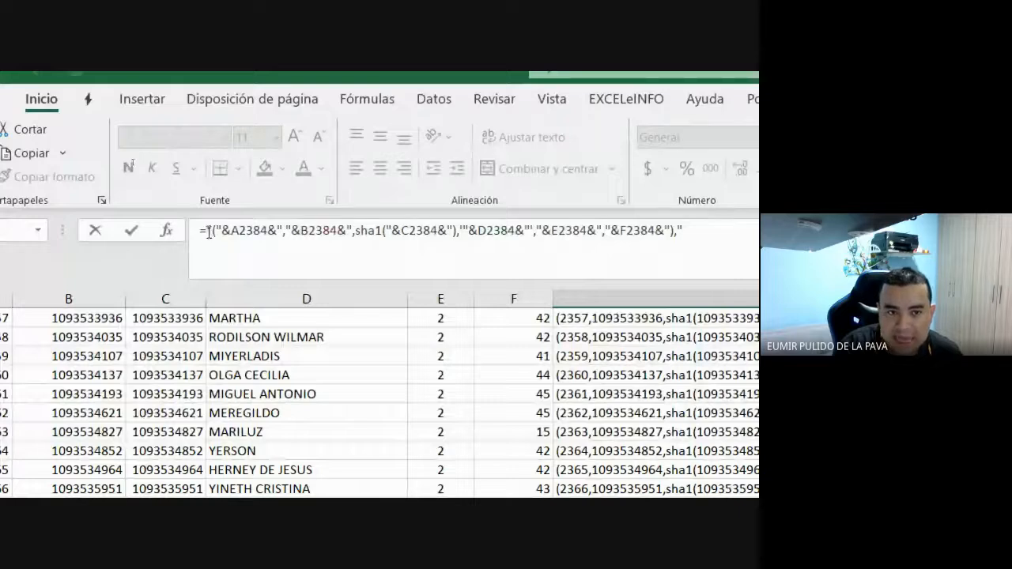
{"action": "left_click", "coordinate": [208, 231]}
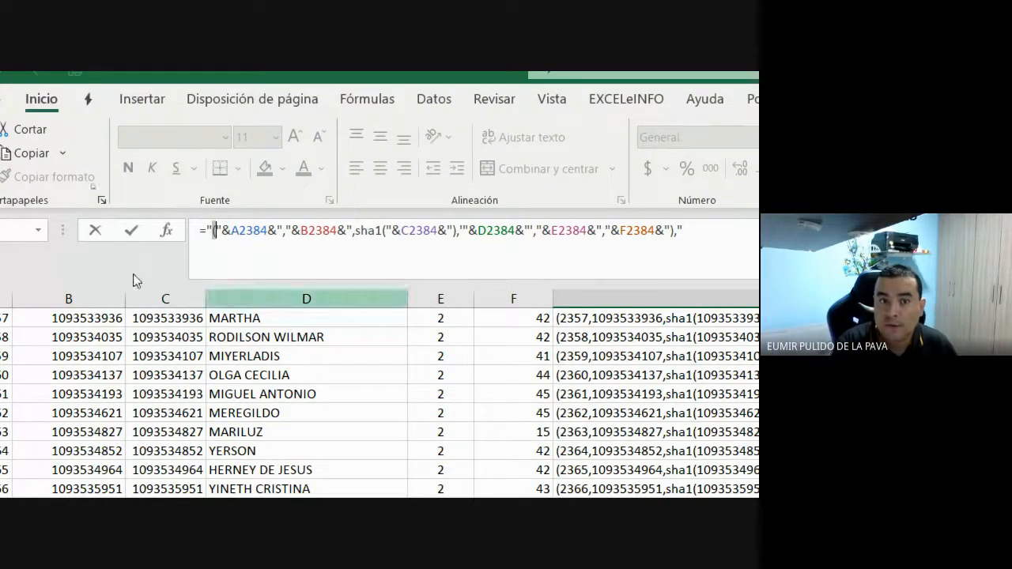
{"action": "left_click", "coordinate": [226, 231]}
{"action": "left_click_drag", "start_coordinate": [233, 232], "coordinate": [262, 237]}
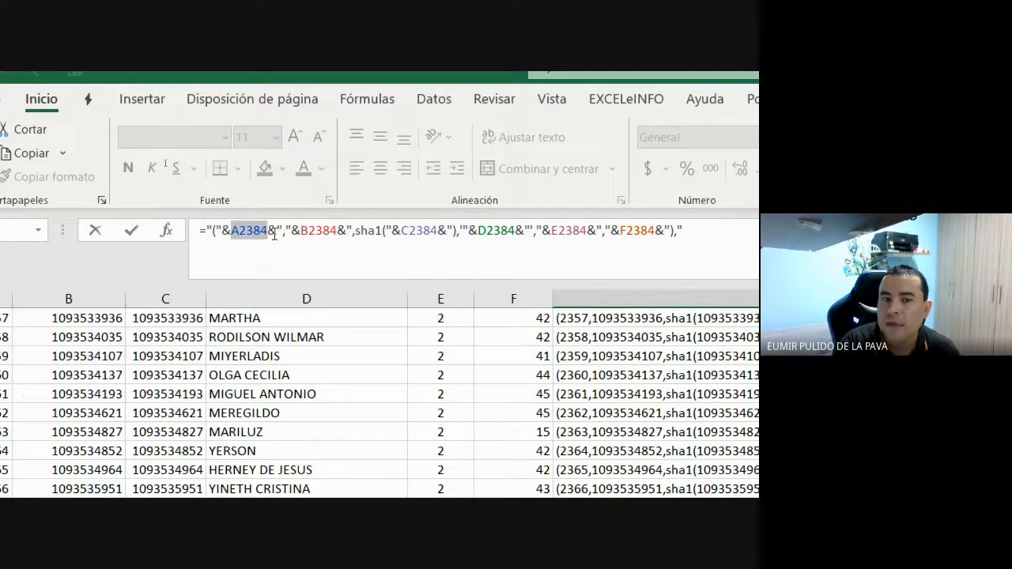
{"action": "left_click", "coordinate": [270, 231]}
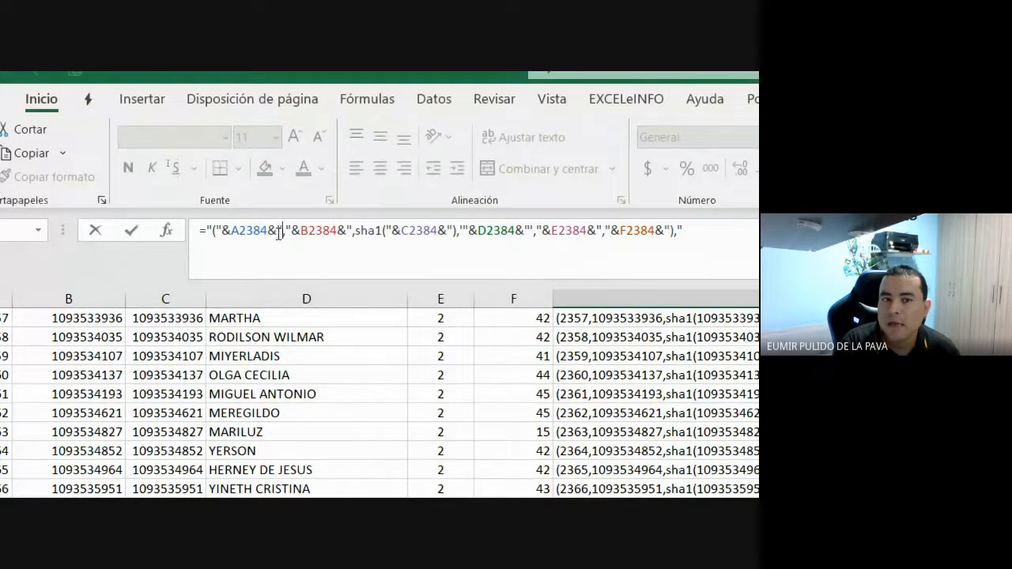
{"action": "left_click_drag", "start_coordinate": [295, 232], "coordinate": [298, 232]}
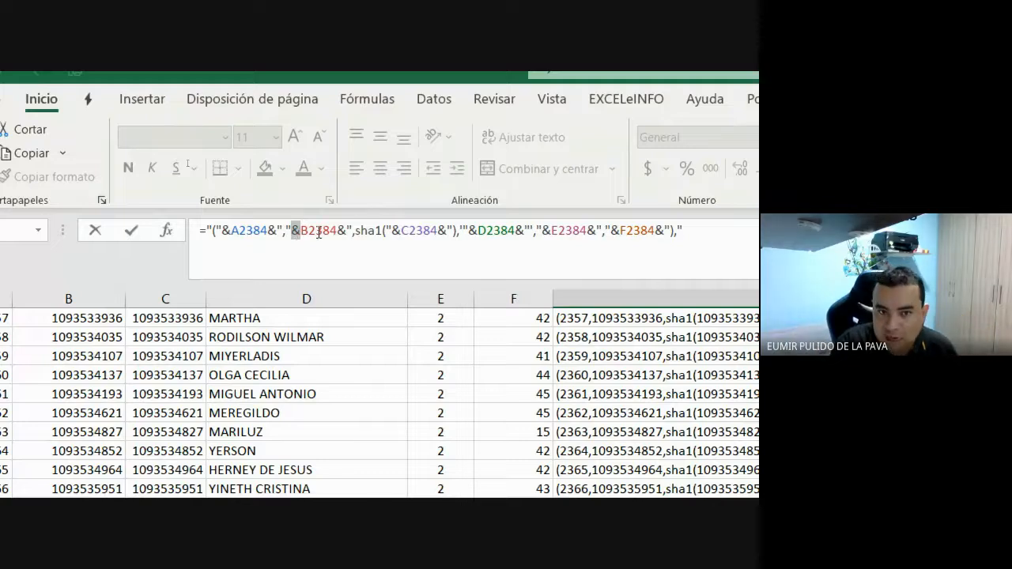
{"action": "left_click", "coordinate": [314, 235]}
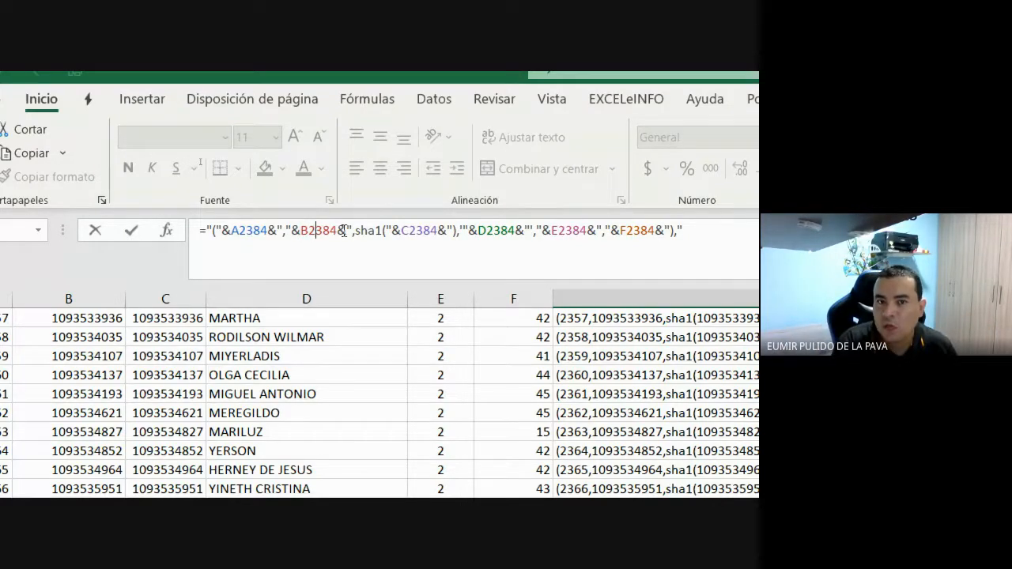
{"action": "left_click_drag", "start_coordinate": [339, 231], "coordinate": [382, 234]}
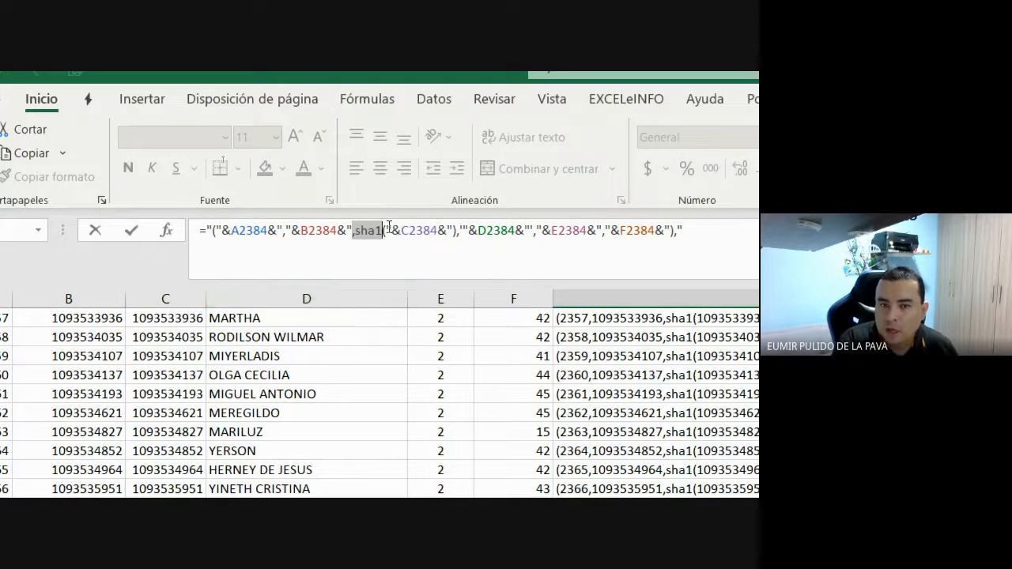
{"action": "left_click", "coordinate": [387, 227]}
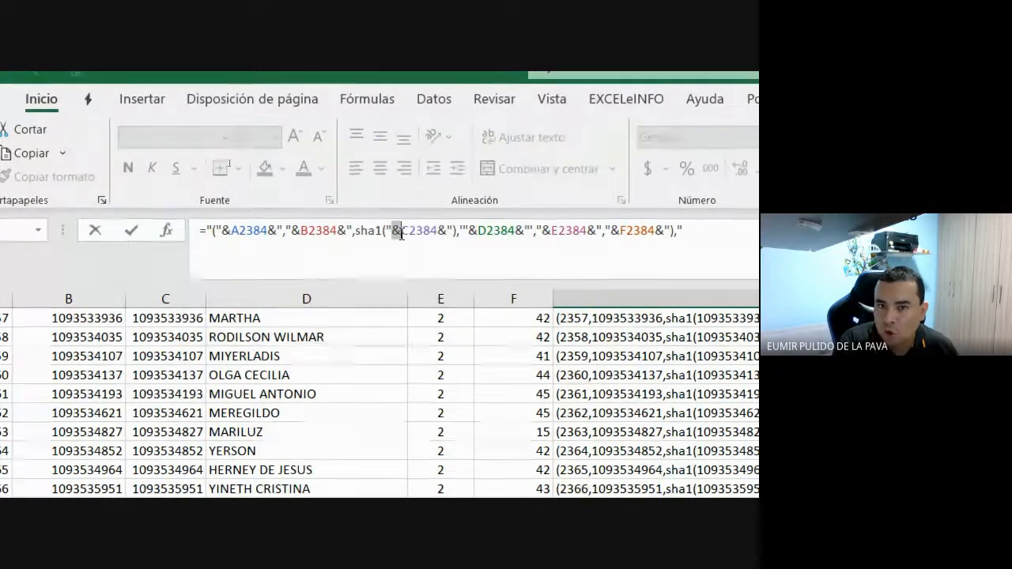
{"action": "left_click_drag", "start_coordinate": [400, 231], "coordinate": [440, 244]}
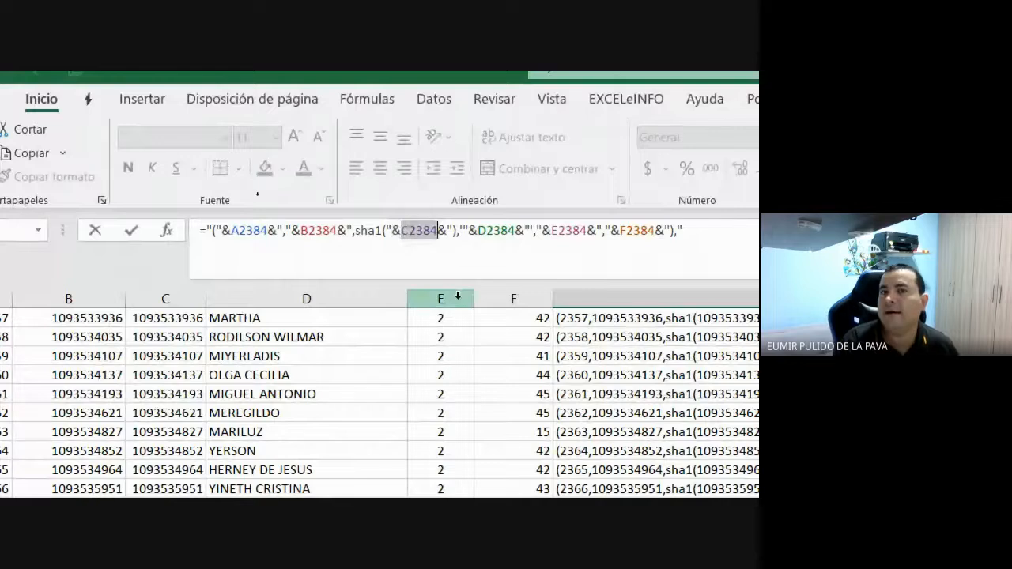
{"action": "left_click_drag", "start_coordinate": [439, 234], "coordinate": [449, 237]}
{"action": "left_click", "coordinate": [455, 230]}
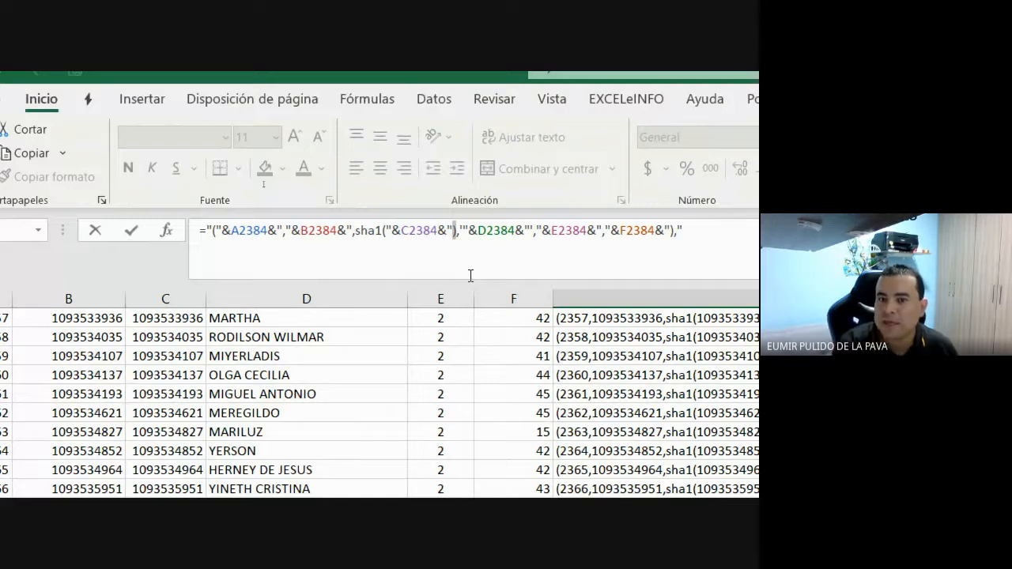
{"action": "type", "text": "),"}
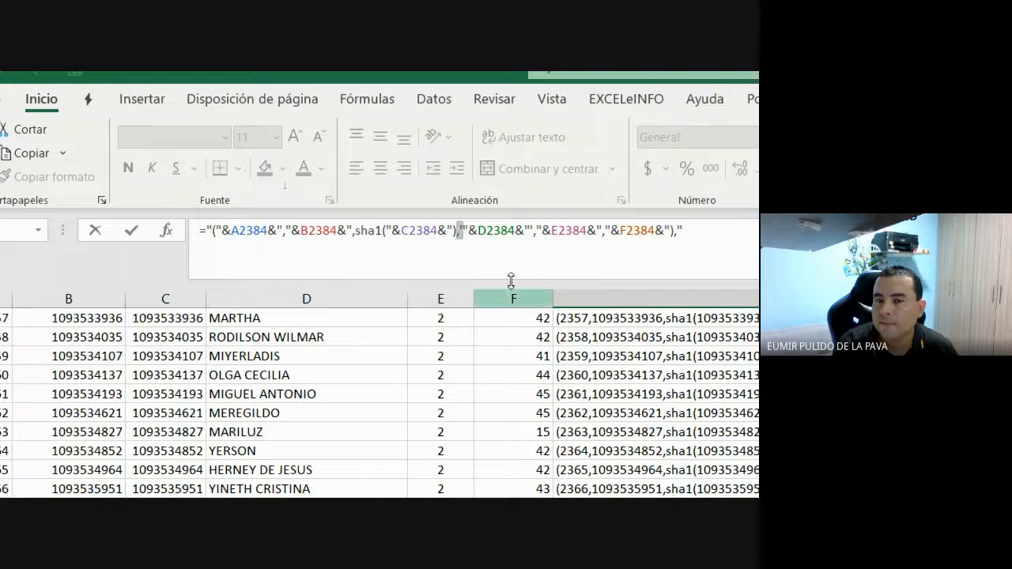
{"action": "type", "text": "'"}
{"action": "left_click_drag", "start_coordinate": [479, 231], "coordinate": [508, 234]}
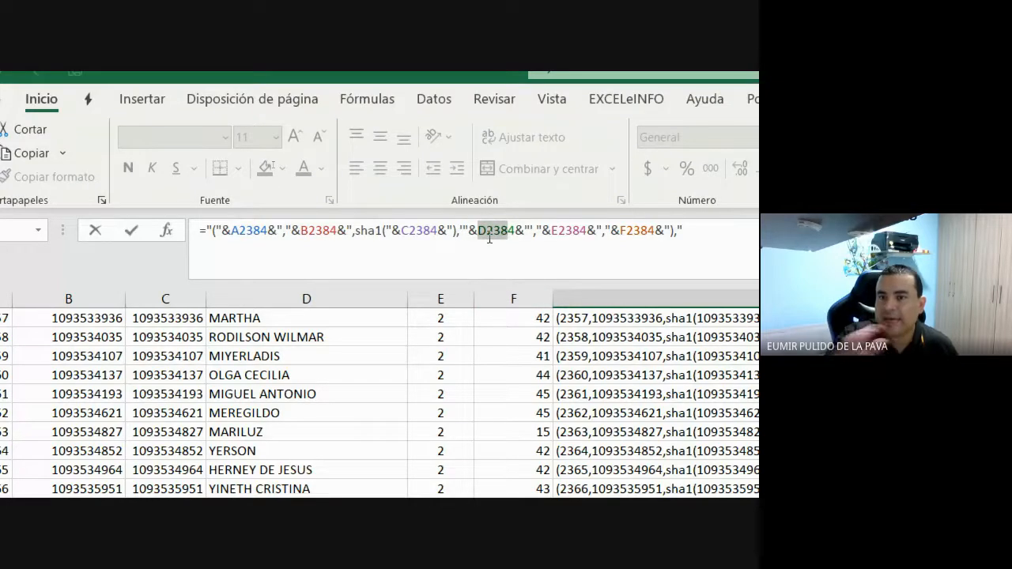
{"action": "key", "text": "Return"}
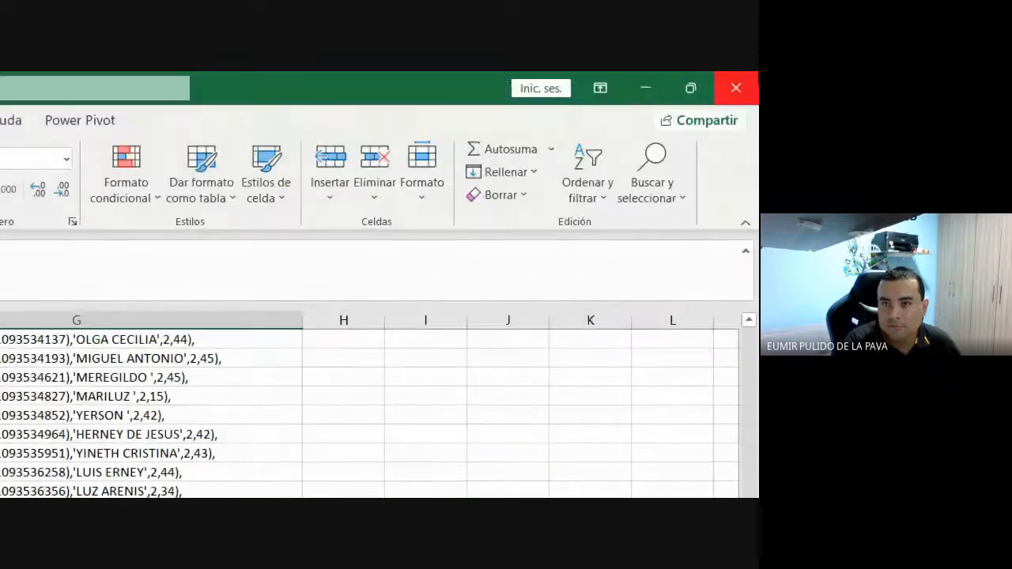
- Close ANEXO 5 without saving and enter =B2&" "&C2 in H2
{"action": "left_click", "coordinate": [735, 88]}
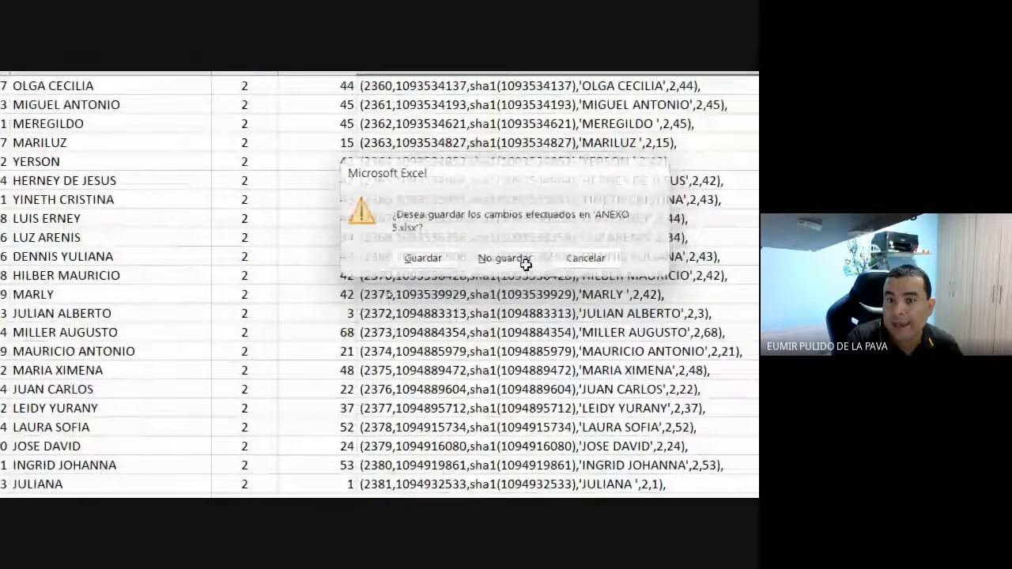
{"action": "left_click", "coordinate": [505, 258]}
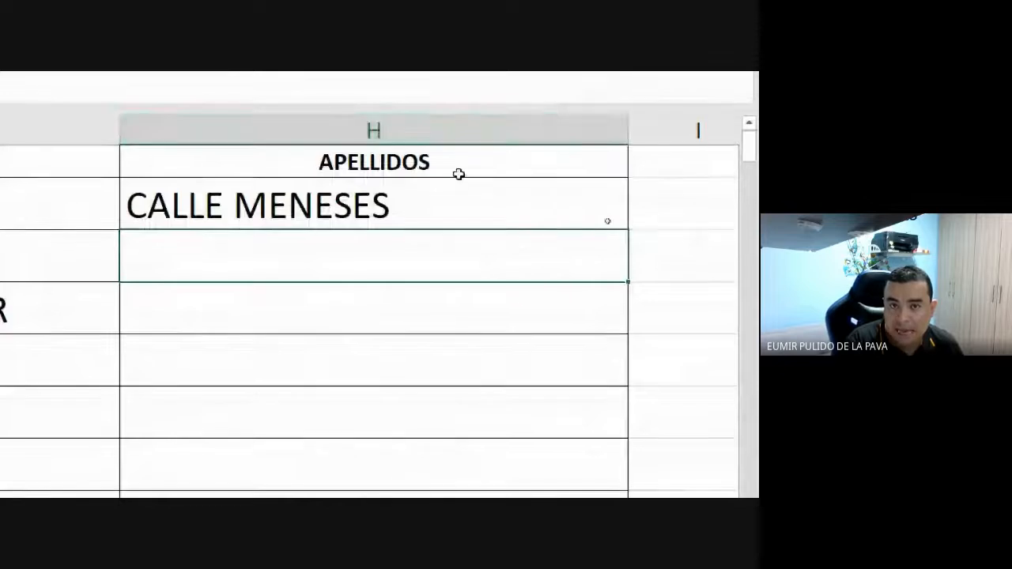
{"action": "left_click", "coordinate": [549, 219]}
{"action": "type", "text": "=B2&\" \"&C2"}
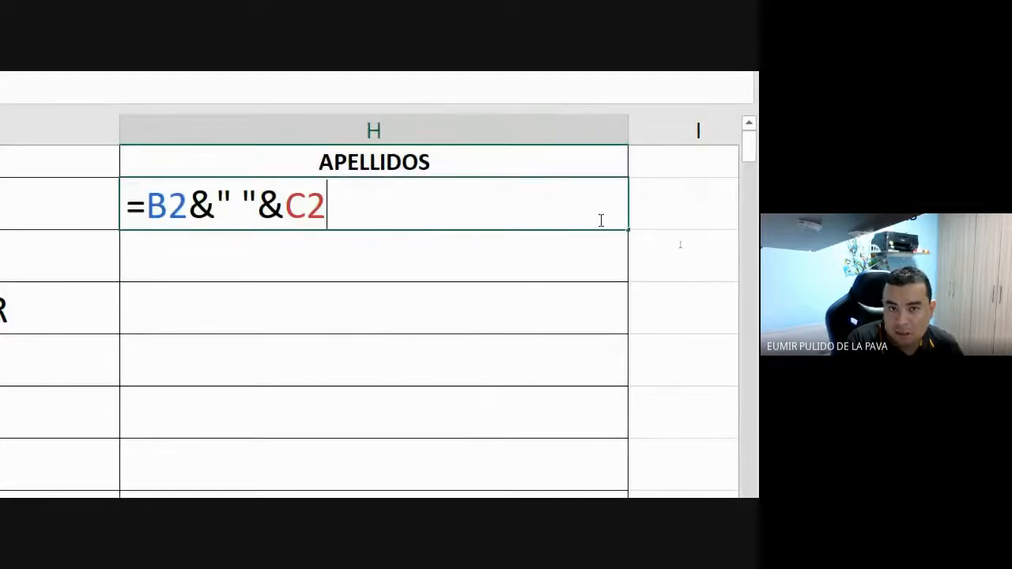
{"action": "left_click", "coordinate": [551, 262]}
- Fill the H2 formula down APELLIDOS, reset magnification, and return to Google Meet
{"action": "left_click", "coordinate": [602, 224]}
{"action": "double_click", "coordinate": [628, 230]}
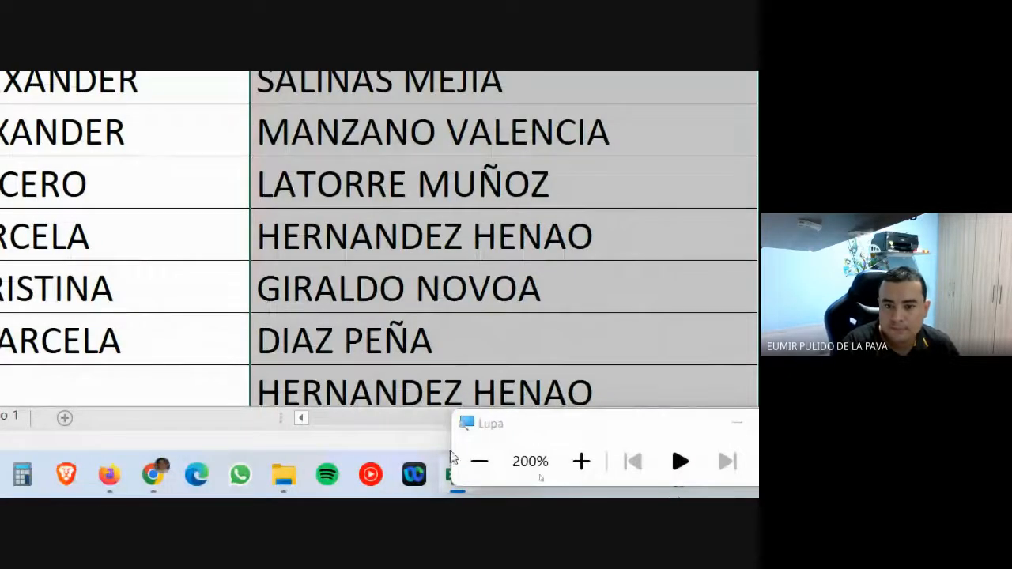
{"action": "left_click", "coordinate": [477, 460]}
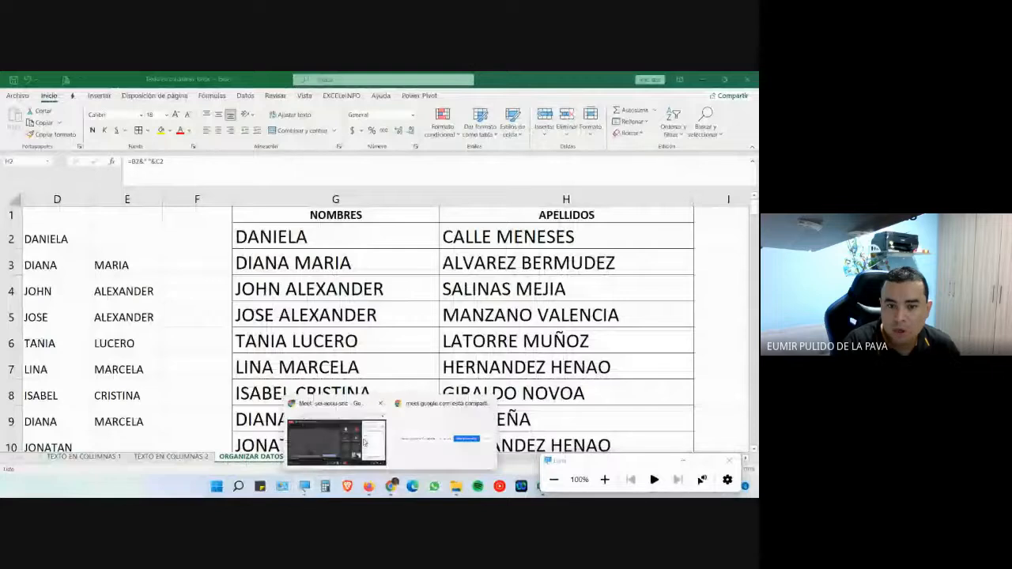
{"action": "left_click", "coordinate": [391, 485]}
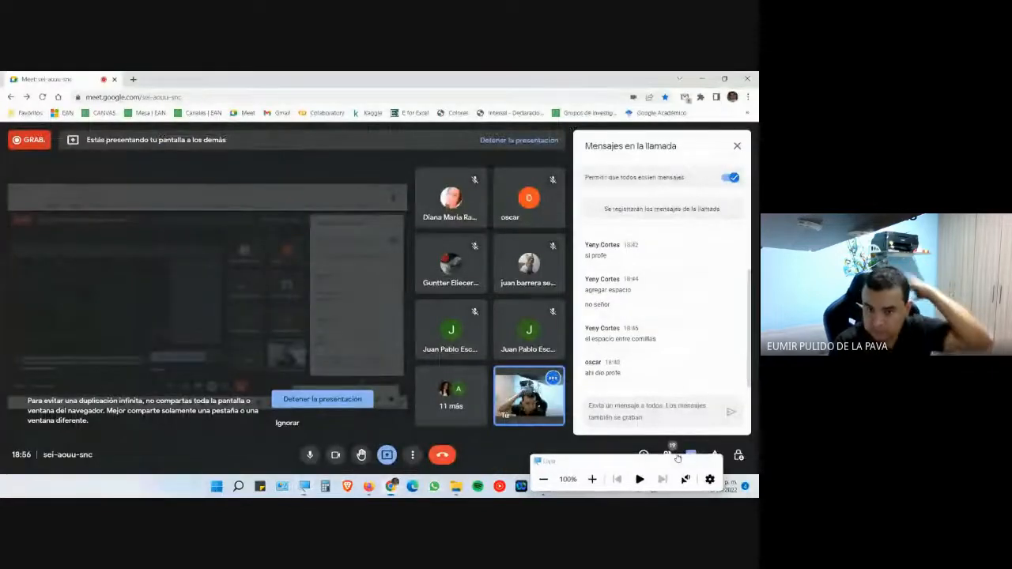
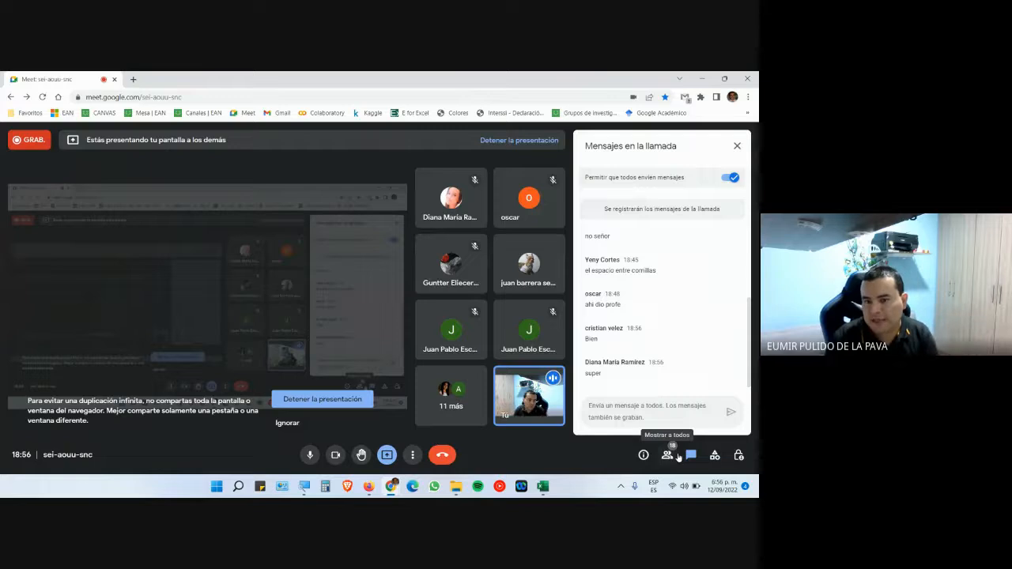
- Switch from Google Meet to the Excel workbook showing the combined NOMBRES and APELLIDOS columns
{"action": "key", "text": "super+plus"}
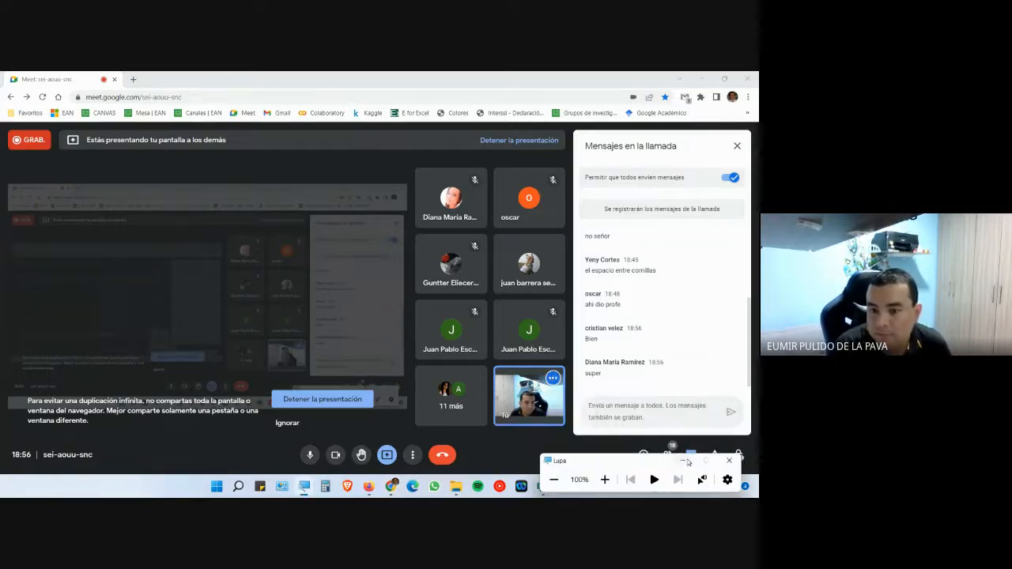
{"action": "left_click", "coordinate": [549, 491]}
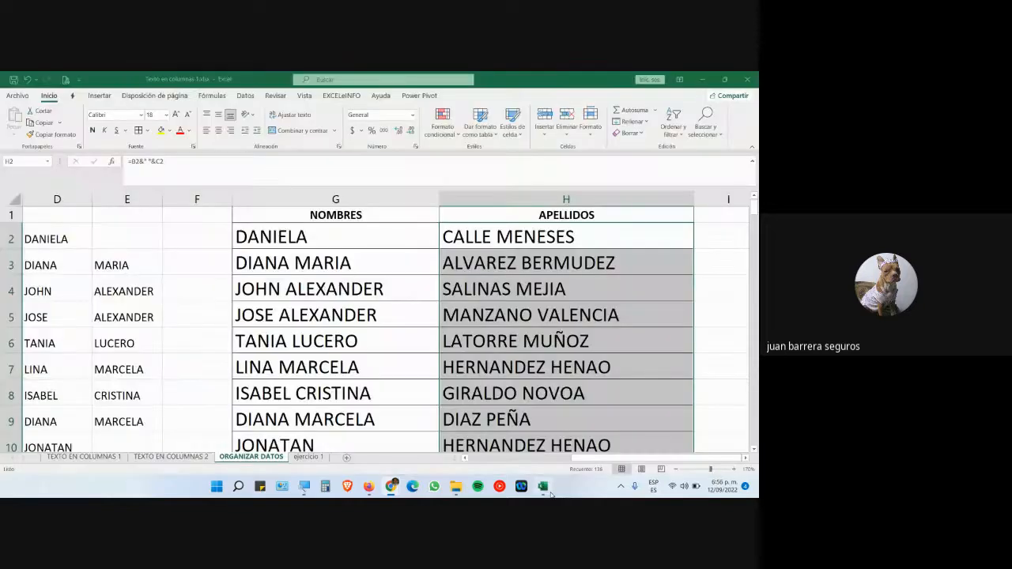
{"action": "double_click", "coordinate": [488, 237]}
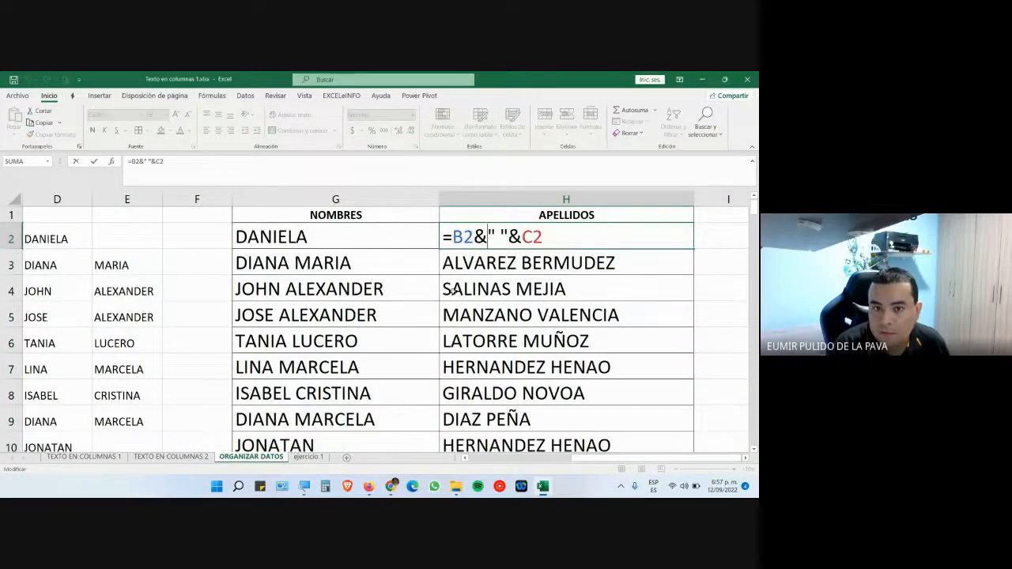
{"action": "left_click", "coordinate": [358, 237]}
{"action": "double_click", "coordinate": [358, 237]}
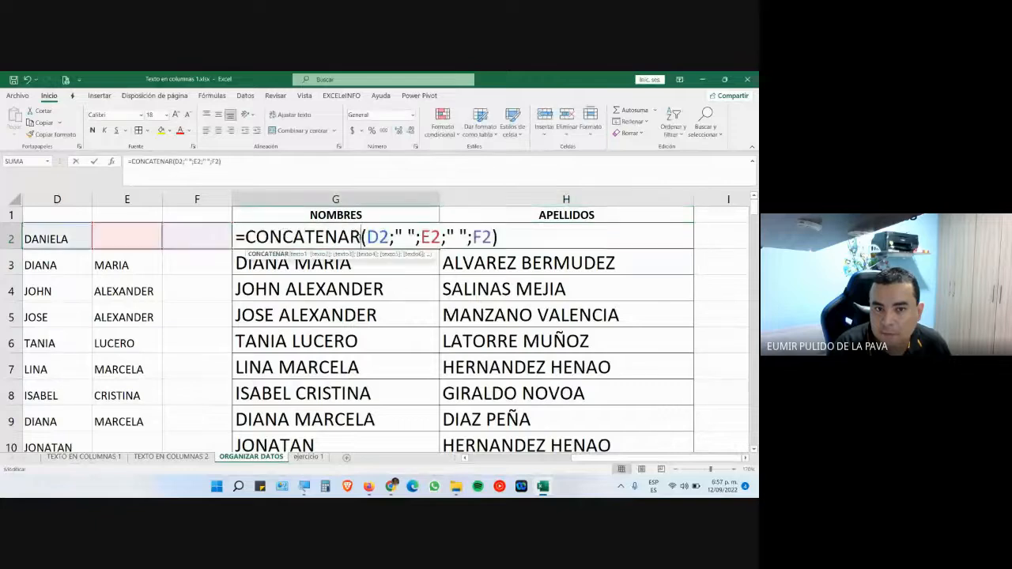
{"action": "left_click_drag", "start_coordinate": [249, 231], "coordinate": [390, 237]}
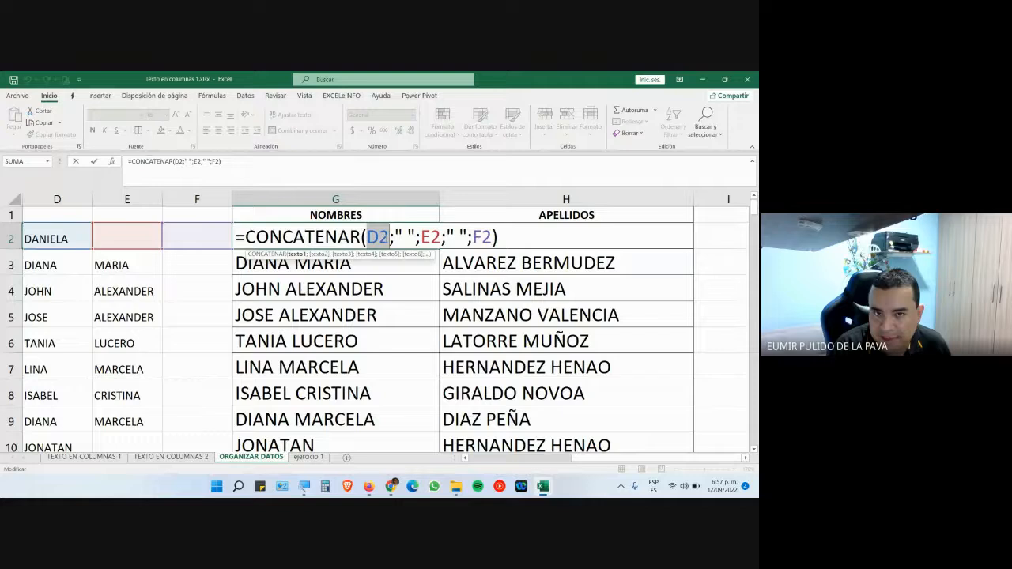
{"action": "left_click", "coordinate": [390, 237]}
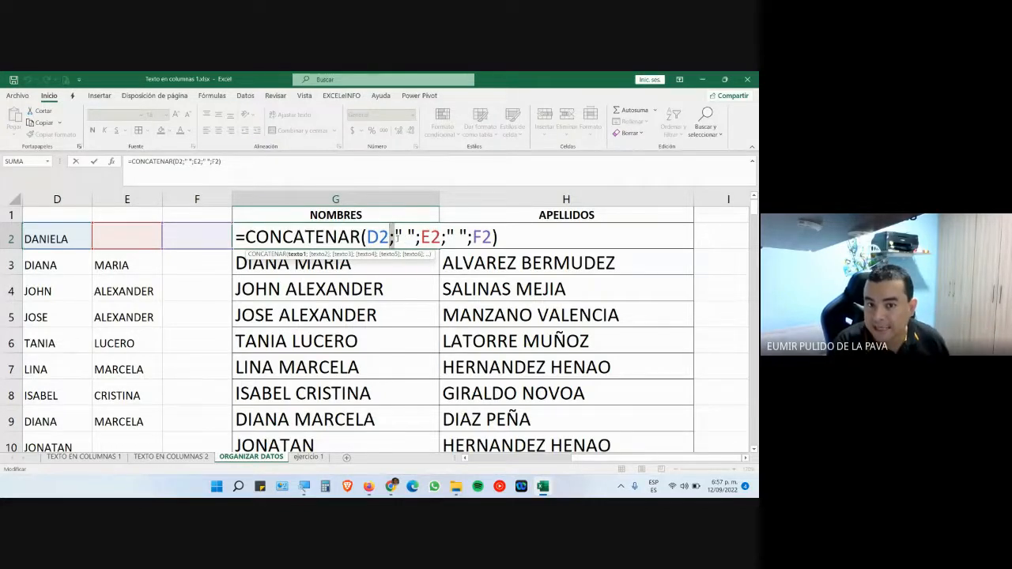
{"action": "key", "text": "Escape"}
{"action": "double_click", "coordinate": [467, 237]}
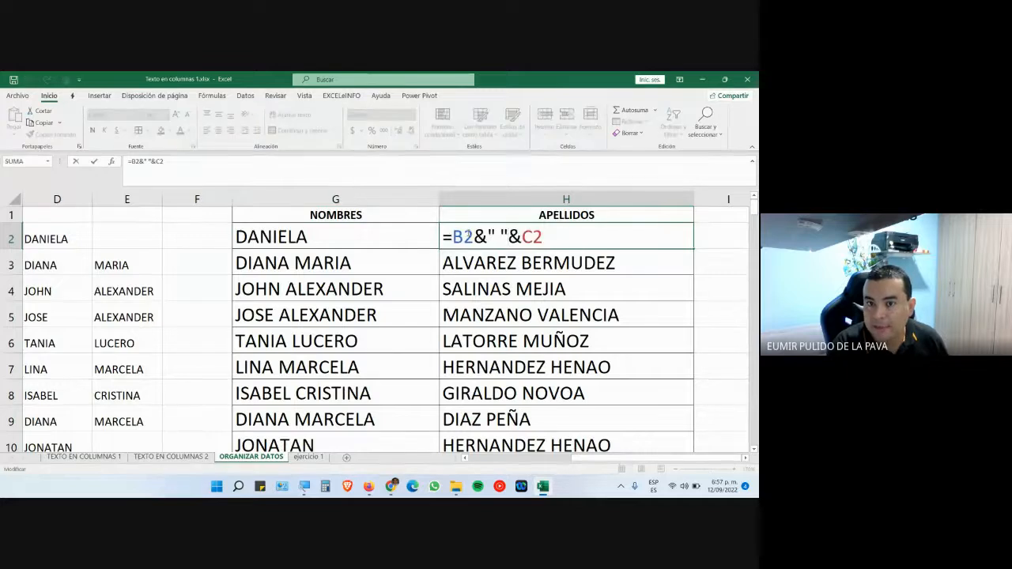
{"action": "left_click_drag", "start_coordinate": [473, 237], "coordinate": [488, 237]}
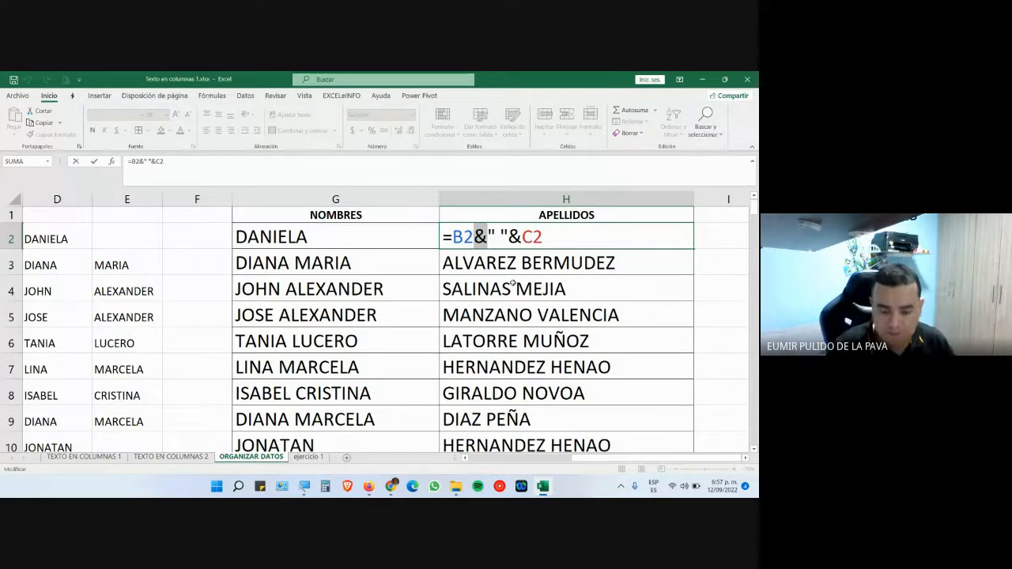
{"action": "left_click", "coordinate": [487, 239]}
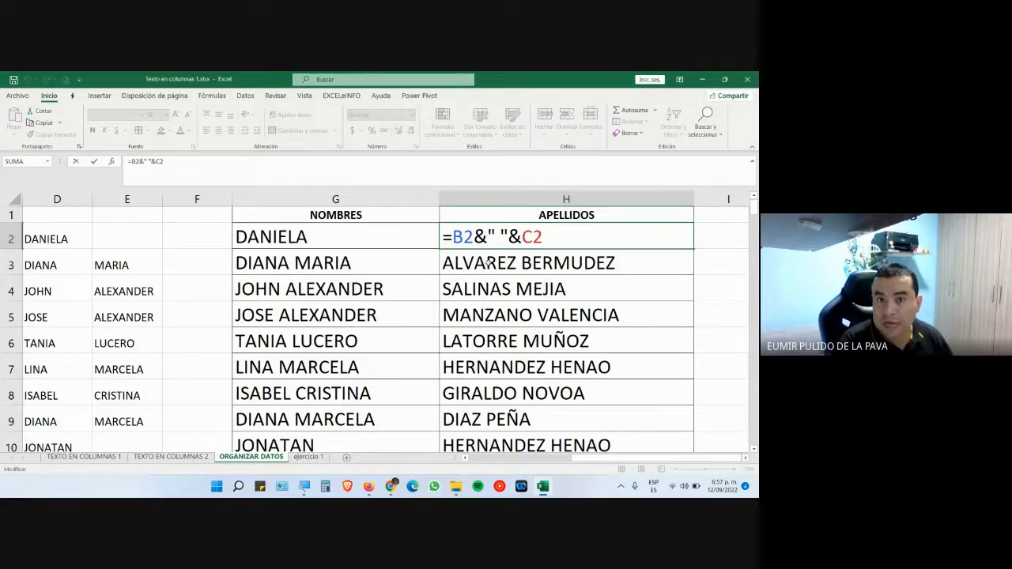
- Prefix H2's formula with "Este es: " and fill it down to H4
{"action": "type", "text": "\""}
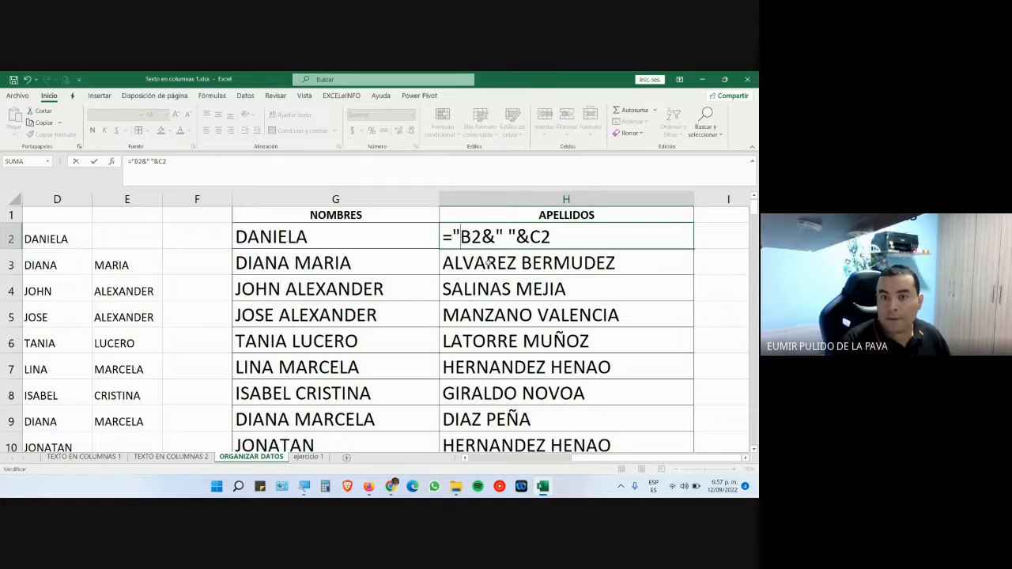
{"action": "type", "text": "Este es"}
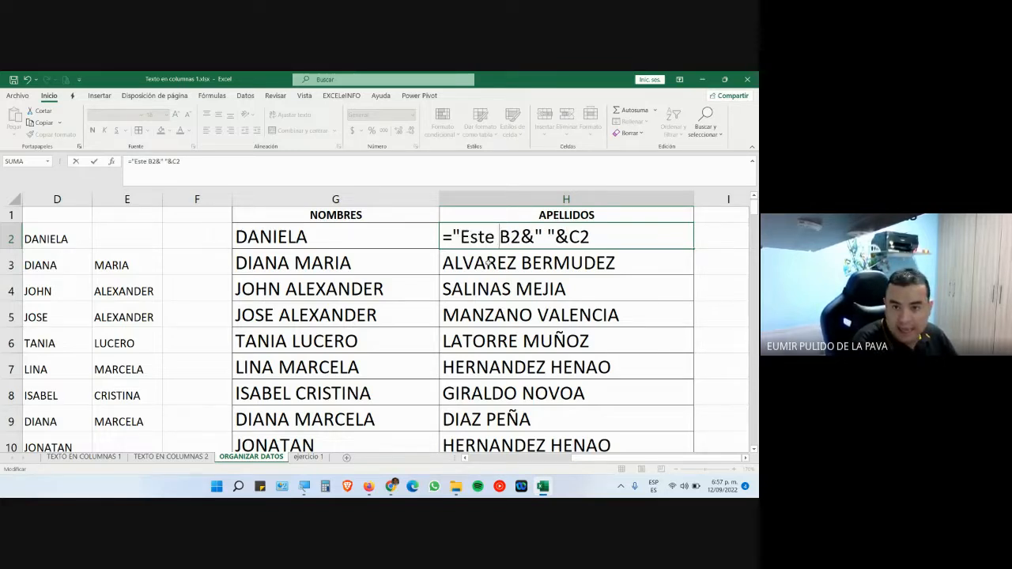
{"action": "type", "text": ": "}
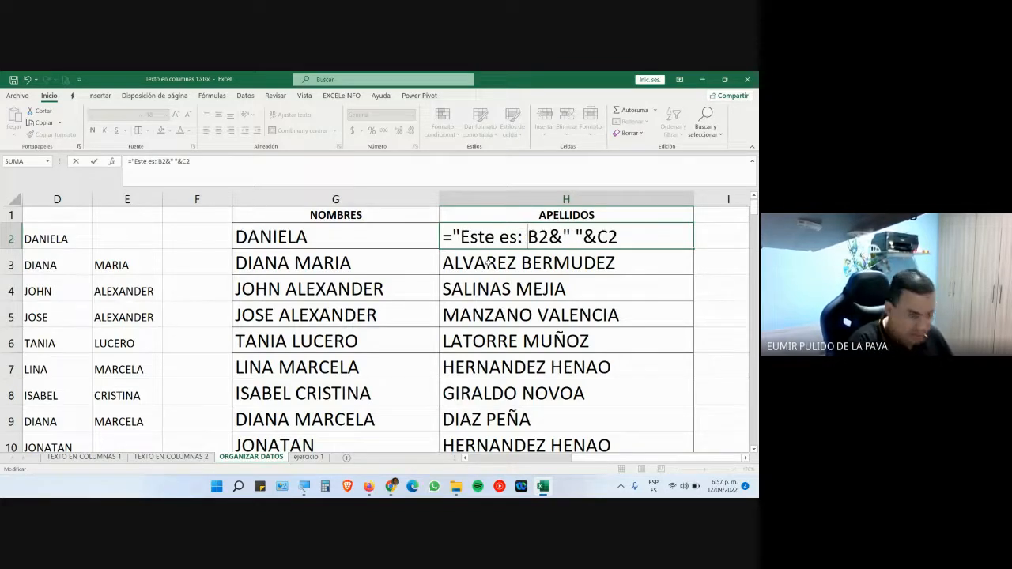
{"action": "type", "text": "\"&"}
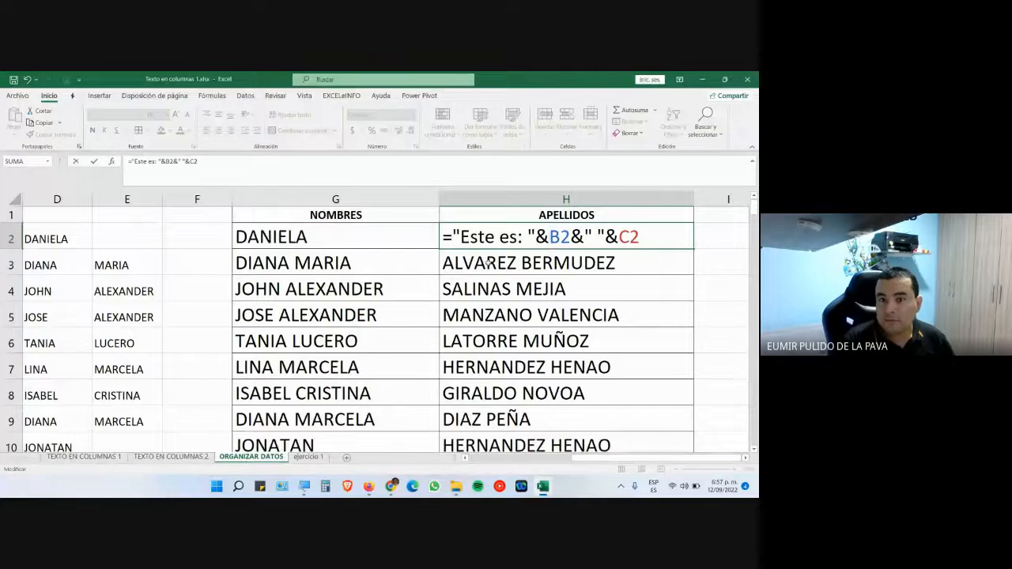
{"action": "key", "text": "Return"}
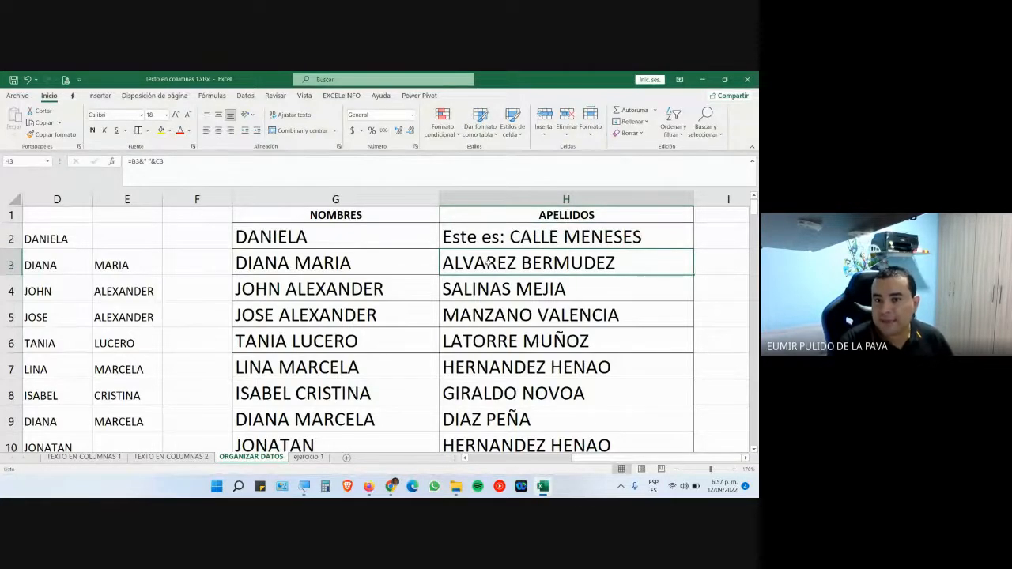
{"action": "left_click", "coordinate": [571, 244]}
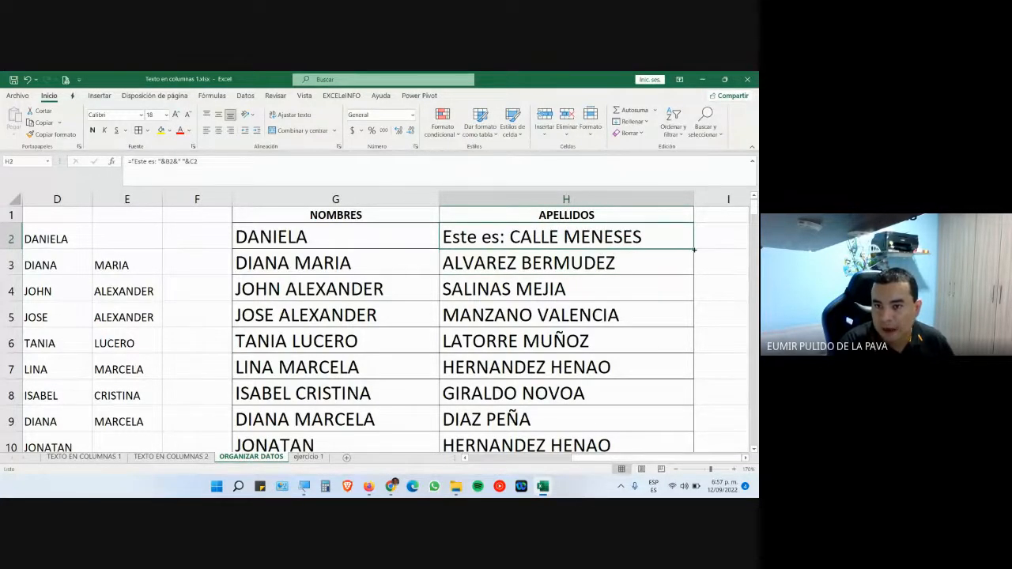
{"action": "left_click_drag", "start_coordinate": [694, 249], "coordinate": [691, 302]}
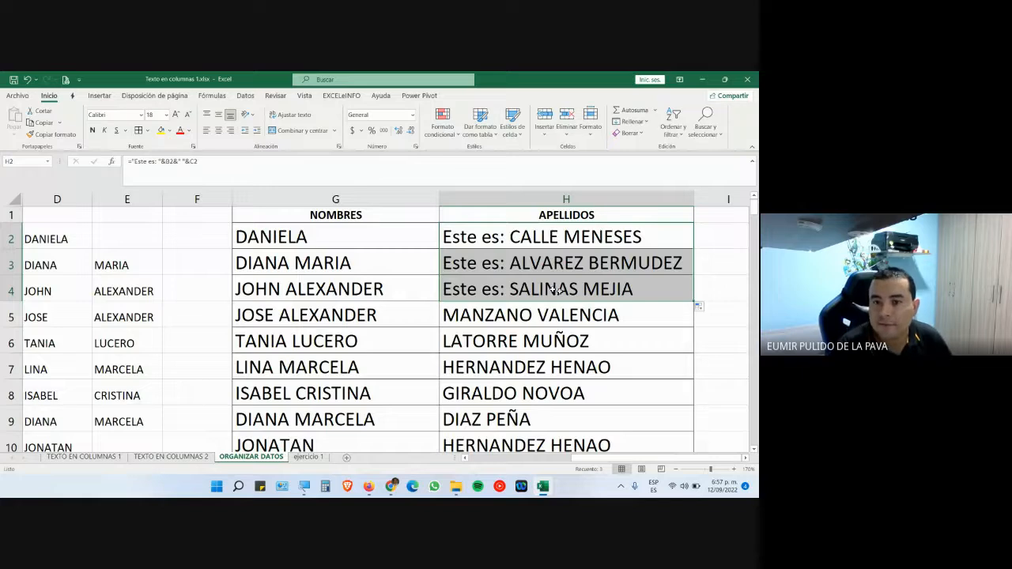
- Delete the "Este es: " prefix from H2 and refill column H with plain surnames
{"action": "double_click", "coordinate": [528, 233]}
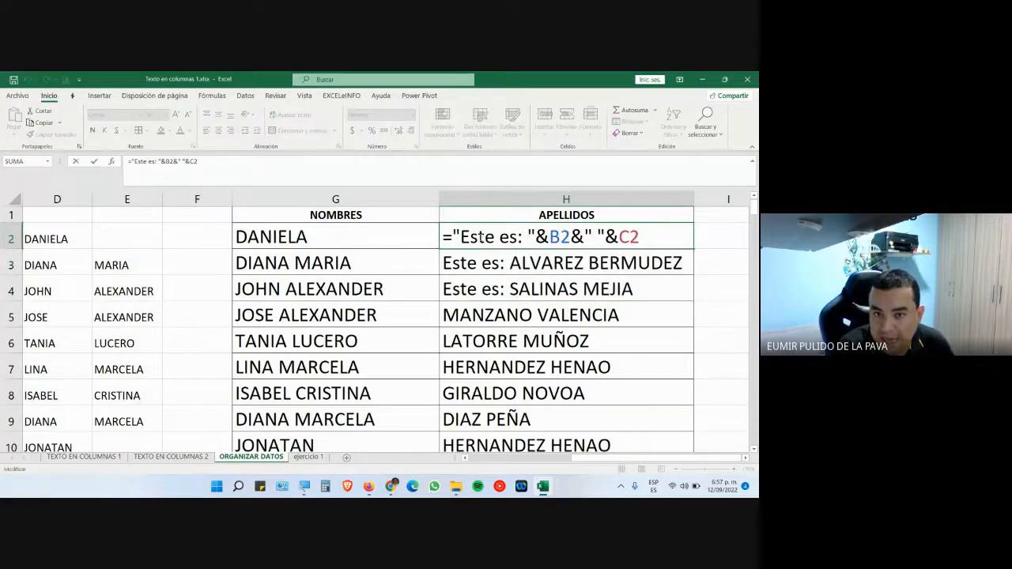
{"action": "left_click_drag", "start_coordinate": [455, 236], "coordinate": [536, 236]}
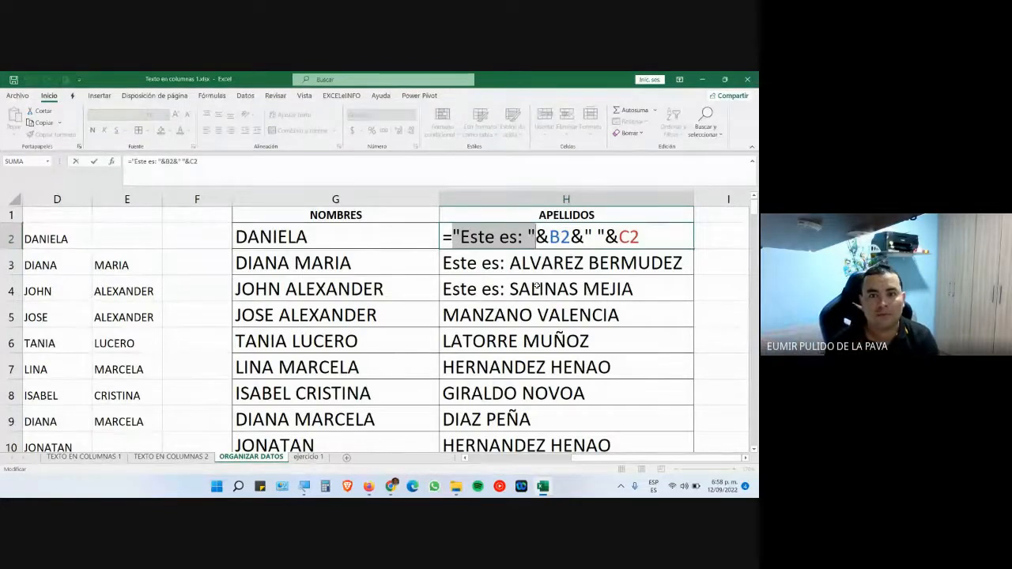
{"action": "key", "text": "shift+Right"}
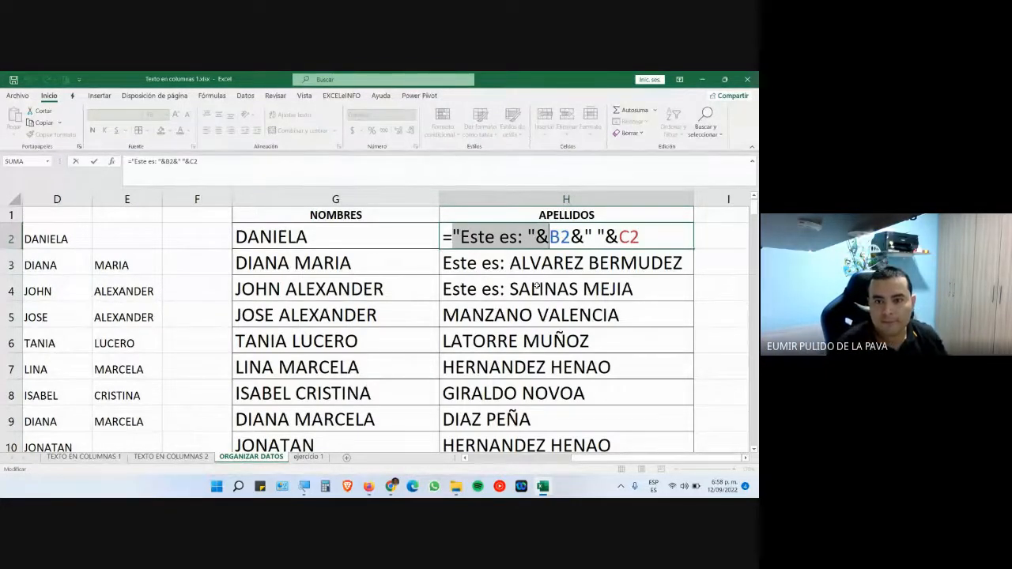
{"action": "key", "text": "Delete"}
{"action": "key", "text": "Return"}
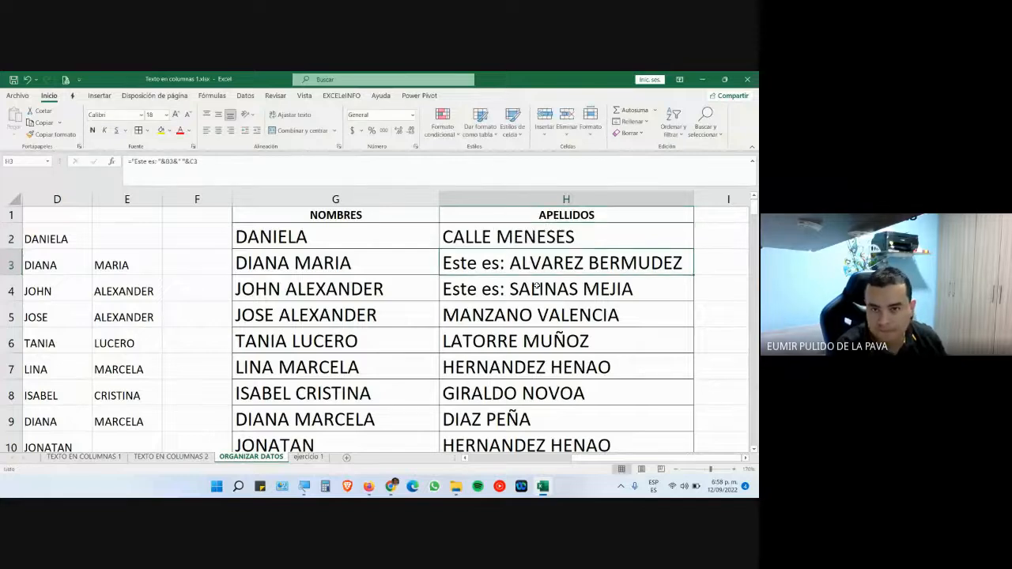
{"action": "left_click", "coordinate": [660, 237]}
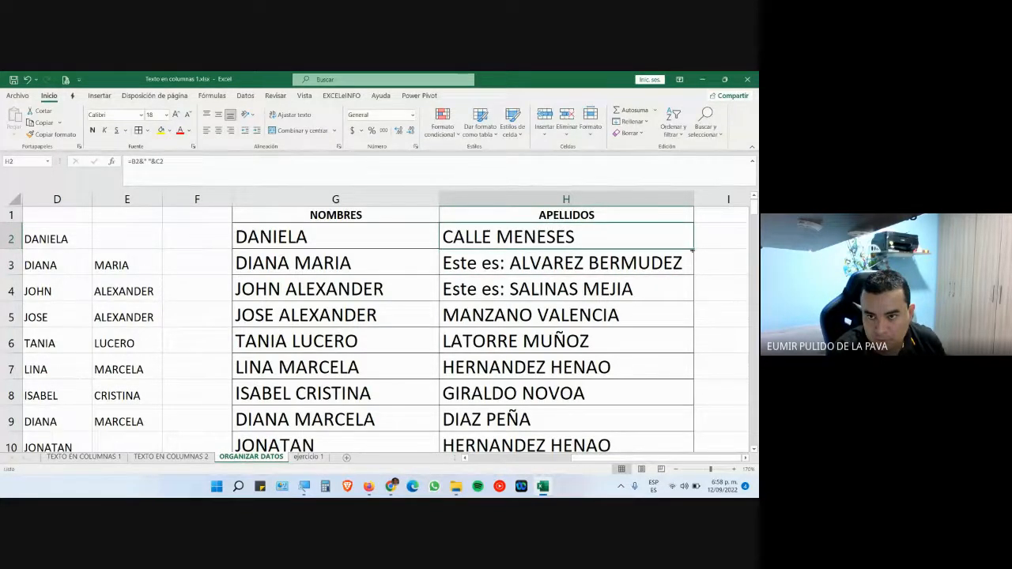
{"action": "double_click", "coordinate": [693, 248]}
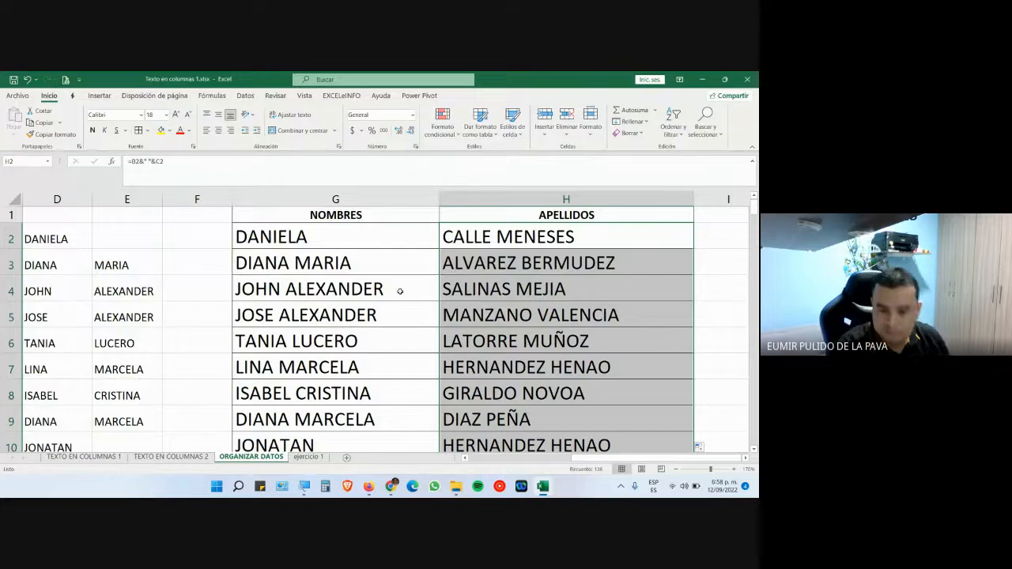
- Check the Google Meet call, then bring the ORGANIZAR DATOS workbook back to the front
{"action": "mouse_move", "coordinate": [390, 485]}
{"action": "left_click", "coordinate": [480, 420]}
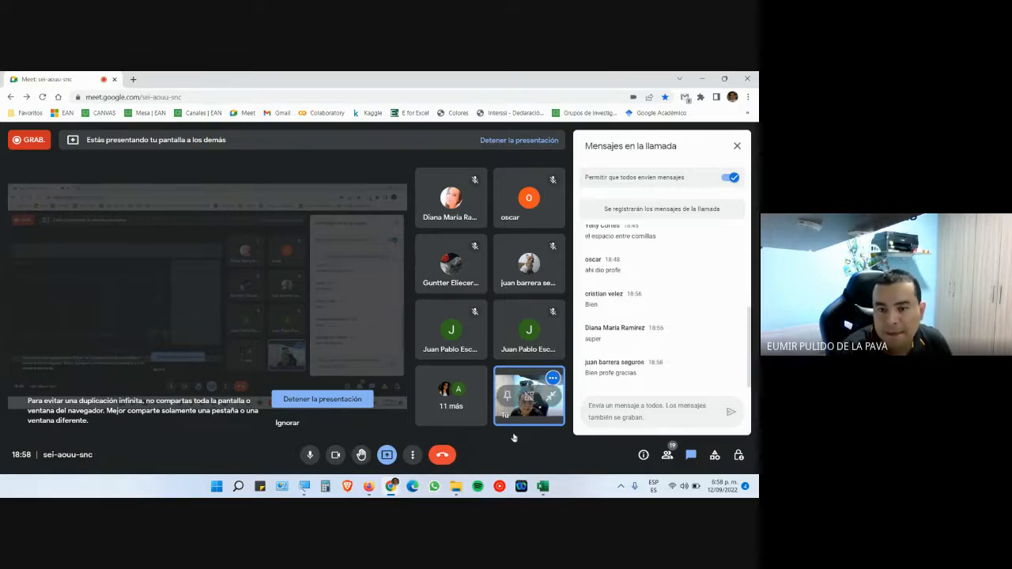
{"action": "left_click", "coordinate": [543, 486]}
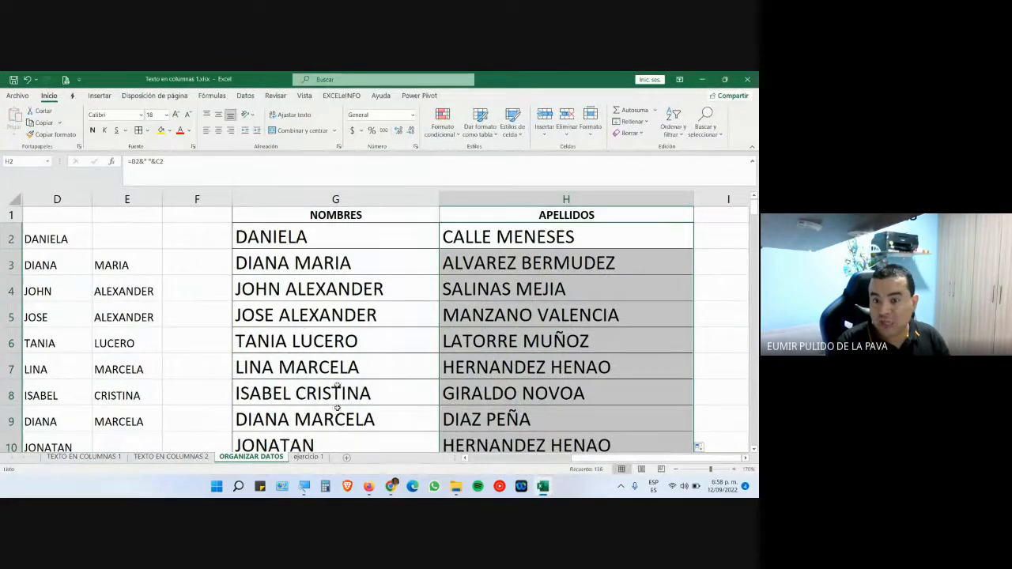
- Delete columns B–F to show #¡REF! errors in NOMBRES and APELLIDOS, then undo it
{"action": "left_click_drag", "start_coordinate": [586, 459], "coordinate": [392, 472]}
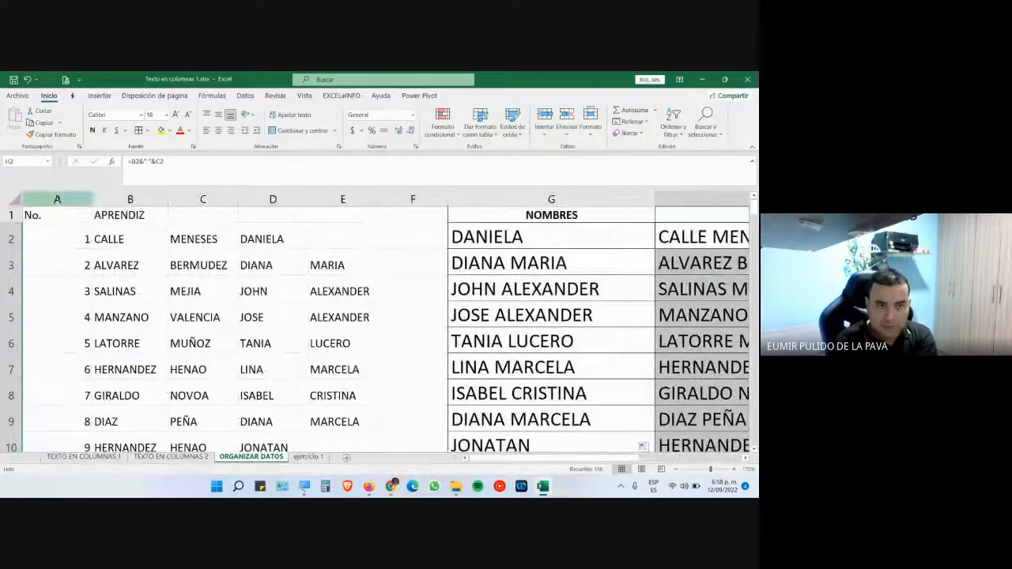
{"action": "left_click", "coordinate": [58, 199]}
{"action": "left_click_drag", "start_coordinate": [131, 199], "coordinate": [415, 200]}
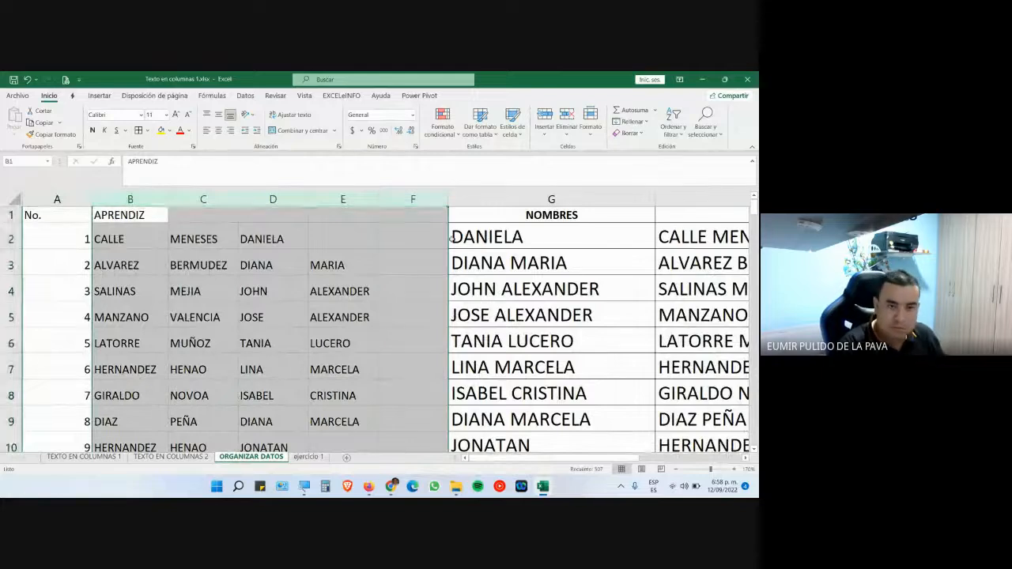
{"action": "key", "text": "ctrl+minus"}
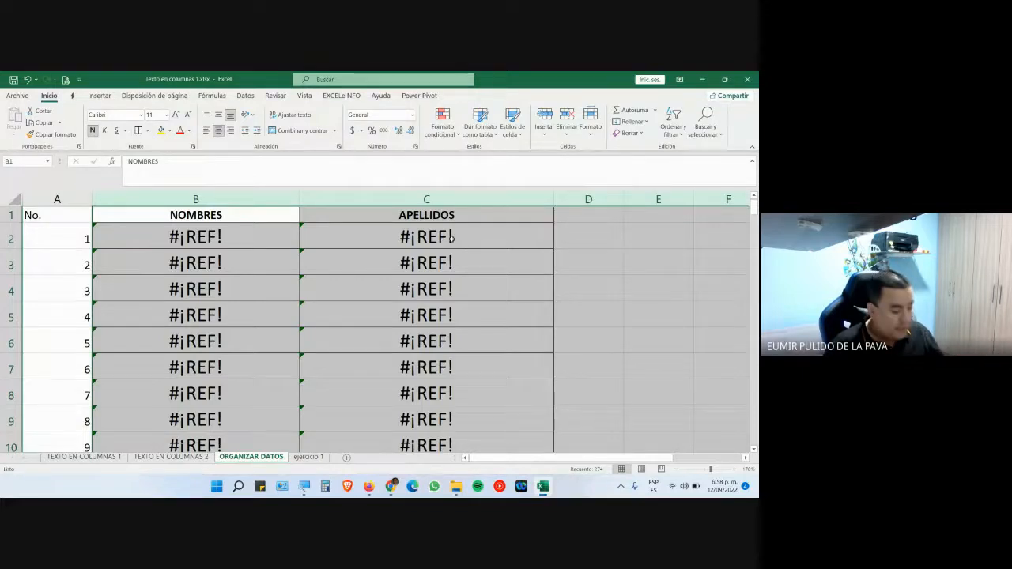
{"action": "key", "text": "ctrl+z"}
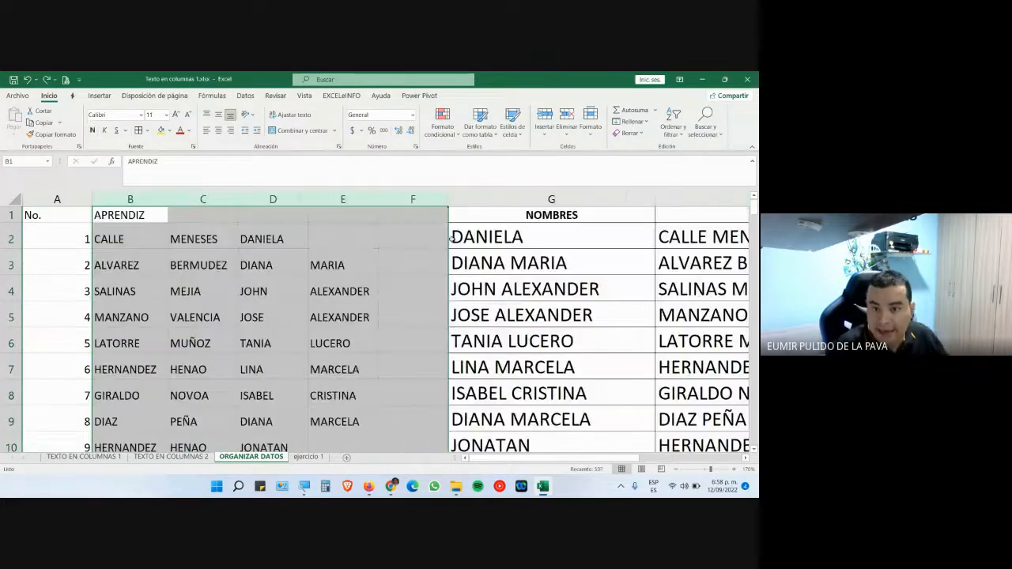
{"action": "left_click", "coordinate": [477, 239]}
- Review G2's CONCATENAR formula and H2's B2&C2 join without changing them
{"action": "double_click", "coordinate": [476, 240]}
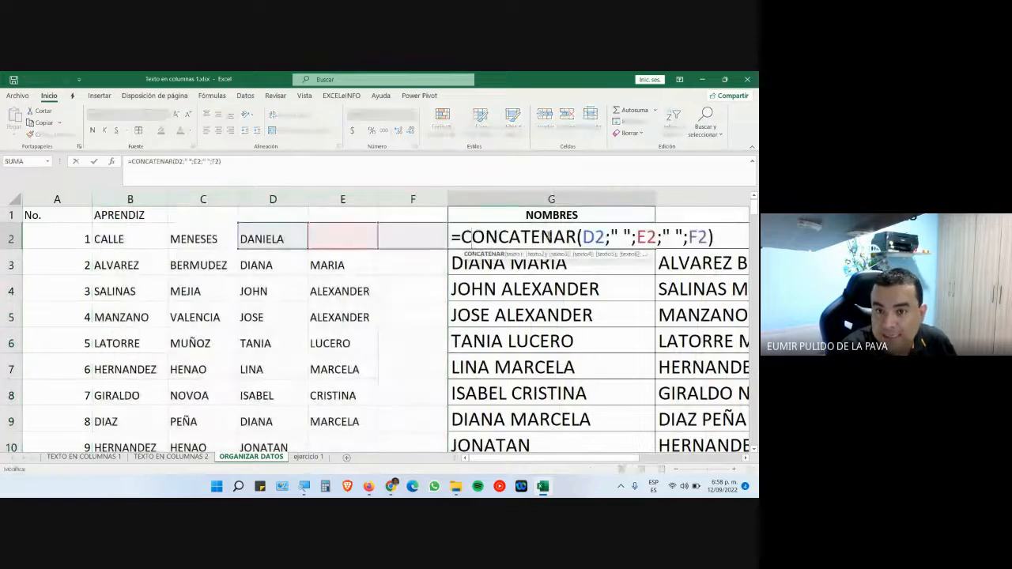
{"action": "left_click_drag", "start_coordinate": [583, 237], "coordinate": [697, 242]}
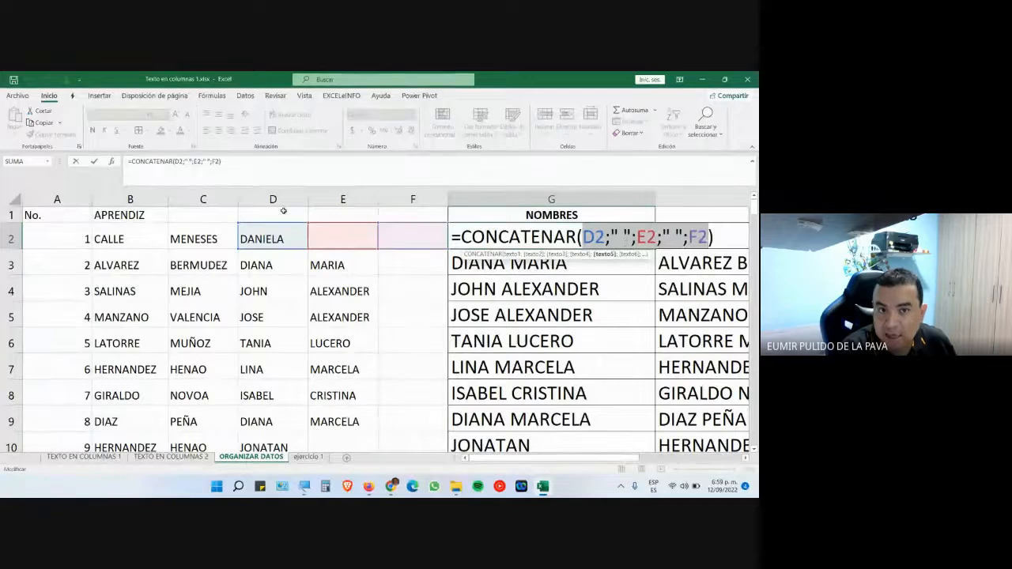
{"action": "key", "text": "Escape"}
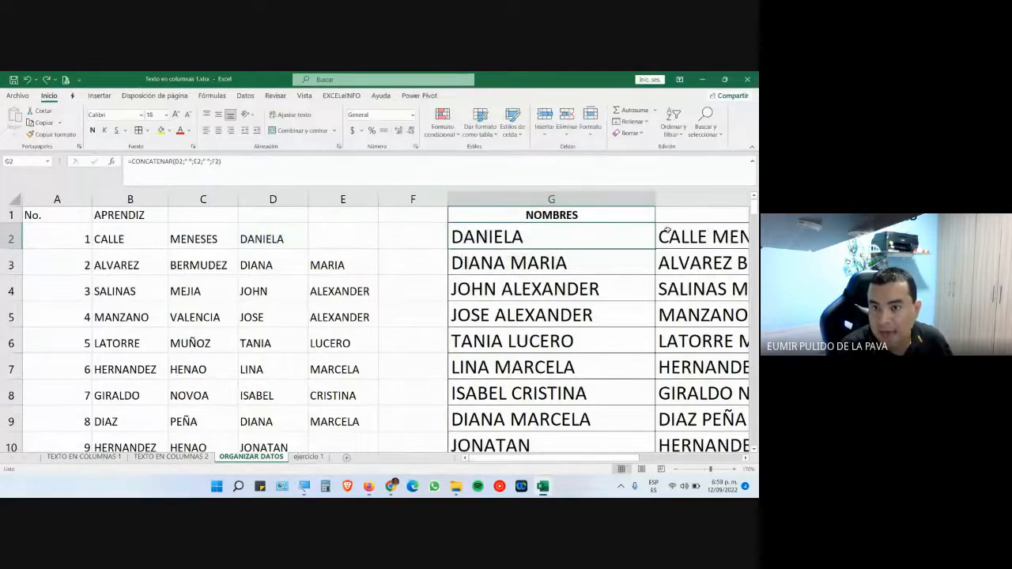
{"action": "double_click", "coordinate": [669, 235]}
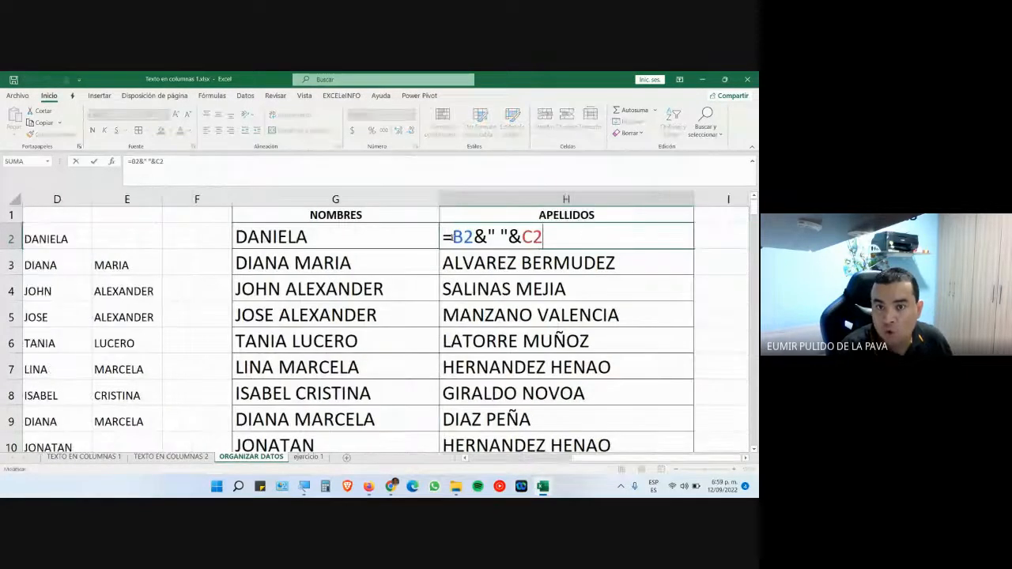
{"action": "left_click_drag", "start_coordinate": [451, 237], "coordinate": [553, 241]}
{"action": "key", "text": "Escape"}
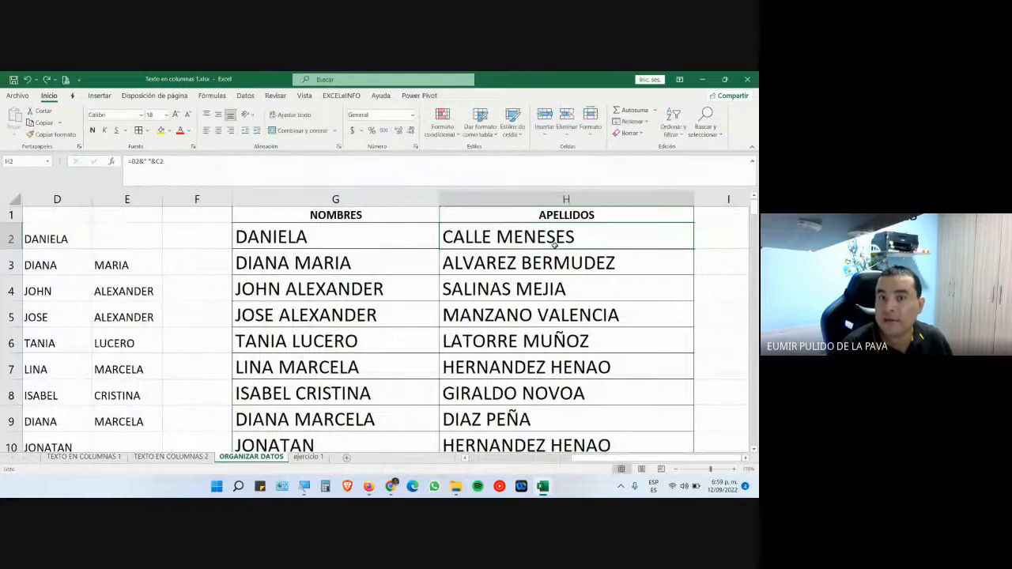
- Copy the NOMBRES and APELLIDOS results G1:H137 and return to the top of column B
{"action": "left_click_drag", "start_coordinate": [371, 216], "coordinate": [493, 253]}
{"action": "key", "text": "ctrl+shift+Down"}
{"action": "key", "text": "ctrl+c"}
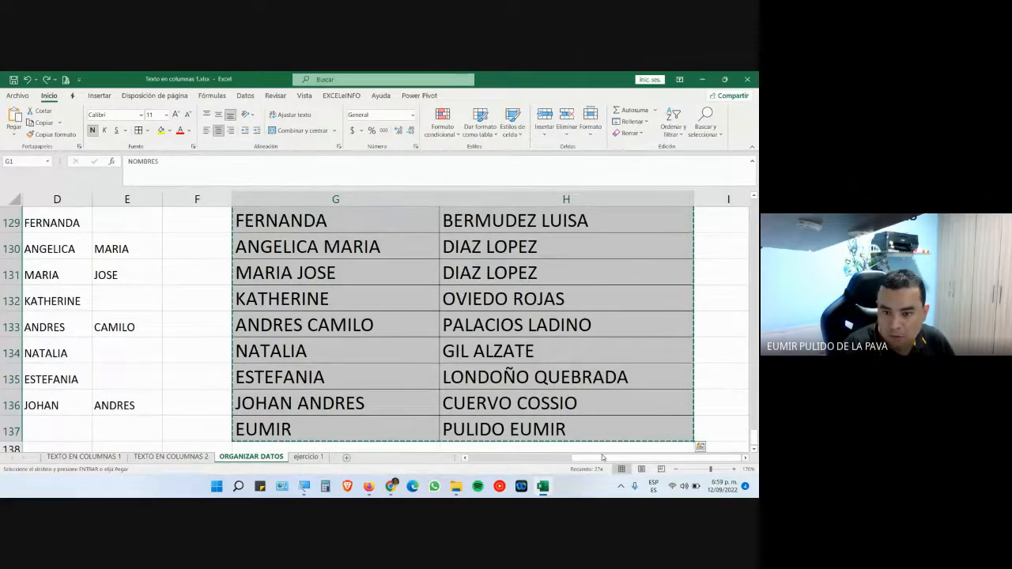
{"action": "scroll", "coordinate": [591, 464], "scroll_direction": "left", "scroll_amount": 3}
{"action": "scroll", "coordinate": [119, 323], "scroll_direction": "up", "scroll_amount": 11}
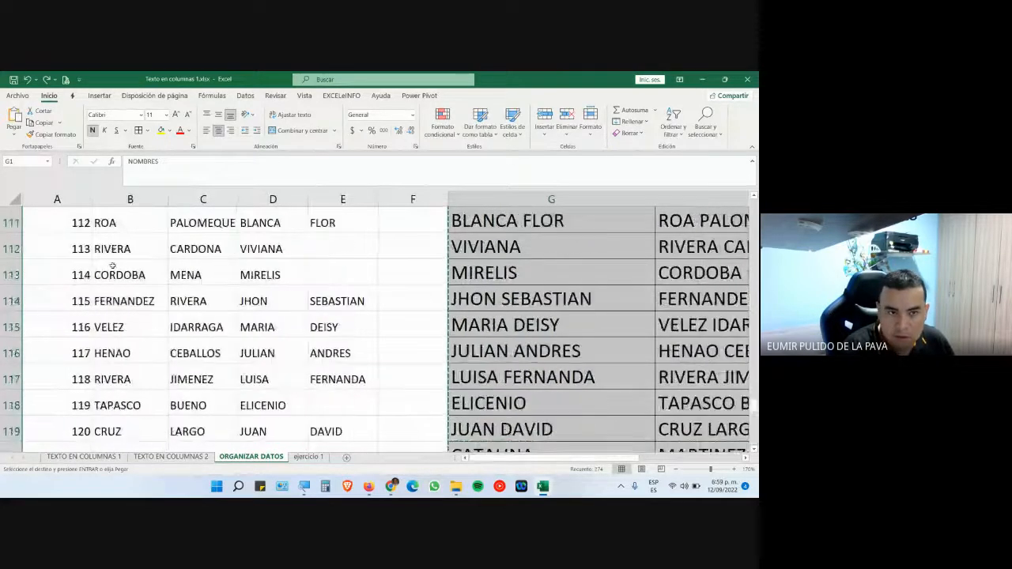
{"action": "left_click", "coordinate": [125, 272]}
{"action": "key", "text": "ctrl+Up"}
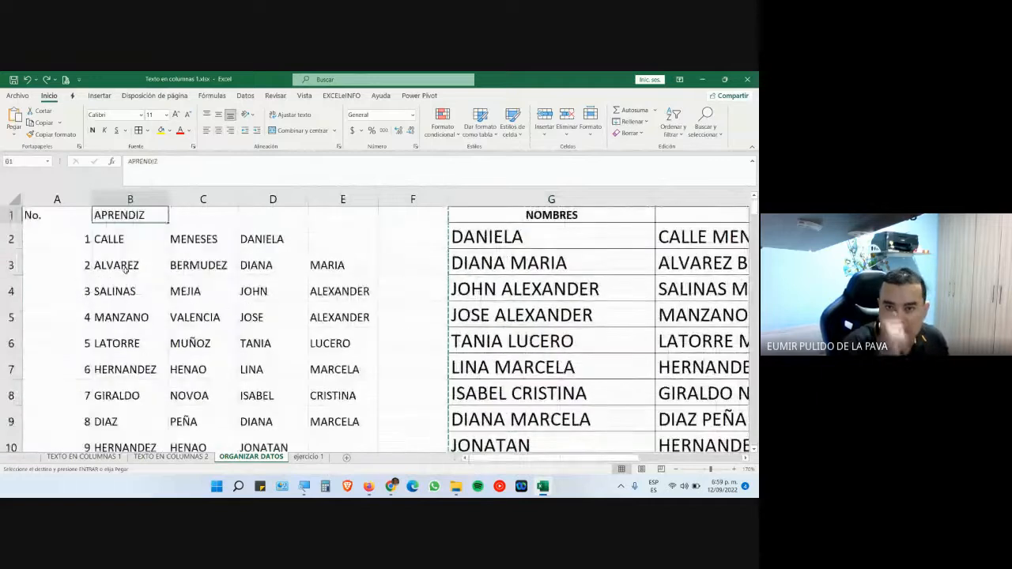
- Paste the copied names into B1 as values only via Pegado especial
{"action": "left_click", "coordinate": [14, 134]}
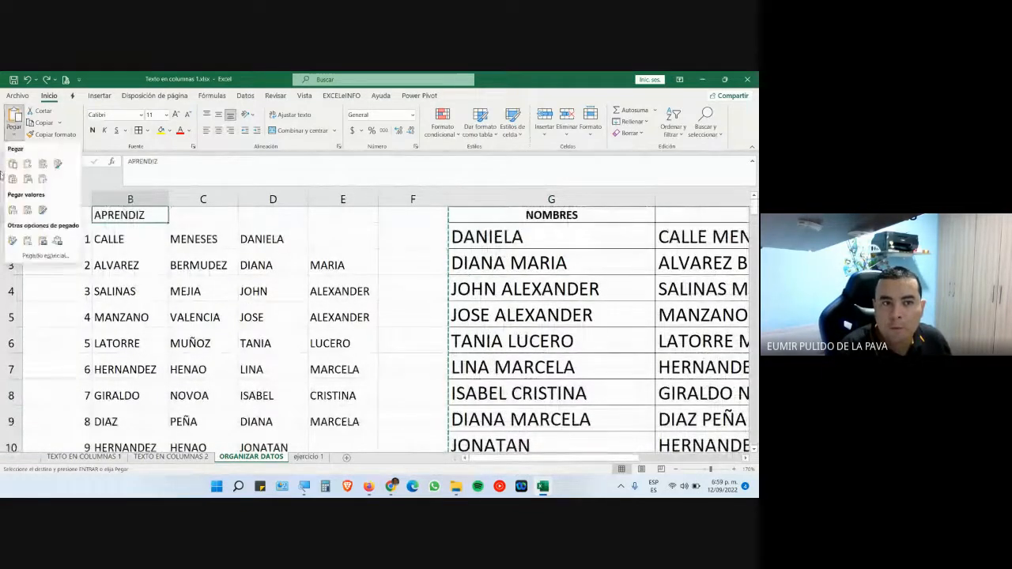
{"action": "left_click", "coordinate": [45, 256]}
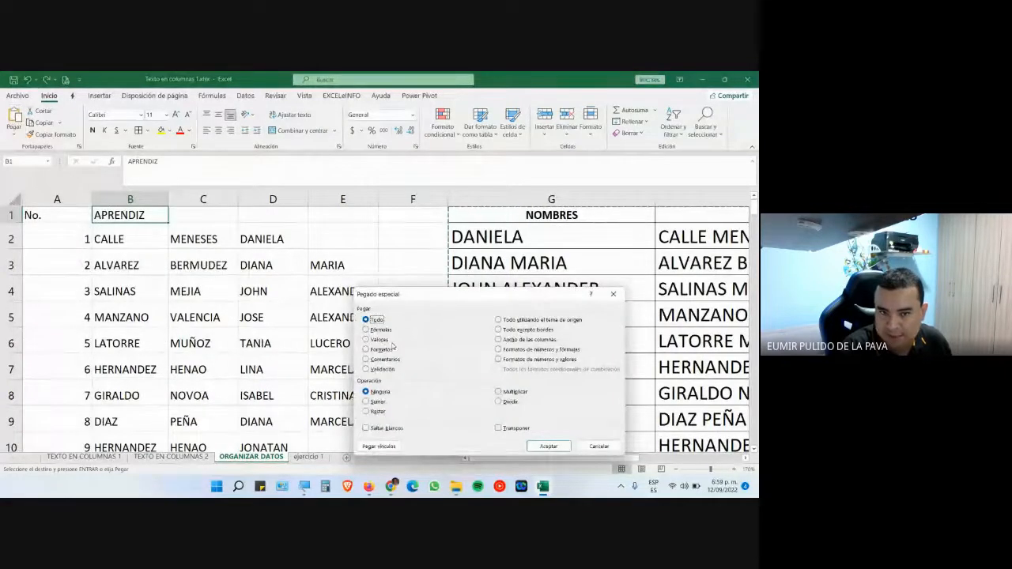
{"action": "left_click", "coordinate": [375, 340]}
{"action": "left_click", "coordinate": [546, 446]}
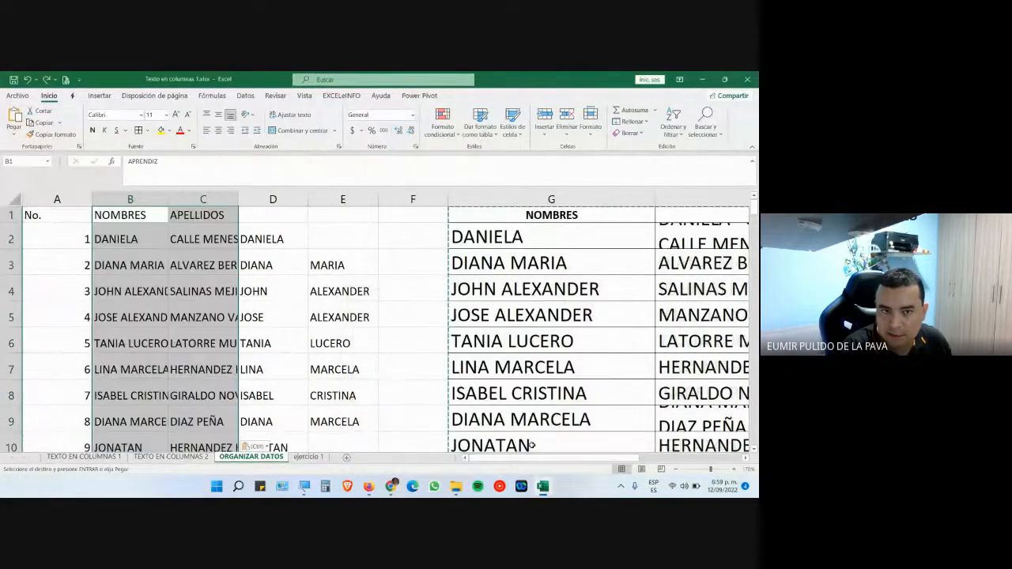
- Delete the helper columns D through H
{"action": "left_click", "coordinate": [275, 197]}
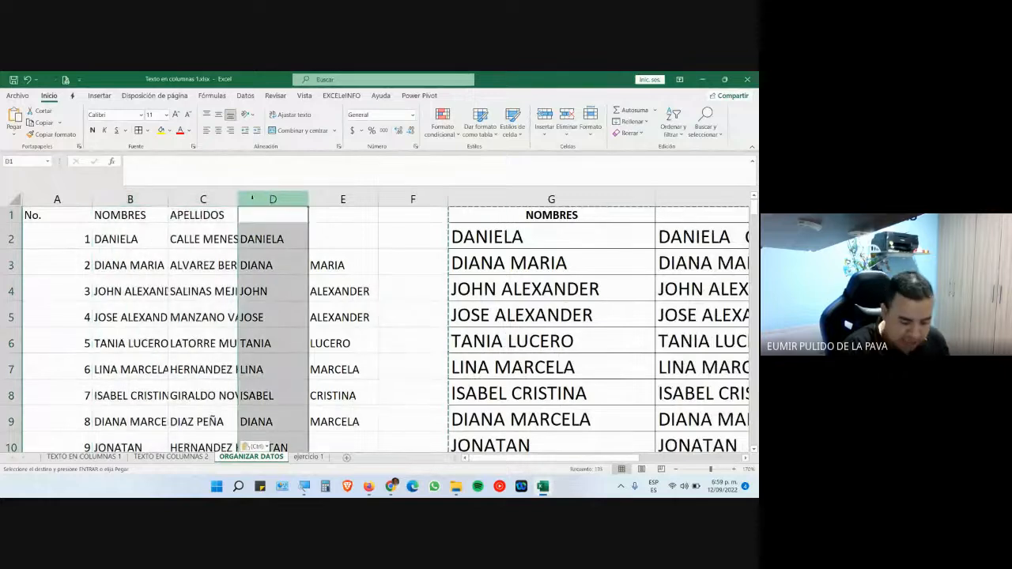
{"action": "key", "text": "ctrl+shift+Right"}
{"action": "key", "text": "ctrl+shift+Right"}
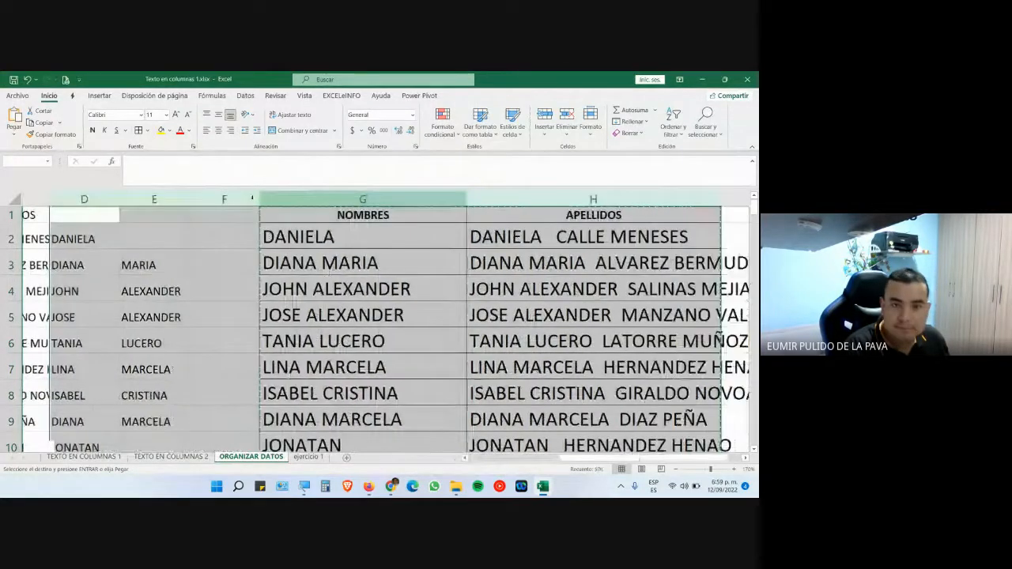
{"action": "key", "text": "ctrl+minus"}
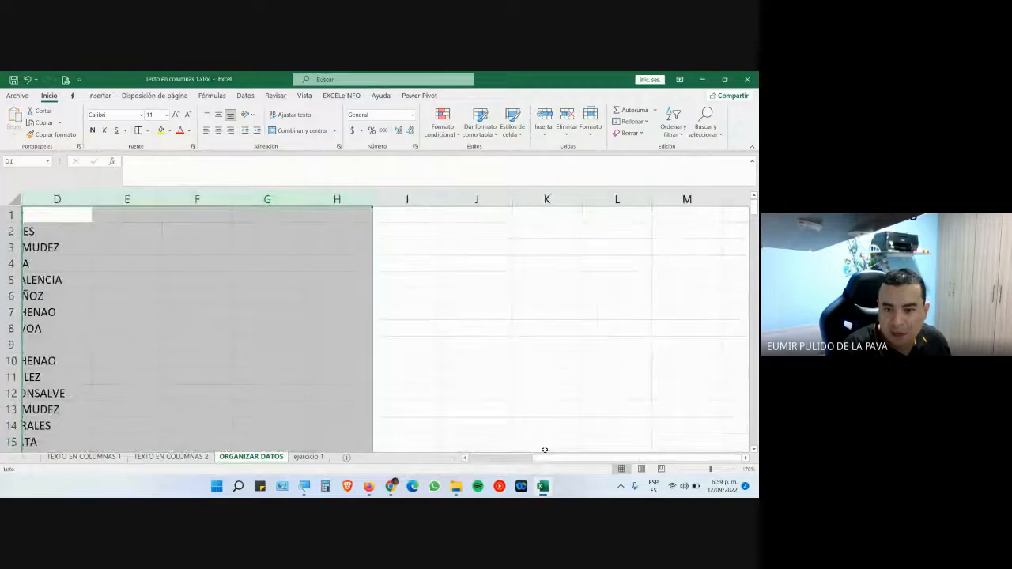
- Autofit columns C and B to the surnames and full names
{"action": "left_click_drag", "start_coordinate": [544, 458], "coordinate": [470, 462]}
{"action": "double_click", "coordinate": [236, 199]}
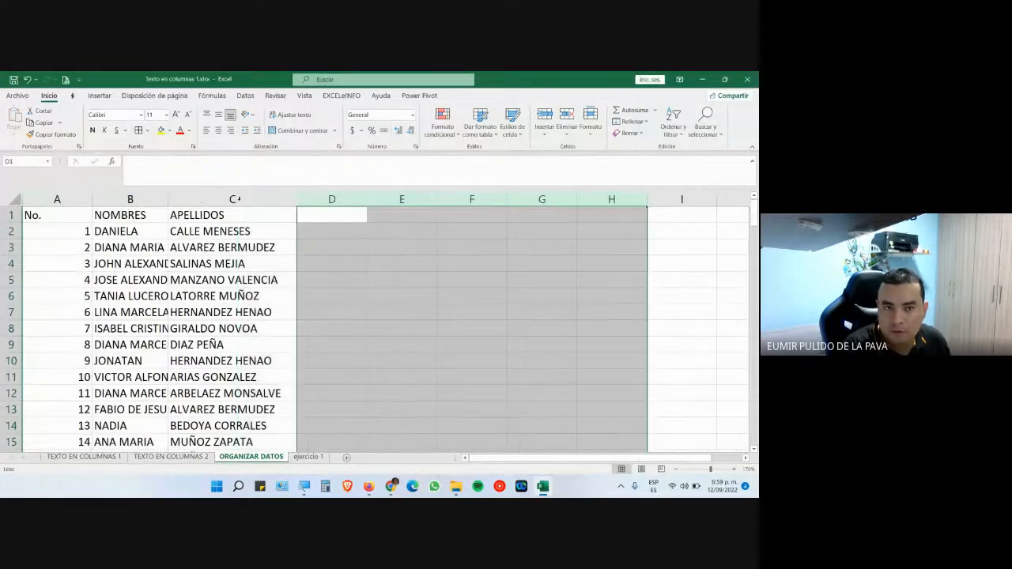
{"action": "double_click", "coordinate": [169, 199]}
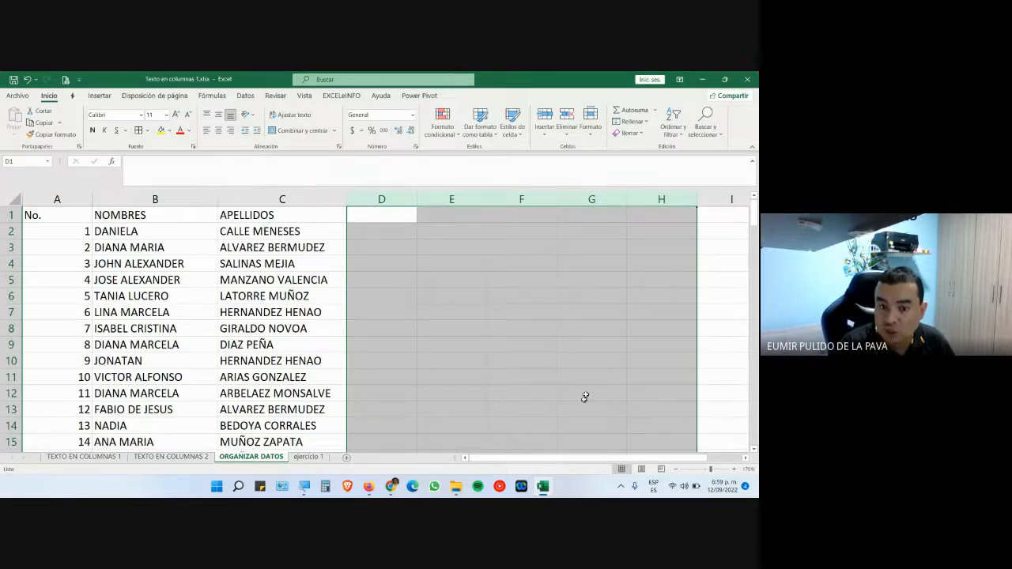
- Save the Texto en columnas 2.xlsx download from the course folder in Firefox
{"action": "left_click", "coordinate": [392, 492]}
{"action": "left_click", "coordinate": [359, 441]}
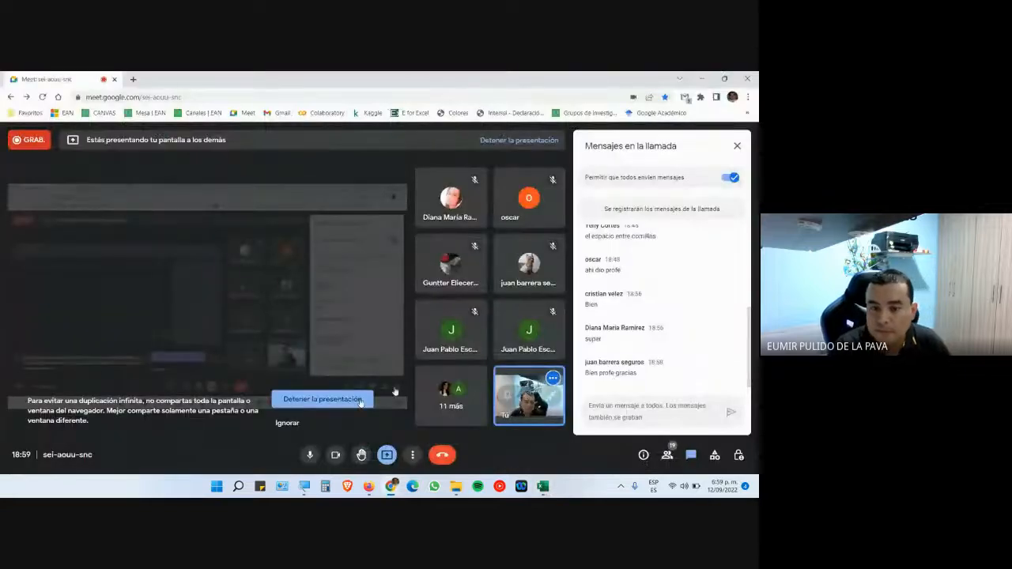
{"action": "left_click", "coordinate": [369, 486]}
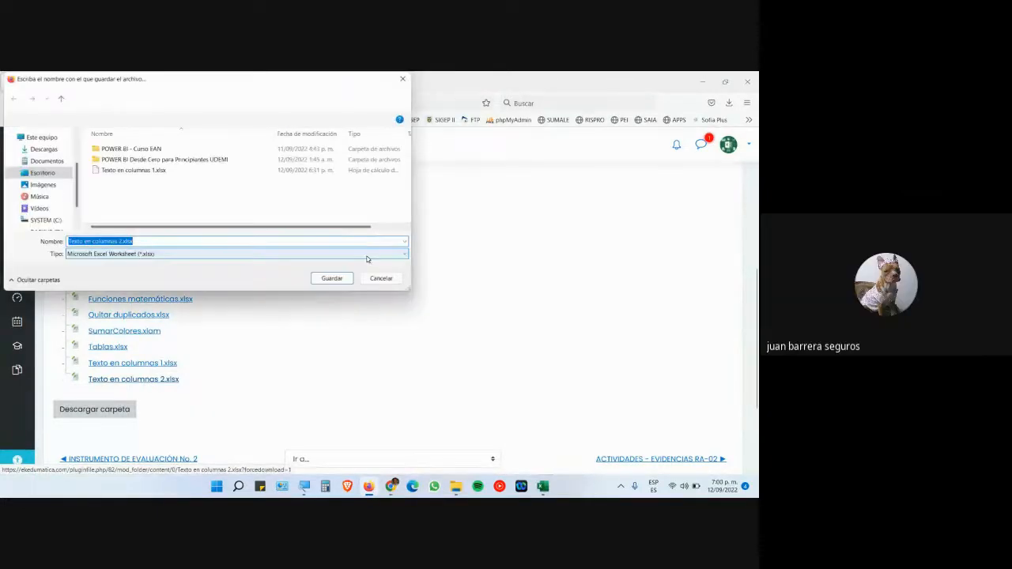
{"action": "left_click", "coordinate": [332, 278]}
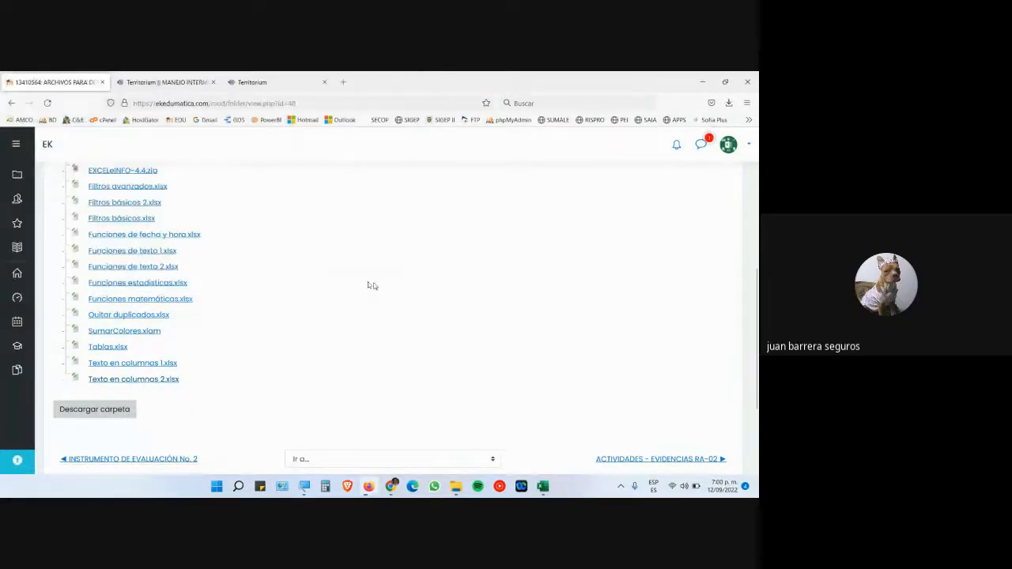
- Return through the Google Meet call to the Excel workbook
{"action": "mouse_move", "coordinate": [391, 484]}
{"action": "left_click", "coordinate": [352, 448]}
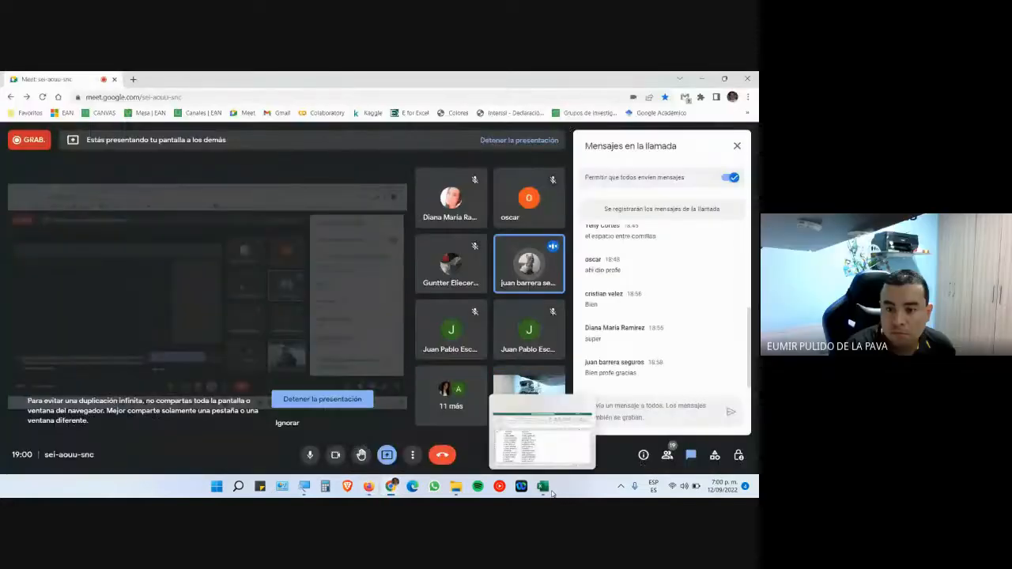
{"action": "left_click", "coordinate": [542, 486]}
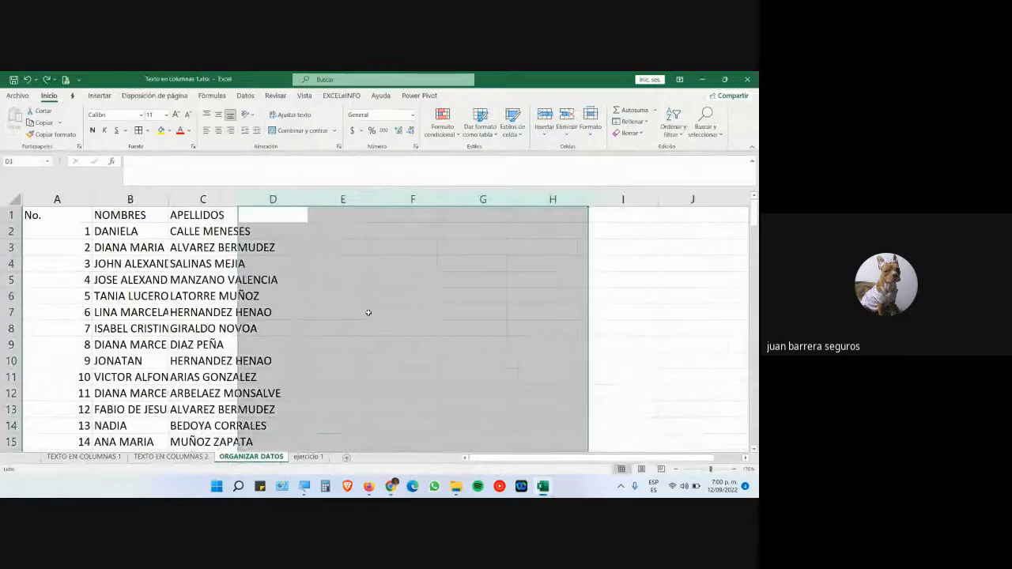
- Magnify the screen to 200% with the Windows Magnifier
{"action": "left_click_drag", "start_coordinate": [500, 458], "coordinate": [325, 447]}
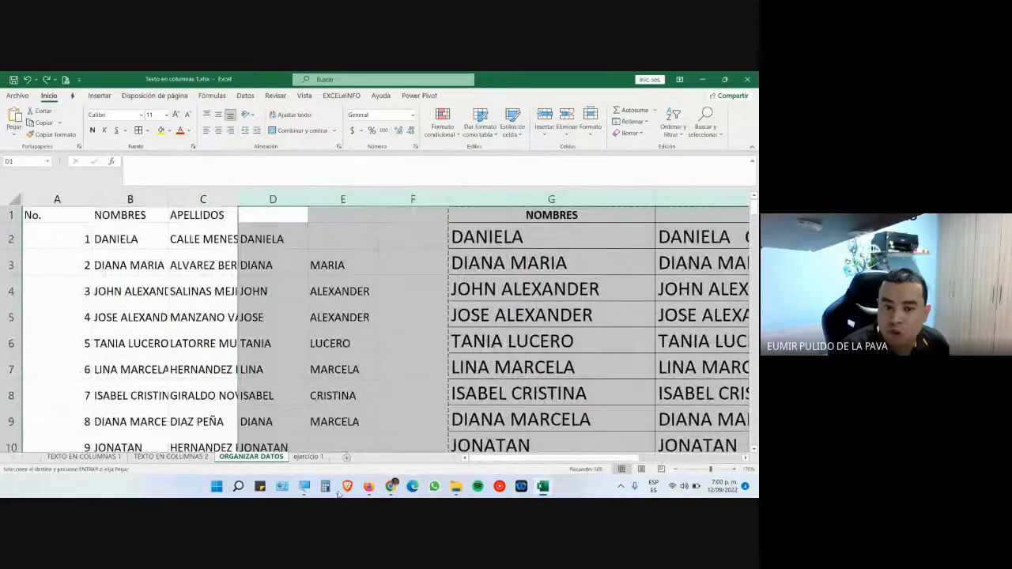
{"action": "left_click", "coordinate": [305, 488]}
{"action": "left_click", "coordinate": [606, 480]}
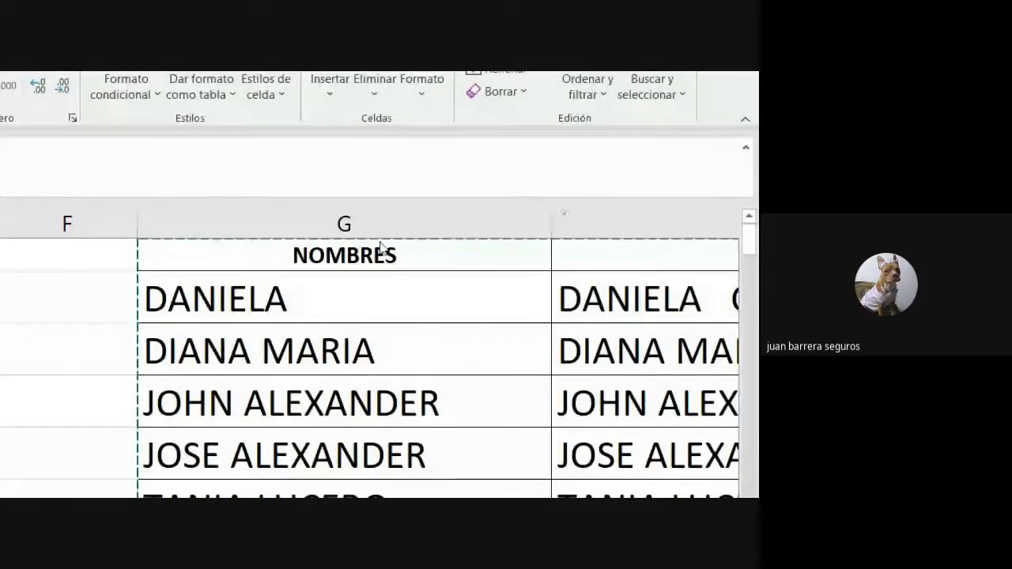
- Select the combined name results and move to cell B1
{"action": "key", "text": "ctrl+a"}
{"action": "left_click_drag", "start_coordinate": [715, 324], "coordinate": [321, 490]}
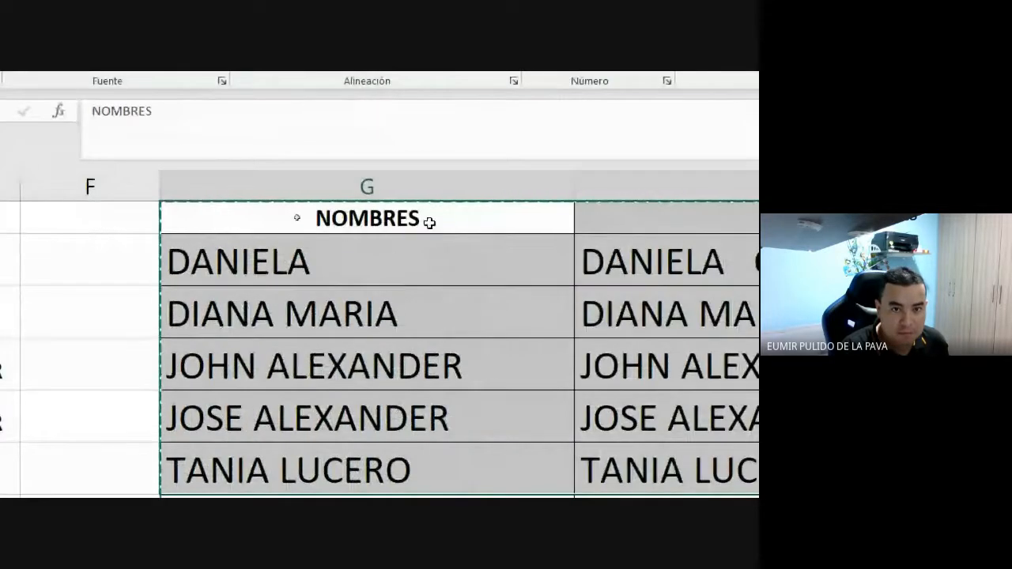
{"action": "left_click", "coordinate": [135, 218]}
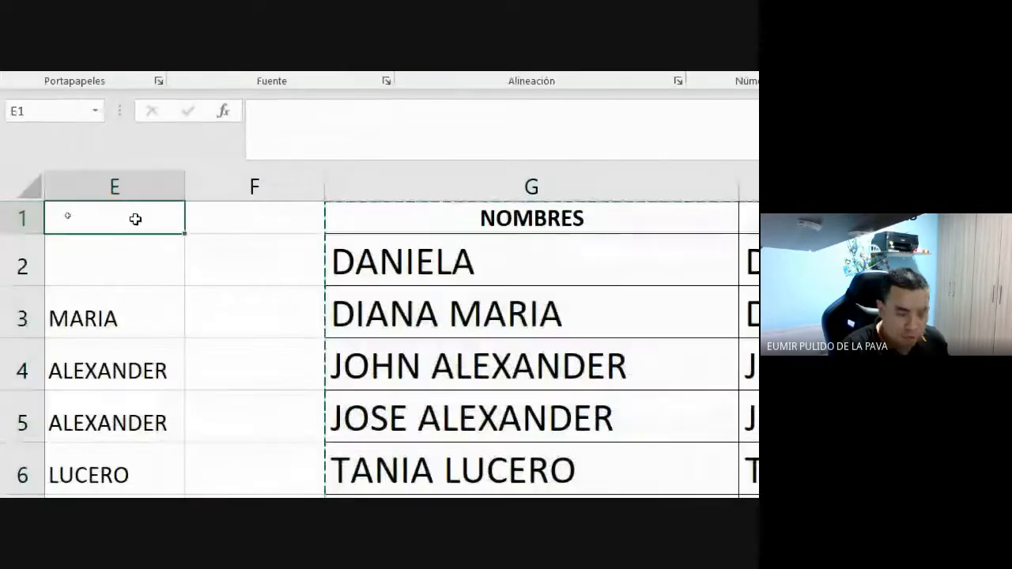
{"action": "key", "text": "Left"}
{"action": "key", "text": "Left"}
{"action": "key", "text": "Left"}
{"action": "key", "text": "Left"}
{"action": "key", "text": "Right"}
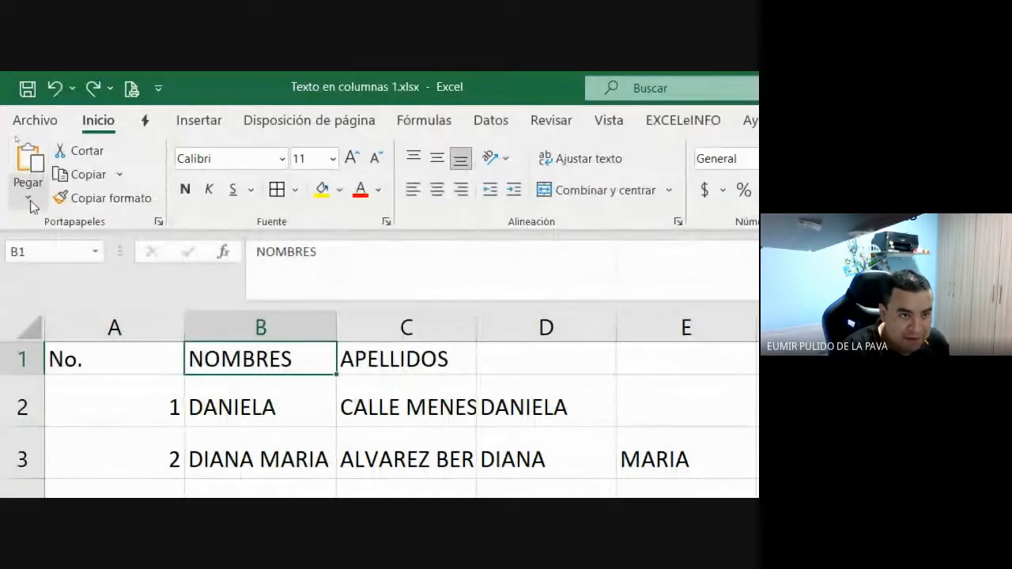
- Show the Valores option in Pegado especial, then close the dialog without pasting
{"action": "left_click", "coordinate": [30, 200]}
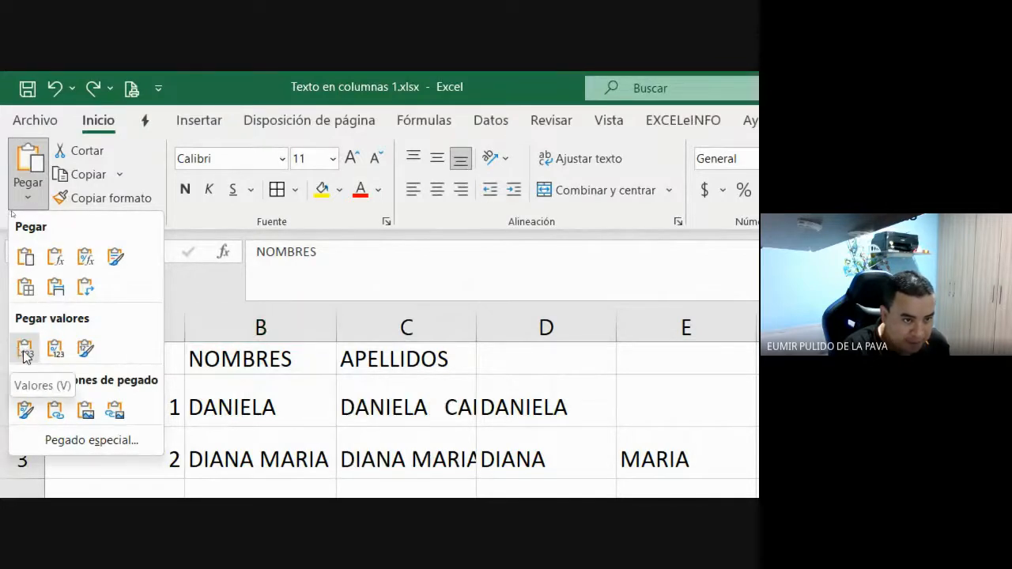
{"action": "left_click", "coordinate": [84, 447]}
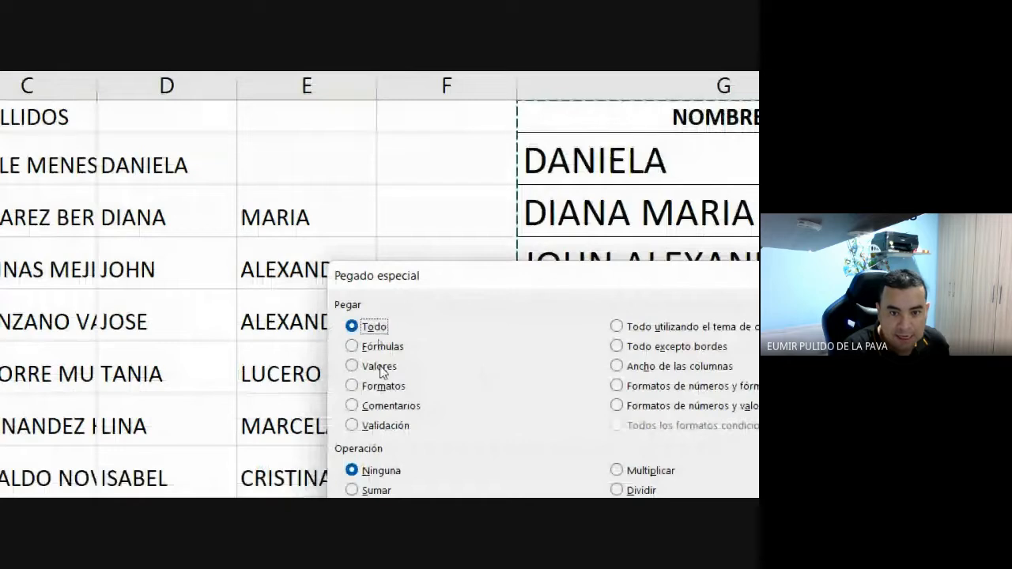
{"action": "left_click", "coordinate": [383, 369]}
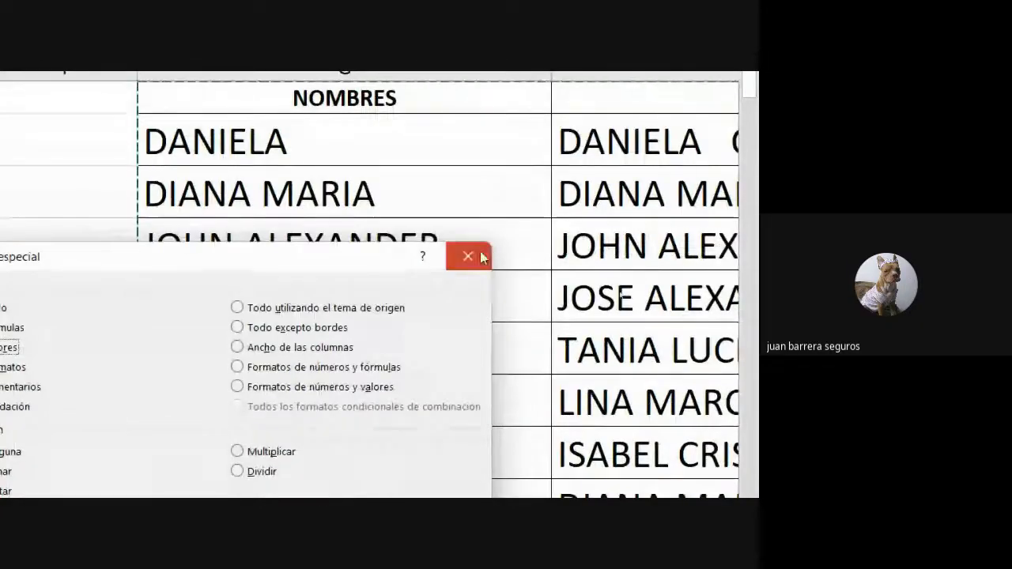
{"action": "left_click", "coordinate": [478, 258]}
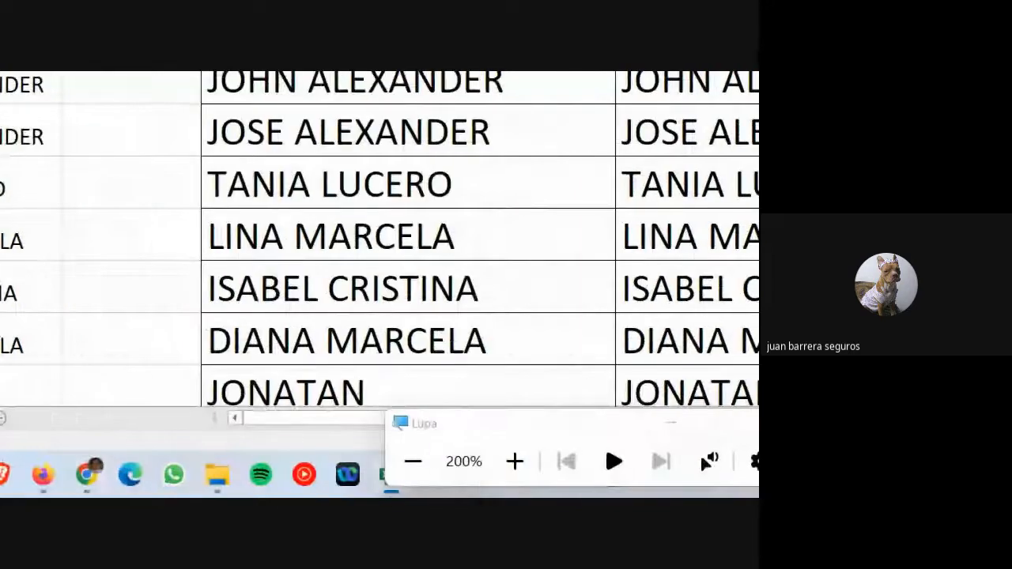
- Open Texto en columnas 2.xlsx, look at its name list in column A, and close it
{"action": "left_click", "coordinate": [609, 425]}
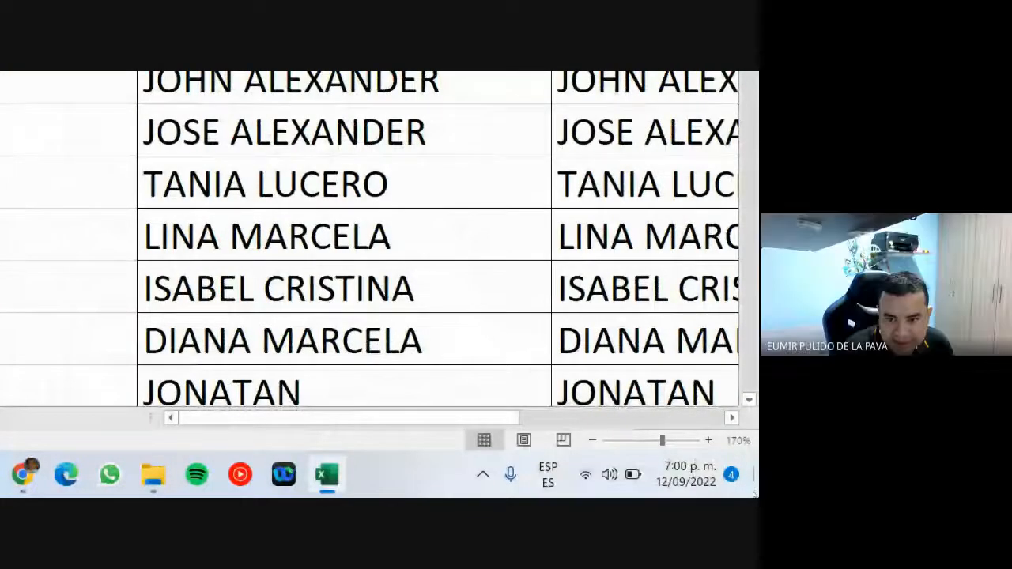
{"action": "left_click", "coordinate": [757, 495]}
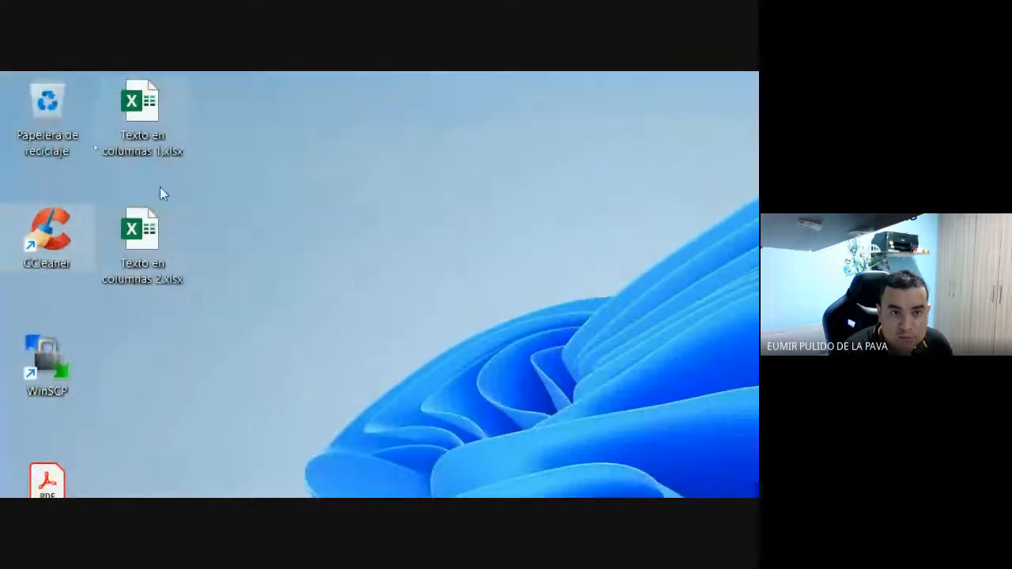
{"action": "double_click", "coordinate": [136, 245]}
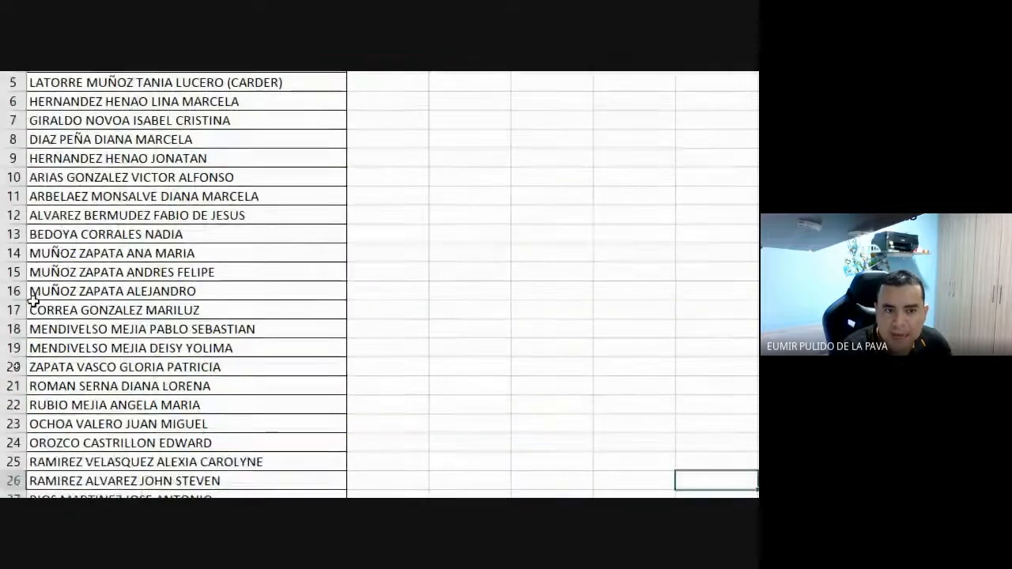
{"action": "left_click", "coordinate": [165, 273]}
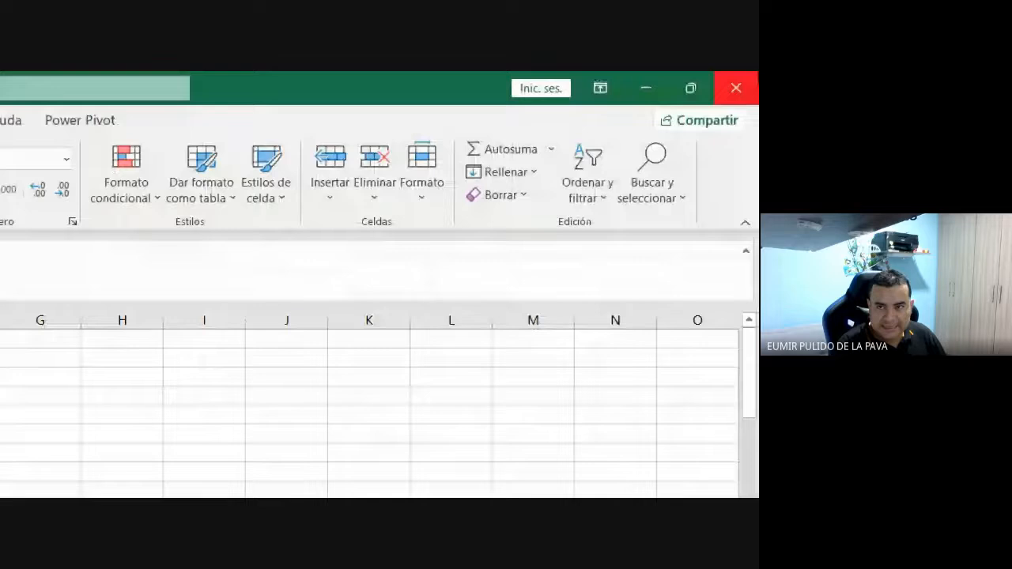
{"action": "left_click", "coordinate": [738, 86]}
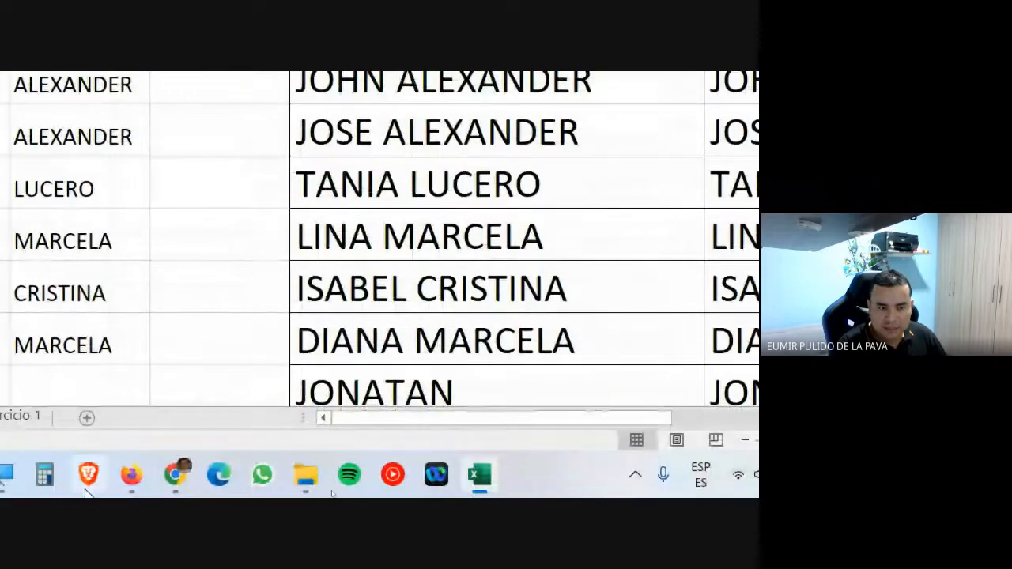
- Zoom the magnifier back to 100%, admit the waiting Meet participant, and return to the browser
{"action": "left_click", "coordinate": [220, 480]}
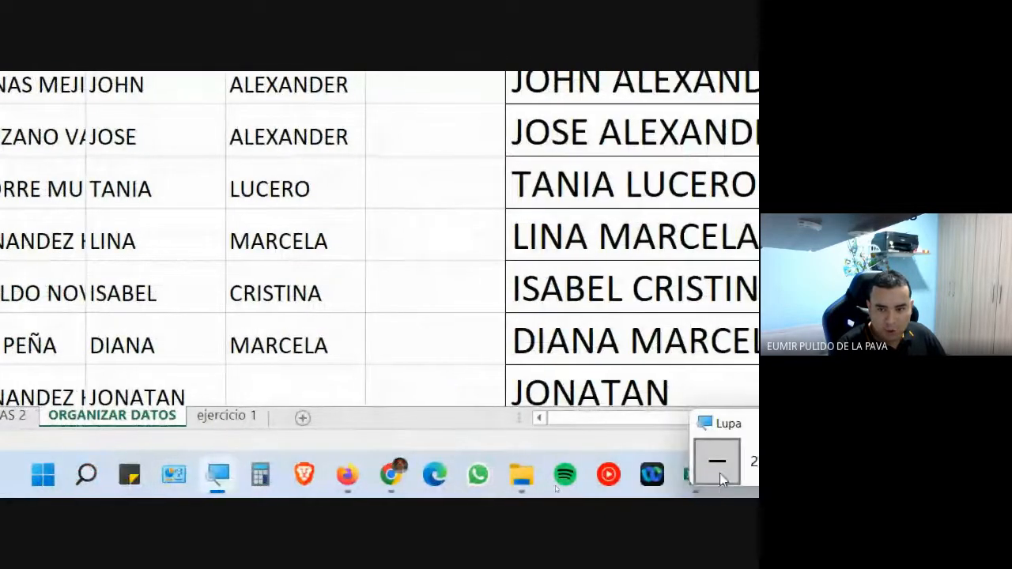
{"action": "left_click", "coordinate": [726, 461]}
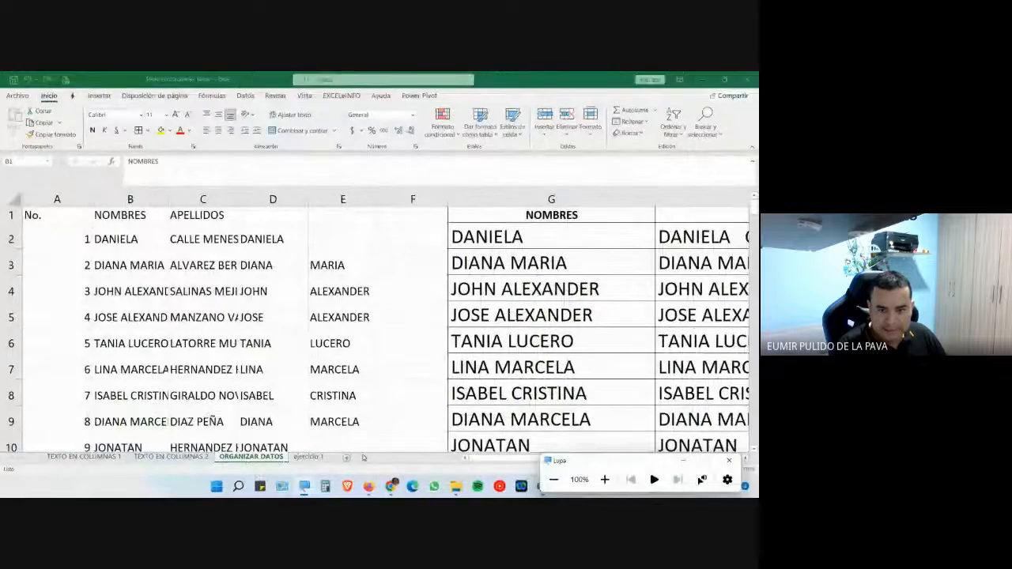
{"action": "mouse_move", "coordinate": [391, 486]}
{"action": "left_click", "coordinate": [429, 410]}
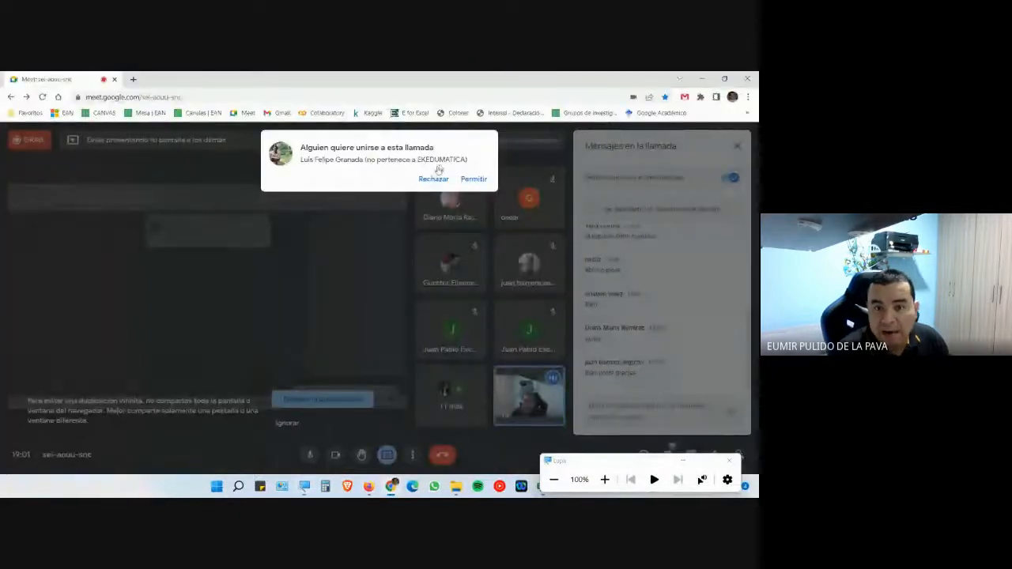
{"action": "left_click", "coordinate": [481, 179]}
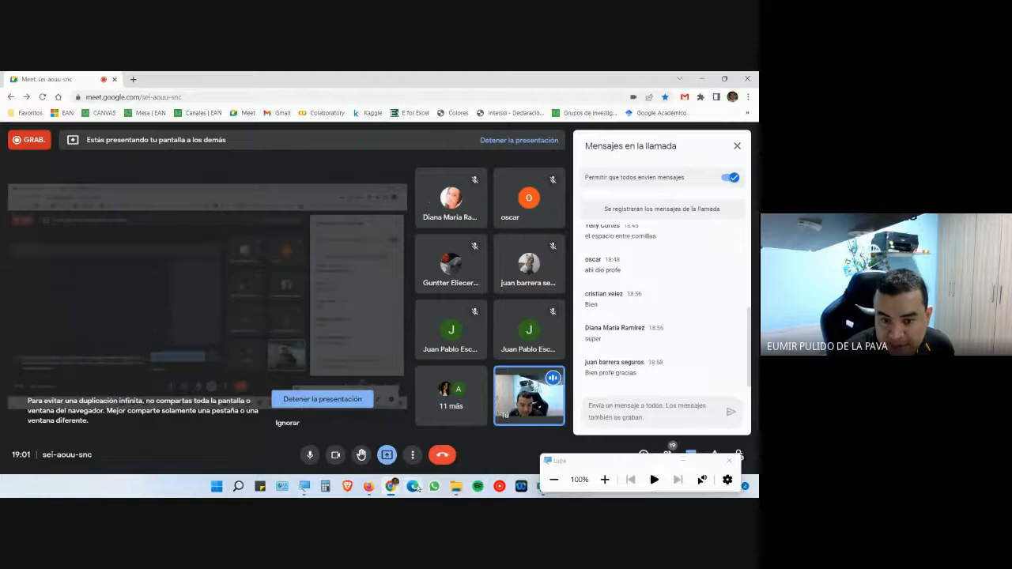
{"action": "left_click", "coordinate": [368, 485]}
- Download Archivo plano 1.txt from the course files page and save it to Escritorio
{"action": "scroll", "coordinate": [160, 277], "scroll_direction": "up", "scroll_amount": 5}
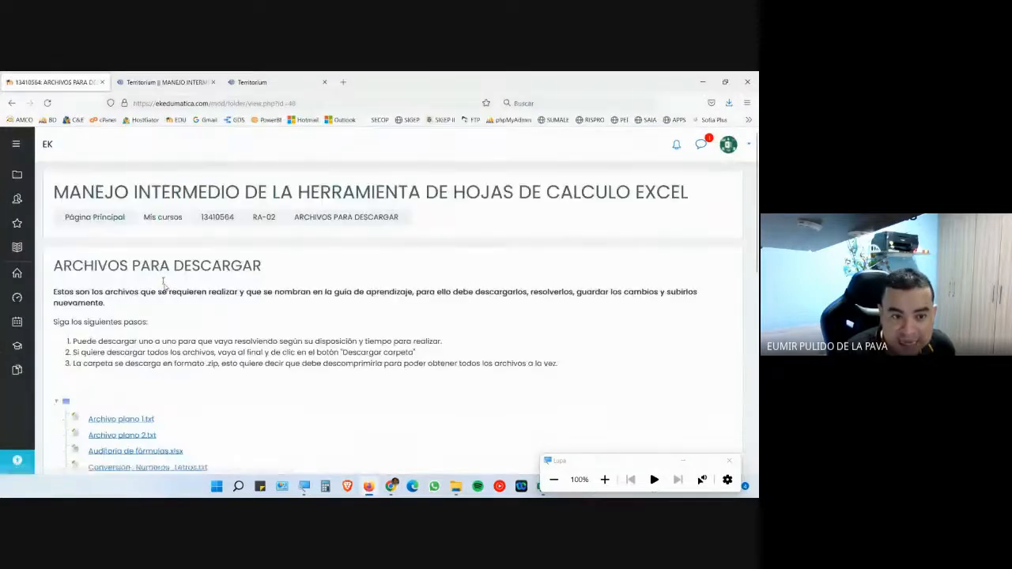
{"action": "scroll", "coordinate": [190, 316], "scroll_direction": "down", "scroll_amount": 3}
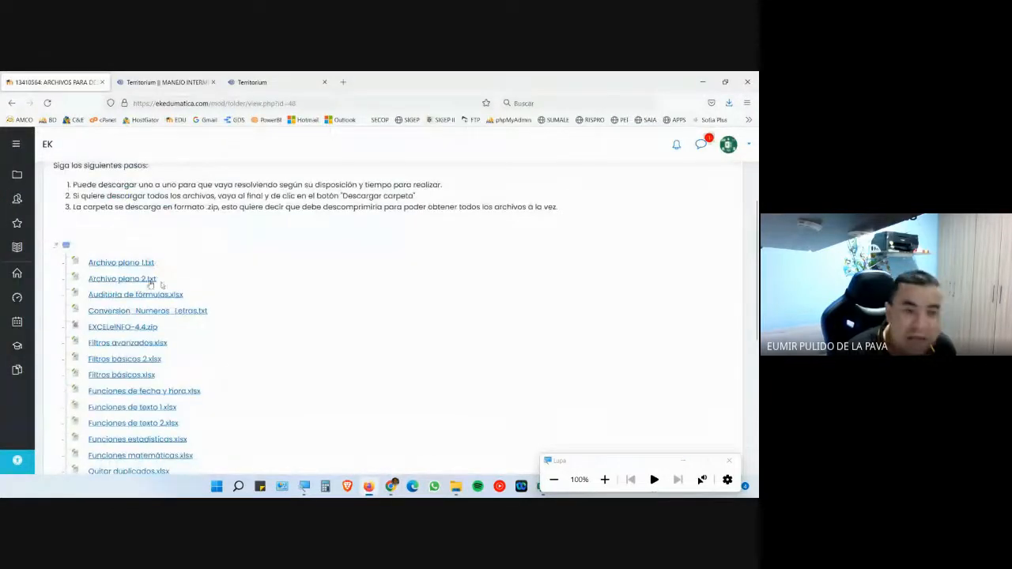
{"action": "left_click", "coordinate": [123, 263]}
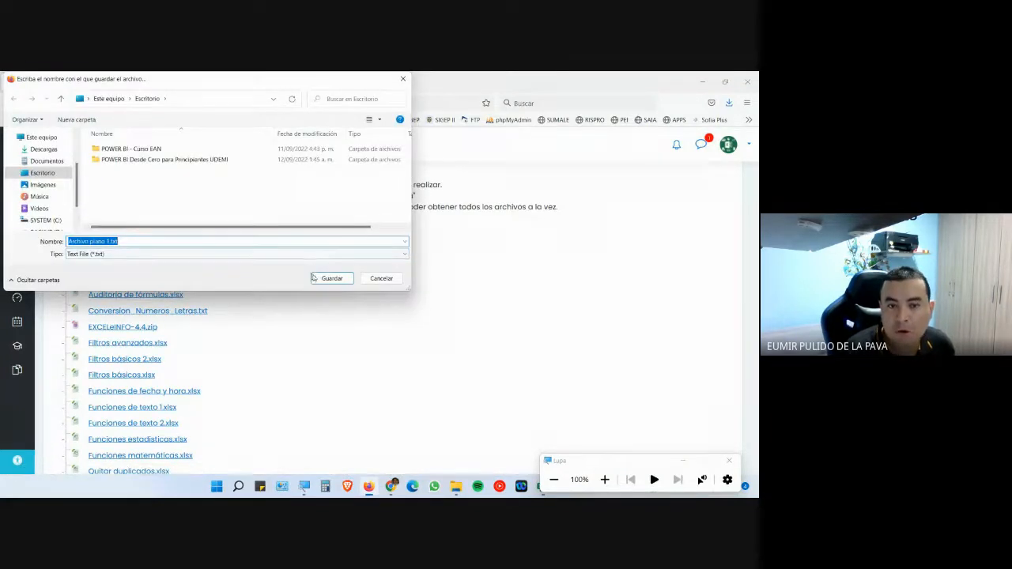
{"action": "left_click", "coordinate": [326, 279]}
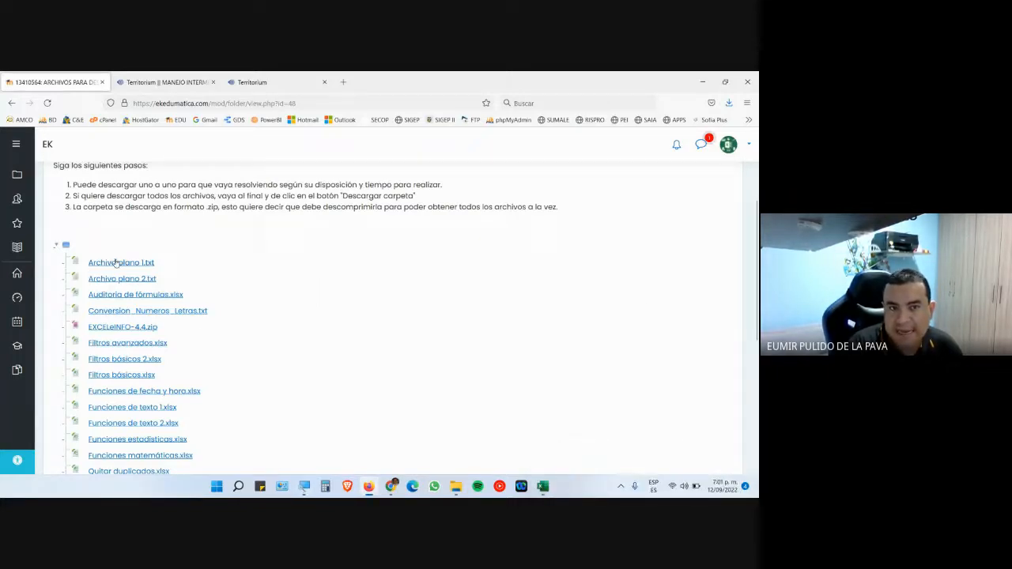
- Switch to the Territorium course tab, then minimize all windows to show the desktop
{"action": "left_click", "coordinate": [274, 83]}
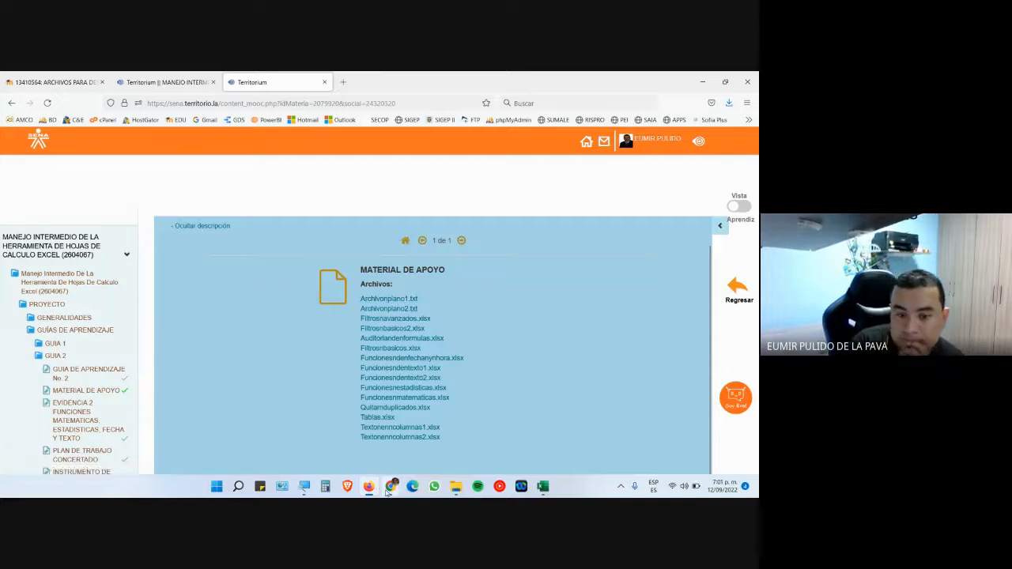
{"action": "mouse_move", "coordinate": [366, 471]}
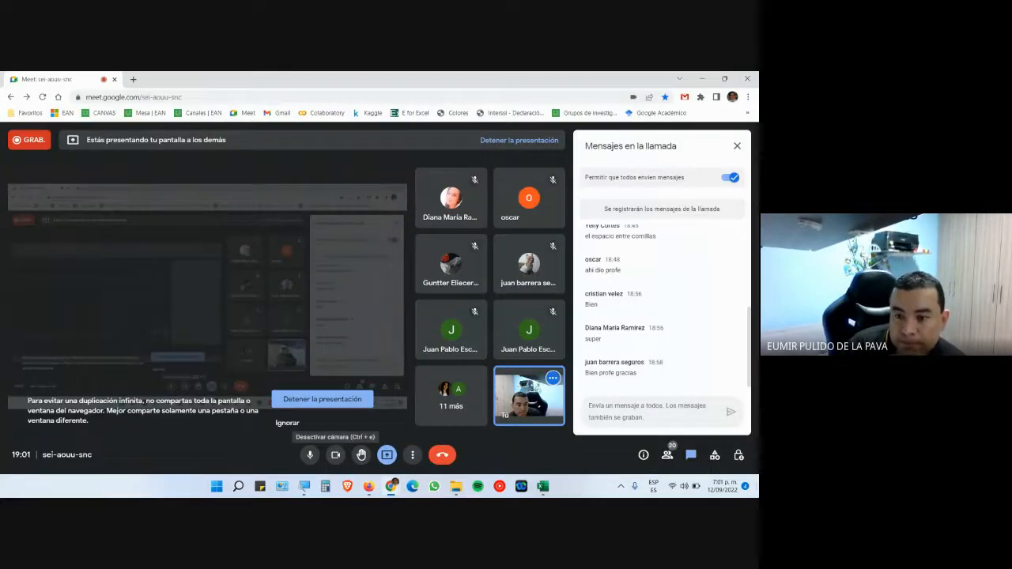
{"action": "left_click", "coordinate": [754, 490]}
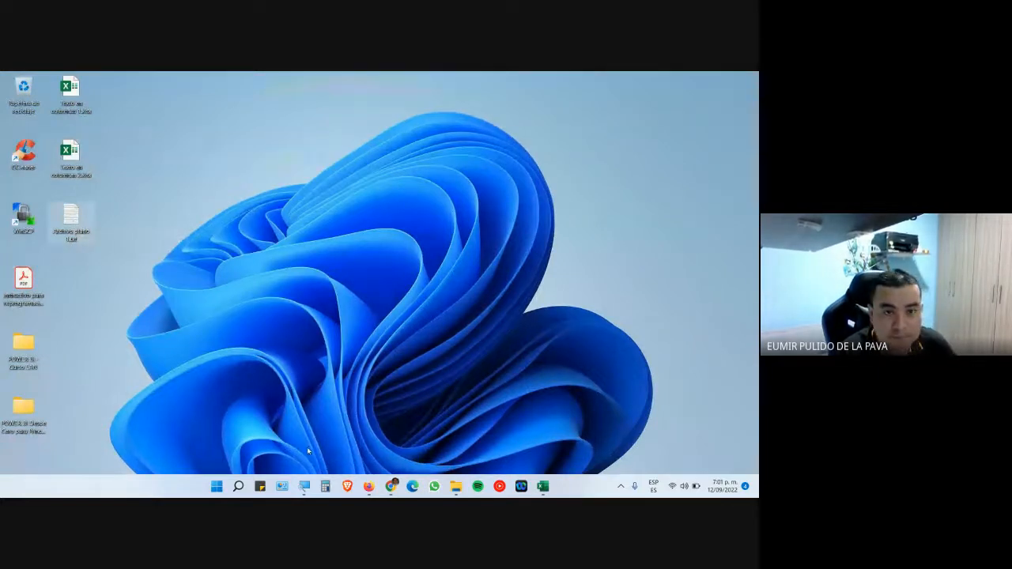
{"action": "key", "text": "ctrl+1"}
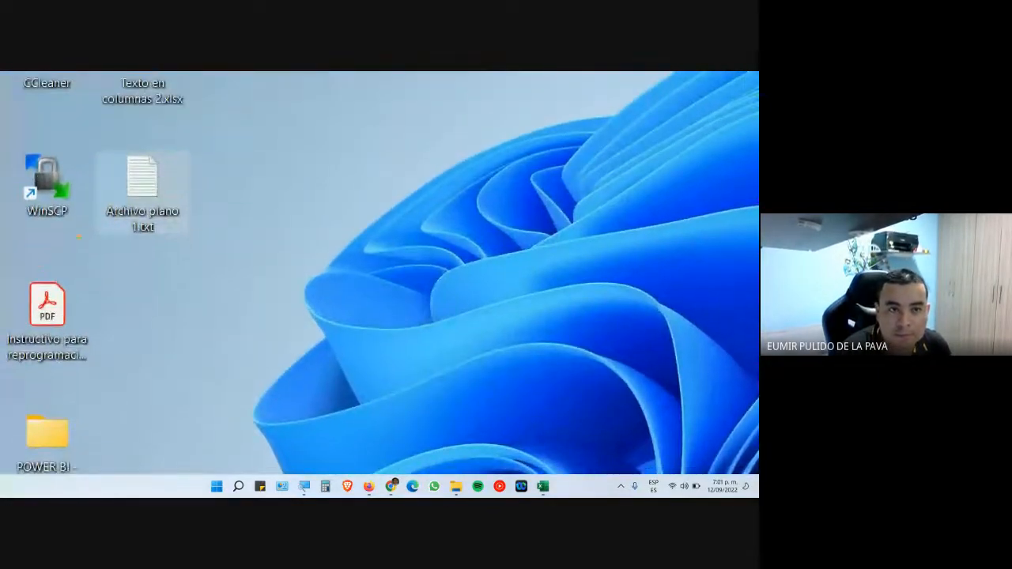
{"action": "mouse_move", "coordinate": [72, 138]}
{"action": "left_mouse_down"}
{"action": "mouse_move", "coordinate": [252, 257]}
{"action": "mouse_move", "coordinate": [122, 231]}
{"action": "mouse_move", "coordinate": [96, 166]}
{"action": "left_mouse_up"}
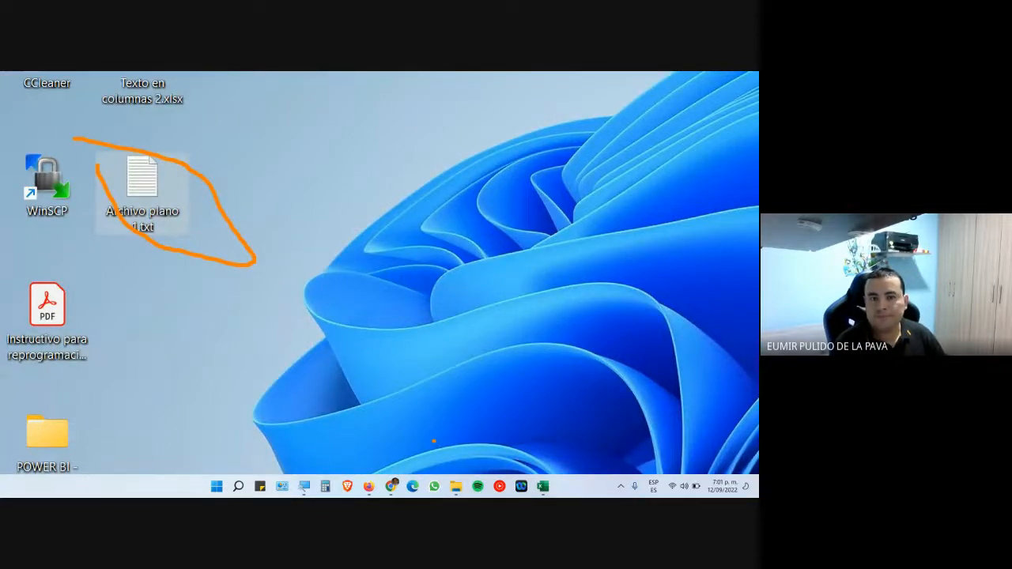
{"action": "key", "text": "Escape"}
{"action": "mouse_move", "coordinate": [392, 488]}
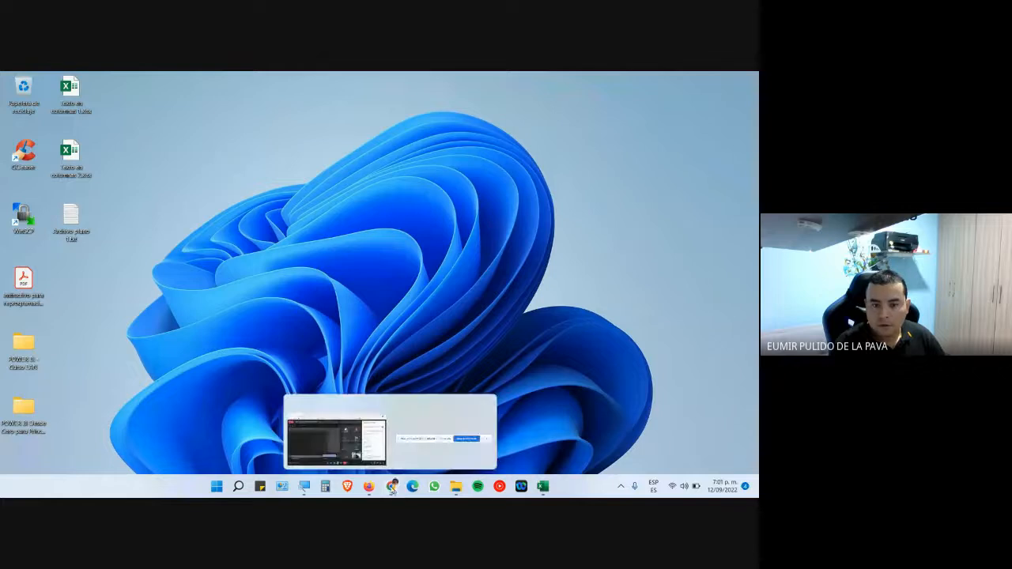
{"action": "left_click", "coordinate": [386, 427]}
{"action": "left_click", "coordinate": [475, 181]}
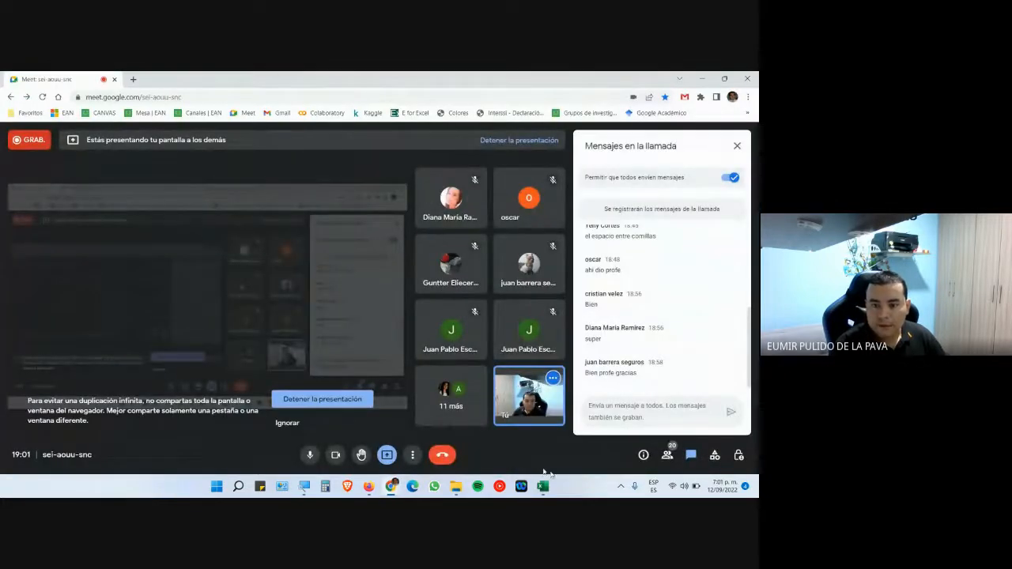
{"action": "left_click", "coordinate": [757, 487]}
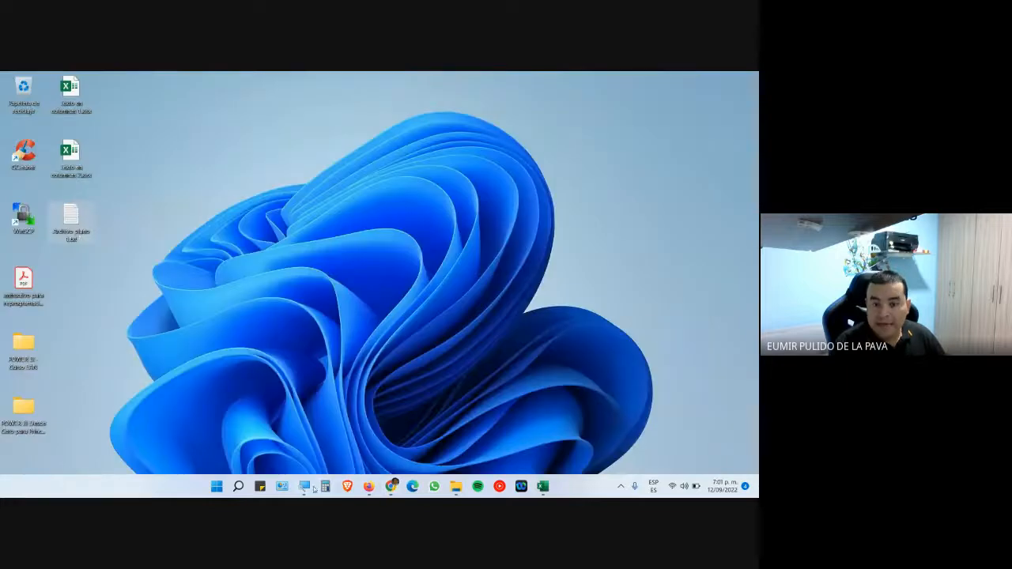
{"action": "left_click", "coordinate": [308, 488]}
{"action": "left_click", "coordinate": [605, 479]}
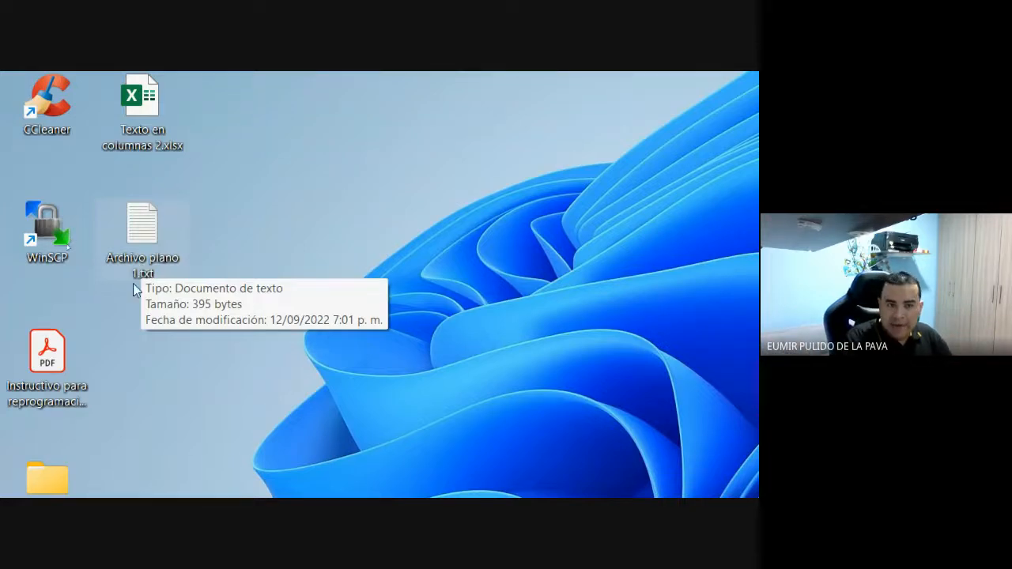
- Open Archivo plano 1.txt in Notepad and select all its code-and-name lines
{"action": "double_click", "coordinate": [130, 227]}
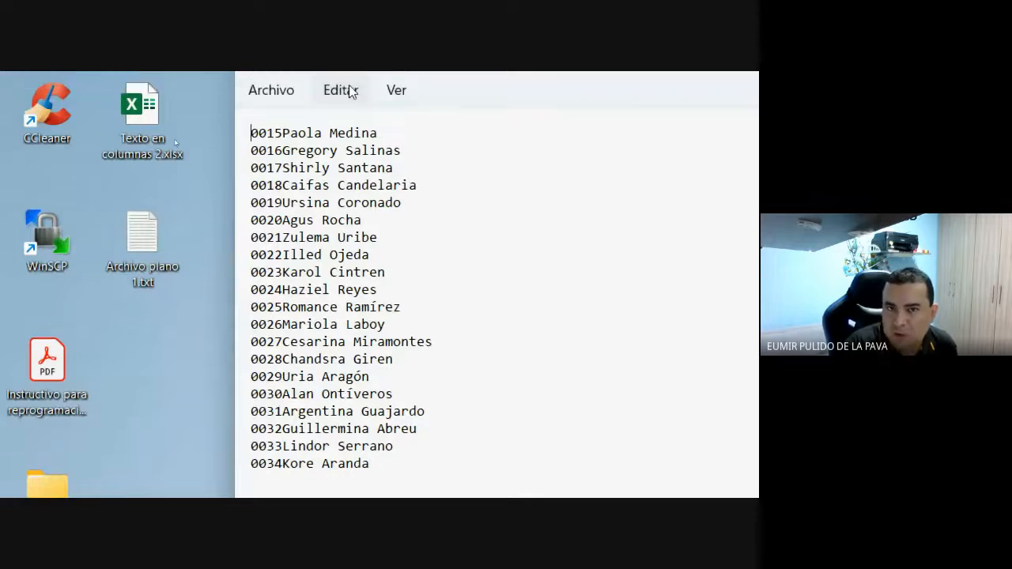
{"action": "left_click_drag", "start_coordinate": [251, 205], "coordinate": [400, 438]}
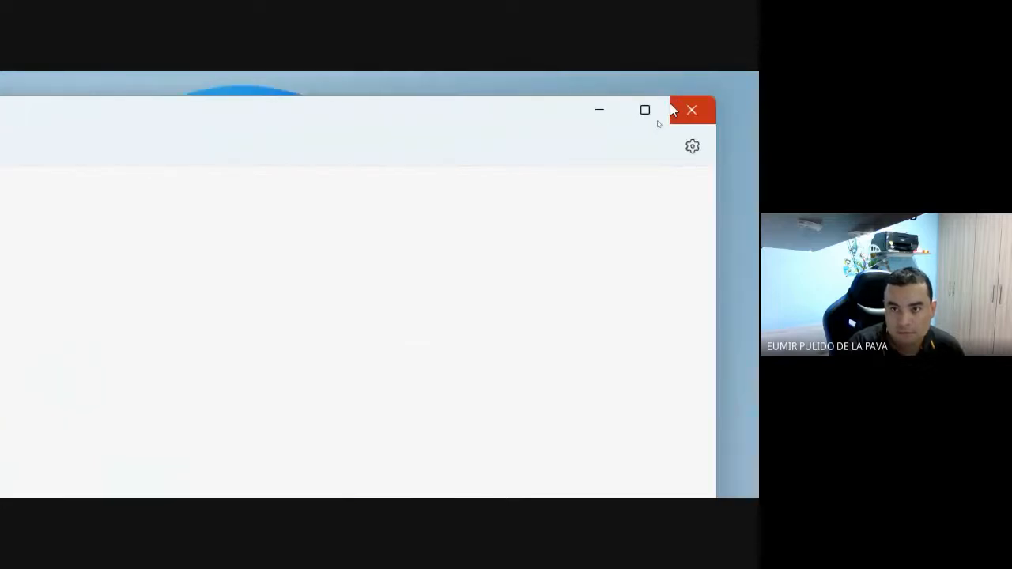
- Close Notepad, return the screen zoom to 100% and close the Magnifier
{"action": "left_click", "coordinate": [673, 110]}
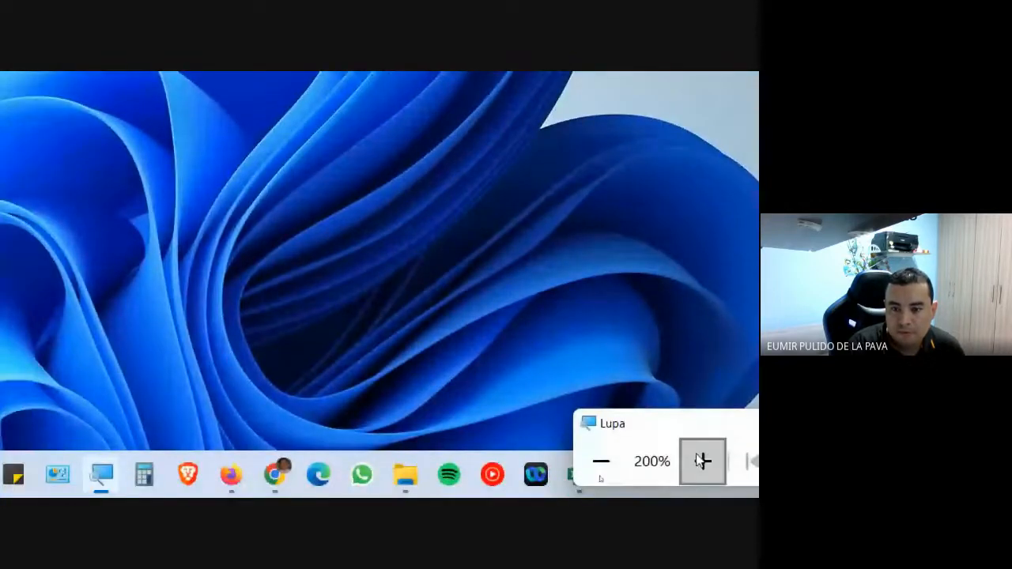
{"action": "left_click", "coordinate": [601, 461]}
{"action": "mouse_move", "coordinate": [391, 484]}
{"action": "left_click", "coordinate": [417, 444]}
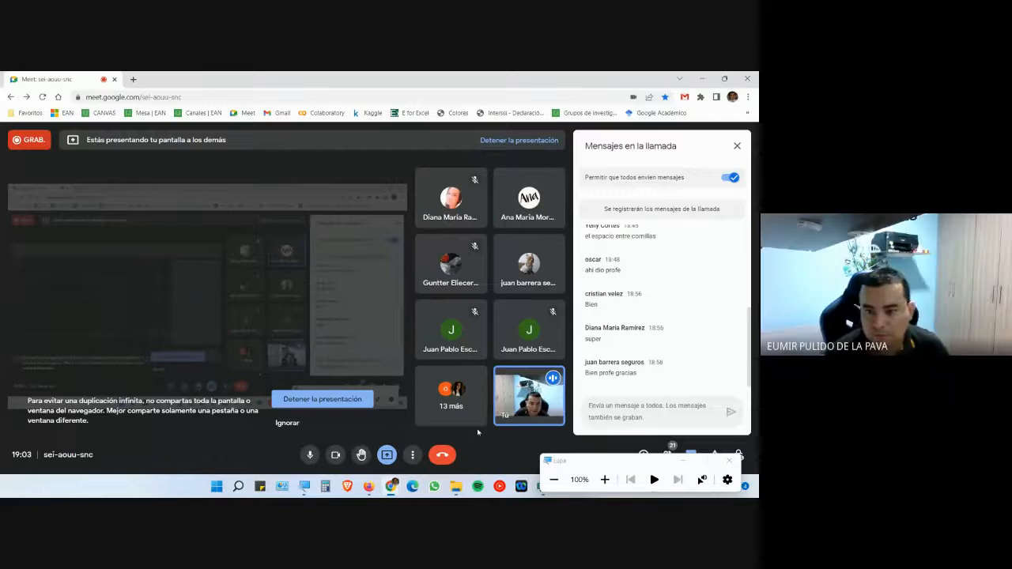
{"action": "left_click", "coordinate": [682, 462]}
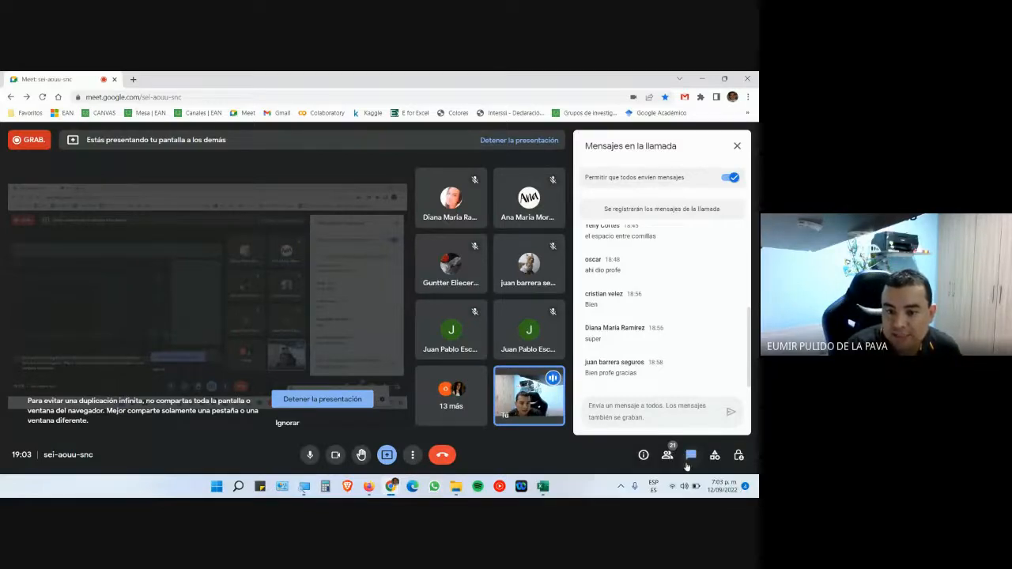
- Close the Texto en columnas 1 workbook, answering the save prompt, and relaunch Excel
{"action": "left_click", "coordinate": [542, 486]}
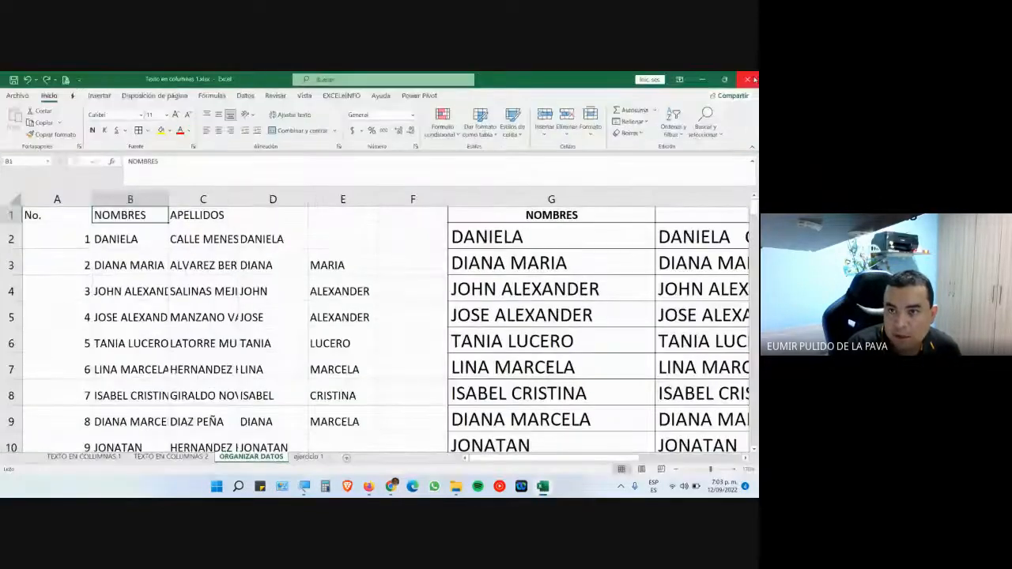
{"action": "left_click", "coordinate": [754, 79]}
{"action": "left_click", "coordinate": [375, 301]}
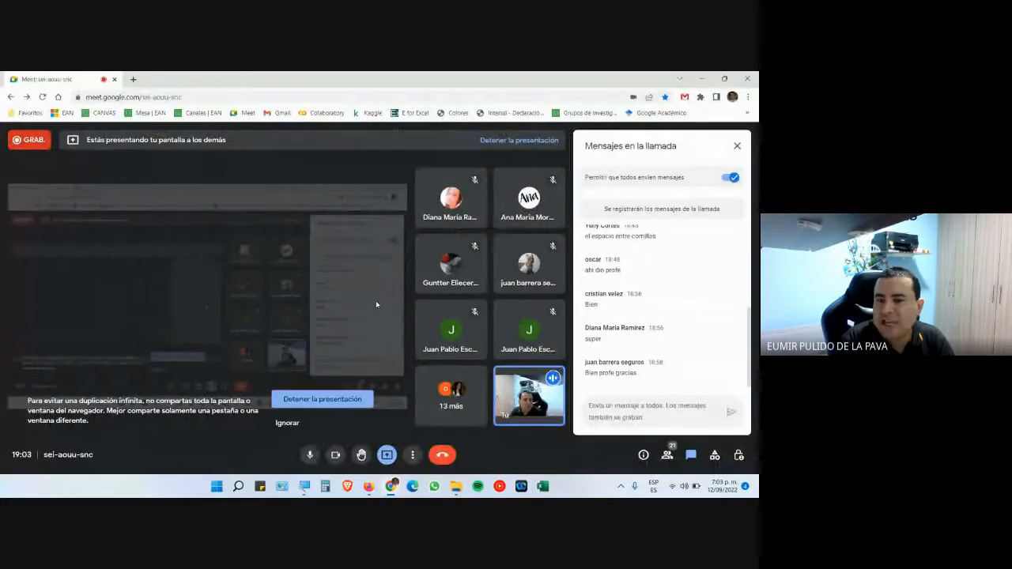
{"action": "left_click", "coordinate": [545, 492]}
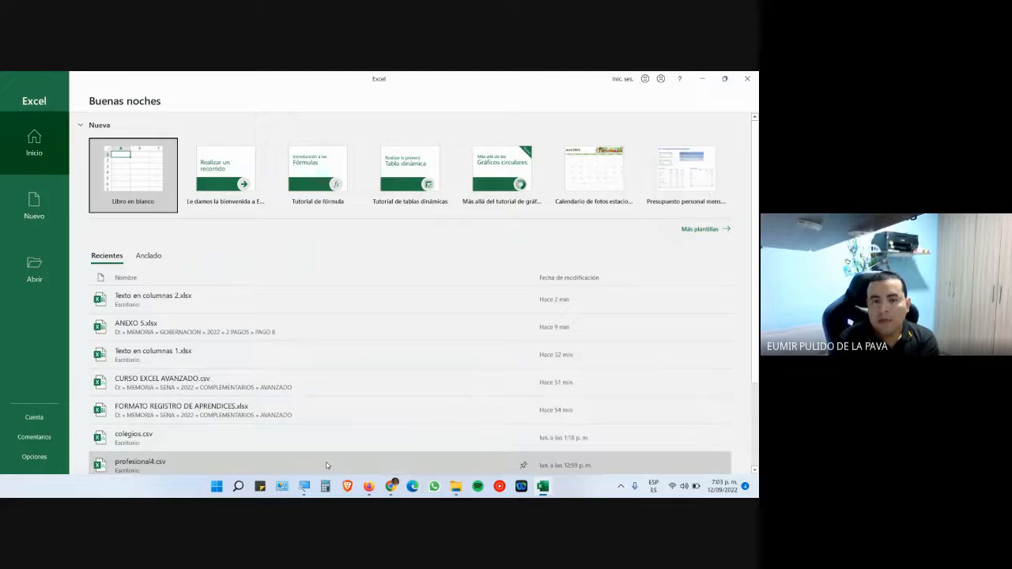
- Magnify the screen and reach the Abrir dialog via File > Open > Browse, in Documentos
{"action": "left_click", "coordinate": [304, 485]}
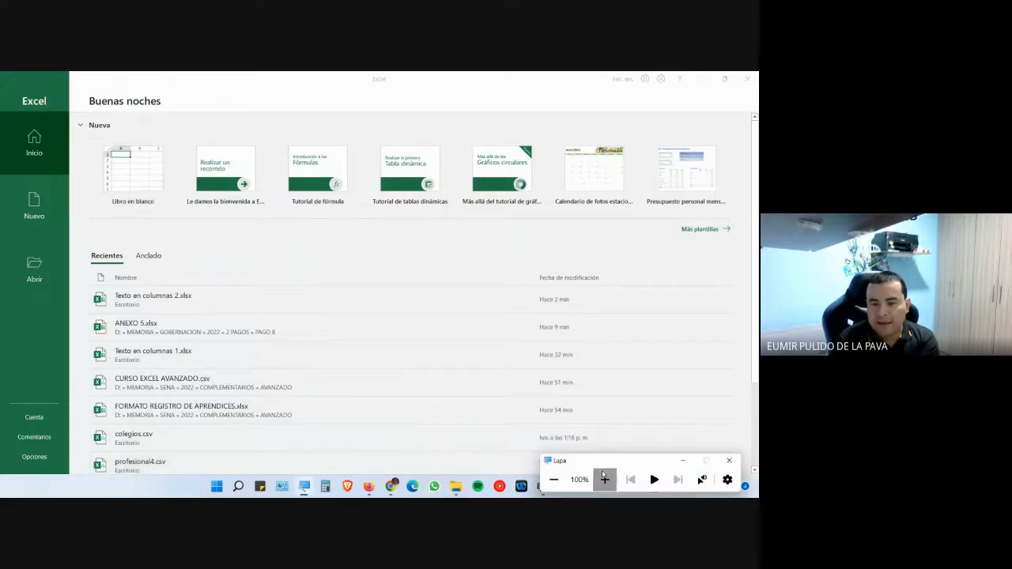
{"action": "left_click", "coordinate": [605, 479]}
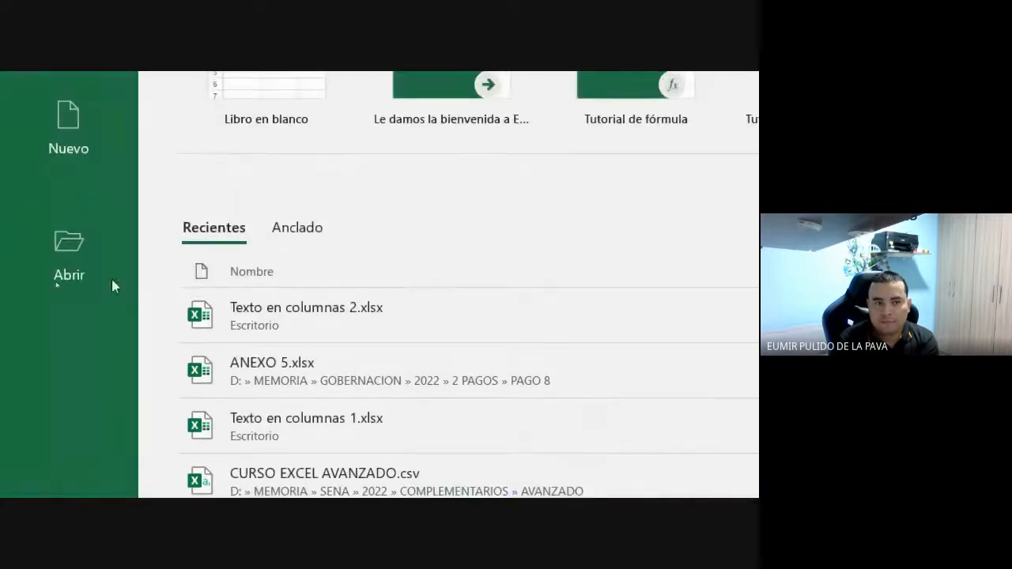
{"action": "left_click", "coordinate": [79, 245]}
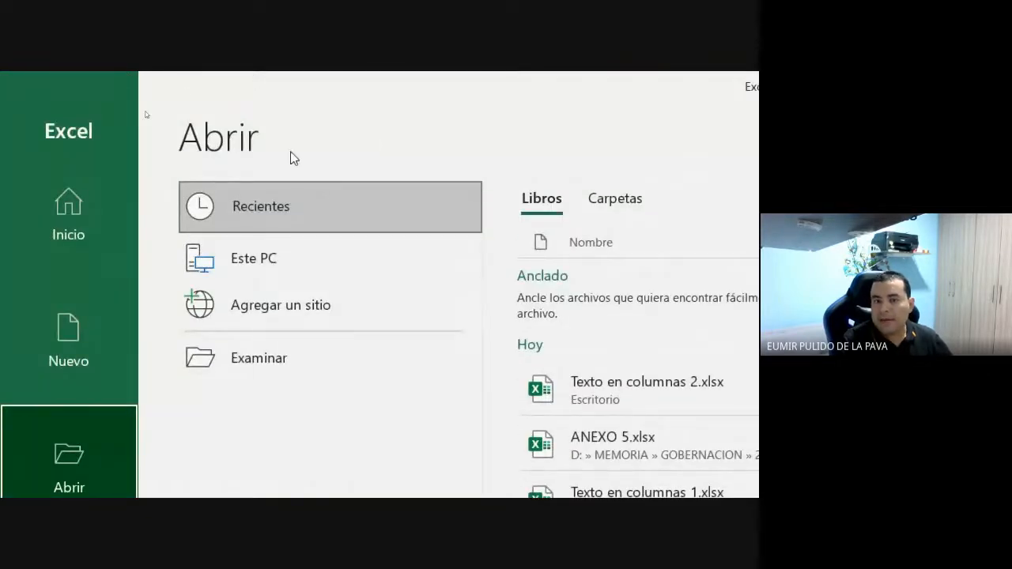
{"action": "left_click", "coordinate": [250, 363]}
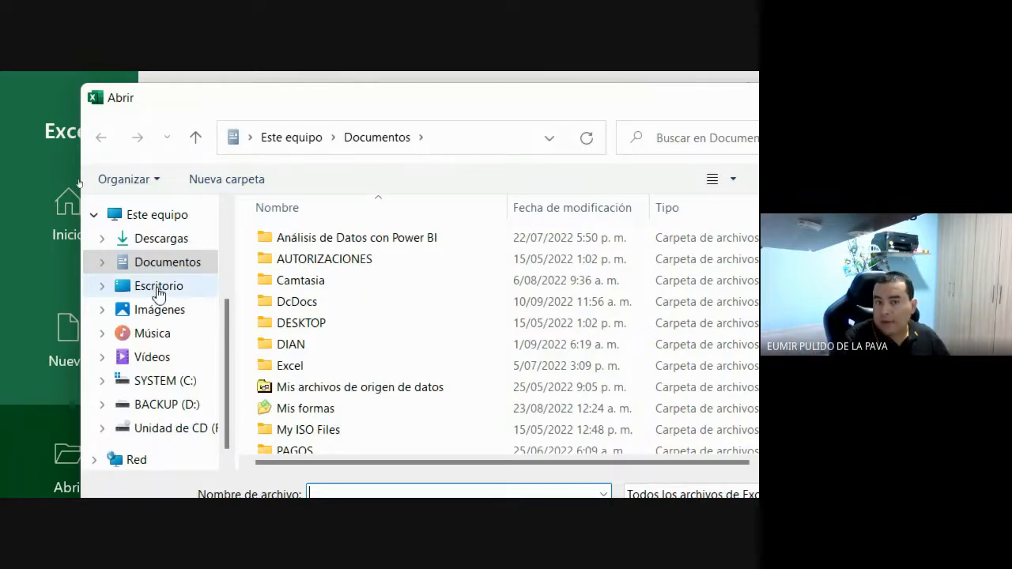
- Browse to Escritorio in the Abrir dialog, listing Texto en columnas 1.xlsx and 2.xlsx
{"action": "left_click", "coordinate": [159, 241]}
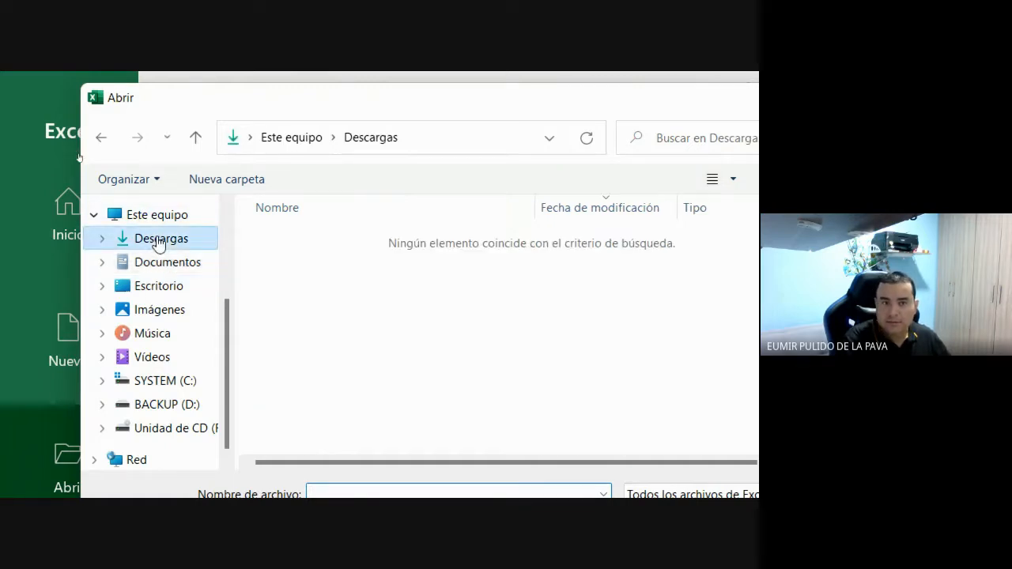
{"action": "left_click", "coordinate": [173, 291]}
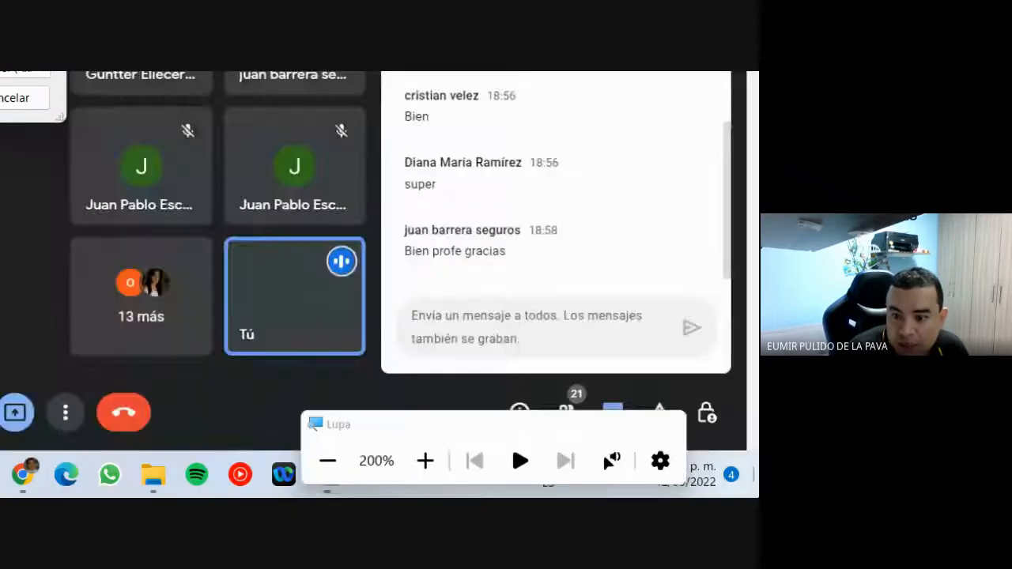
{"action": "left_click", "coordinate": [756, 495]}
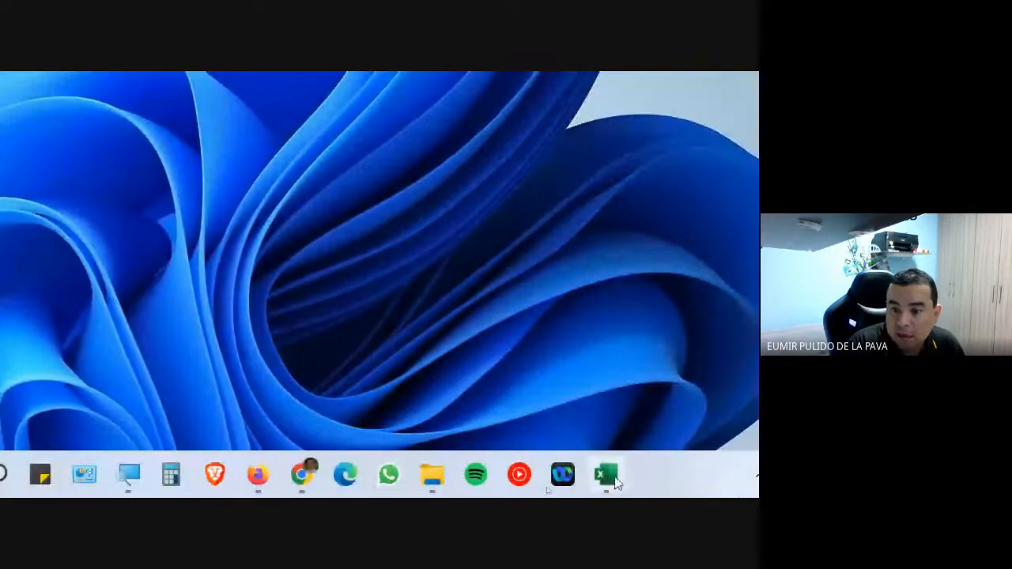
{"action": "left_click", "coordinate": [607, 475]}
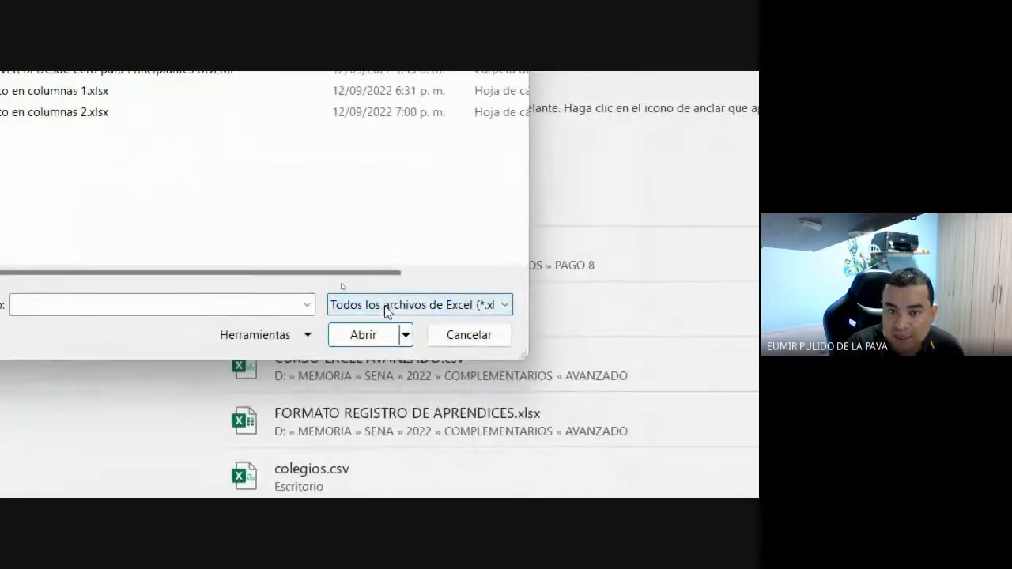
- Switch the file filter to All files (*.*) and open Archivo plano 1.txt
{"action": "left_click", "coordinate": [387, 307]}
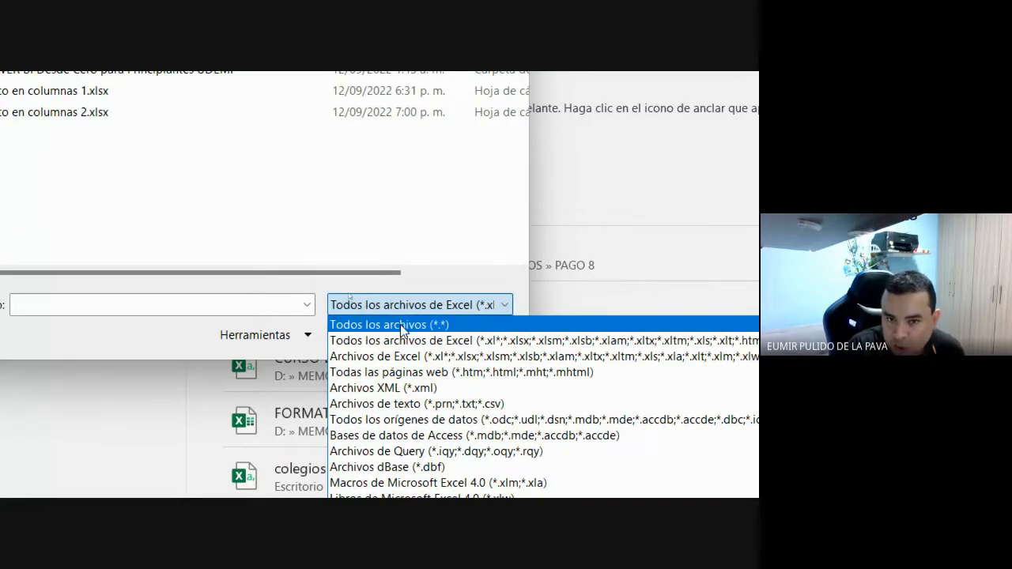
{"action": "left_click", "coordinate": [401, 330]}
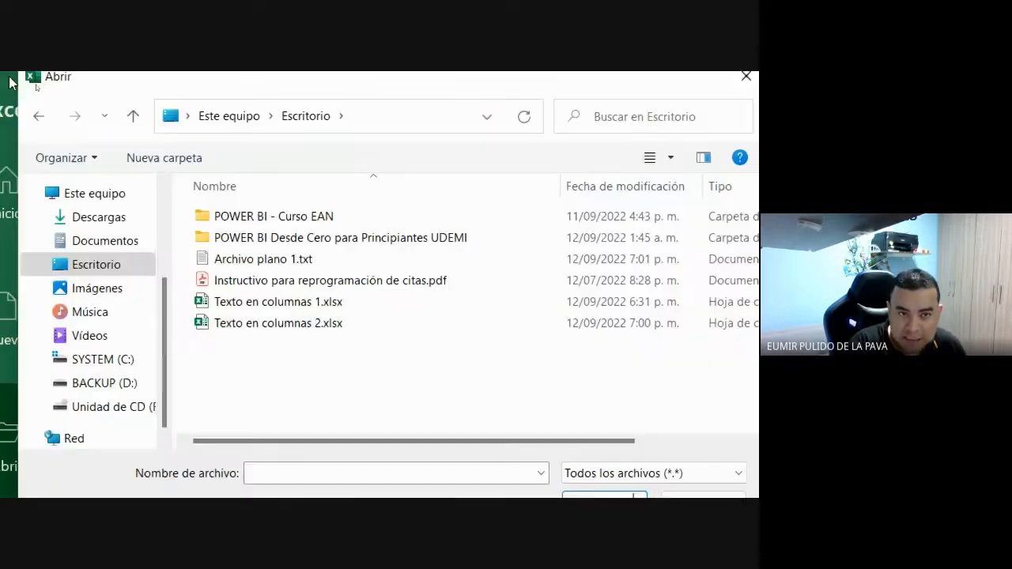
{"action": "left_click", "coordinate": [273, 261]}
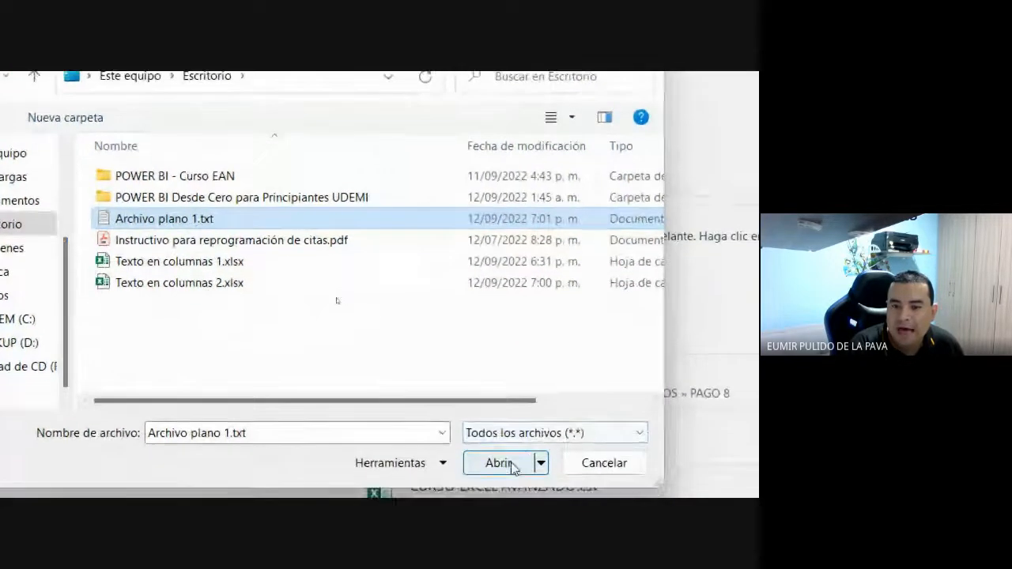
{"action": "left_click", "coordinate": [553, 433]}
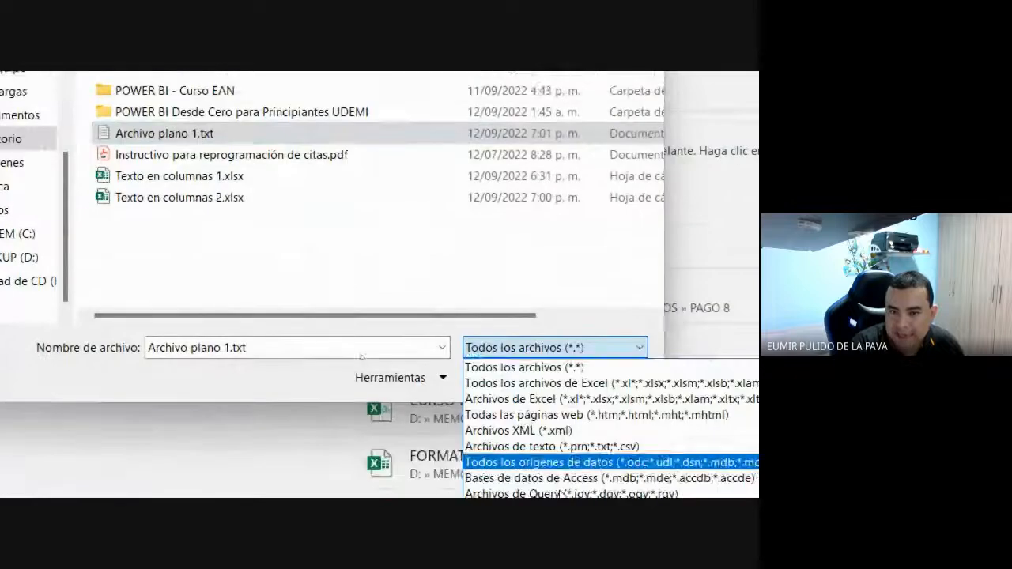
{"action": "left_click", "coordinate": [515, 346]}
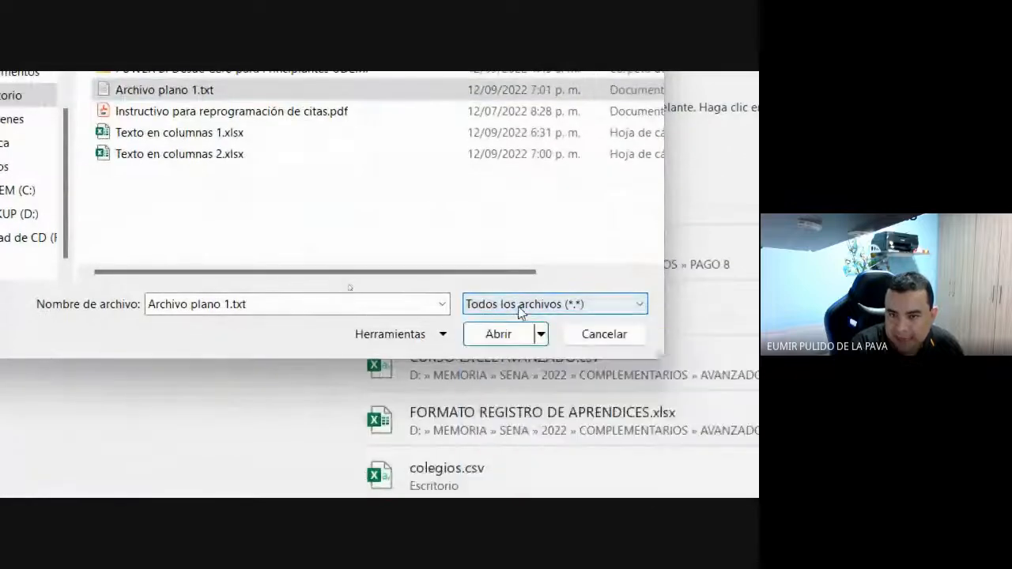
{"action": "left_click", "coordinate": [638, 307]}
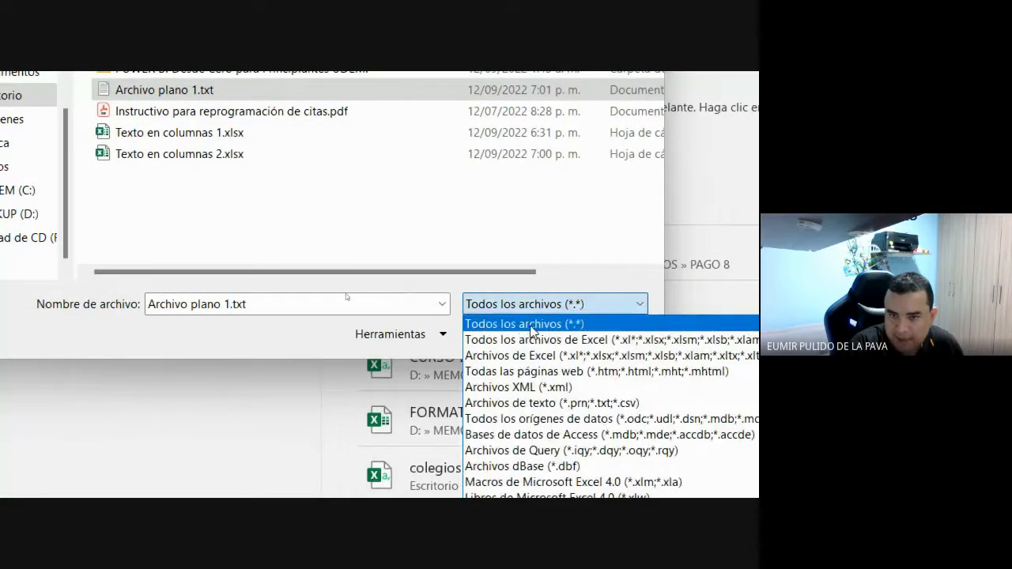
{"action": "left_click", "coordinate": [531, 331]}
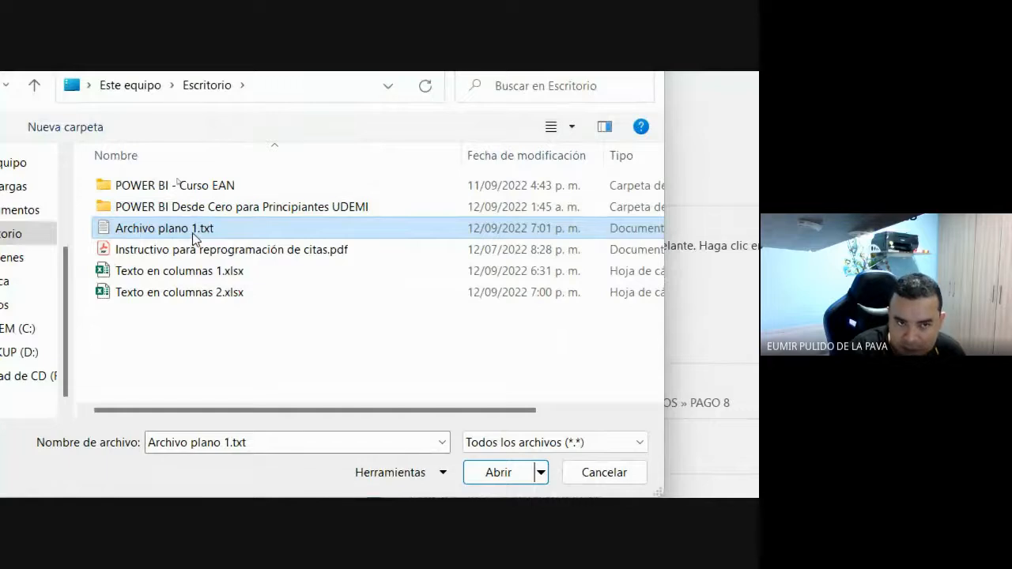
{"action": "left_click", "coordinate": [498, 456]}
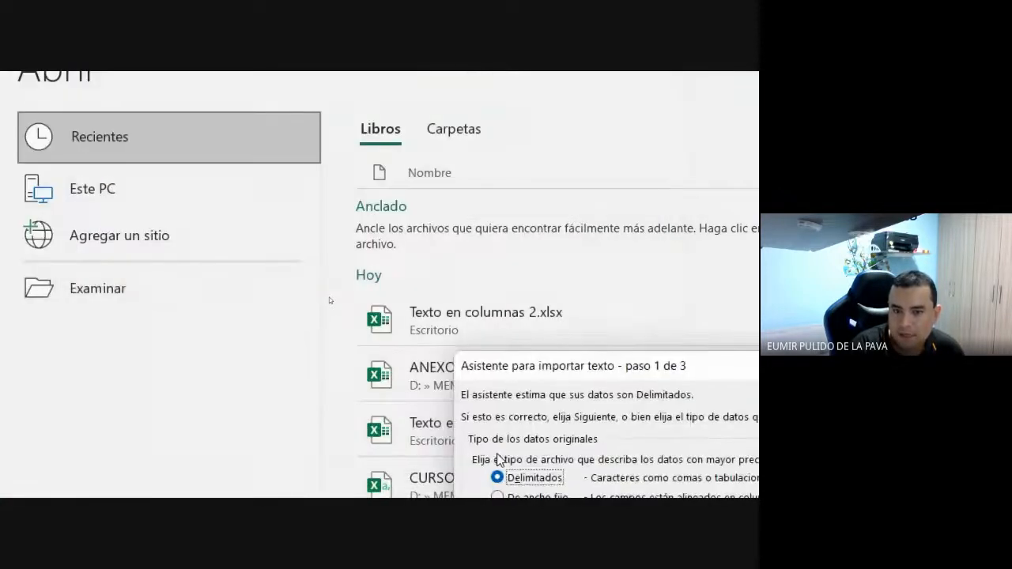
{"action": "left_click_drag", "start_coordinate": [598, 377], "coordinate": [370, 144]}
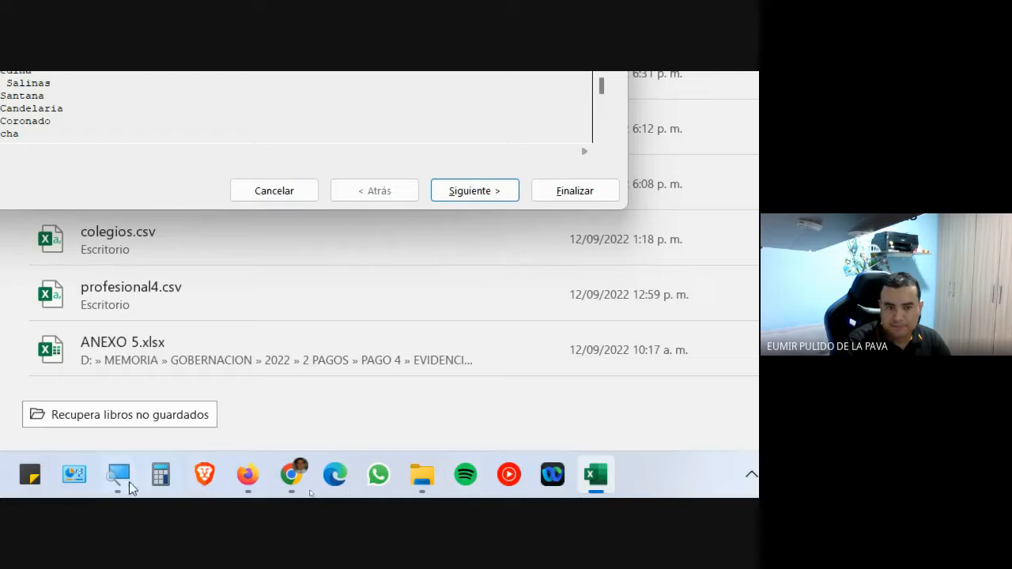
{"action": "left_click", "coordinate": [122, 479]}
{"action": "left_click", "coordinate": [618, 465]}
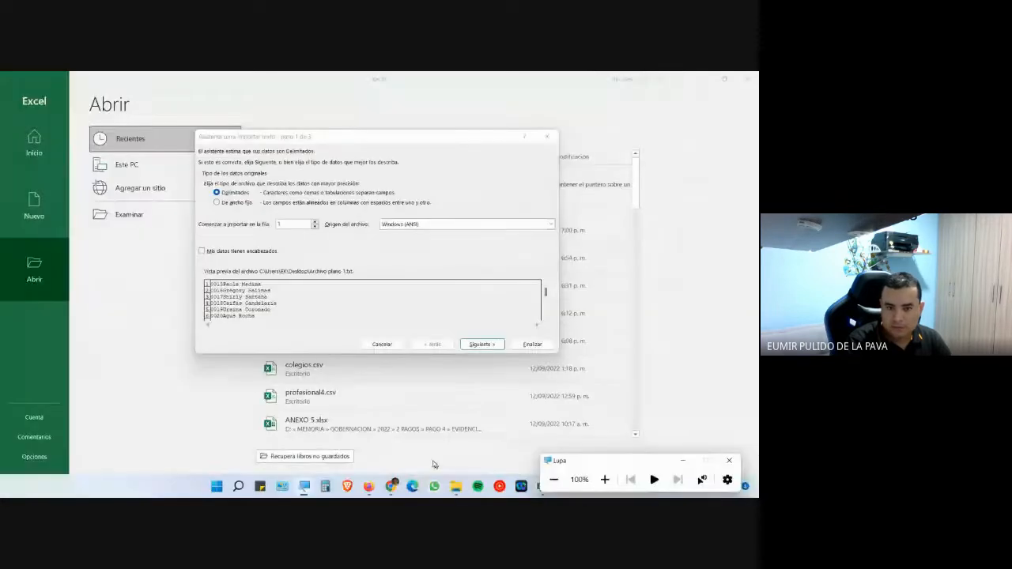
{"action": "left_click", "coordinate": [618, 465]}
{"action": "mouse_move", "coordinate": [391, 485]}
{"action": "left_click", "coordinate": [336, 442]}
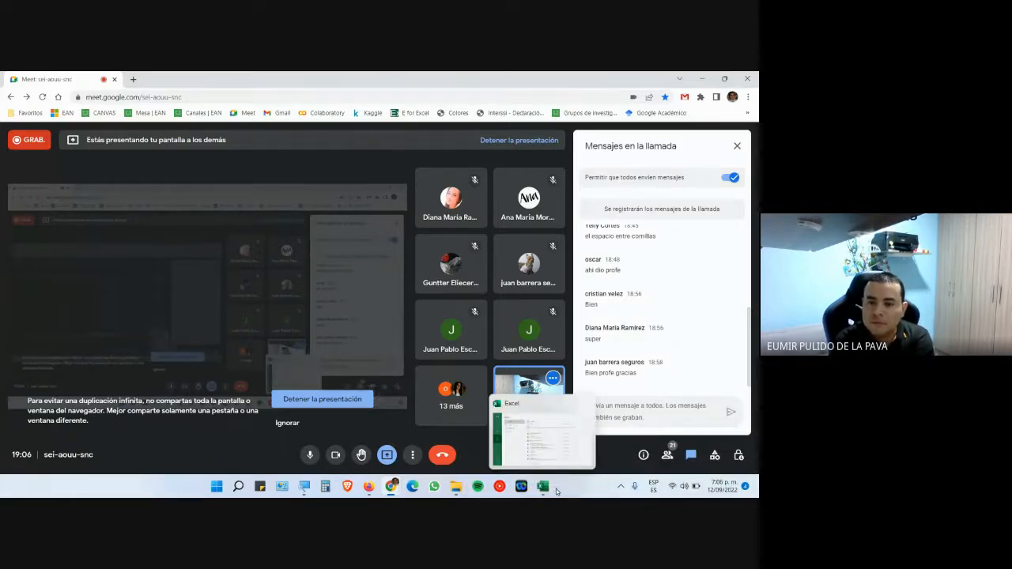
{"action": "left_click", "coordinate": [551, 490]}
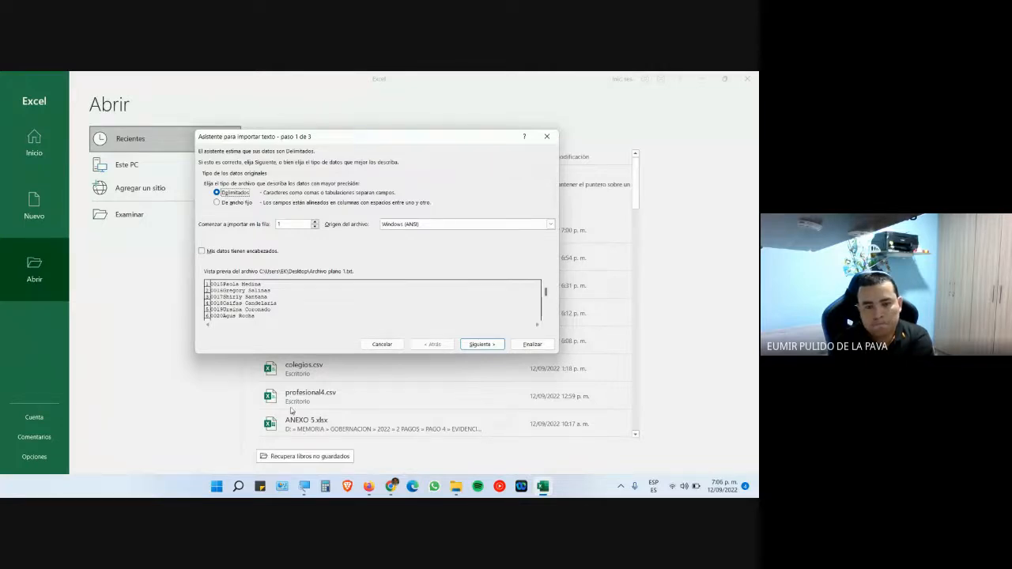
{"action": "left_click", "coordinate": [303, 485]}
{"action": "left_click", "coordinate": [606, 480]}
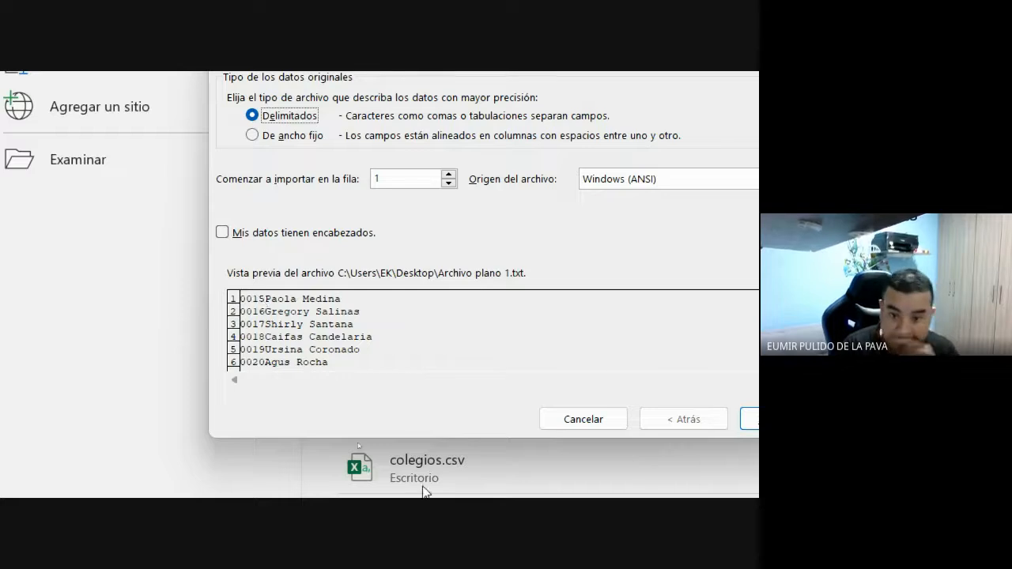
{"action": "left_click", "coordinate": [756, 491]}
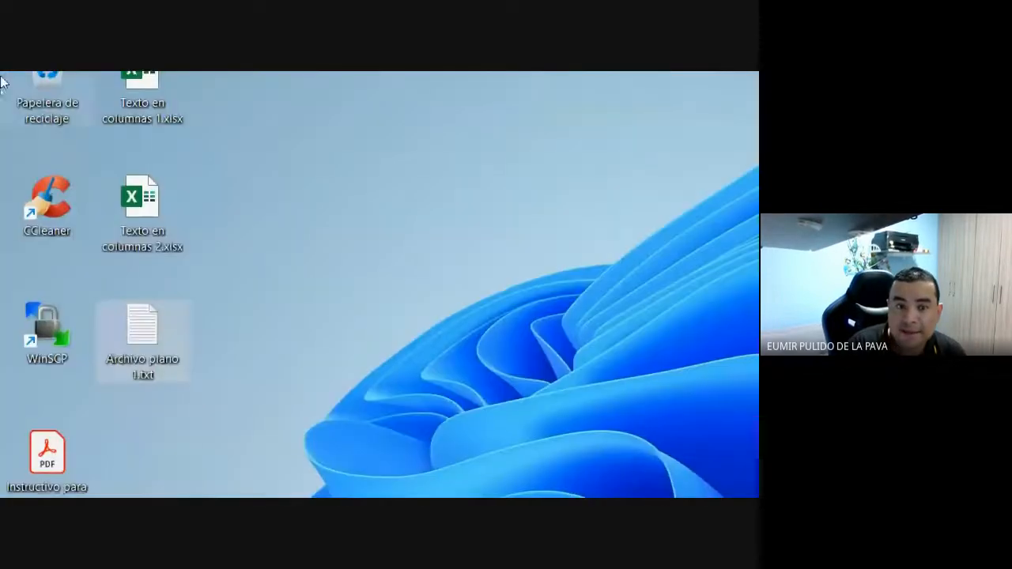
{"action": "double_click", "coordinate": [160, 352]}
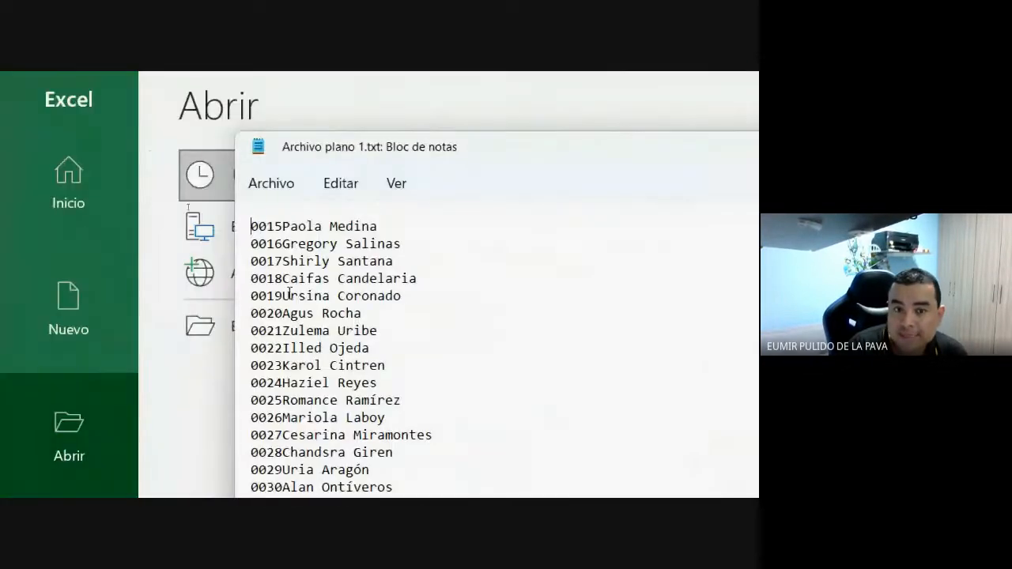
{"action": "triple_click", "coordinate": [245, 234]}
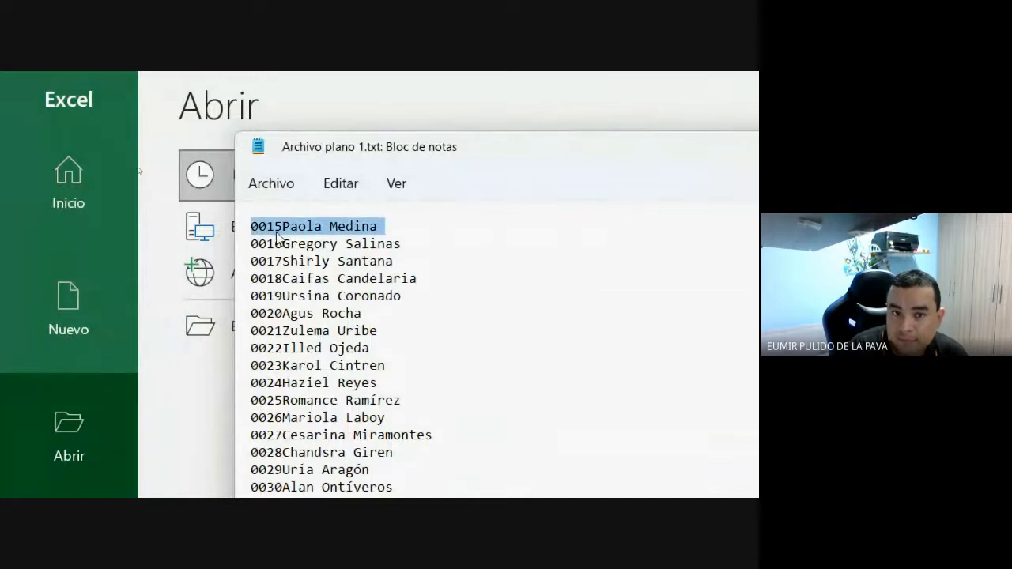
{"action": "left_click_drag", "start_coordinate": [252, 229], "coordinate": [299, 237]}
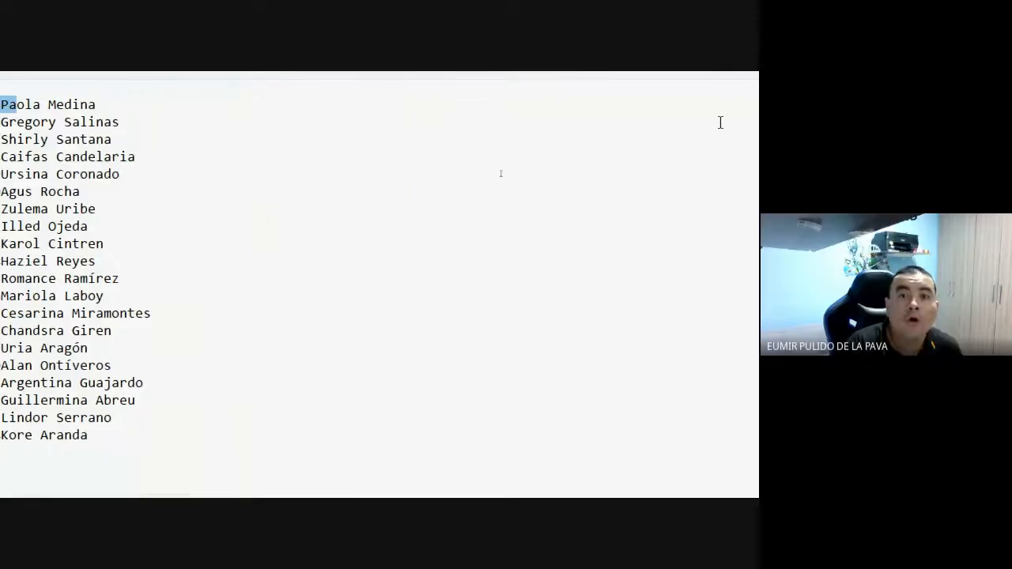
{"action": "left_click", "coordinate": [698, 138]}
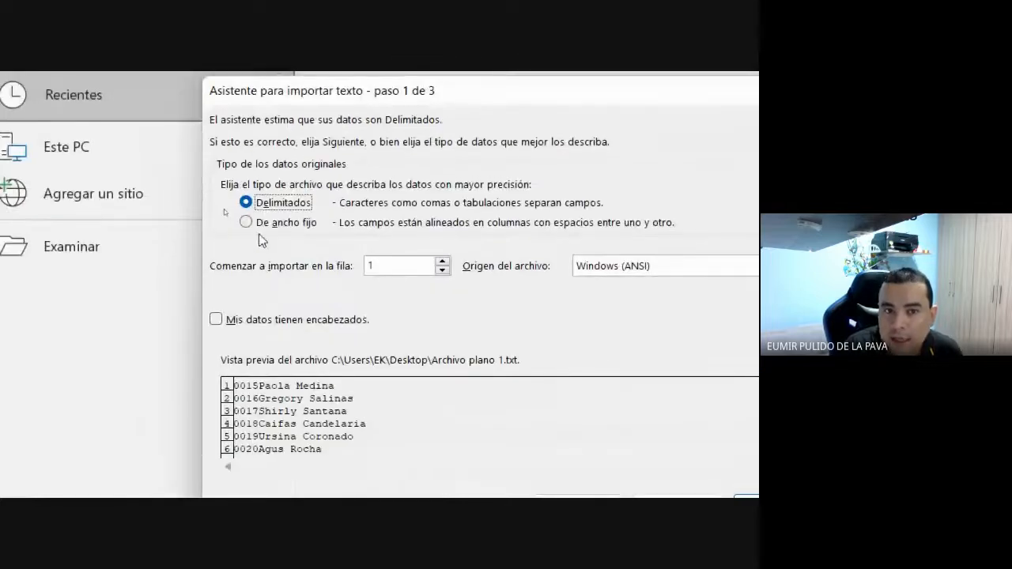
- Choose De ancho fijo in the Text Import Wizard and go to step 2
{"action": "left_click", "coordinate": [245, 222]}
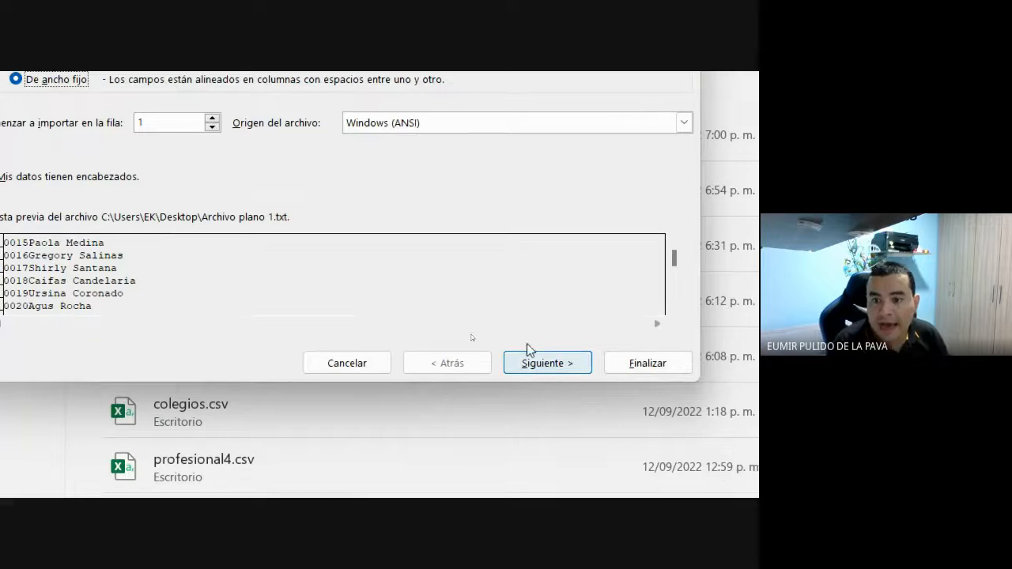
{"action": "left_click", "coordinate": [547, 366]}
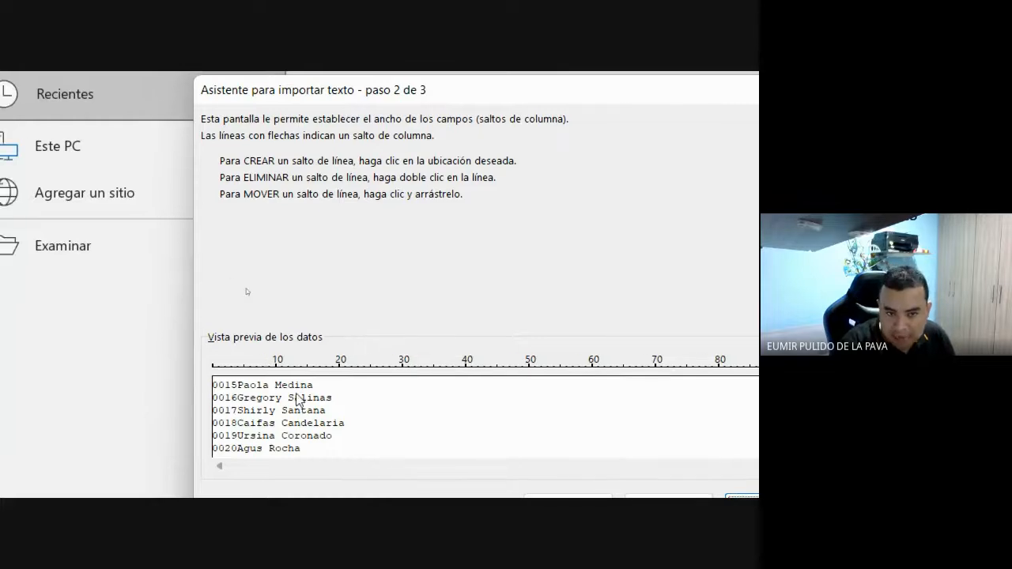
- Set a single column break right after the four-digit code, then go to step 3
{"action": "left_click", "coordinate": [349, 411]}
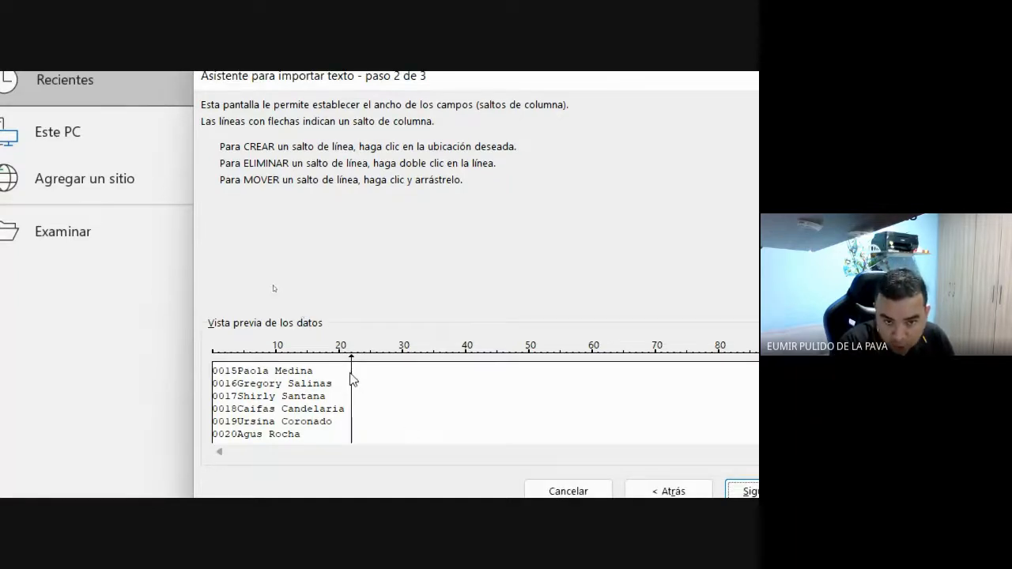
{"action": "left_click_drag", "start_coordinate": [351, 382], "coordinate": [238, 378]}
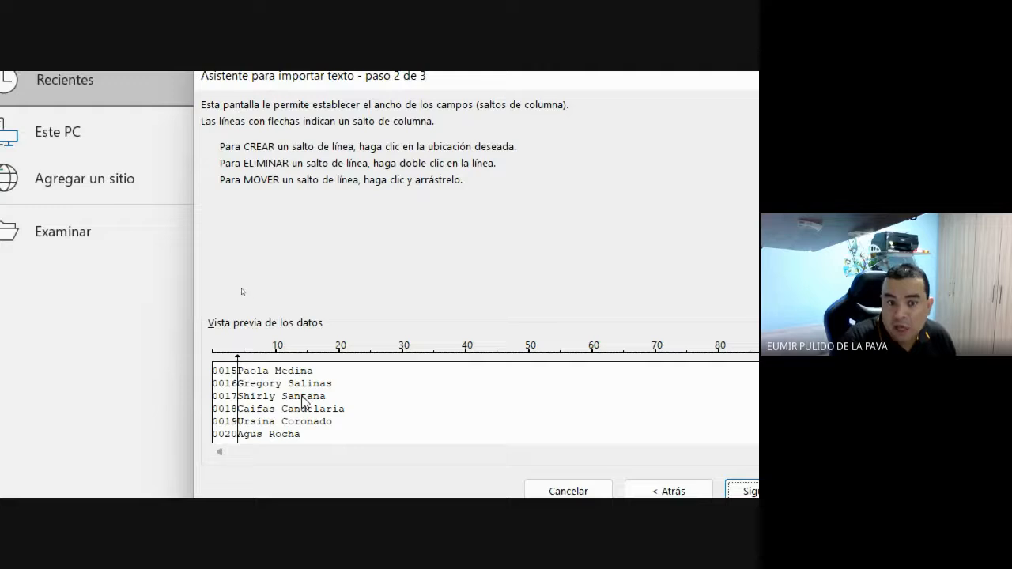
{"action": "left_click", "coordinate": [275, 377]}
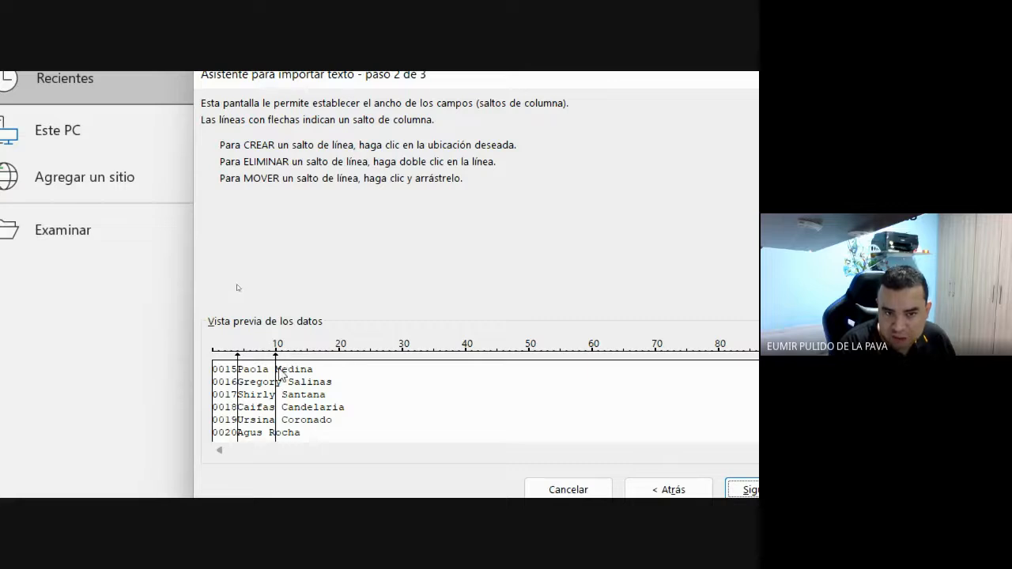
{"action": "double_click", "coordinate": [276, 381]}
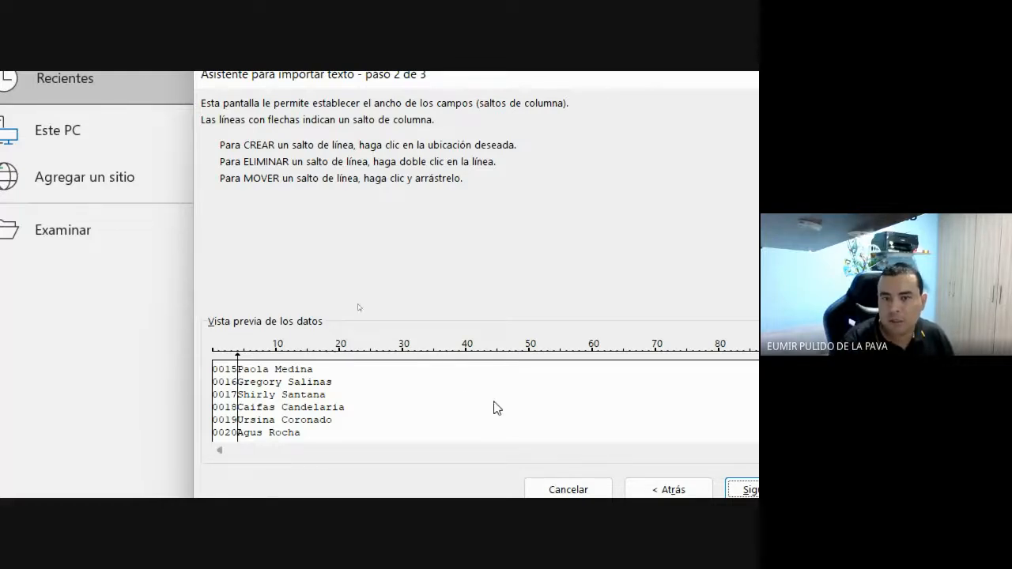
{"action": "left_click", "coordinate": [656, 400]}
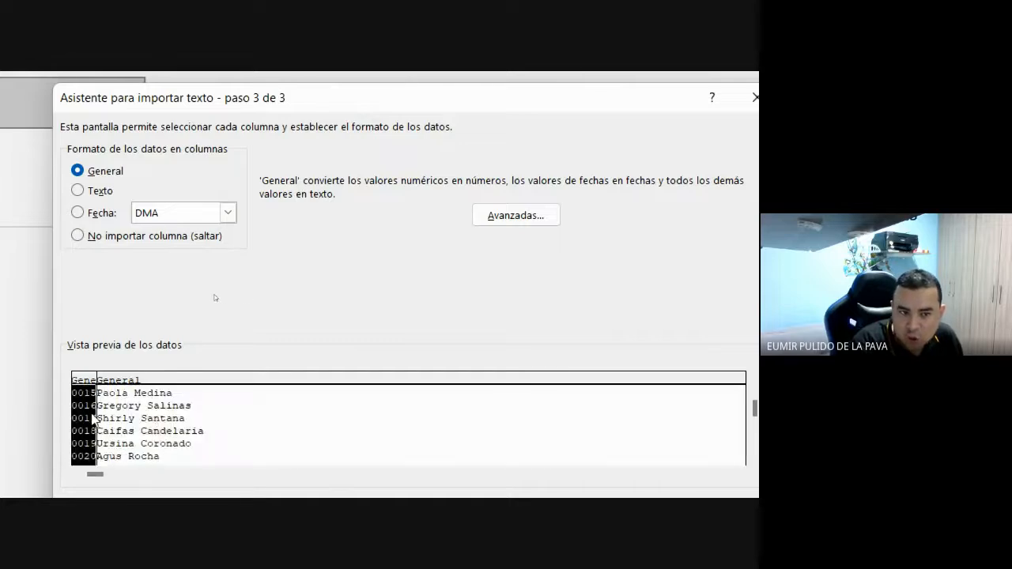
- Confirm both preview columns are General and finish importing codes into A and names into B
{"action": "left_click", "coordinate": [147, 418]}
{"action": "left_click", "coordinate": [83, 415]}
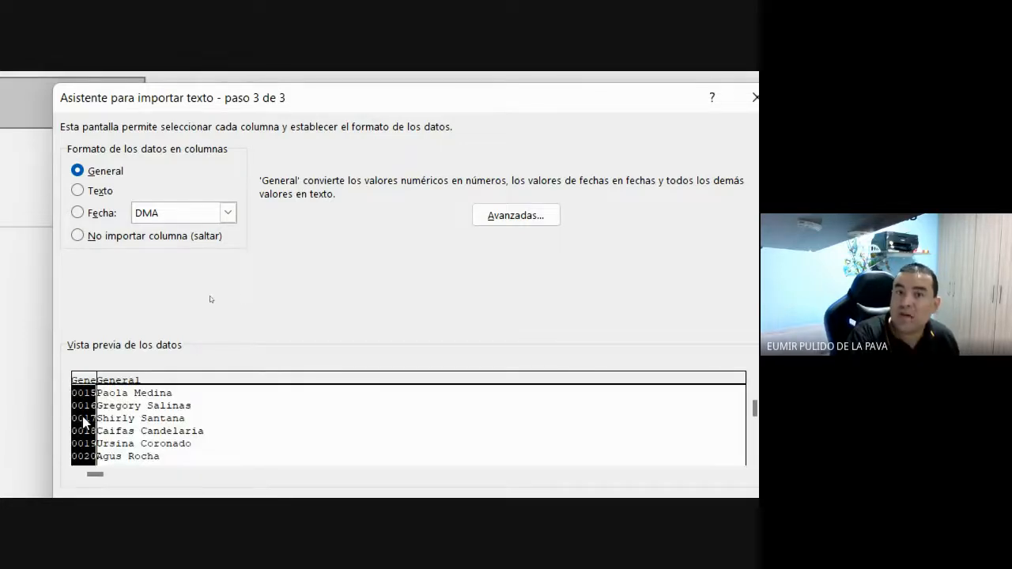
{"action": "left_click", "coordinate": [195, 458]}
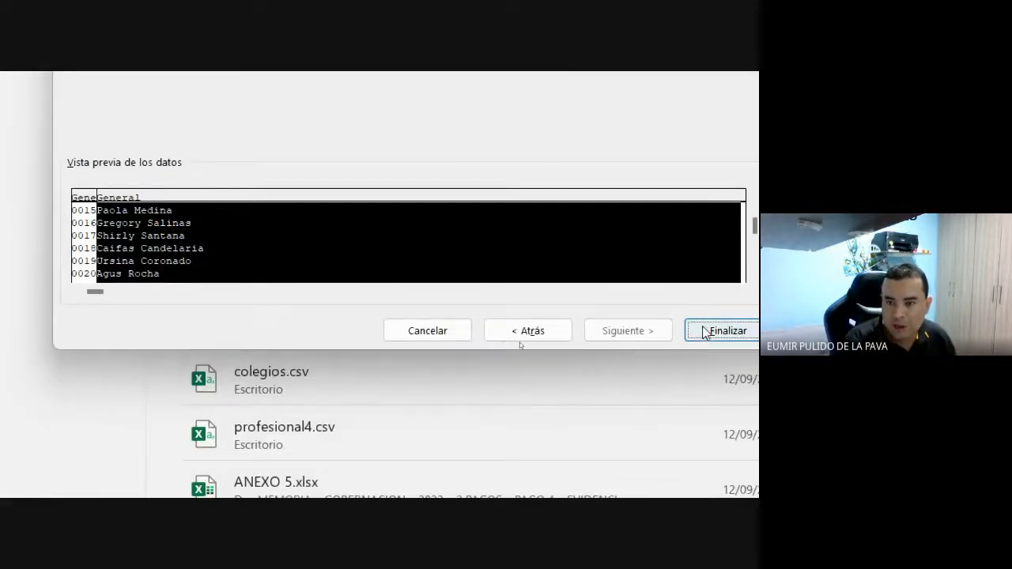
{"action": "left_click", "coordinate": [706, 332]}
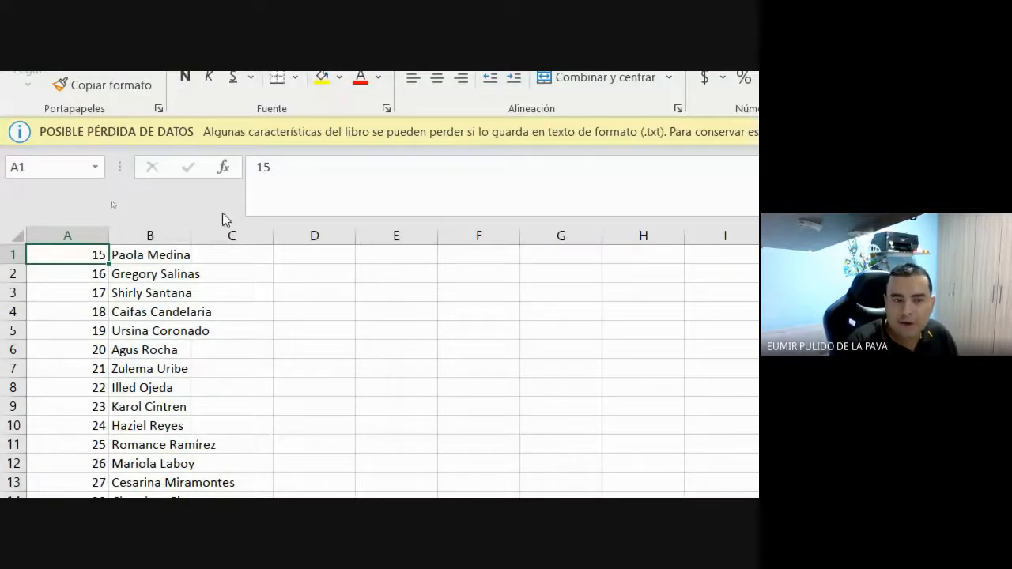
- Check the imported code in A1 and the name in B1
{"action": "left_click", "coordinate": [158, 255]}
{"action": "left_click", "coordinate": [79, 255]}
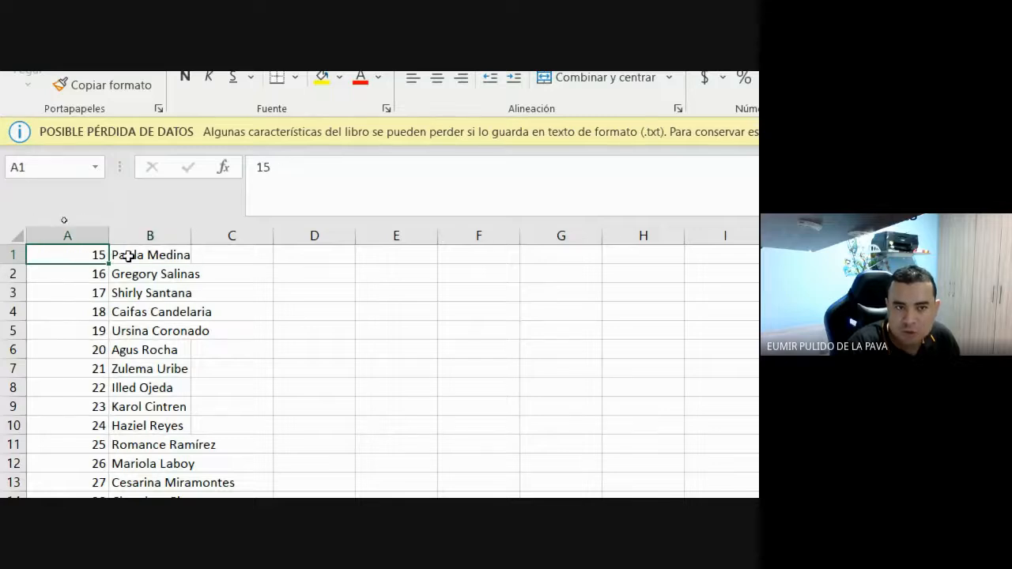
{"action": "left_click", "coordinate": [121, 254]}
{"action": "left_click", "coordinate": [85, 258]}
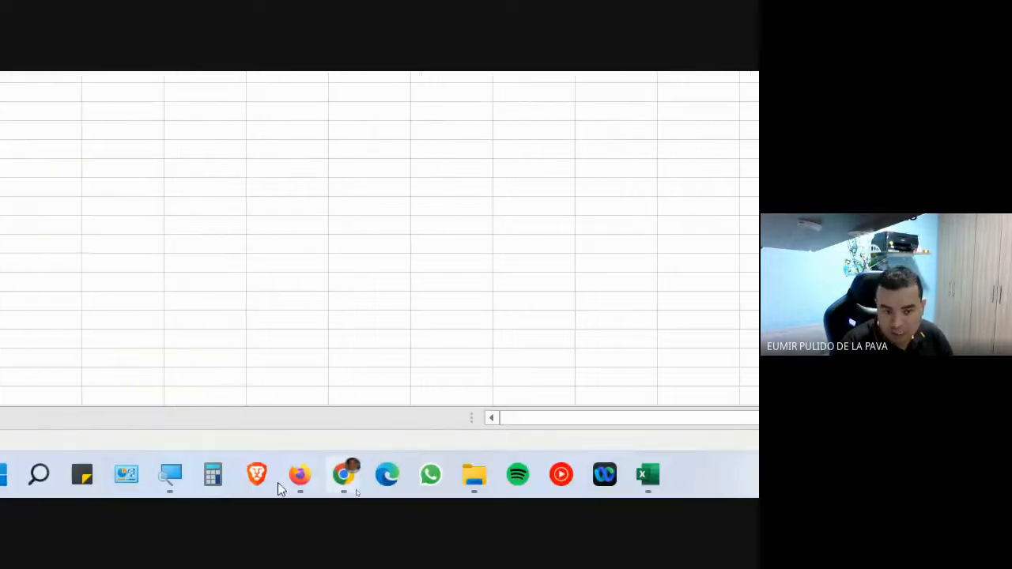
- Zoom the screen back to normal and bring the Google Meet call forward
{"action": "left_click", "coordinate": [173, 472]}
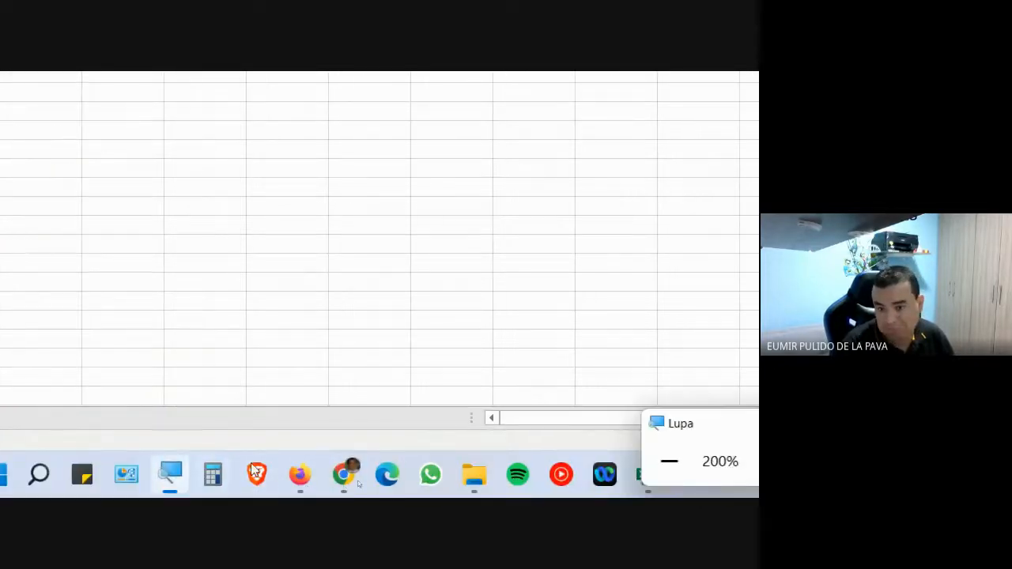
{"action": "left_click", "coordinate": [669, 461]}
{"action": "mouse_move", "coordinate": [392, 486]}
{"action": "left_click", "coordinate": [377, 445]}
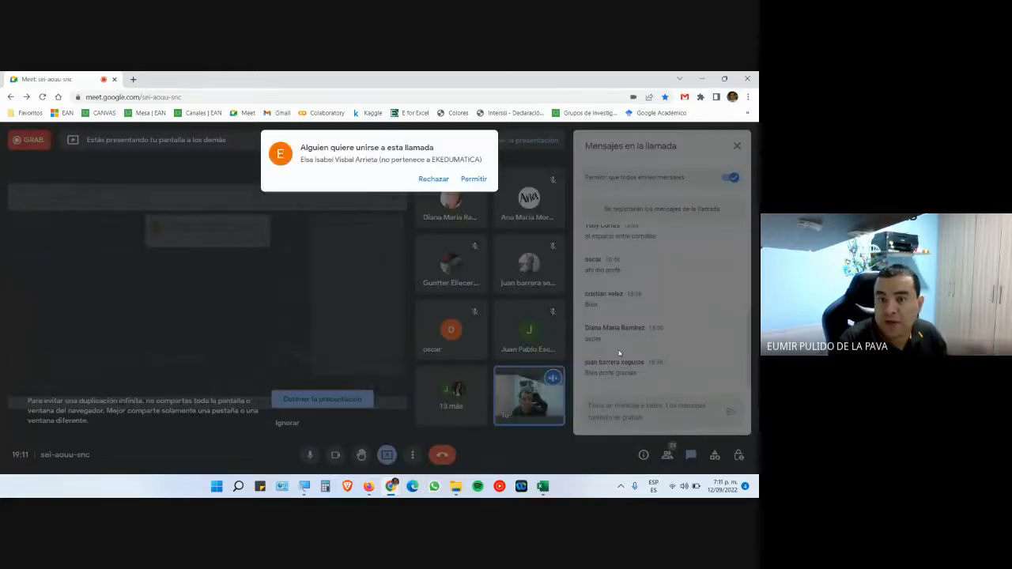
- Admit the waiting participant with Permitir and switch back to the Excel sheet
{"action": "left_click", "coordinate": [471, 180]}
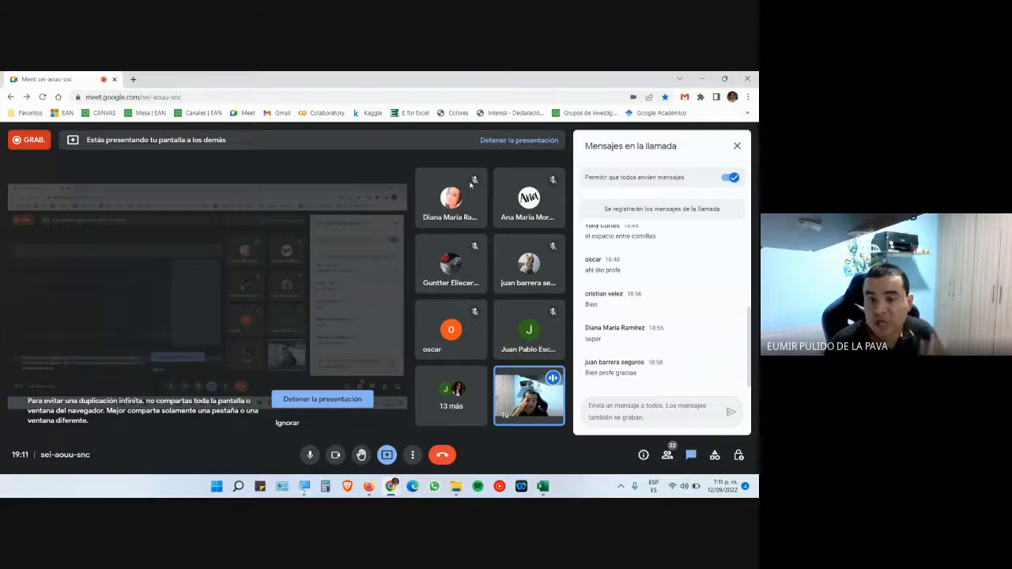
{"action": "left_click", "coordinate": [542, 486]}
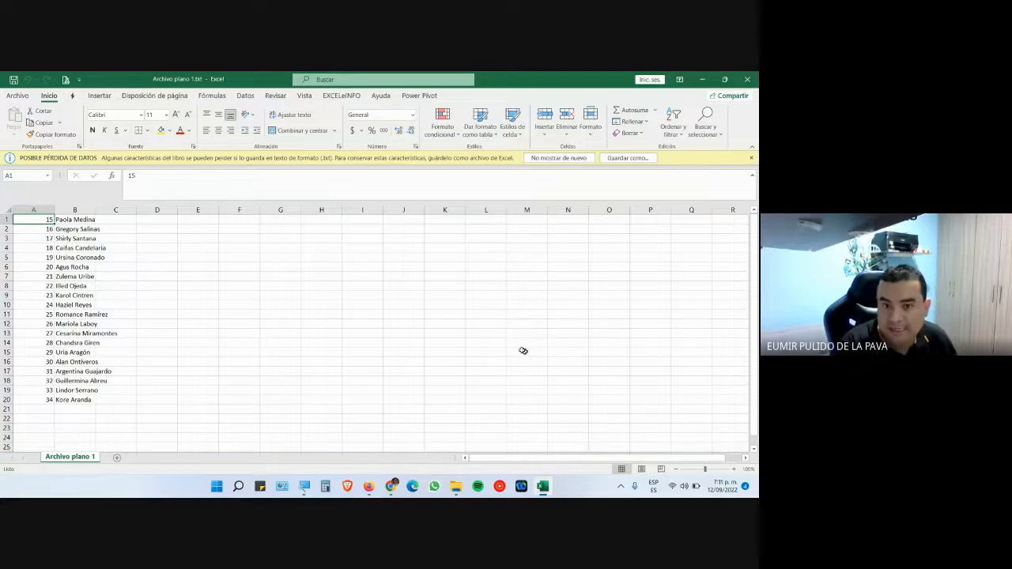
- Enter test codes 0015 and 0325 in J6 and J7, which Excel shows as 15 and 325
{"action": "left_click", "coordinate": [404, 268]}
{"action": "type", "text": "00"}
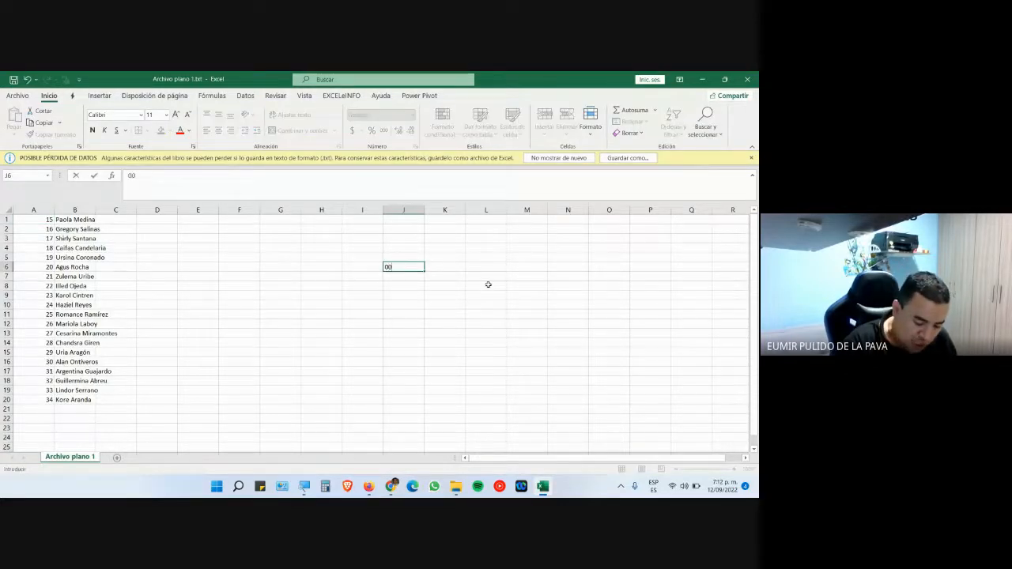
{"action": "type", "text": "15"}
{"action": "key", "text": "Return"}
{"action": "type", "text": "0325"}
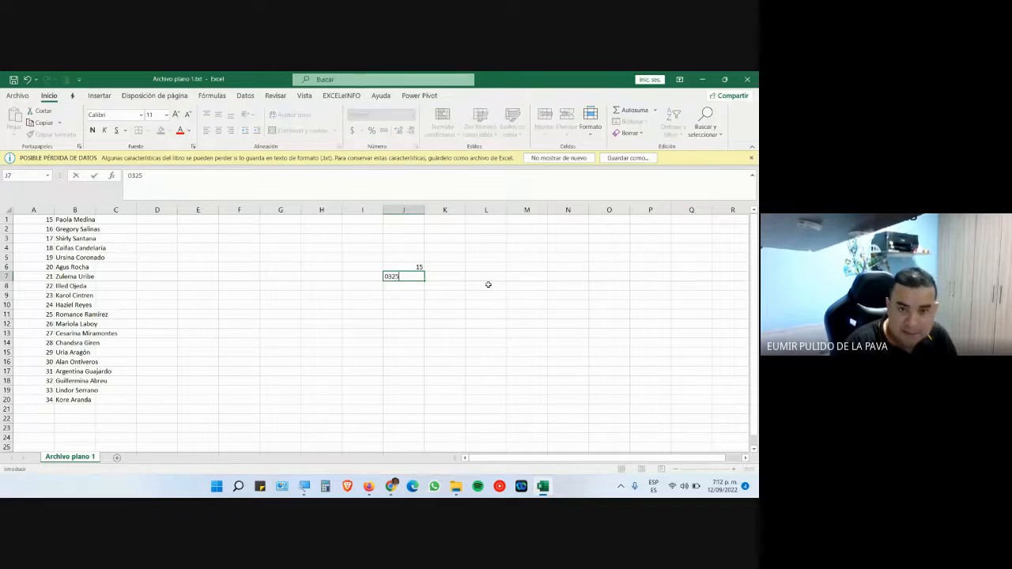
{"action": "key", "text": "Return"}
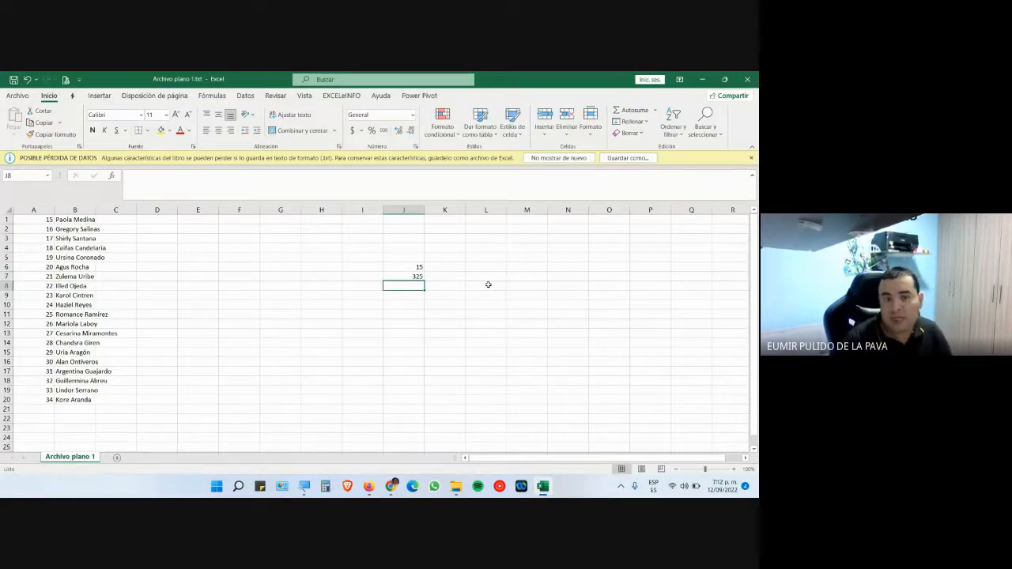
- Check the Meet call, then select column A and enlarge it with the Magnifier
{"action": "mouse_move", "coordinate": [393, 491]}
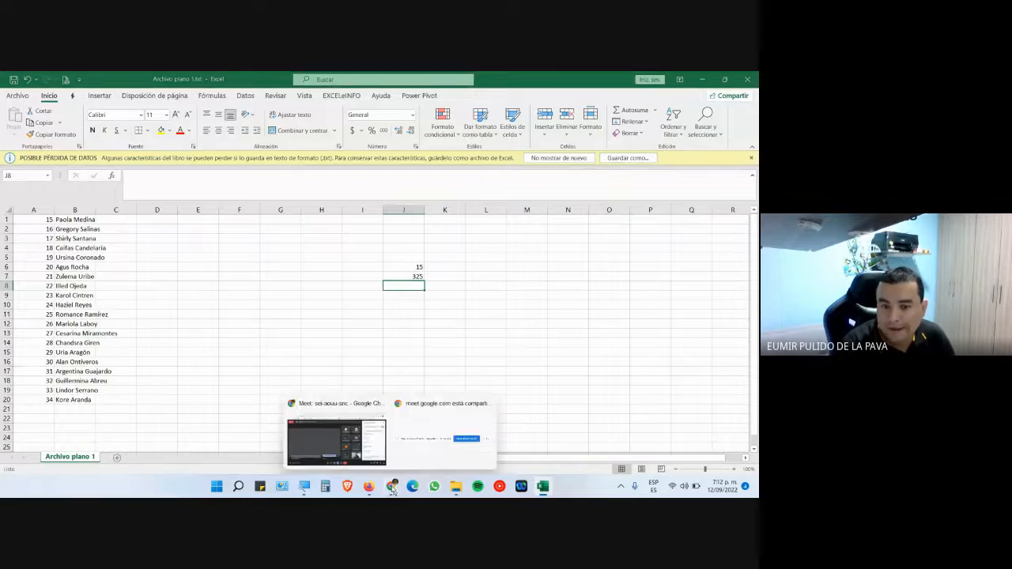
{"action": "left_click", "coordinate": [335, 441]}
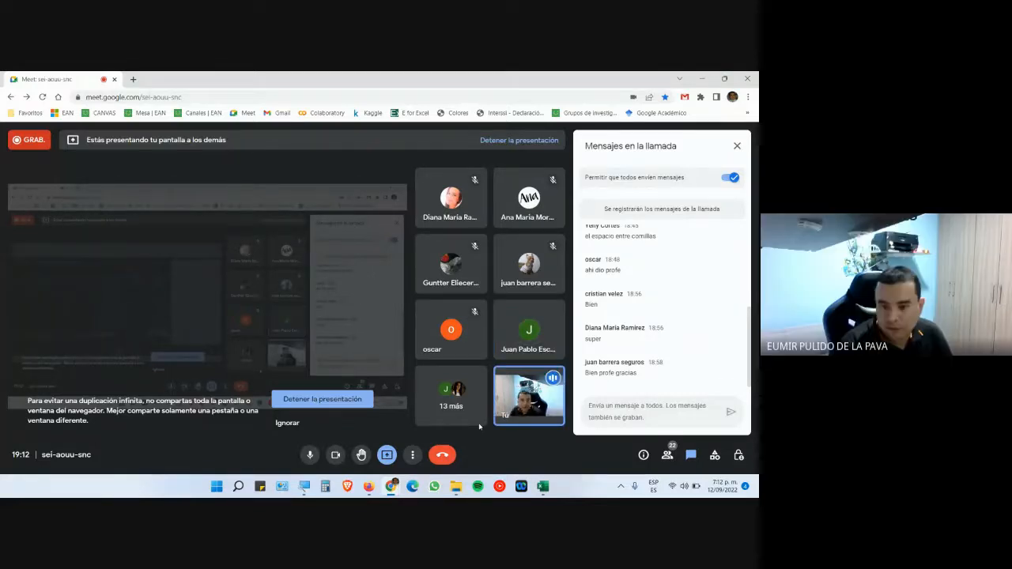
{"action": "left_click", "coordinate": [542, 486]}
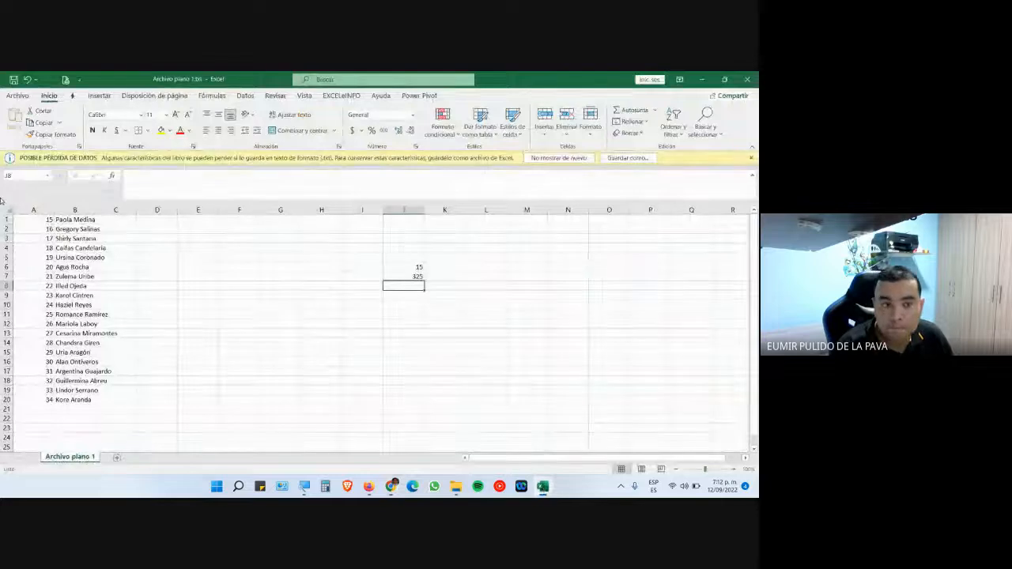
{"action": "left_click", "coordinate": [37, 210]}
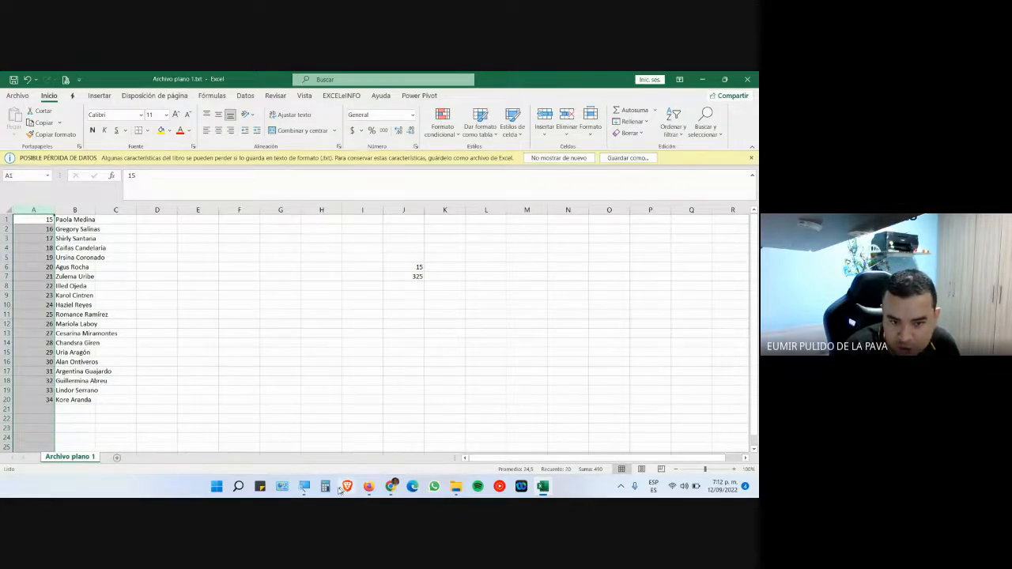
{"action": "key", "text": "super+plus"}
{"action": "left_click", "coordinate": [604, 480]}
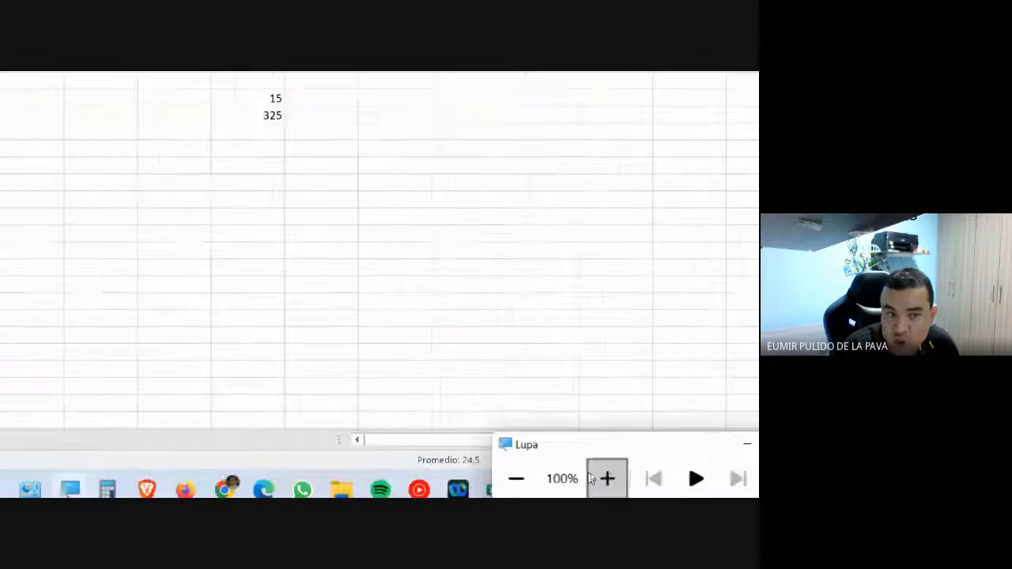
{"action": "key", "text": "ctrl+space"}
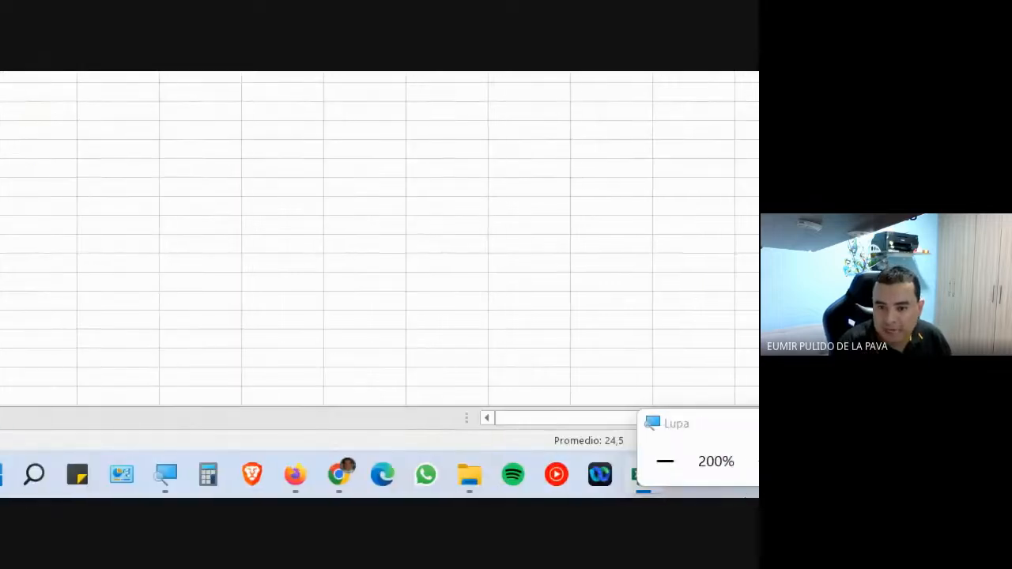
{"action": "left_click", "coordinate": [608, 423]}
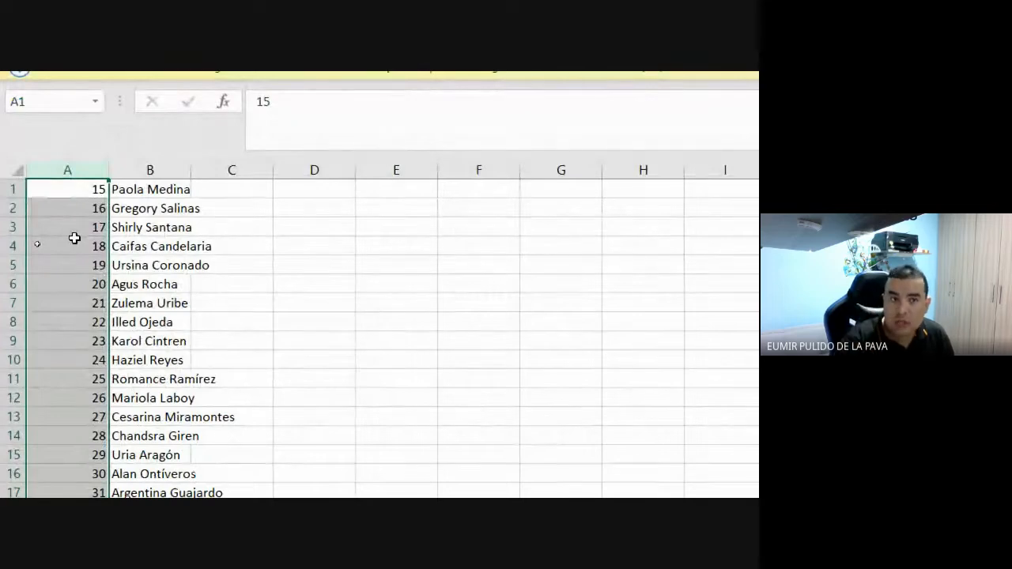
- Prefix the codes in A1 and A2 with OO so they read OO15 and OO16, then select A1:A2
{"action": "double_click", "coordinate": [71, 192]}
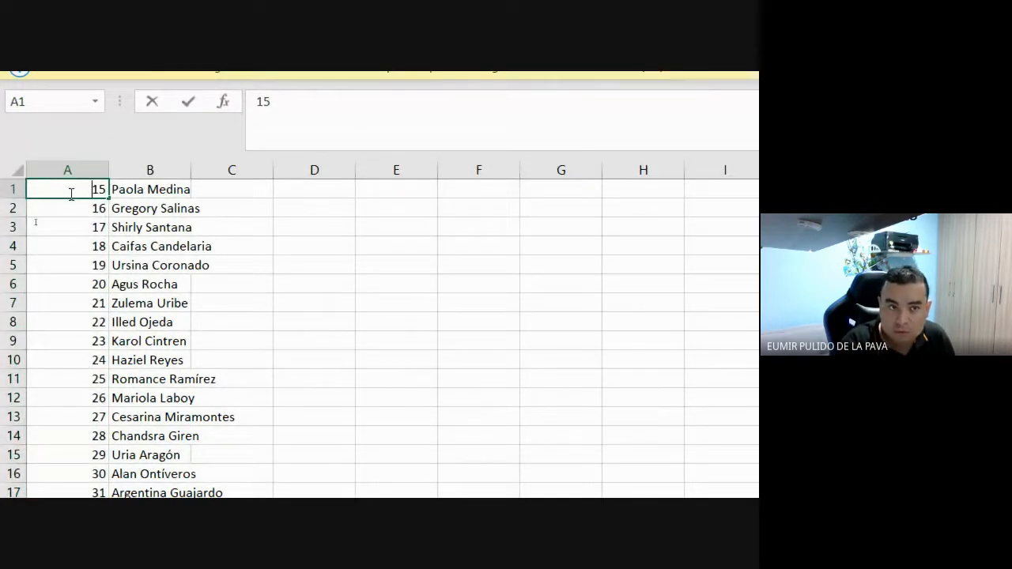
{"action": "key", "text": "Escape"}
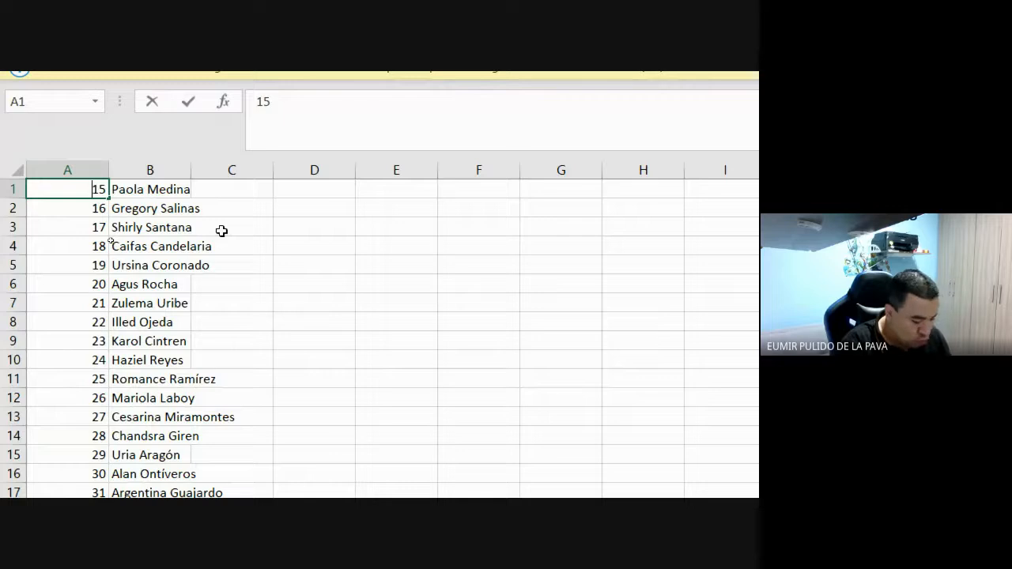
{"action": "type", "text": "OO"}
{"action": "key", "text": "Return"}
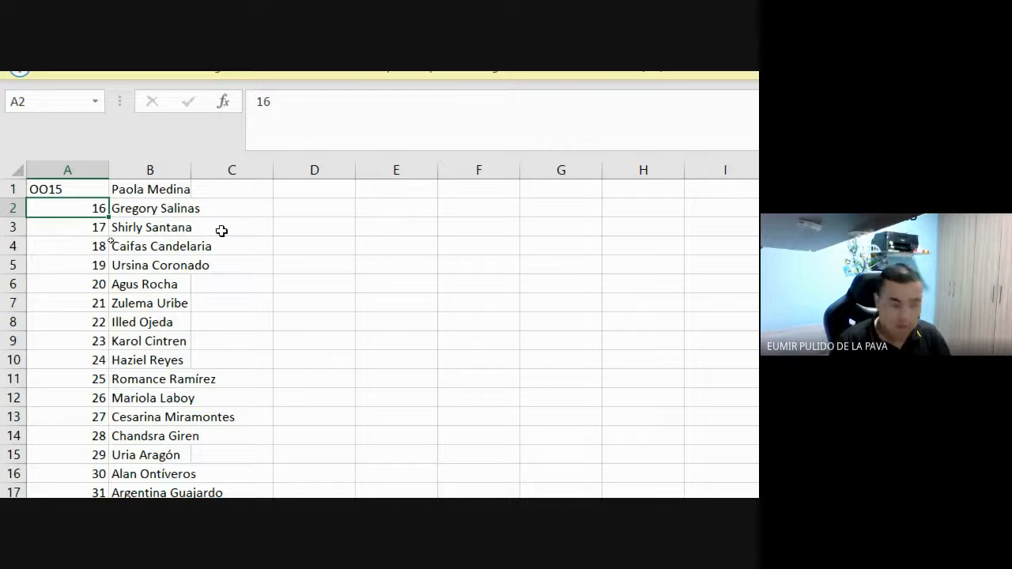
{"action": "key", "text": "F2"}
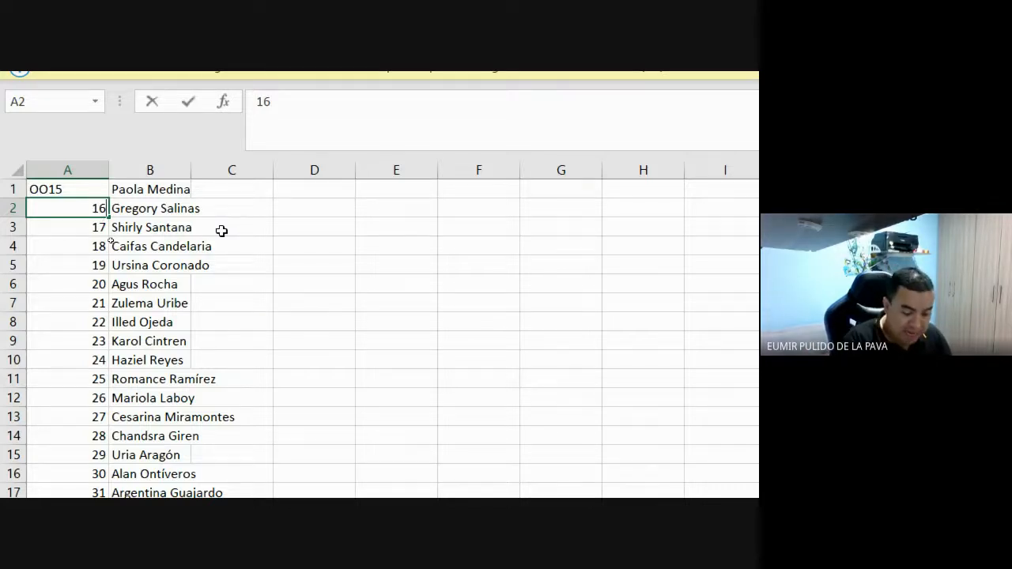
{"action": "key", "text": "Home"}
{"action": "type", "text": "OO"}
{"action": "key", "text": "Return"}
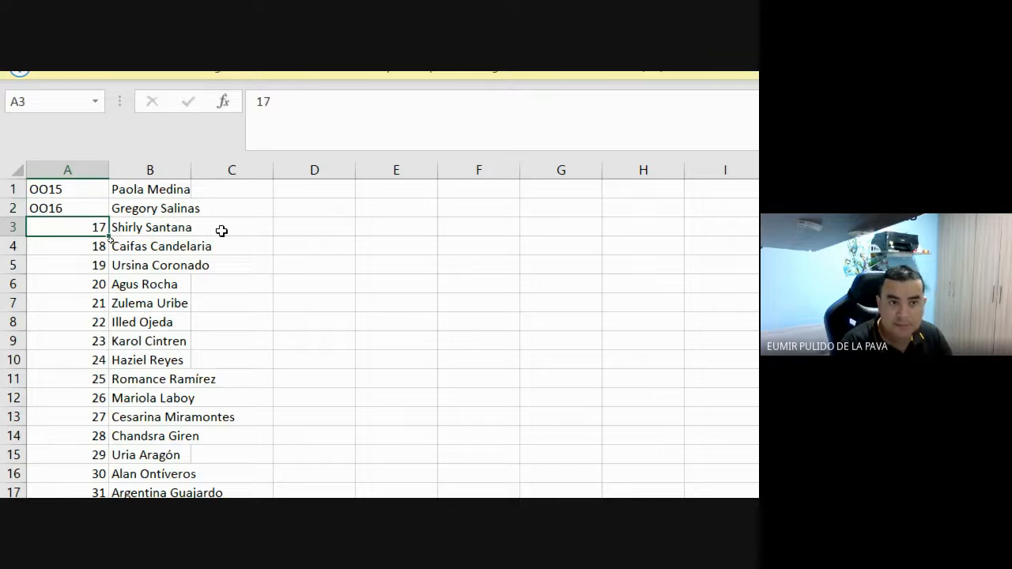
{"action": "left_click_drag", "start_coordinate": [79, 195], "coordinate": [73, 207]}
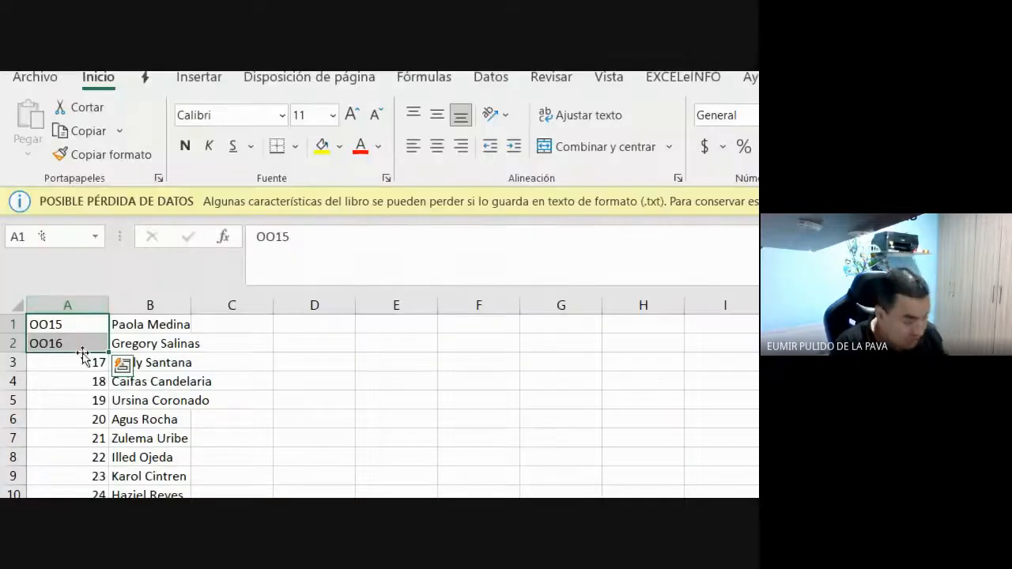
- Undo the OO prefixes and select the codes in A1:A20
{"action": "key", "text": "ctrl+z"}
{"action": "key", "text": "ctrl+z"}
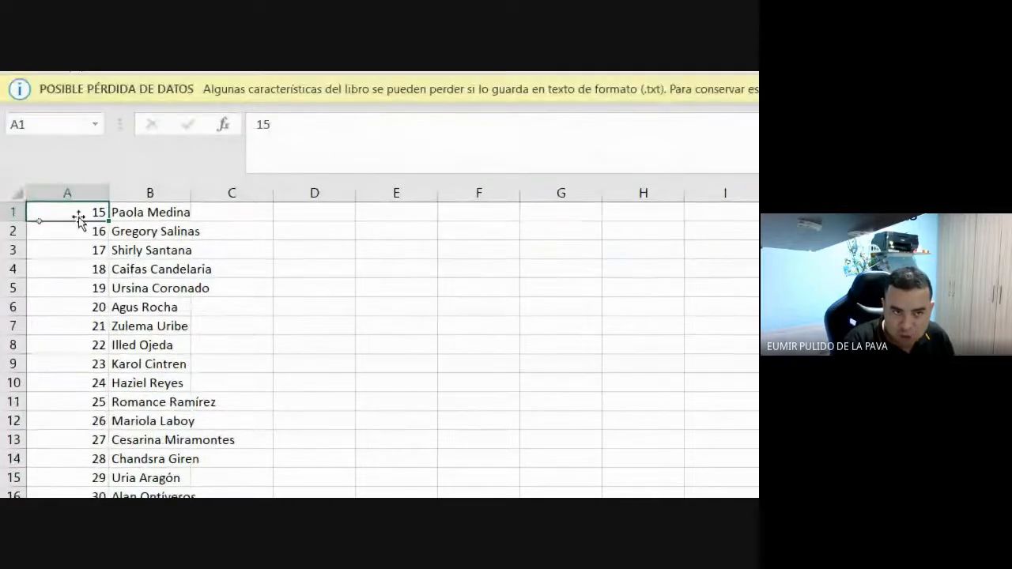
{"action": "left_click", "coordinate": [77, 187]}
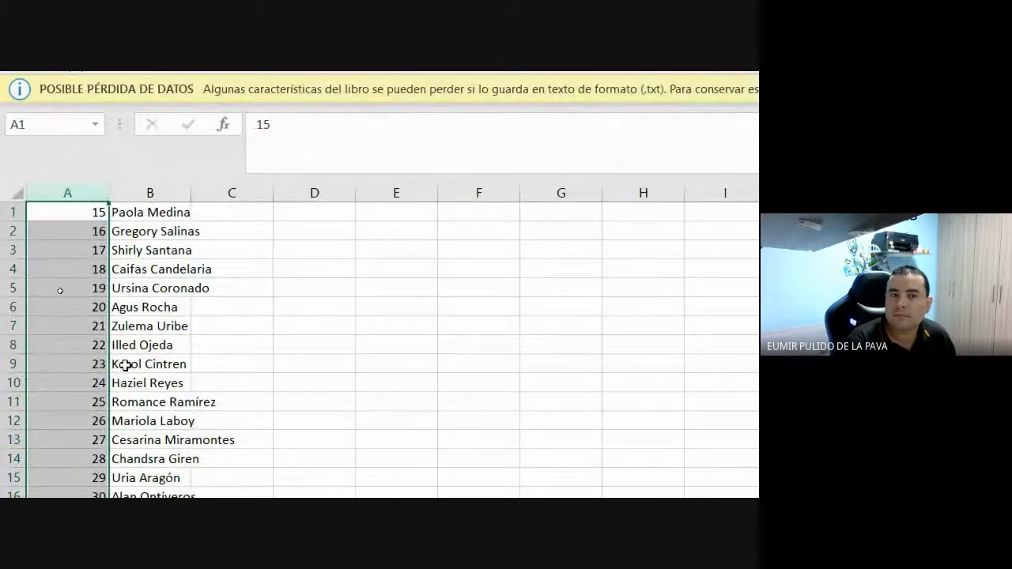
{"action": "left_click_drag", "start_coordinate": [91, 212], "coordinate": [77, 467]}
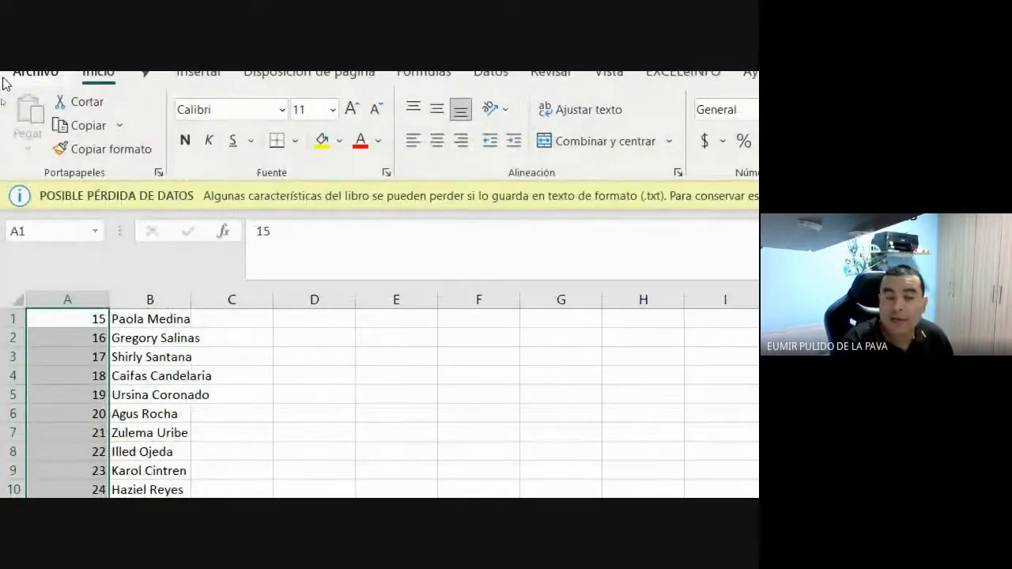
- Open Formato de celdas for column A and choose the Personalizada number category
{"action": "right_click", "coordinate": [46, 280]}
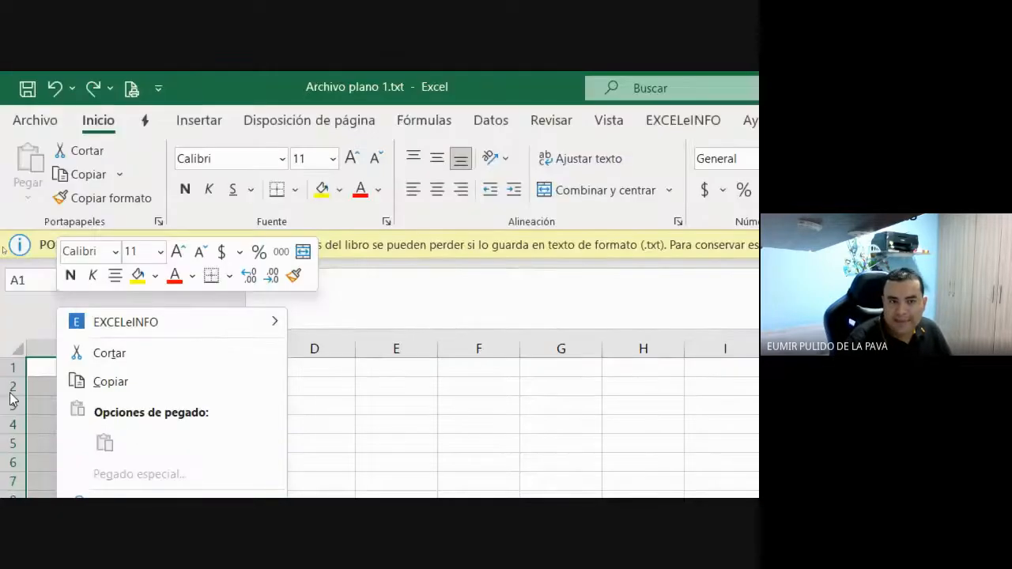
{"action": "left_click", "coordinate": [41, 437]}
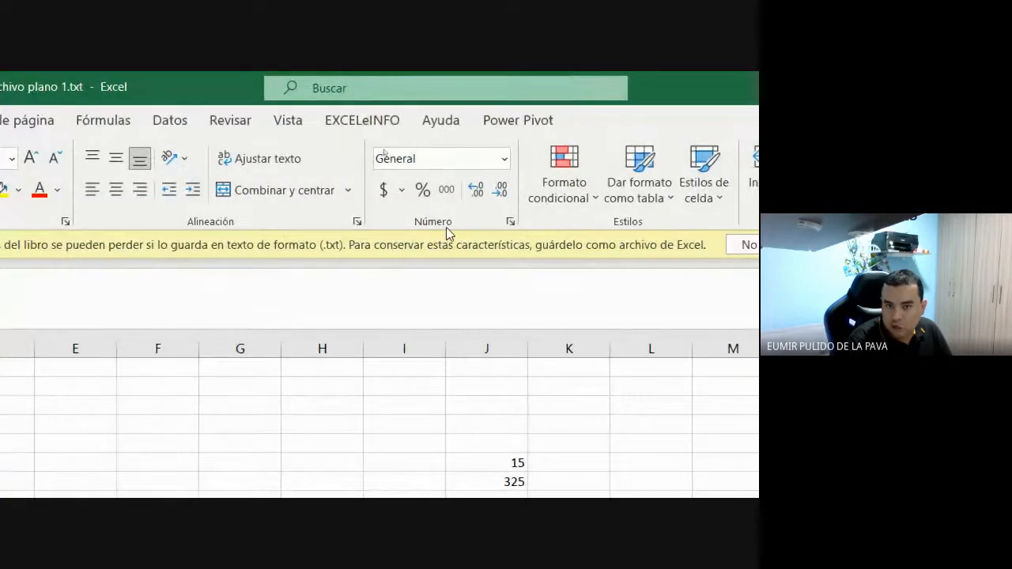
{"action": "left_click", "coordinate": [509, 221]}
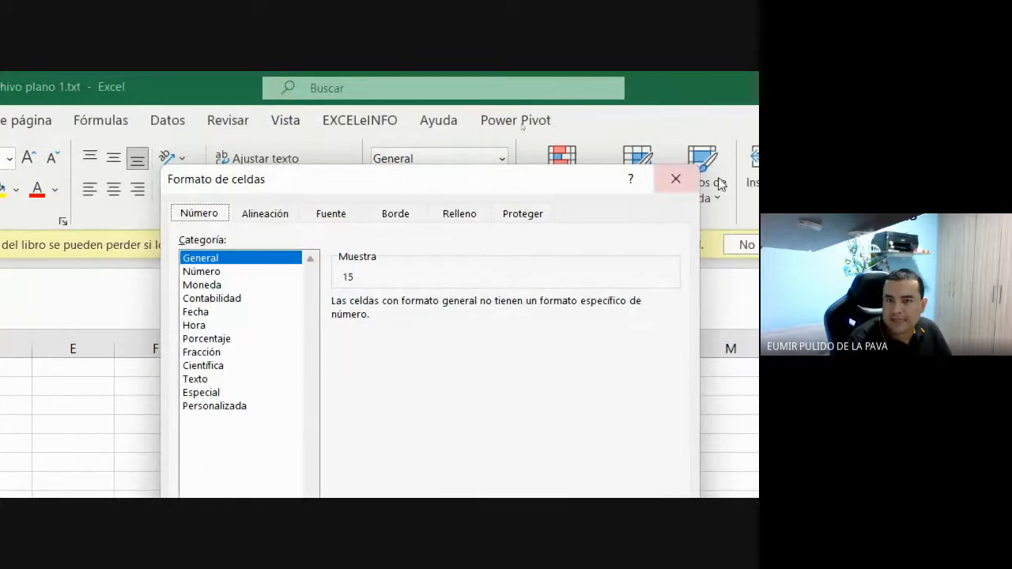
{"action": "left_click", "coordinate": [676, 178]}
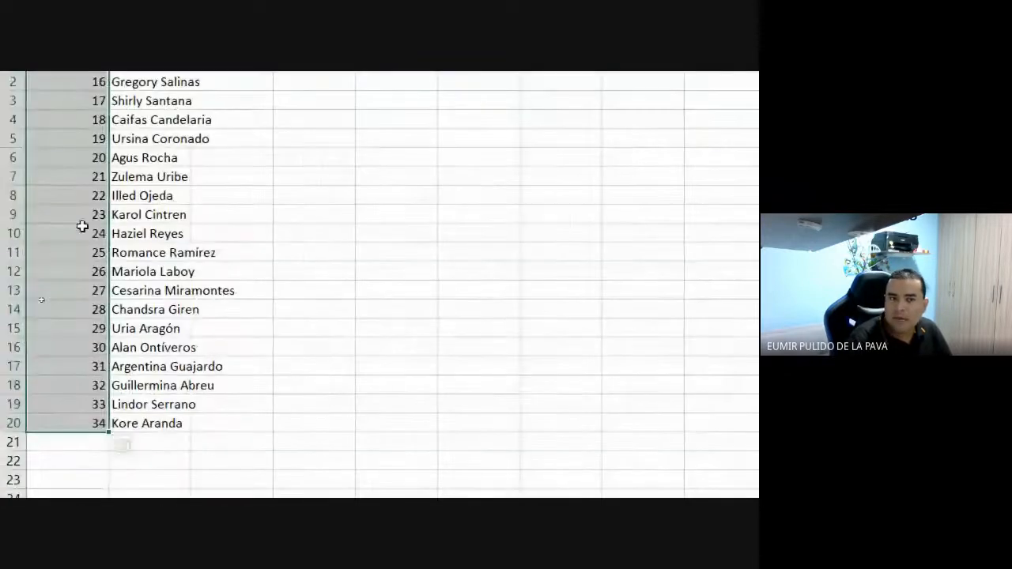
{"action": "right_click", "coordinate": [83, 226]}
{"action": "left_click", "coordinate": [229, 471]}
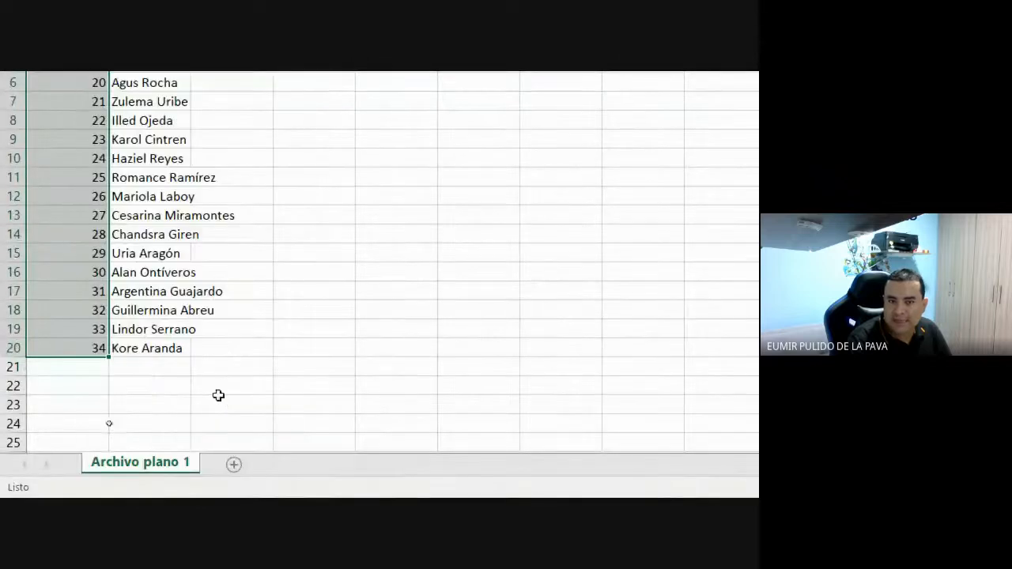
{"action": "left_click_drag", "start_coordinate": [205, 269], "coordinate": [456, 174]}
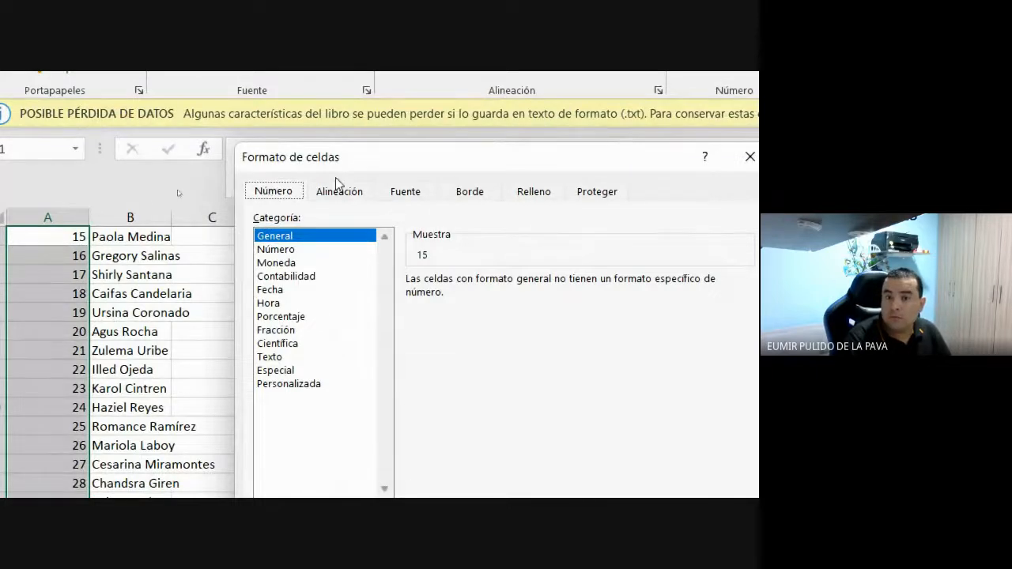
{"action": "left_click", "coordinate": [292, 389]}
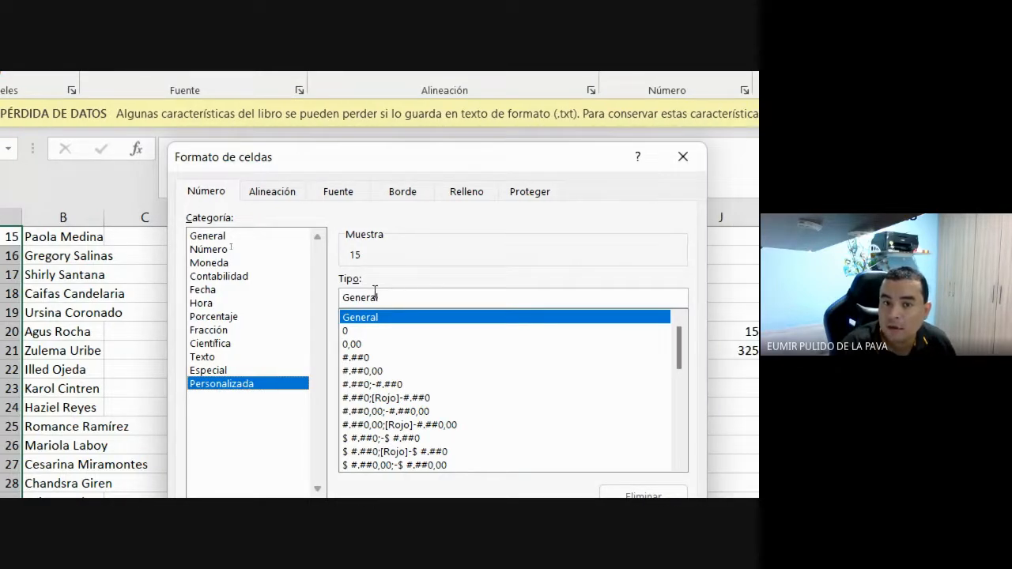
- Replace the General format code with the custom format 0000 and apply it with Aceptar
{"action": "left_click_drag", "start_coordinate": [393, 304], "coordinate": [313, 301]}
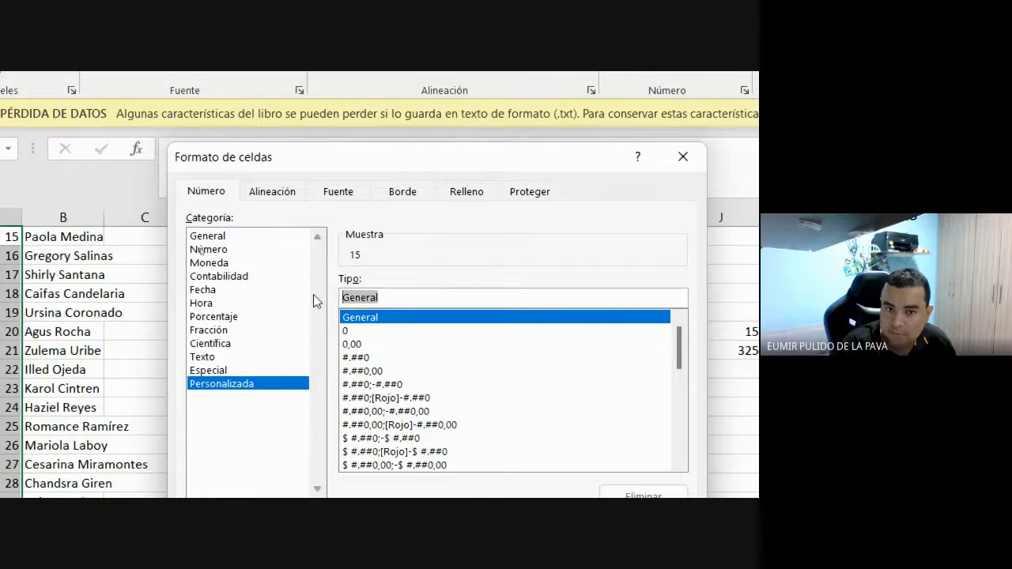
{"action": "key", "text": "BackSpace"}
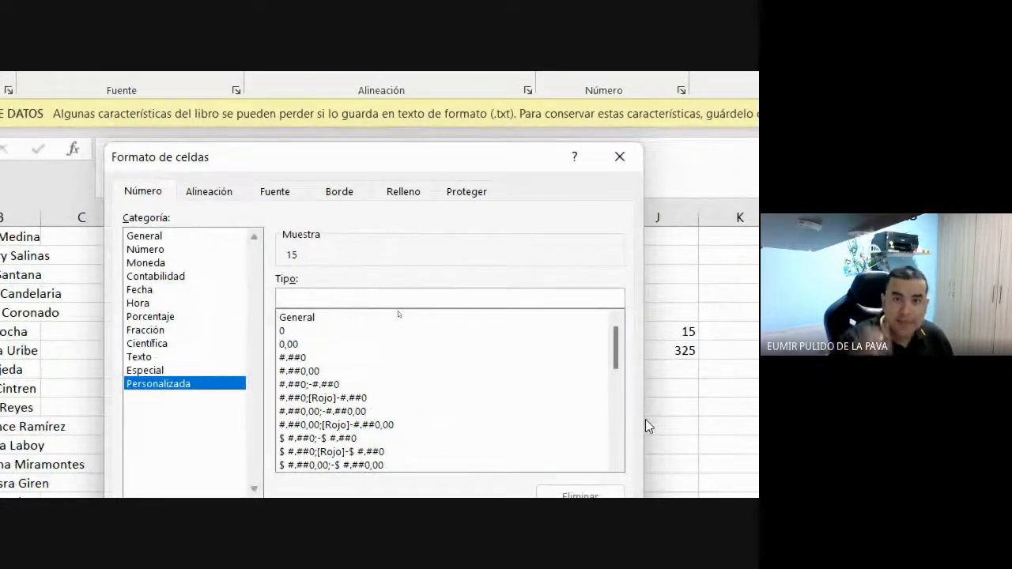
{"action": "type", "text": "00"}
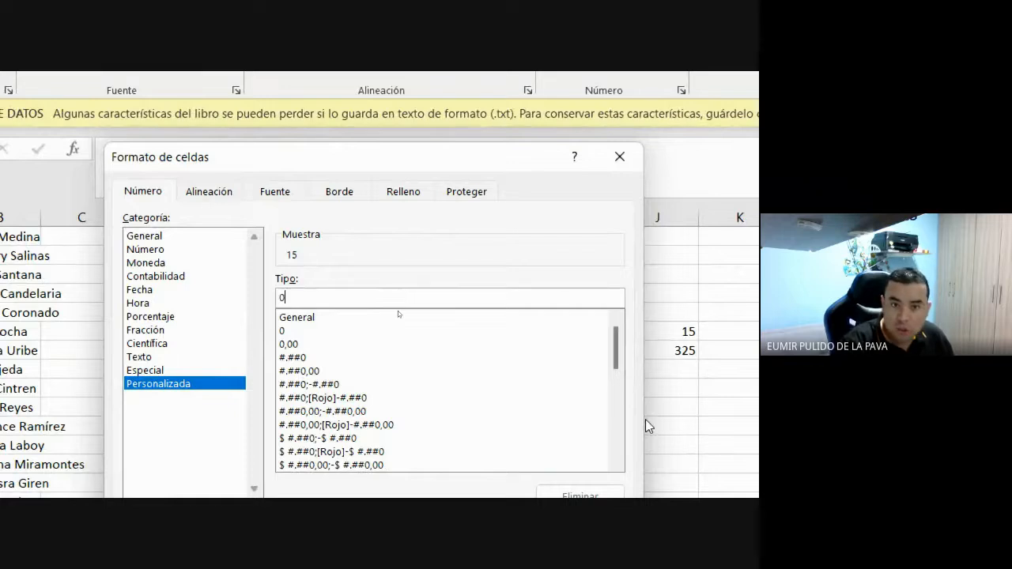
{"action": "type", "text": "00"}
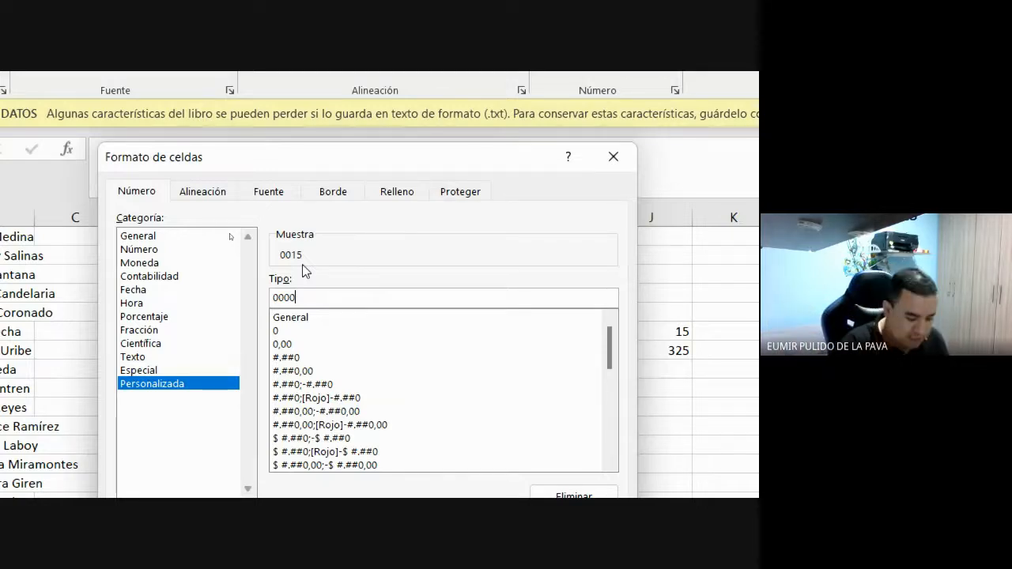
{"action": "key", "text": "BackSpace"}
{"action": "key", "text": "BackSpace"}
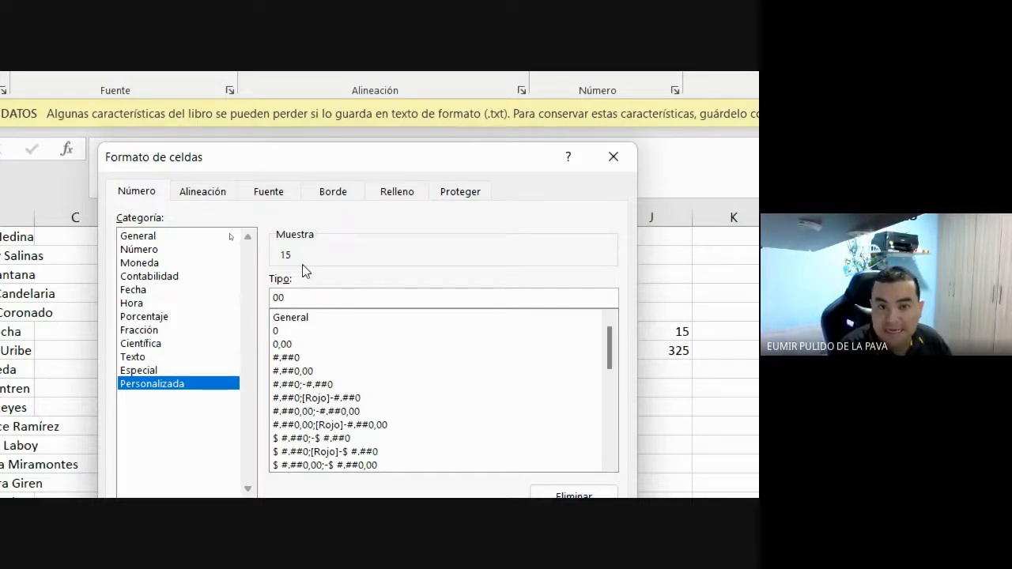
{"action": "type", "text": "##"}
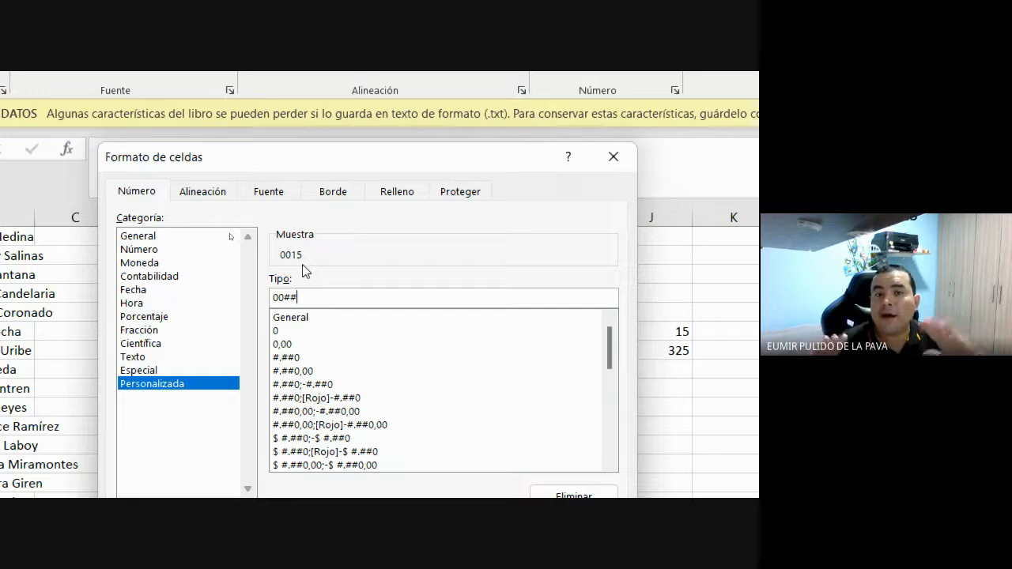
{"action": "key", "text": "BackSpace"}
{"action": "key", "text": "BackSpace"}
{"action": "type", "text": "00"}
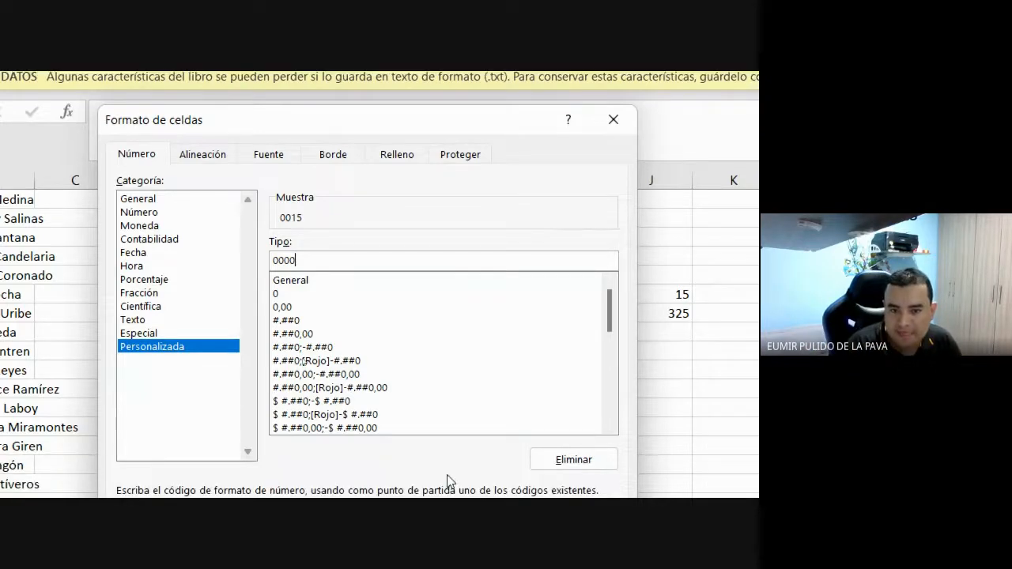
{"action": "left_click", "coordinate": [515, 416]}
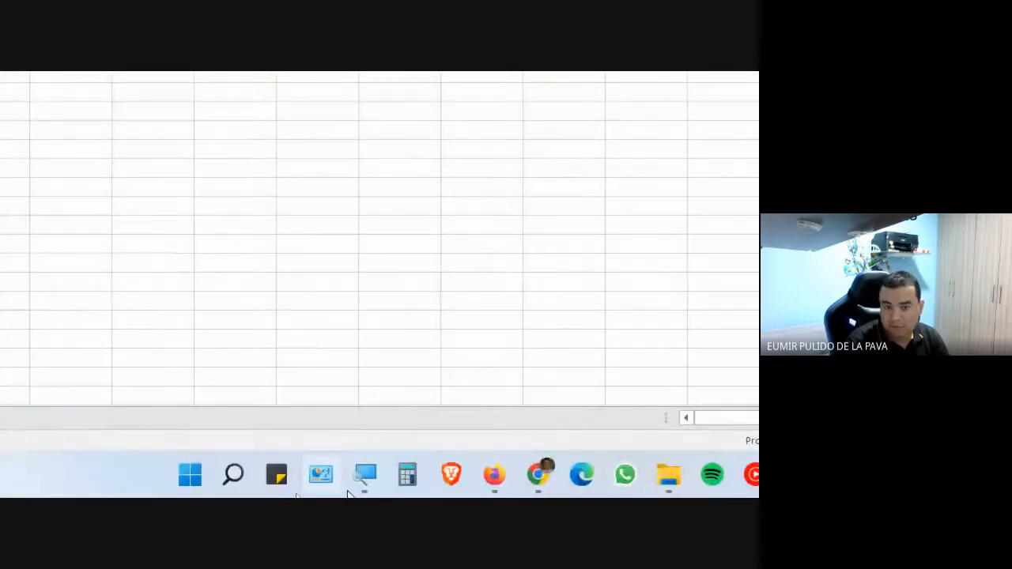
{"action": "left_click", "coordinate": [362, 476]}
{"action": "left_click", "coordinate": [626, 468]}
{"action": "left_click", "coordinate": [626, 468]}
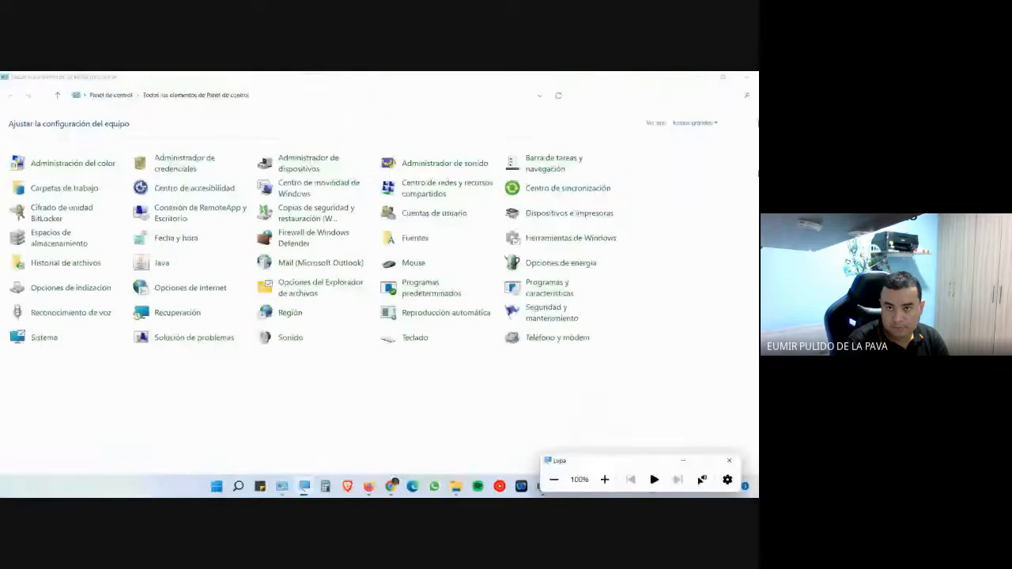
{"action": "left_click", "coordinate": [747, 77]}
{"action": "left_click", "coordinate": [391, 486]}
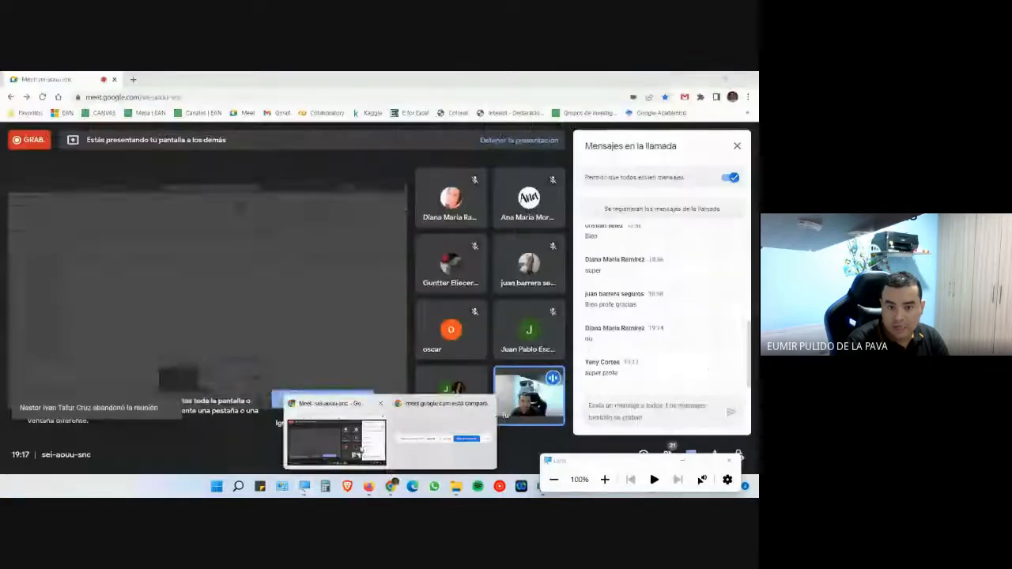
{"action": "left_click", "coordinate": [682, 462]}
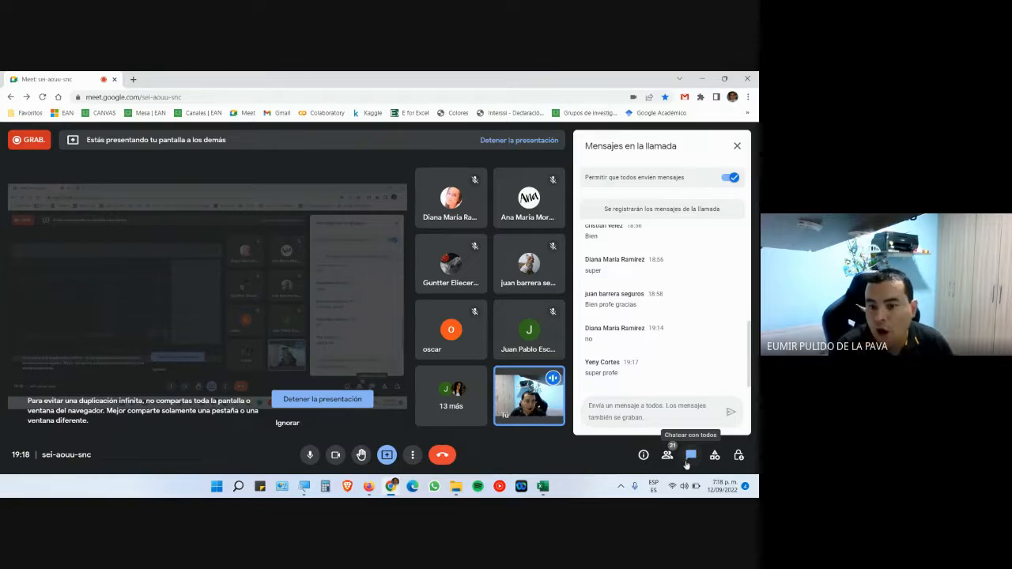
{"action": "left_click", "coordinate": [542, 485]}
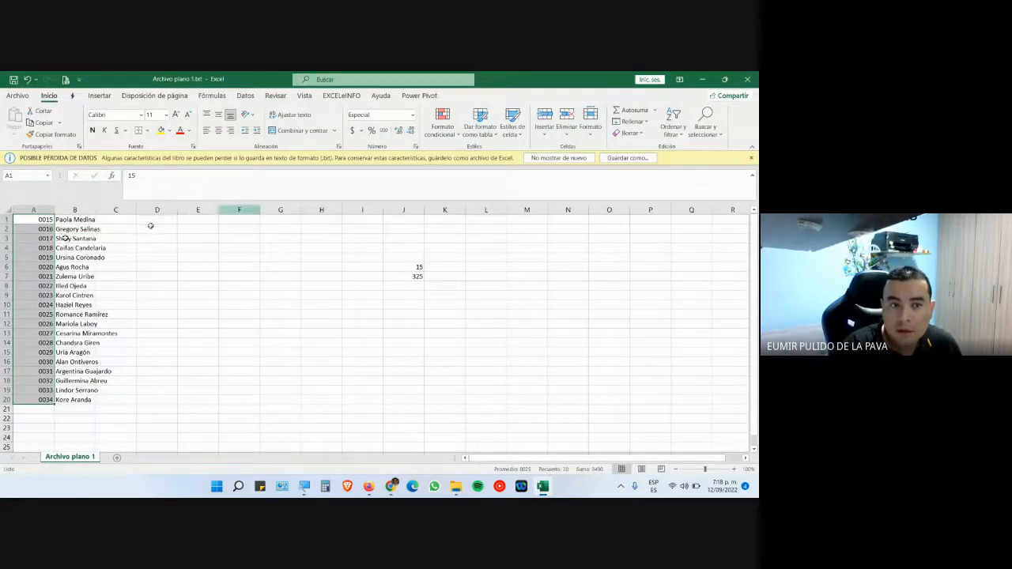
- Autofit column B and split its names at spaces with Texto en columnas, surnames going to column C
{"action": "double_click", "coordinate": [94, 210]}
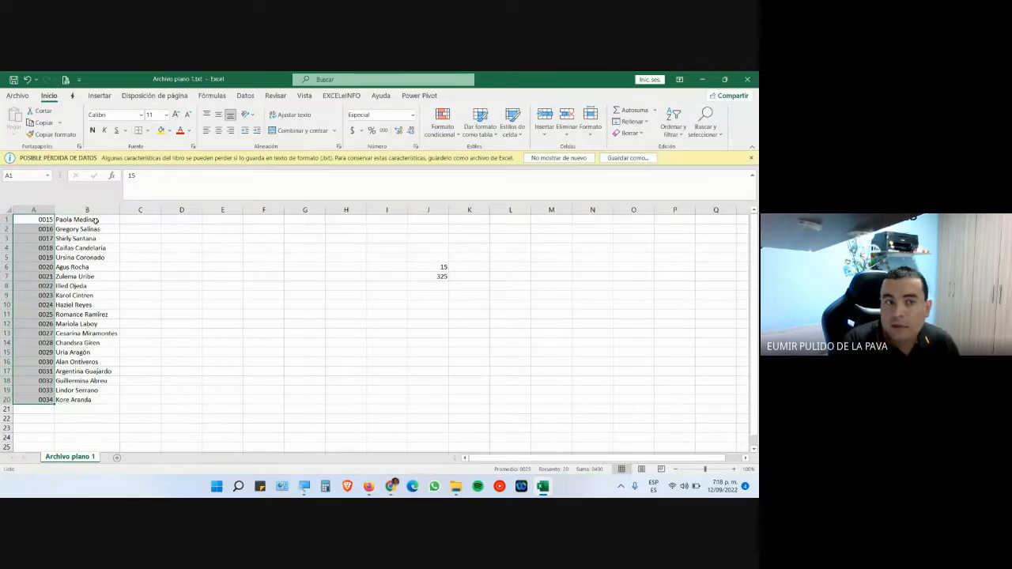
{"action": "left_click", "coordinate": [93, 210]}
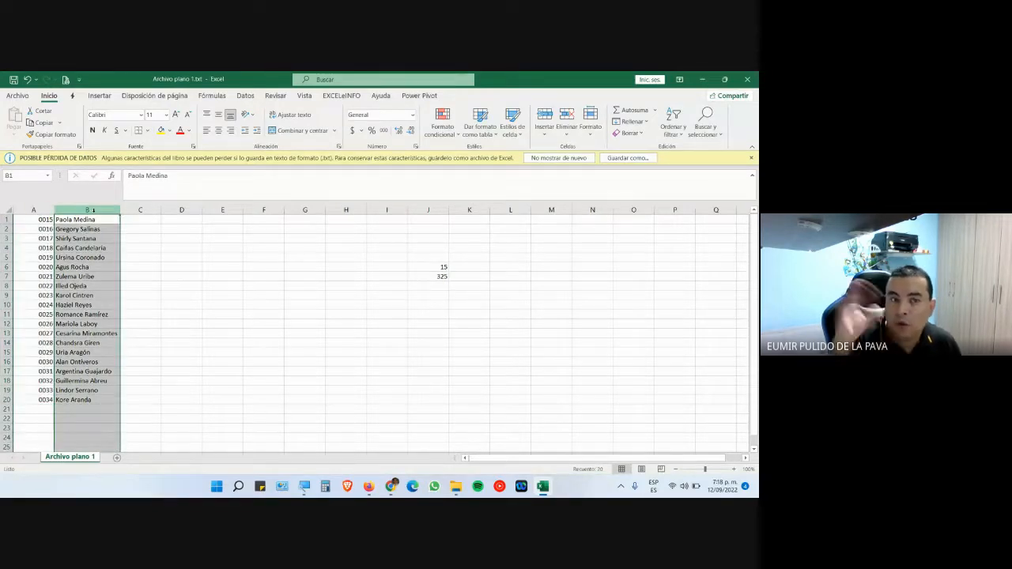
{"action": "left_click", "coordinate": [245, 96]}
{"action": "left_click", "coordinate": [419, 125]}
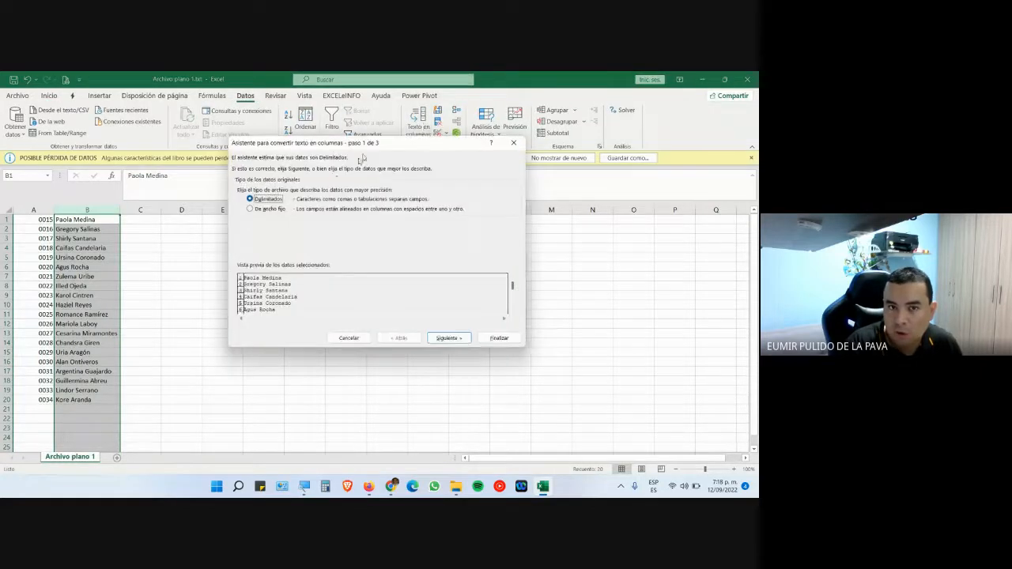
{"action": "left_click", "coordinate": [433, 340]}
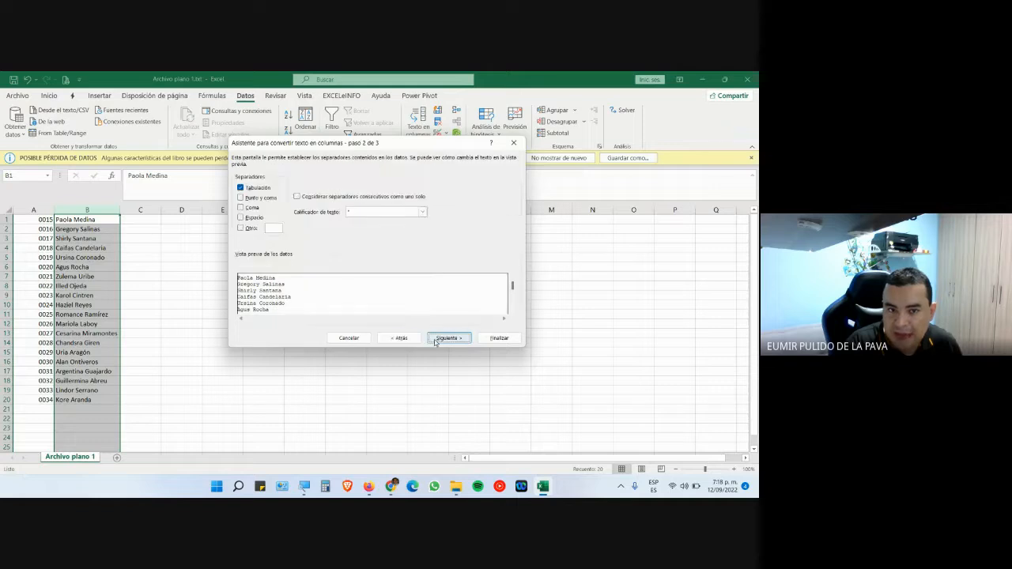
{"action": "left_click", "coordinate": [241, 188]}
{"action": "left_click", "coordinate": [240, 217]}
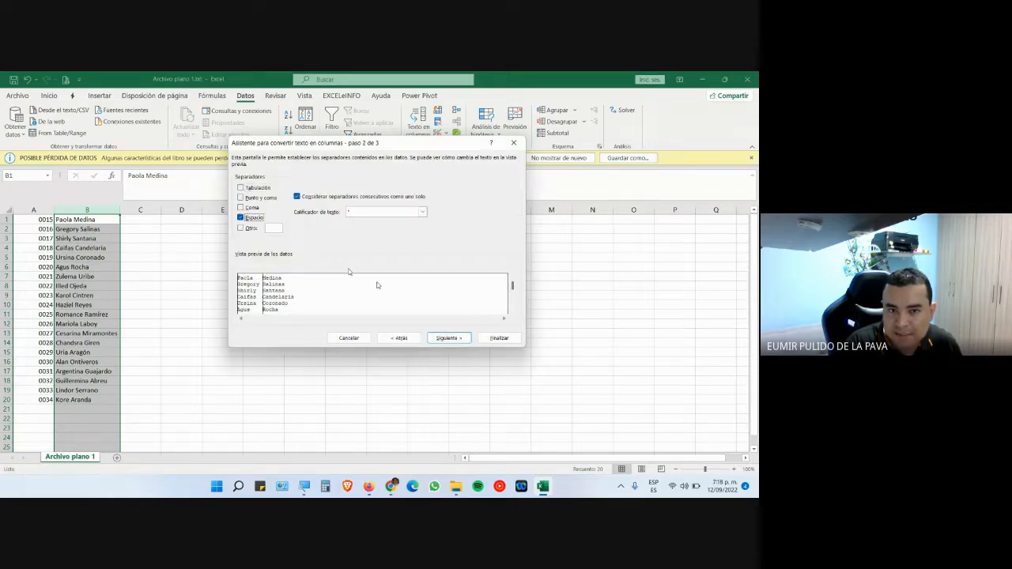
{"action": "left_click", "coordinate": [491, 339]}
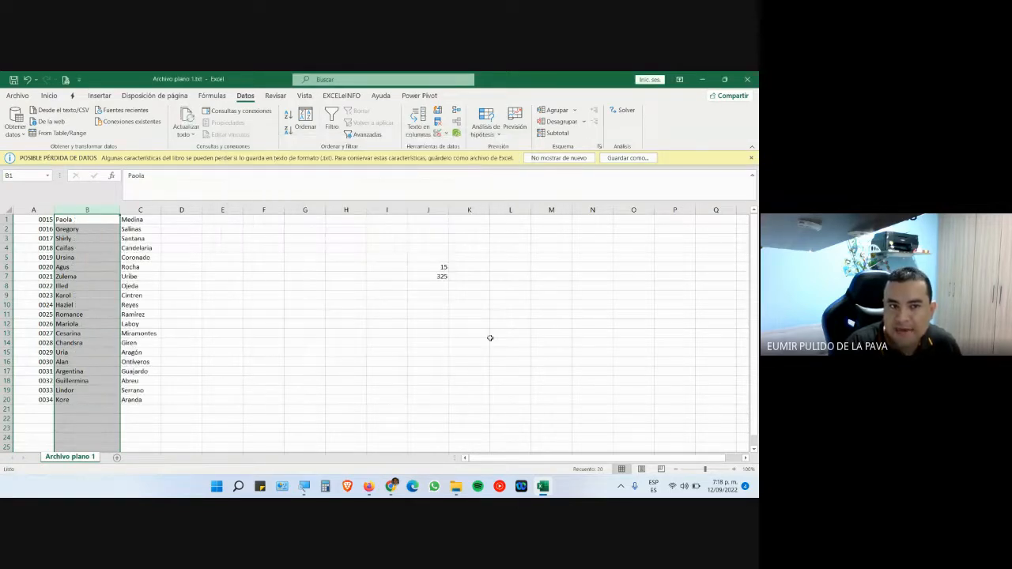
- Check the surnames in column C, then turn off the camera in the Meet call
{"action": "left_click", "coordinate": [136, 230]}
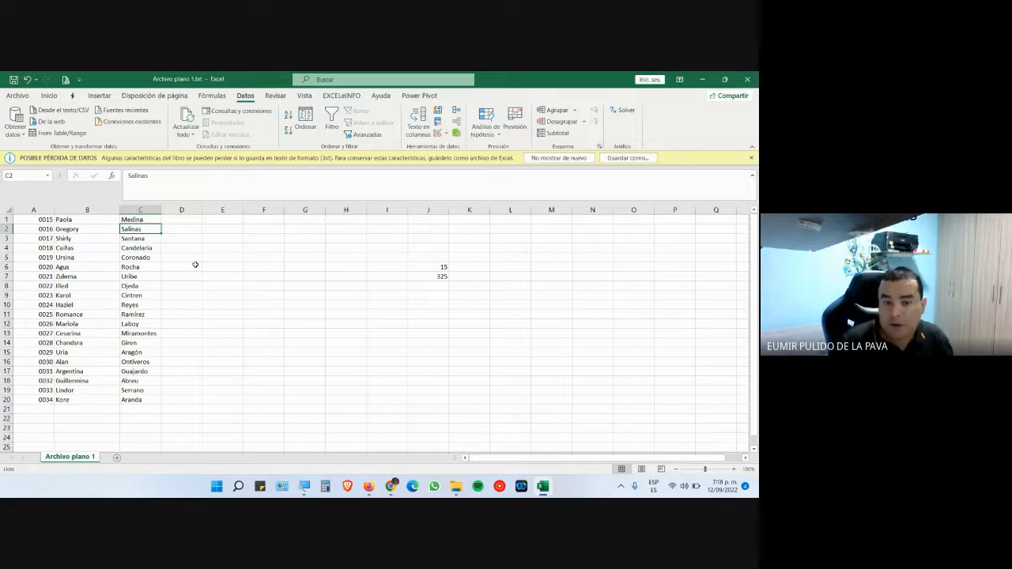
{"action": "left_click", "coordinate": [141, 209]}
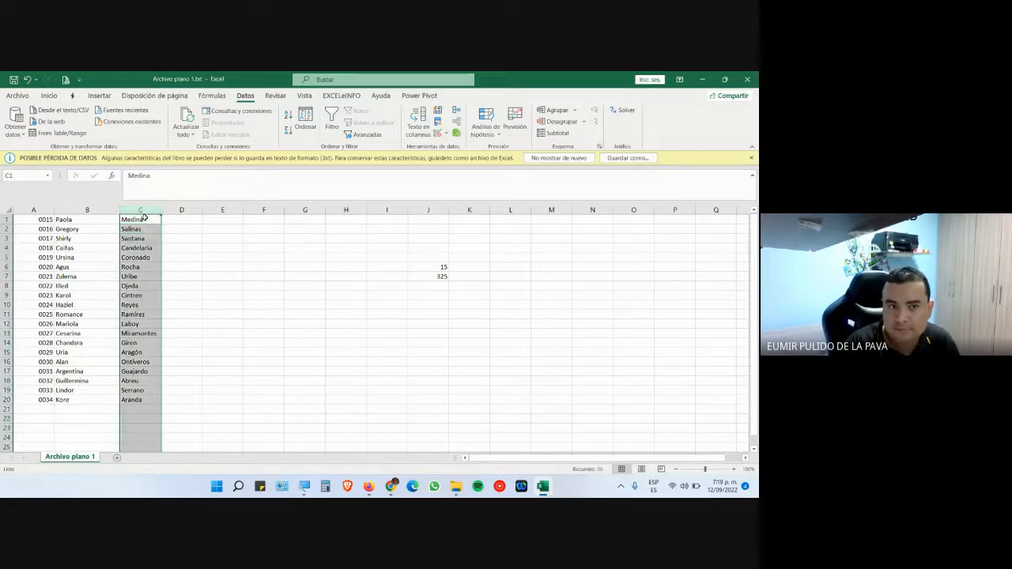
{"action": "left_click", "coordinate": [389, 485]}
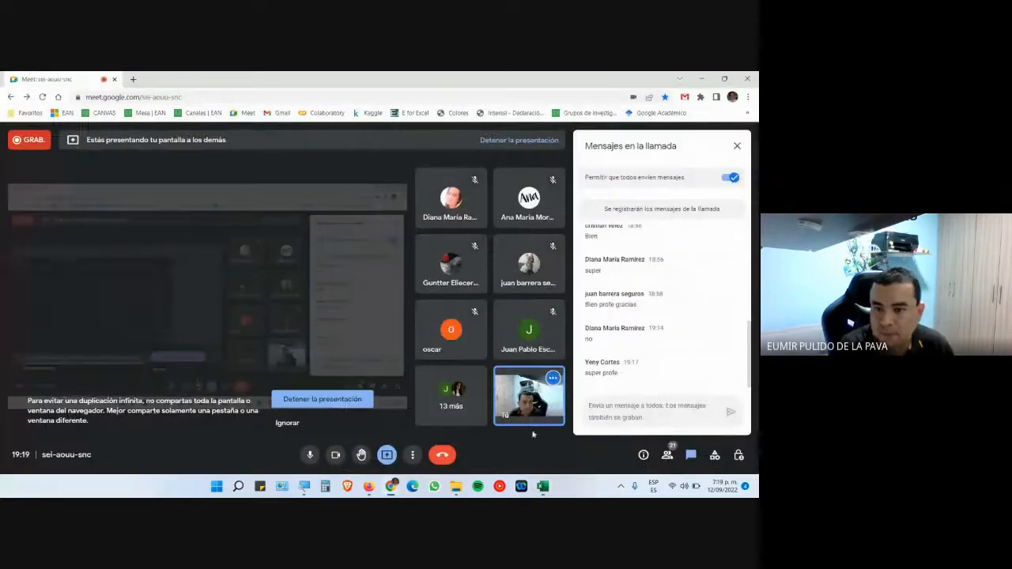
{"action": "left_click", "coordinate": [336, 454]}
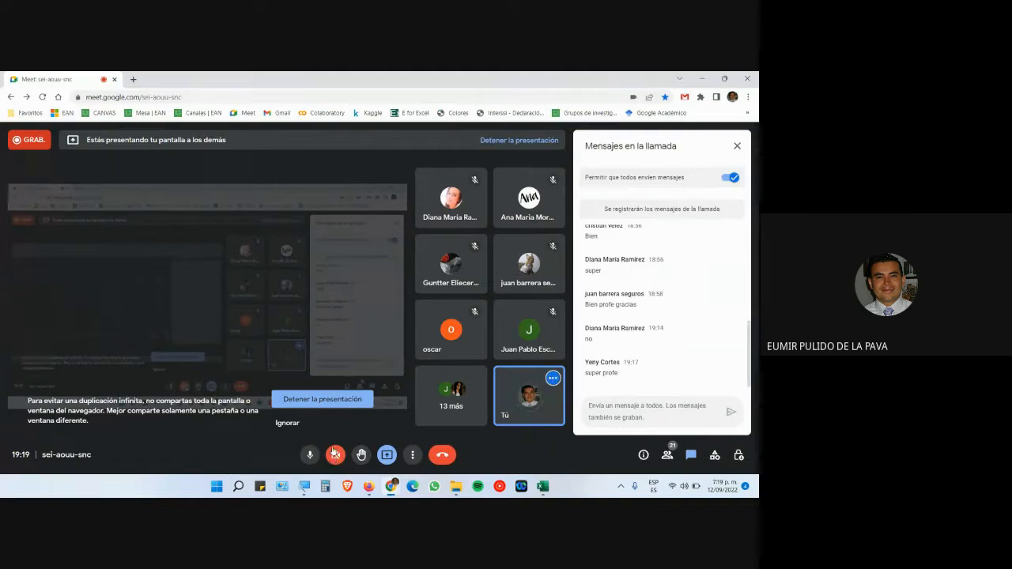
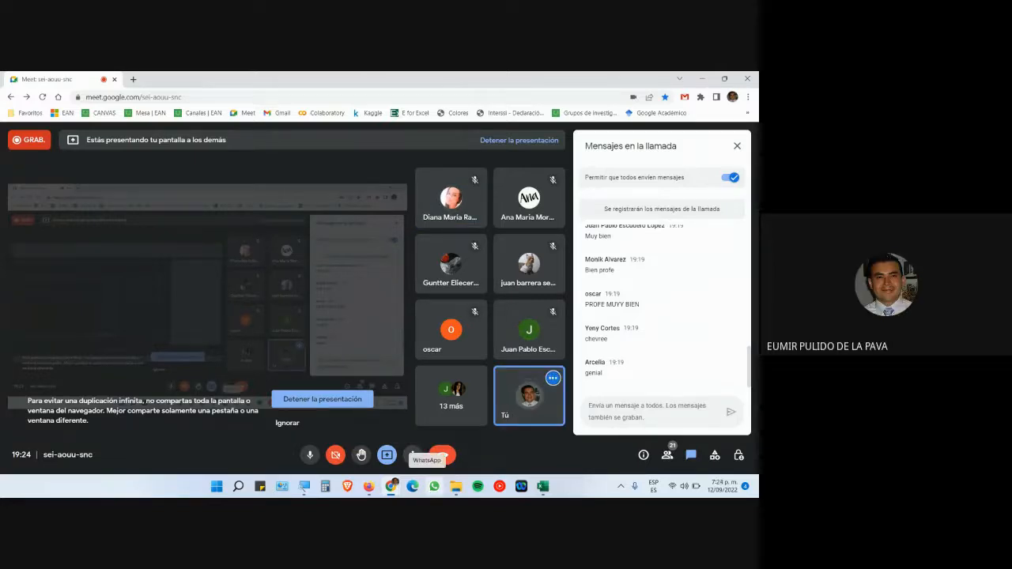
- Go back to the eKedumatica course page in Firefox and open the RA-02 GUÍA DE APRENDIZAJE No. 2 PDF
{"action": "left_click", "coordinate": [368, 489]}
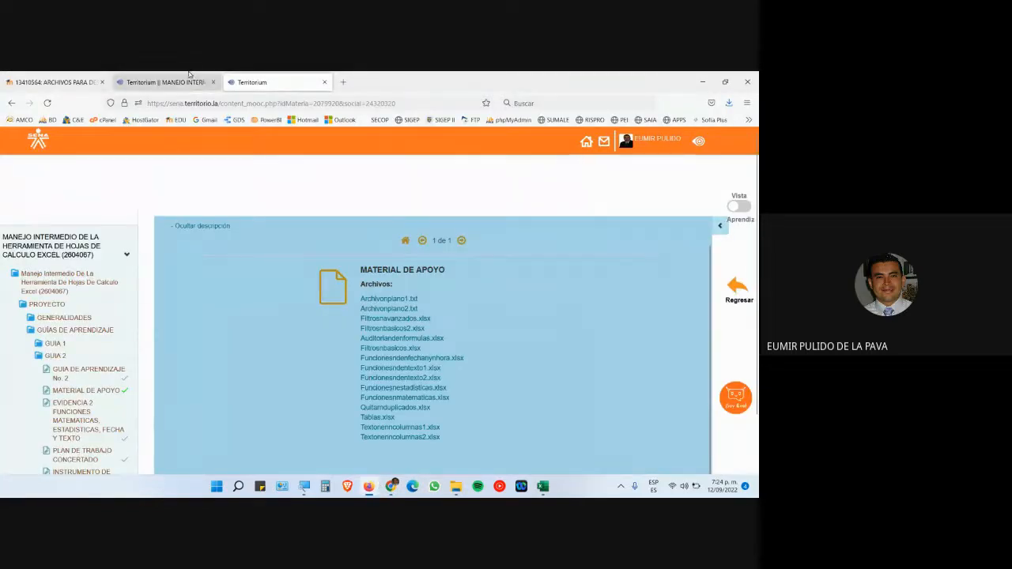
{"action": "left_click", "coordinate": [55, 81]}
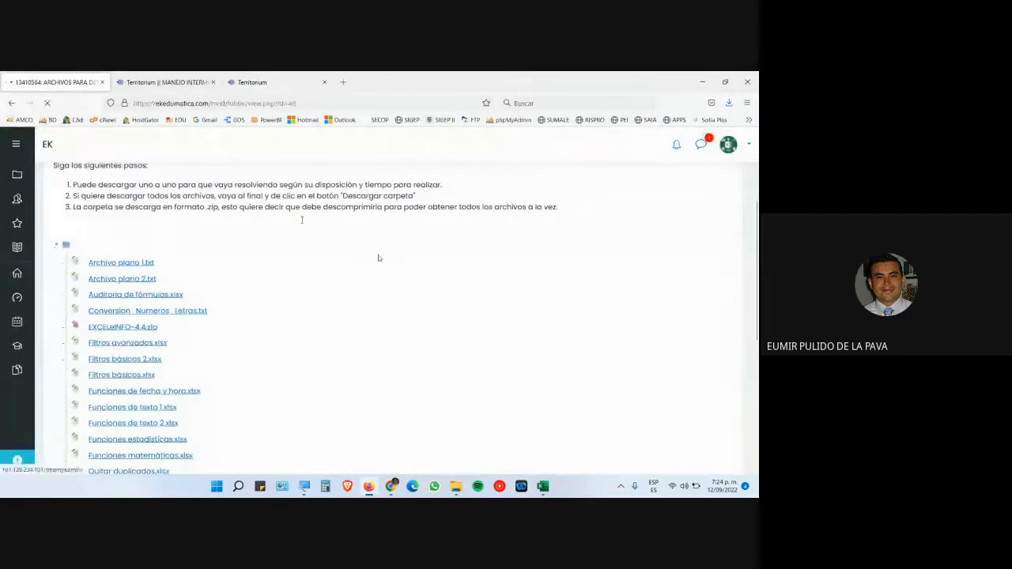
{"action": "key", "text": "alt+Left"}
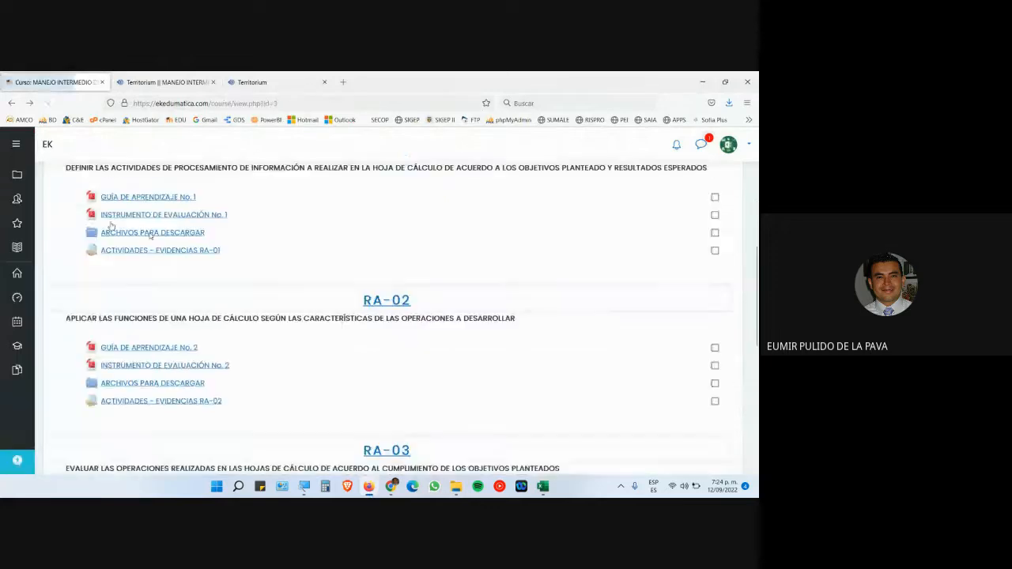
{"action": "left_click", "coordinate": [194, 346]}
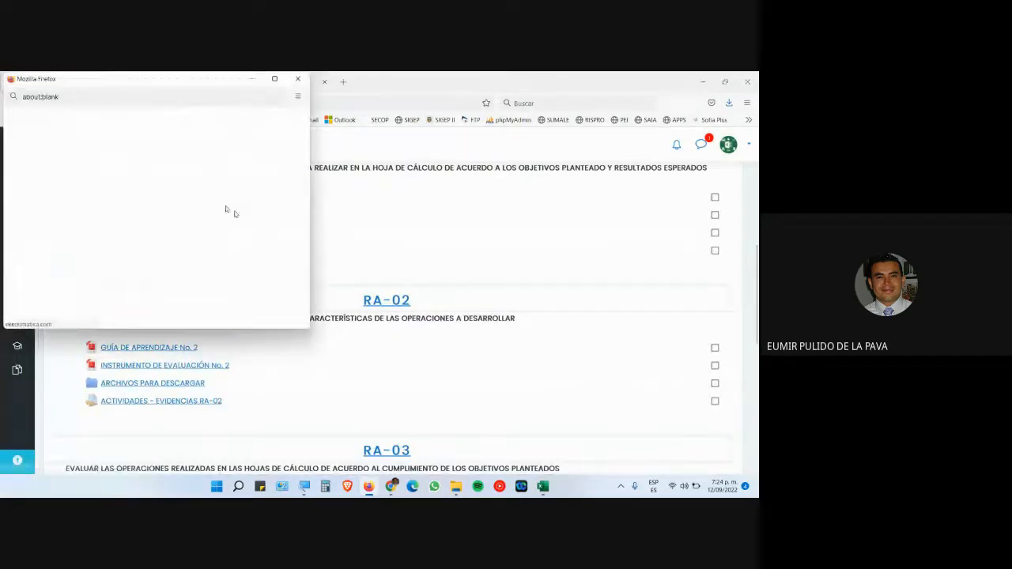
{"action": "left_click", "coordinate": [474, 455]}
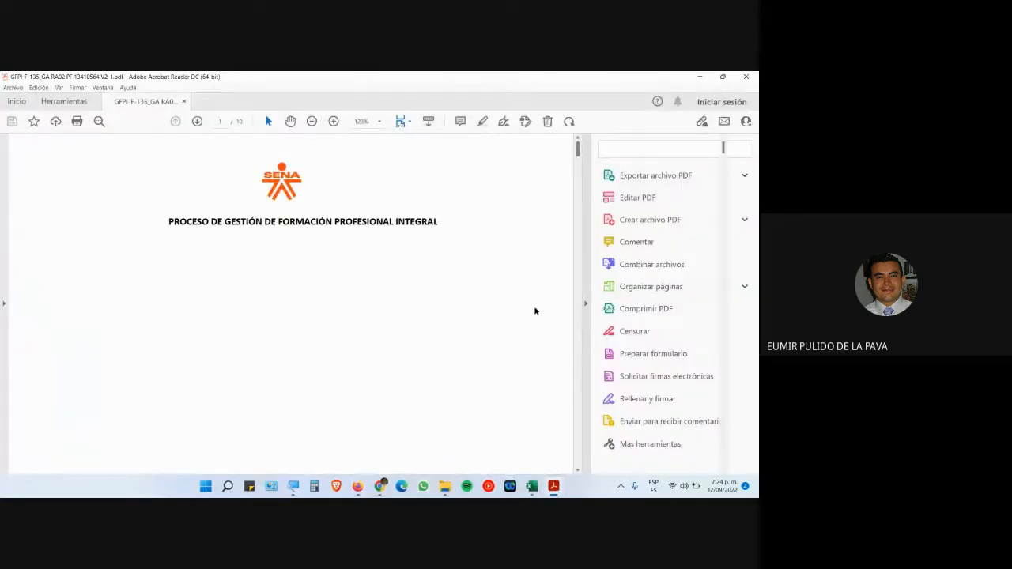
- Hide Acrobat's tools pane and scroll to section C, highlighting the Funciones de fecha y hora.xlsx file name
{"action": "left_click", "coordinate": [586, 186]}
{"action": "scroll", "coordinate": [412, 436], "scroll_direction": "down", "scroll_amount": 15}
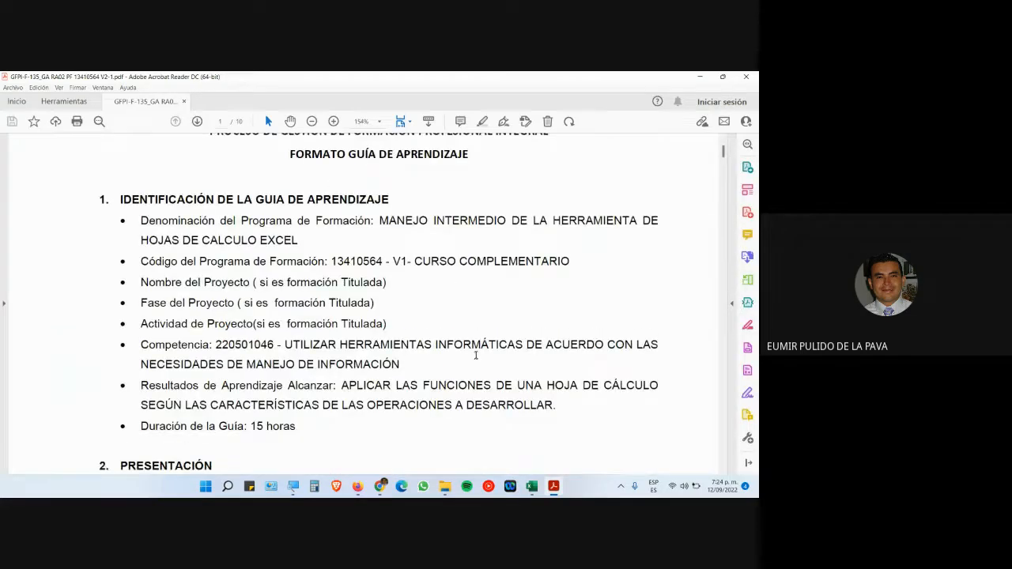
{"action": "scroll", "coordinate": [484, 384], "scroll_direction": "down", "scroll_amount": 20}
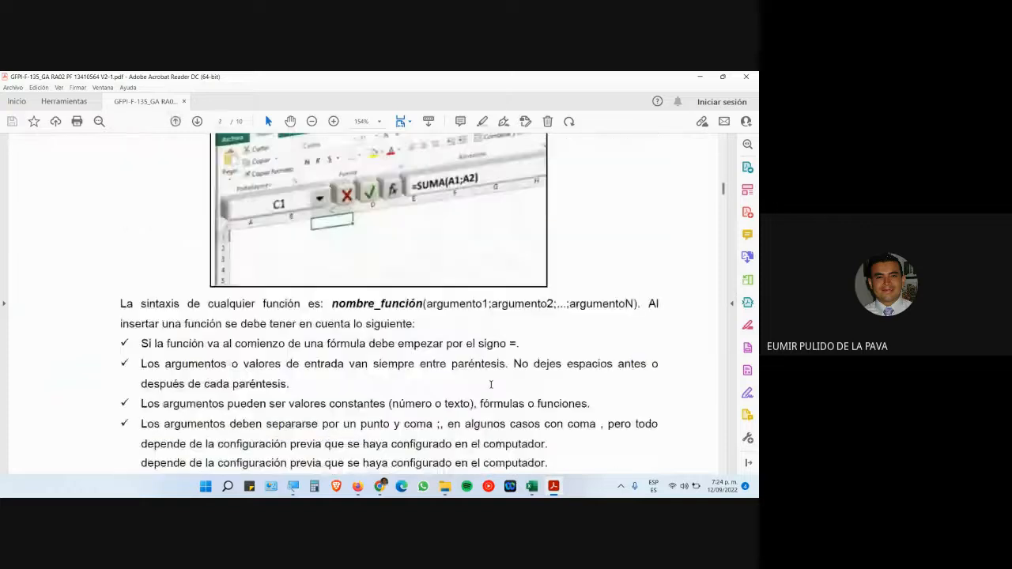
{"action": "scroll", "coordinate": [502, 367], "scroll_direction": "down", "scroll_amount": 20}
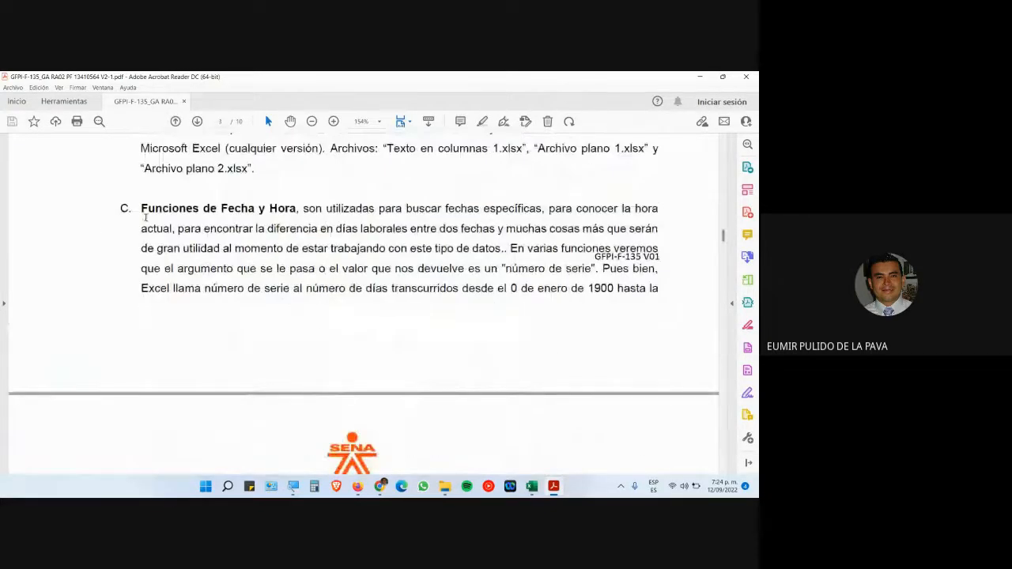
{"action": "left_click_drag", "start_coordinate": [143, 210], "coordinate": [304, 216]}
{"action": "scroll", "coordinate": [317, 300], "scroll_direction": "down", "scroll_amount": 5}
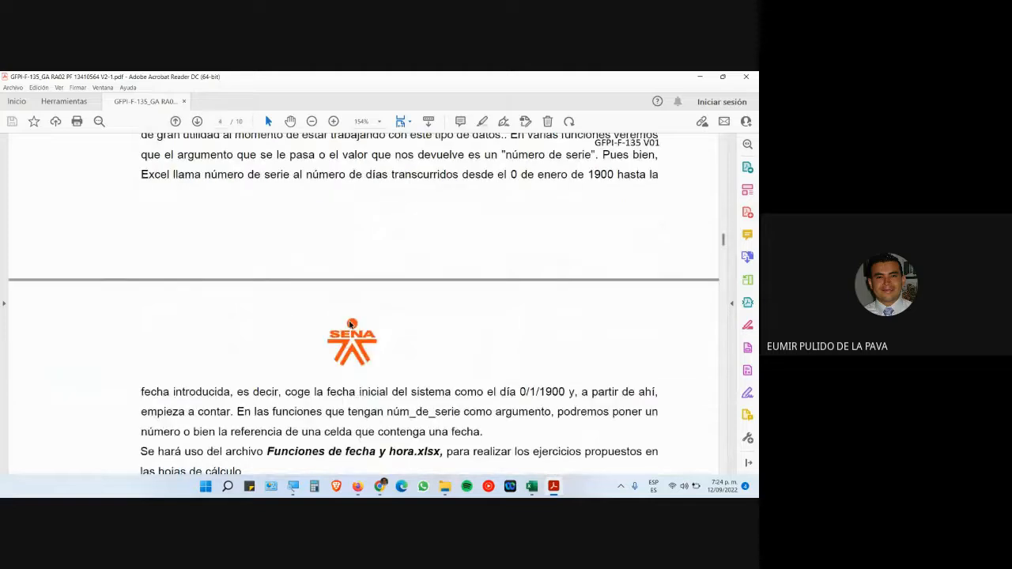
{"action": "left_click_drag", "start_coordinate": [268, 320], "coordinate": [440, 320]}
- In Firefox, open RA-02 ARCHIVOS PARA DESCARGAR and save Funciones de fecha y hora.xlsx to Escritorio
{"action": "left_click", "coordinate": [357, 487]}
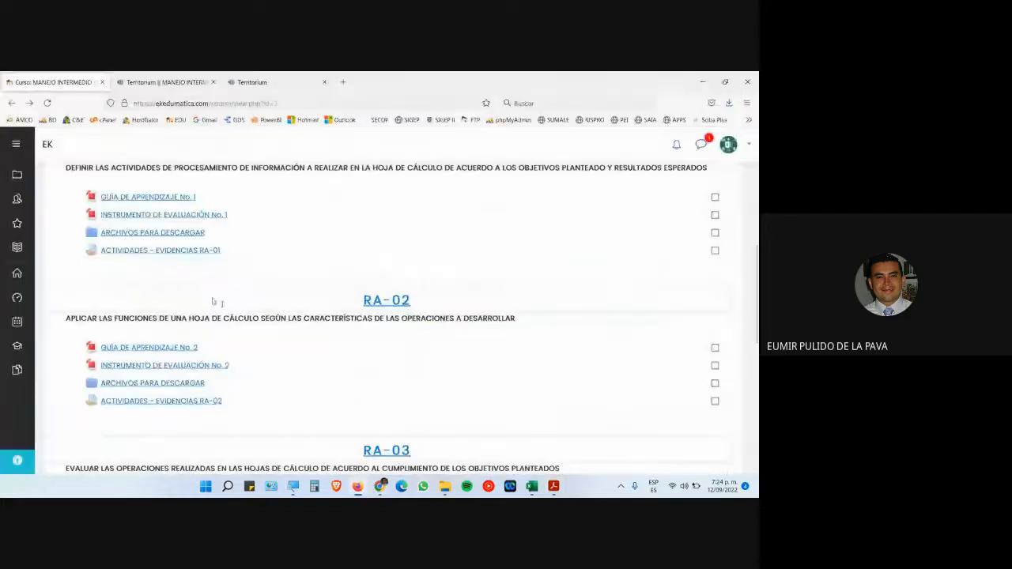
{"action": "left_click", "coordinate": [253, 82]}
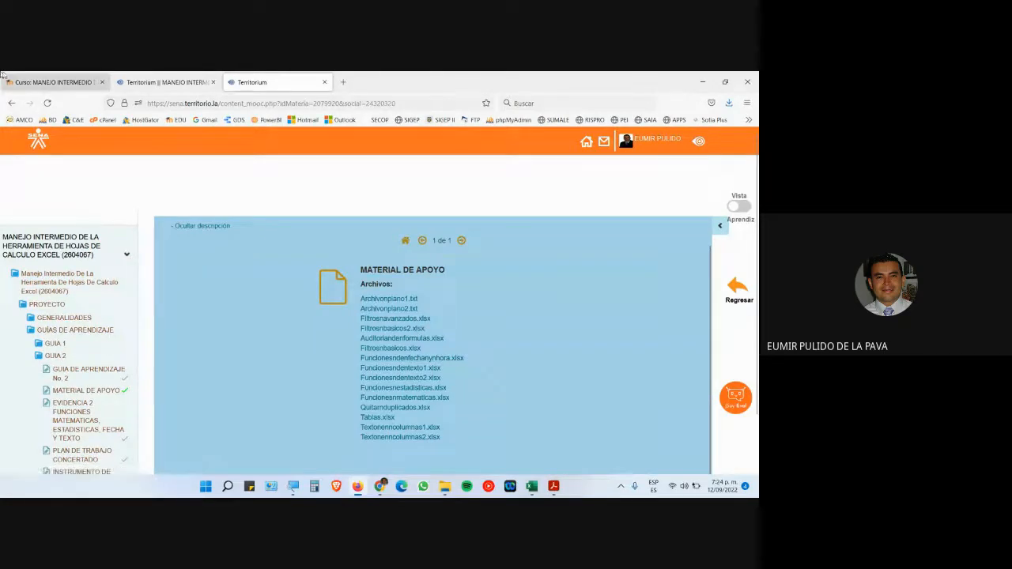
{"action": "left_click", "coordinate": [54, 83]}
{"action": "left_click", "coordinate": [181, 381]}
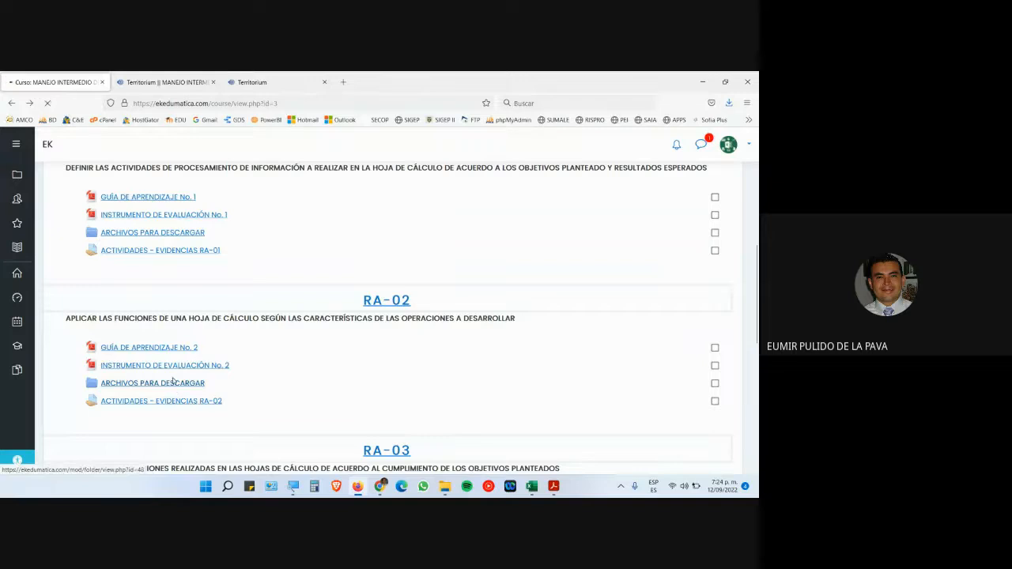
{"action": "scroll", "coordinate": [192, 396], "scroll_direction": "down", "scroll_amount": 5}
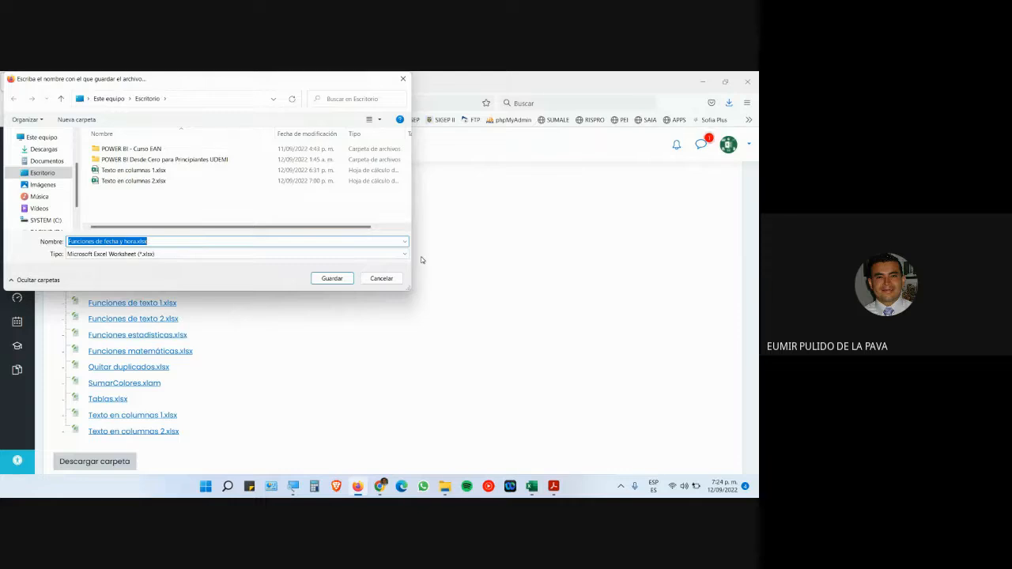
{"action": "left_click", "coordinate": [331, 278]}
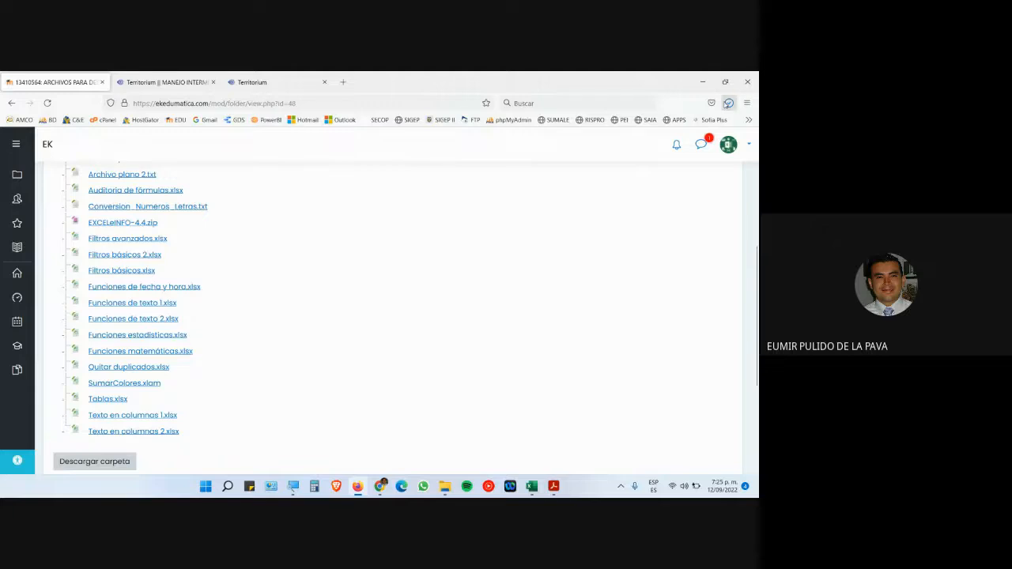
{"action": "left_click", "coordinate": [729, 103]}
- Open the downloaded Funciones de fecha y hora.xlsx and magnify the screen to 200%
{"action": "left_click", "coordinate": [550, 129]}
{"action": "left_click", "coordinate": [268, 324]}
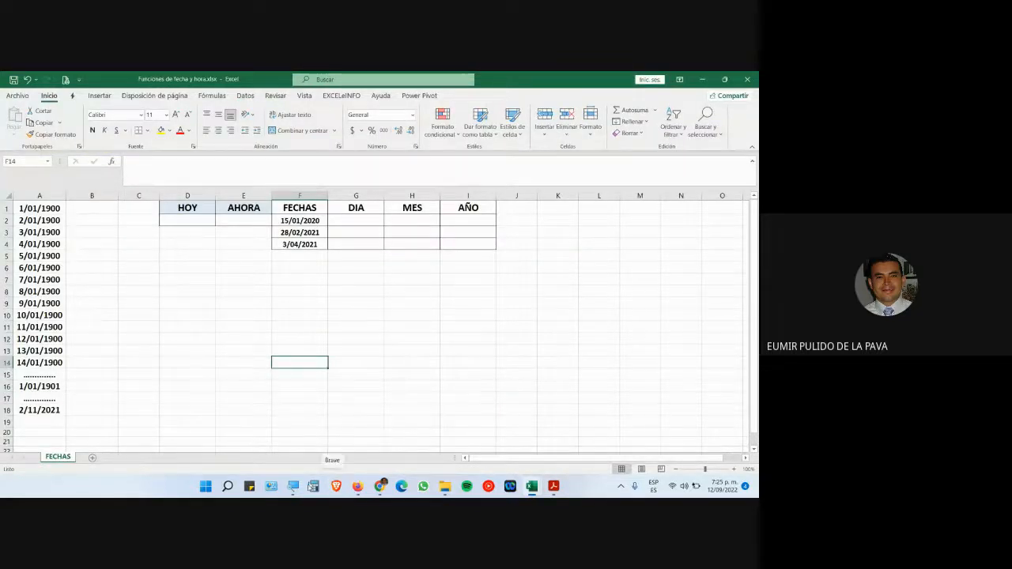
{"action": "left_click", "coordinate": [292, 486]}
{"action": "left_click", "coordinate": [610, 480]}
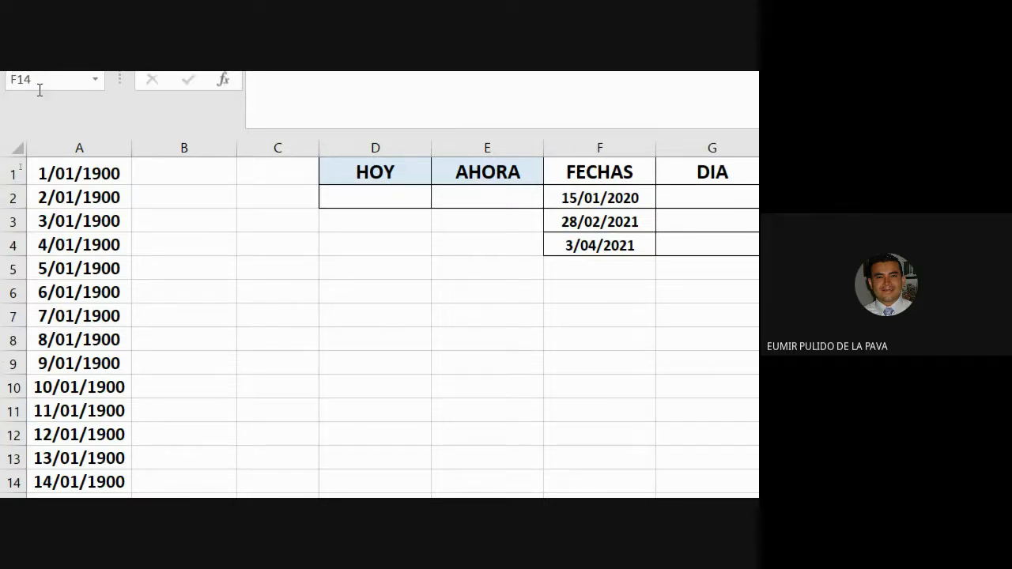
- Select the dates in column A of the FECHAS sheet, starting at 1/01/1900
{"action": "left_click", "coordinate": [83, 147]}
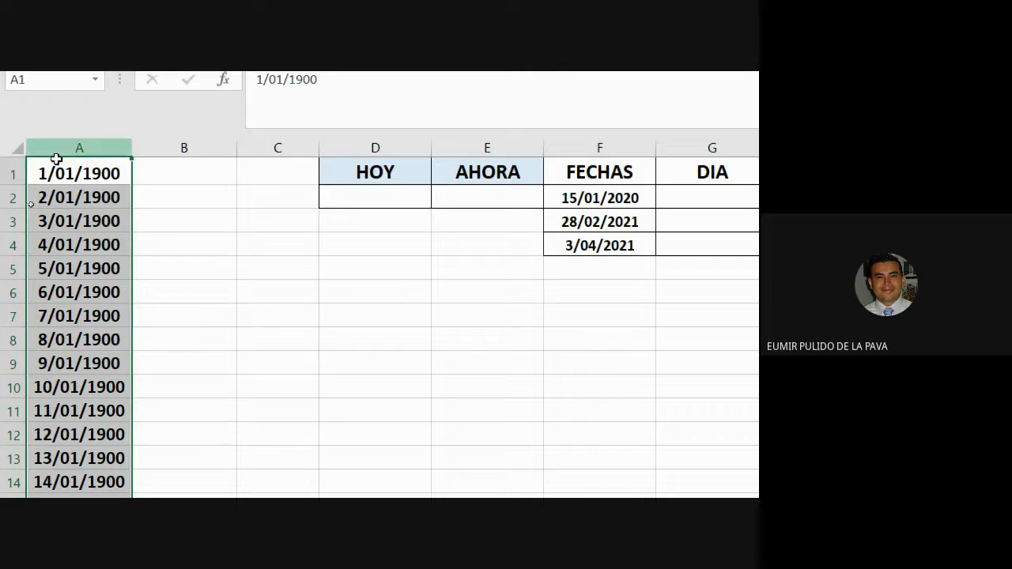
{"action": "left_click_drag", "start_coordinate": [97, 173], "coordinate": [103, 341]}
{"action": "left_click", "coordinate": [83, 145]}
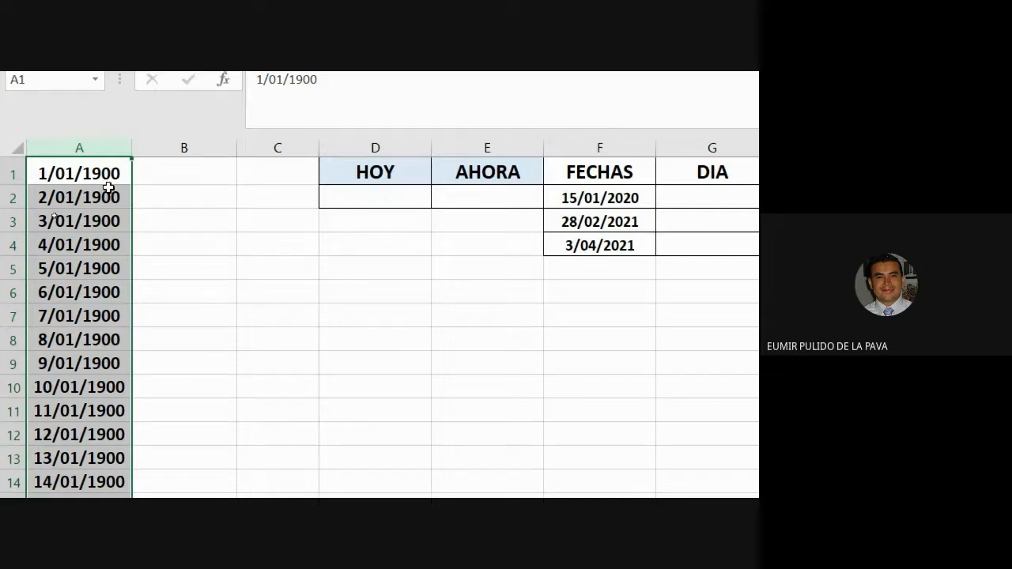
{"action": "key", "text": "alt+Tab"}
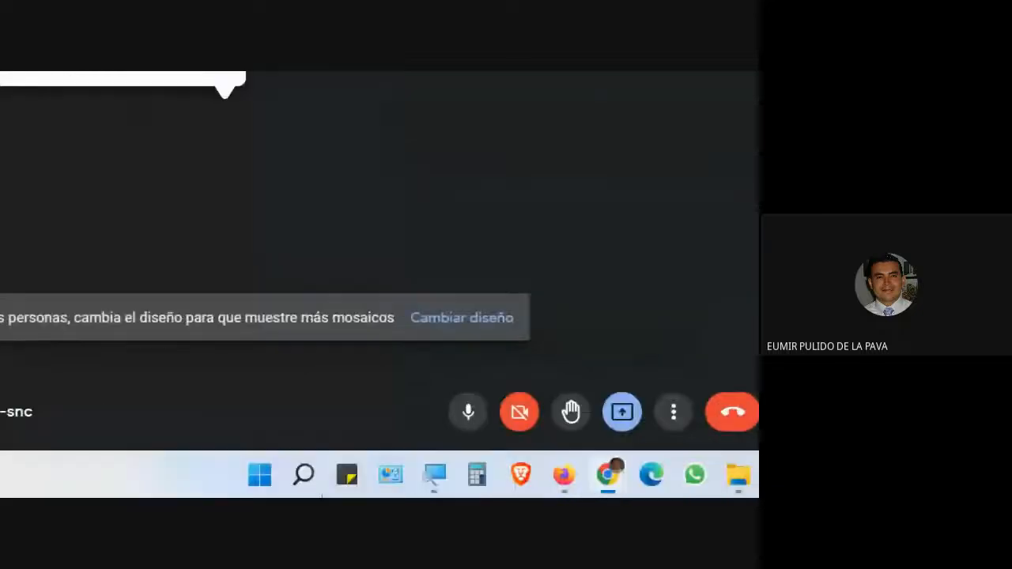
{"action": "left_click", "coordinate": [434, 478]}
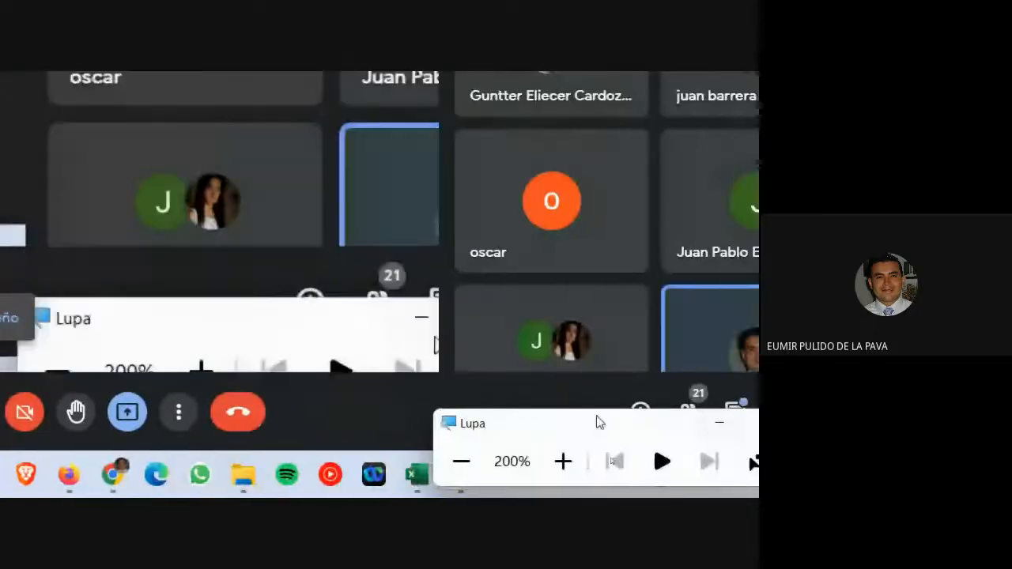
{"action": "left_click", "coordinate": [473, 467]}
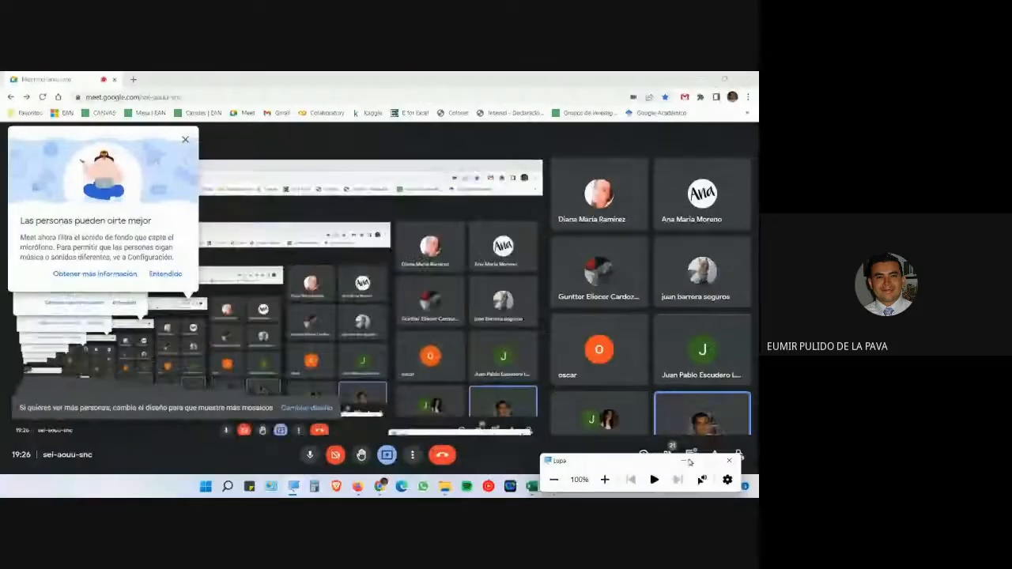
{"action": "left_click", "coordinate": [687, 462]}
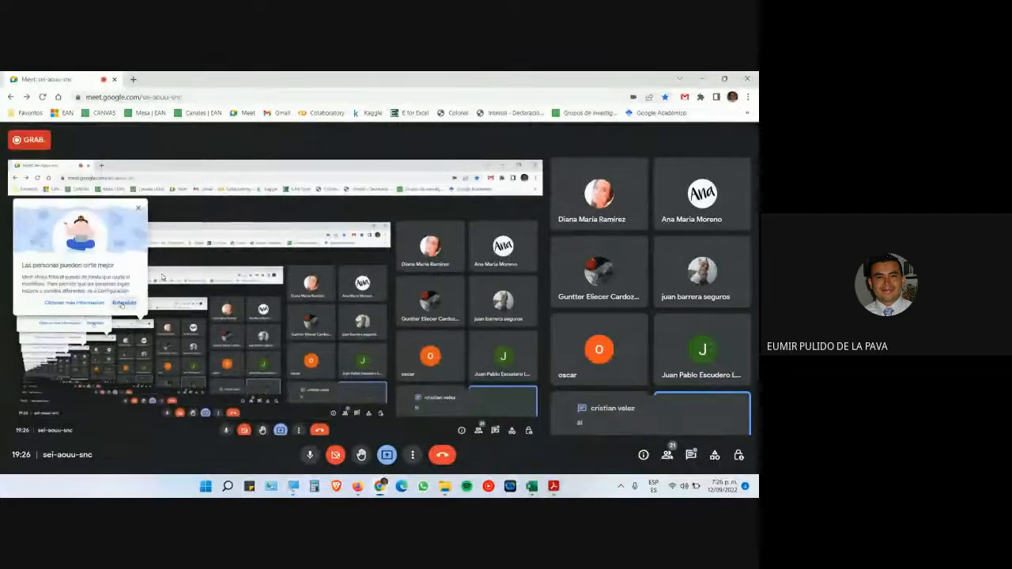
{"action": "left_click", "coordinate": [390, 417]}
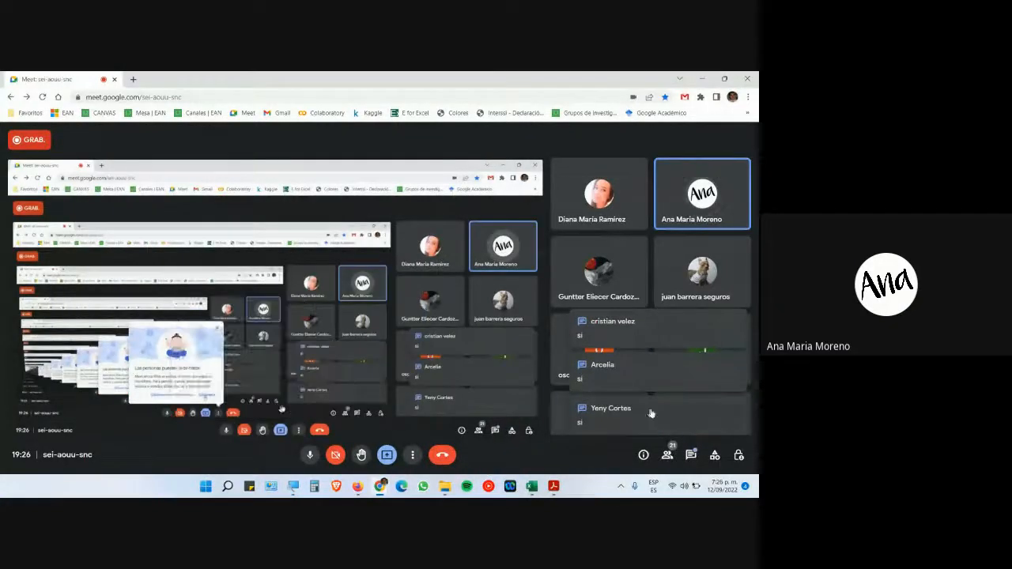
{"action": "left_click", "coordinate": [691, 458]}
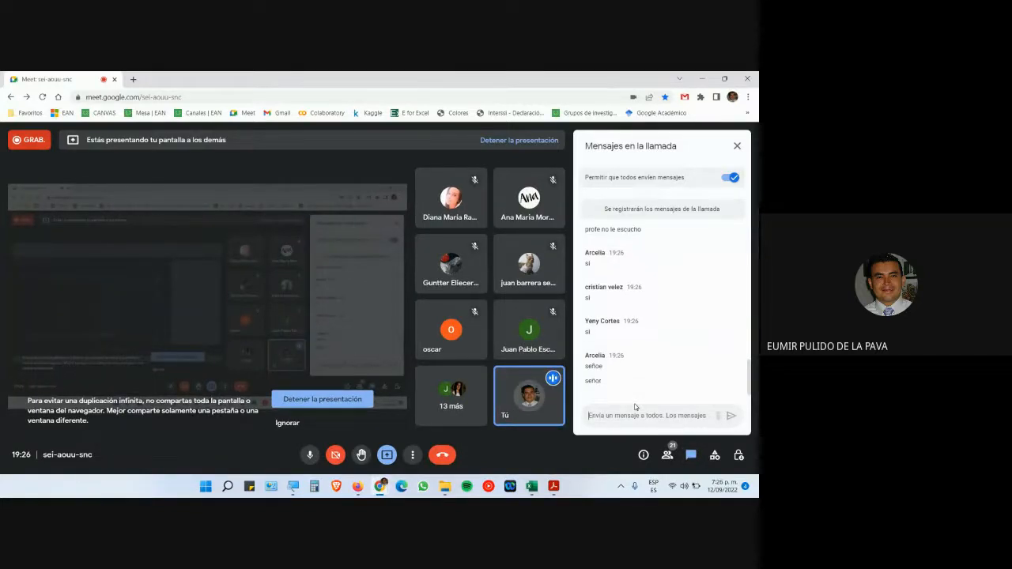
{"action": "left_click", "coordinate": [672, 487]}
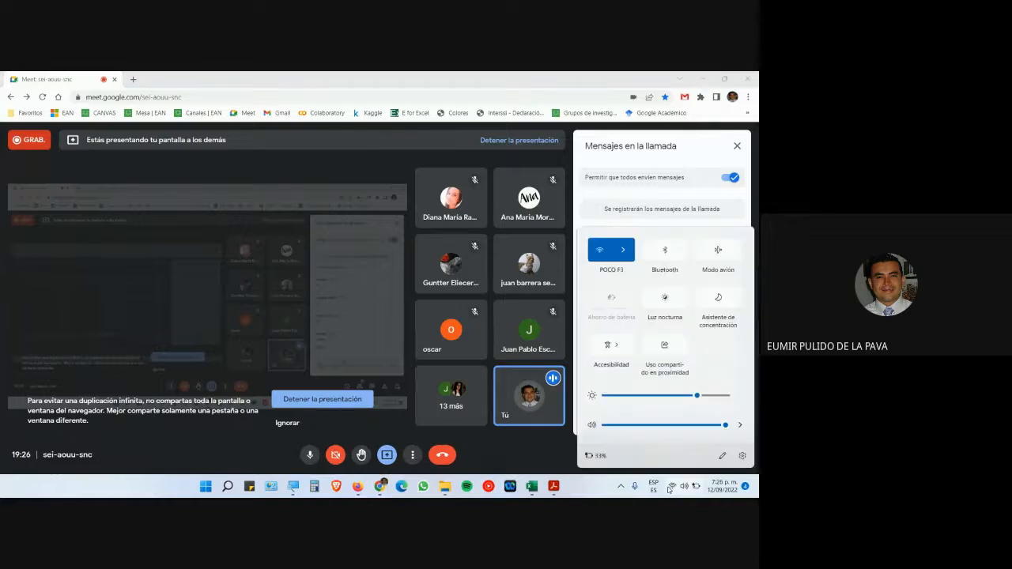
{"action": "left_click", "coordinate": [582, 493]}
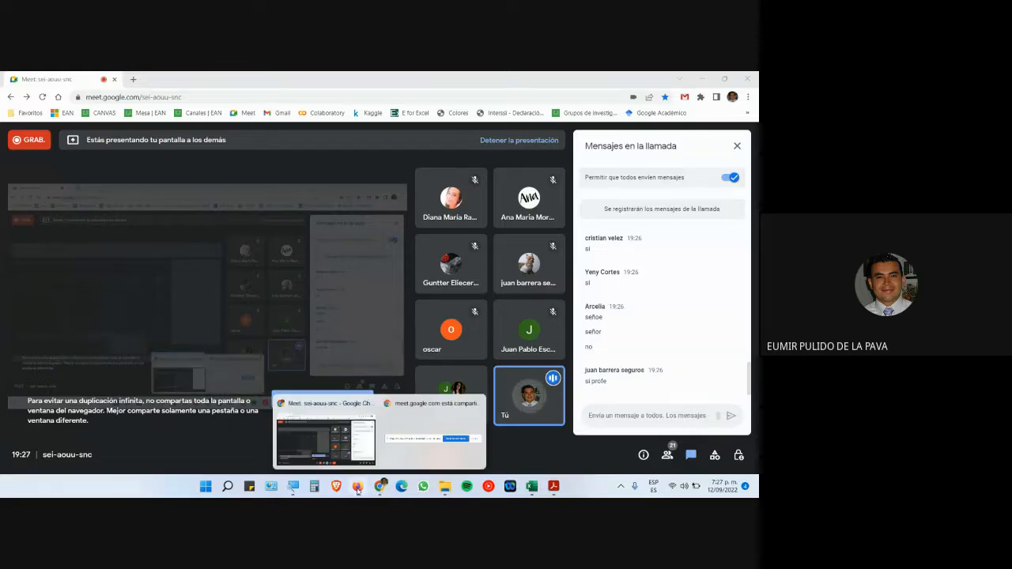
{"action": "left_click", "coordinate": [357, 488]}
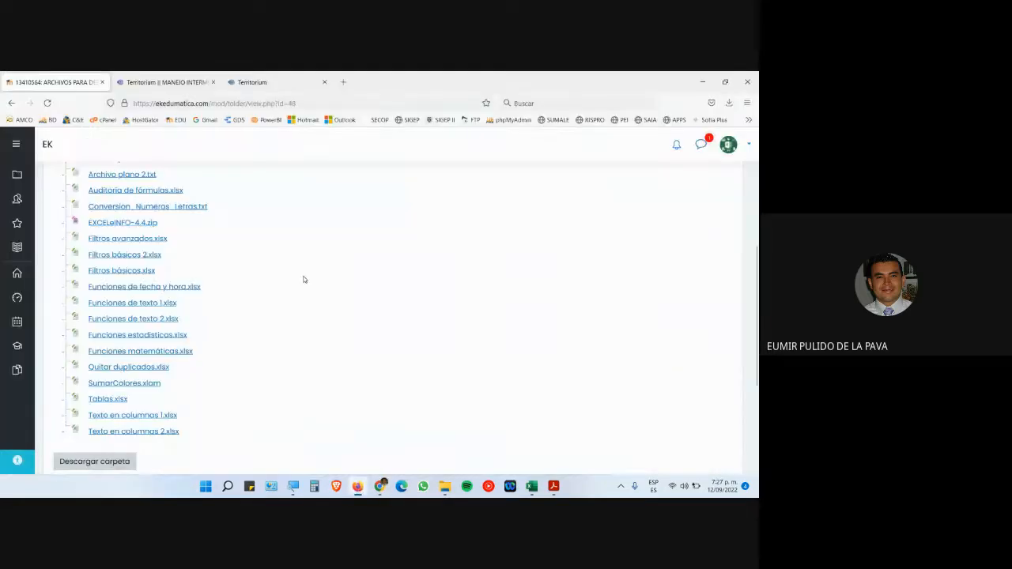
{"action": "mouse_move", "coordinate": [527, 490]}
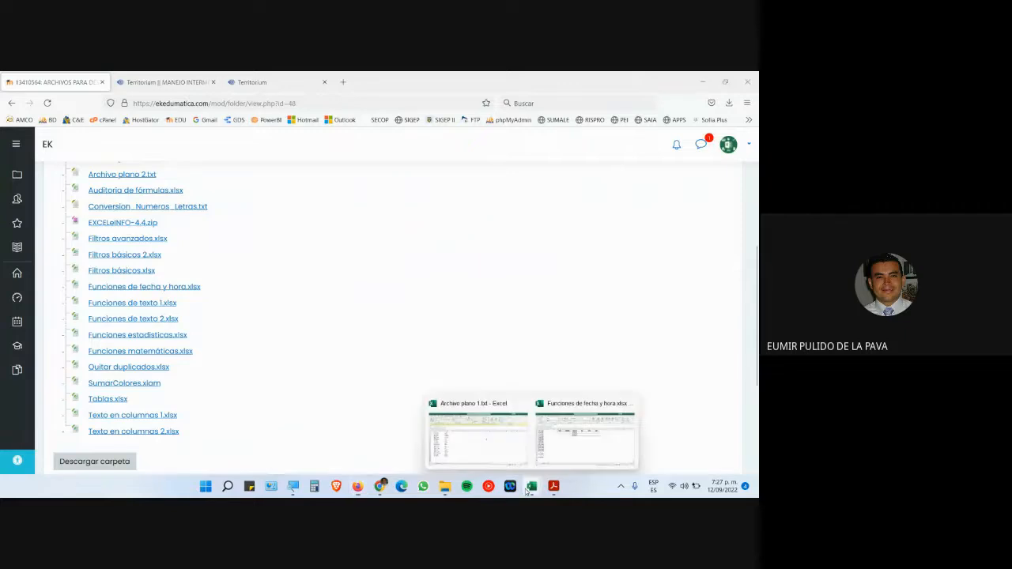
{"action": "left_click", "coordinate": [569, 460]}
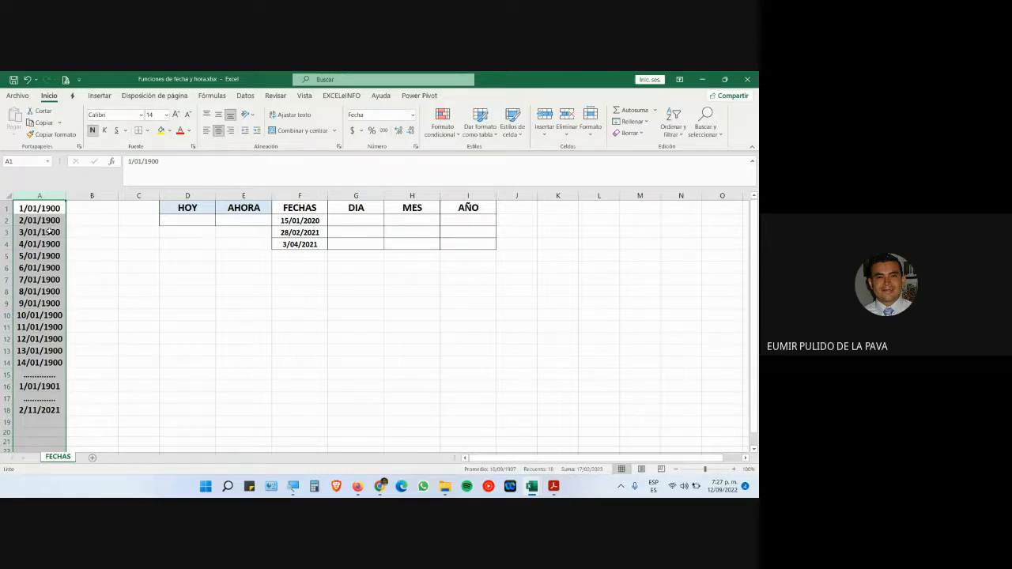
- Magnify the shared screen to 200% and select the whole of column A
{"action": "left_click", "coordinate": [44, 212]}
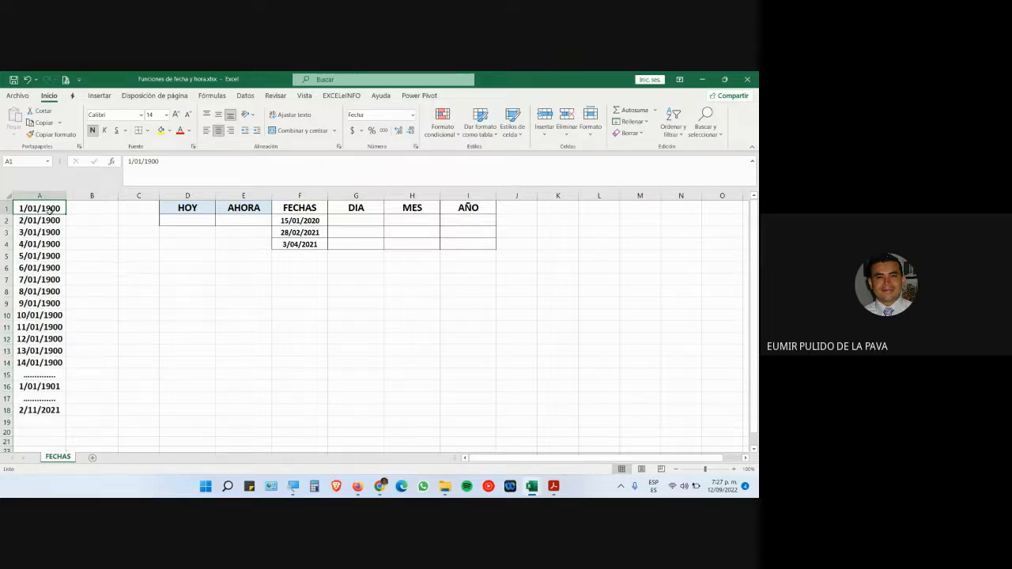
{"action": "left_click_drag", "start_coordinate": [49, 208], "coordinate": [47, 399]}
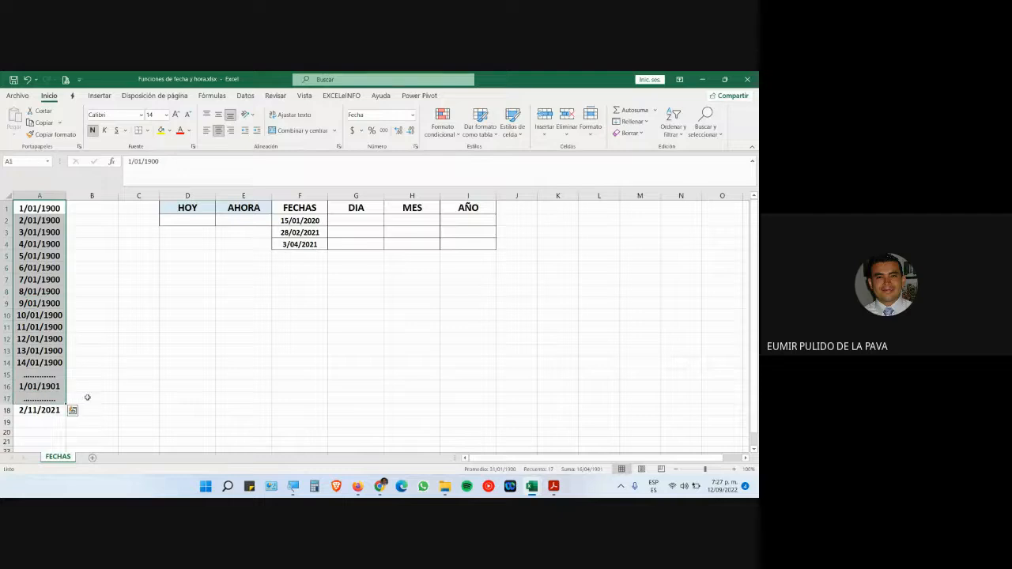
{"action": "key", "text": "Down"}
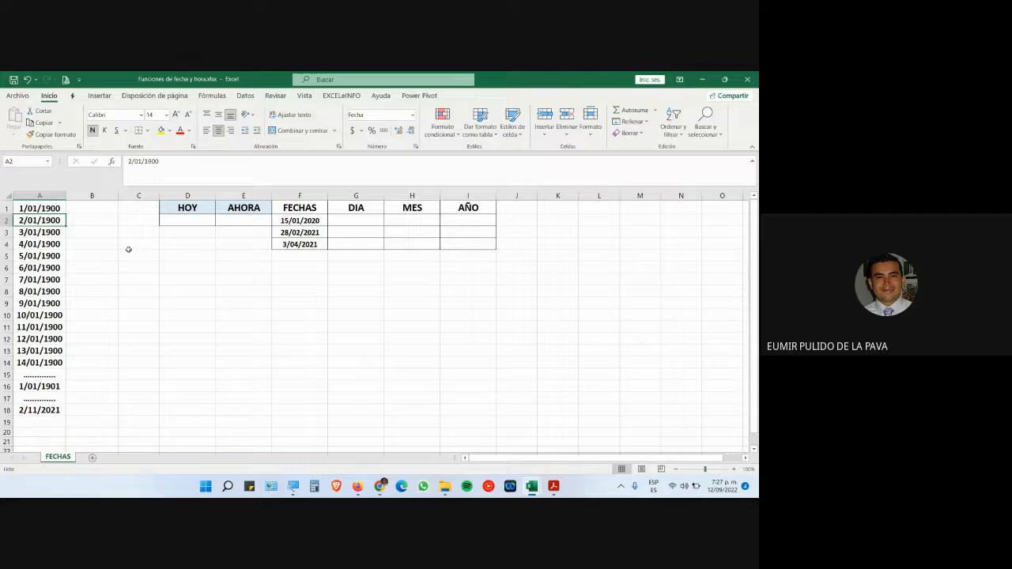
{"action": "left_click", "coordinate": [292, 486]}
{"action": "left_click", "coordinate": [605, 479]}
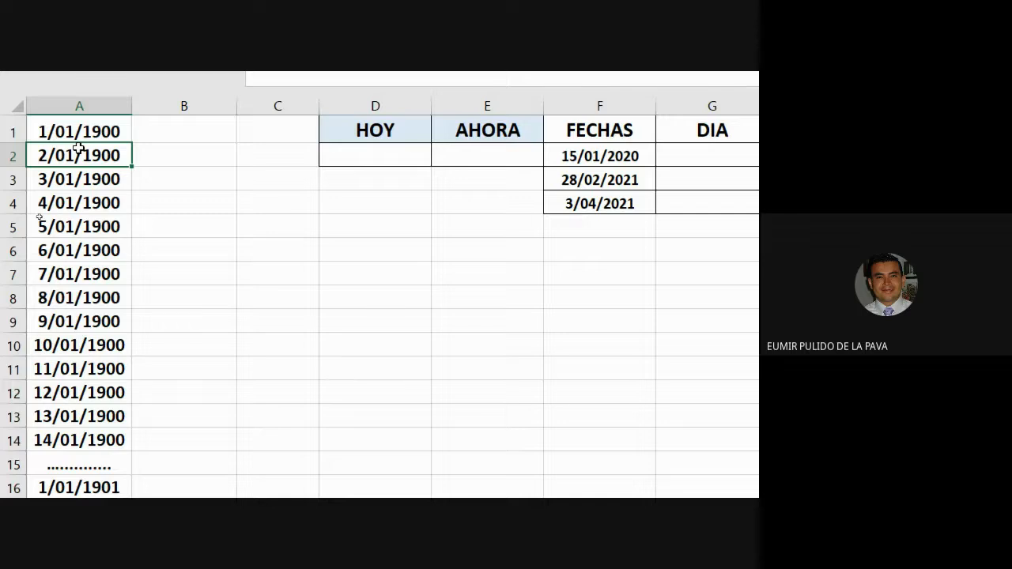
{"action": "left_click_drag", "start_coordinate": [79, 134], "coordinate": [73, 358]}
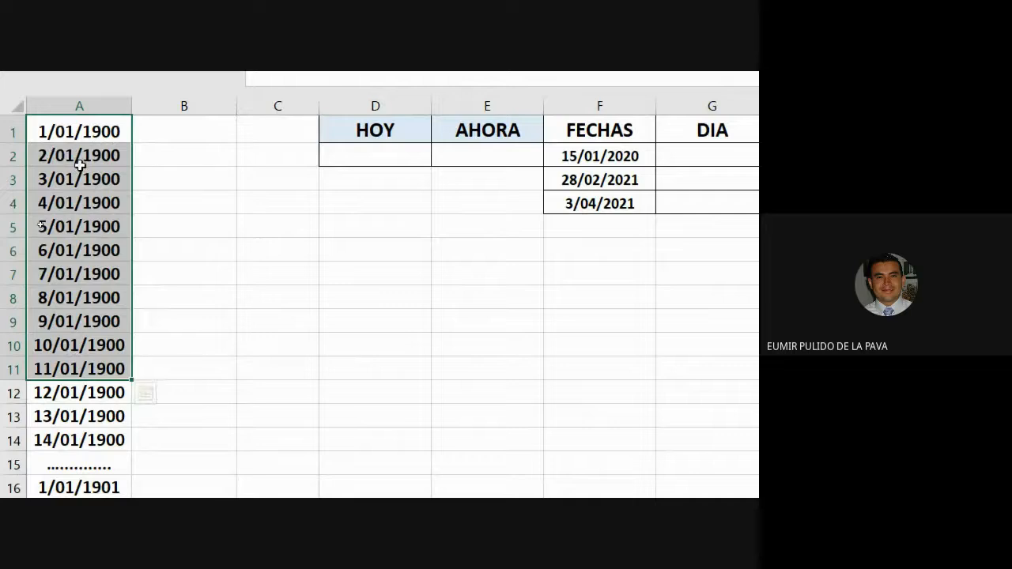
{"action": "left_click", "coordinate": [76, 111]}
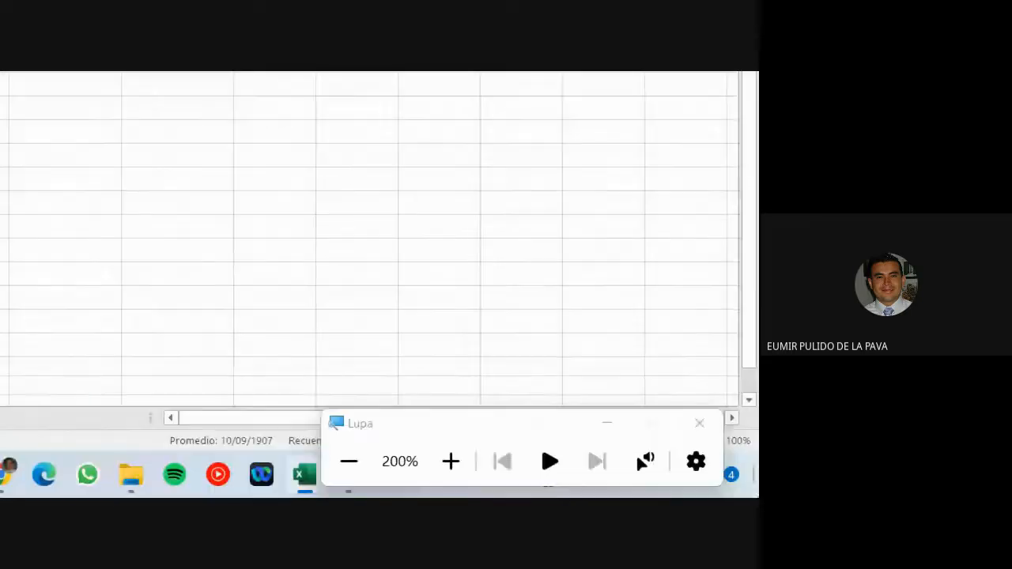
- Admit the waiting Meet participant, then format column A as Número, showing 1,00, 2,00 onward
{"action": "left_click", "coordinate": [202, 476]}
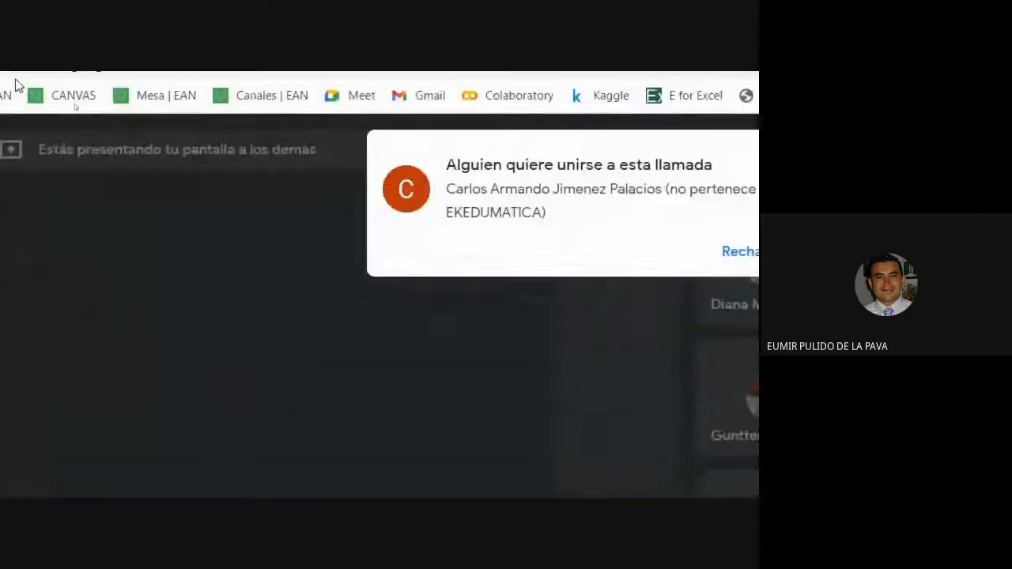
{"action": "left_click", "coordinate": [654, 253]}
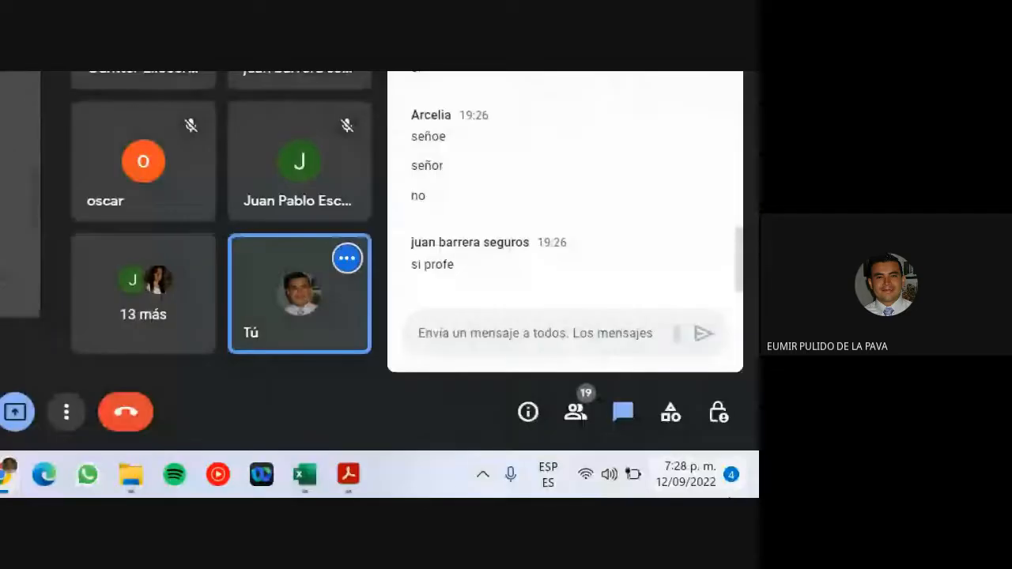
{"action": "mouse_move", "coordinate": [307, 483]}
{"action": "left_click", "coordinate": [410, 375]}
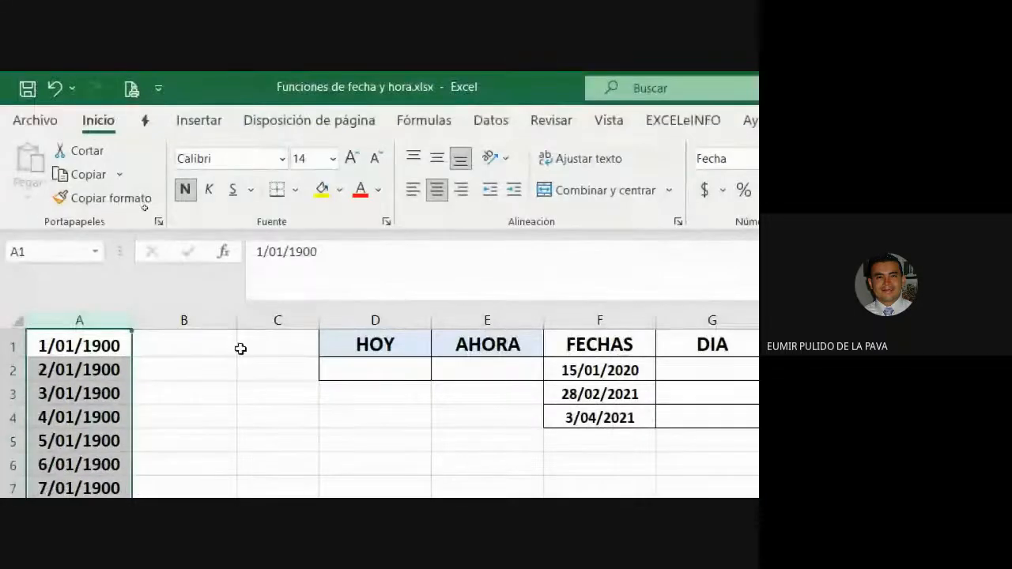
{"action": "left_click", "coordinate": [448, 159]}
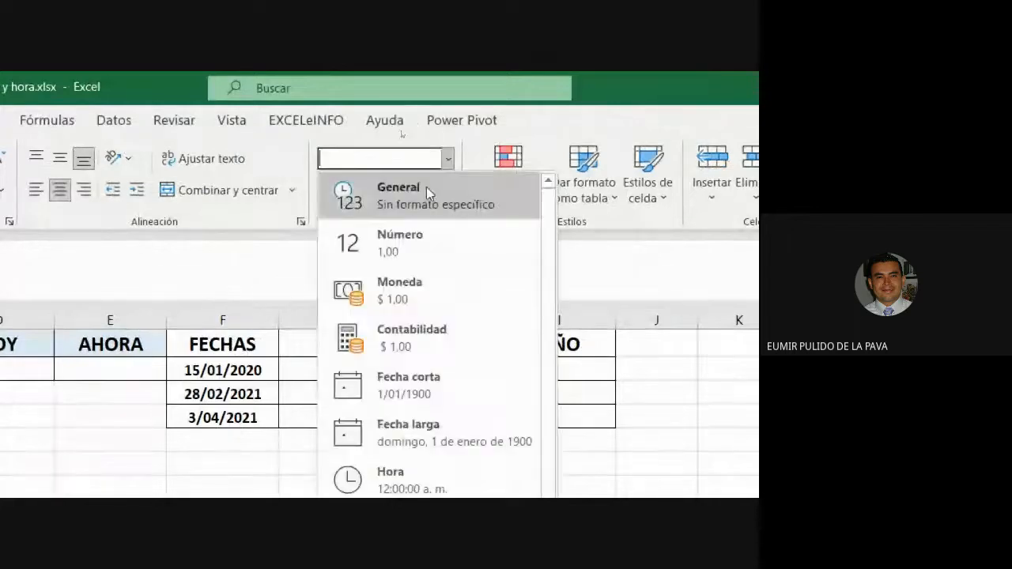
{"action": "left_click", "coordinate": [364, 237]}
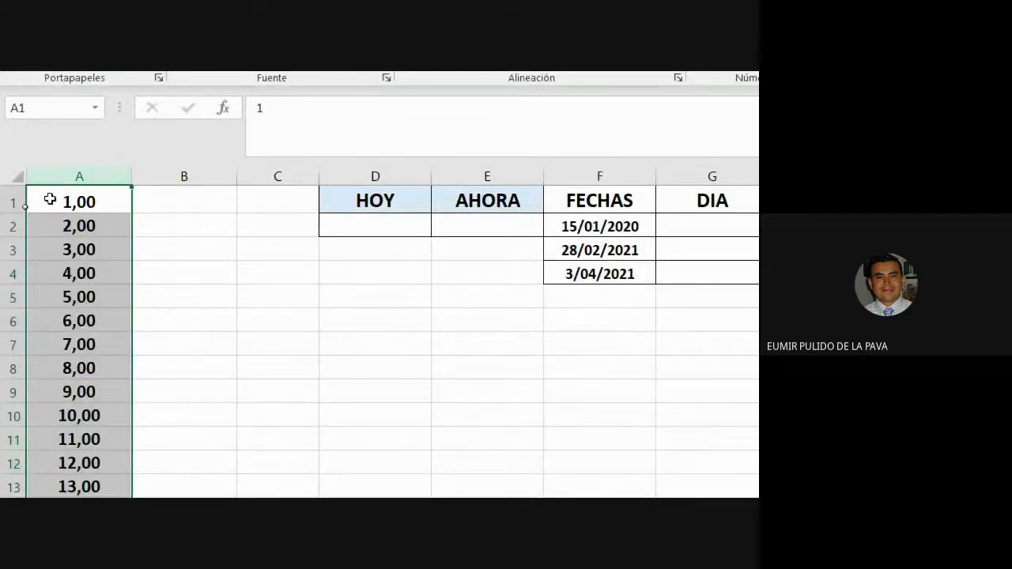
- Enter the date 12/9/2022 in A19, where it displays as serial number 44816,00
{"action": "left_click", "coordinate": [65, 346]}
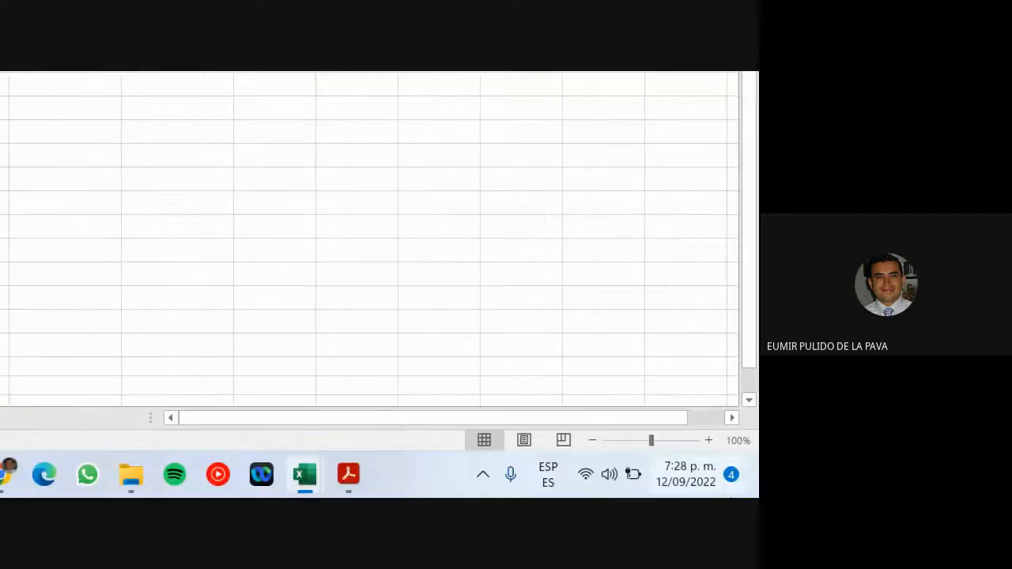
{"action": "type", "text": "12"}
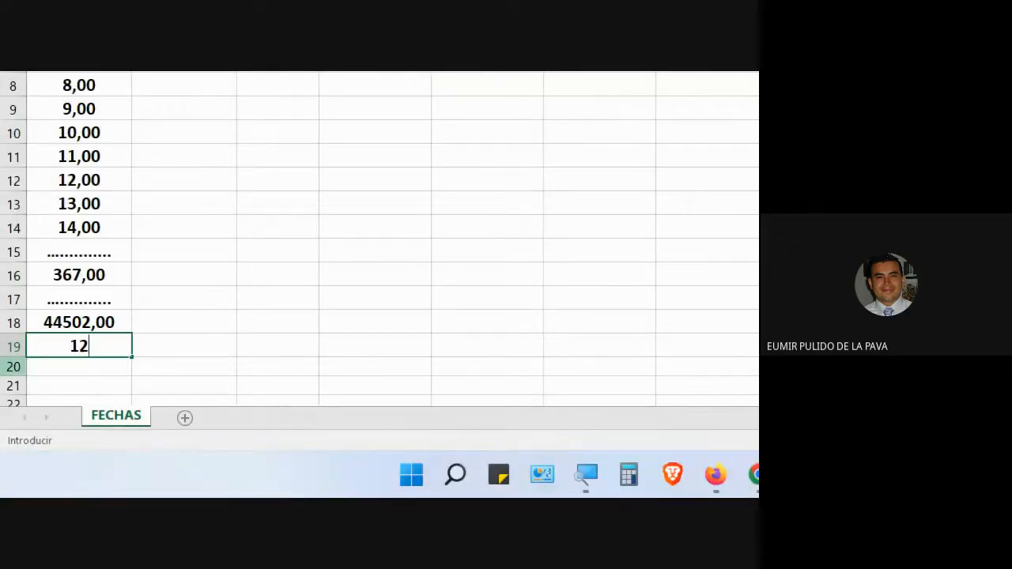
{"action": "type", "text": "/9/2022"}
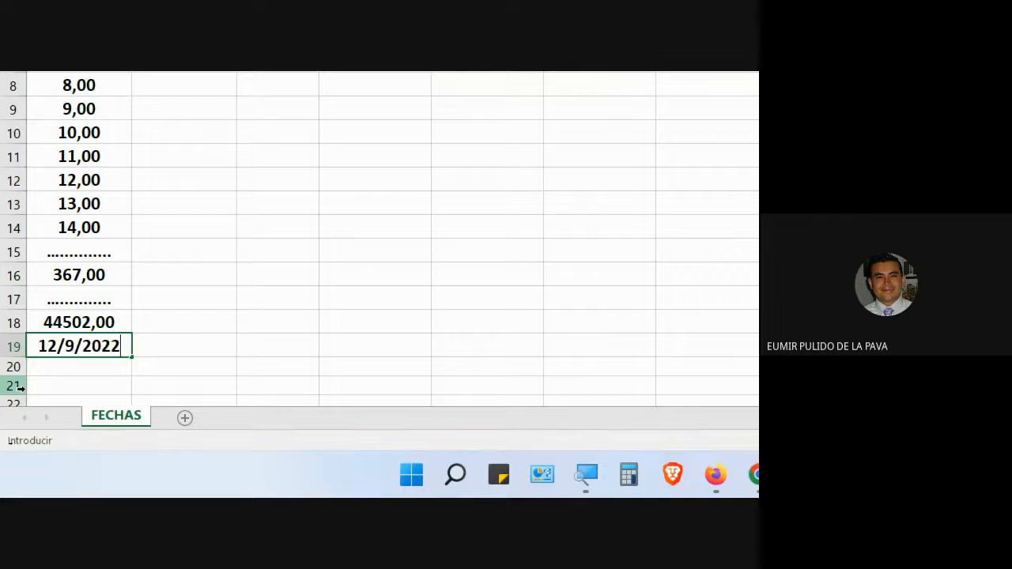
{"action": "key", "text": "ctrl+Return"}
{"action": "key", "text": "Return"}
{"action": "key", "text": "Up"}
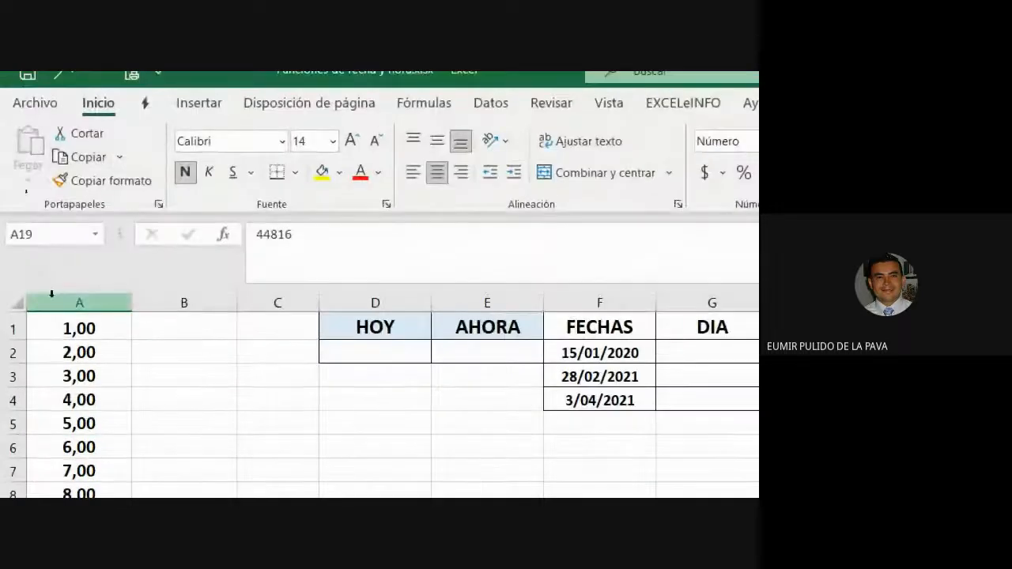
- Apply the Fecha corta format to column A so it reads 1/01/1900 onward
{"action": "left_click", "coordinate": [72, 303]}
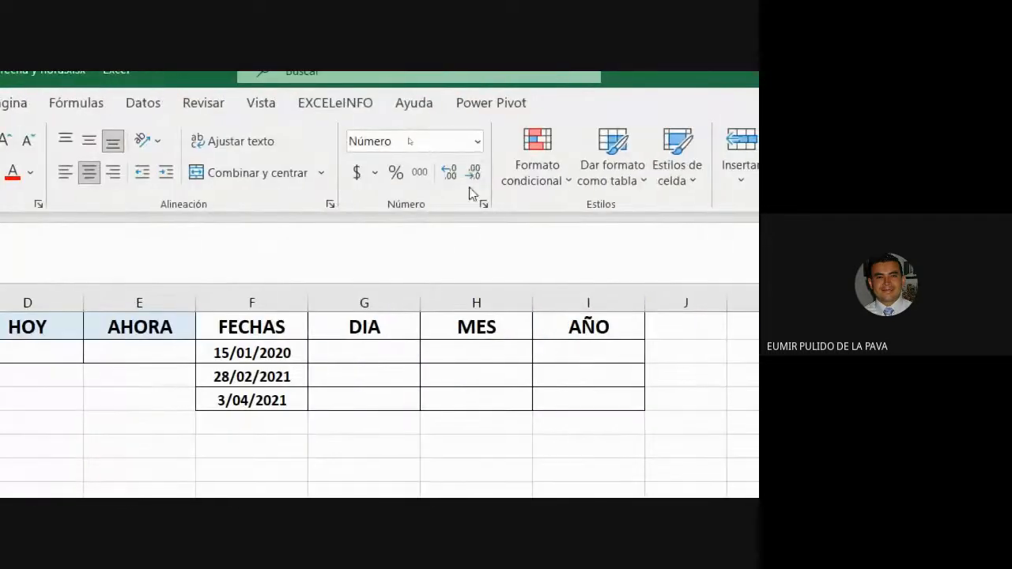
{"action": "left_click", "coordinate": [474, 147]}
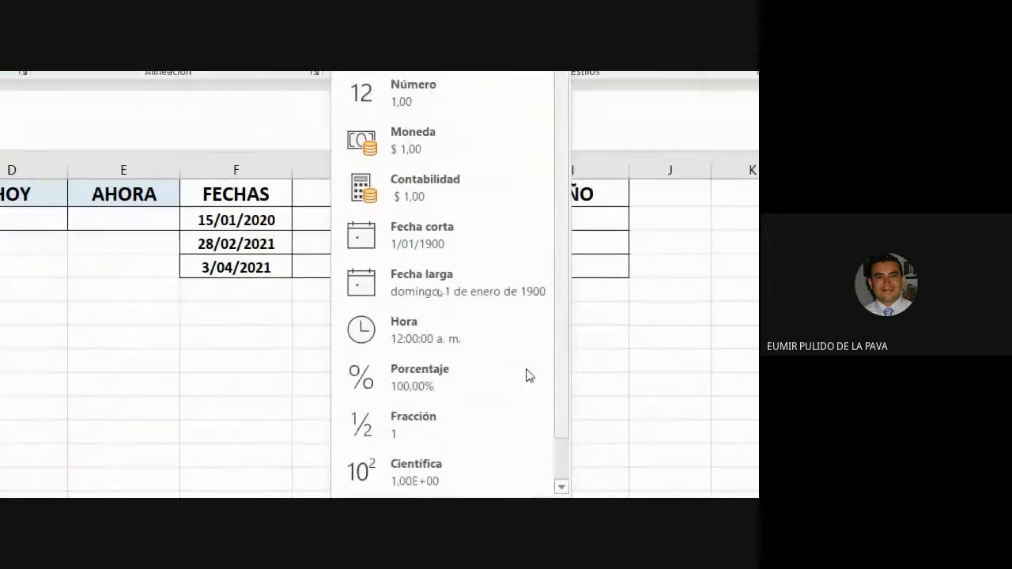
{"action": "left_click", "coordinate": [468, 242]}
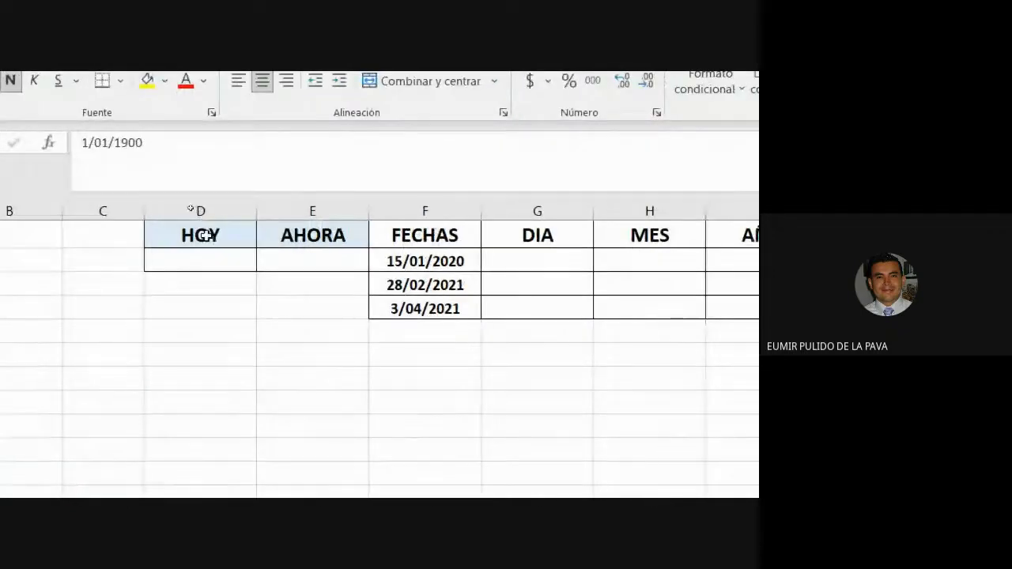
- Widen the HOY column D and start typing =HOY( in cell D2
{"action": "left_click", "coordinate": [259, 212]}
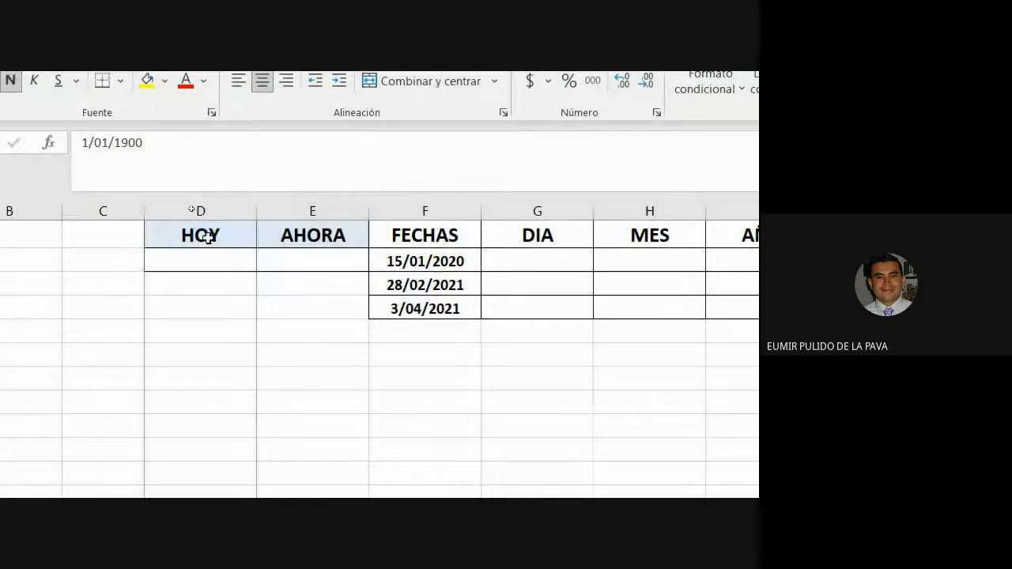
{"action": "left_click", "coordinate": [223, 271]}
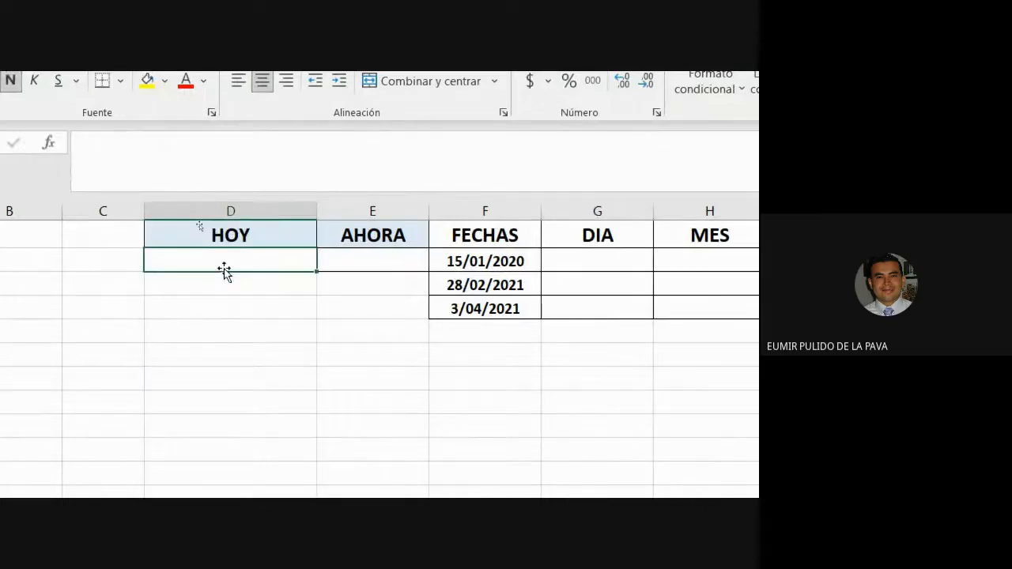
{"action": "type", "text": "=HOY"}
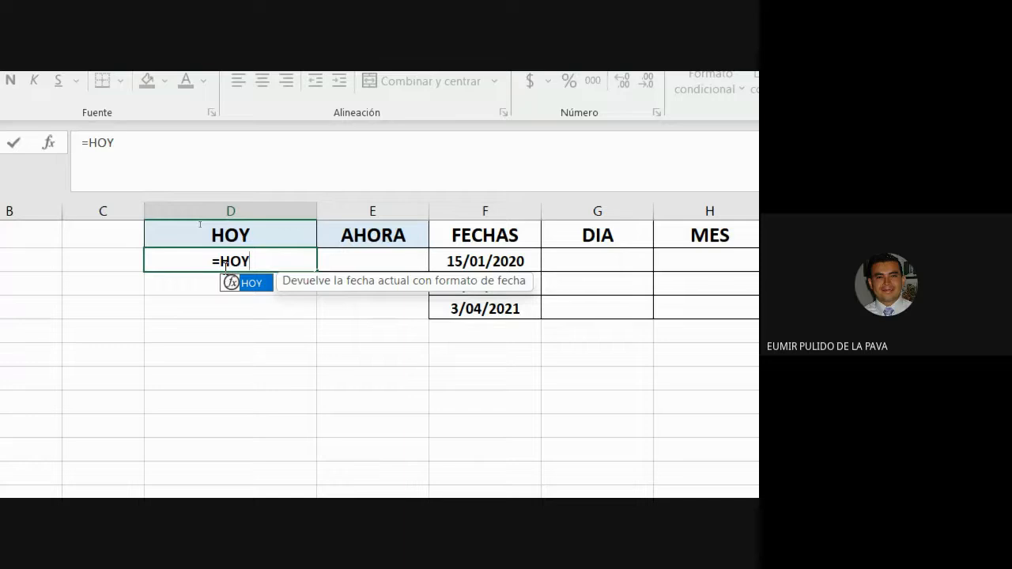
{"action": "type", "text": "("}
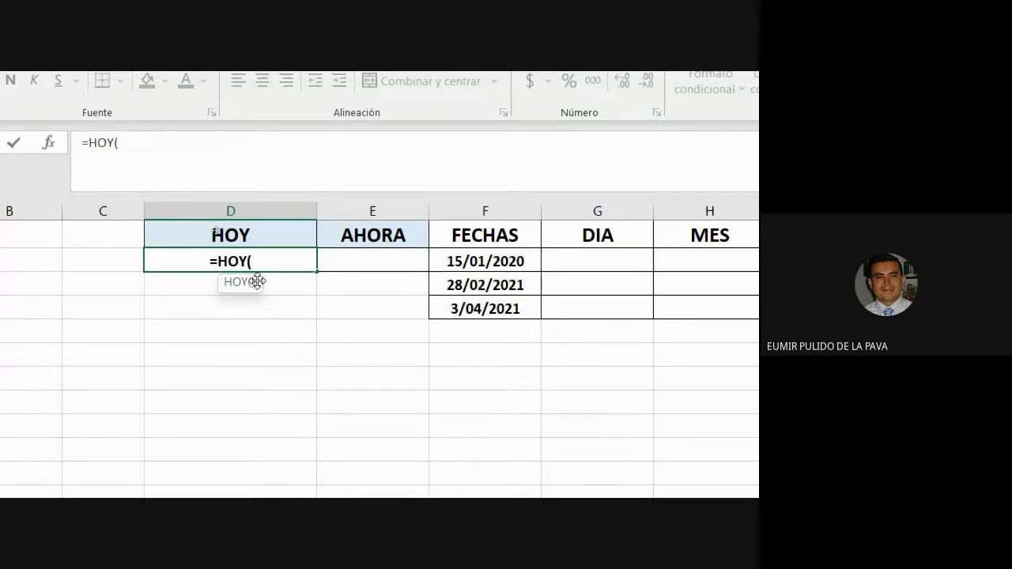
- Allow the pending join request in Google Meet and return to the Fechas y hora workbook
{"action": "left_click", "coordinate": [589, 478]}
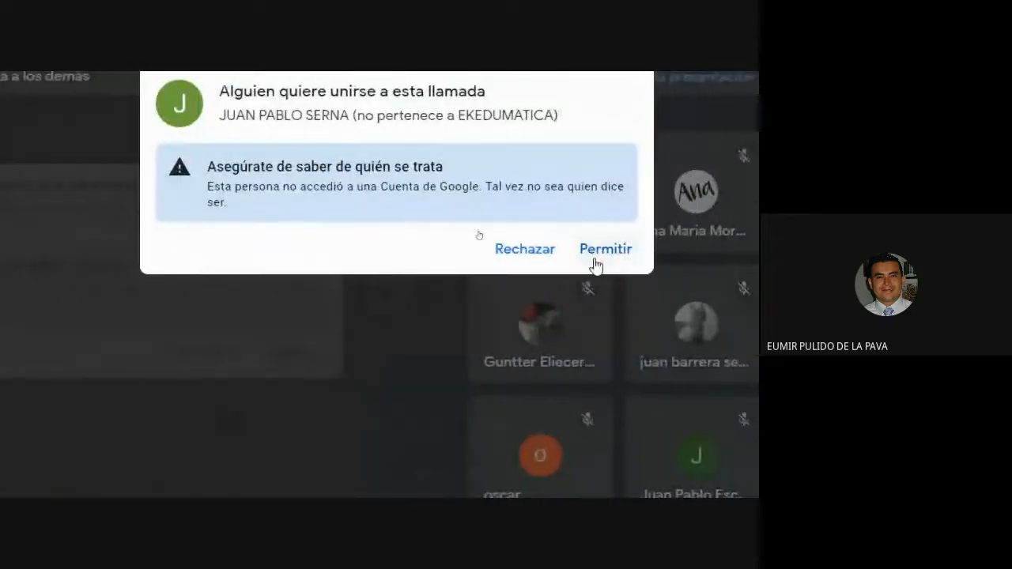
{"action": "left_click", "coordinate": [596, 265]}
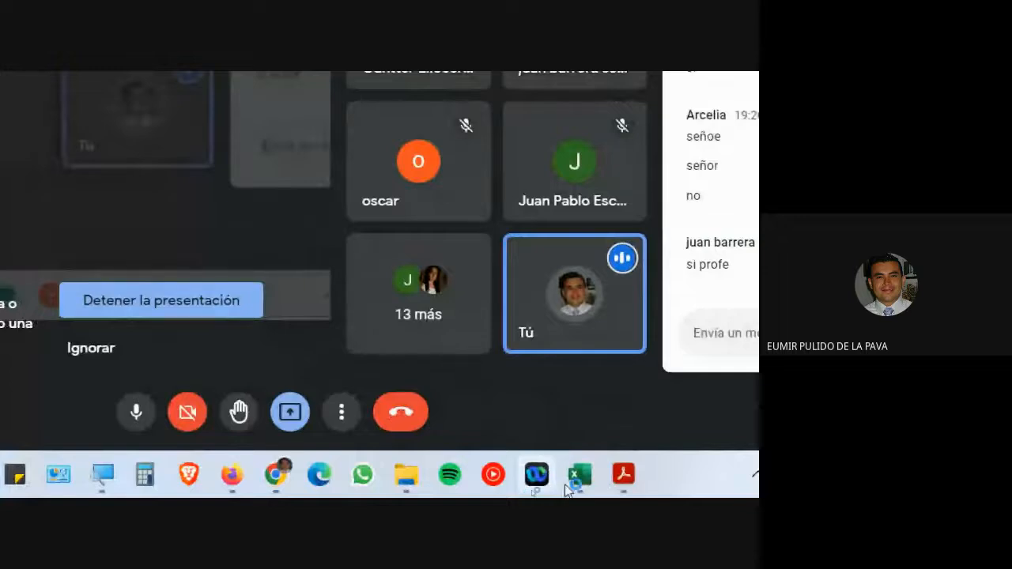
{"action": "mouse_move", "coordinate": [577, 488]}
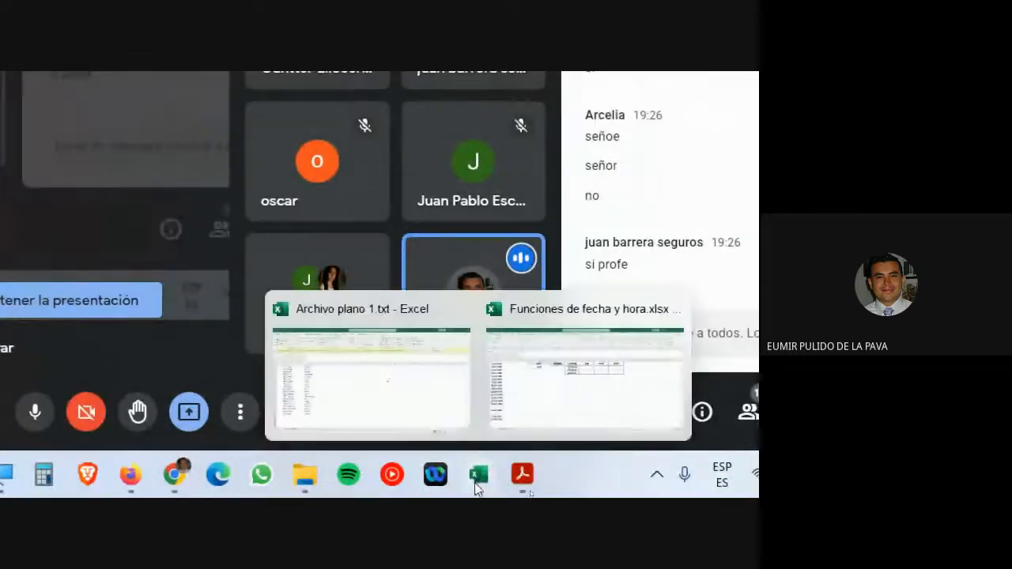
{"action": "left_click", "coordinate": [577, 414]}
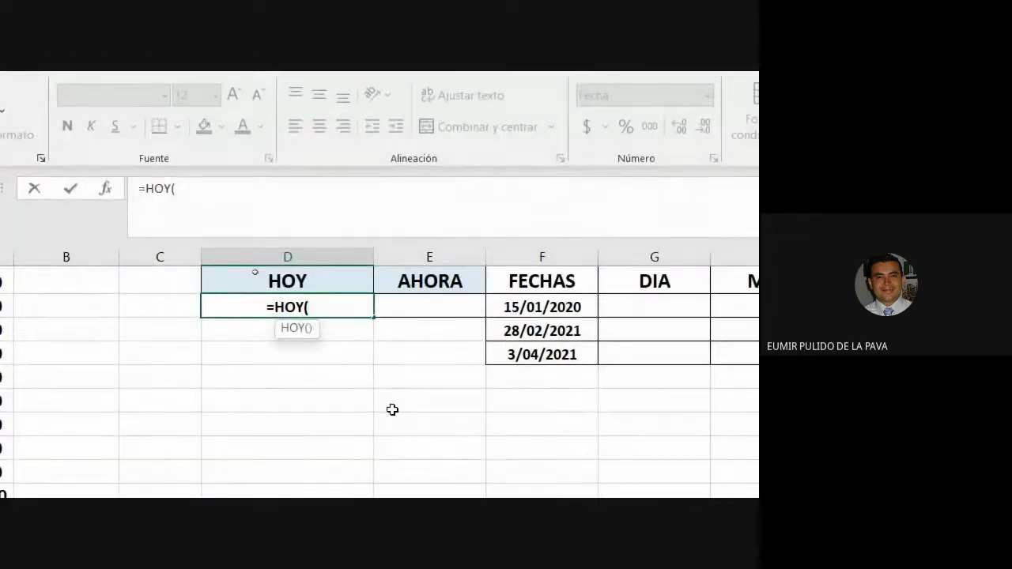
- Complete =HOY() in D2 so it shows 12/09/2022, review the formula, and widen the AHORA column
{"action": "type", "text": ")"}
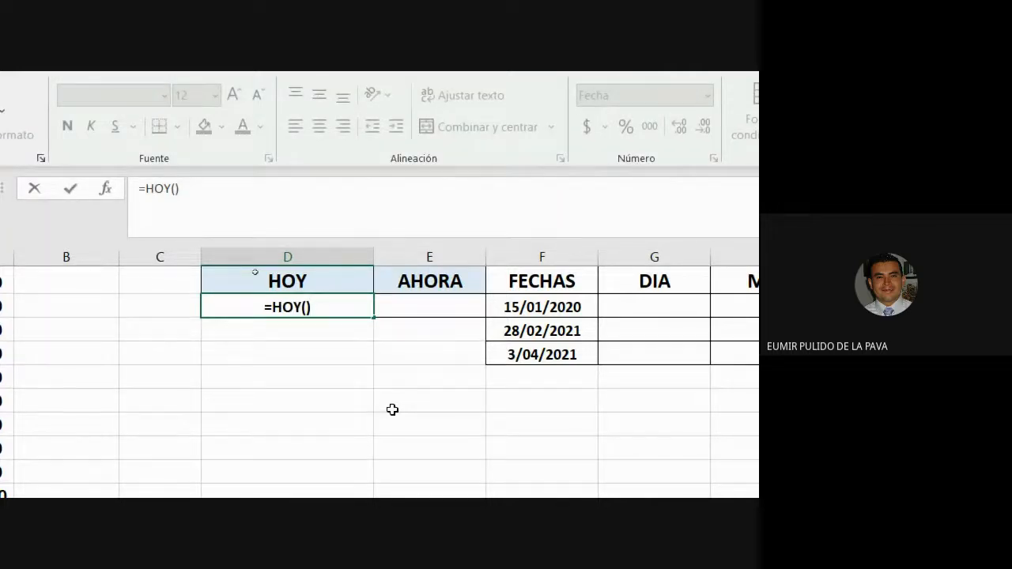
{"action": "key", "text": "Return"}
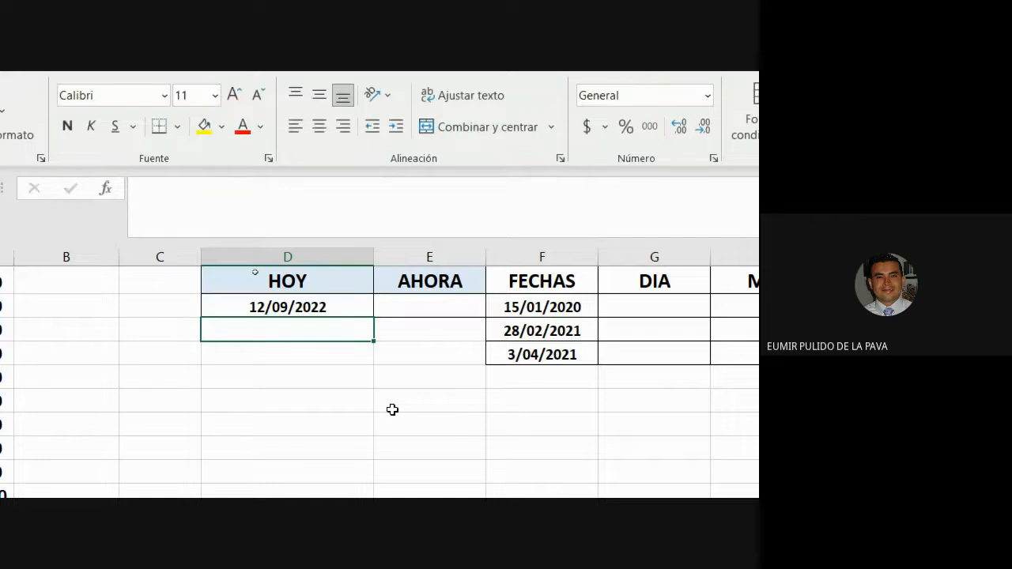
{"action": "left_click", "coordinate": [309, 300]}
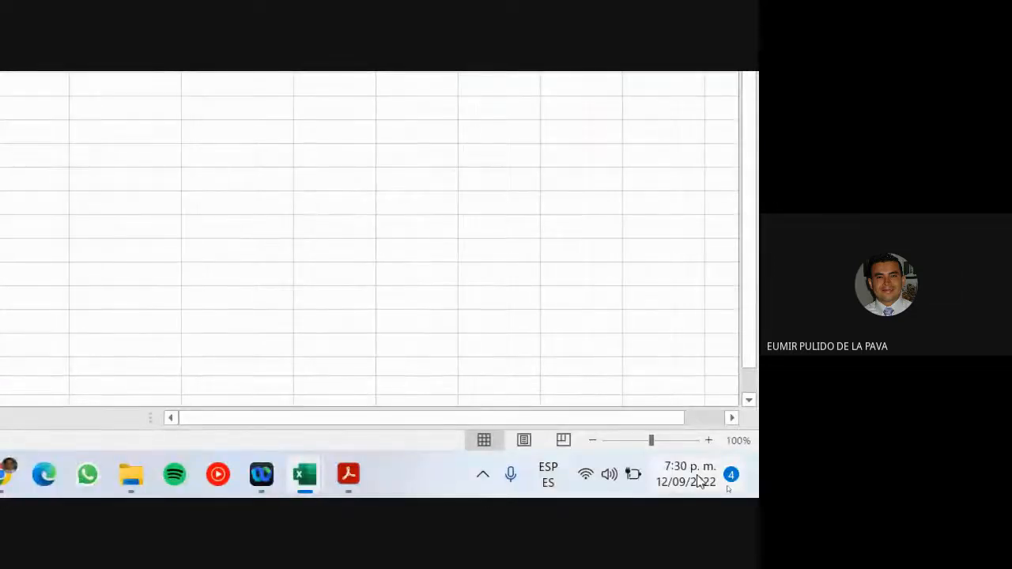
{"action": "mouse_move", "coordinate": [689, 479]}
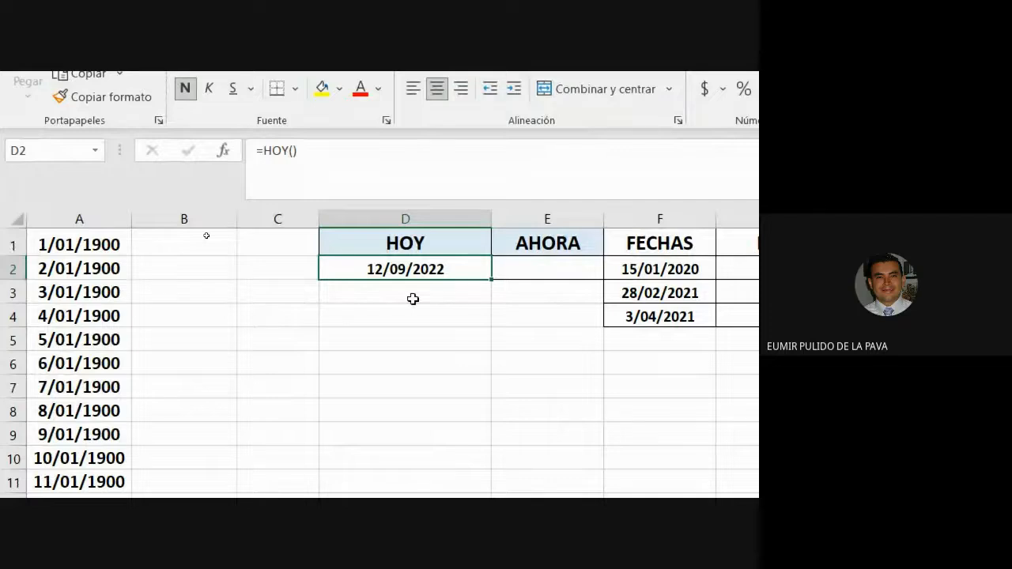
{"action": "double_click", "coordinate": [381, 269]}
{"action": "left_click_drag", "start_coordinate": [381, 269], "coordinate": [305, 258]}
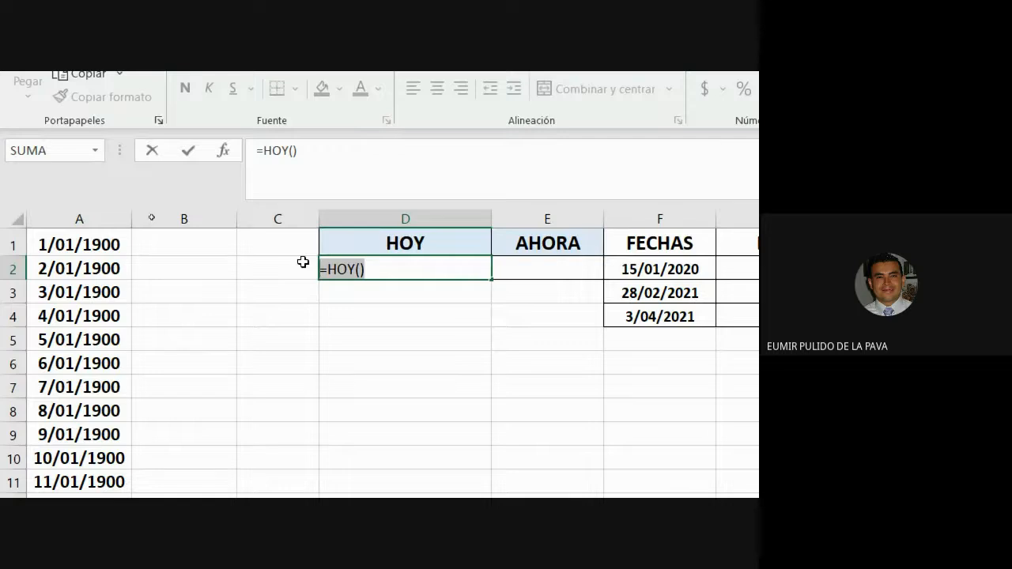
{"action": "key", "text": "ctrl+Return"}
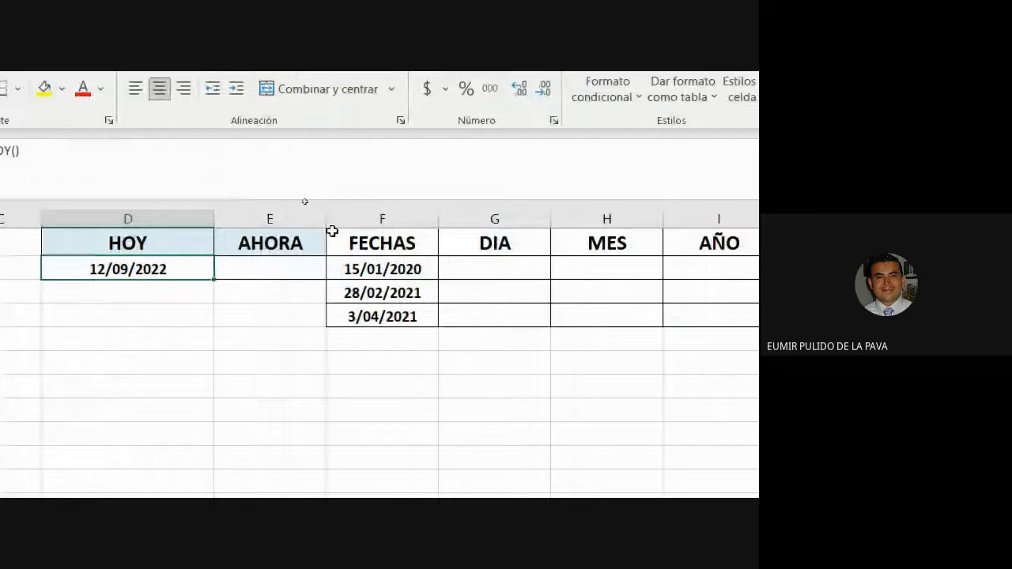
{"action": "left_click_drag", "start_coordinate": [325, 220], "coordinate": [465, 225]}
- Enter =AHORA() in cell E2 under AHORA so it shows 12/09/2022
{"action": "left_click", "coordinate": [296, 271]}
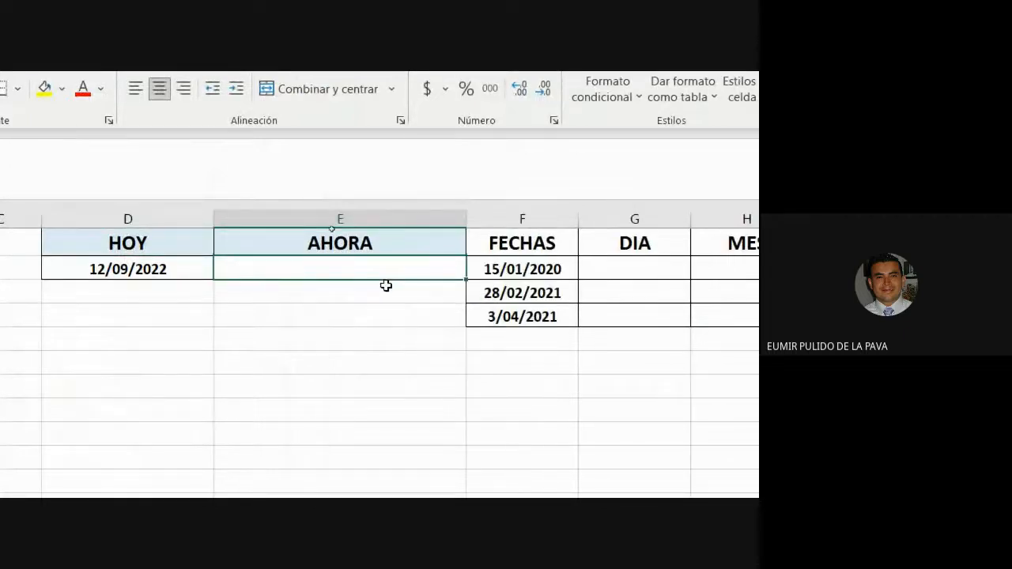
{"action": "type", "text": "=AHO"}
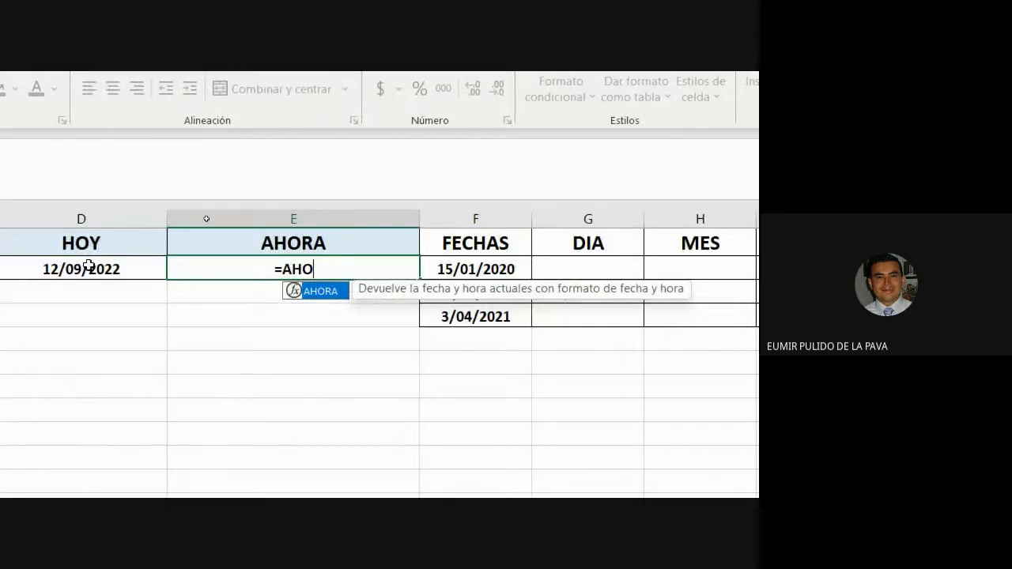
{"action": "key", "text": "Tab"}
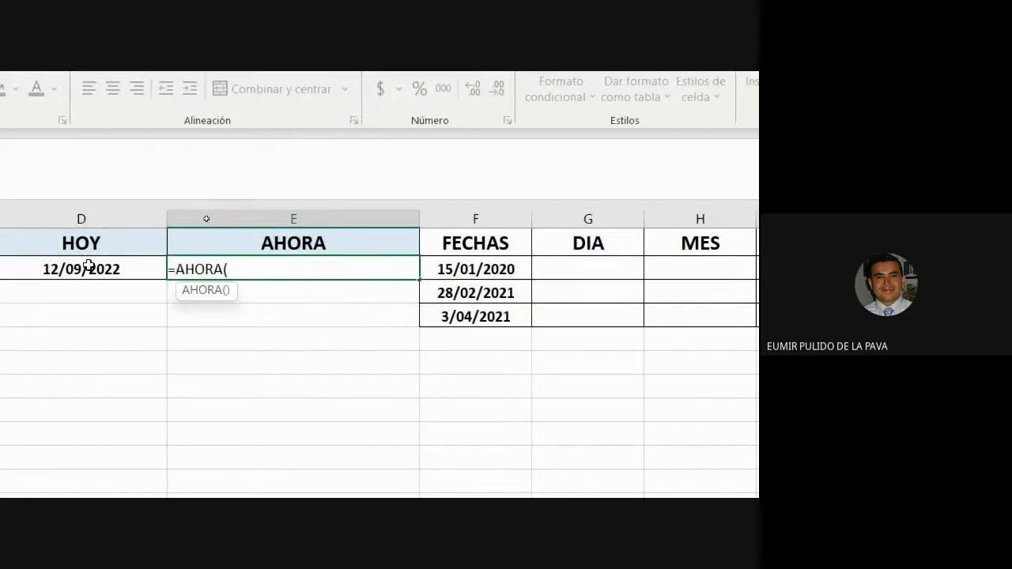
{"action": "type", "text": ")"}
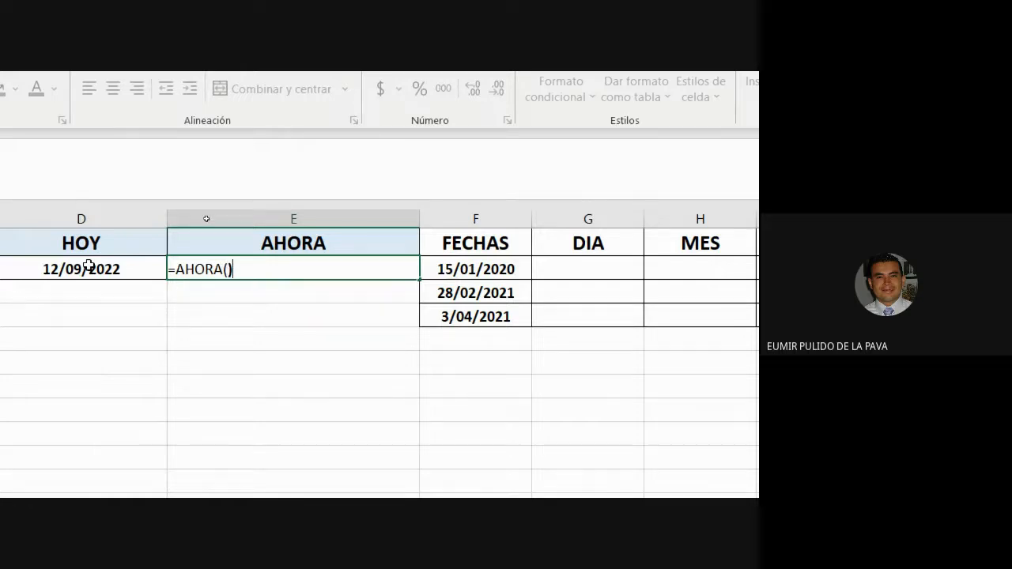
{"action": "key", "text": "Return"}
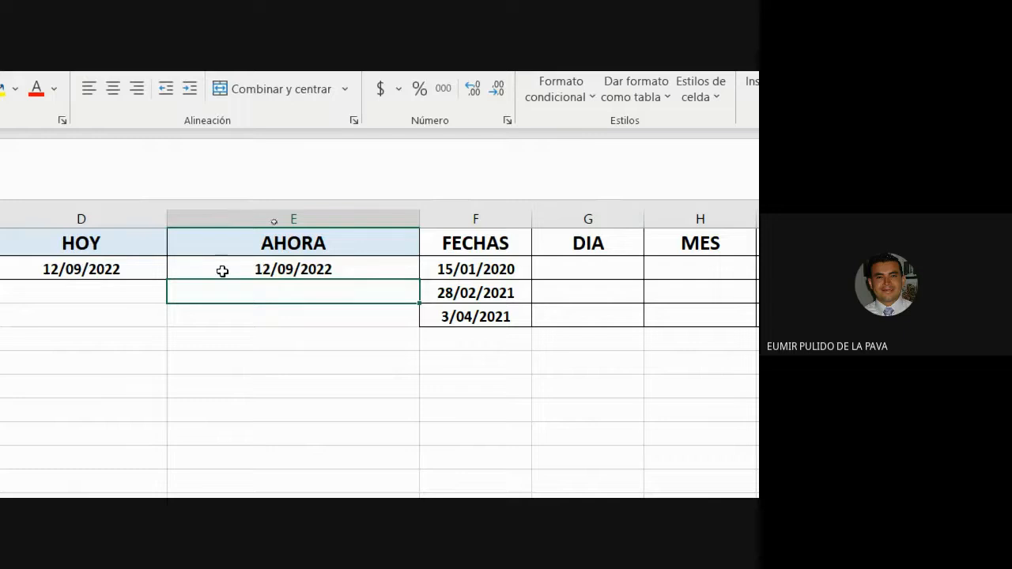
{"action": "left_click", "coordinate": [313, 270]}
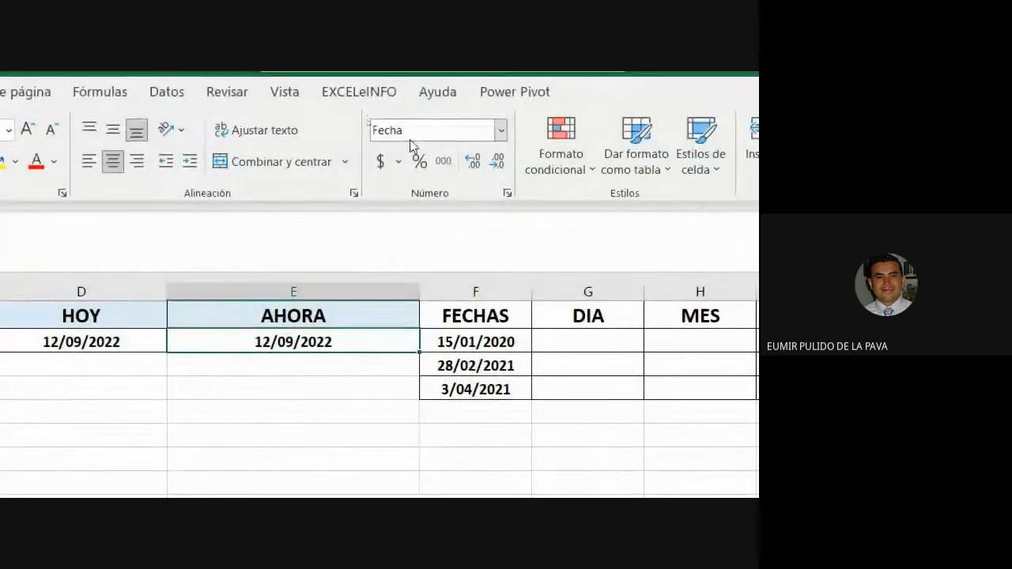
- Give the AHORA cell E2 the custom d/mm/yyyy h:mm date-and-time format
{"action": "left_click", "coordinate": [500, 133]}
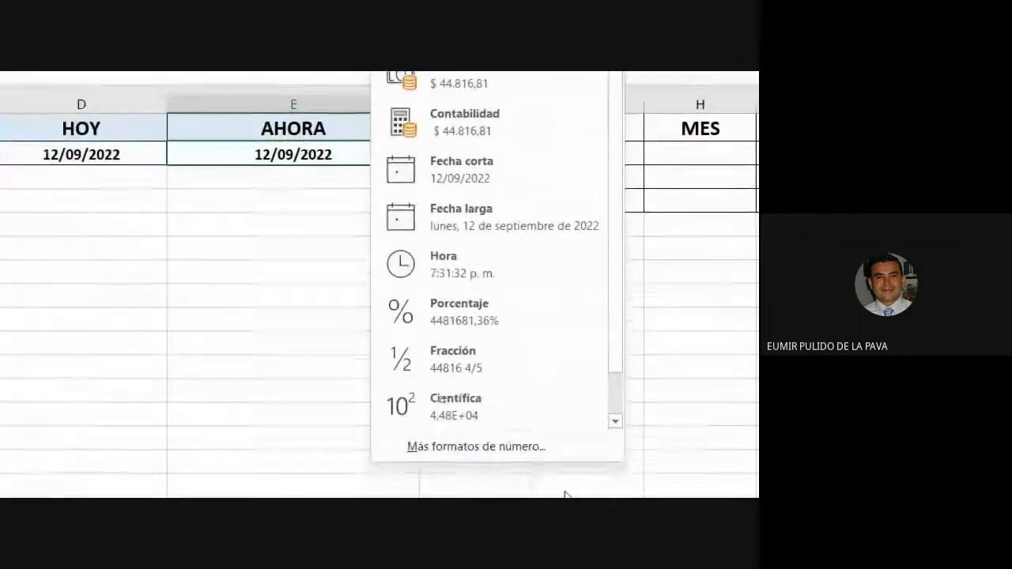
{"action": "left_click", "coordinate": [476, 487]}
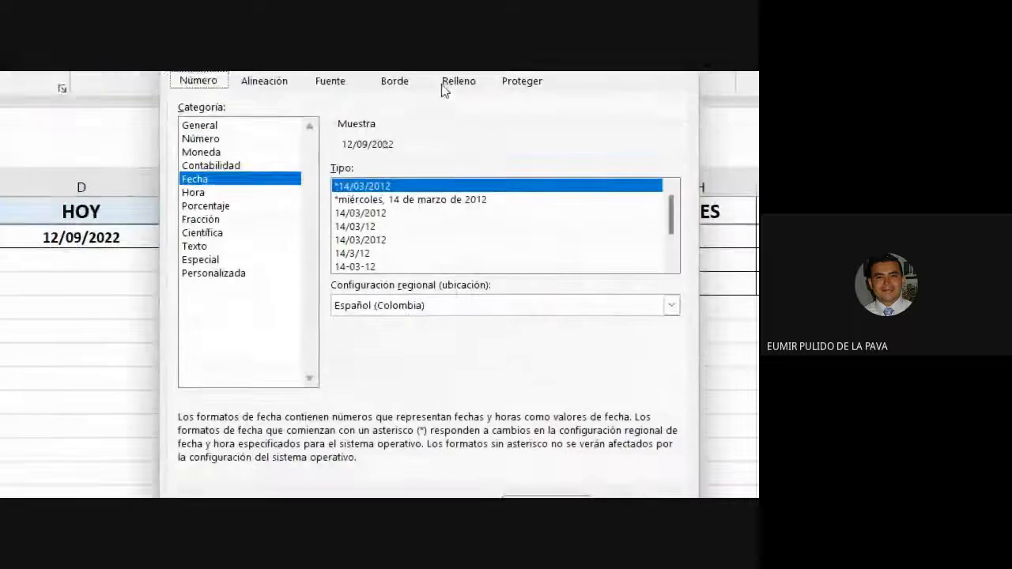
{"action": "scroll", "coordinate": [391, 290], "scroll_direction": "down", "scroll_amount": 2}
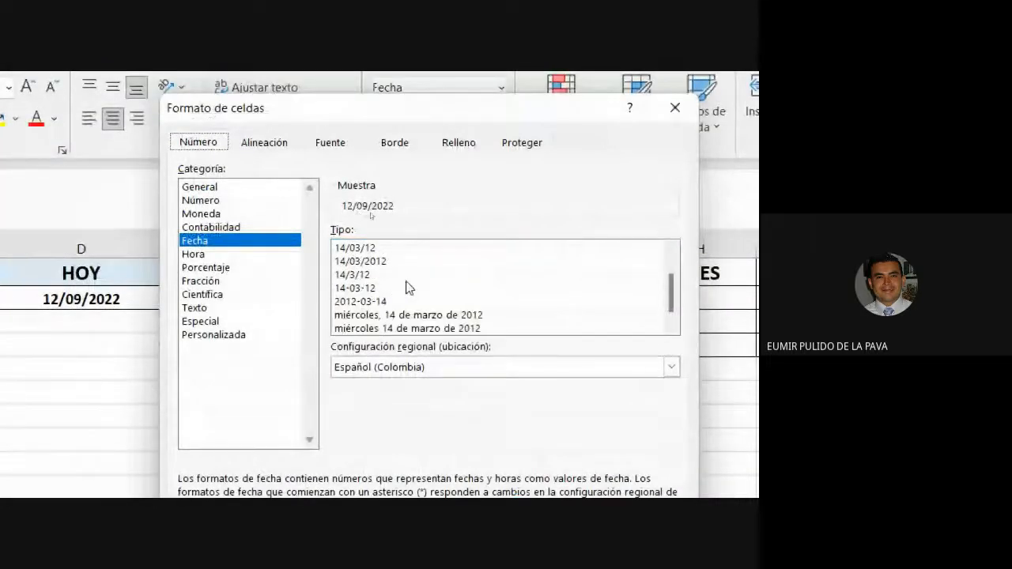
{"action": "scroll", "coordinate": [462, 299], "scroll_direction": "up", "scroll_amount": 1}
{"action": "left_click", "coordinate": [244, 340]}
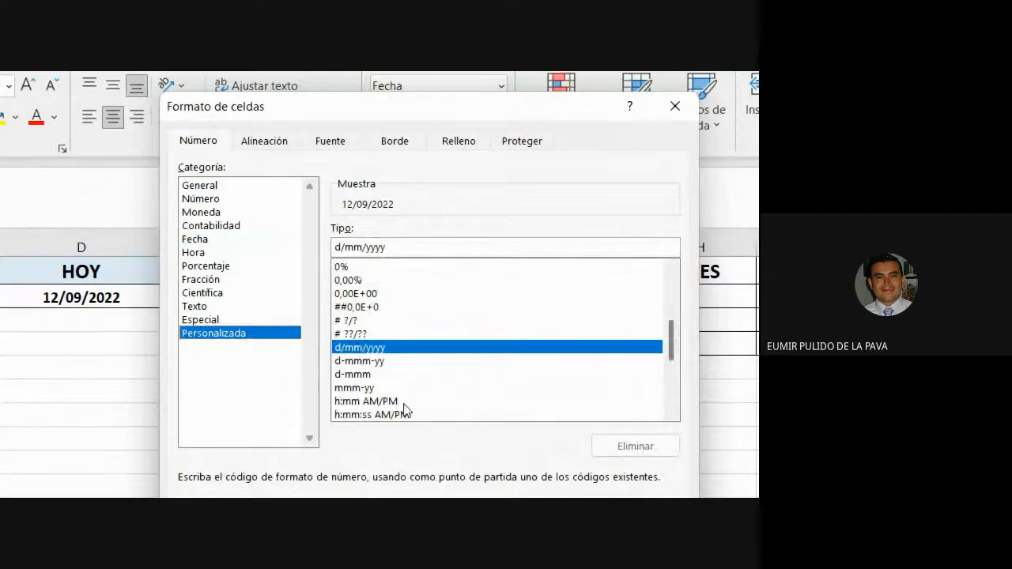
{"action": "left_click", "coordinate": [358, 402]}
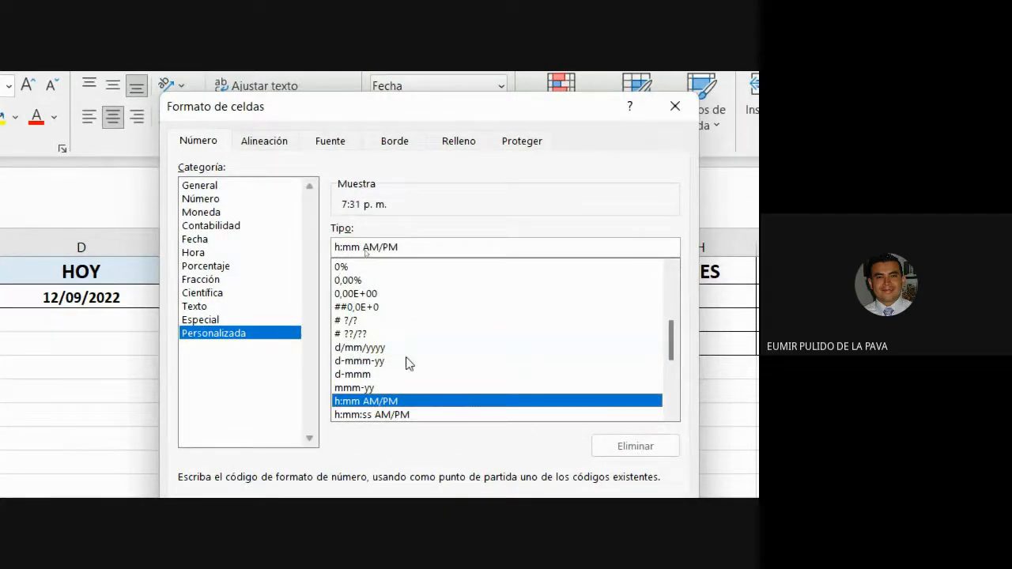
{"action": "scroll", "coordinate": [407, 361], "scroll_direction": "down", "scroll_amount": 2}
{"action": "left_click", "coordinate": [346, 377]}
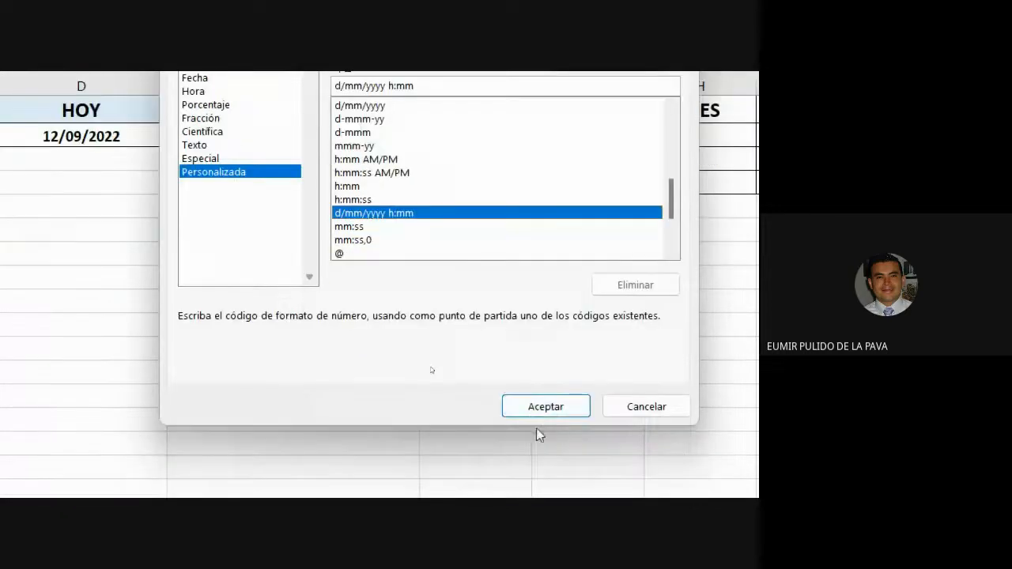
{"action": "left_click", "coordinate": [536, 490]}
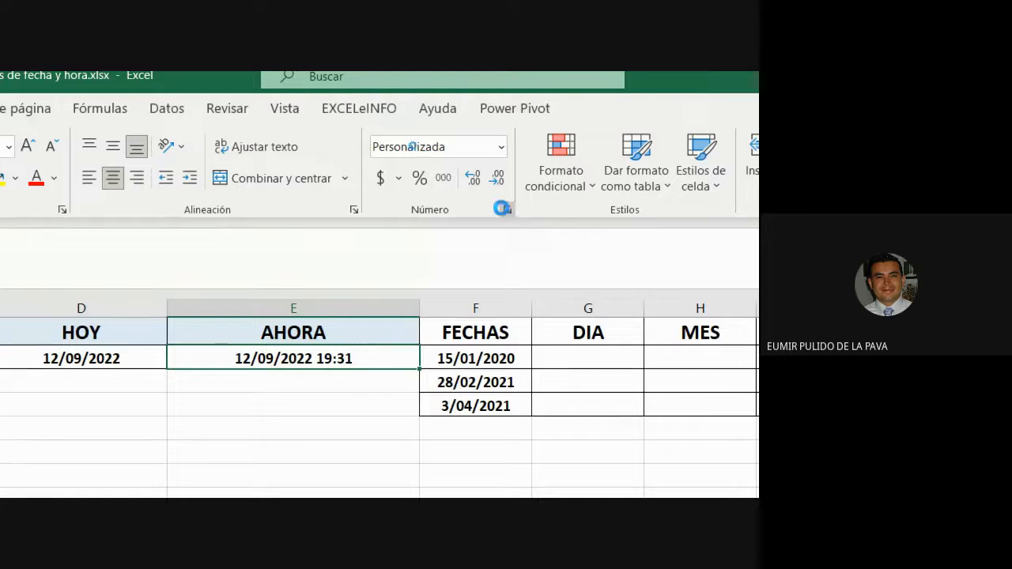
- Switch E2 to the [$-es-CO]h:mm:ss AM/PM format and re-enter =AHORA(), showing 7:32:28 p. m
{"action": "left_click", "coordinate": [507, 71]}
{"action": "scroll", "coordinate": [442, 277], "scroll_direction": "down", "scroll_amount": 2}
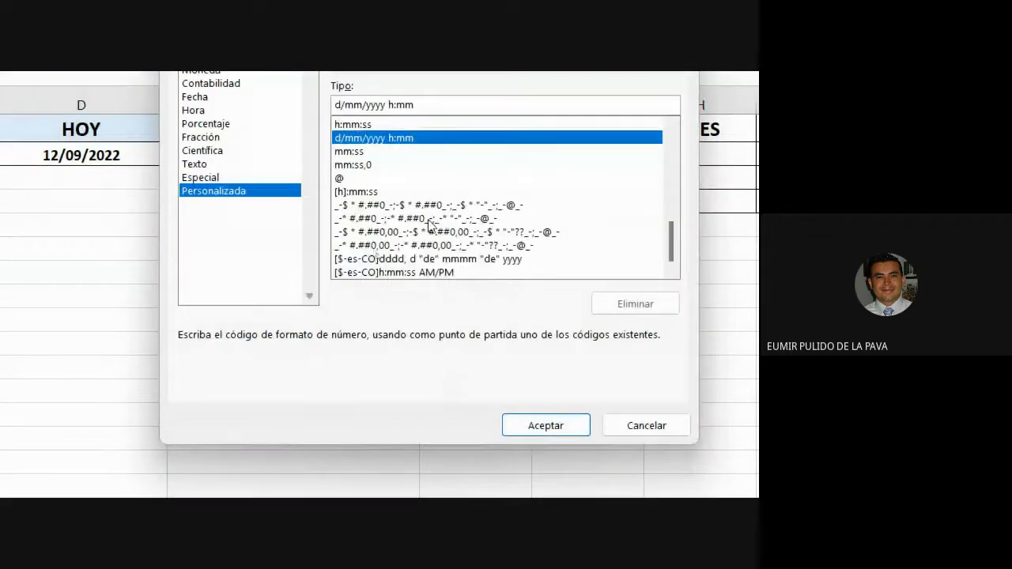
{"action": "left_click", "coordinate": [425, 272]}
{"action": "left_click", "coordinate": [551, 431]}
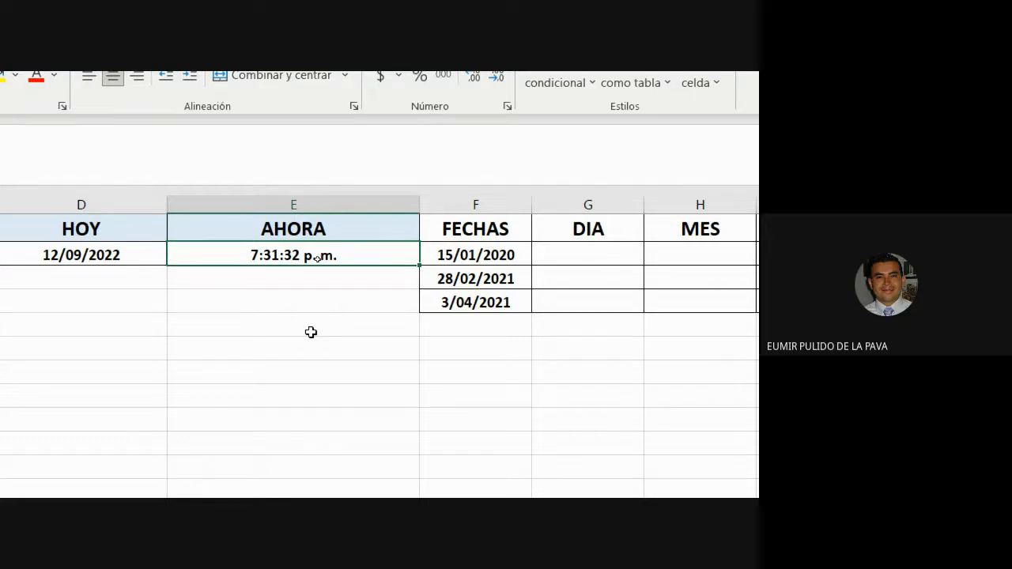
{"action": "double_click", "coordinate": [350, 253]}
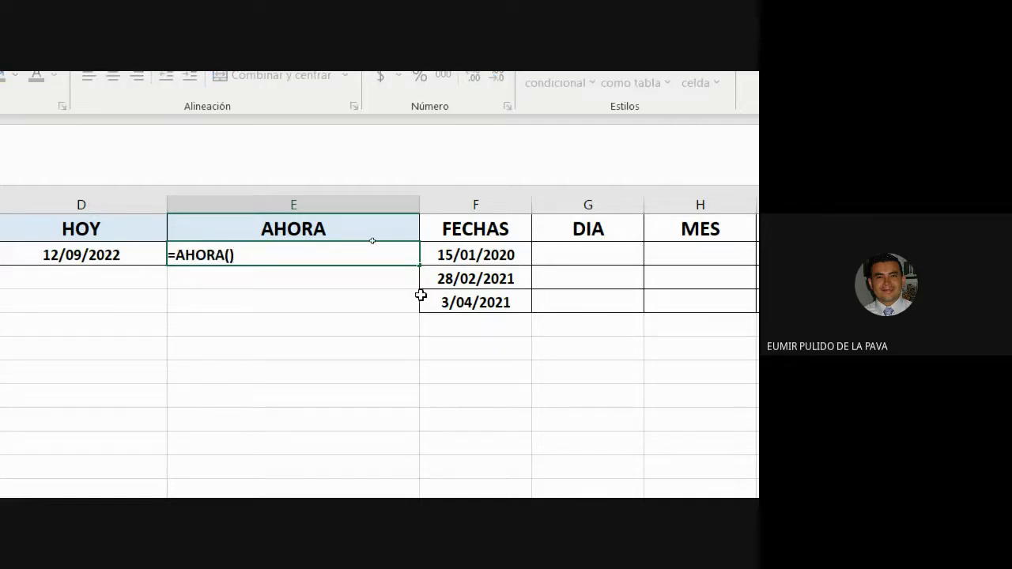
{"action": "key", "text": "Return"}
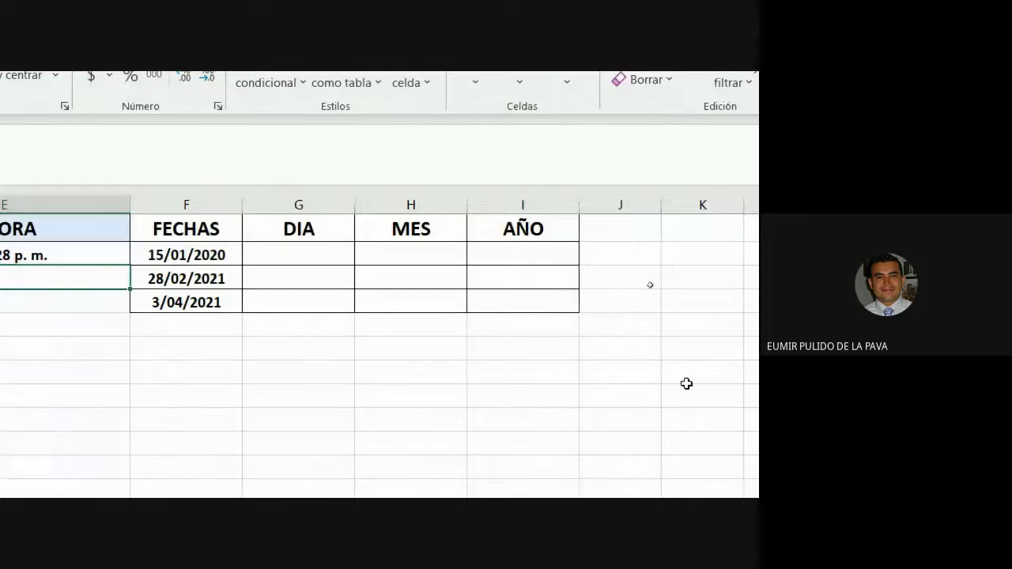
{"action": "left_click", "coordinate": [299, 230]}
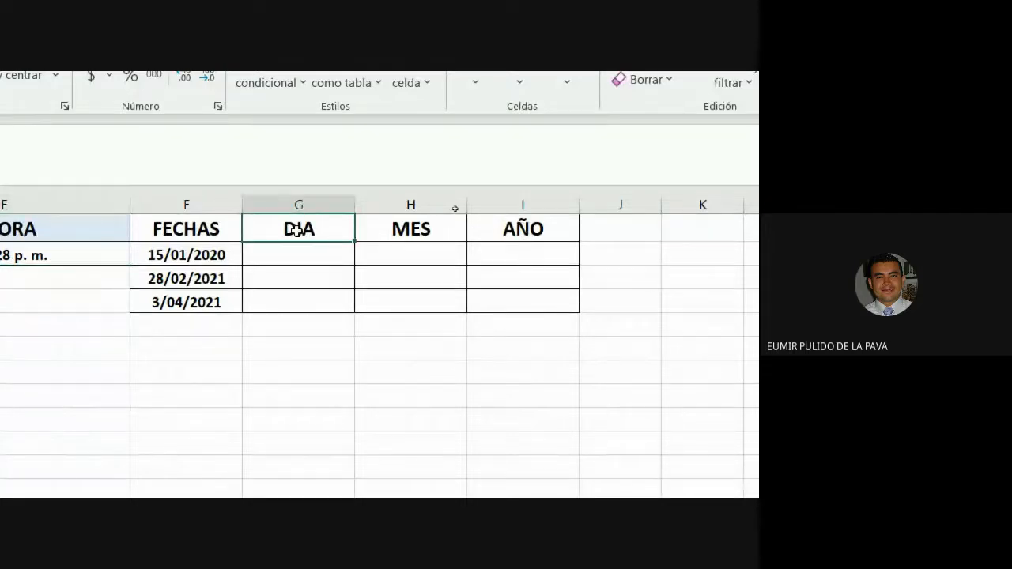
{"action": "left_click_drag", "start_coordinate": [296, 230], "coordinate": [498, 229]}
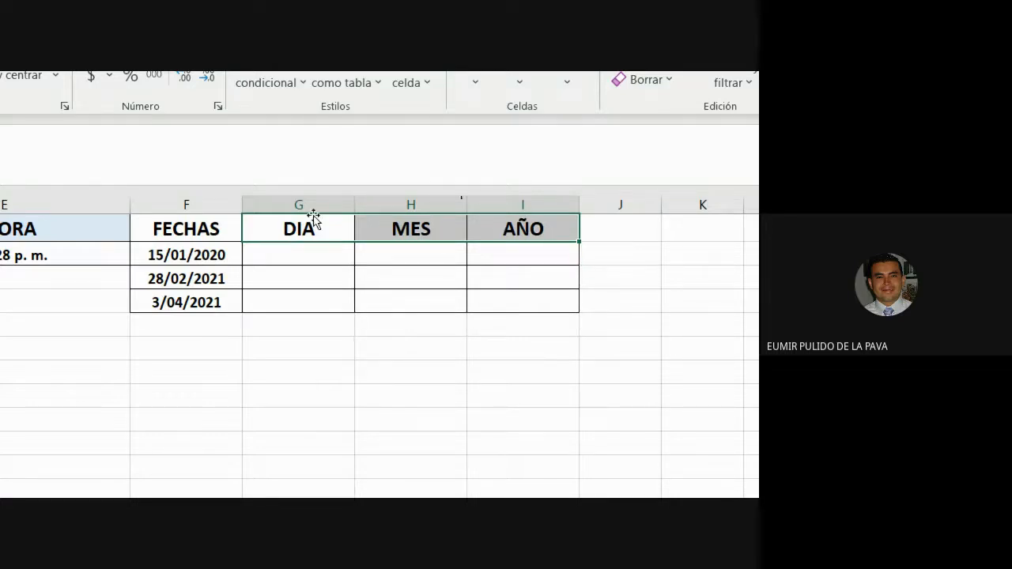
{"action": "left_click", "coordinate": [211, 200]}
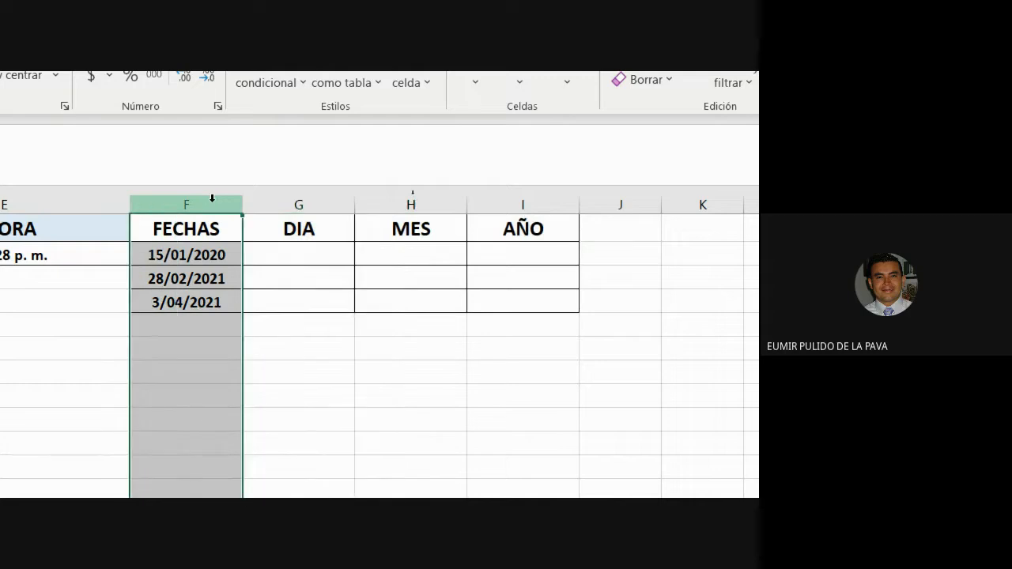
- Enter trial values 01, 2 and 4 under DIA, then delete them
{"action": "left_click", "coordinate": [330, 254]}
{"action": "type", "text": "01"}
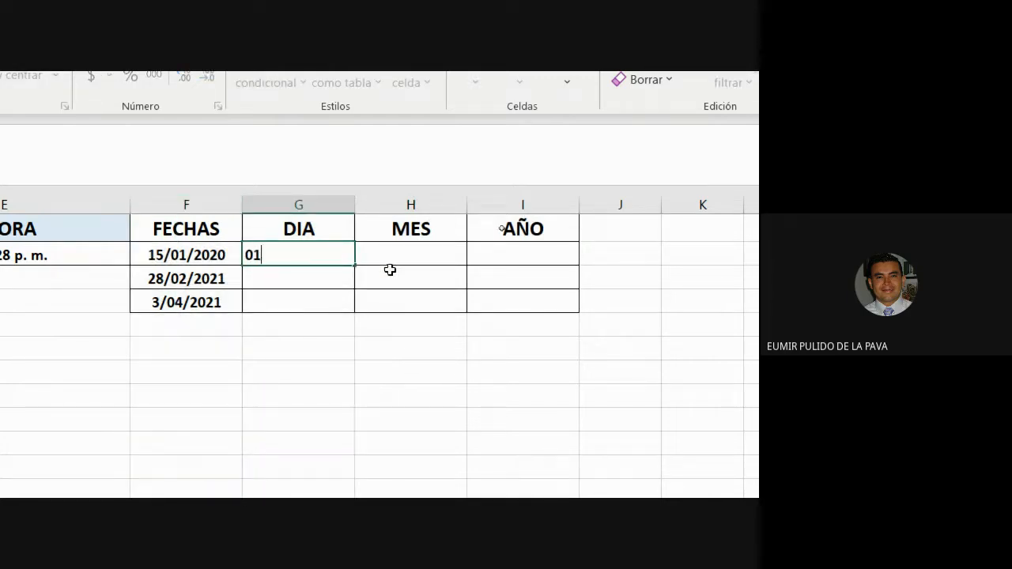
{"action": "key", "text": "Return"}
{"action": "type", "text": "2"}
{"action": "key", "text": "Return"}
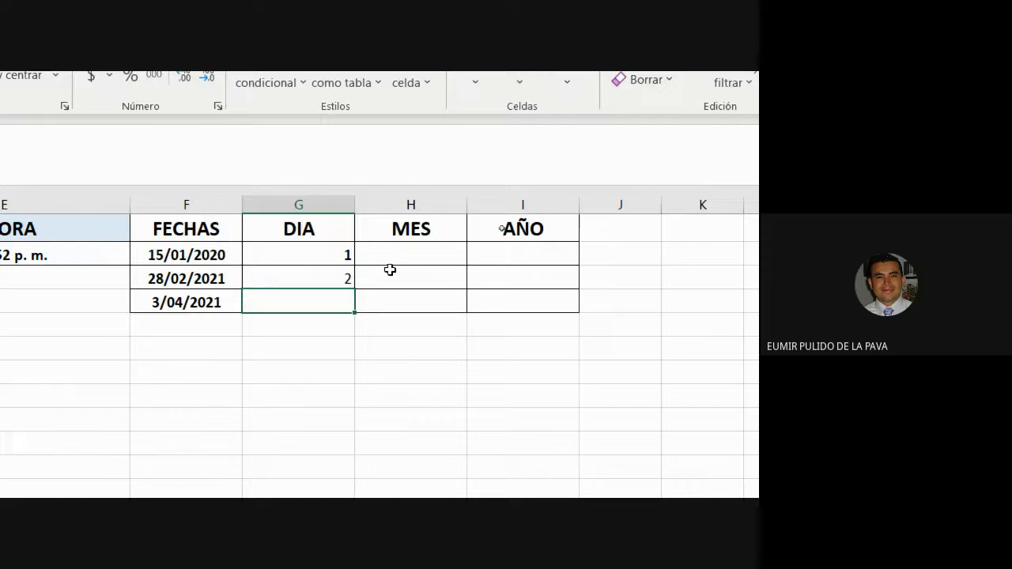
{"action": "type", "text": "4"}
{"action": "key", "text": "Return"}
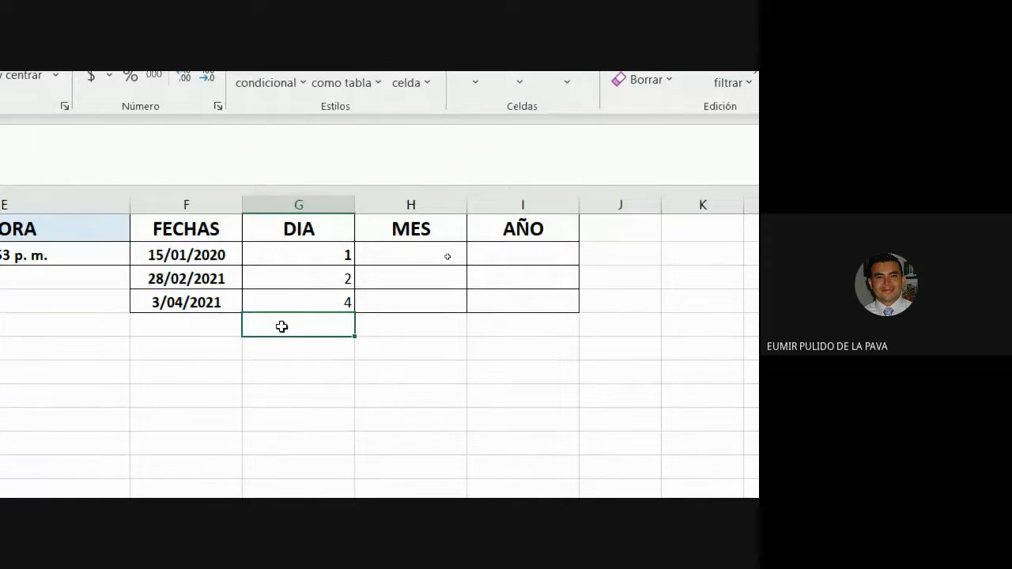
{"action": "left_click_drag", "start_coordinate": [344, 256], "coordinate": [313, 294]}
{"action": "key", "text": "Delete"}
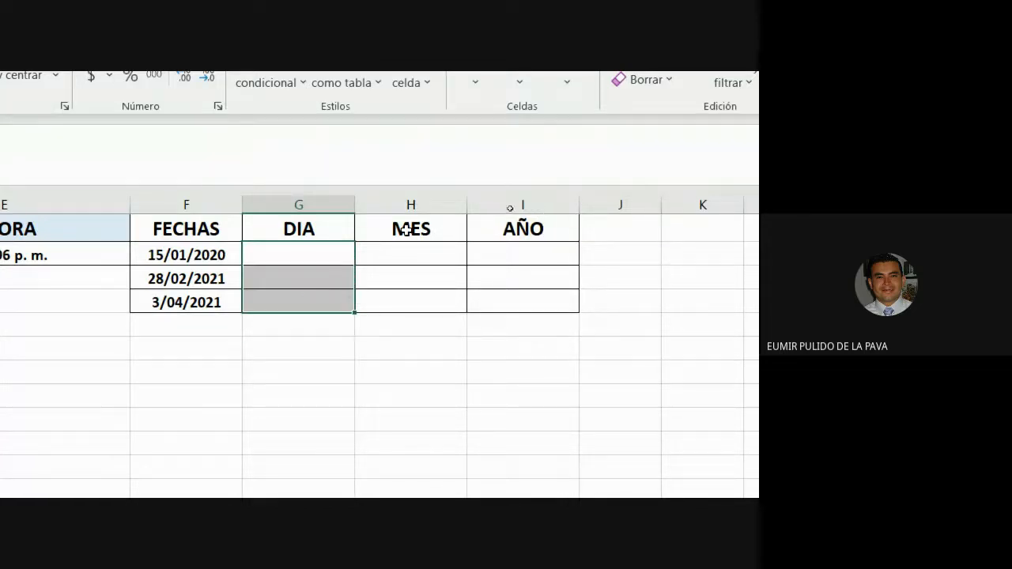
- Fill the DIA column with =DIA(F2) copied down, giving 15, 28 and 3
{"action": "left_click", "coordinate": [308, 251]}
{"action": "type", "text": "=DI"}
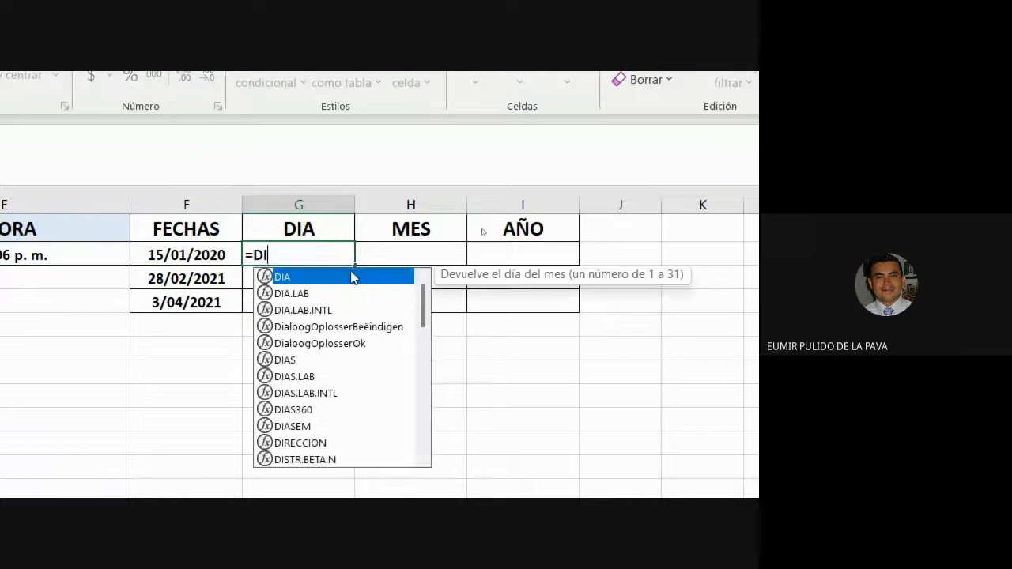
{"action": "double_click", "coordinate": [353, 277]}
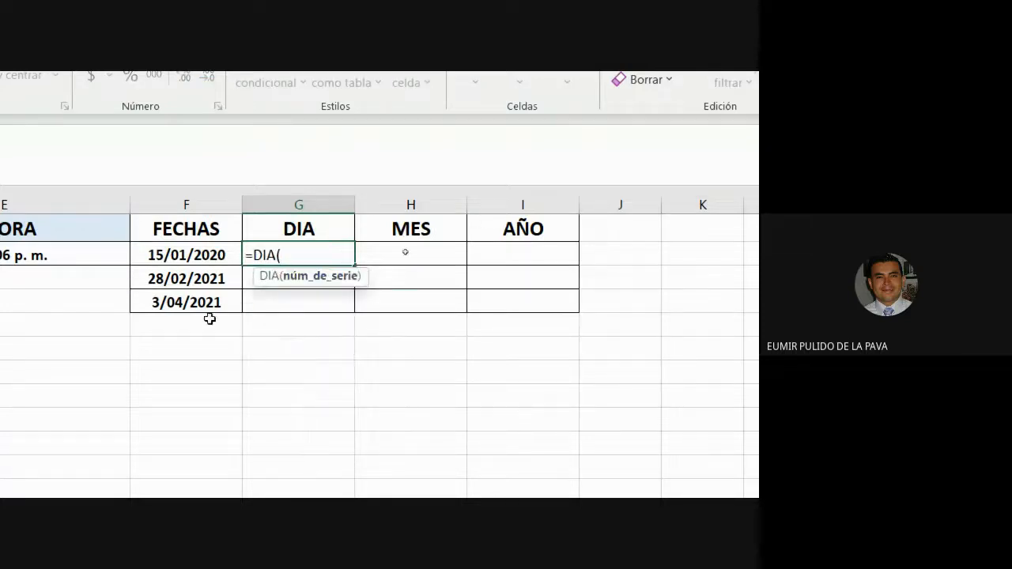
{"action": "left_click", "coordinate": [199, 254]}
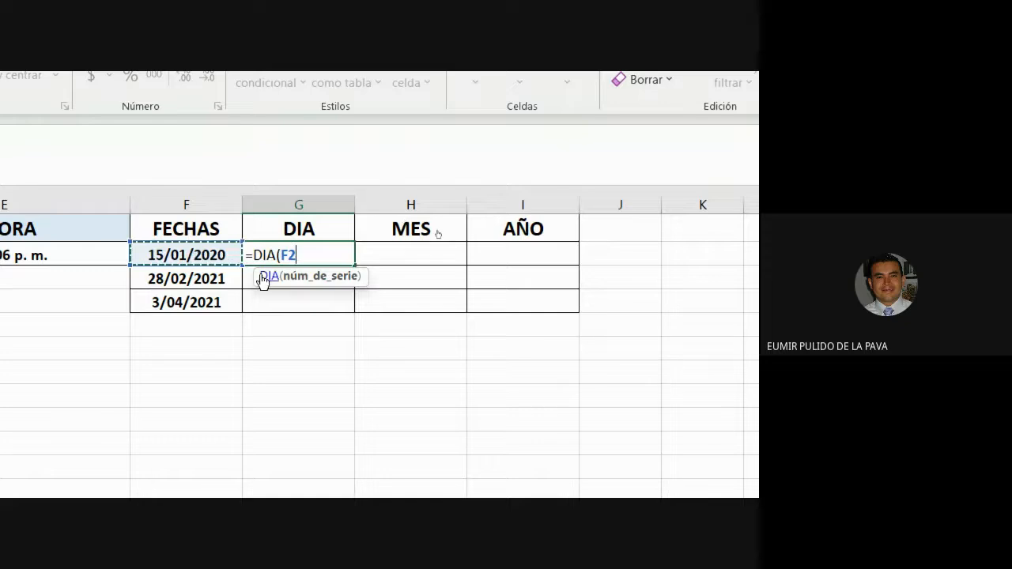
{"action": "type", "text": ")"}
{"action": "key", "text": "Return"}
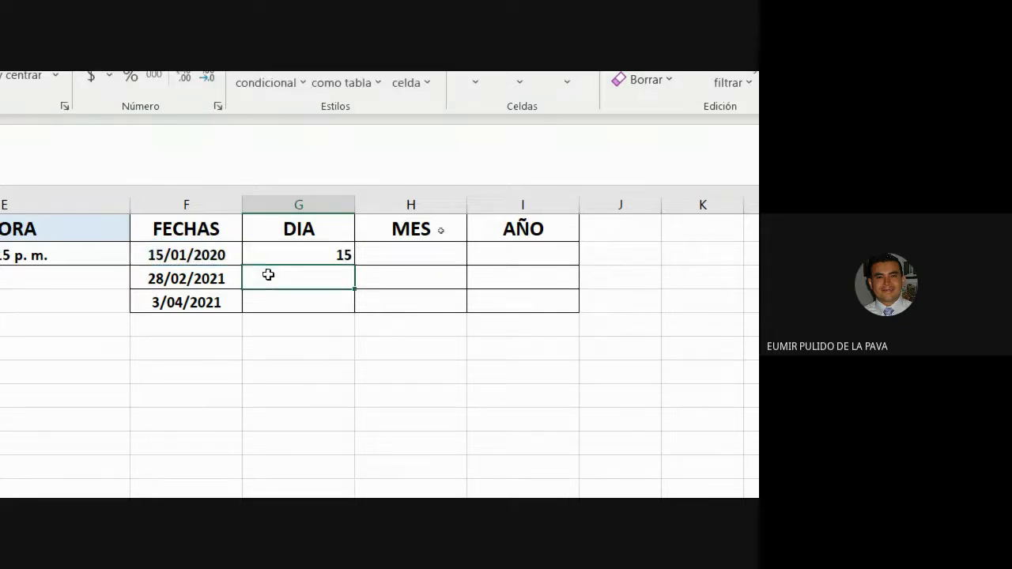
{"action": "left_click", "coordinate": [336, 257]}
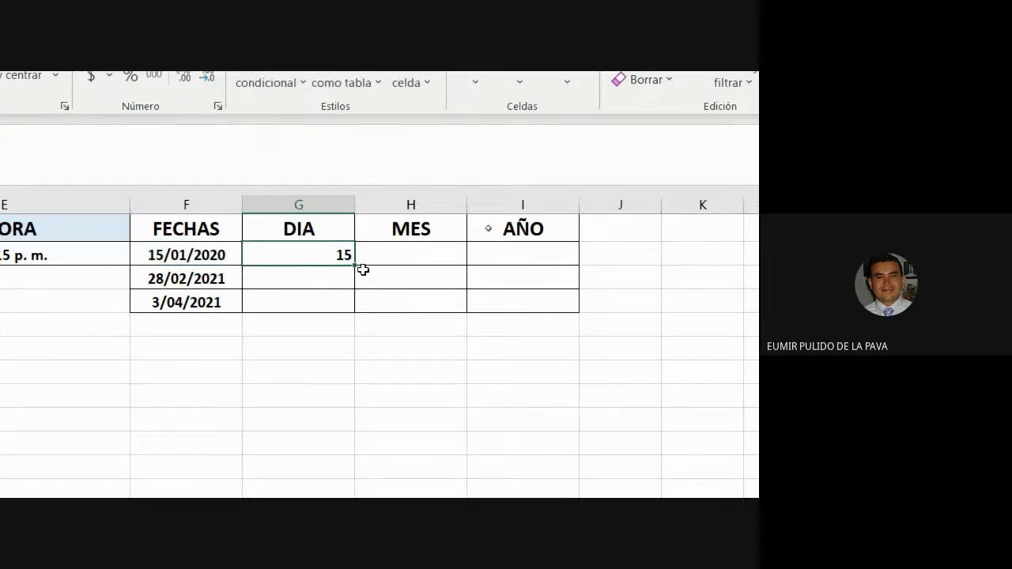
{"action": "left_click_drag", "start_coordinate": [354, 267], "coordinate": [368, 316]}
- Fill the MES column with =MES(F2) copied down, giving 1, 2 and 4
{"action": "left_click", "coordinate": [406, 249]}
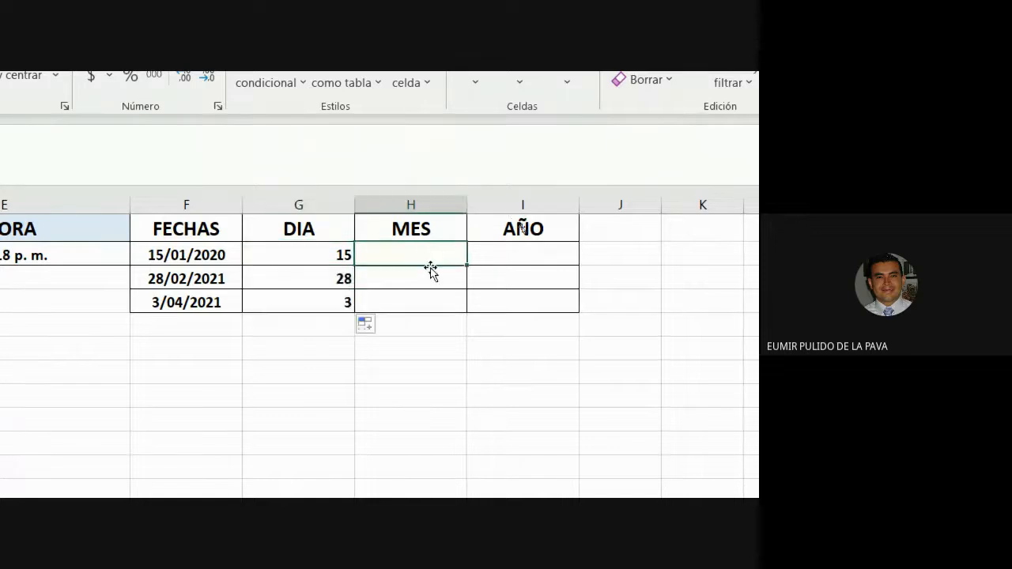
{"action": "type", "text": "=MES("}
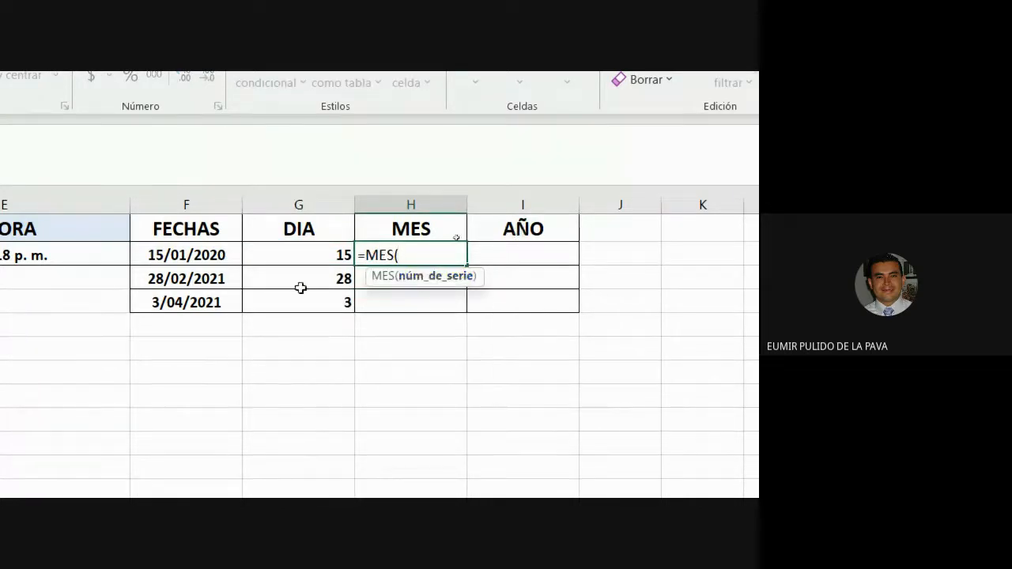
{"action": "left_click", "coordinate": [189, 254]}
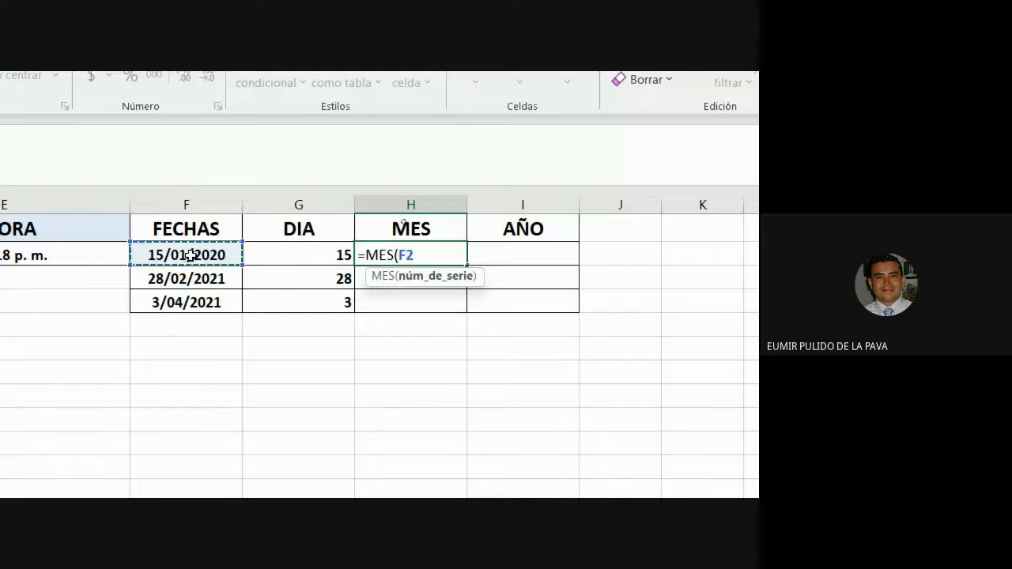
{"action": "type", "text": ")"}
{"action": "key", "text": "Return"}
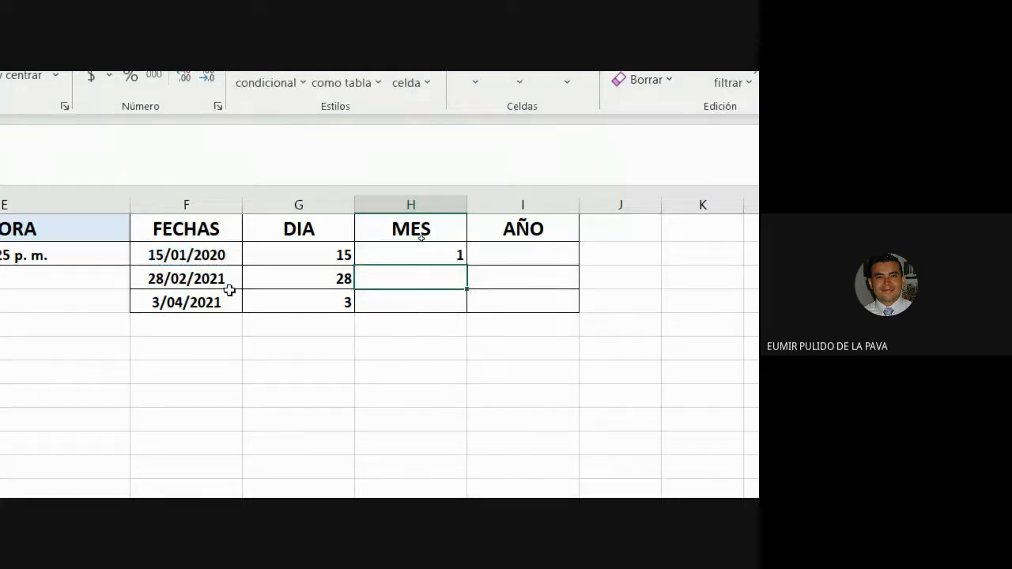
{"action": "left_click", "coordinate": [435, 256]}
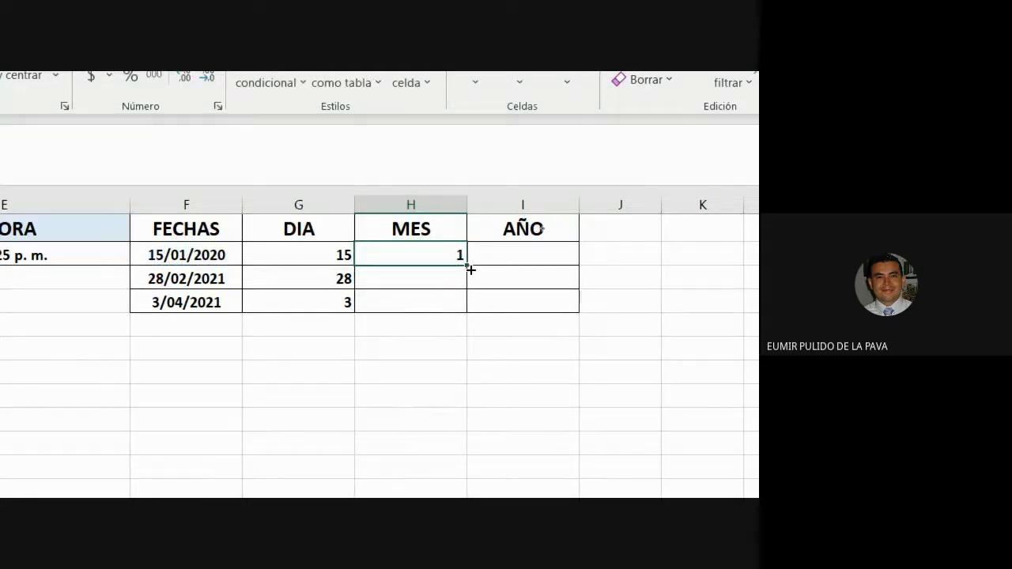
{"action": "left_click_drag", "start_coordinate": [467, 266], "coordinate": [467, 307]}
- Enter =AÑO(F2) in I2 and fill it down to I4, giving 2020, 2021, 2021
{"action": "left_click", "coordinate": [521, 260]}
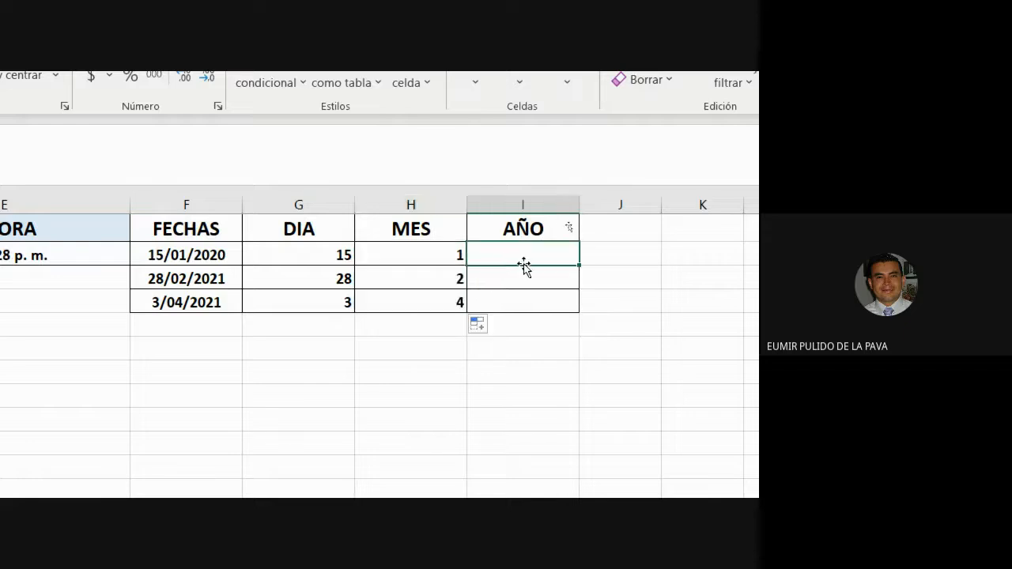
{"action": "type", "text": "=AÑO("}
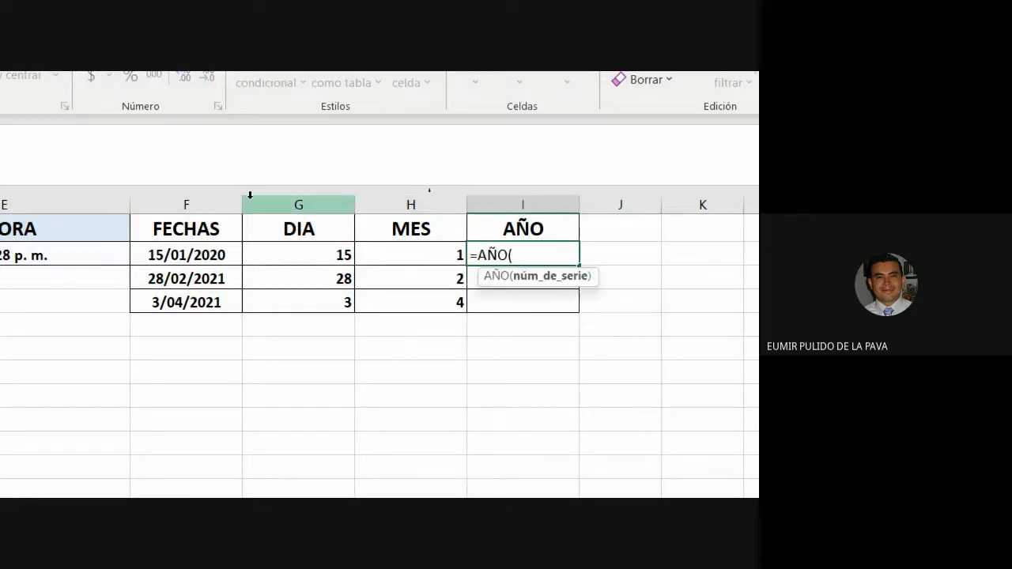
{"action": "left_click", "coordinate": [212, 228]}
{"action": "left_click", "coordinate": [212, 256]}
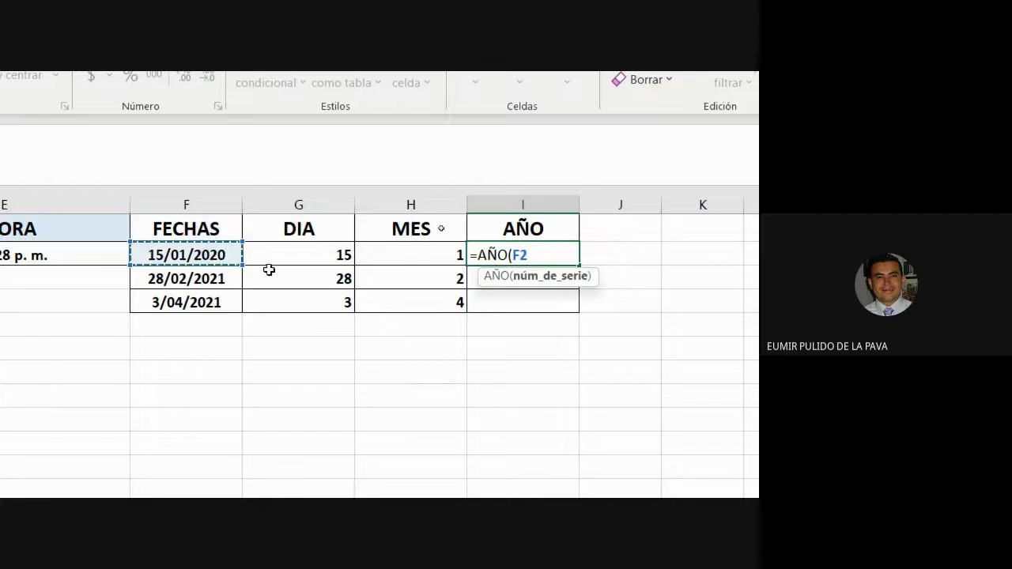
{"action": "key", "text": "Return"}
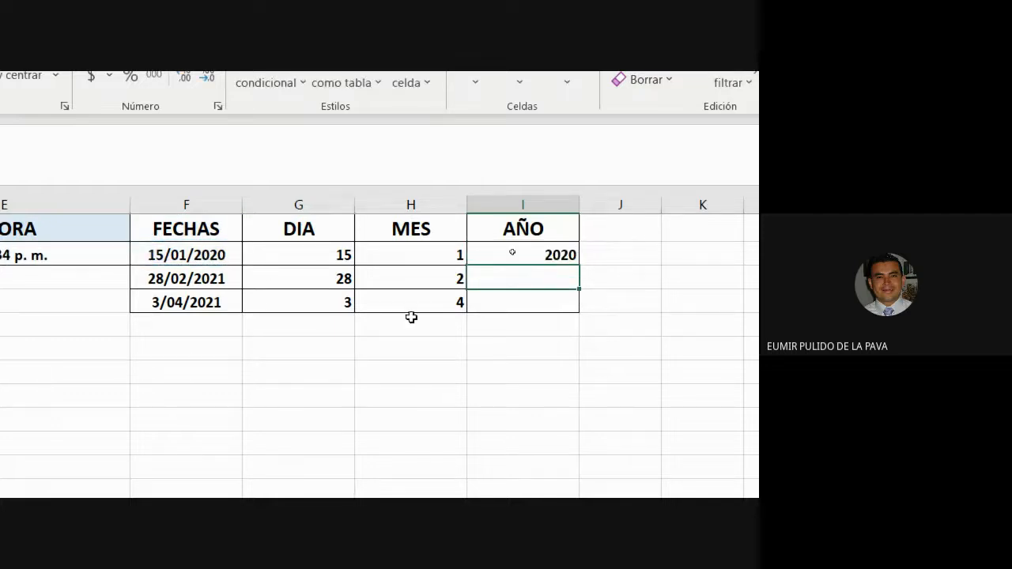
{"action": "left_click", "coordinate": [502, 248]}
{"action": "left_click_drag", "start_coordinate": [580, 265], "coordinate": [583, 312]}
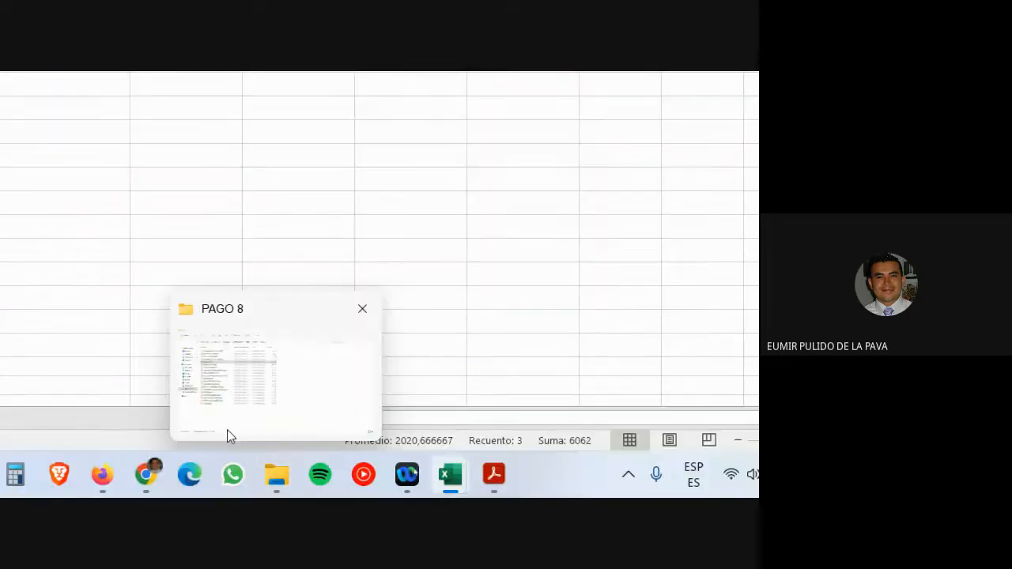
{"action": "left_click", "coordinate": [203, 474]}
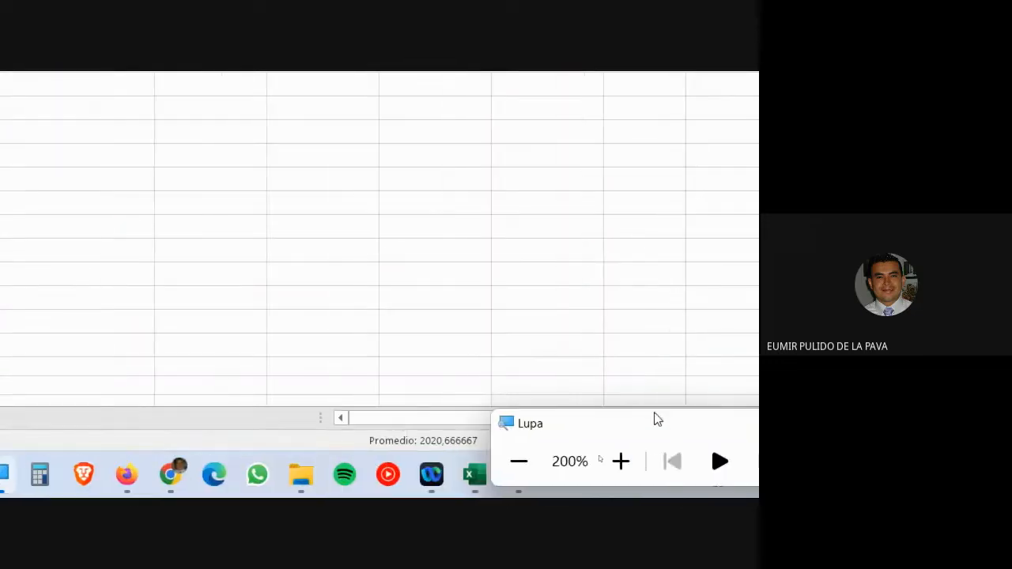
{"action": "left_click", "coordinate": [518, 463]}
{"action": "mouse_move", "coordinate": [380, 485]}
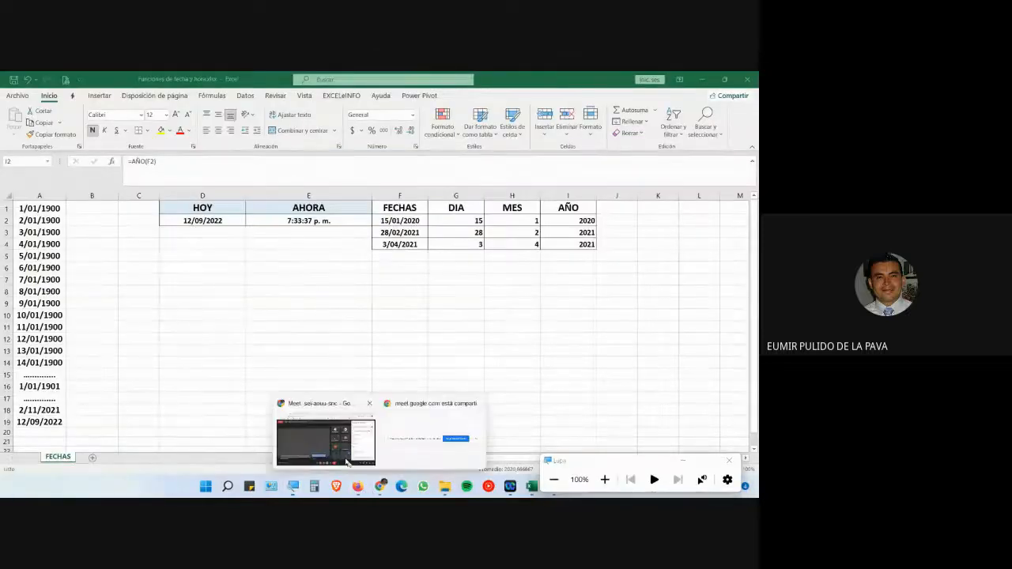
{"action": "left_click", "coordinate": [328, 430]}
{"action": "left_click", "coordinate": [683, 461]}
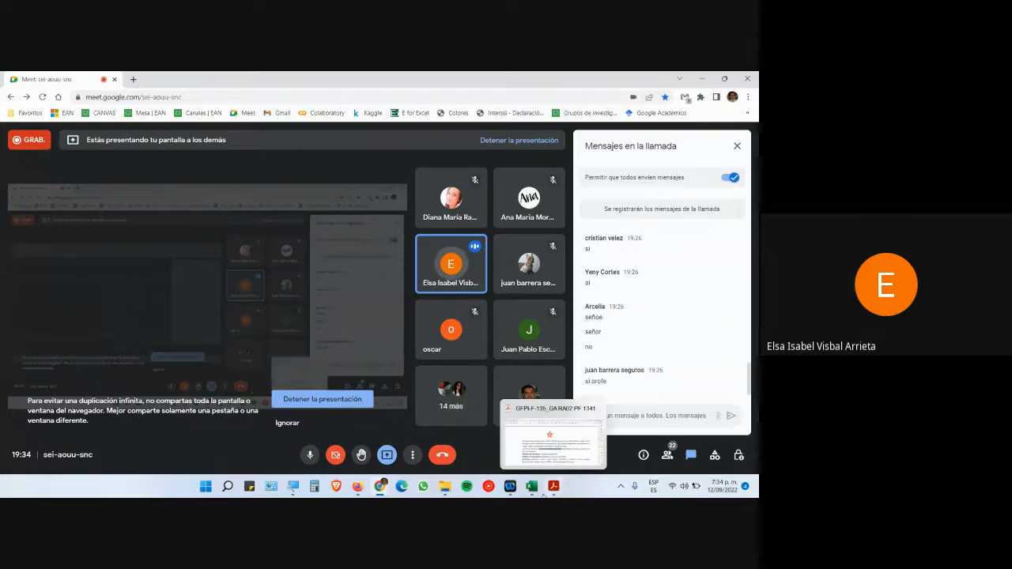
{"action": "left_click", "coordinate": [536, 490]}
{"action": "left_click", "coordinate": [572, 446]}
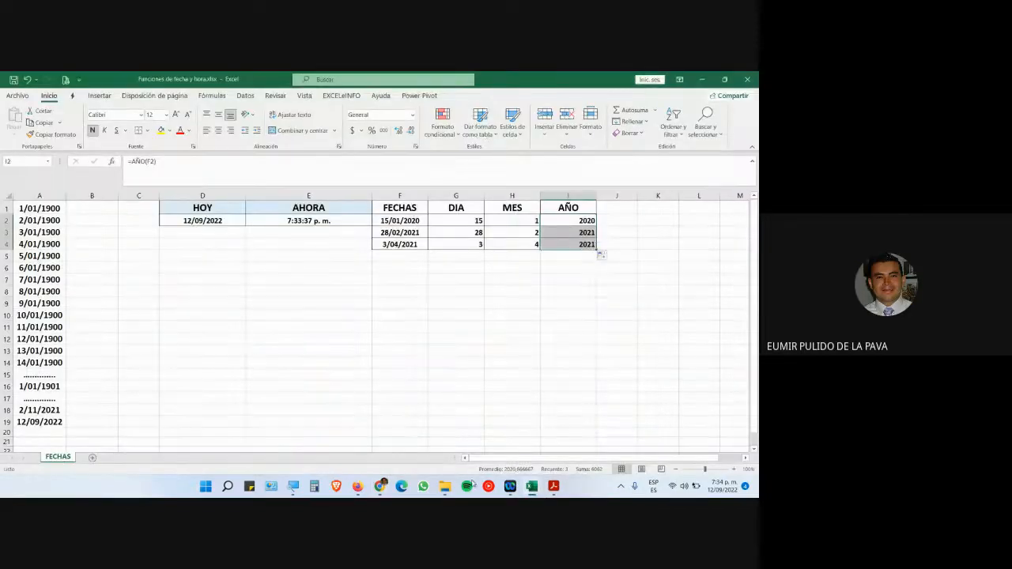
{"action": "key", "text": "super+plus"}
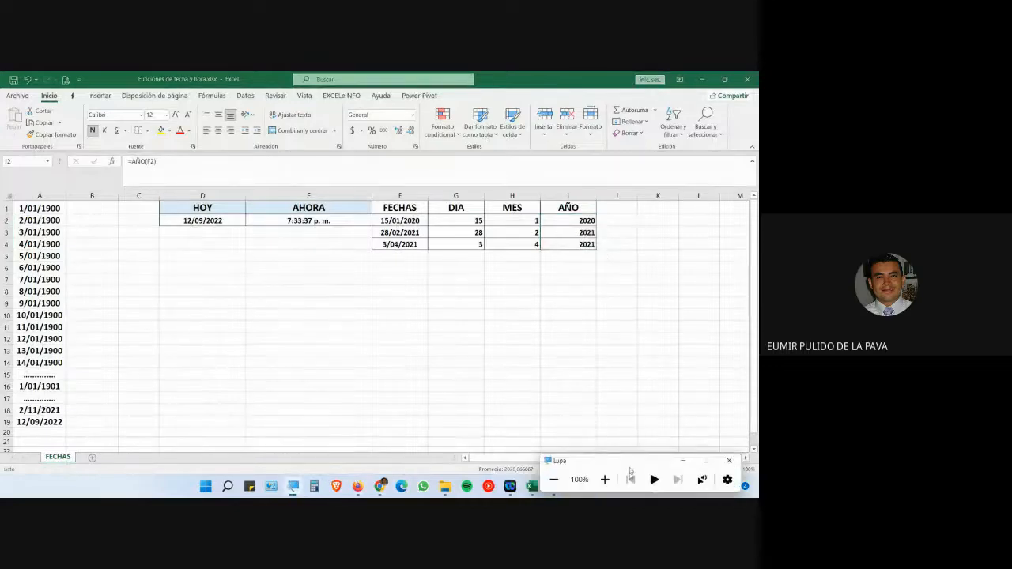
{"action": "left_click", "coordinate": [605, 480]}
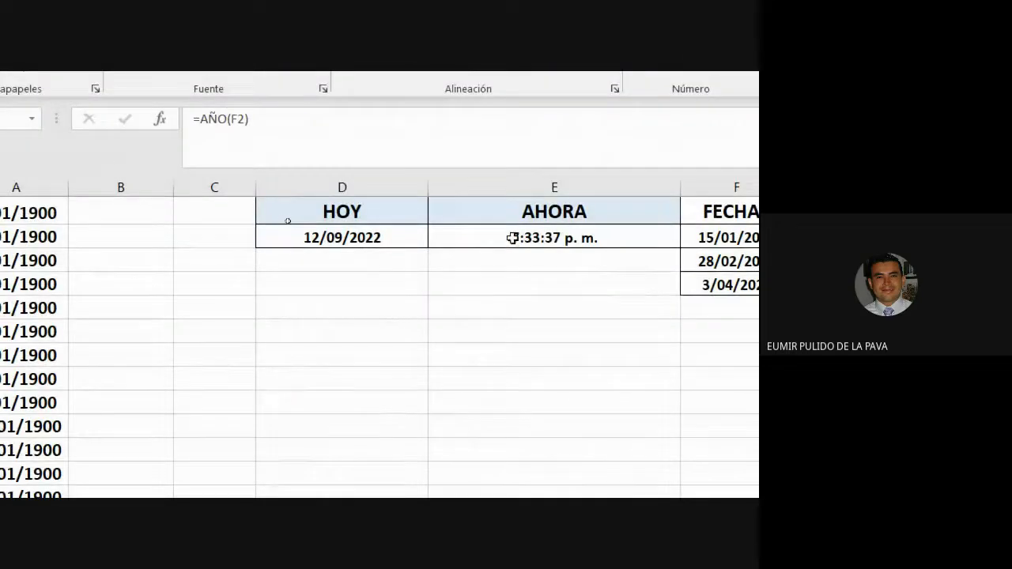
- Apply the custom d/mm/yyyy h:mm format to the AHORA cells E2:E11
{"action": "left_click", "coordinate": [281, 220]}
{"action": "left_click_drag", "start_coordinate": [500, 237], "coordinate": [521, 450]}
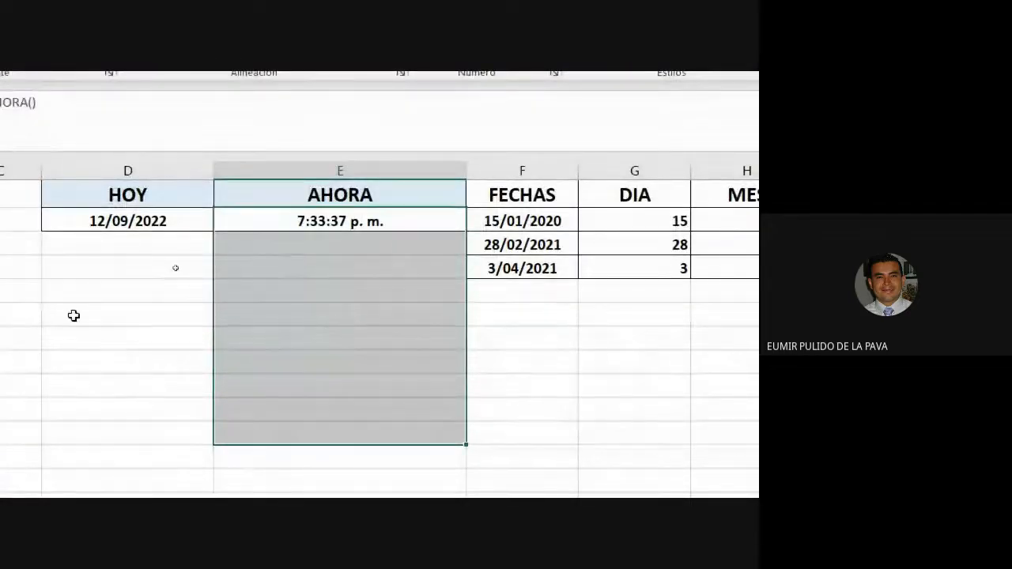
{"action": "right_click", "coordinate": [319, 281]}
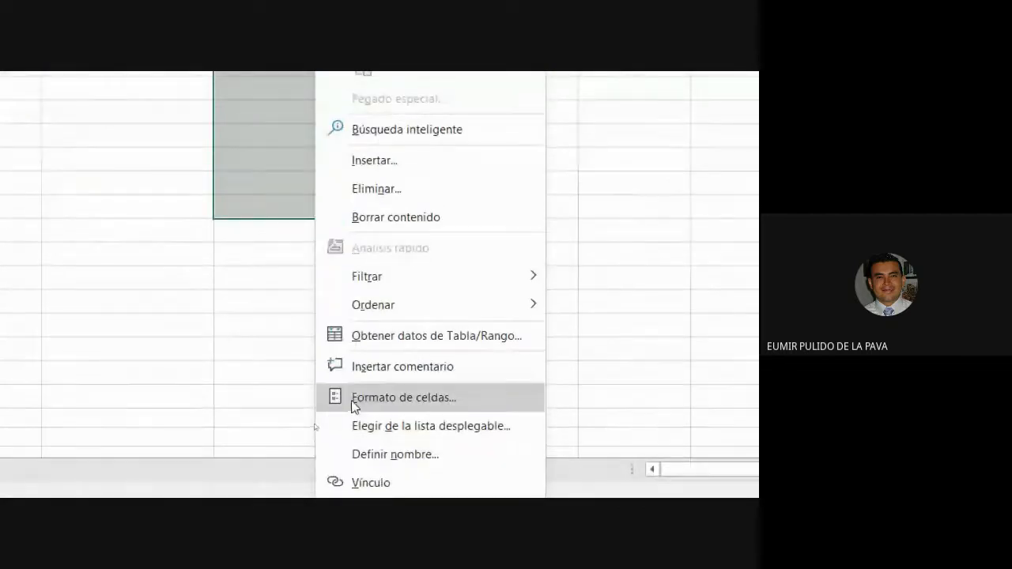
{"action": "left_click", "coordinate": [347, 178]}
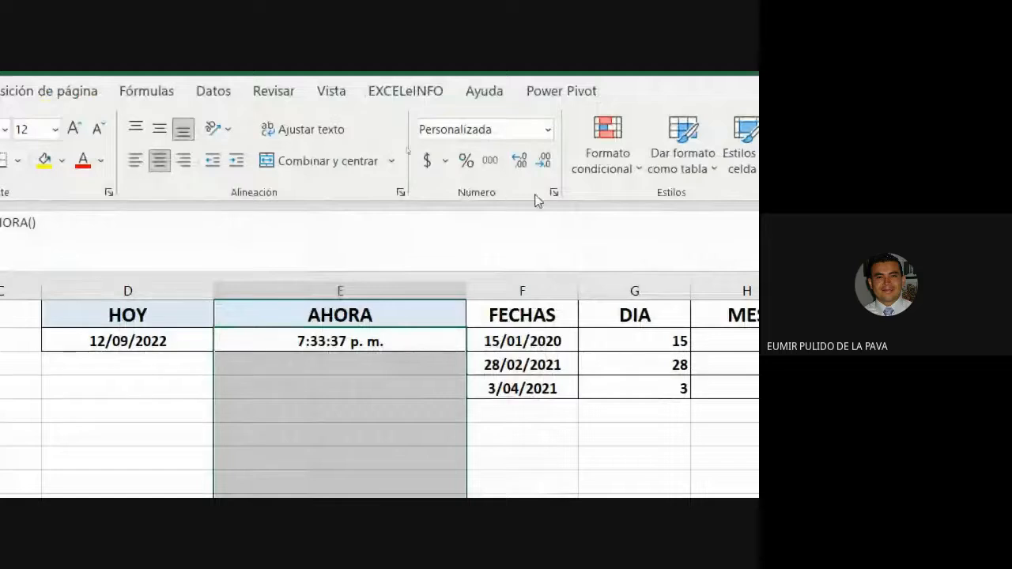
{"action": "left_click", "coordinate": [547, 129]}
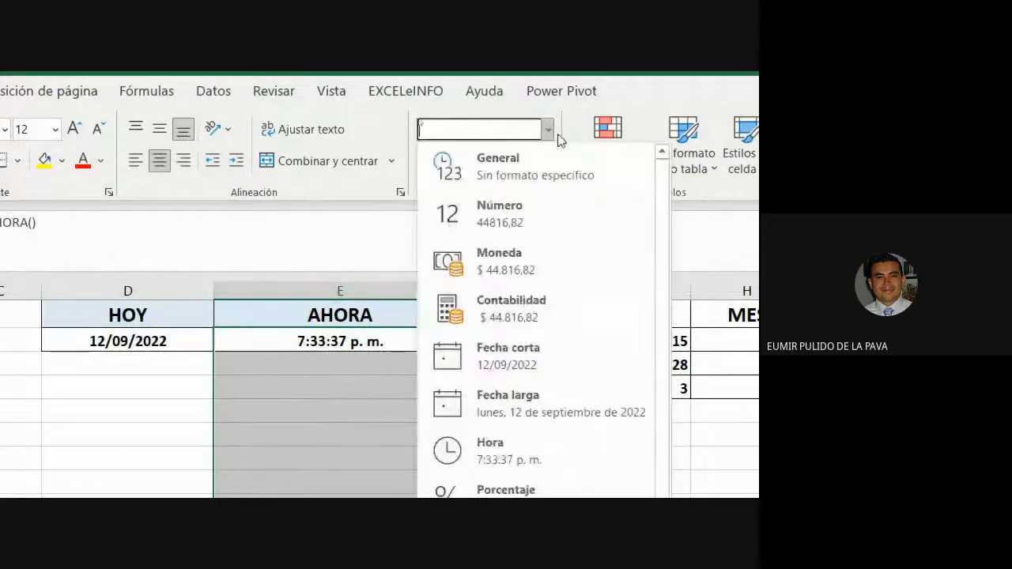
{"action": "left_click", "coordinate": [526, 434]}
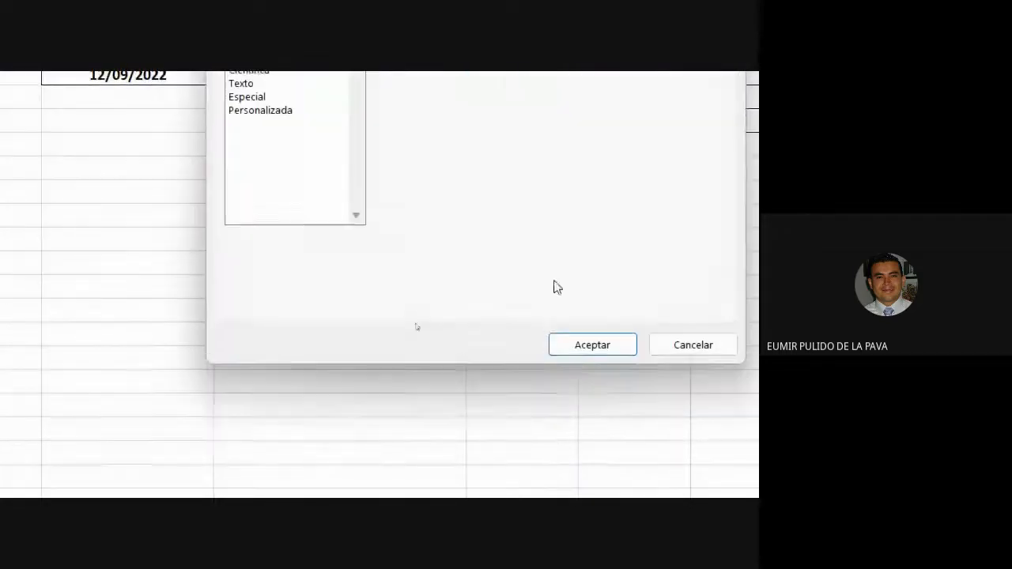
{"action": "left_click_drag", "start_coordinate": [415, 93], "coordinate": [646, 169]}
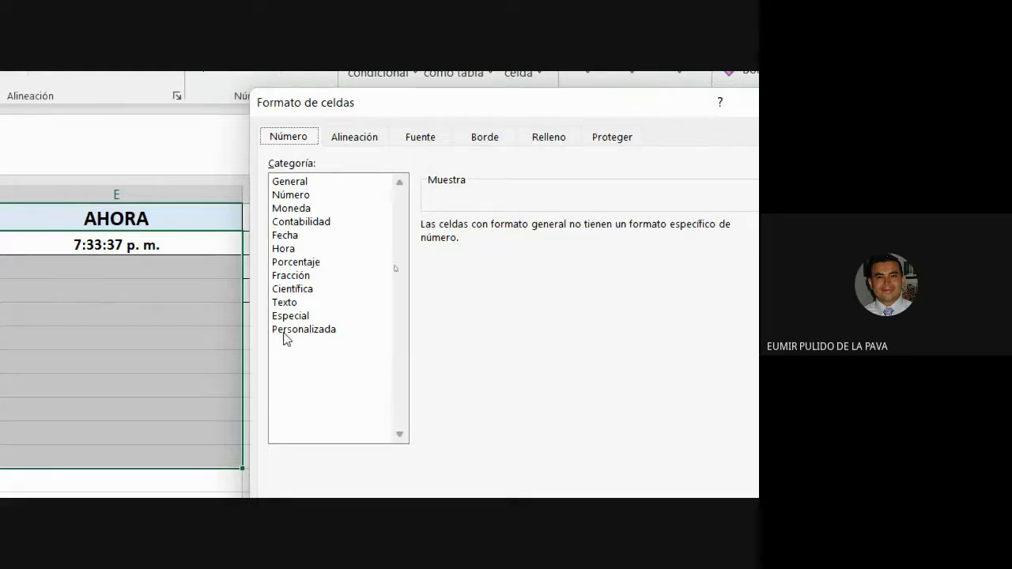
{"action": "left_click", "coordinate": [282, 239]}
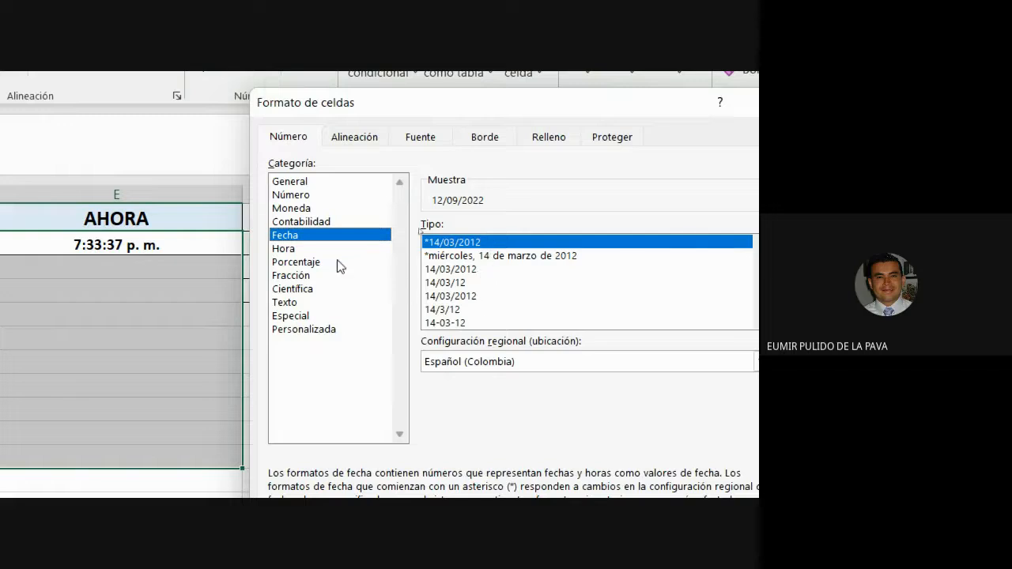
{"action": "left_click", "coordinate": [306, 249]}
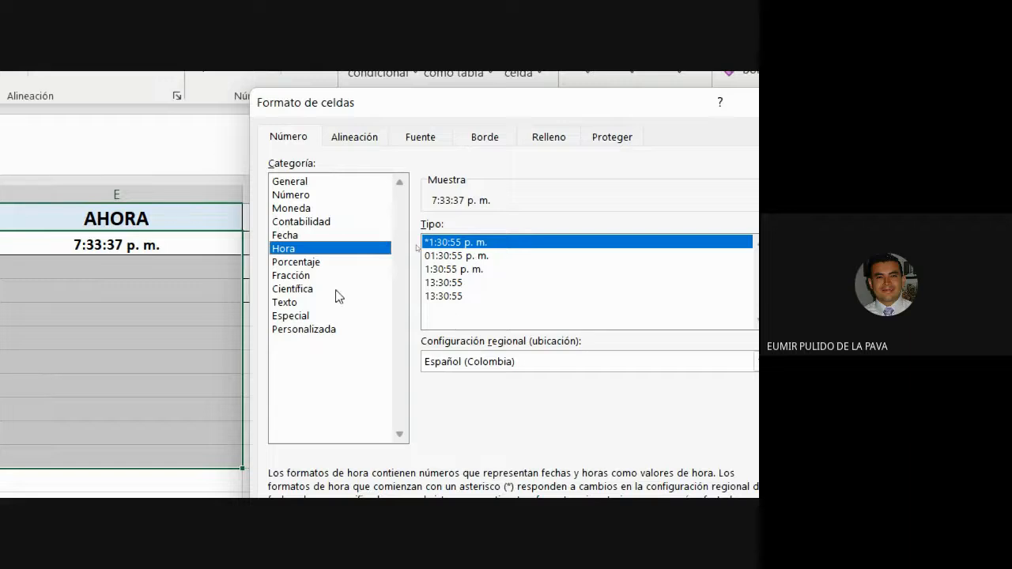
{"action": "left_click", "coordinate": [315, 330]}
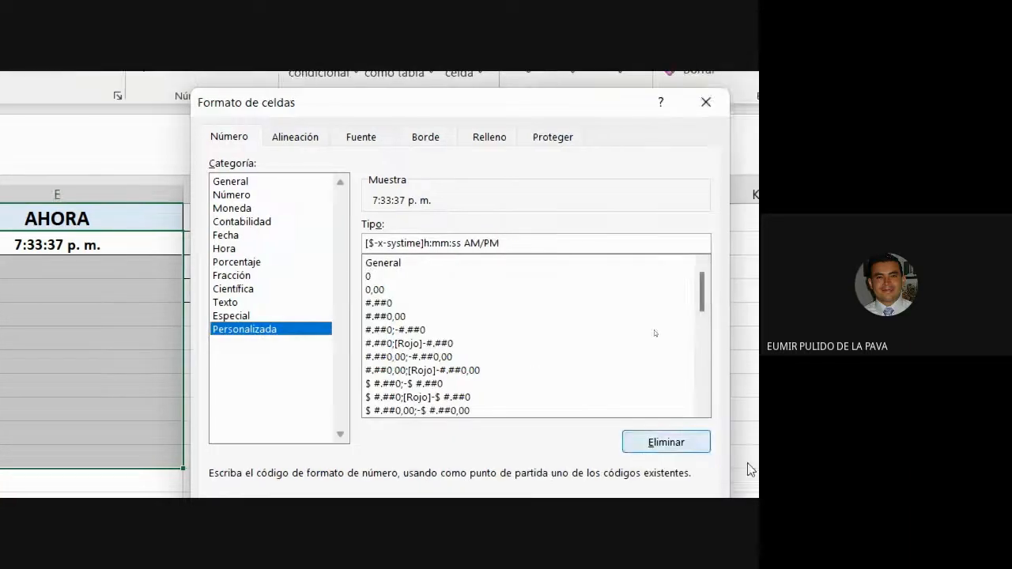
{"action": "left_click_drag", "start_coordinate": [587, 263], "coordinate": [602, 336]}
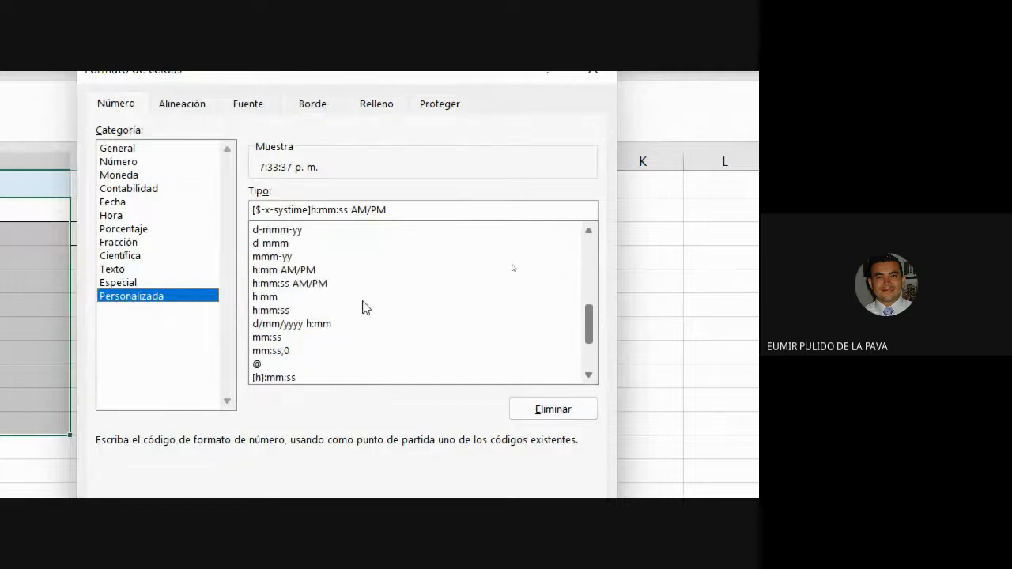
{"action": "left_click", "coordinate": [277, 326]}
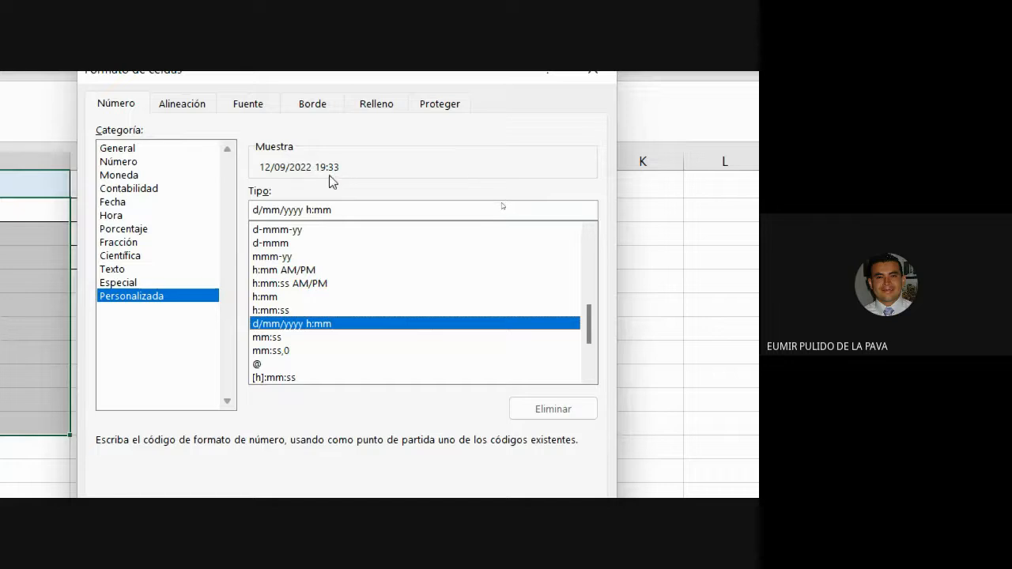
{"action": "left_click", "coordinate": [470, 436]}
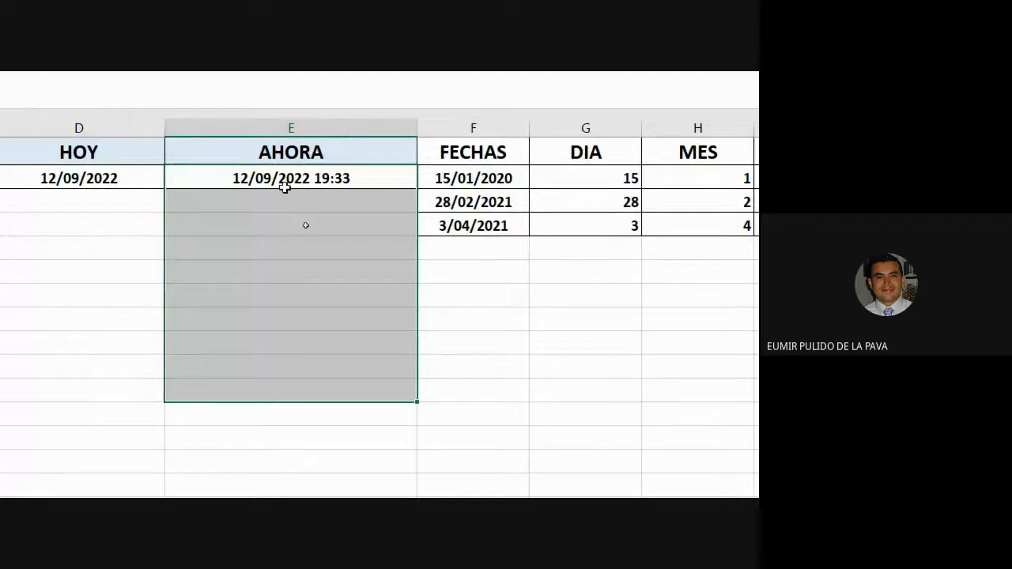
- Replace the AHORA() function in E2 with a reference to D2
{"action": "left_click", "coordinate": [354, 178]}
{"action": "double_click", "coordinate": [354, 178]}
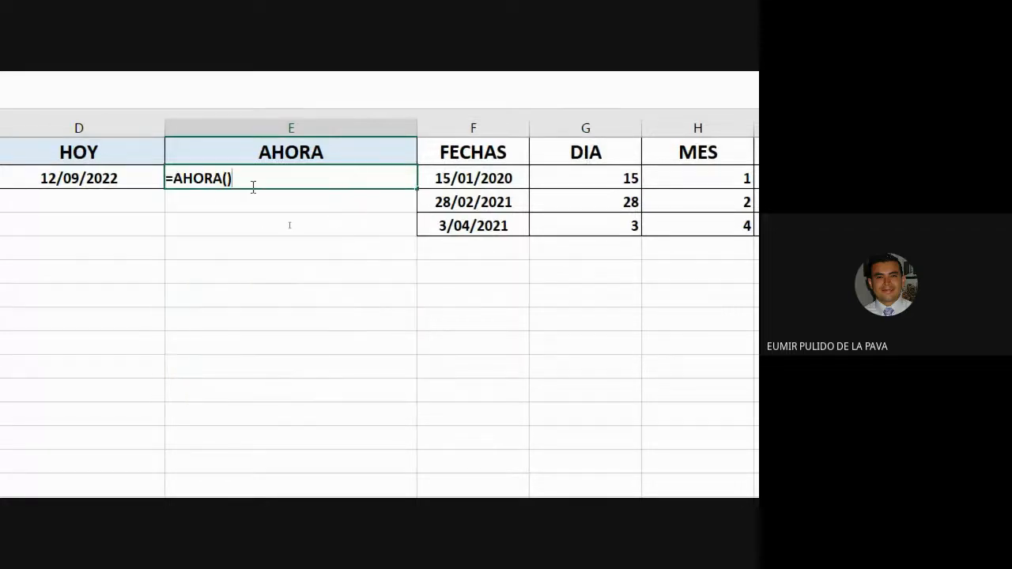
{"action": "left_click_drag", "start_coordinate": [232, 178], "coordinate": [178, 177]}
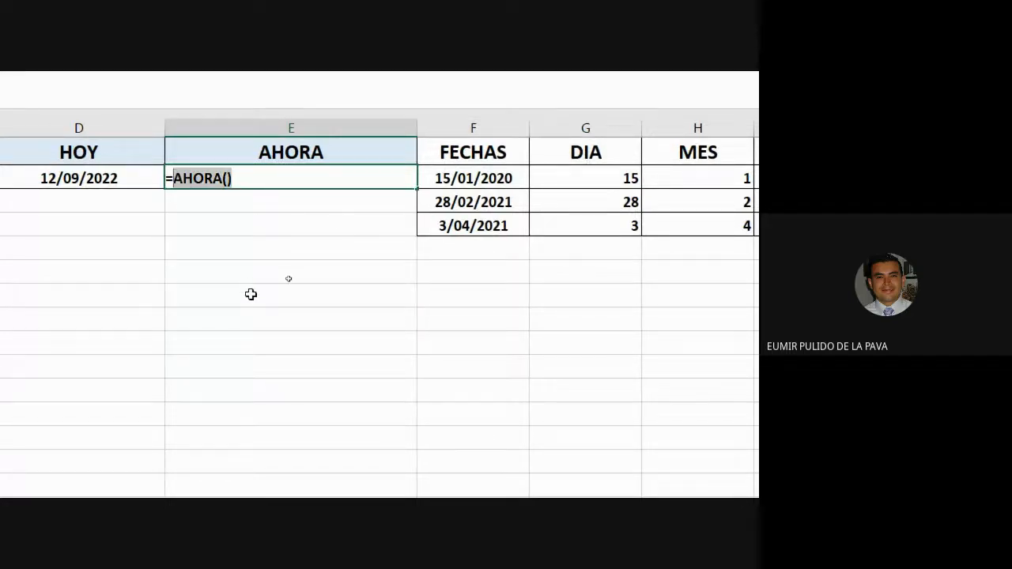
{"action": "left_click", "coordinate": [137, 178]}
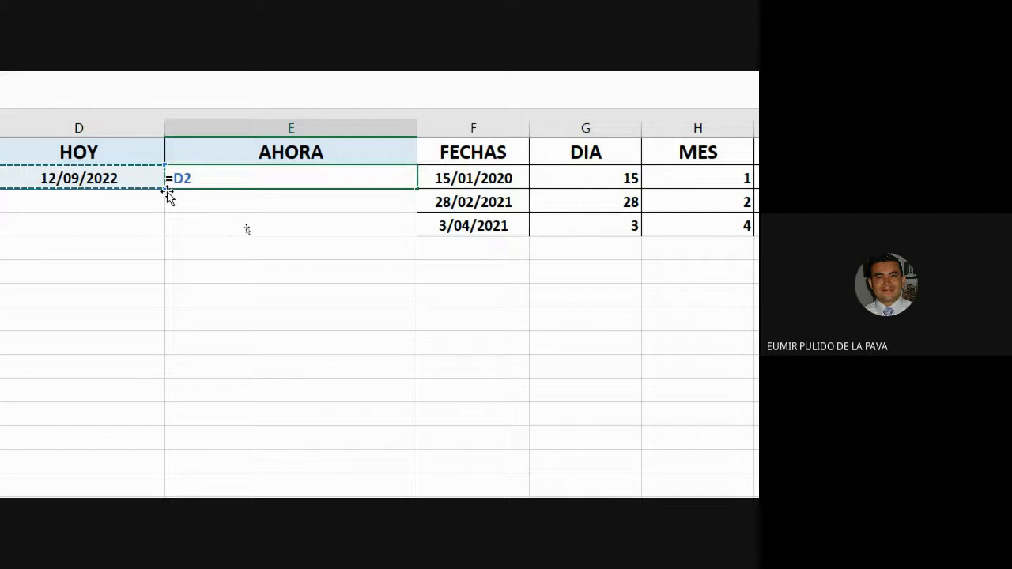
{"action": "key", "text": "Return"}
- Apply the custom d/mm/yyyy h:mm format to the HOY date in D2
{"action": "left_click", "coordinate": [149, 180]}
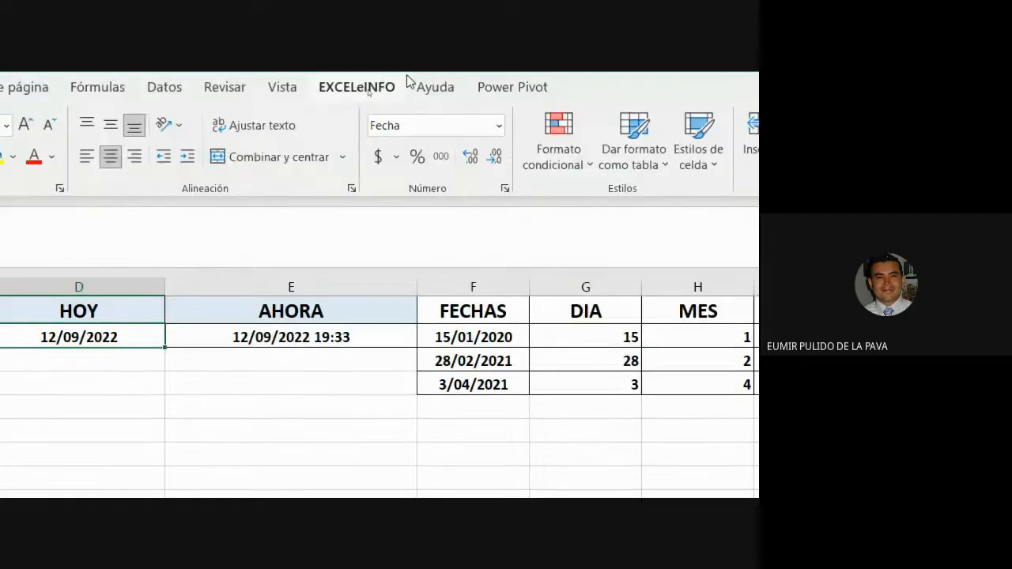
{"action": "left_click", "coordinate": [507, 192]}
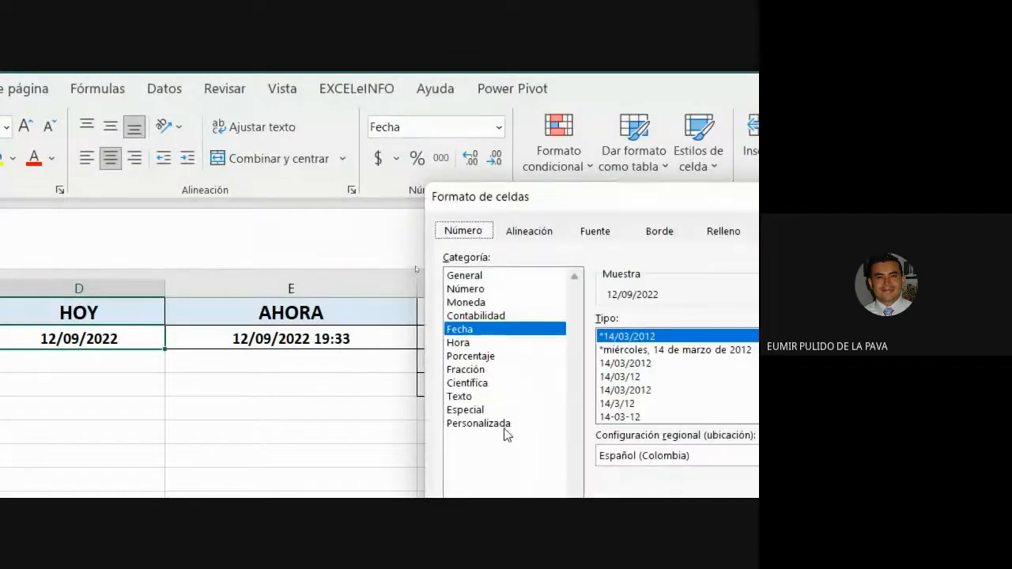
{"action": "left_click", "coordinate": [509, 423]}
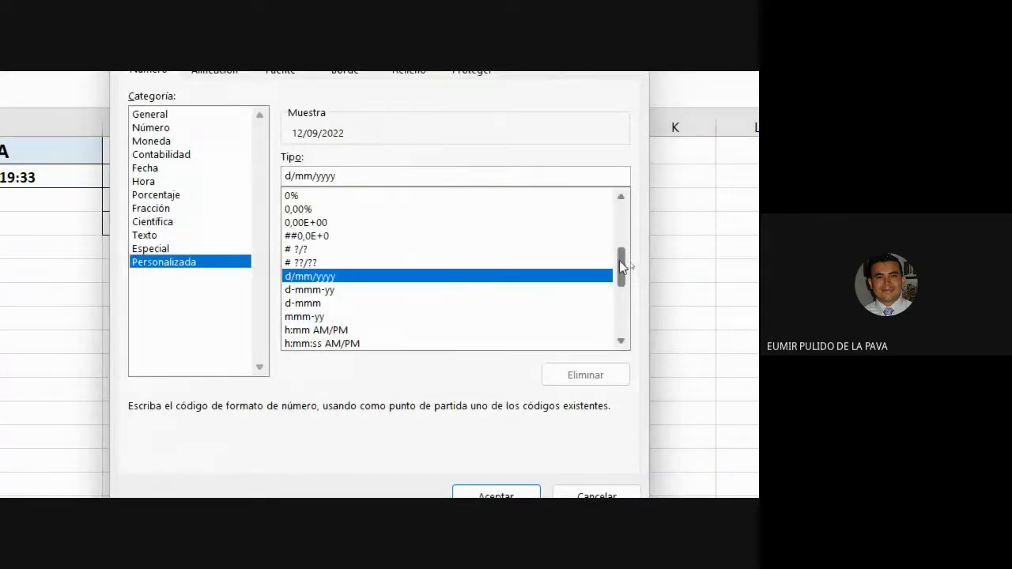
{"action": "scroll", "coordinate": [620, 266], "scroll_direction": "down", "scroll_amount": 3}
{"action": "left_click", "coordinate": [474, 275]}
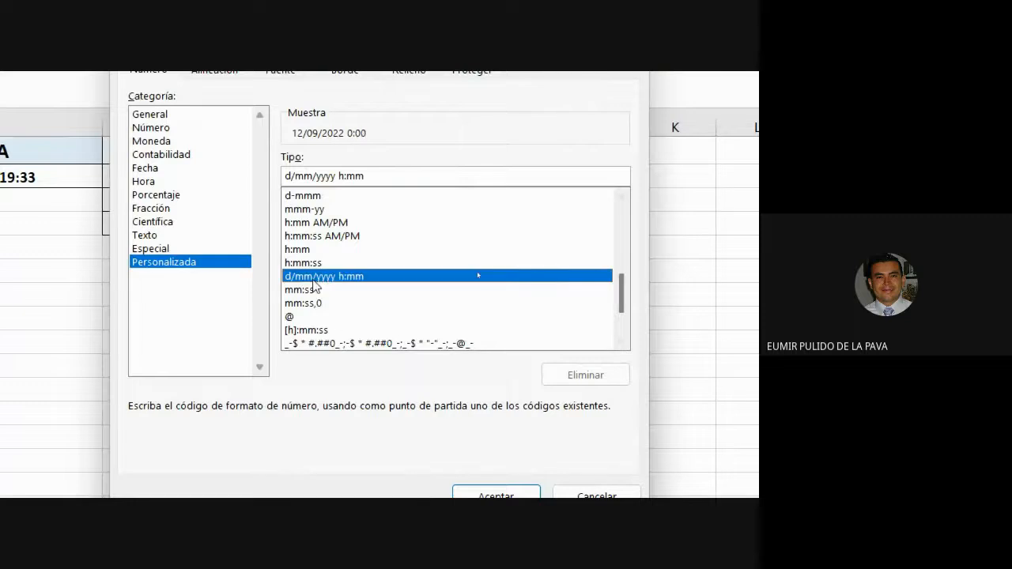
{"action": "left_click", "coordinate": [498, 496]}
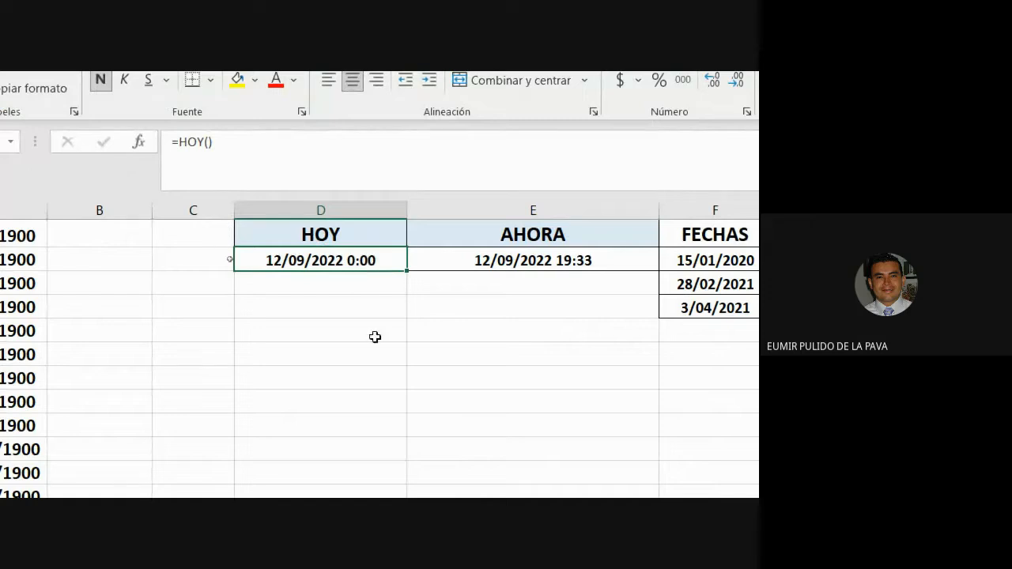
- Re-enter the D2 and E2 formulas: HOY reads 12/09/2022 0:00, AHORA 12/09/2022 19:35
{"action": "double_click", "coordinate": [388, 260]}
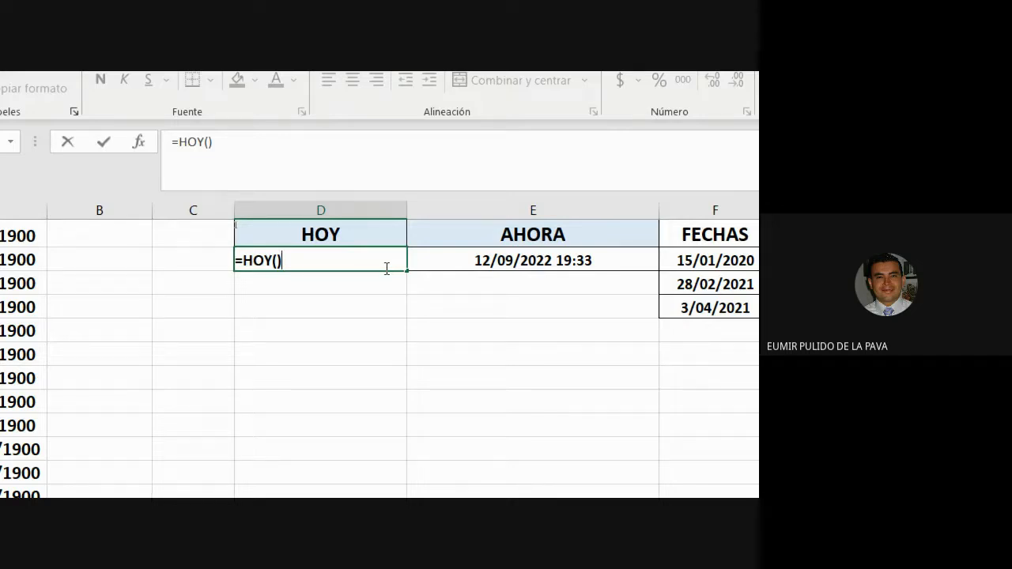
{"action": "left_click", "coordinate": [508, 266]}
{"action": "double_click", "coordinate": [583, 262]}
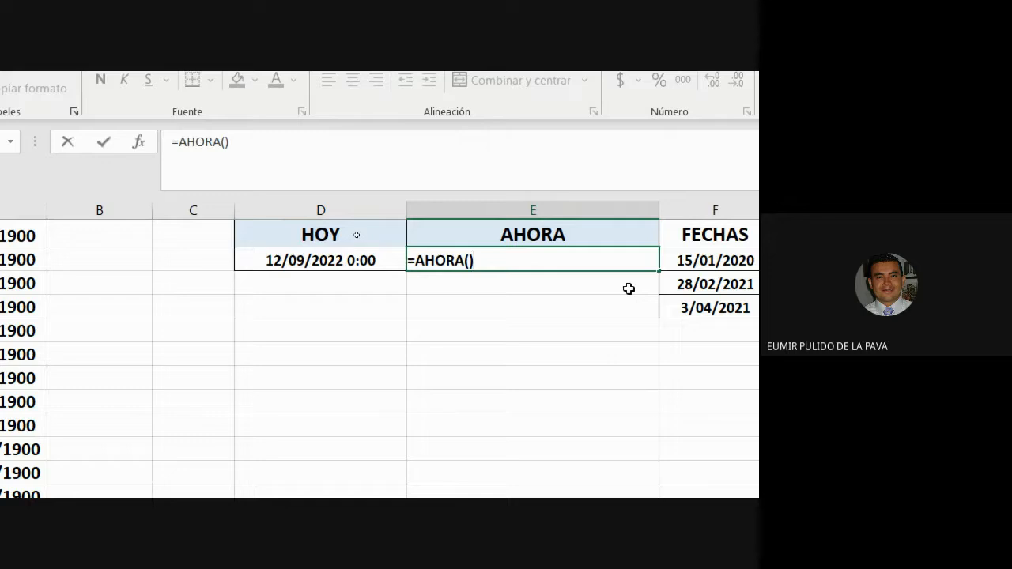
{"action": "key", "text": "Return"}
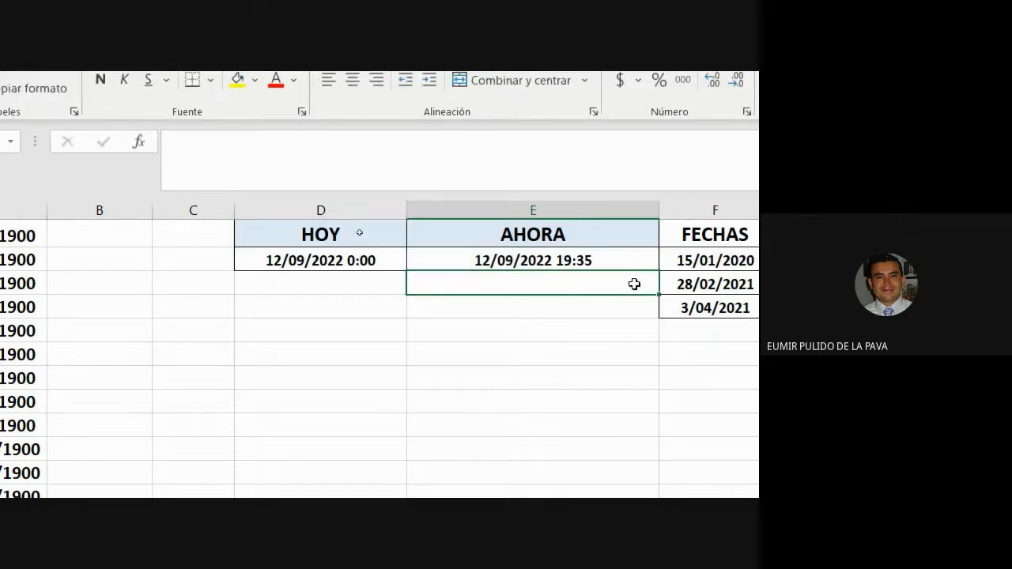
{"action": "left_click", "coordinate": [624, 262]}
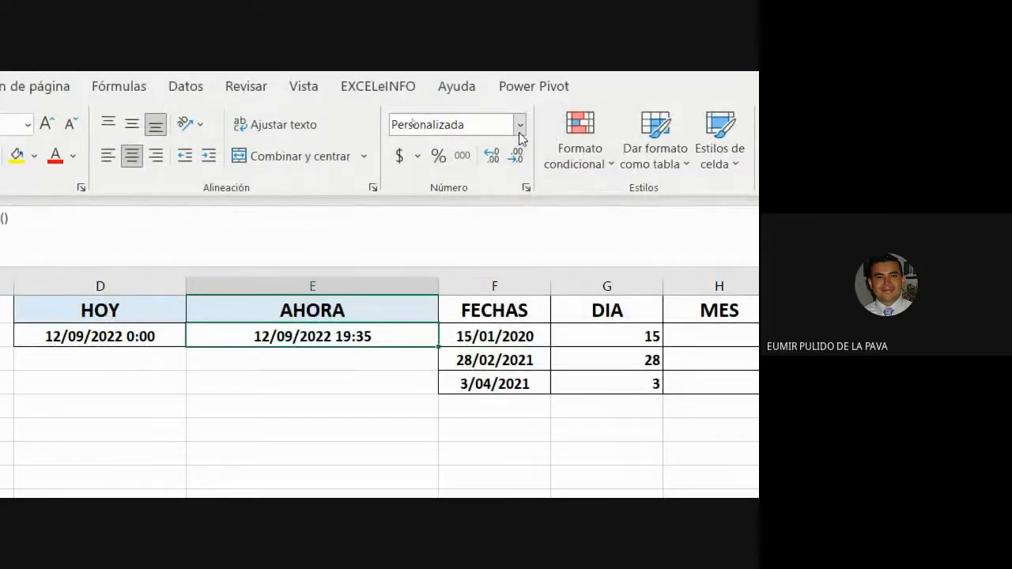
- Change E2's custom format from d/mm/yyyy h:mm to d/mm/yyyy h:mm:ss AM/PM
{"action": "left_click", "coordinate": [520, 125]}
{"action": "left_click", "coordinate": [501, 418]}
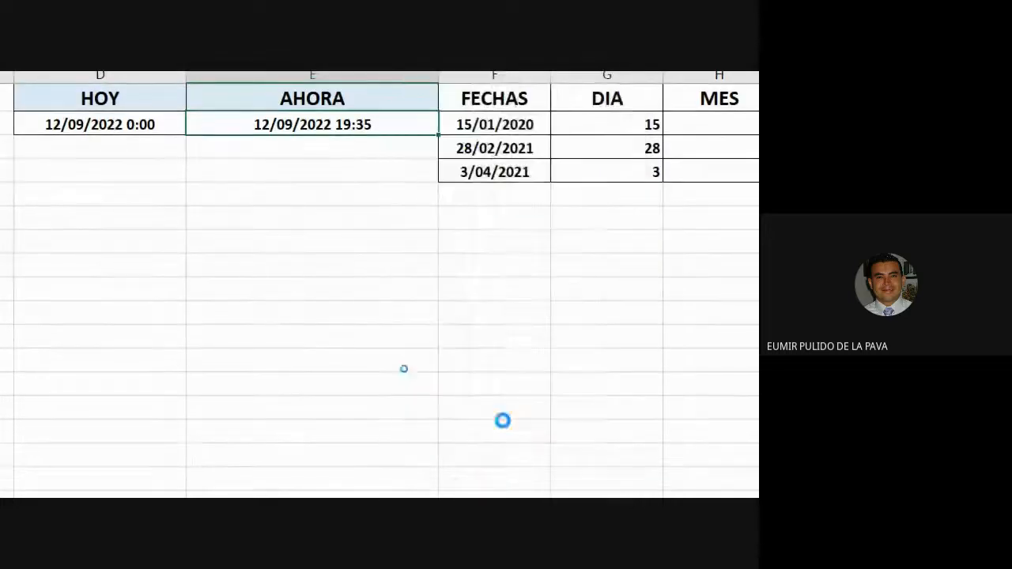
{"action": "scroll", "coordinate": [415, 304], "scroll_direction": "down", "scroll_amount": 2}
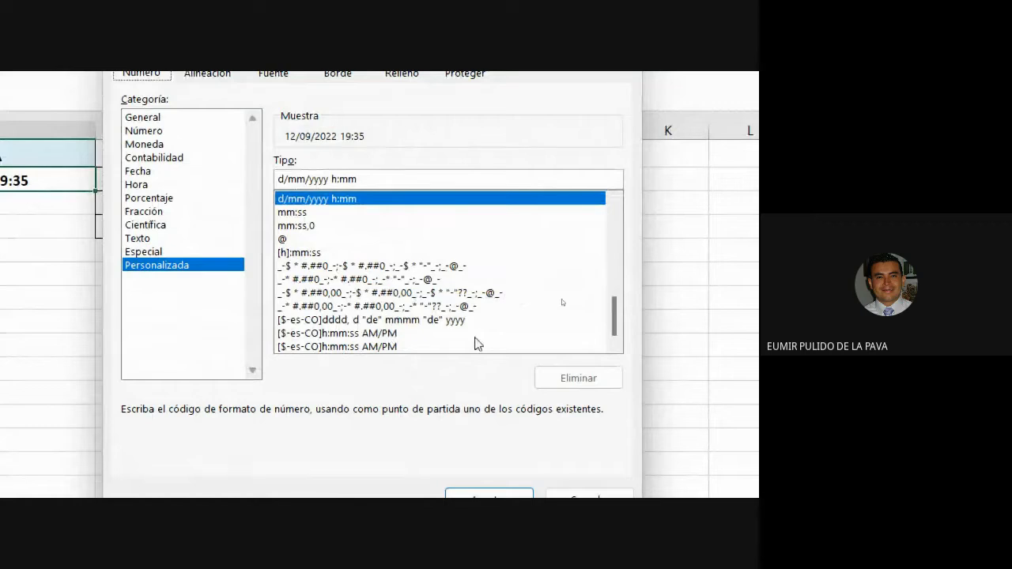
{"action": "left_click", "coordinate": [363, 320]}
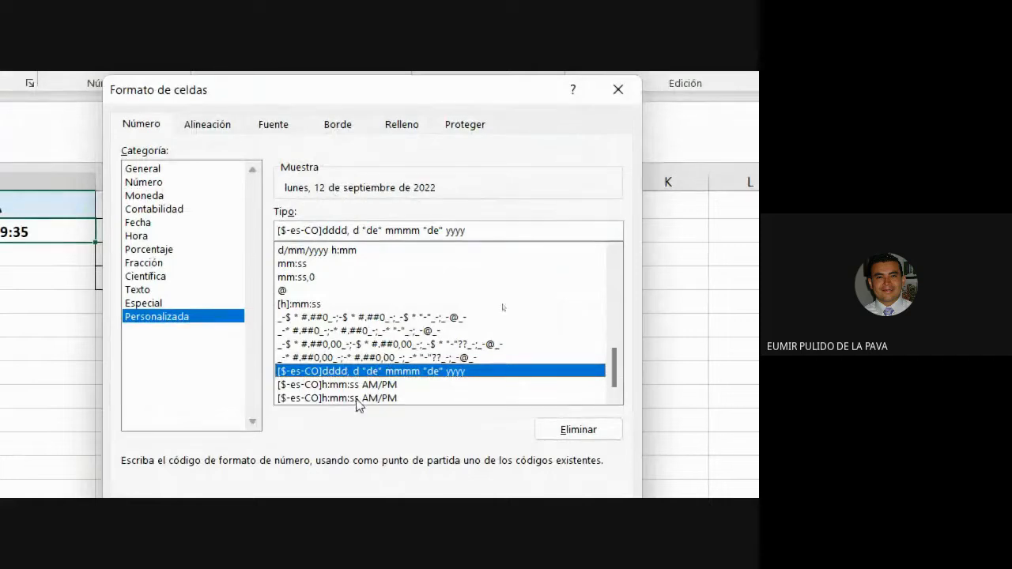
{"action": "left_click", "coordinate": [357, 399]}
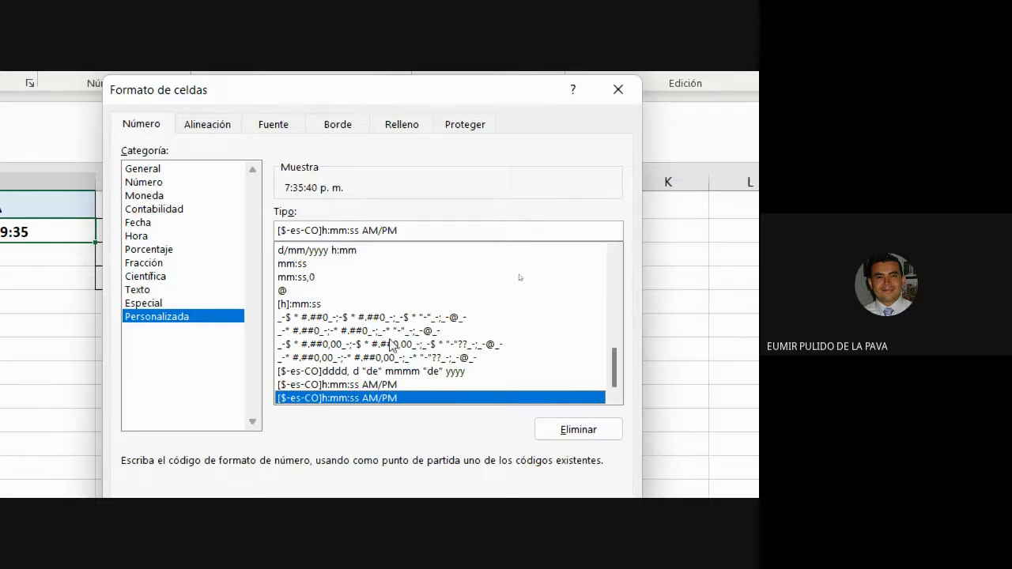
{"action": "scroll", "coordinate": [391, 344], "scroll_direction": "up", "scroll_amount": 2}
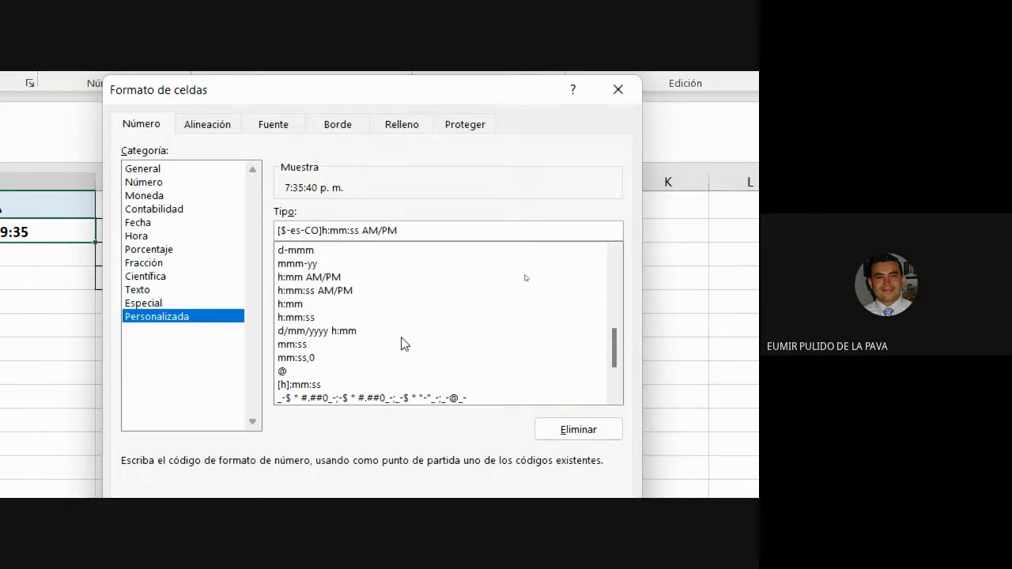
{"action": "scroll", "coordinate": [400, 364], "scroll_direction": "up", "scroll_amount": 3}
{"action": "scroll", "coordinate": [400, 364], "scroll_direction": "up", "scroll_amount": 4}
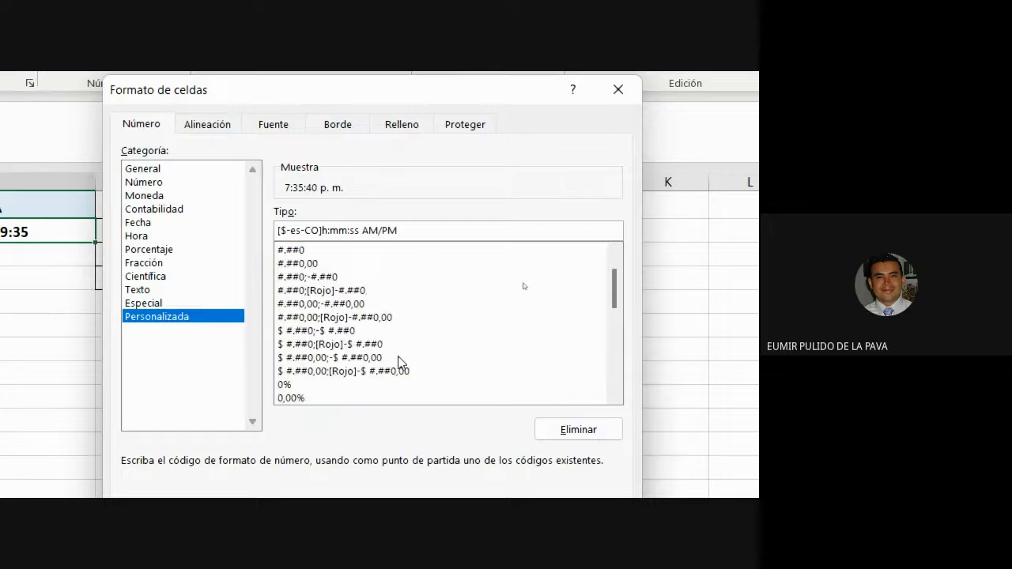
{"action": "scroll", "coordinate": [400, 362], "scroll_direction": "down", "scroll_amount": 5}
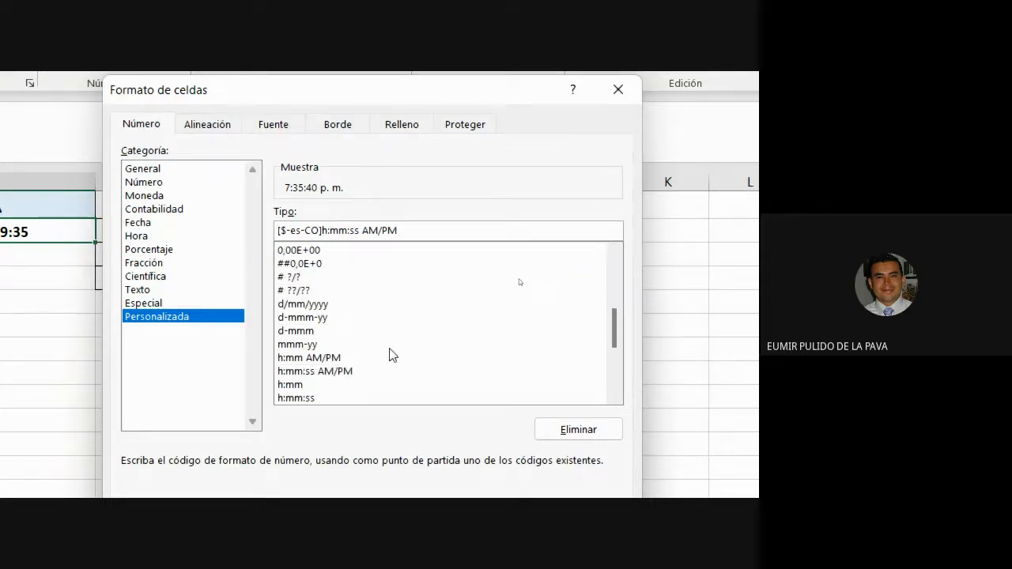
{"action": "scroll", "coordinate": [394, 364], "scroll_direction": "down", "scroll_amount": 1}
{"action": "scroll", "coordinate": [397, 361], "scroll_direction": "down", "scroll_amount": 1}
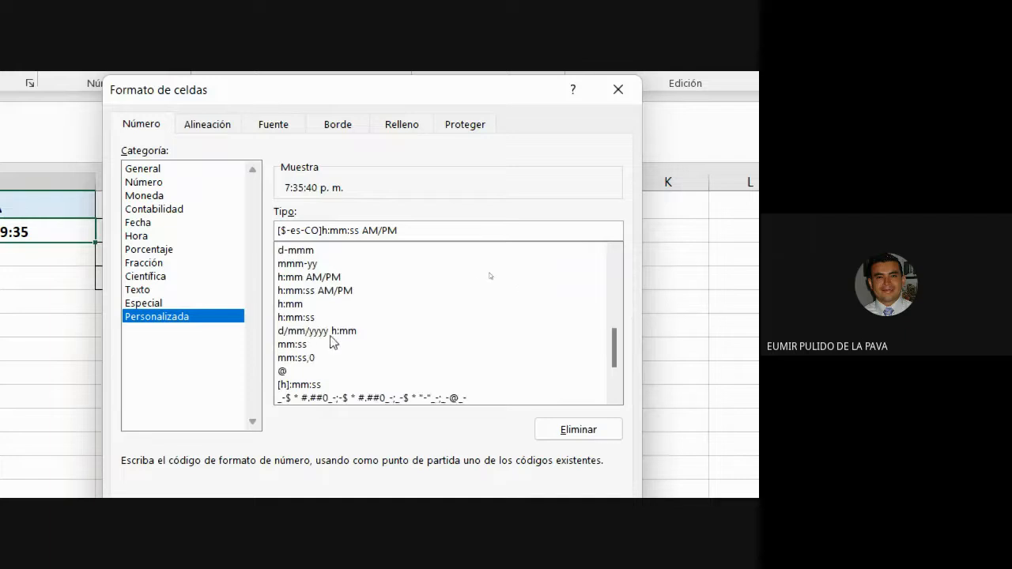
{"action": "left_click", "coordinate": [334, 332]}
{"action": "left_click", "coordinate": [381, 234]}
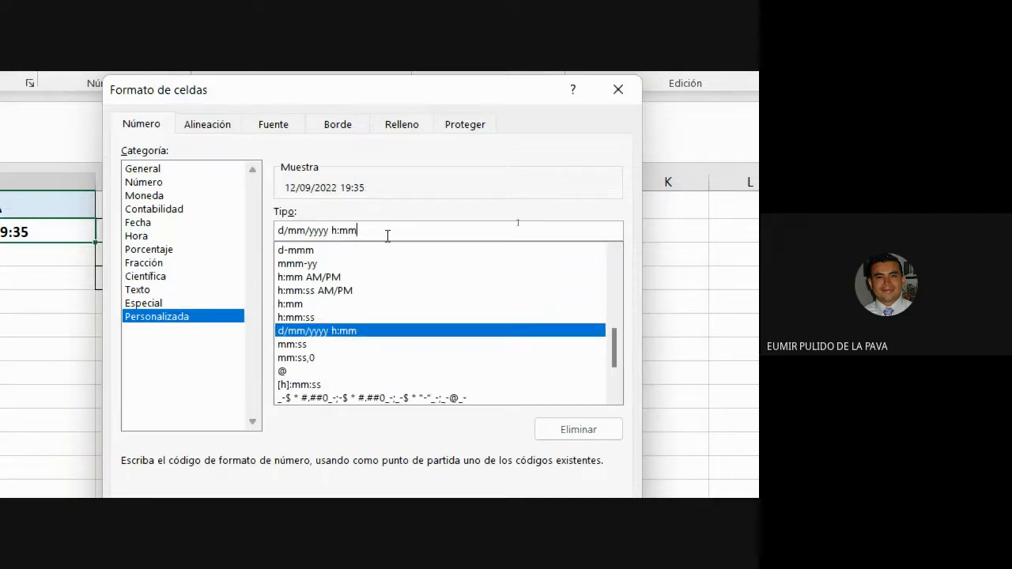
{"action": "type", "text": ":S"}
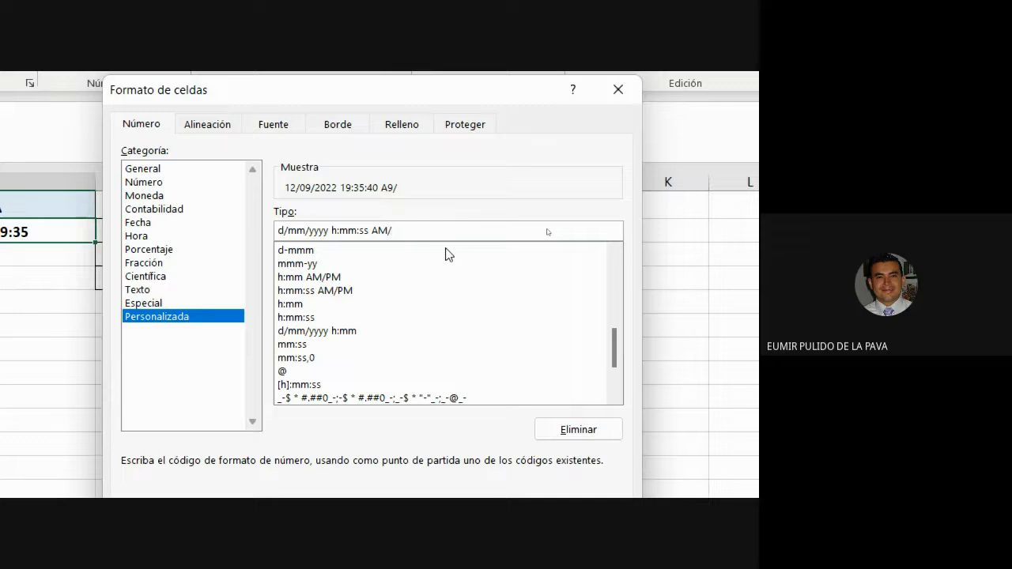
{"action": "type", "text": "s AM/PM"}
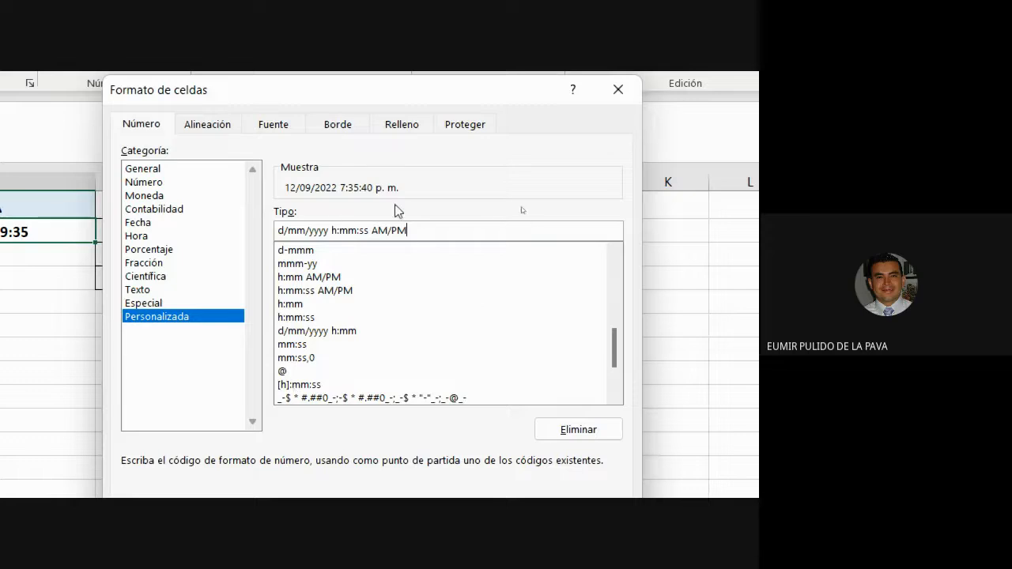
{"action": "left_click", "coordinate": [495, 449]}
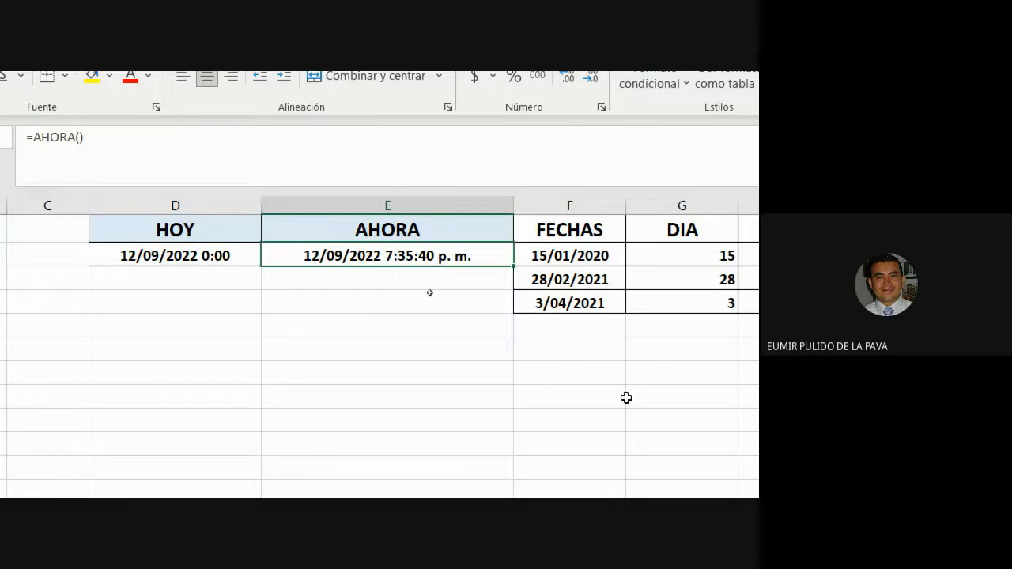
{"action": "left_click", "coordinate": [558, 465]}
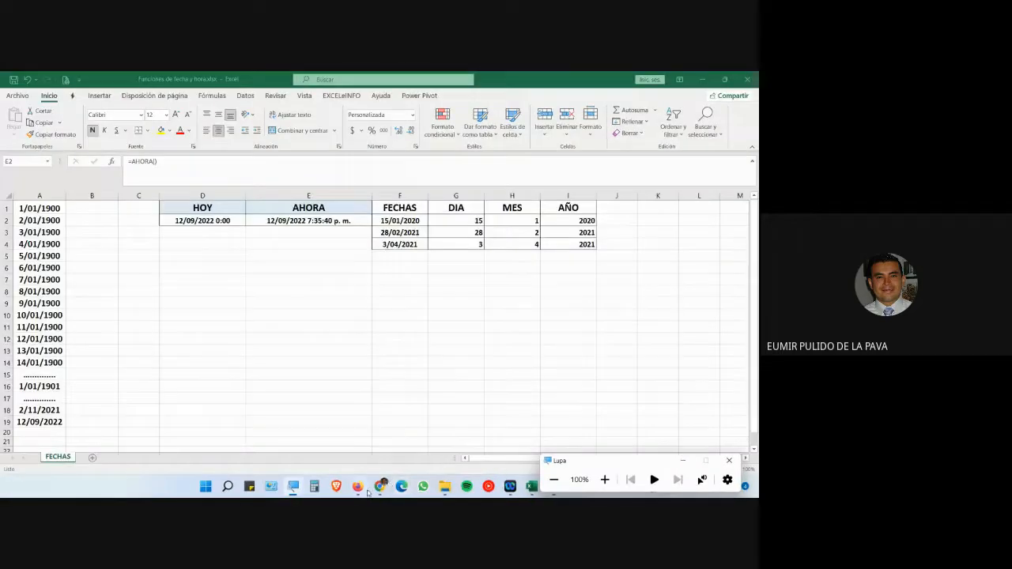
{"action": "left_click", "coordinate": [359, 486]}
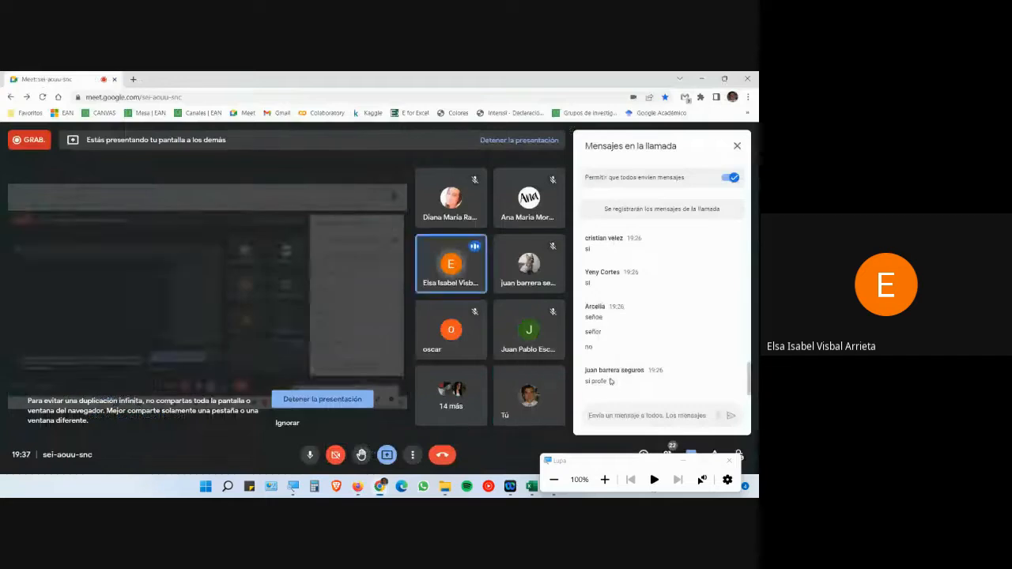
{"action": "left_click", "coordinate": [684, 462]}
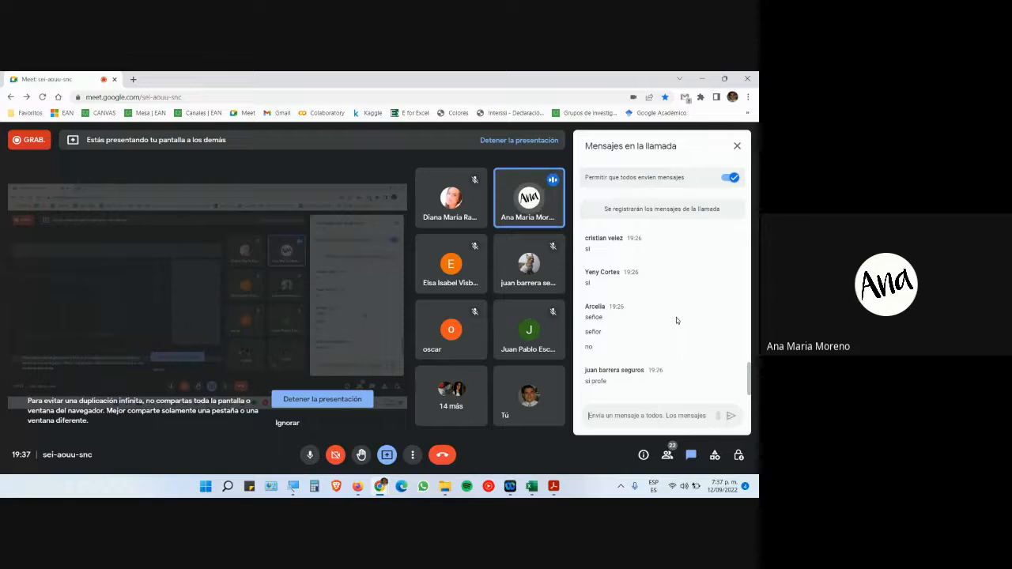
{"action": "key", "text": "super+plus"}
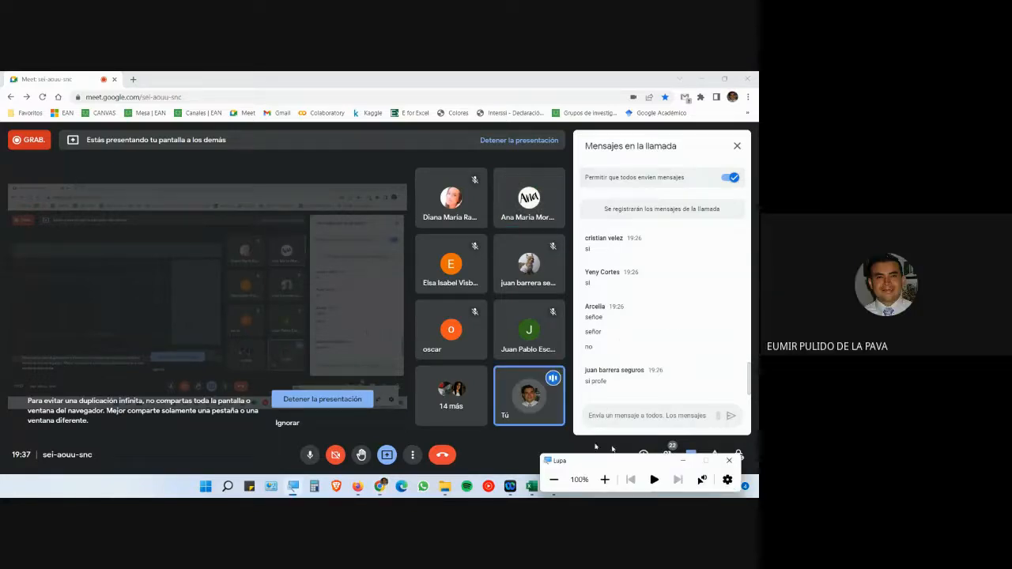
{"action": "mouse_move", "coordinate": [531, 495]}
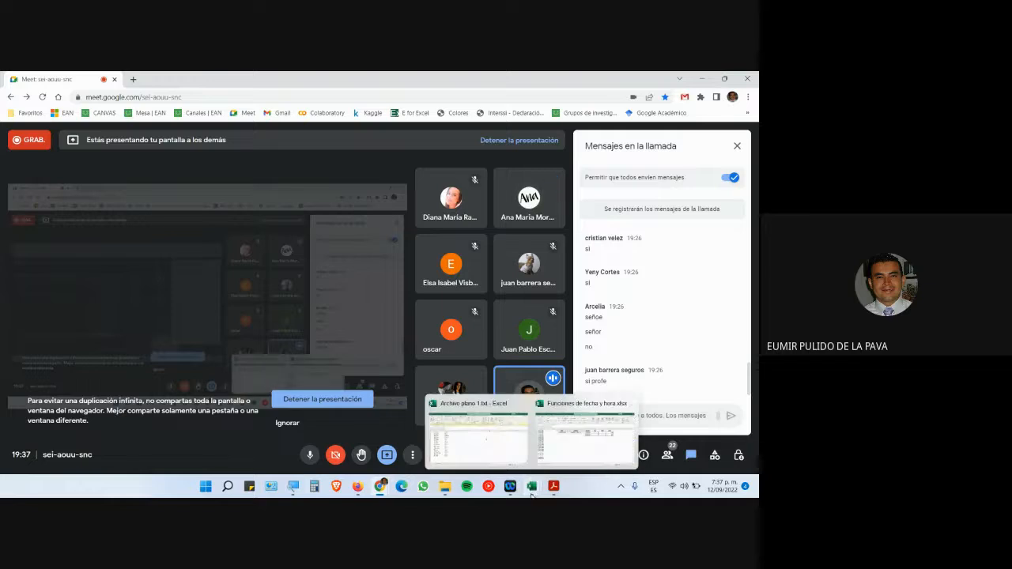
{"action": "left_click", "coordinate": [553, 419]}
{"action": "mouse_move", "coordinate": [383, 482]}
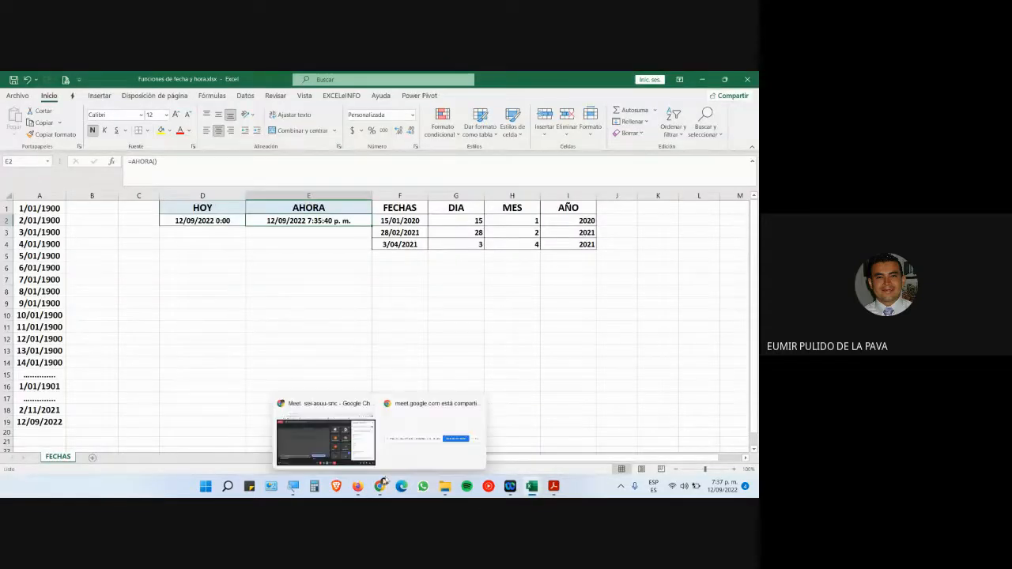
{"action": "key", "text": "super+plus"}
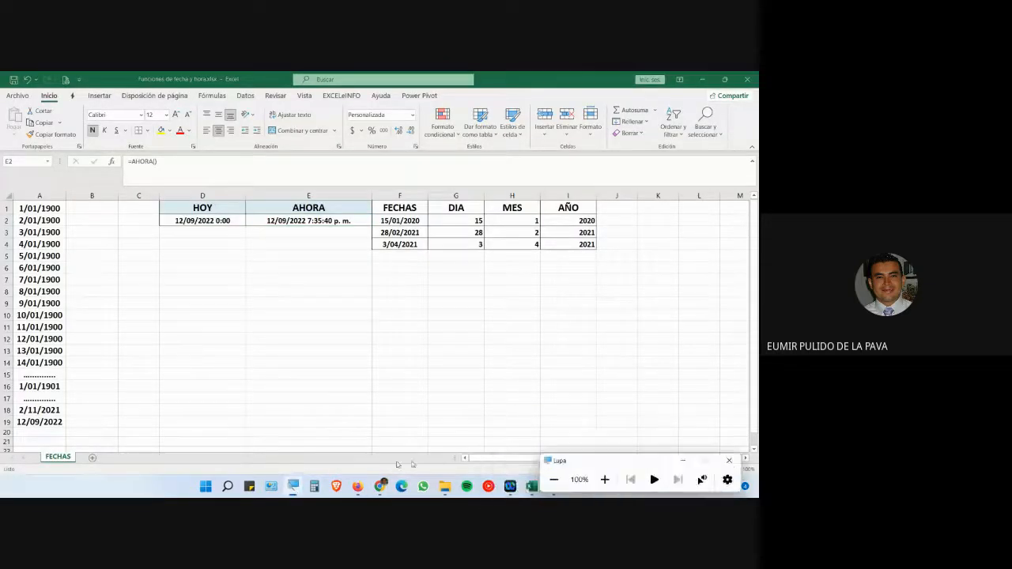
- Magnify the screen to 200% and re-enter E2's formula, refreshing AHORA to 7:37:54 p. m
{"action": "left_click", "coordinate": [604, 479]}
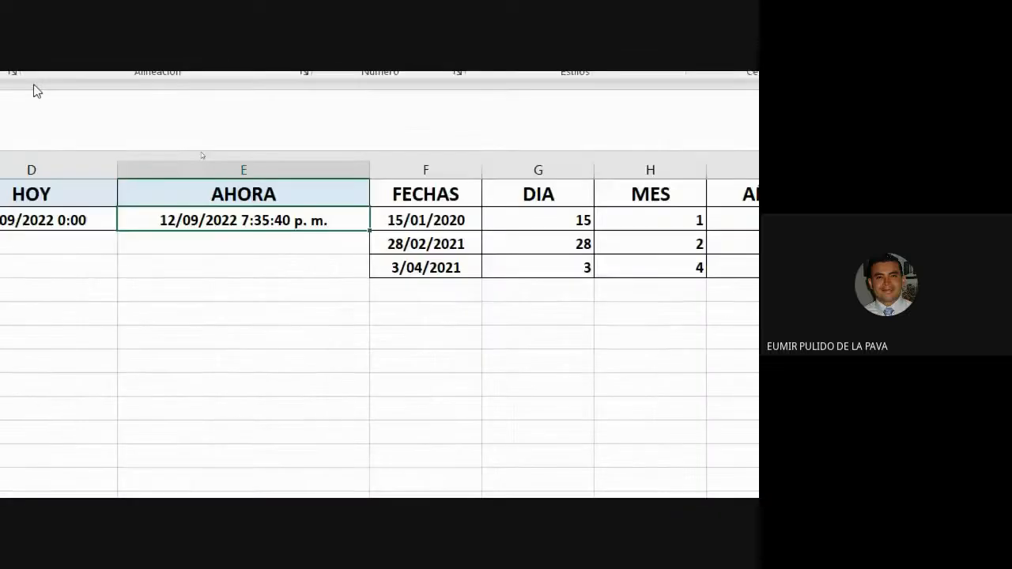
{"action": "double_click", "coordinate": [376, 229]}
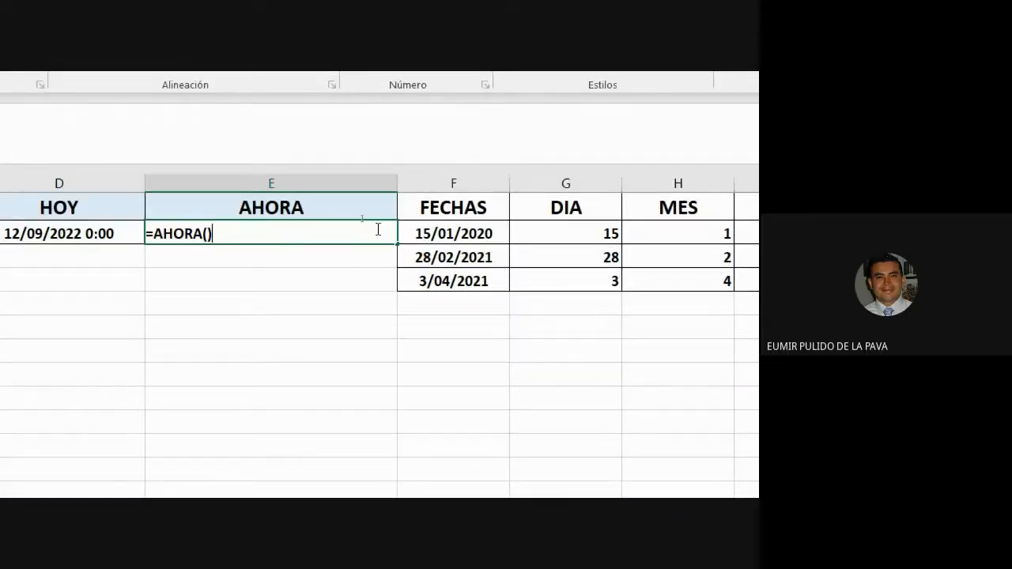
{"action": "key", "text": "Return"}
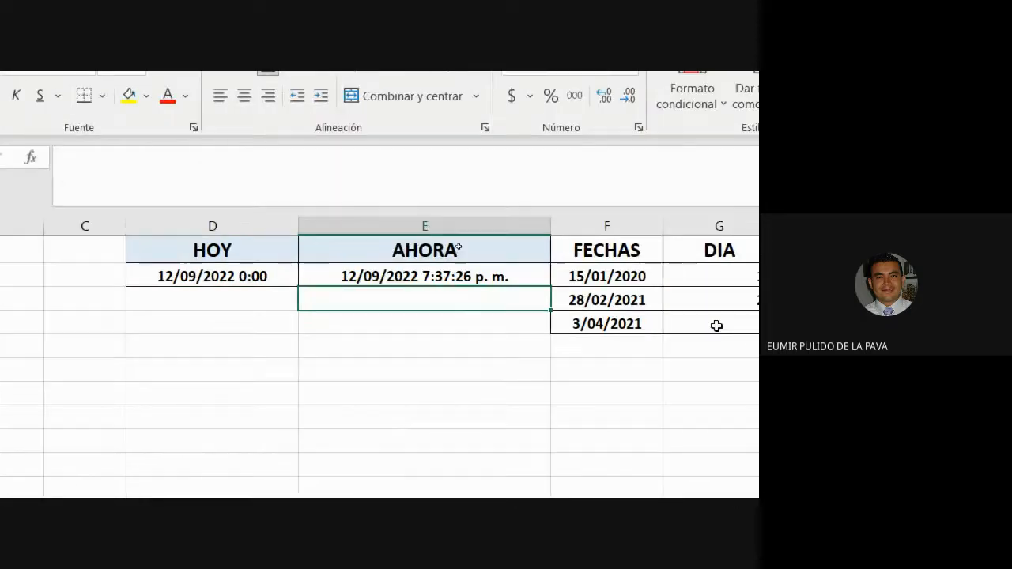
- Re-confirm the DIA formula in G4 and the MES formula in H3
{"action": "double_click", "coordinate": [571, 324]}
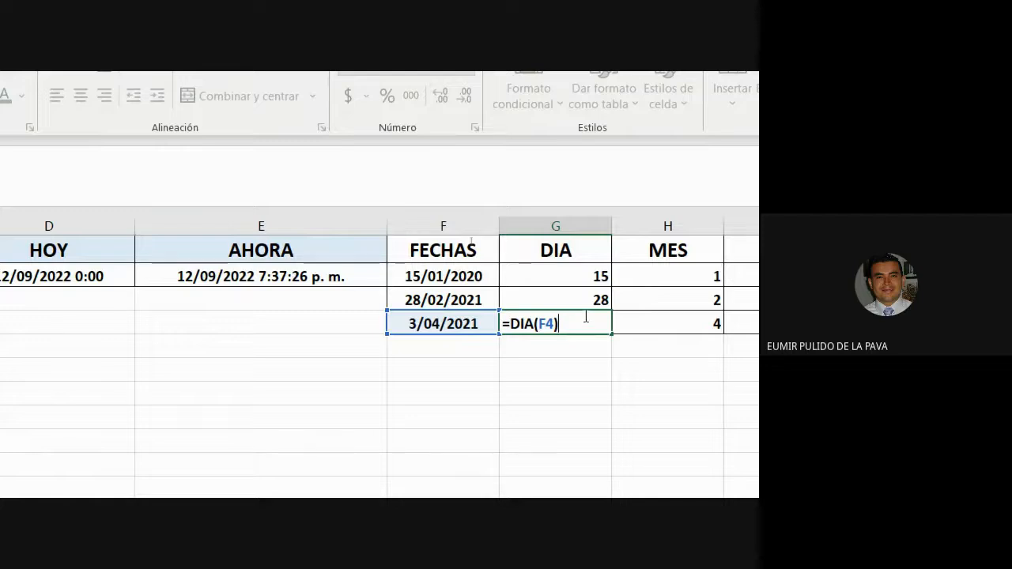
{"action": "key", "text": "Return"}
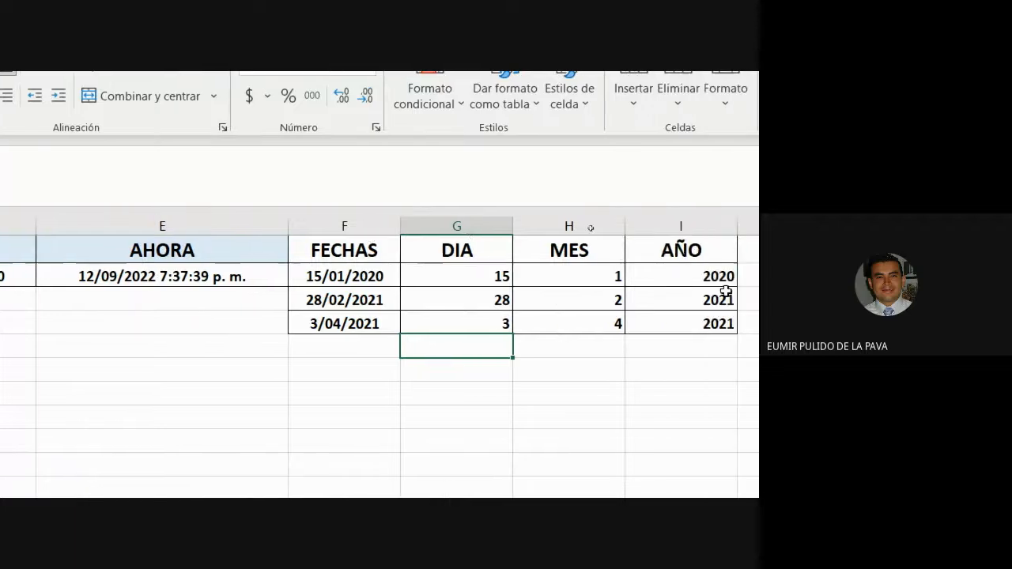
{"action": "double_click", "coordinate": [633, 300]}
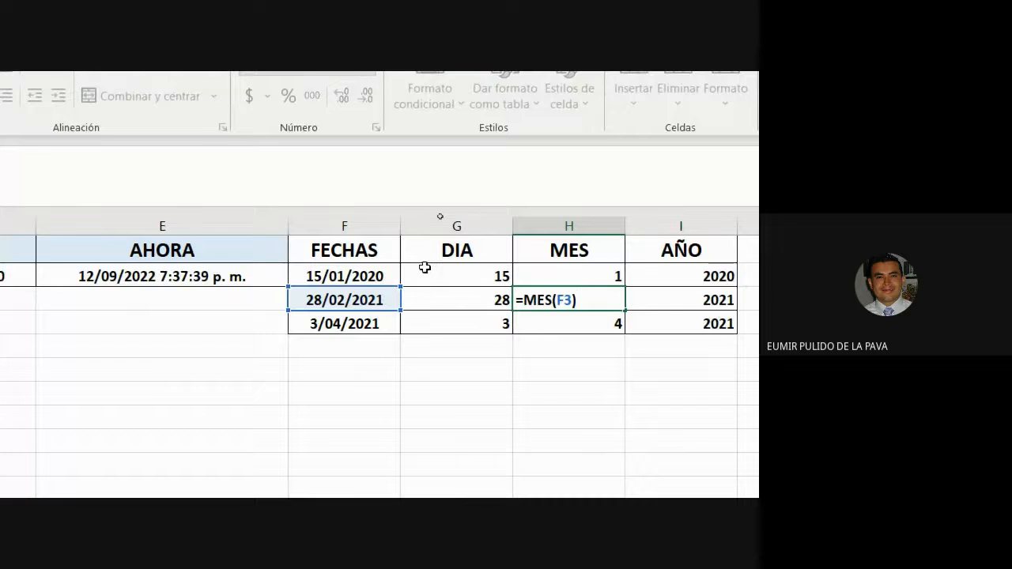
{"action": "key", "text": "Return"}
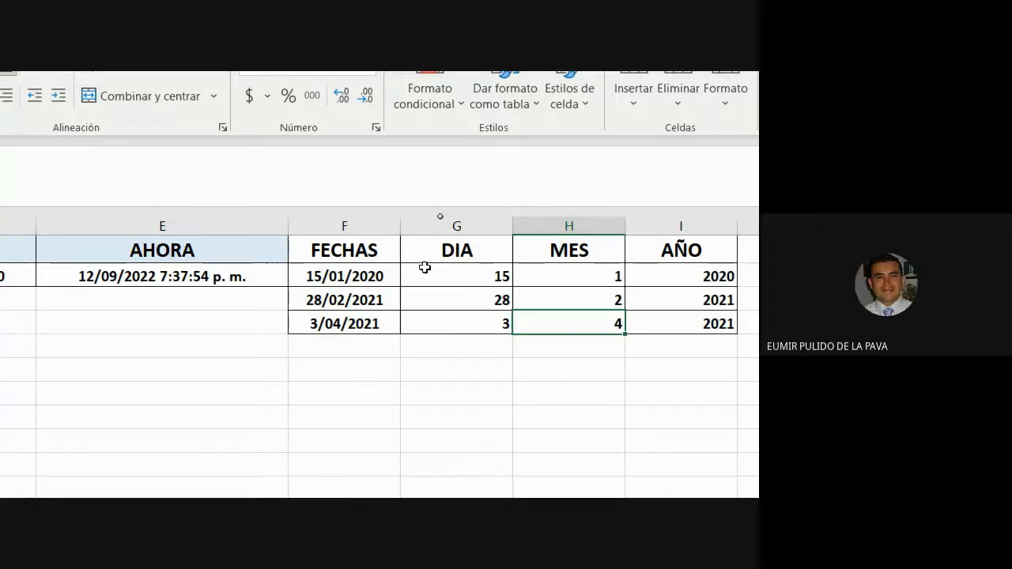
{"action": "scroll", "coordinate": [425, 268], "scroll_direction": "left", "scroll_amount": 3}
- Select D2:E3, reset magnification to 100%, and switch to the Google Meet call window
{"action": "left_click_drag", "start_coordinate": [467, 280], "coordinate": [206, 275]}
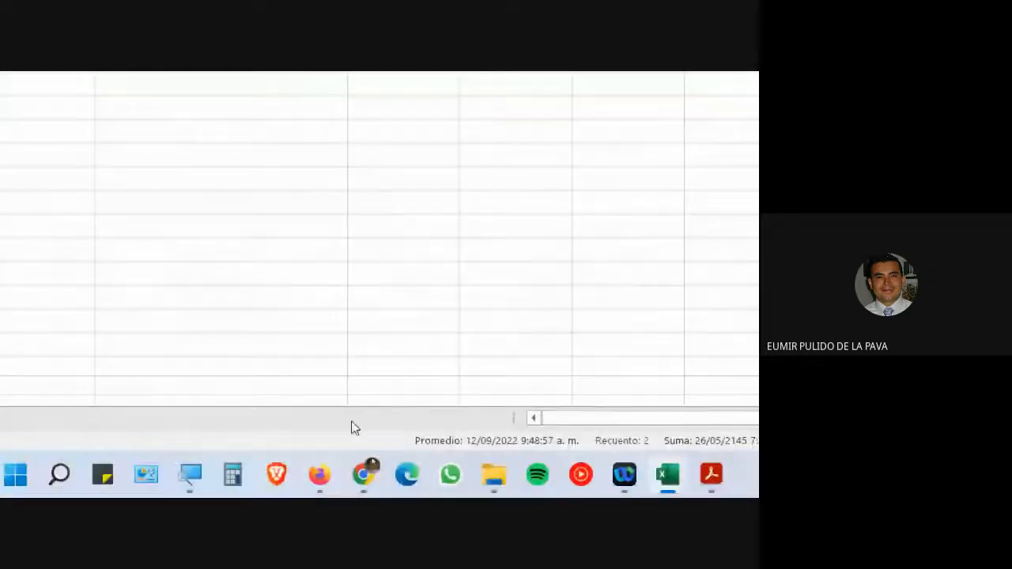
{"action": "left_click", "coordinate": [189, 476]}
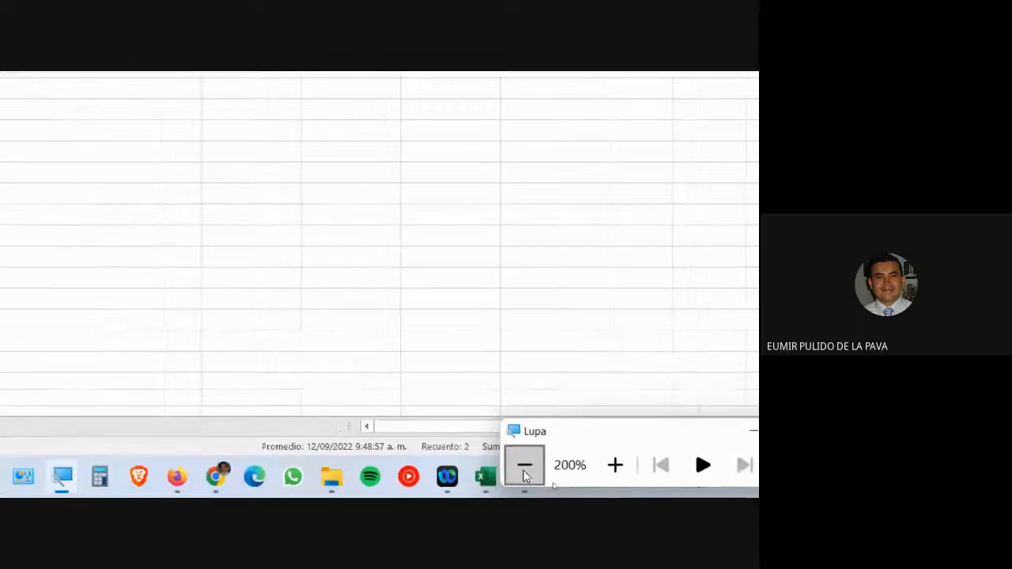
{"action": "left_click", "coordinate": [525, 461]}
{"action": "mouse_move", "coordinate": [381, 486]}
{"action": "left_click", "coordinate": [350, 454]}
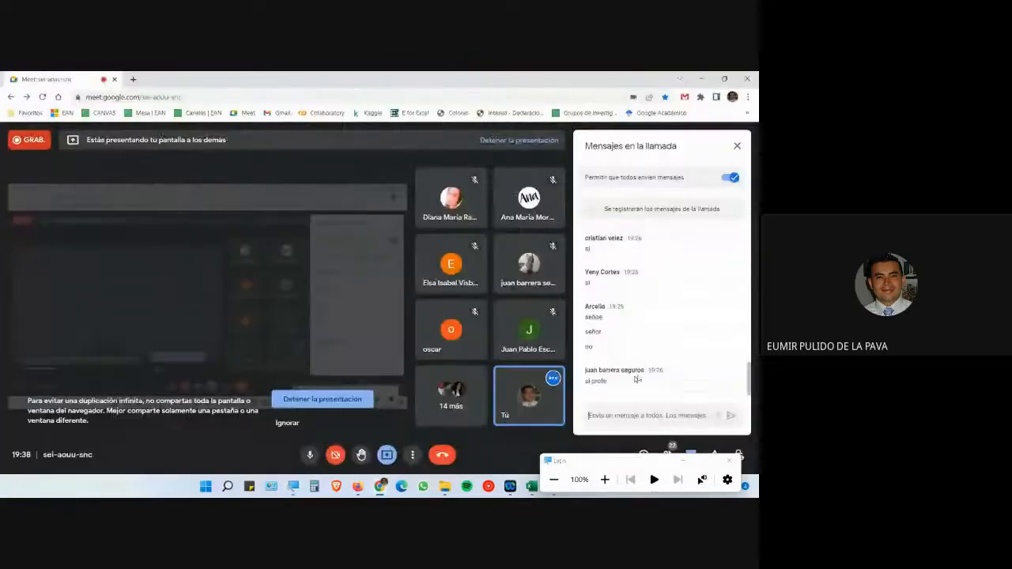
- Place the cursor in the Meet chat message box to write to everyone
{"action": "left_click", "coordinate": [657, 421]}
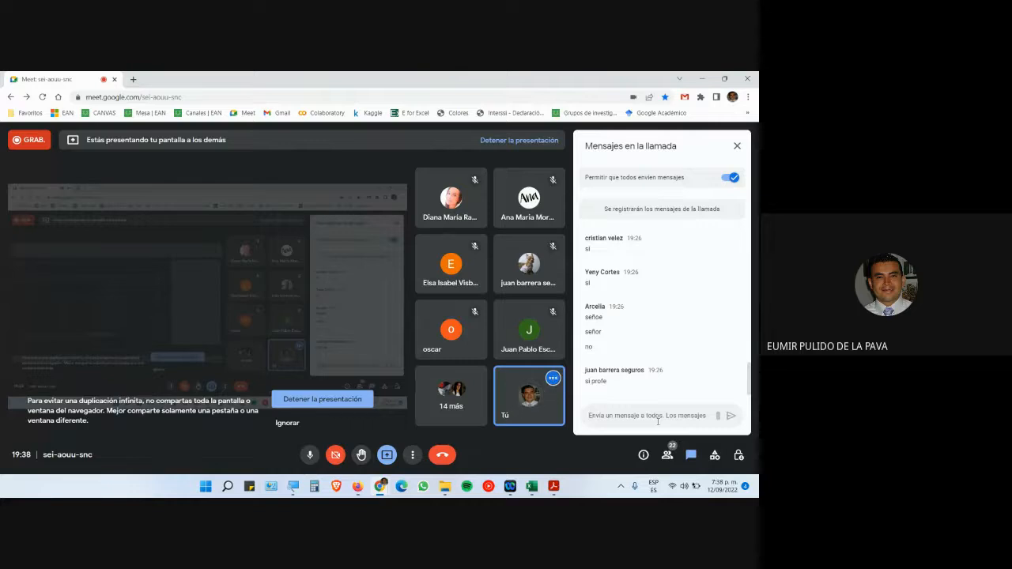
{"action": "left_click", "coordinate": [657, 422]}
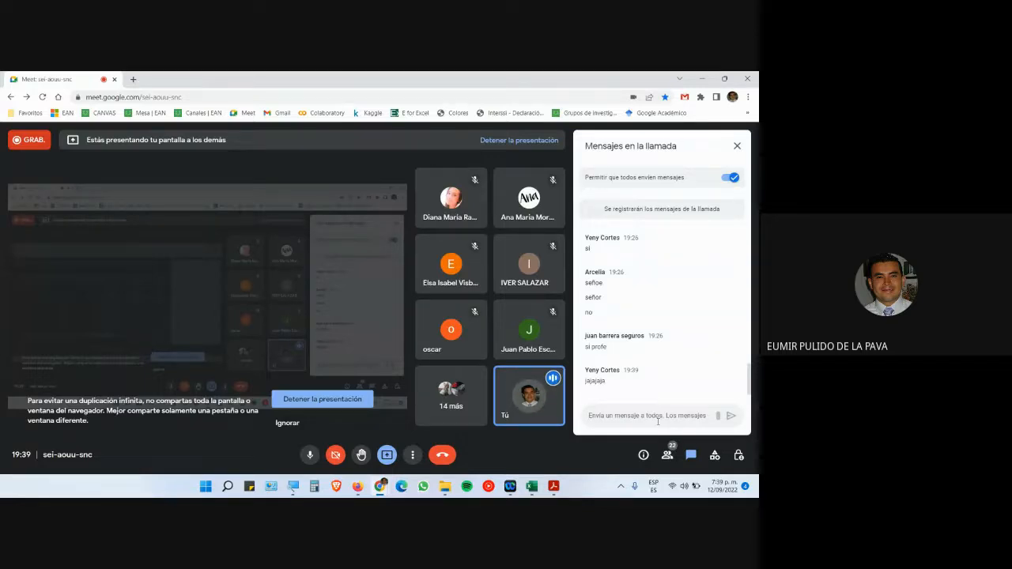
{"action": "left_click", "coordinate": [657, 422]}
- Close the screen magnifier and open a new browser tab beside the call
{"action": "key", "text": "super+plus"}
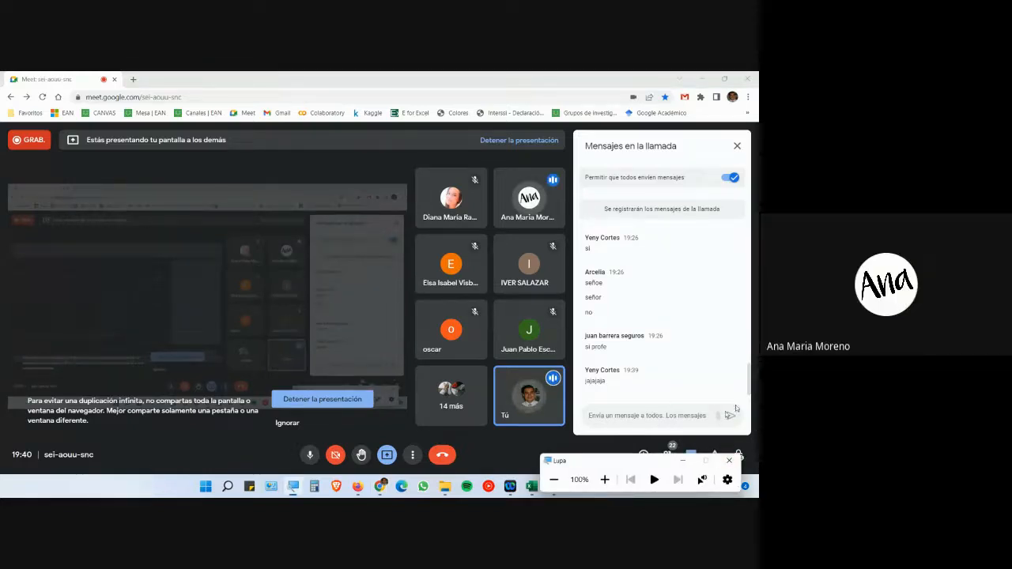
{"action": "key", "text": "super+Escape"}
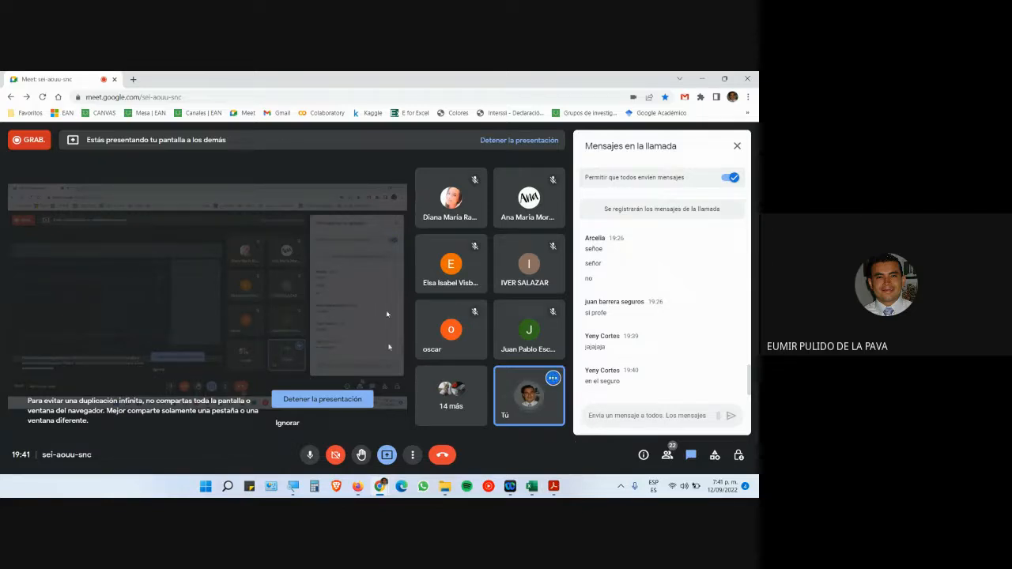
{"action": "left_click", "coordinate": [132, 79]}
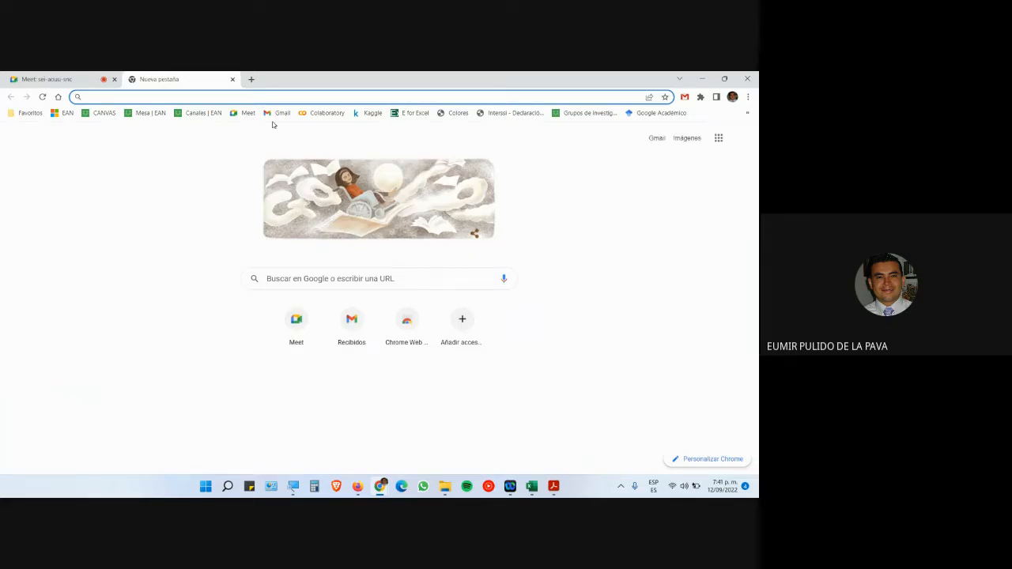
- Search the web for SIFECHA and open the Microsoft Support Función SIFECHA article
{"action": "type", "text": "SIFECHA"}
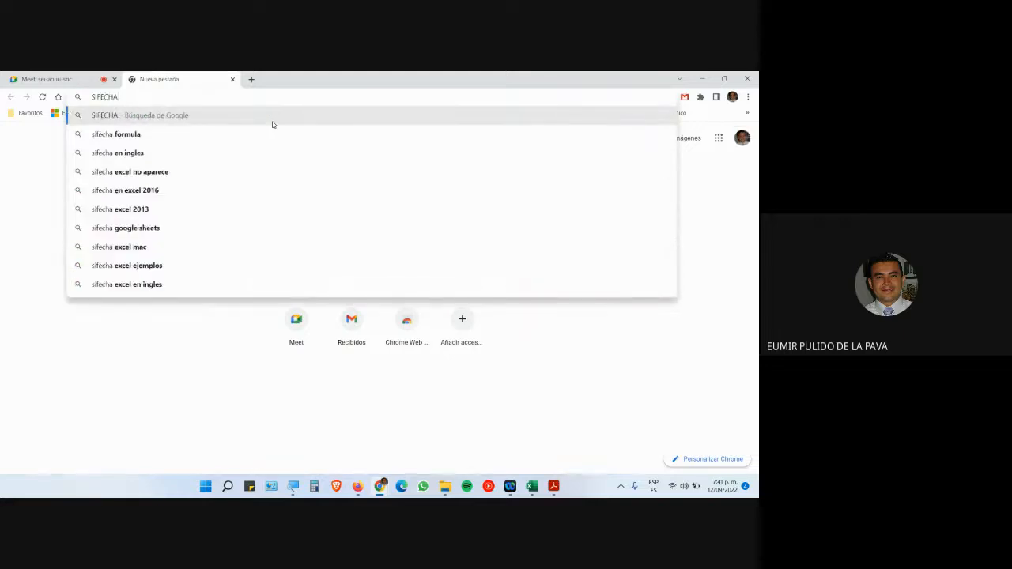
{"action": "key", "text": "Return"}
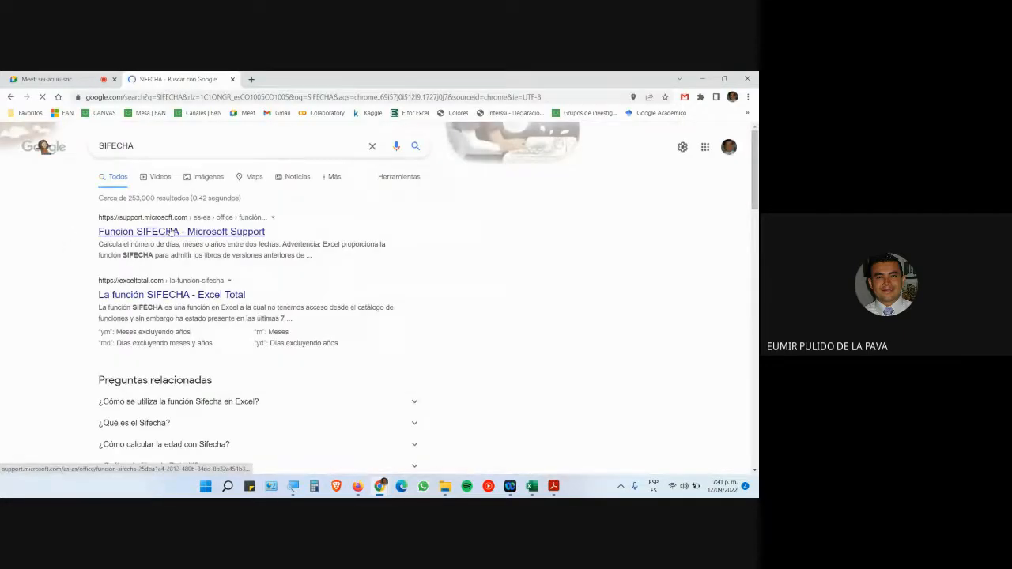
{"action": "left_click", "coordinate": [166, 230]}
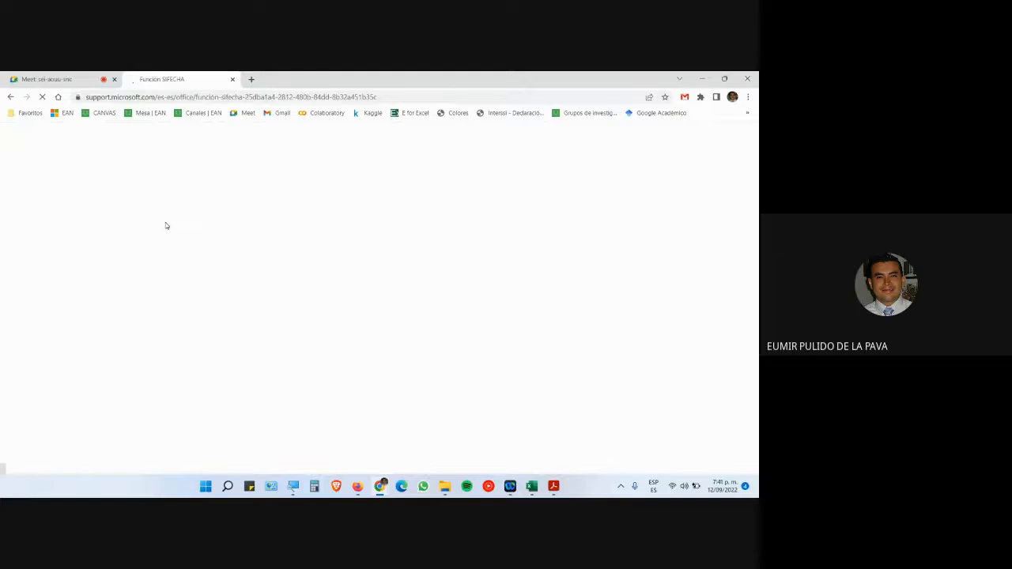
- Read the article magnified to 200%, then return to the Funciones de fecha y hora workbook
{"action": "left_click", "coordinate": [293, 485]}
{"action": "left_click", "coordinate": [604, 479]}
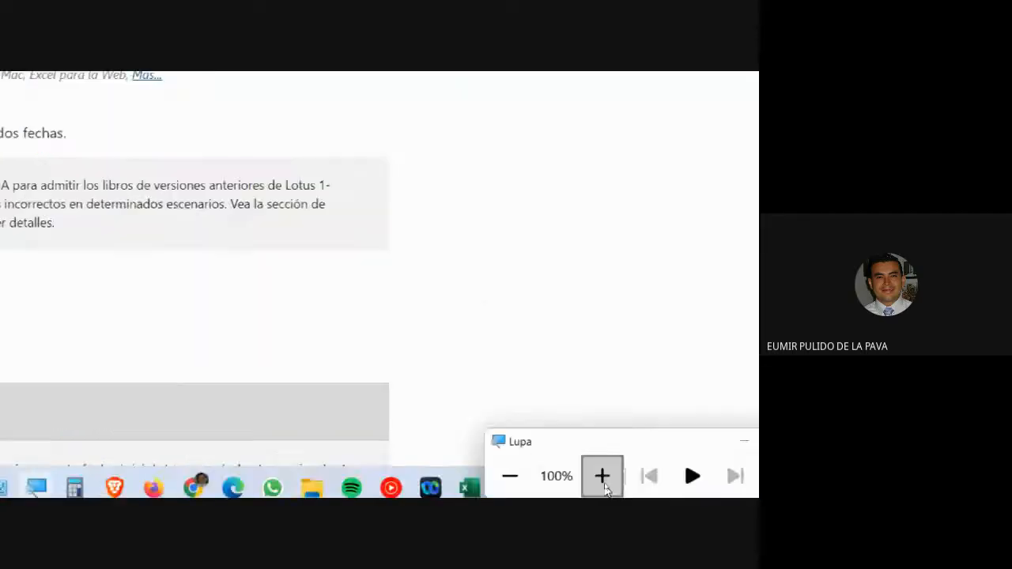
{"action": "left_click_drag", "start_coordinate": [214, 192], "coordinate": [377, 196]}
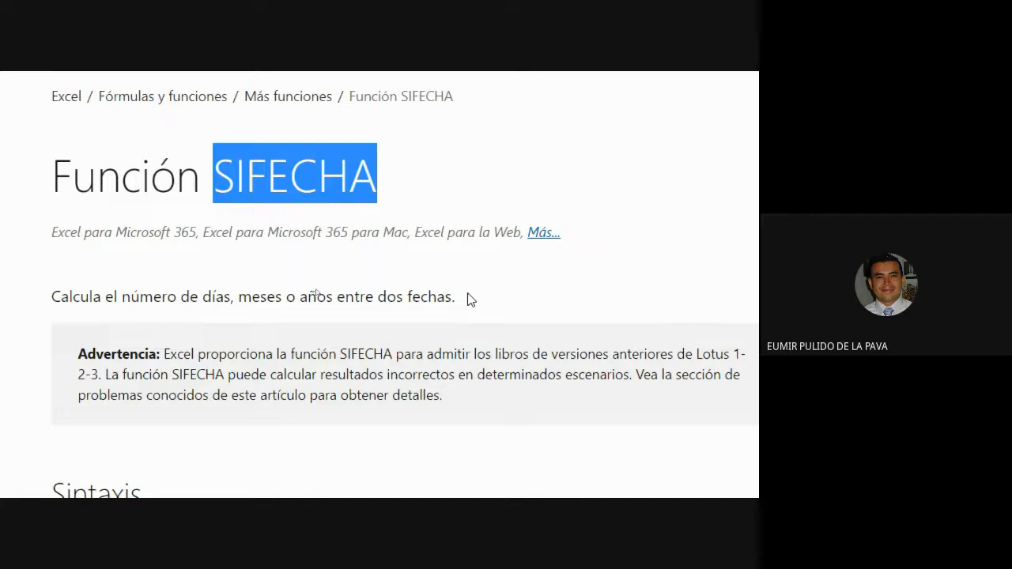
{"action": "scroll", "coordinate": [342, 457], "scroll_direction": "down", "scroll_amount": 1}
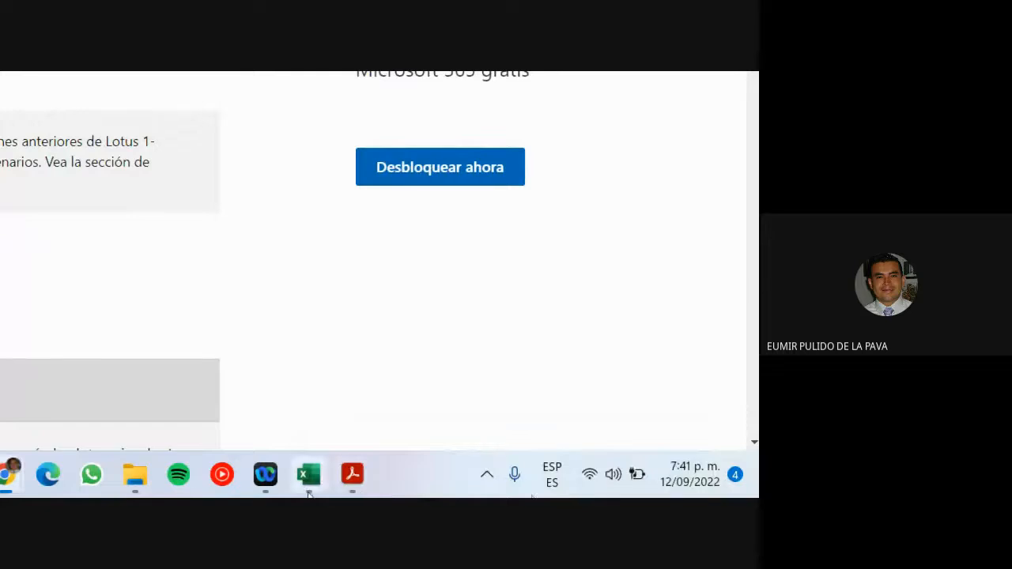
{"action": "mouse_move", "coordinate": [308, 475]}
{"action": "left_click", "coordinate": [431, 409]}
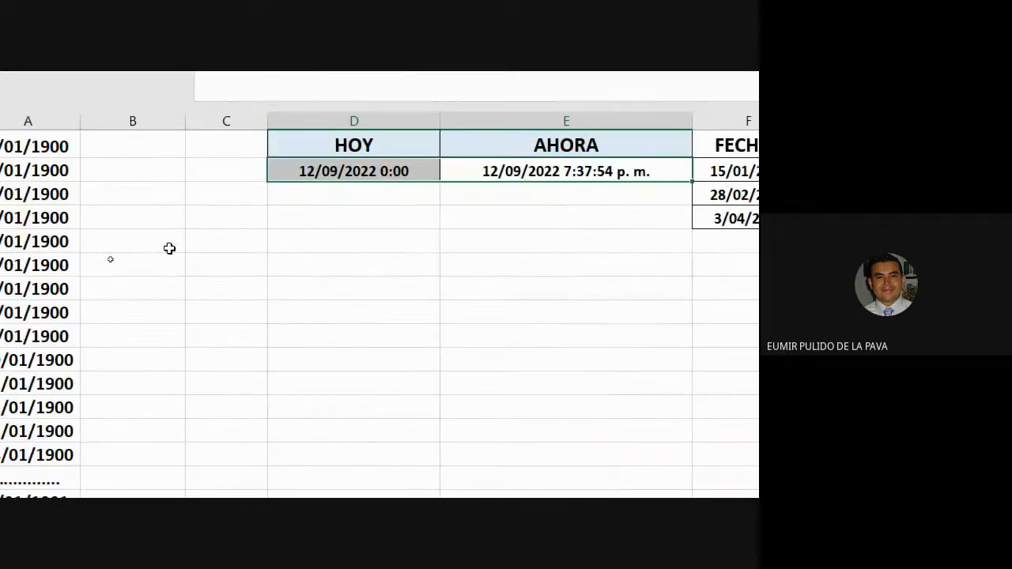
{"action": "left_click", "coordinate": [289, 286]}
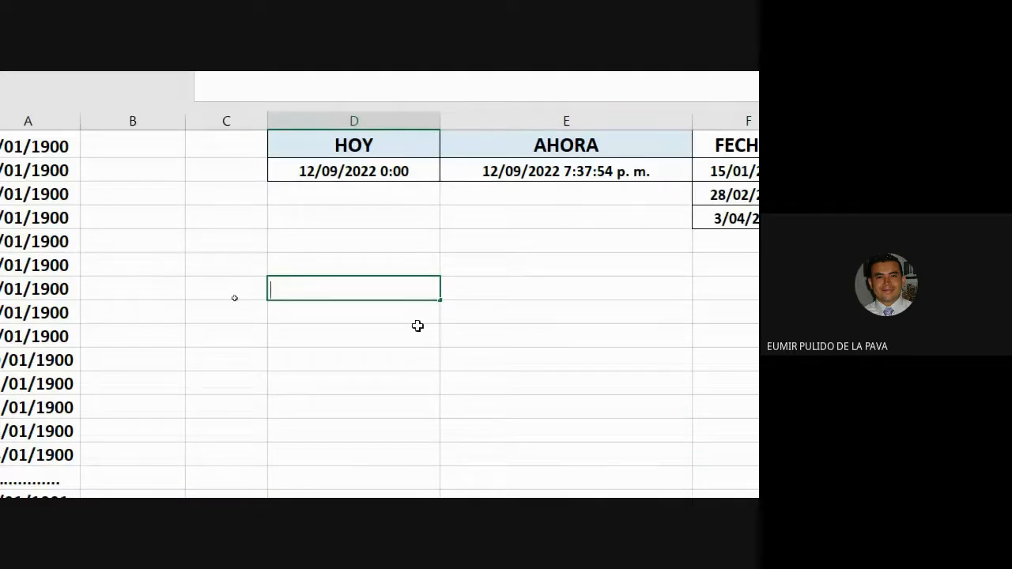
{"action": "type", "text": "=SI"}
{"action": "key", "text": "BackSpace"}
{"action": "type", "text": "FECHA"}
{"action": "key", "text": "BackSpace"}
{"action": "key", "text": "BackSpace"}
{"action": "key", "text": "BackSpace"}
{"action": "key", "text": "BackSpace"}
{"action": "key", "text": "BackSpace"}
{"action": "key", "text": "Down"}
{"action": "key", "text": "Down"}
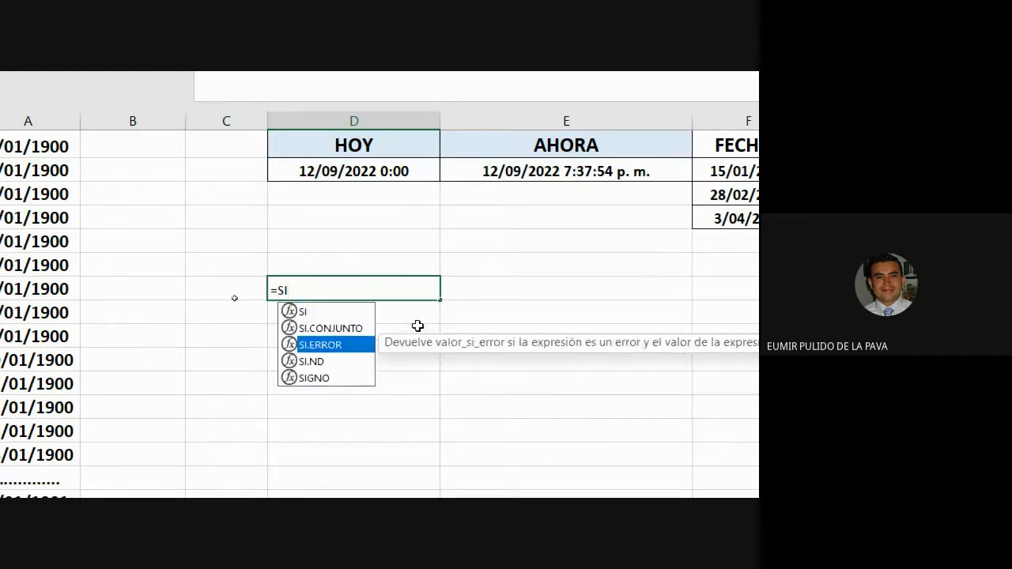
{"action": "key", "text": "Down"}
{"action": "key", "text": "Up"}
{"action": "key", "text": "Up"}
{"action": "key", "text": "Down"}
{"action": "key", "text": "Down"}
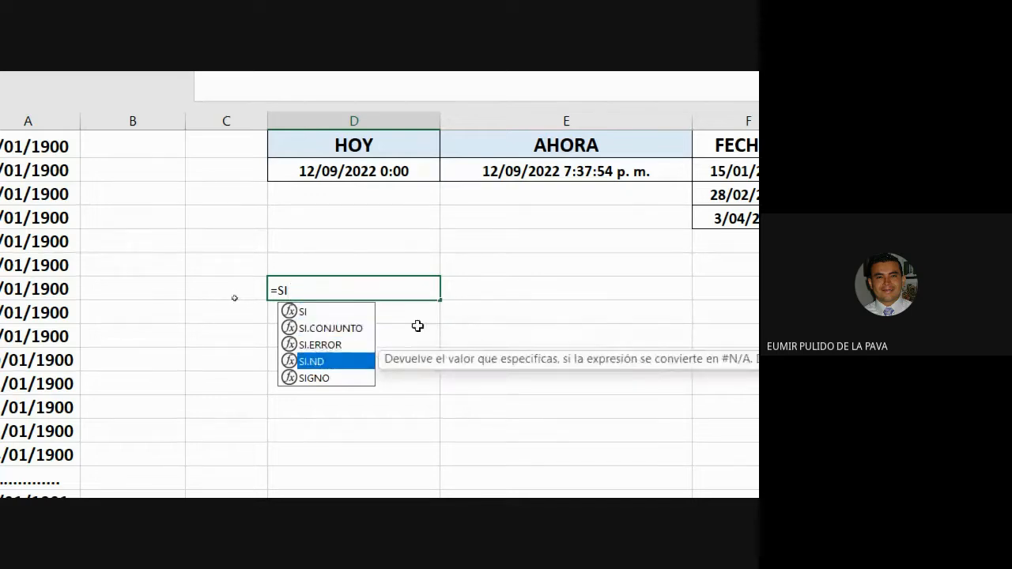
{"action": "key", "text": "Down"}
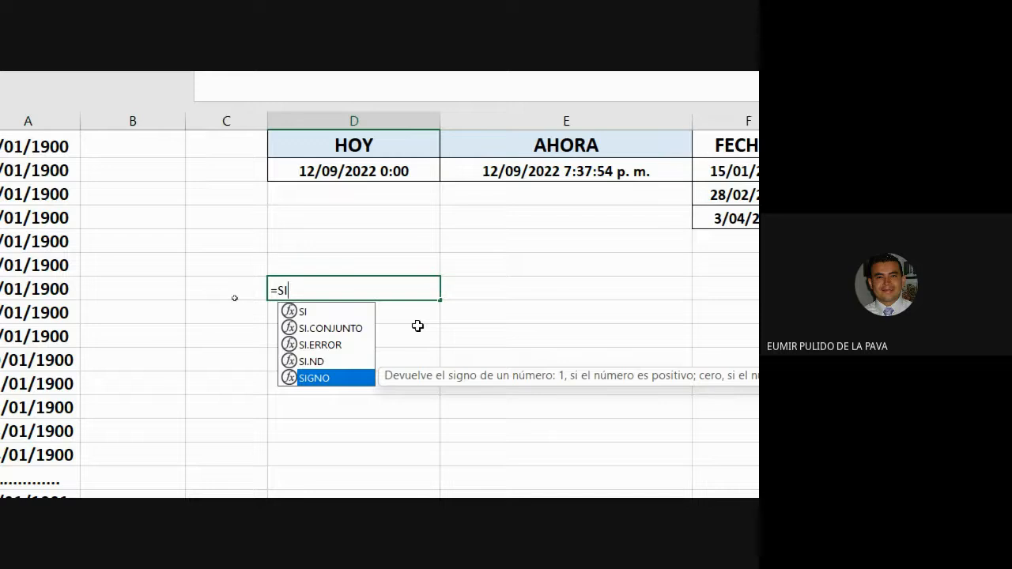
{"action": "type", "text": "FECHA"}
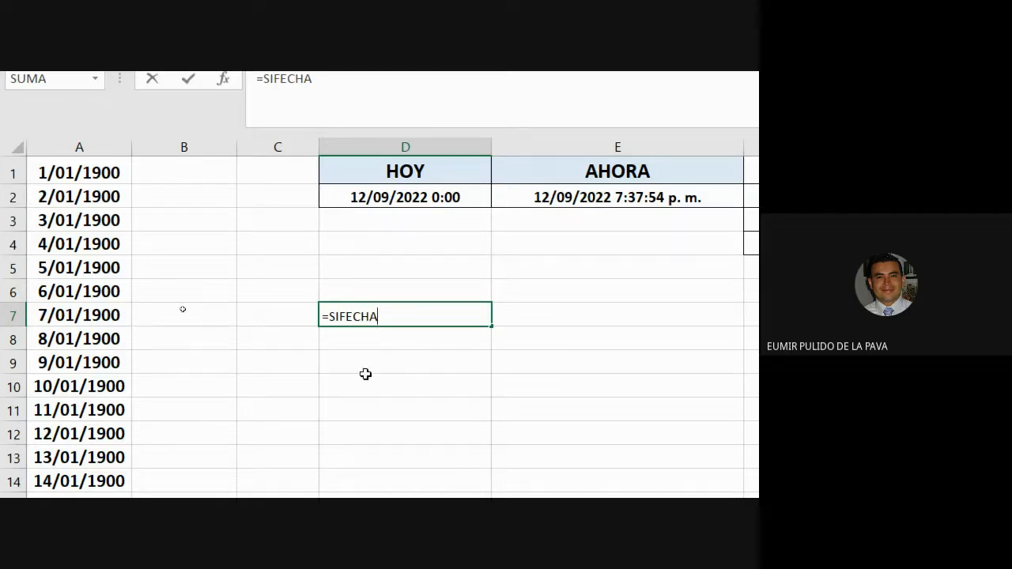
{"action": "left_click_drag", "start_coordinate": [388, 314], "coordinate": [302, 328]}
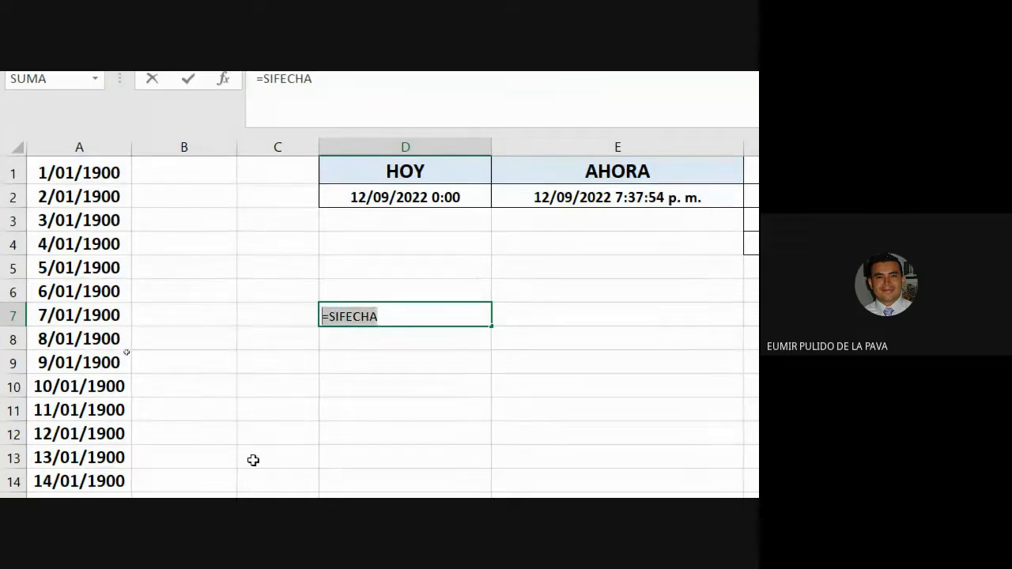
{"action": "key", "text": "Escape"}
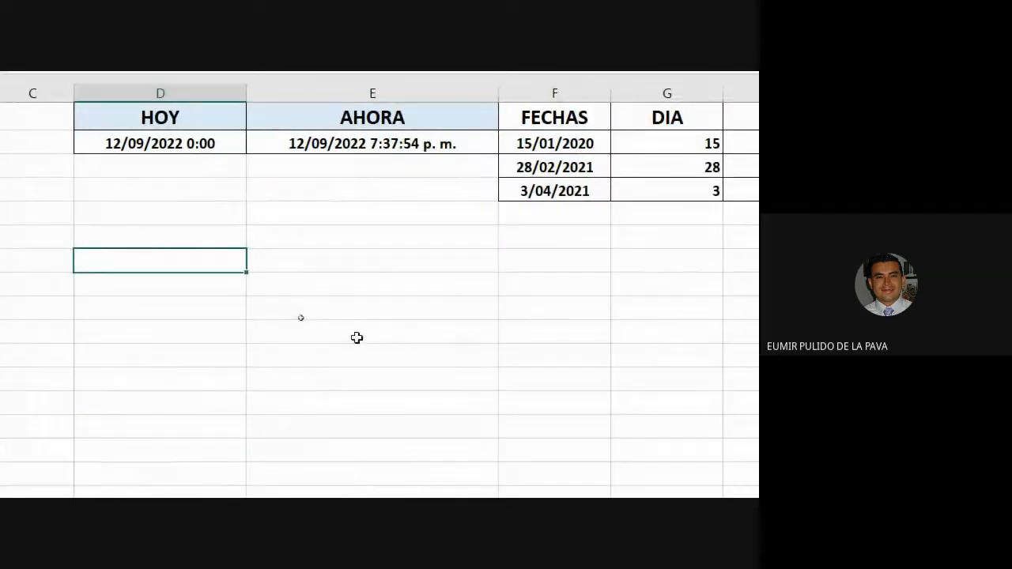
- Enter birth dates 4/06/1980, 12/09/1978, 13/09/2000 and 12/12/1990 down column D, fixing the 2022 typo
{"action": "type", "text": "4/06/198"}
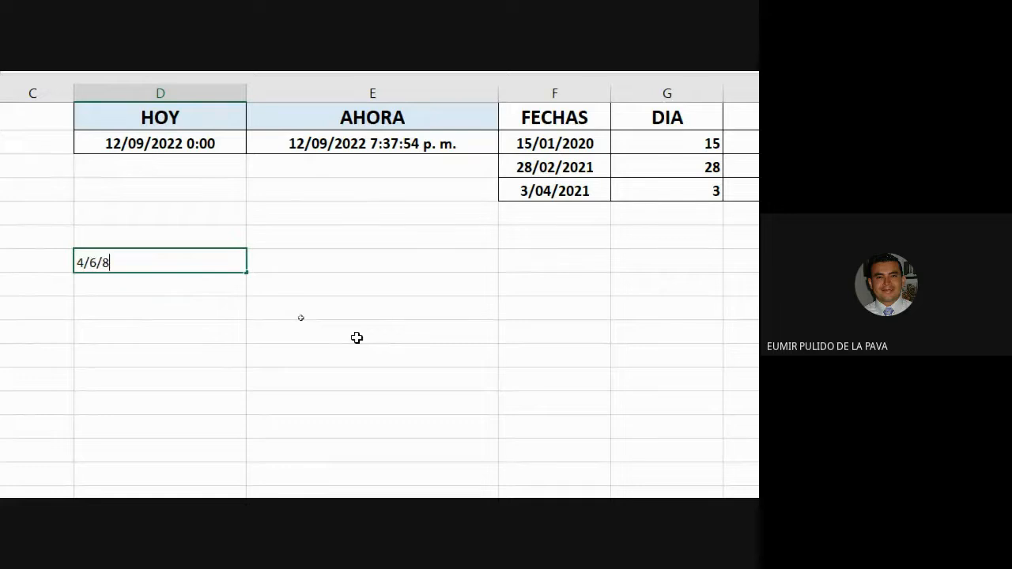
{"action": "type", "text": "0"}
{"action": "key", "text": "Return"}
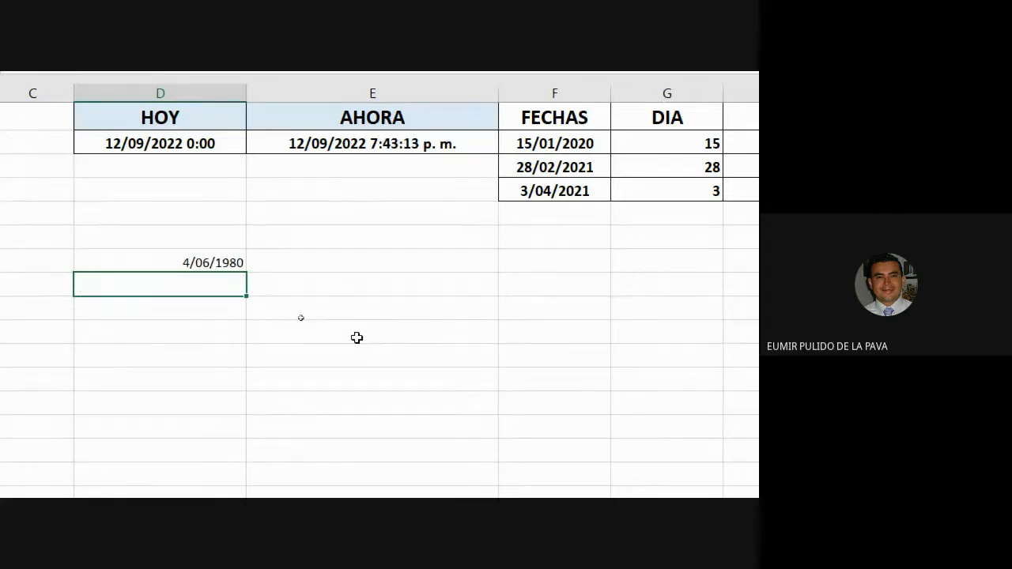
{"action": "type", "text": "12/09/19"}
{"action": "type", "text": "78"}
{"action": "key", "text": "Return"}
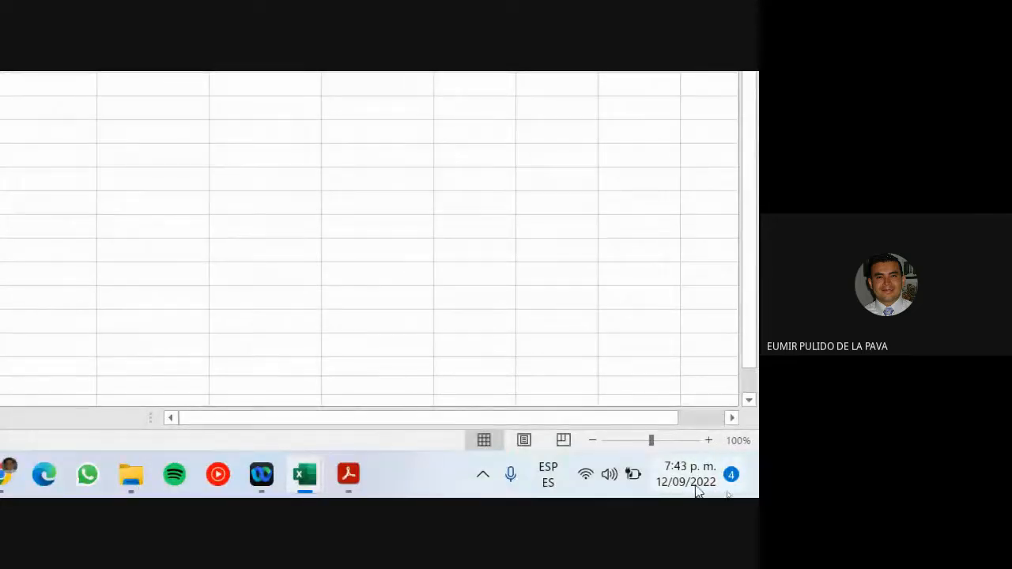
{"action": "mouse_move", "coordinate": [685, 491]}
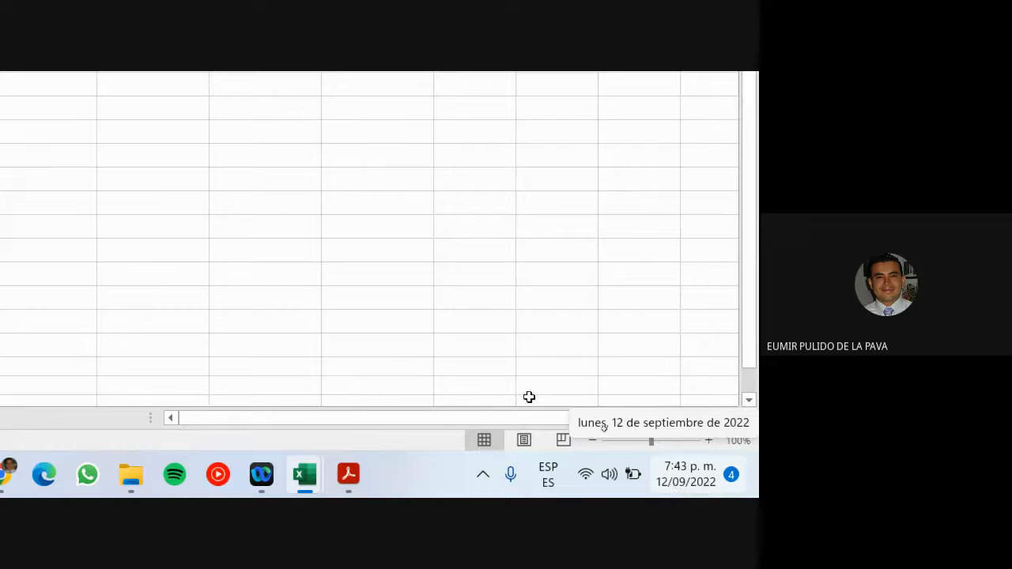
{"action": "type", "text": "13"}
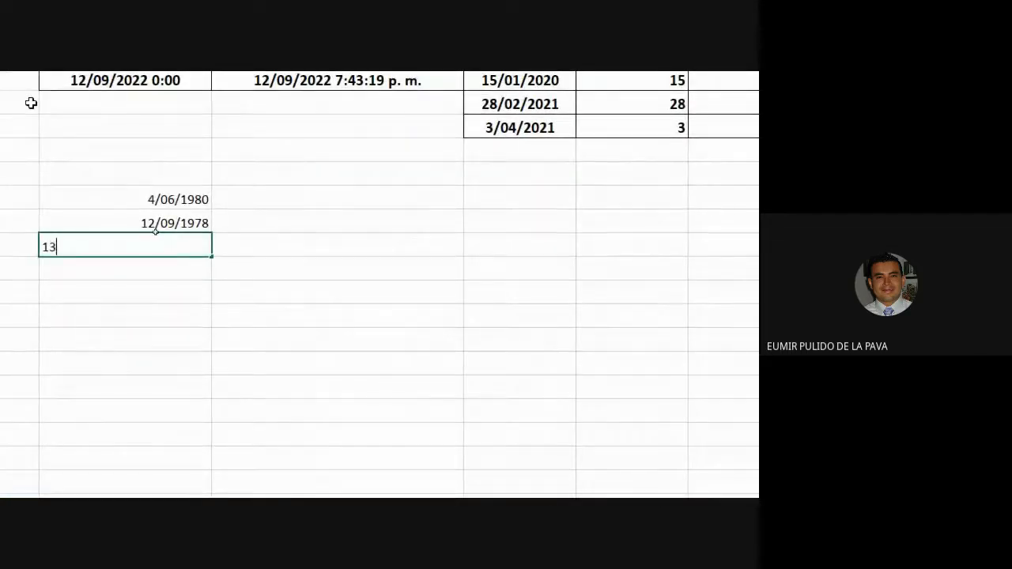
{"action": "type", "text": "/09/202"}
{"action": "key", "text": "Return"}
{"action": "key", "text": "Up"}
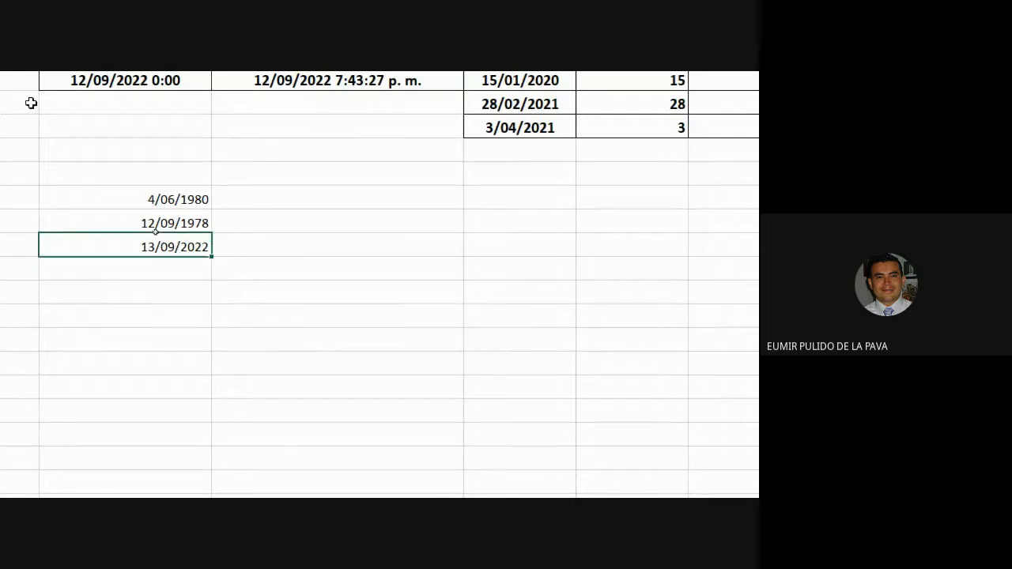
{"action": "key", "text": "F2"}
{"action": "key", "text": "BackSpace"}
{"action": "key", "text": "BackSpace"}
{"action": "key", "text": "BackSpace"}
{"action": "key", "text": "BackSpace"}
{"action": "type", "text": "200"}
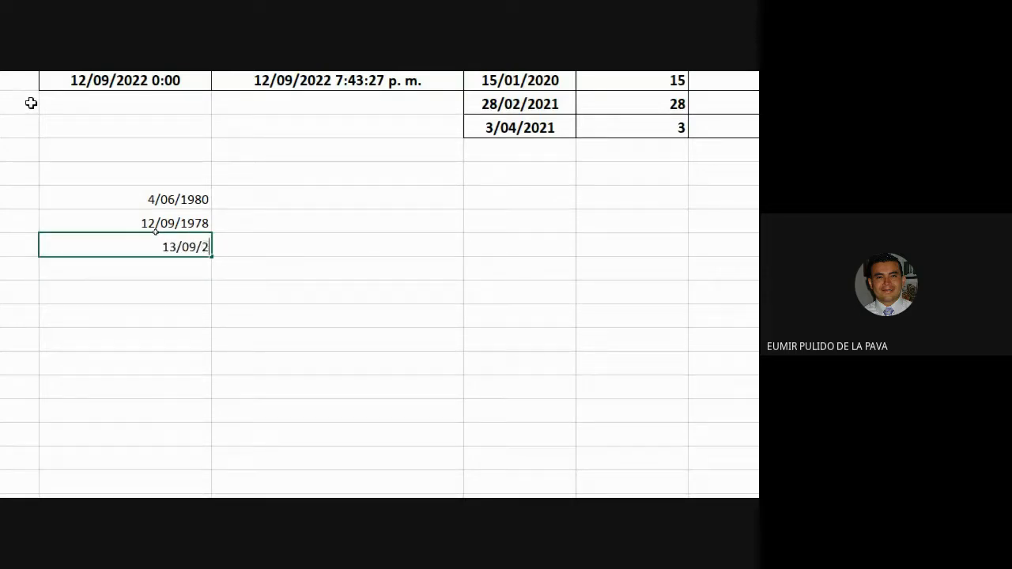
{"action": "type", "text": "00"}
{"action": "key", "text": "Return"}
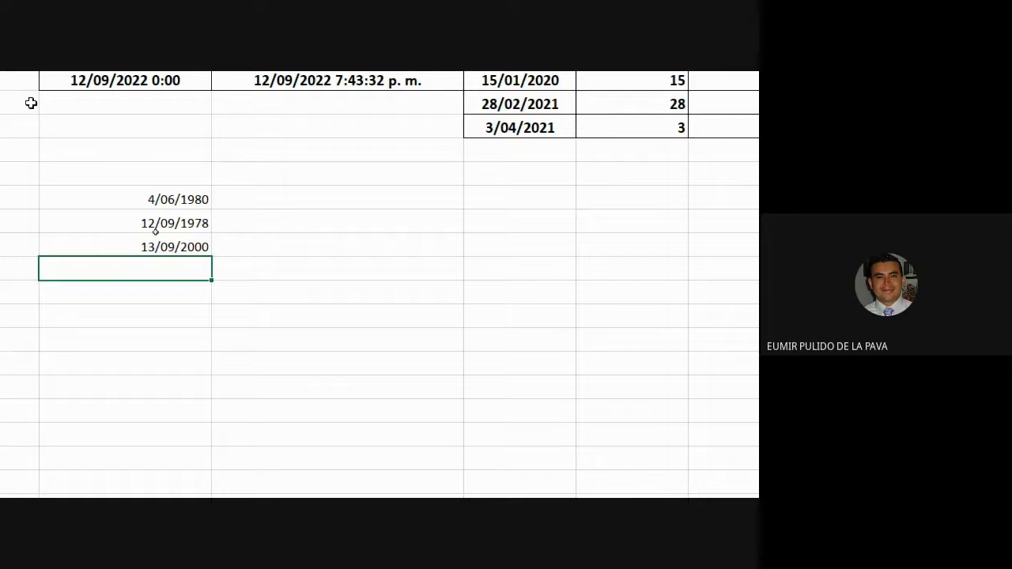
{"action": "type", "text": "12/12/1990"}
{"action": "key", "text": "Return"}
- Add the header 'fecha nacimiento' above the dates and 'edad' in the next column
{"action": "key", "text": "Up"}
{"action": "key", "text": "Up"}
{"action": "key", "text": "Up"}
{"action": "key", "text": "Up"}
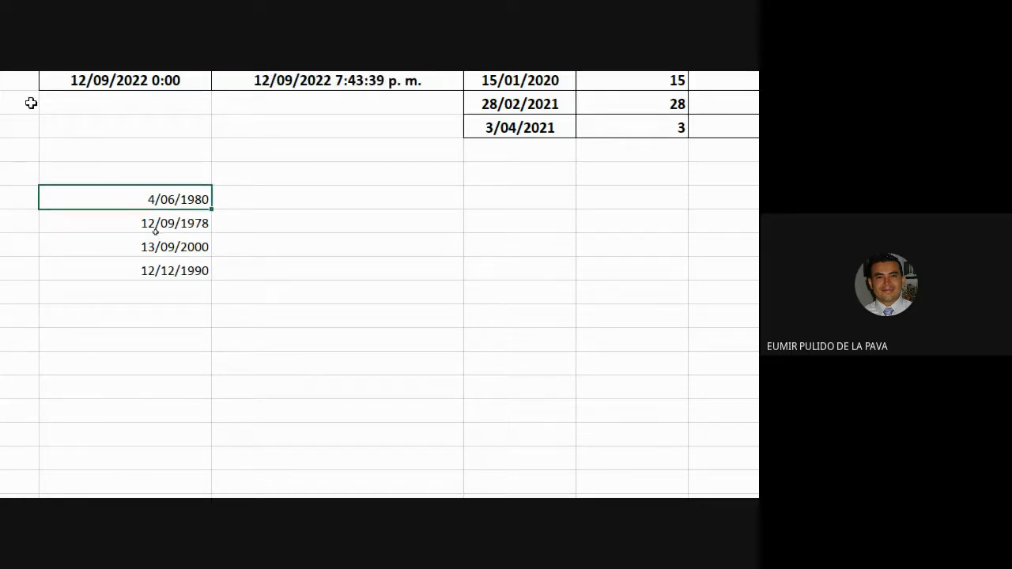
{"action": "key", "text": "Up"}
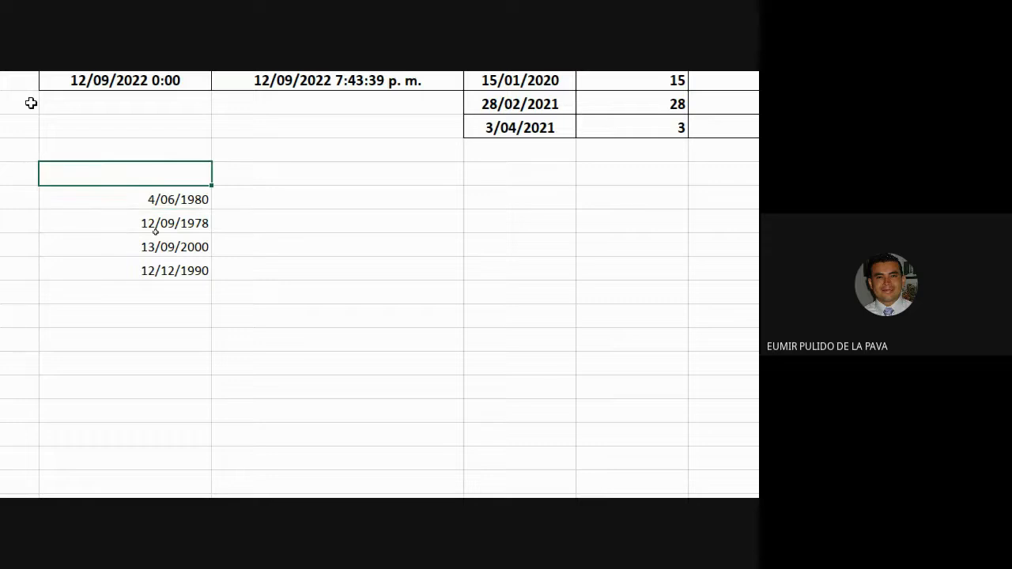
{"action": "type", "text": "fecha nacimiento"}
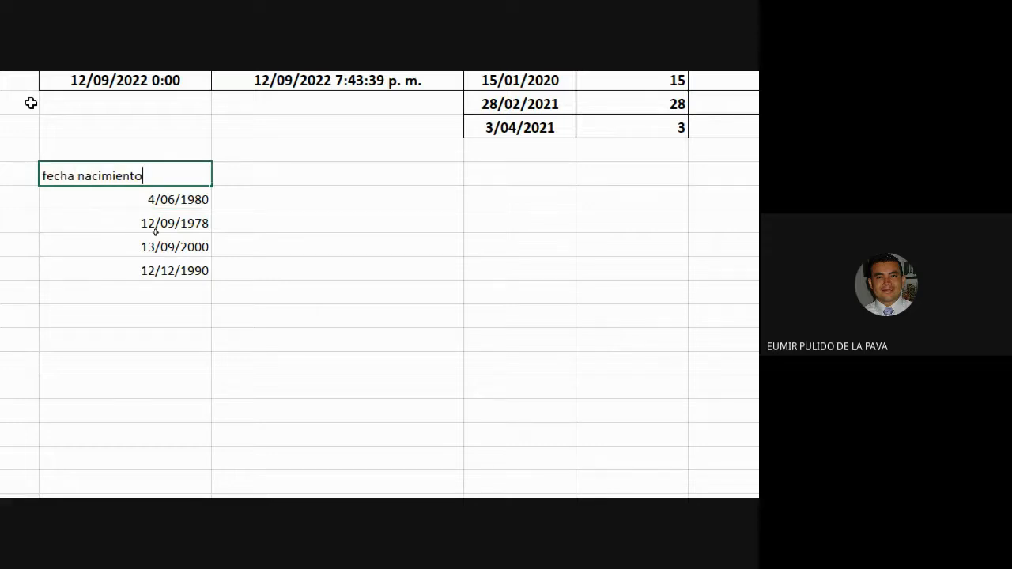
{"action": "key", "text": "Return"}
{"action": "key", "text": "Up"}
{"action": "key", "text": "Right"}
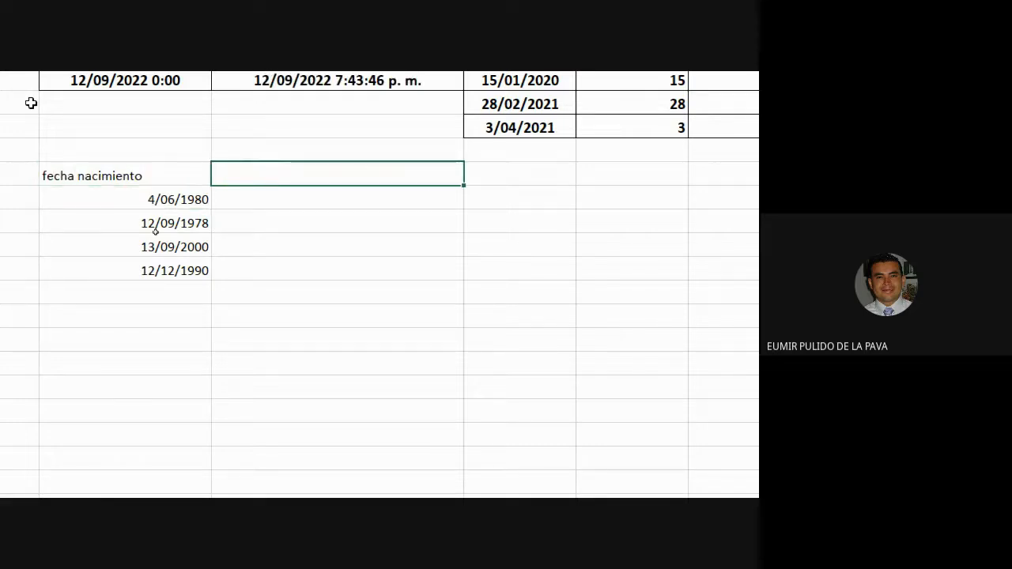
{"action": "type", "text": "edad"}
{"action": "key", "text": "Return"}
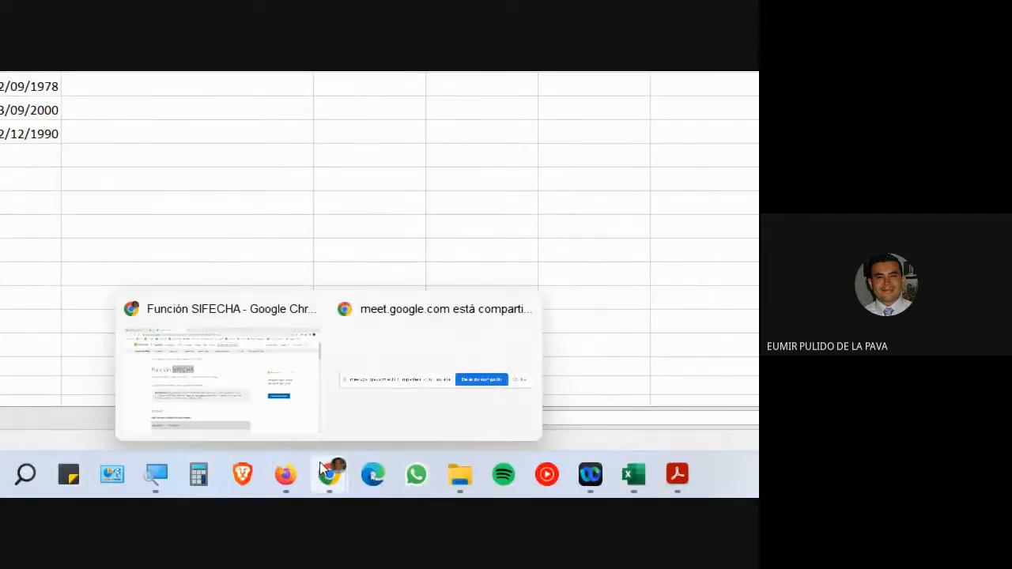
- On the SIFECHA help page, highlight the fecha_inicial, fecha_final and Unidad argument names
{"action": "left_click", "coordinate": [282, 384]}
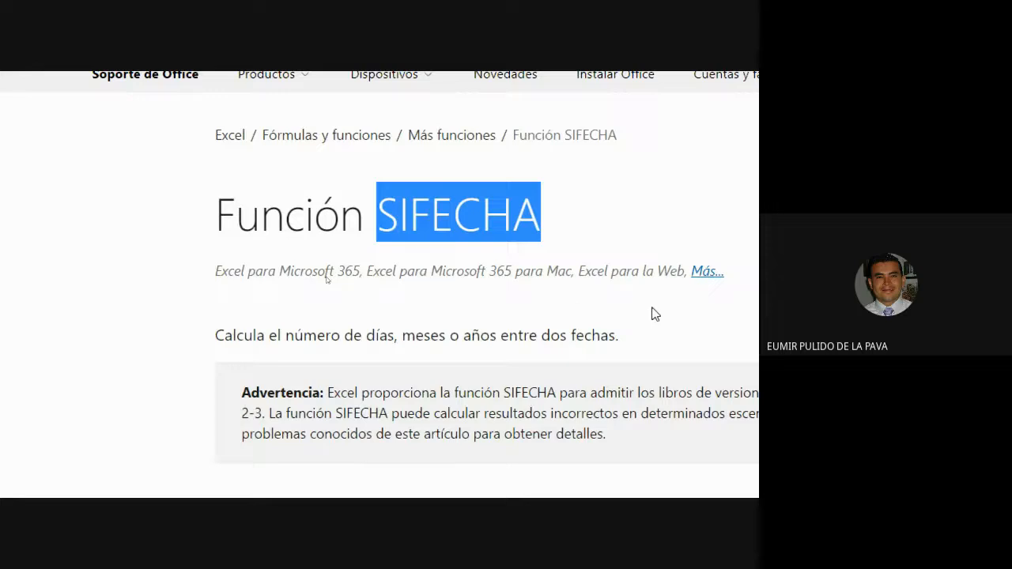
{"action": "scroll", "coordinate": [542, 320], "scroll_direction": "down", "scroll_amount": 4}
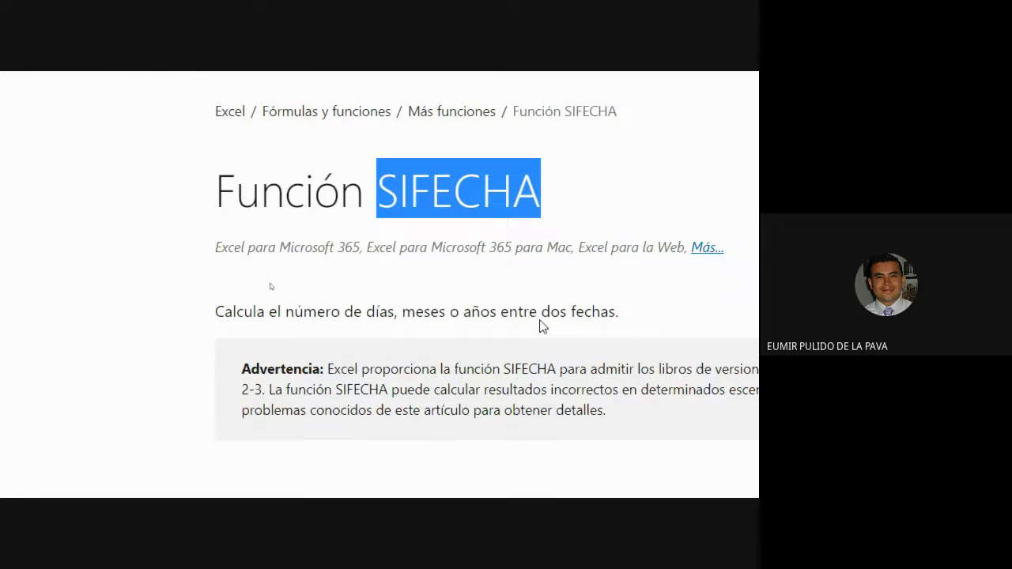
{"action": "scroll", "coordinate": [539, 320], "scroll_direction": "up", "scroll_amount": 4}
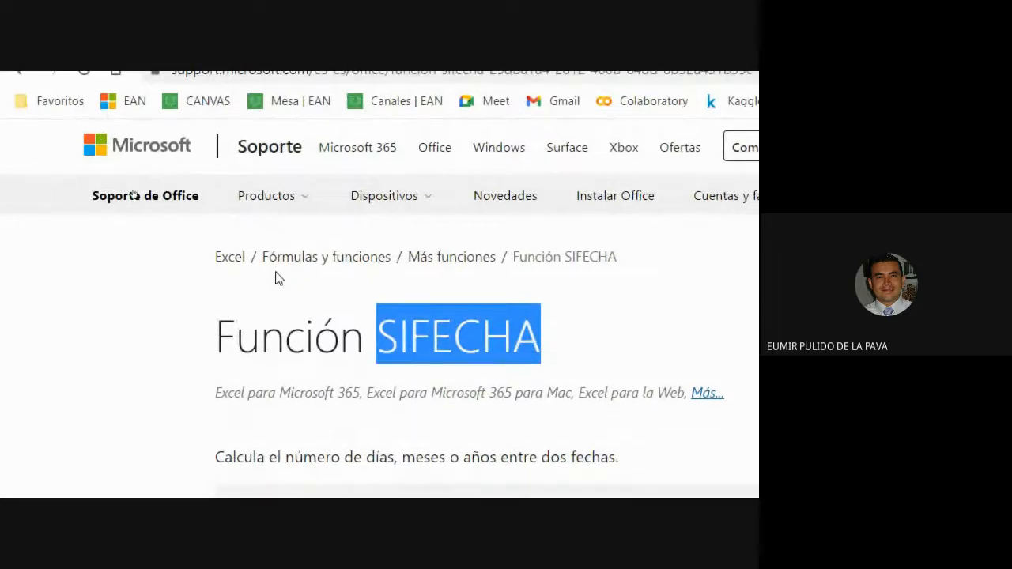
{"action": "scroll", "coordinate": [570, 476], "scroll_direction": "down", "scroll_amount": 7}
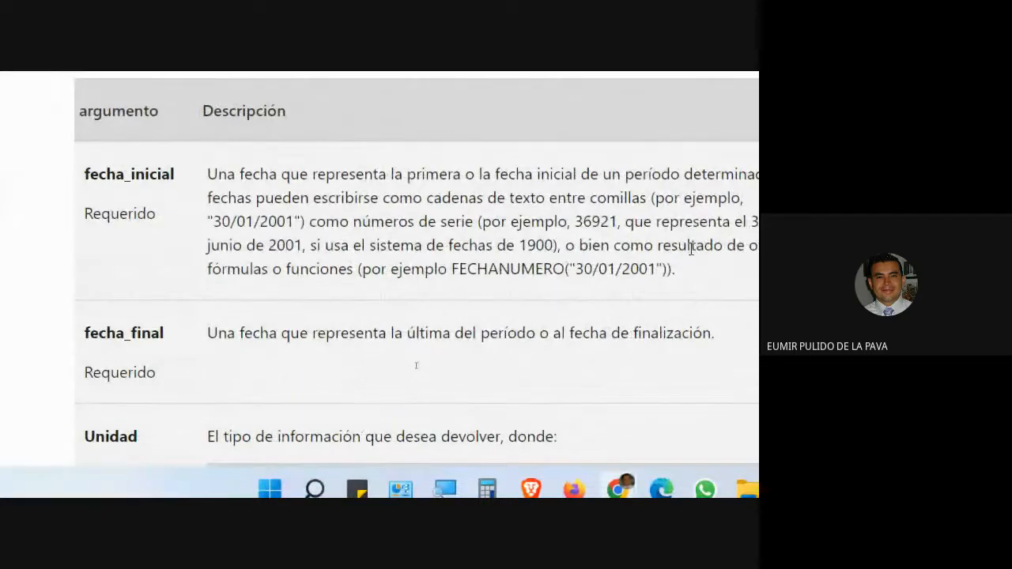
{"action": "double_click", "coordinate": [141, 180]}
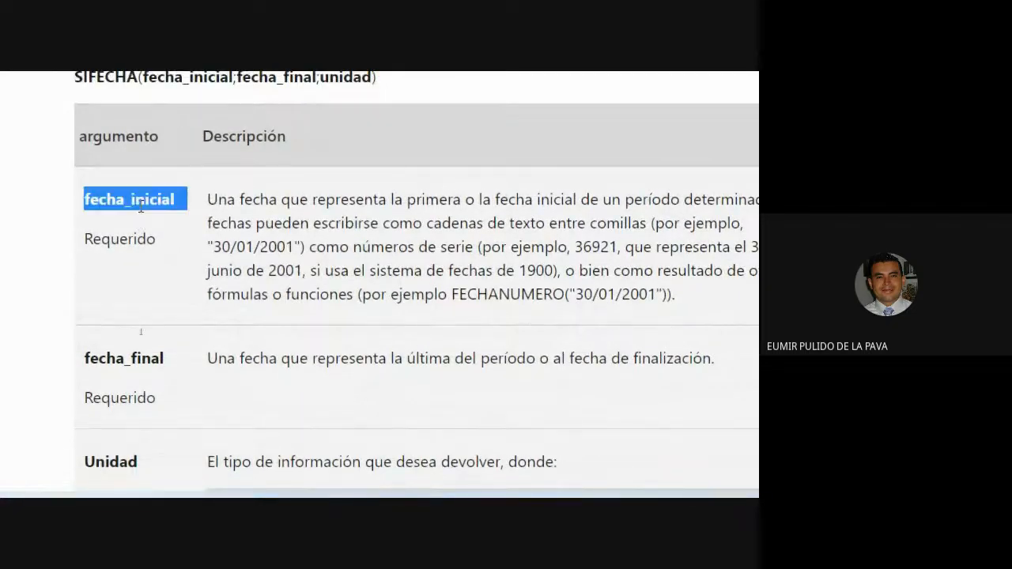
{"action": "double_click", "coordinate": [117, 358]}
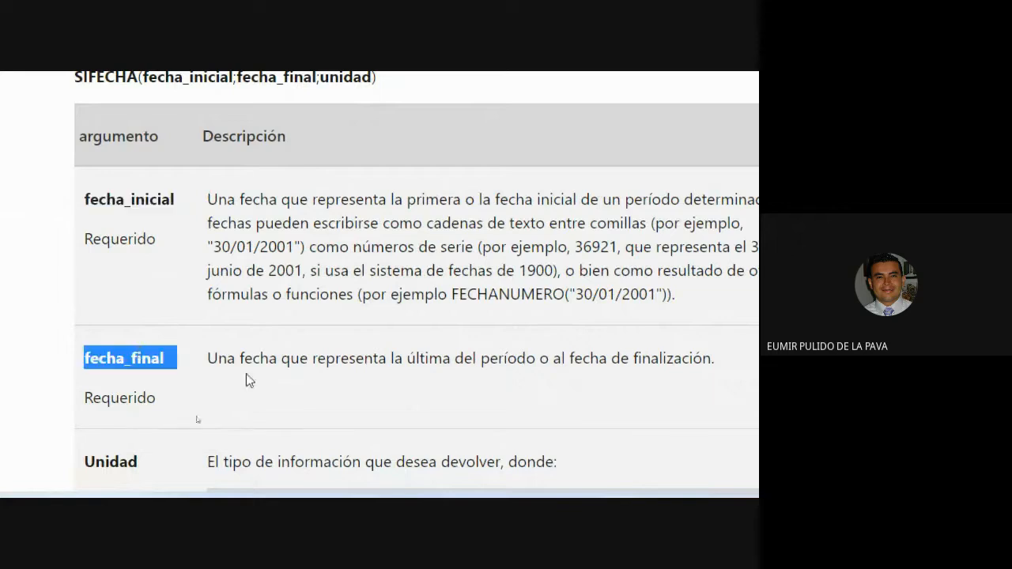
{"action": "scroll", "coordinate": [159, 366], "scroll_direction": "down", "scroll_amount": 3}
{"action": "double_click", "coordinate": [111, 264]}
- Scroll to the units table, then point out fecha_inicial, fecha_final and Unidad again
{"action": "scroll", "coordinate": [435, 402], "scroll_direction": "down", "scroll_amount": 3}
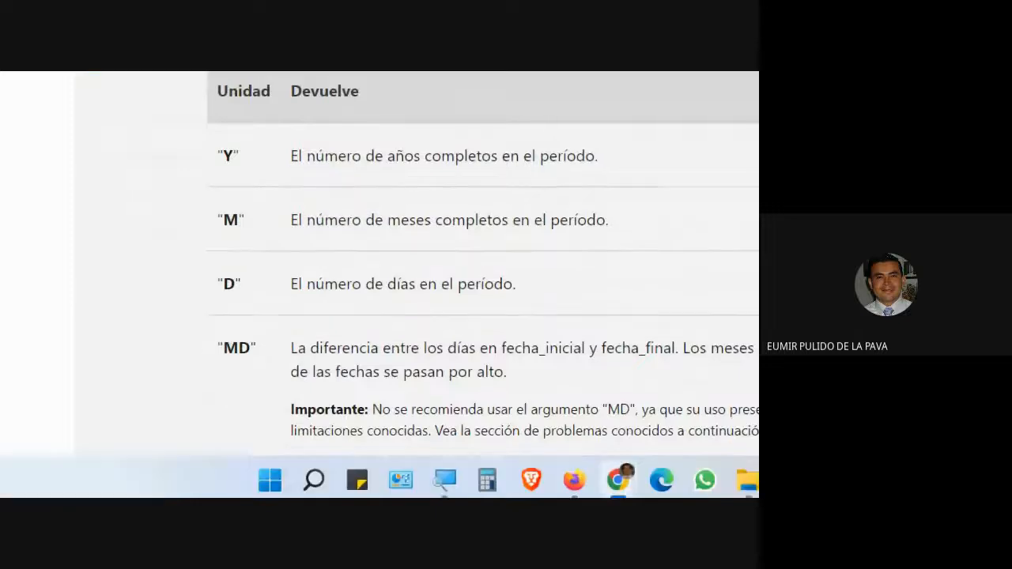
{"action": "scroll", "coordinate": [272, 389], "scroll_direction": "down", "scroll_amount": 1}
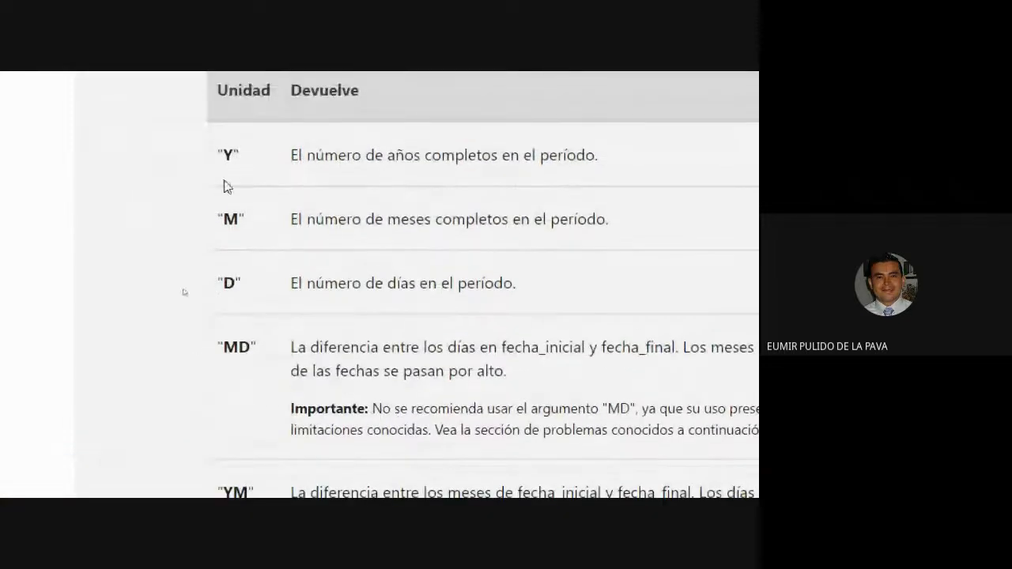
{"action": "scroll", "coordinate": [261, 269], "scroll_direction": "up", "scroll_amount": 5}
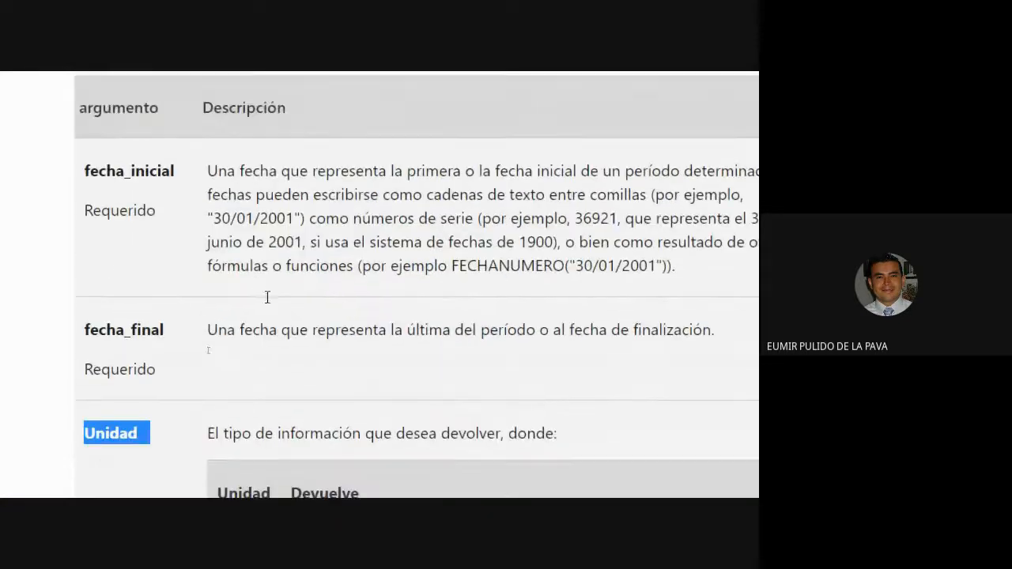
{"action": "double_click", "coordinate": [137, 172]}
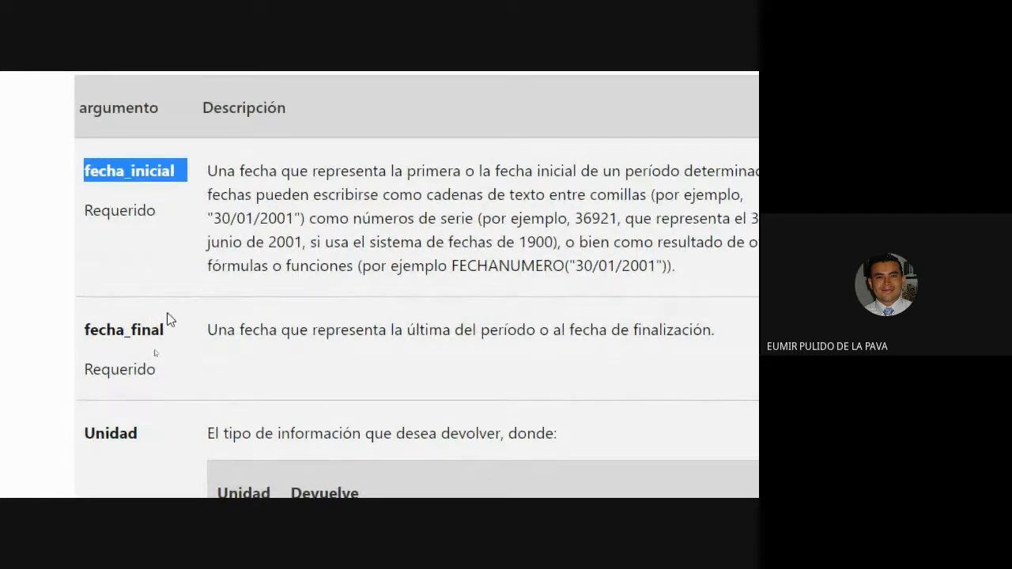
{"action": "double_click", "coordinate": [138, 332]}
{"action": "scroll", "coordinate": [140, 330], "scroll_direction": "down", "scroll_amount": 2}
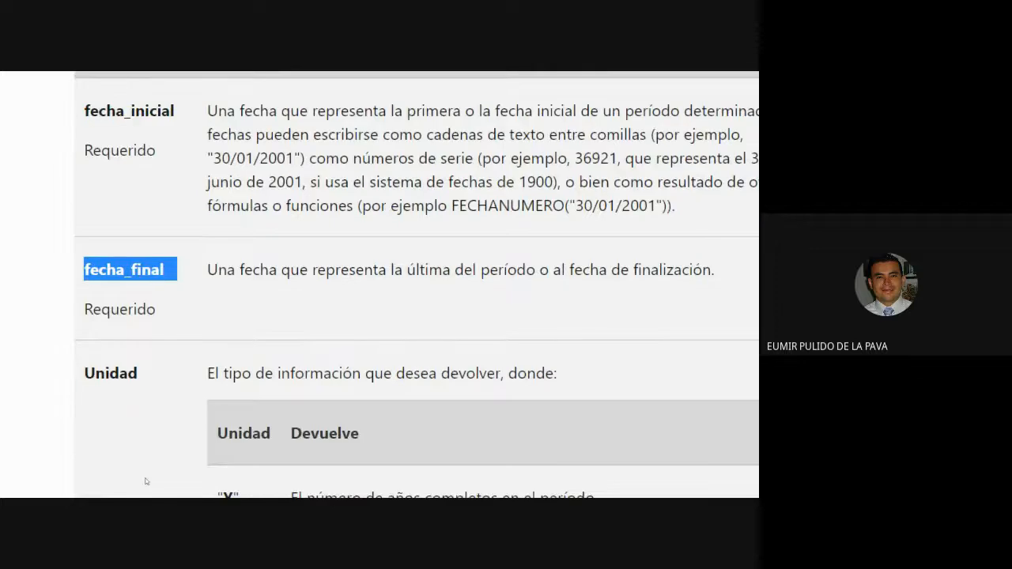
{"action": "double_click", "coordinate": [115, 346]}
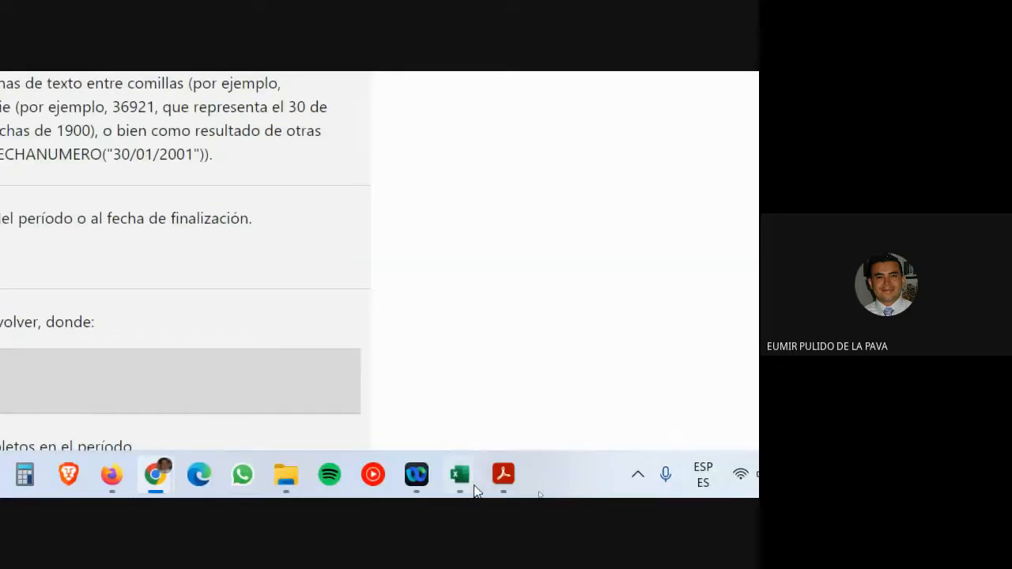
- Start the formula =SIFECHA( in cell E7, correcting the mistyped function name
{"action": "mouse_move", "coordinate": [461, 476]}
{"action": "left_click", "coordinate": [490, 396]}
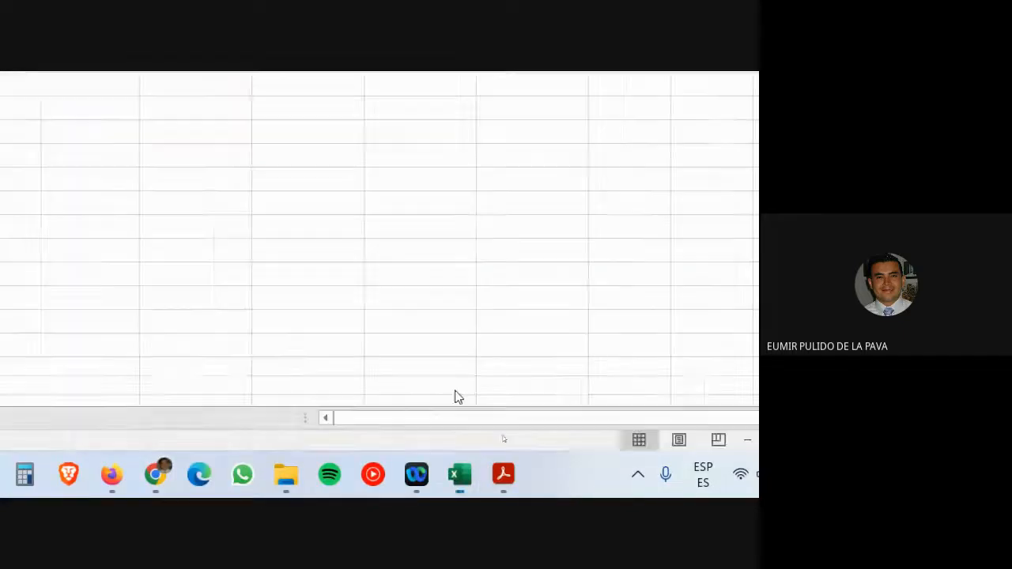
{"action": "left_click", "coordinate": [506, 277]}
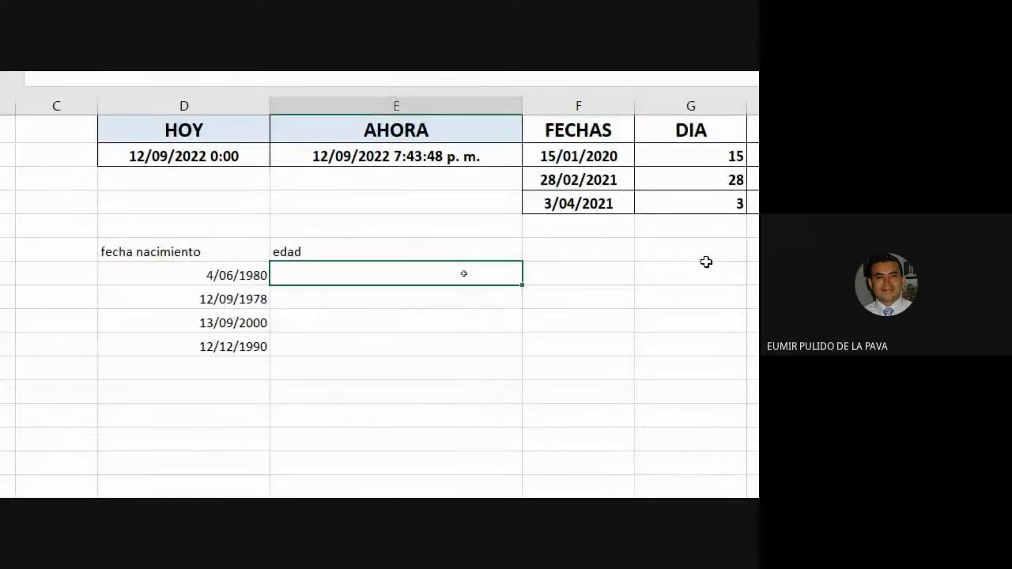
{"action": "type", "text": "=SIFECG"}
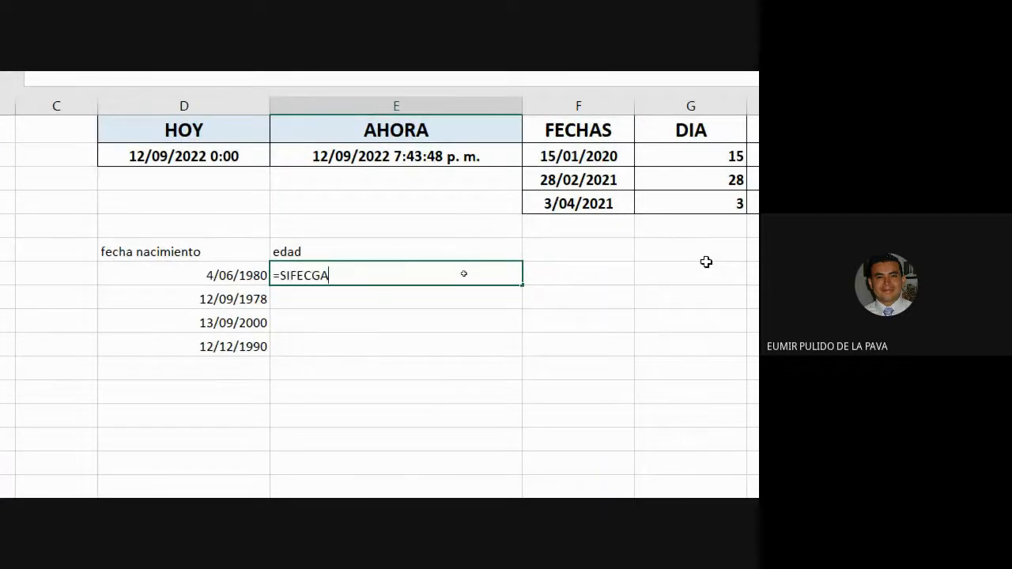
{"action": "type", "text": "A"}
{"action": "key", "text": "BackSpace"}
{"action": "key", "text": "BackSpace"}
{"action": "type", "text": "HA("}
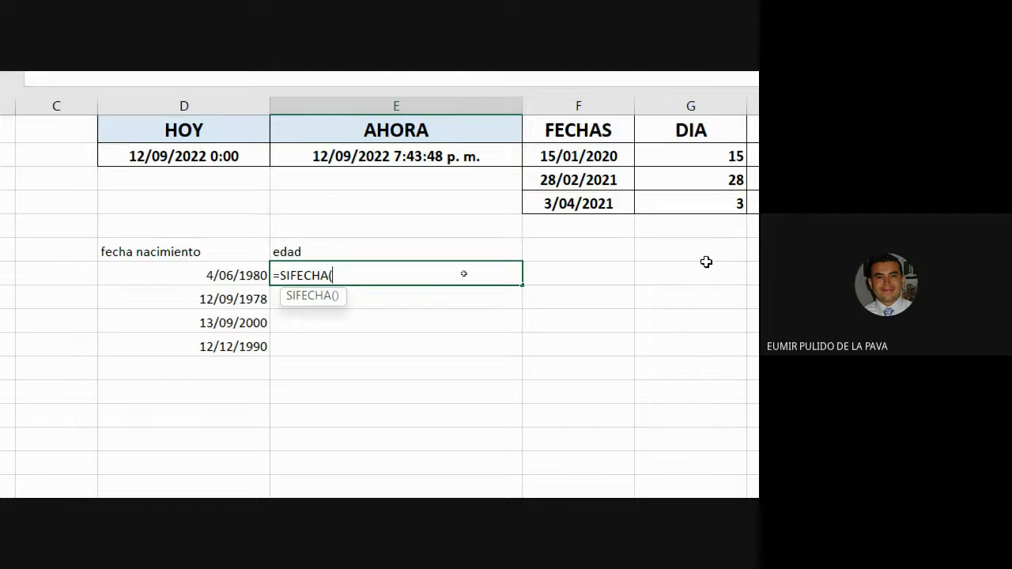
{"action": "key", "text": "alt+Tab"}
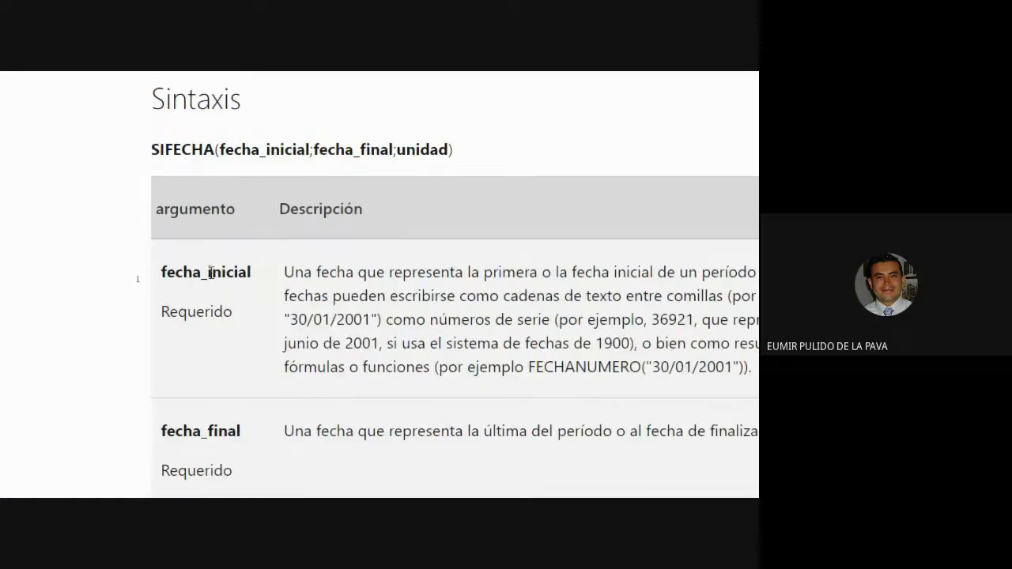
- Highlight the text-date example, serial number 36921 and the 1900 date system in fecha_inicial's description
{"action": "double_click", "coordinate": [211, 272]}
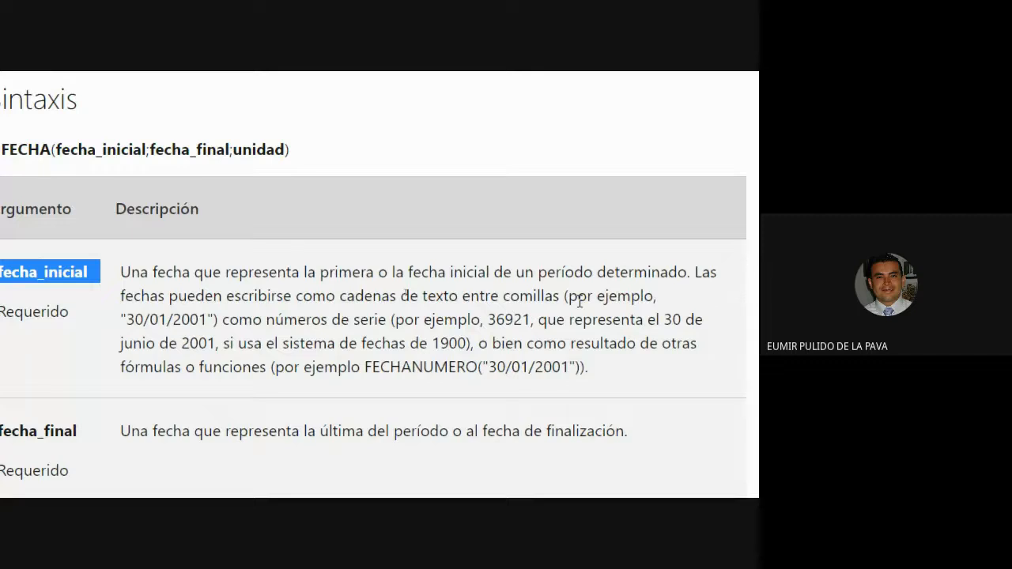
{"action": "left_click_drag", "start_coordinate": [126, 319], "coordinate": [204, 326]}
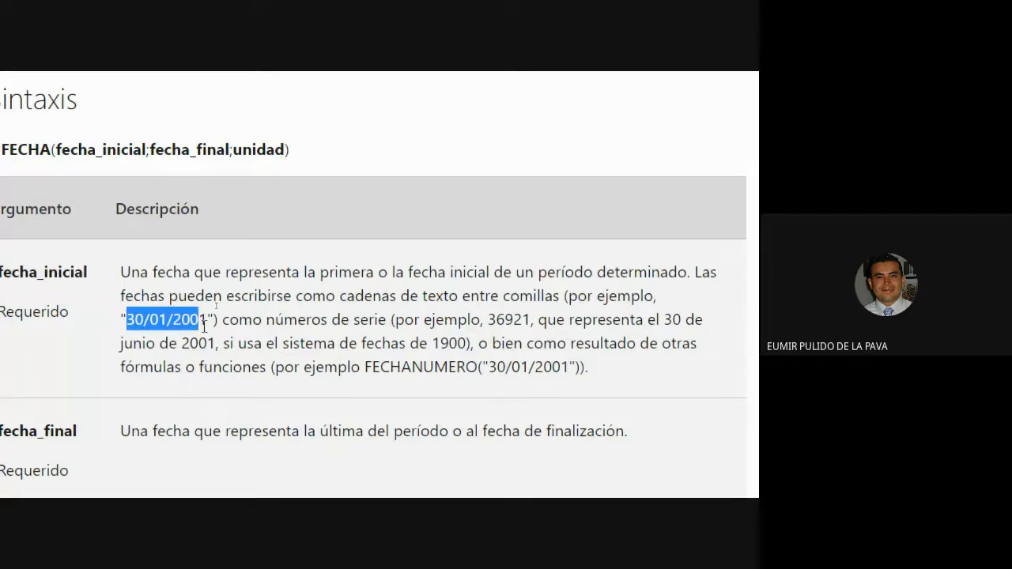
{"action": "double_click", "coordinate": [495, 319]}
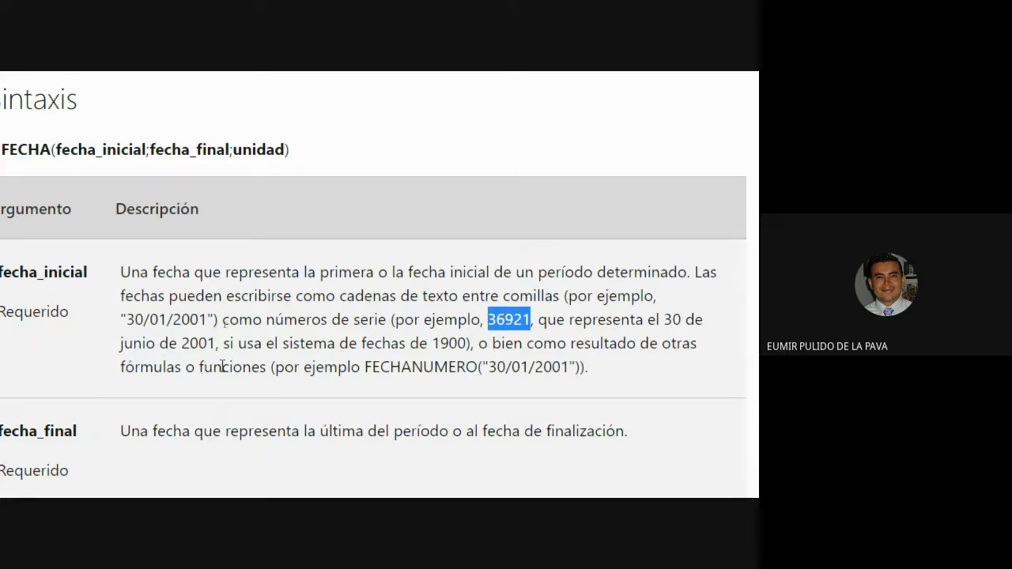
{"action": "double_click", "coordinate": [454, 342]}
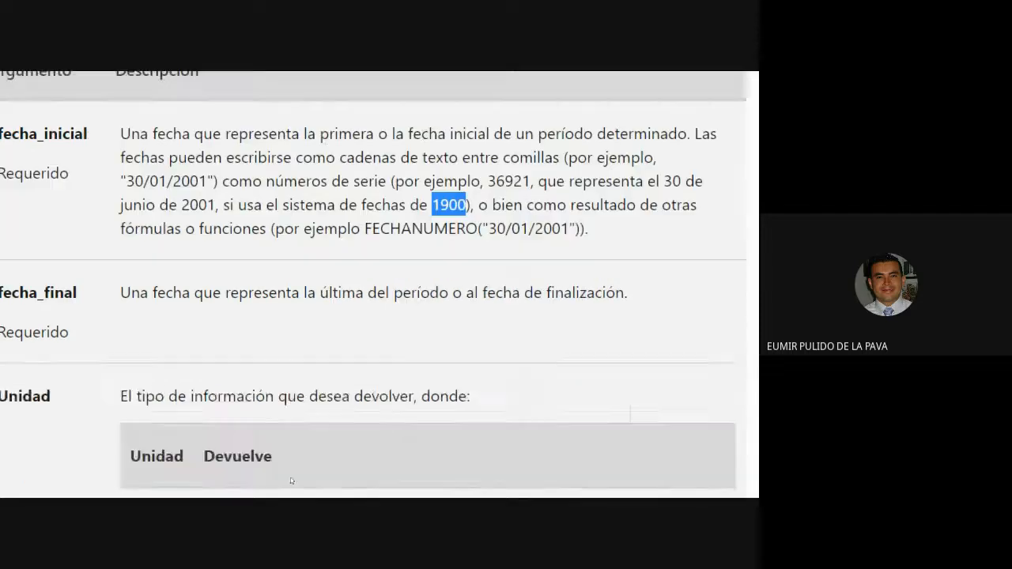
{"action": "left_click", "coordinate": [347, 490]}
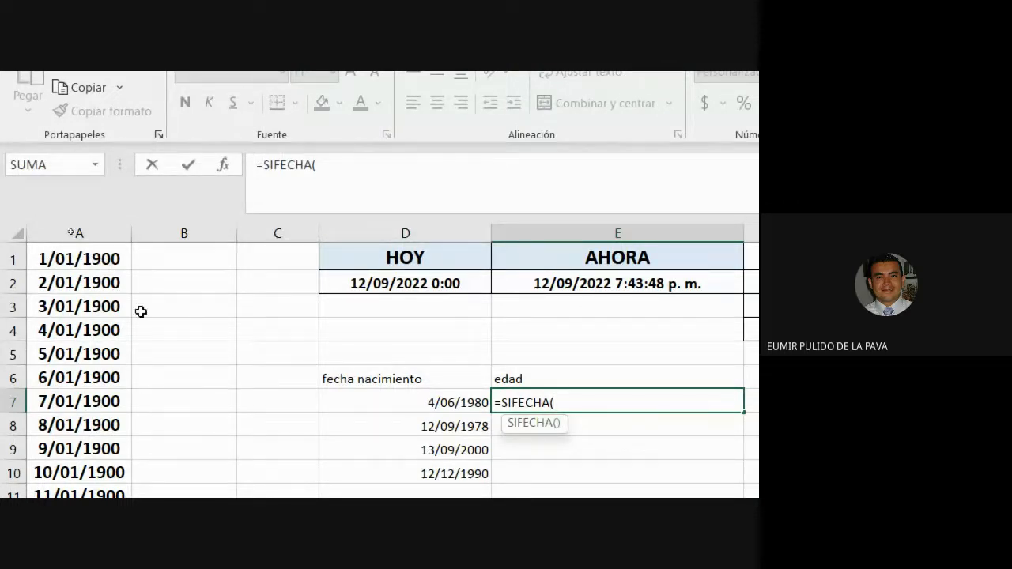
- Recheck serial number 36921 against the unfinished E7 formula, ending back in the workbook
{"action": "key", "text": "alt+Tab"}
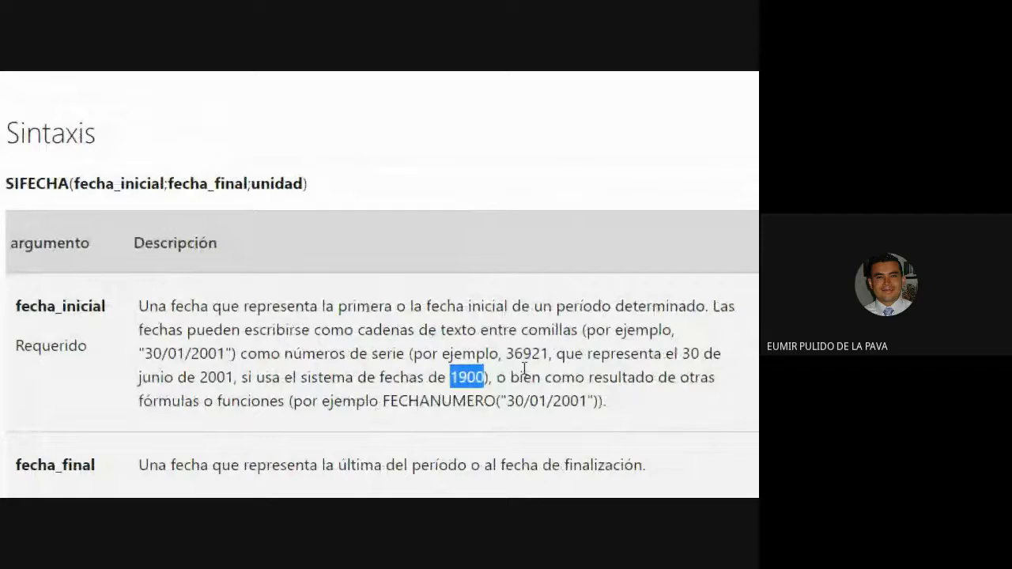
{"action": "double_click", "coordinate": [564, 355]}
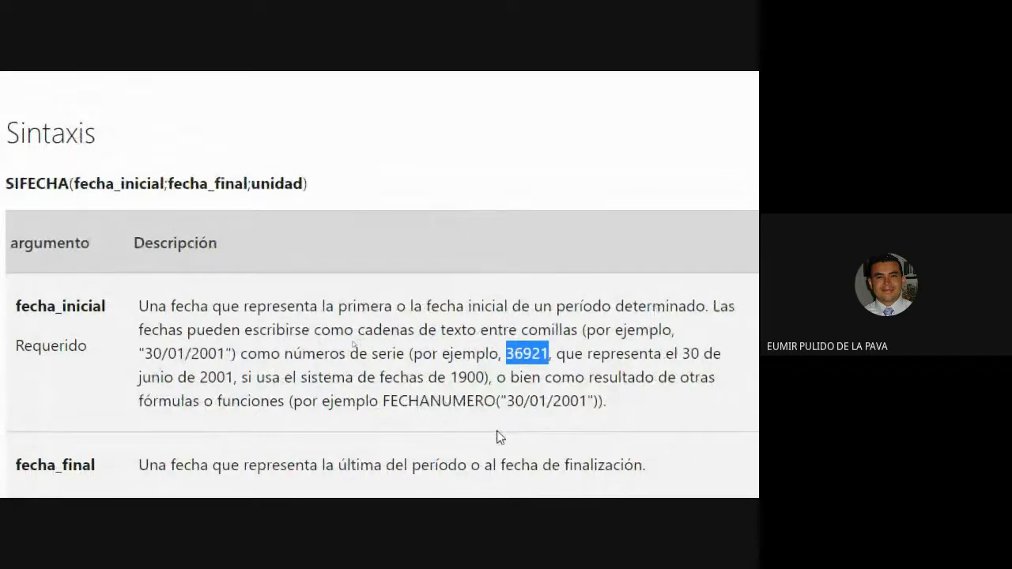
{"action": "key", "text": "alt+Tab"}
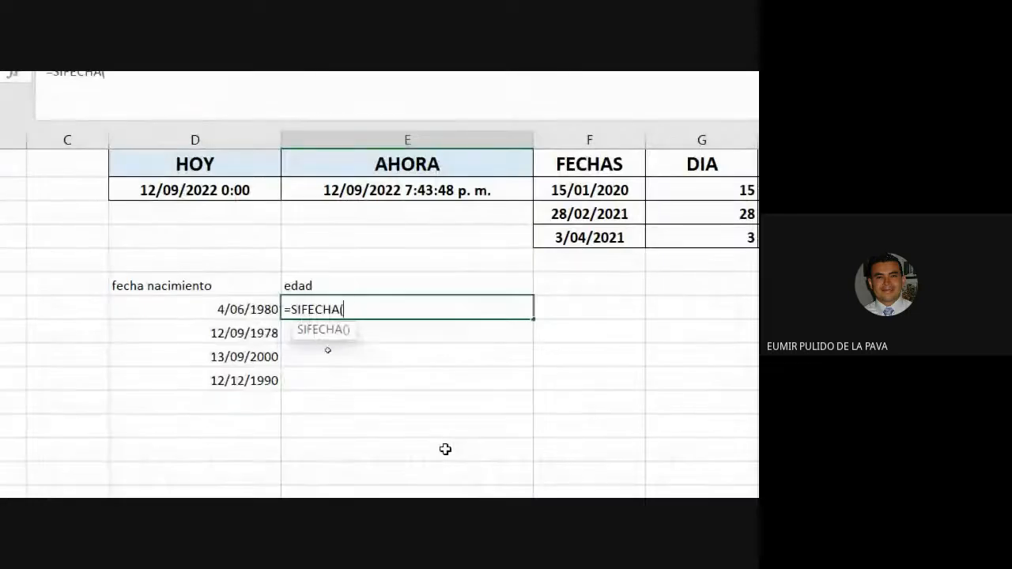
{"action": "key", "text": "alt+Tab"}
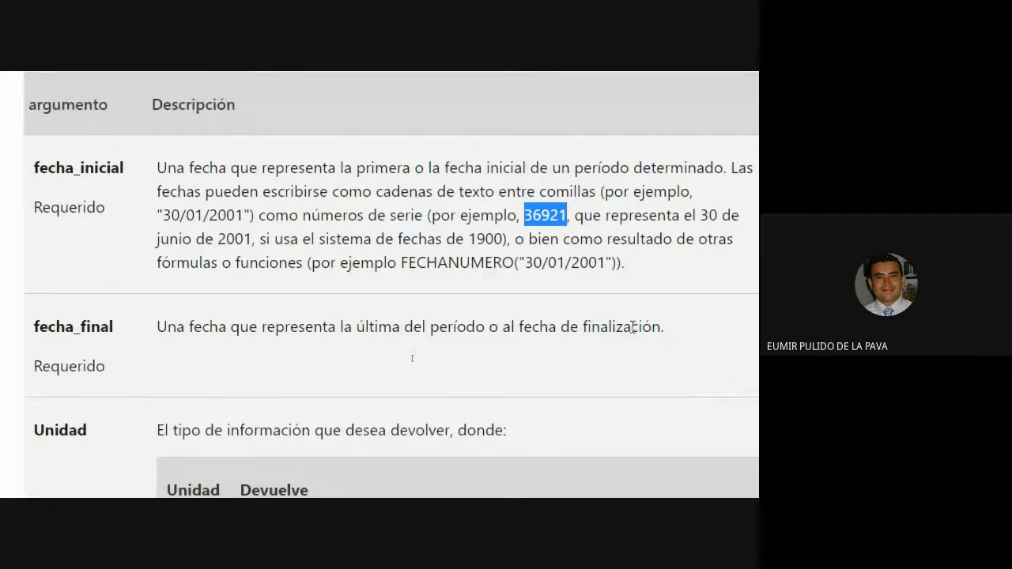
{"action": "key", "text": "alt+Tab"}
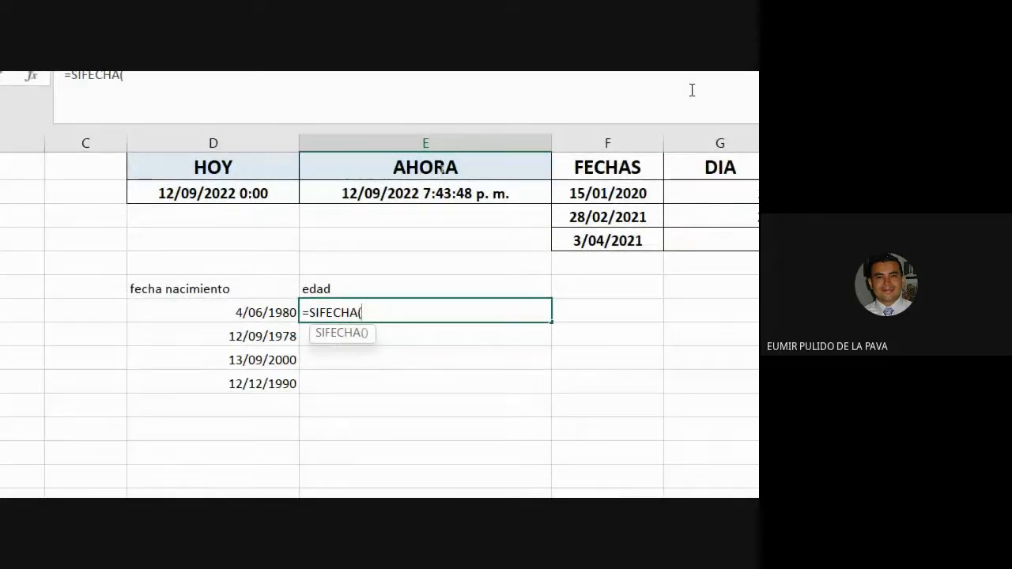
{"action": "key", "text": "alt+Tab"}
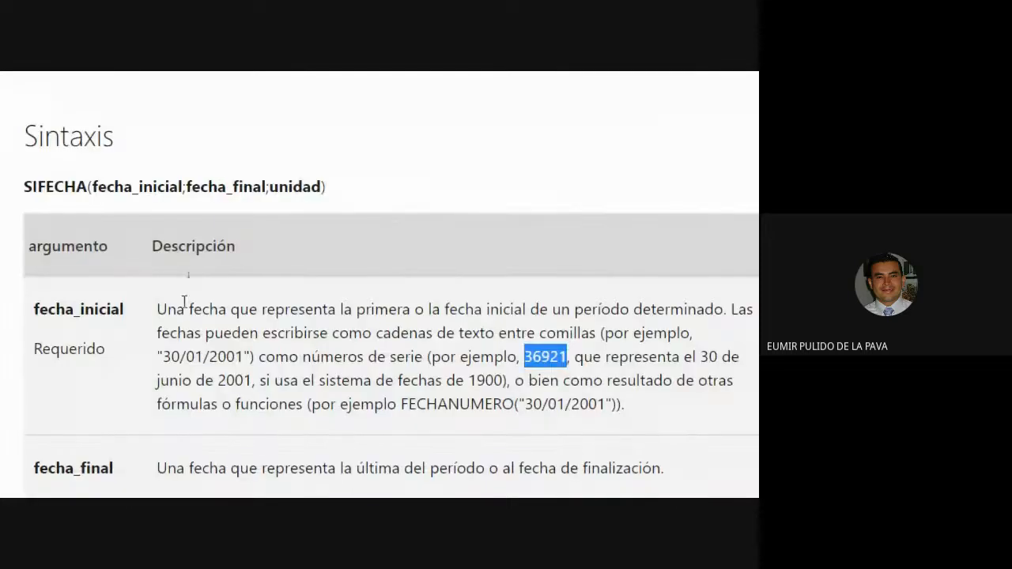
{"action": "key", "text": "alt+Tab"}
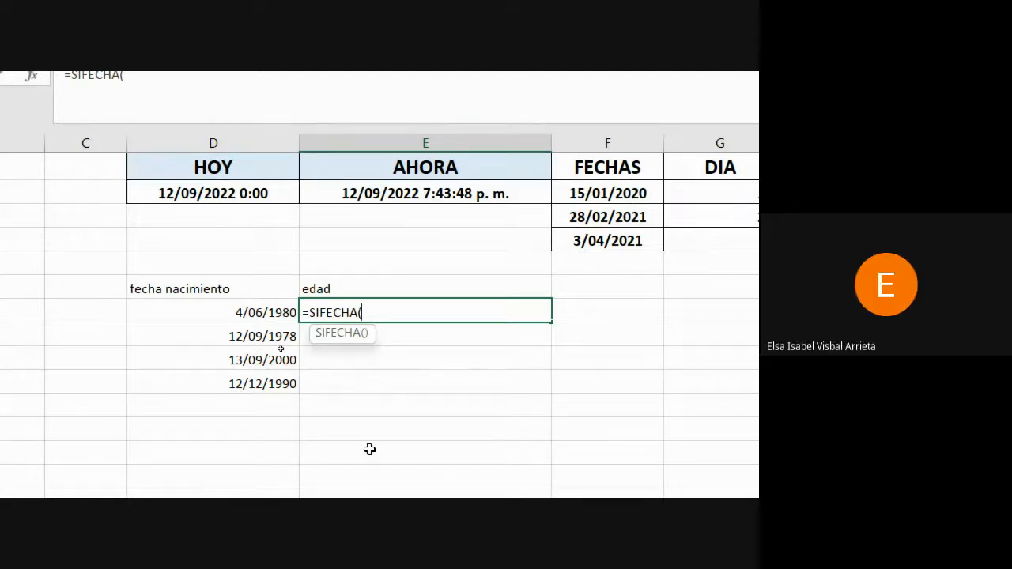
- Make D7 the start date and "12/9/22" the end date in the E7 formula
{"action": "left_click", "coordinate": [243, 310]}
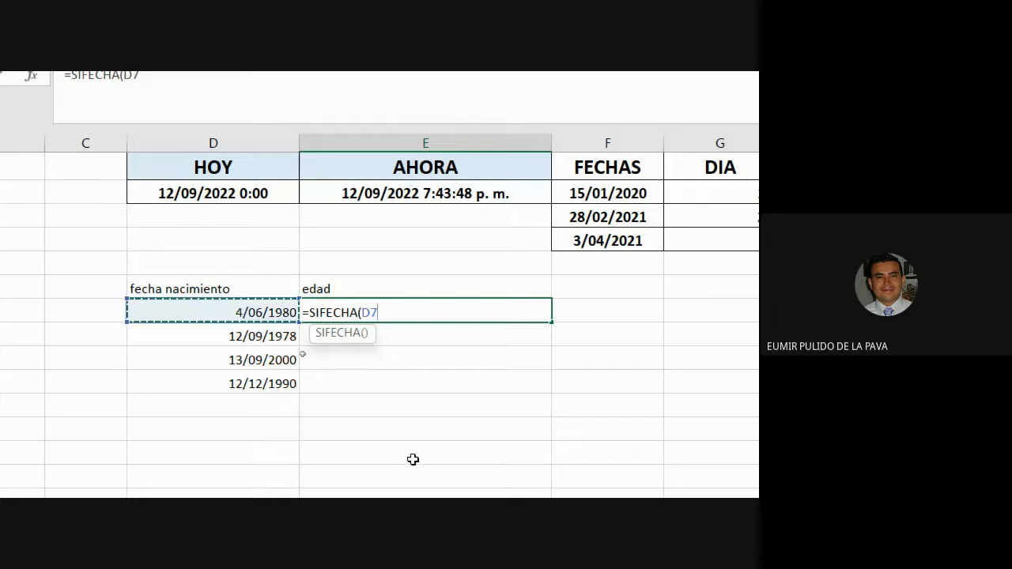
{"action": "type", "text": ";"}
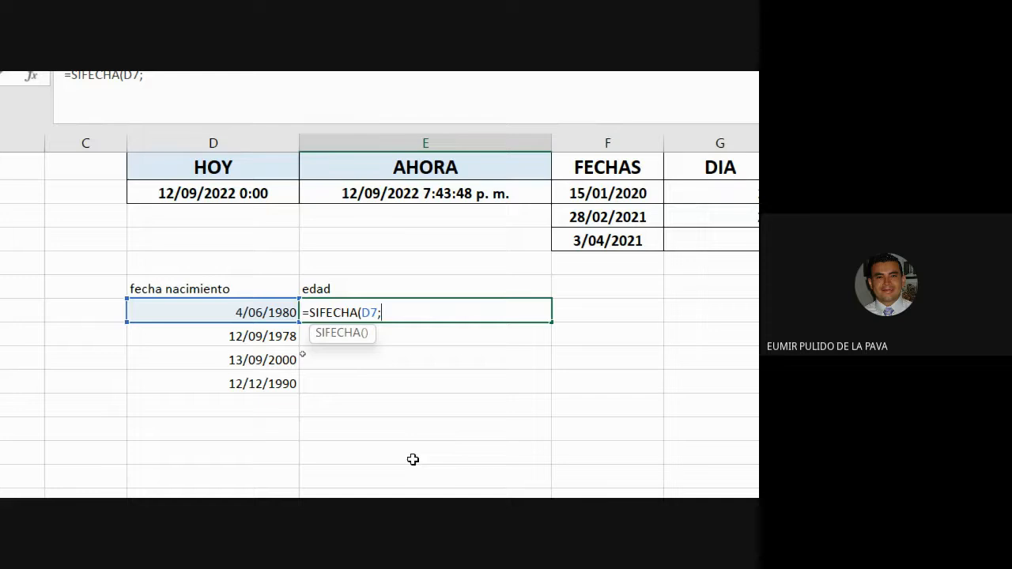
{"action": "type", "text": "\""}
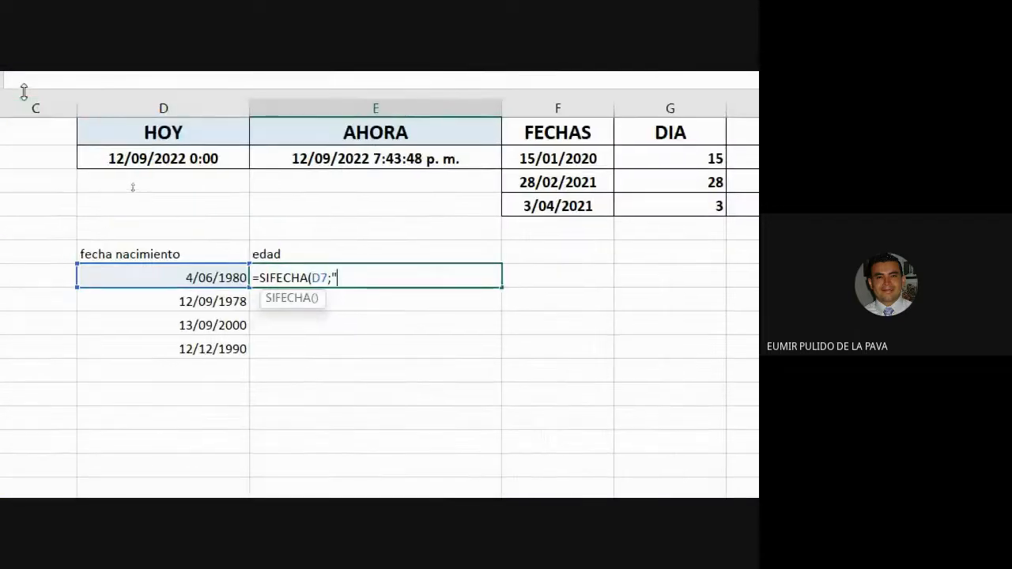
{"action": "type", "text": "12/9/22"}
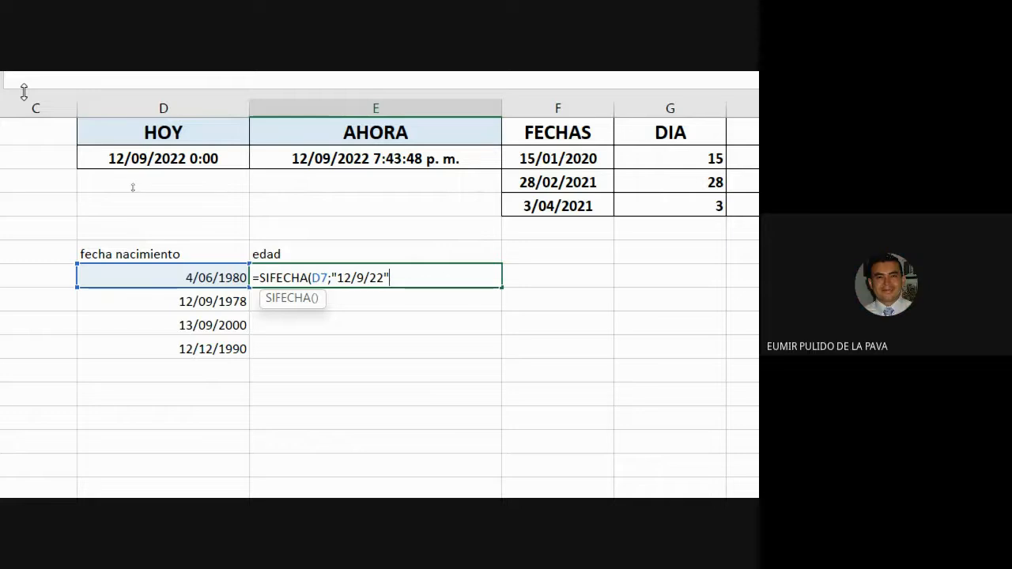
{"action": "left_click_drag", "start_coordinate": [332, 278], "coordinate": [383, 281]}
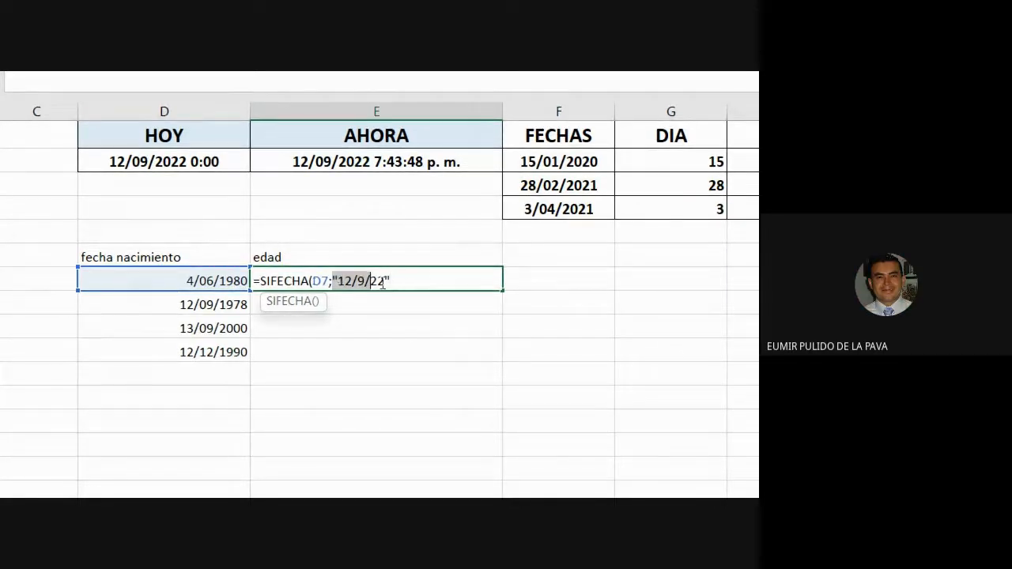
- Check the quoted "30/01/2001" date example on the SIFECHA help page, then return to Excel
{"action": "mouse_move", "coordinate": [509, 479]}
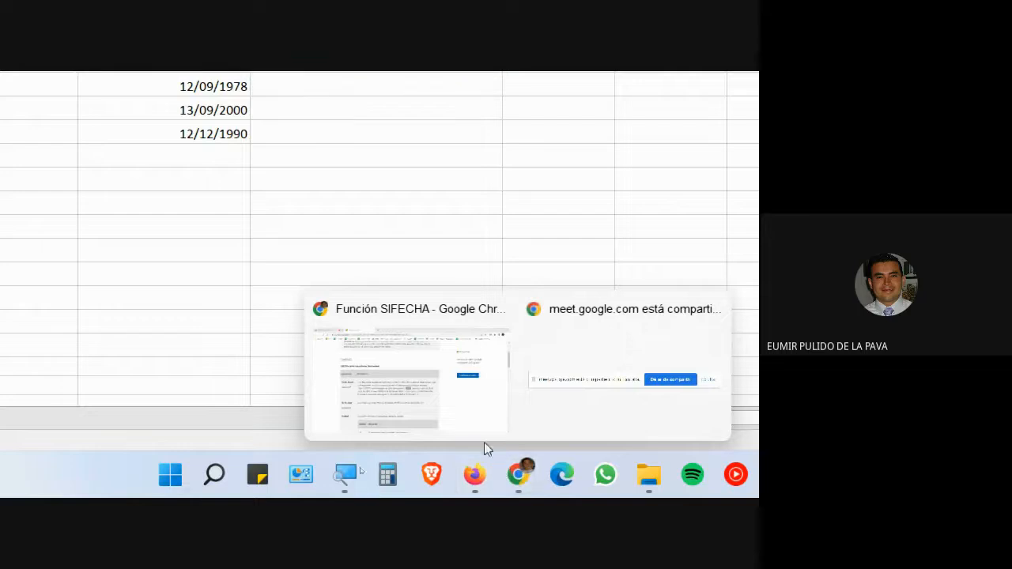
{"action": "left_click", "coordinate": [482, 426]}
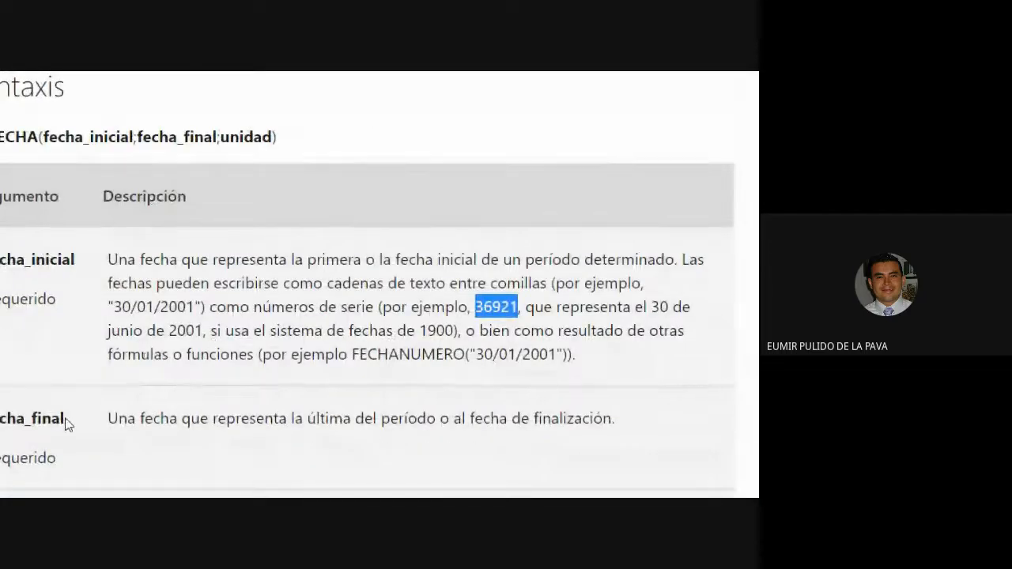
{"action": "left_click_drag", "start_coordinate": [107, 307], "coordinate": [201, 323]}
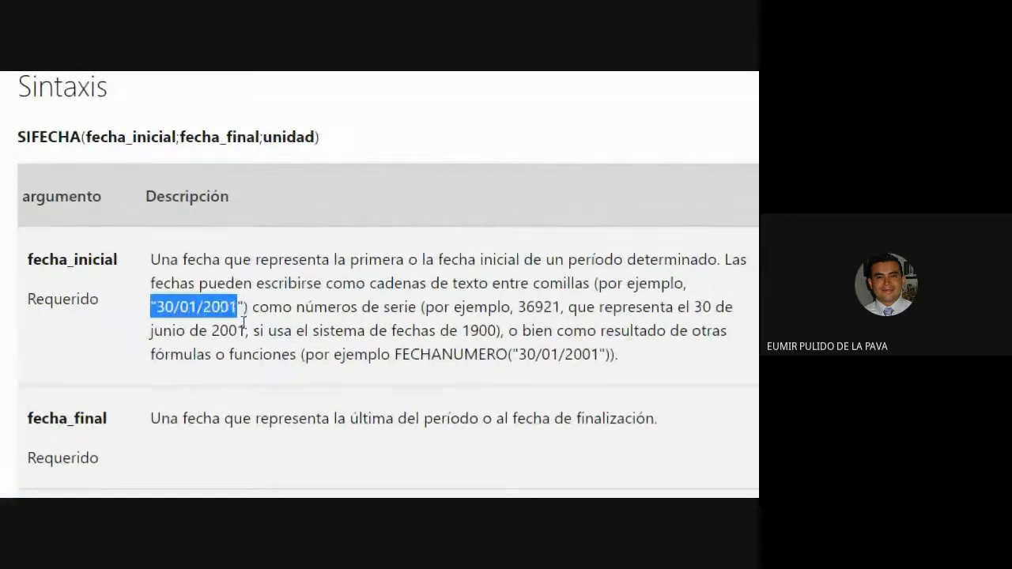
{"action": "key", "text": "alt+Tab"}
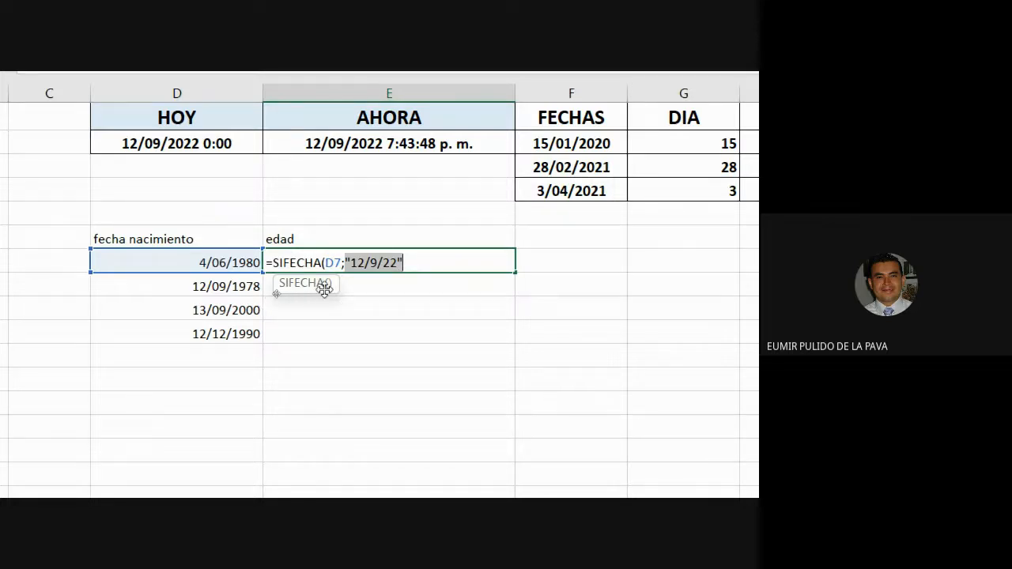
- Replace the fixed end date with HOY() so the formula reads =SIFECHA(D7;HOY();
{"action": "type", "text": "H"}
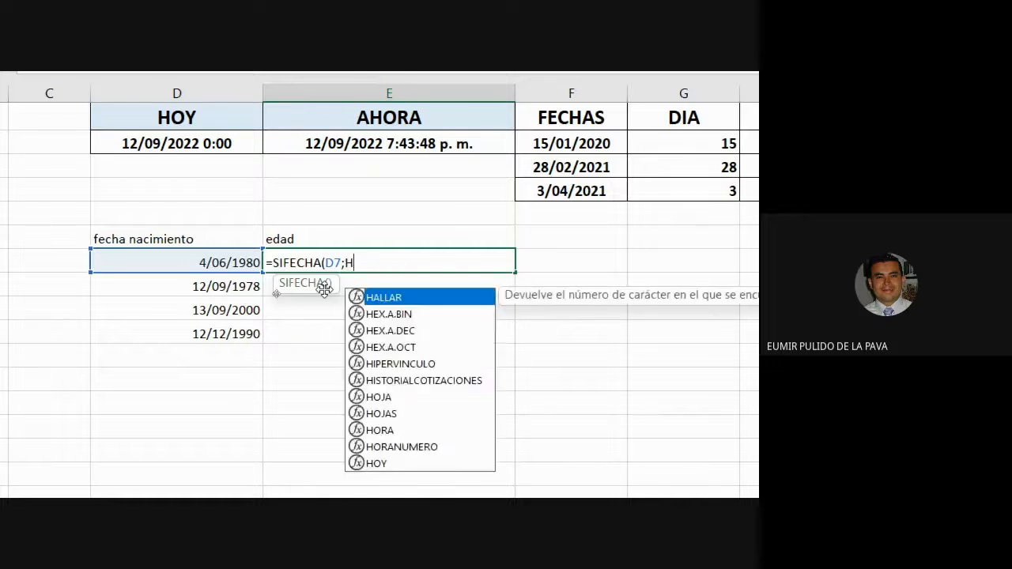
{"action": "type", "text": "OY("}
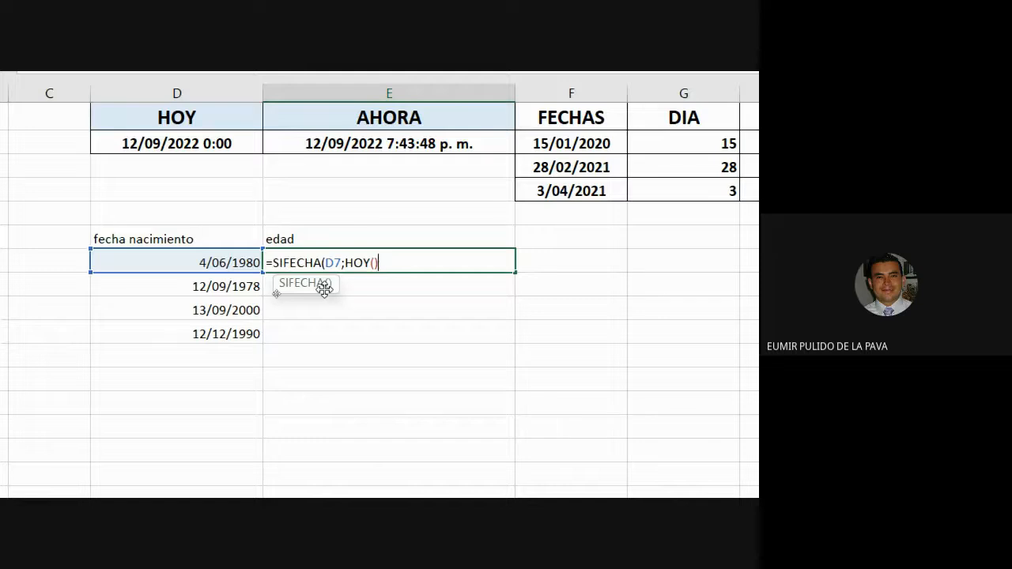
{"action": "key", "text": "BackSpace"}
{"action": "key", "text": "BackSpace"}
{"action": "key", "text": "BackSpace"}
{"action": "key", "text": "BackSpace"}
{"action": "key", "text": "BackSpace"}
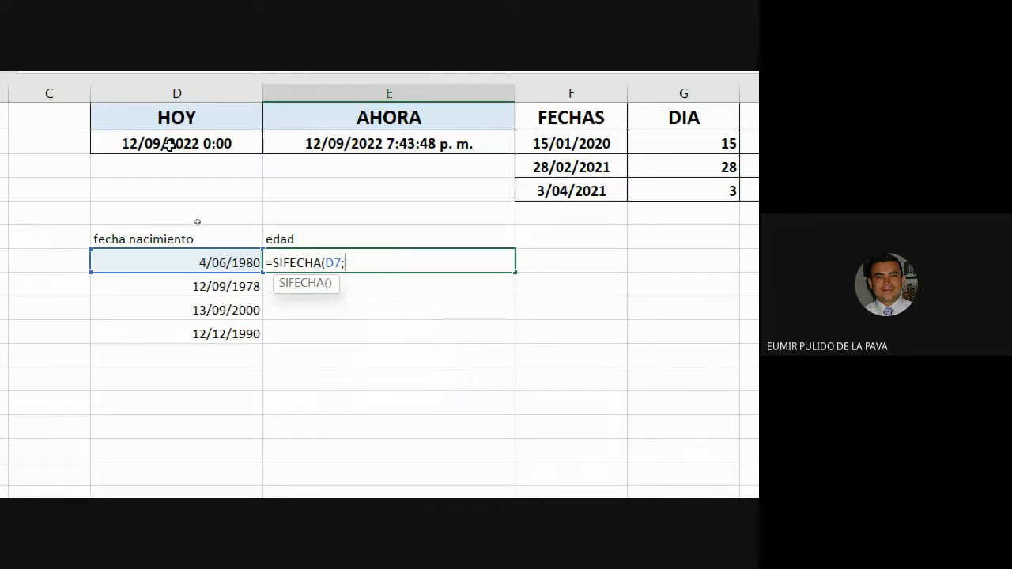
{"action": "left_click", "coordinate": [192, 145]}
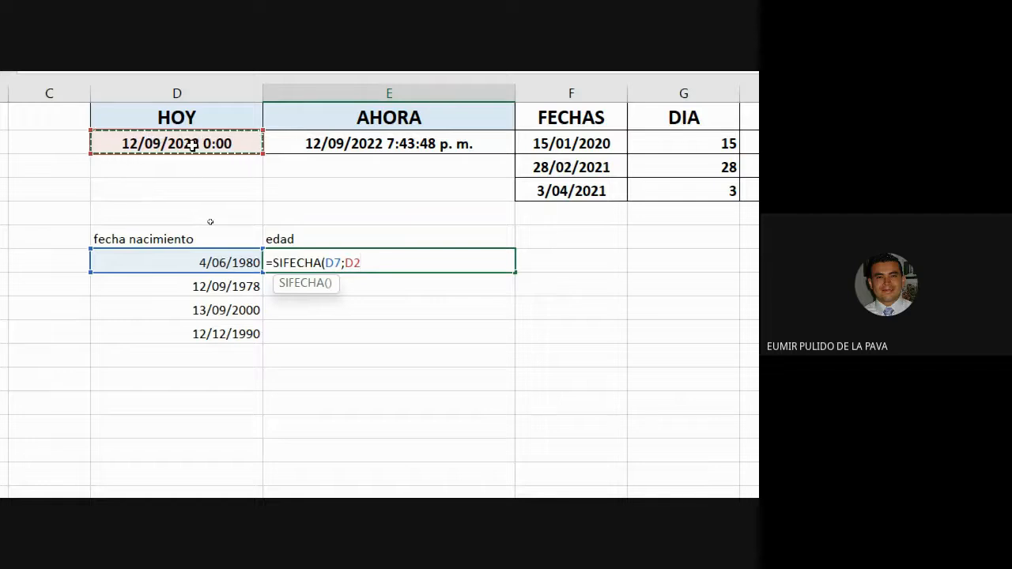
{"action": "key", "text": "BackSpace"}
{"action": "key", "text": "BackSpace"}
{"action": "type", "text": "HO"}
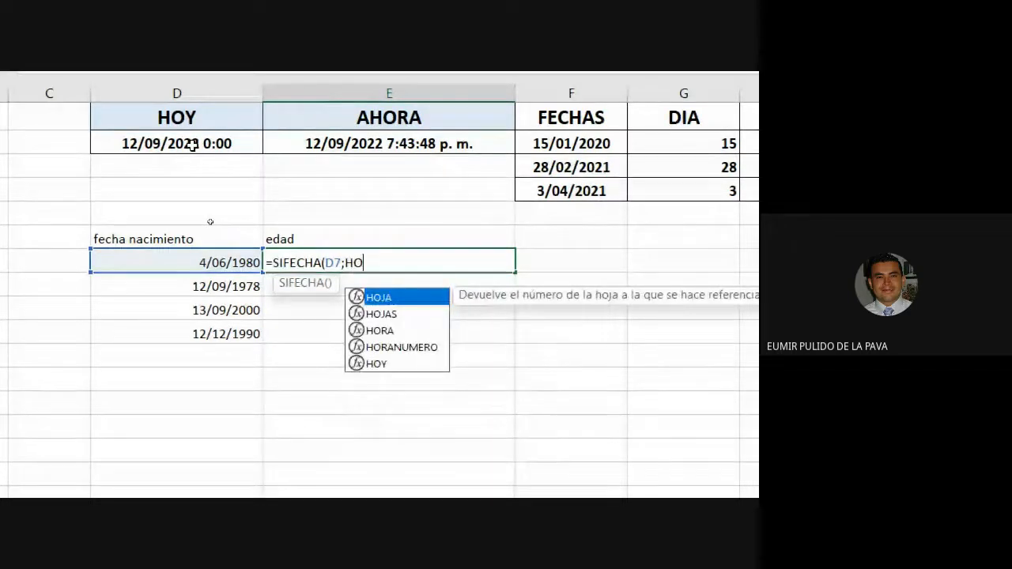
{"action": "type", "text": "Y();"}
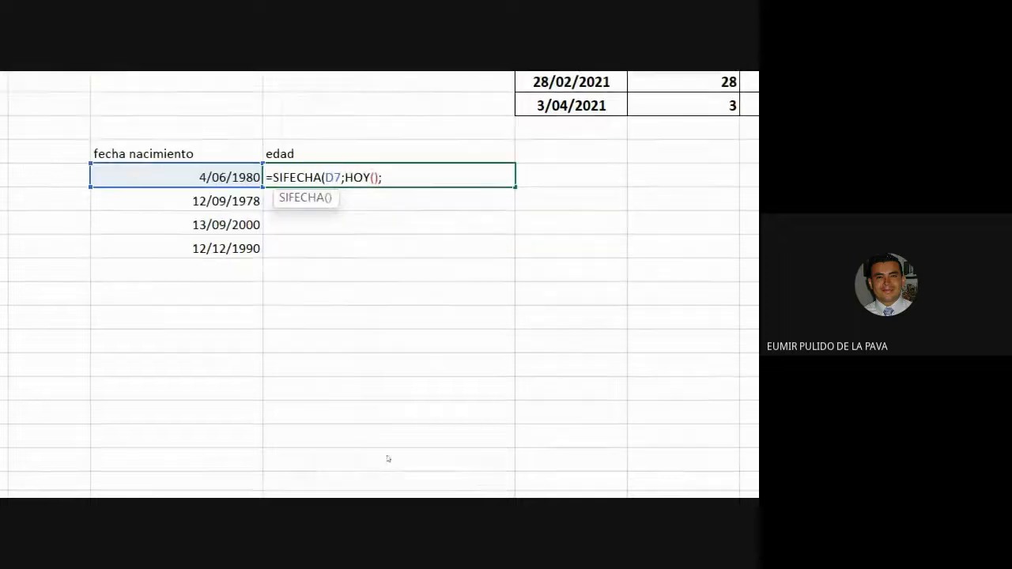
{"action": "left_click", "coordinate": [480, 487]}
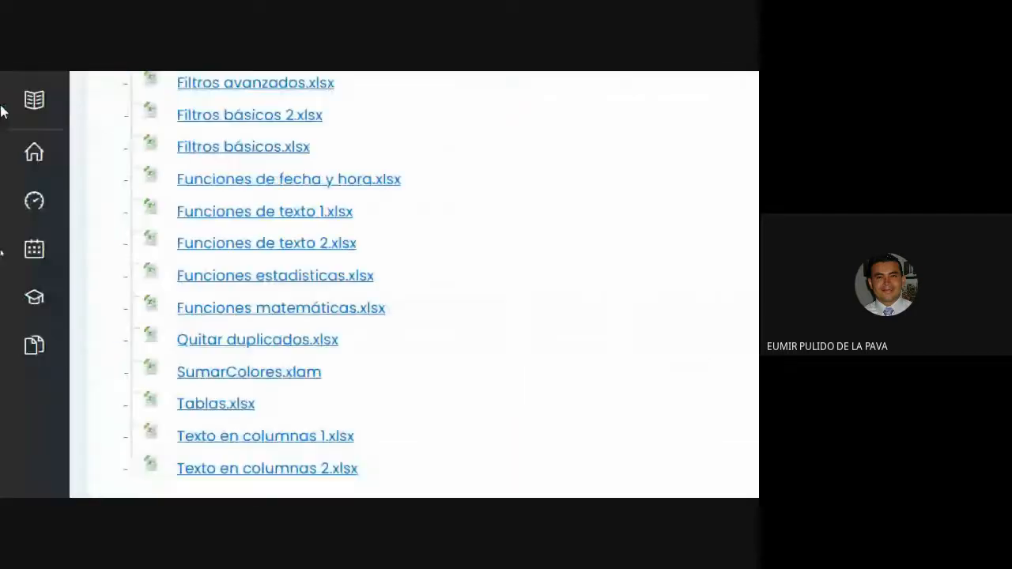
- Confirm in the Unidad table that "Y" gives complete years, then add "Y") to the formula
{"action": "mouse_move", "coordinate": [508, 474]}
{"action": "left_click", "coordinate": [402, 369]}
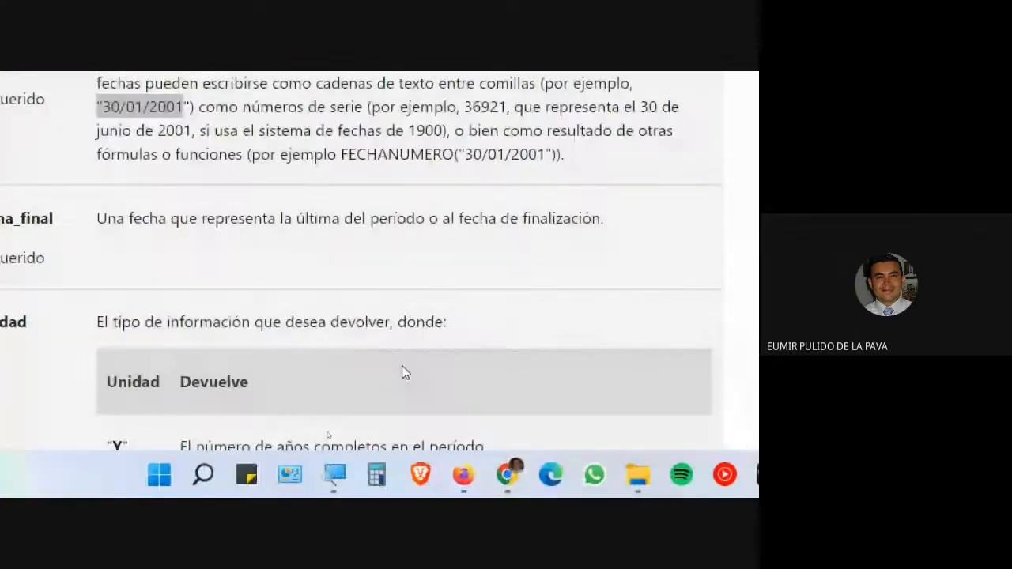
{"action": "scroll", "coordinate": [370, 345], "scroll_direction": "down", "scroll_amount": 3}
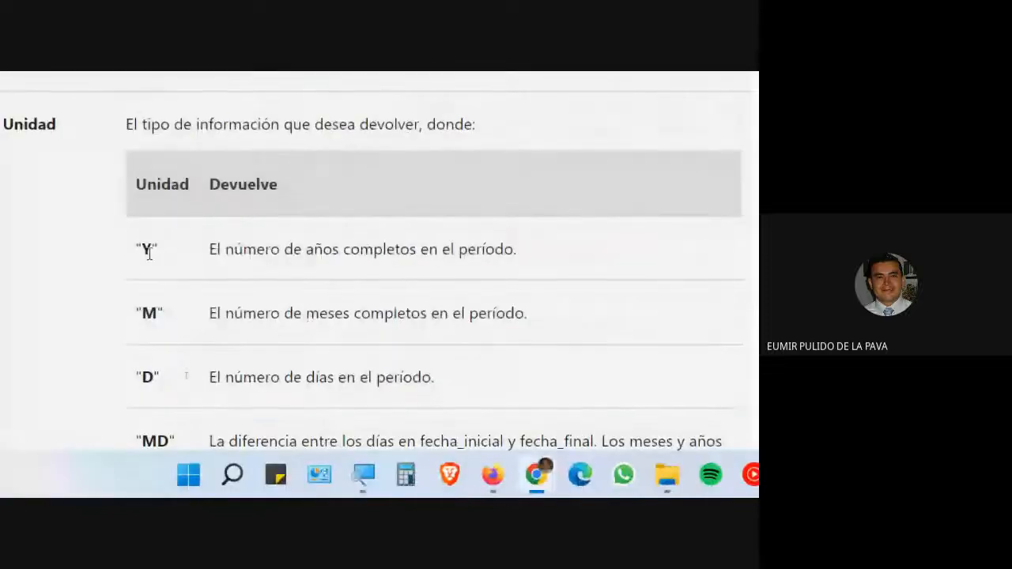
{"action": "double_click", "coordinate": [146, 250]}
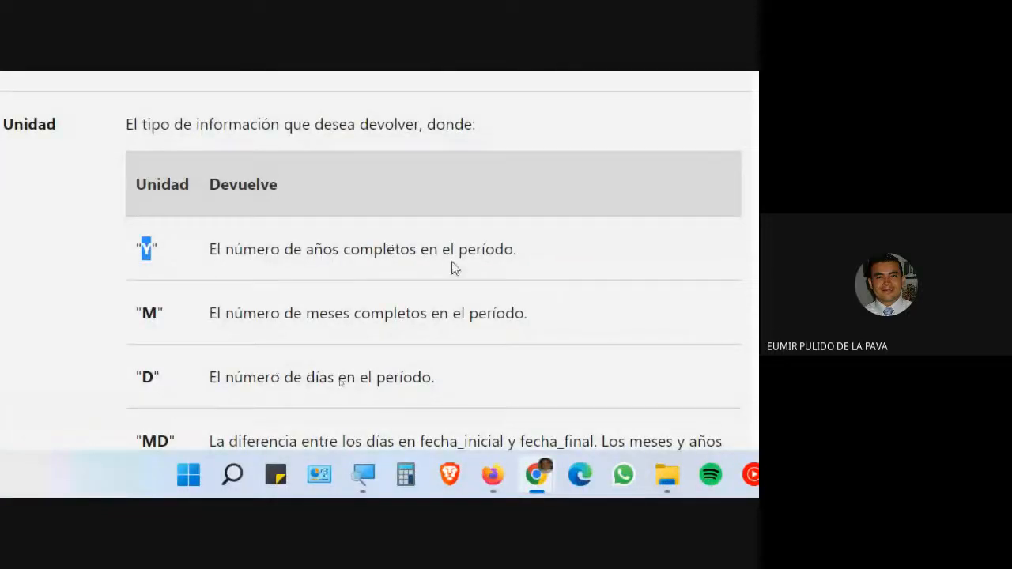
{"action": "key", "text": "alt+Tab"}
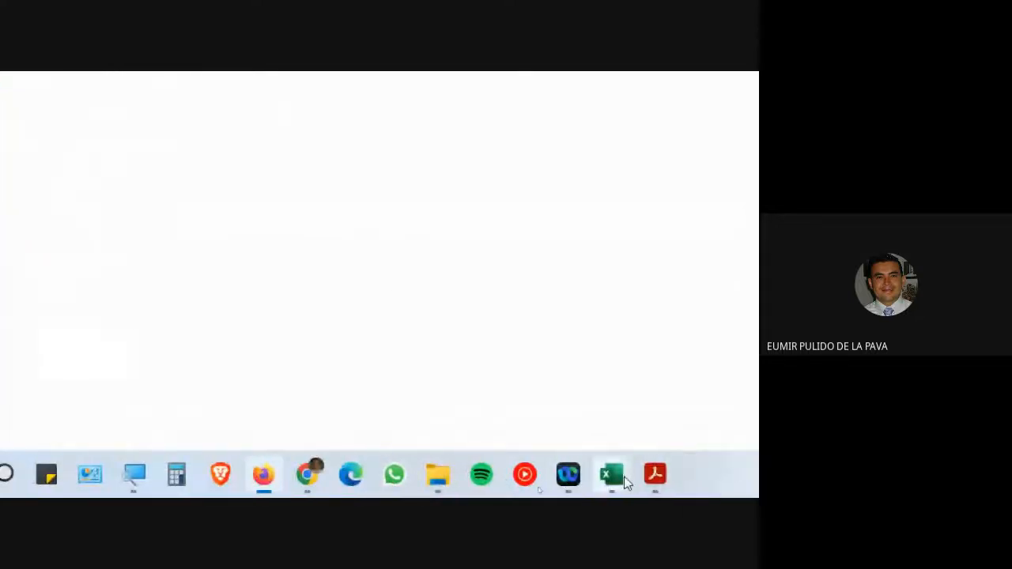
{"action": "mouse_move", "coordinate": [624, 474]}
{"action": "left_click", "coordinate": [644, 436]}
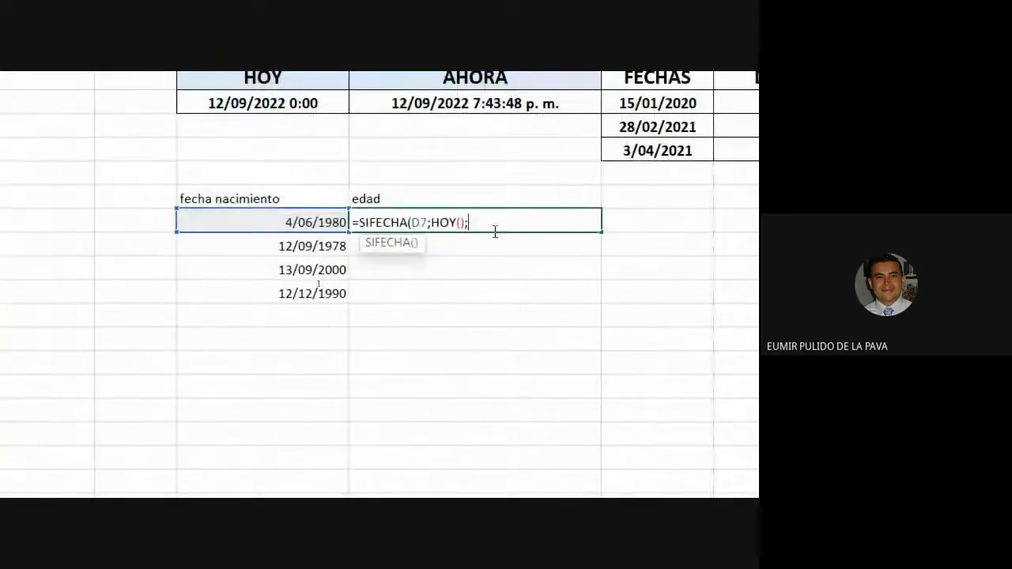
{"action": "type", "text": "\"Y\""}
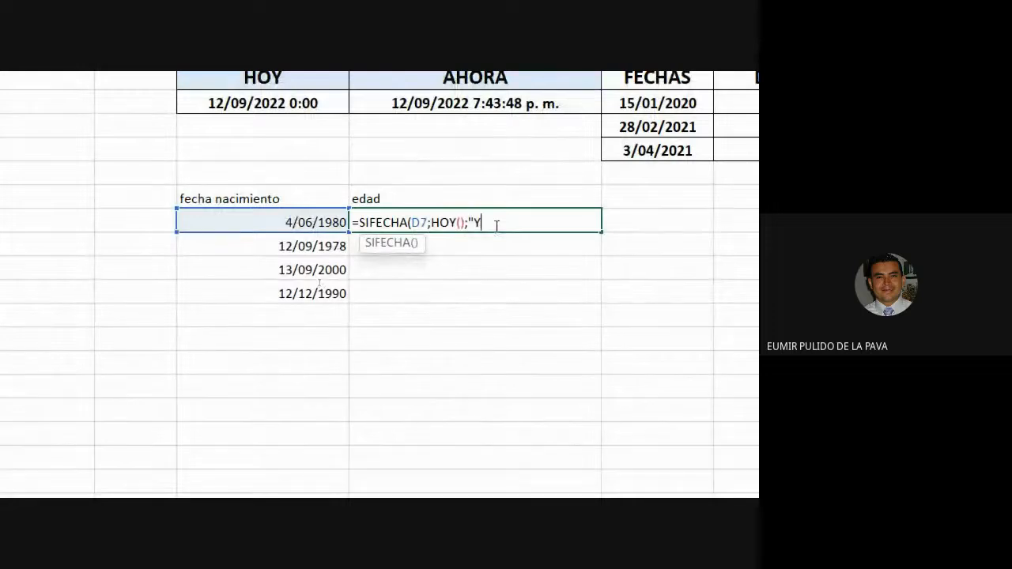
{"action": "type", "text": ")"}
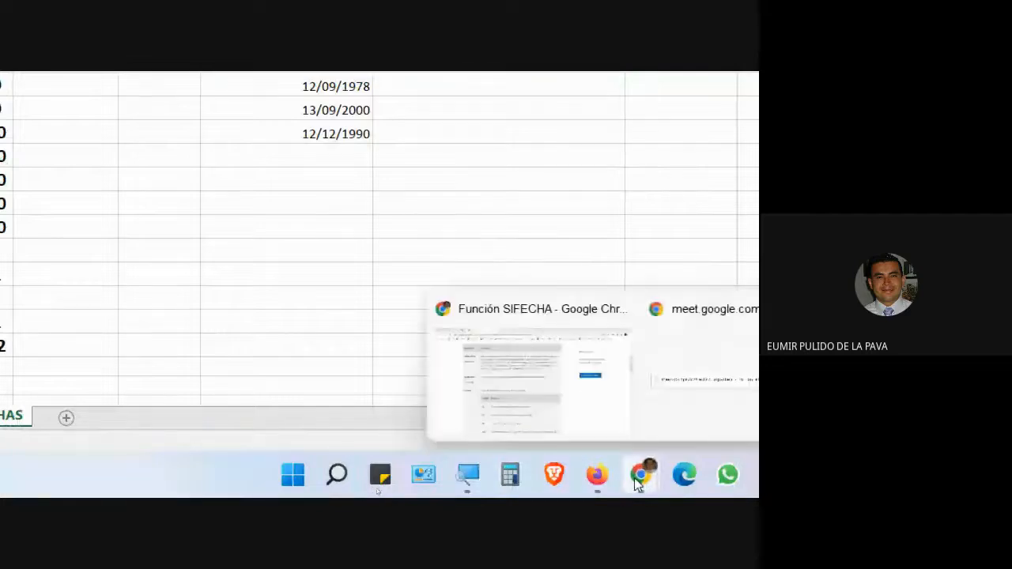
- Review the M, D, MD and YM unit codes, then return to the =SIFECHA(D7;HOY();"Y") formula
{"action": "left_click", "coordinate": [532, 370]}
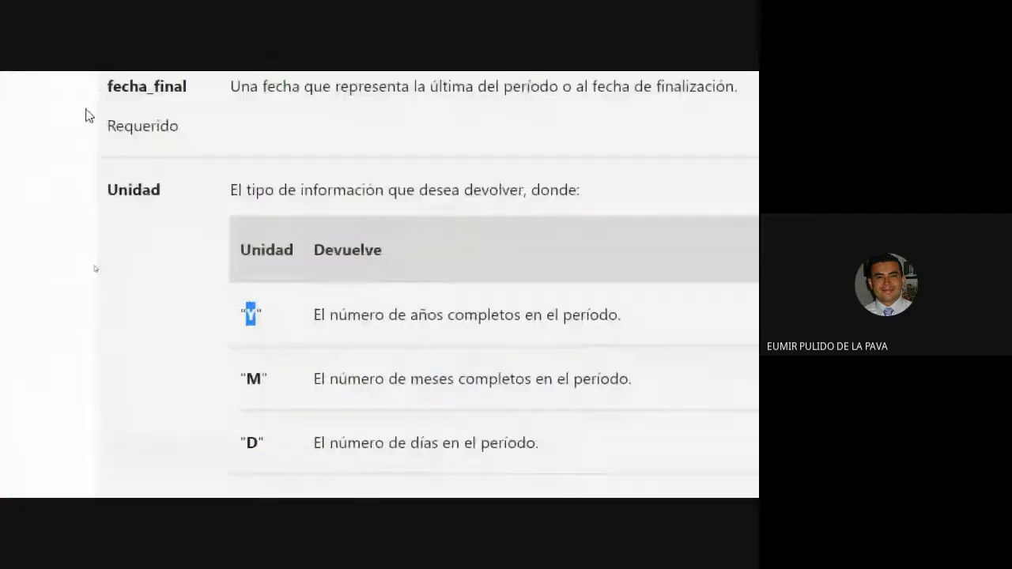
{"action": "scroll", "coordinate": [89, 116], "scroll_direction": "up", "scroll_amount": 3}
{"action": "scroll", "coordinate": [159, 229], "scroll_direction": "down", "scroll_amount": 3}
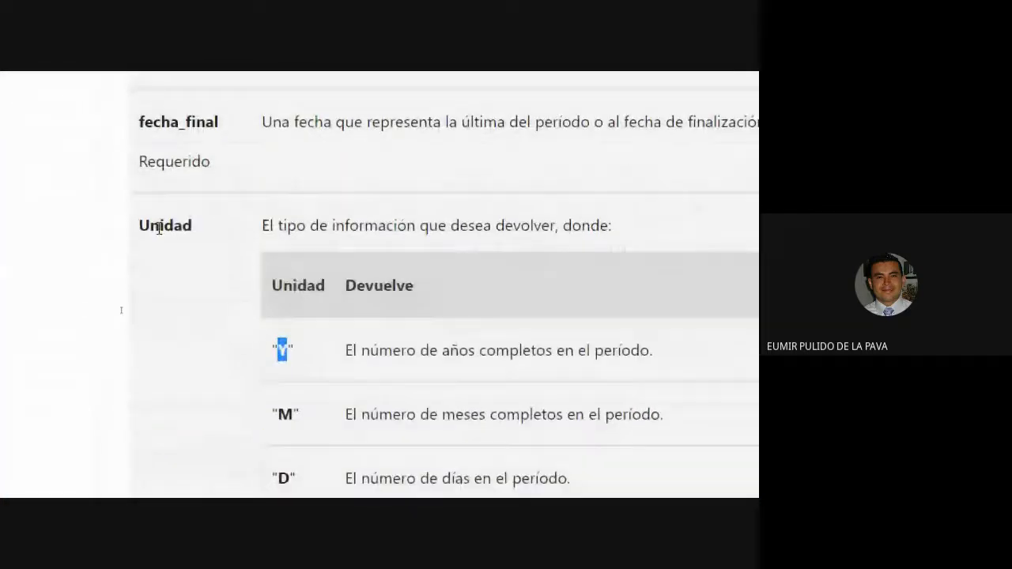
{"action": "scroll", "coordinate": [158, 244], "scroll_direction": "down", "scroll_amount": 1}
{"action": "scroll", "coordinate": [271, 289], "scroll_direction": "down", "scroll_amount": 3}
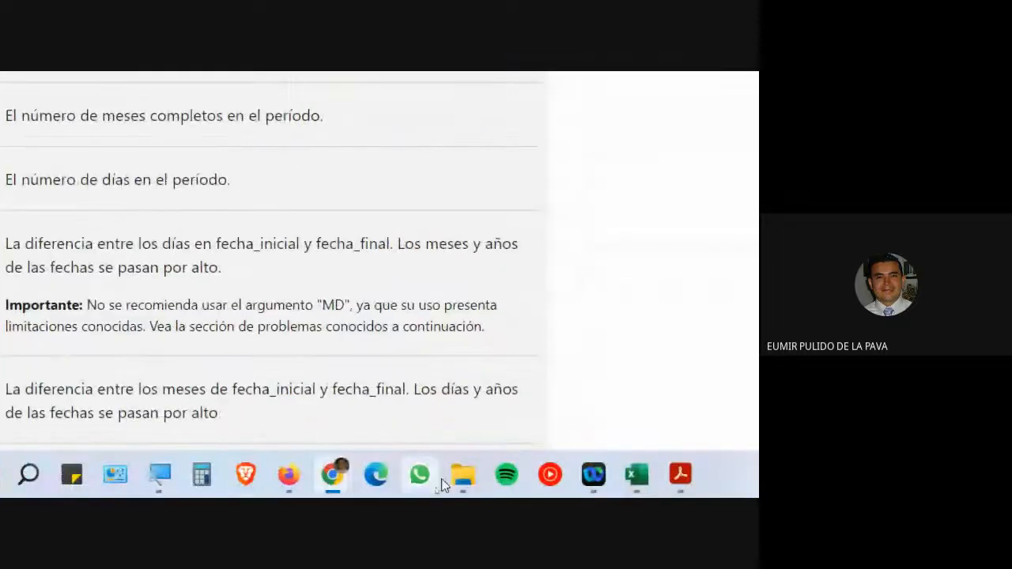
{"action": "mouse_move", "coordinate": [637, 473]}
{"action": "left_click", "coordinate": [735, 395]}
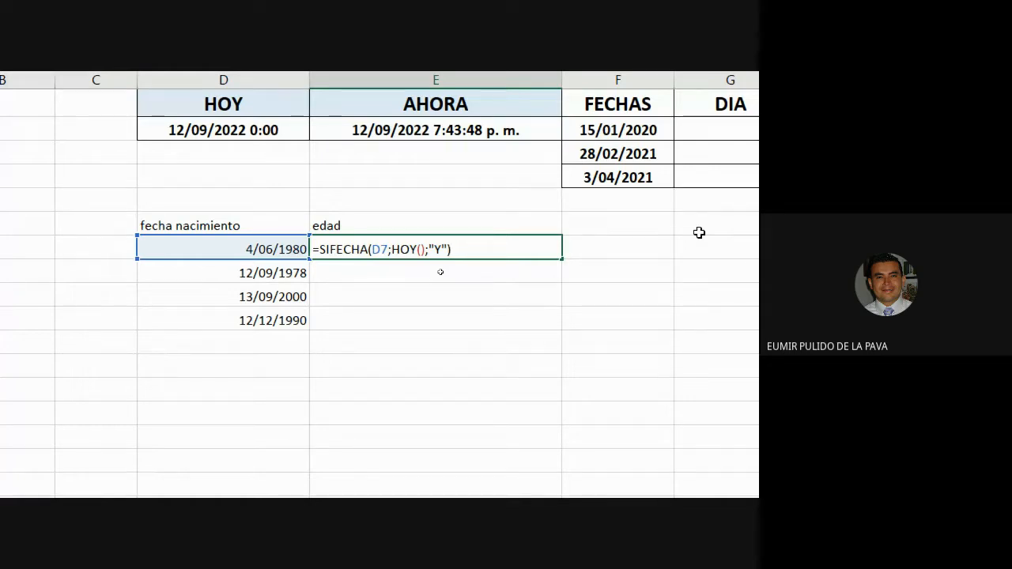
- Enter the formula and format the result as Número with no decimals, showing 42
{"action": "key", "text": "Return"}
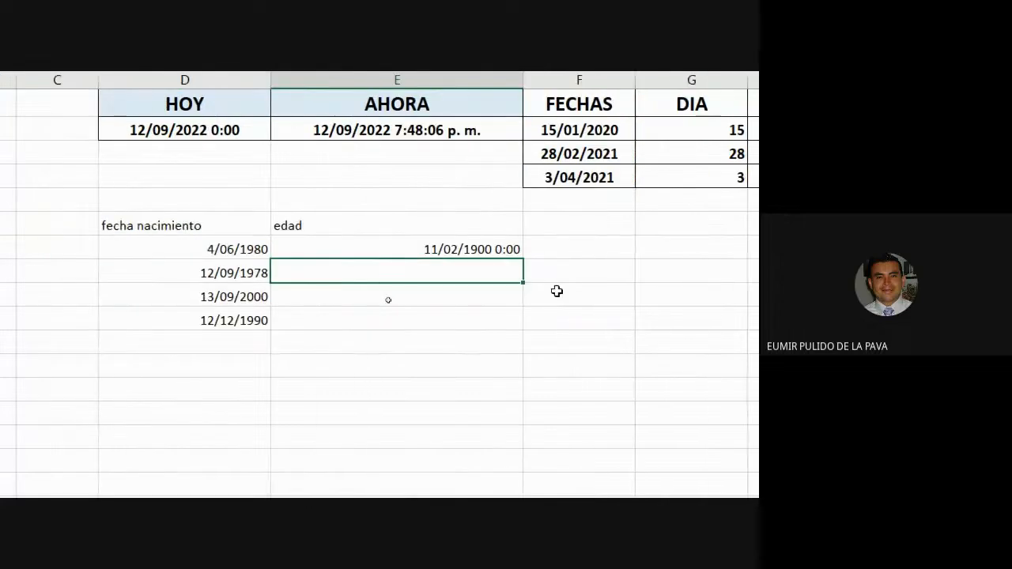
{"action": "left_click_drag", "start_coordinate": [462, 250], "coordinate": [454, 319]}
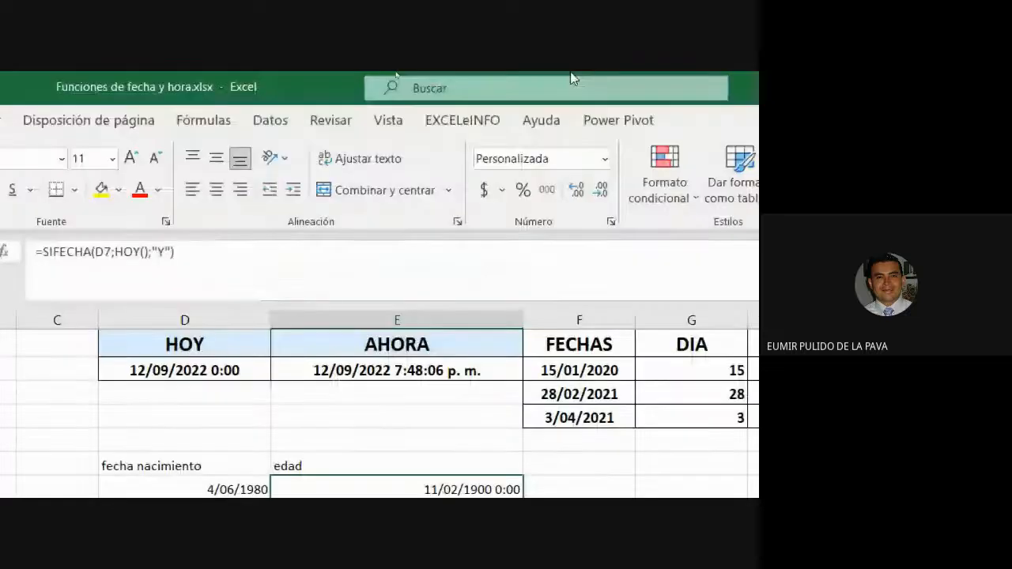
{"action": "left_click", "coordinate": [614, 157]}
{"action": "left_click", "coordinate": [565, 234]}
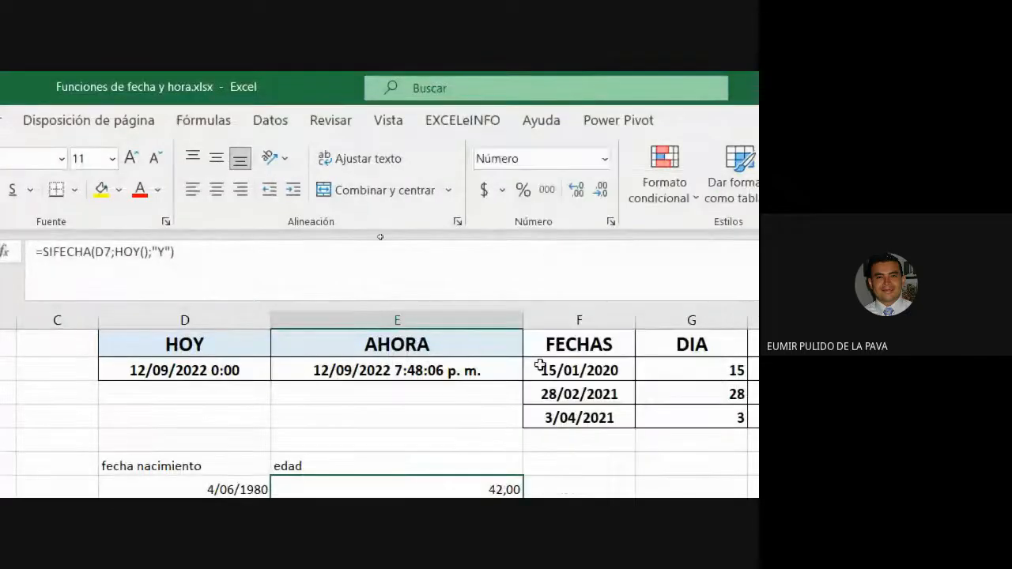
{"action": "left_click", "coordinate": [601, 116]}
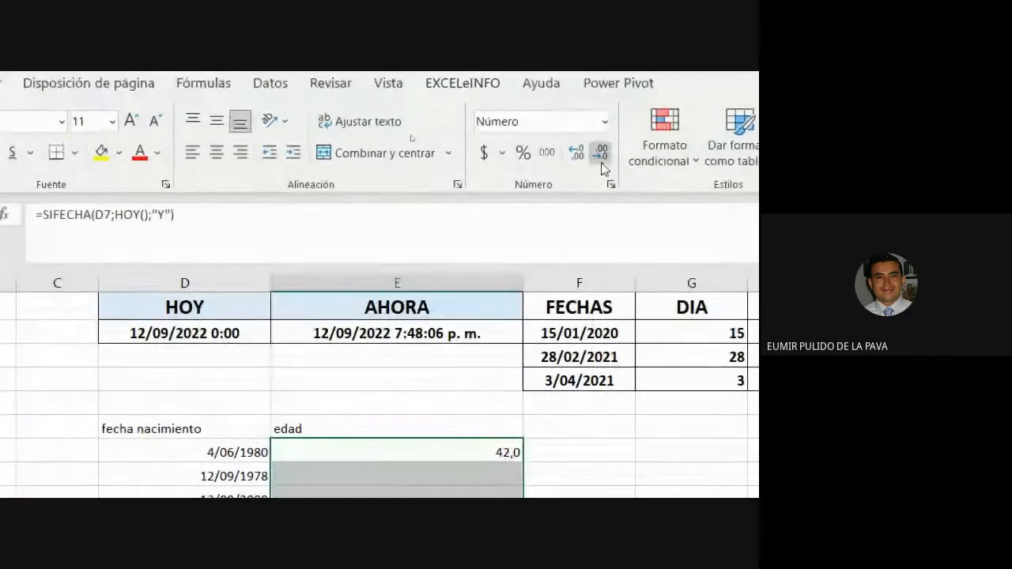
{"action": "left_click", "coordinate": [601, 117]}
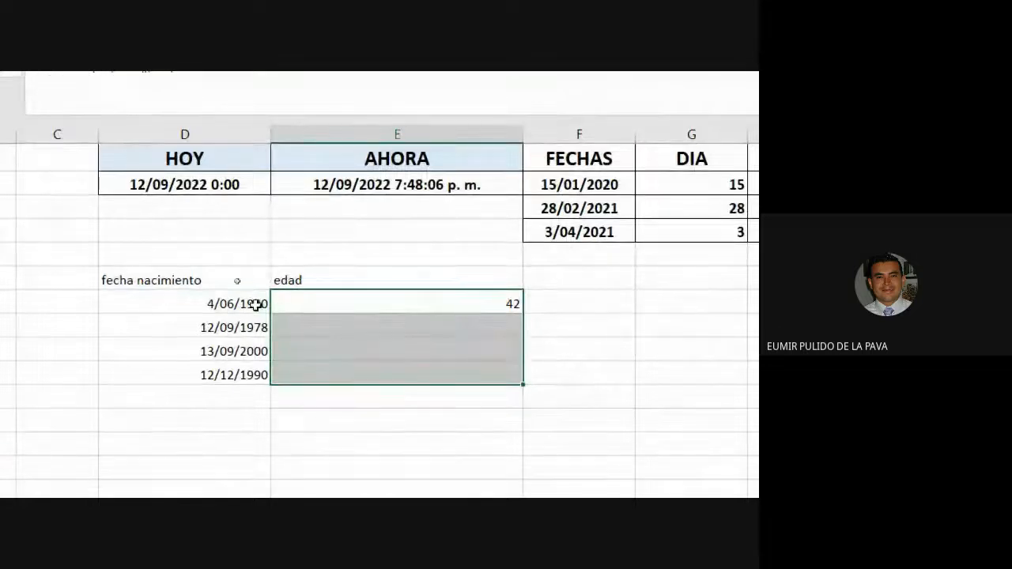
- Fill the age formula down the edad column, giving 42, 44, 21 and 31
{"action": "left_click", "coordinate": [255, 311]}
{"action": "left_click", "coordinate": [348, 310]}
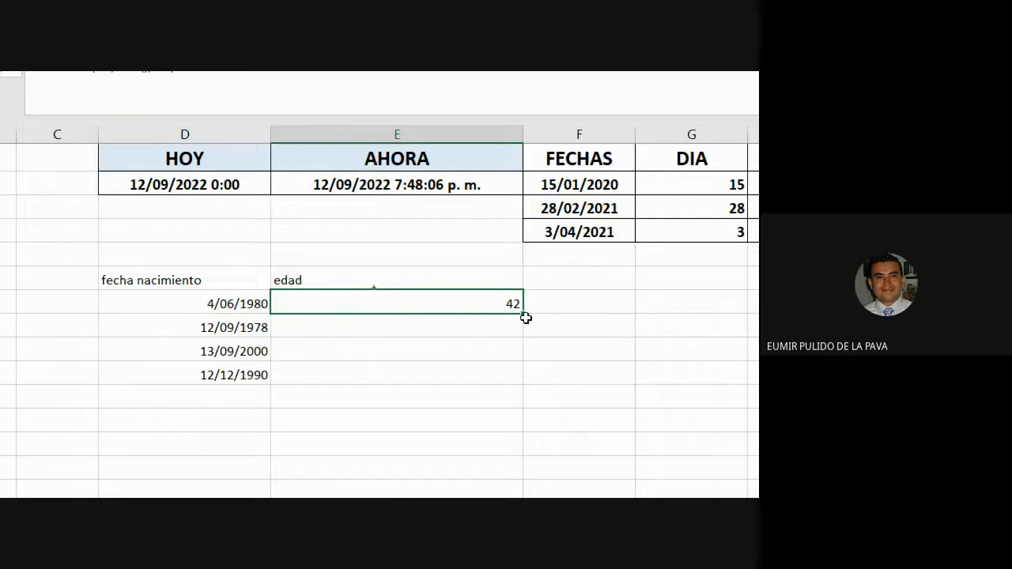
{"action": "left_click_drag", "start_coordinate": [524, 317], "coordinate": [523, 383]}
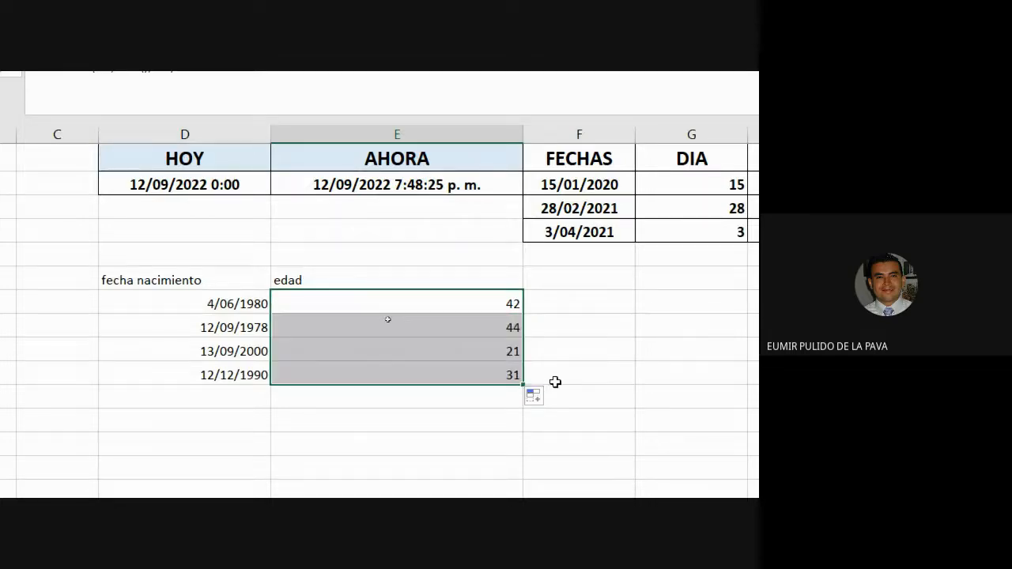
- Select the 13/09/2000 birth date with its age, then its age cell showing 21
{"action": "left_click", "coordinate": [223, 350]}
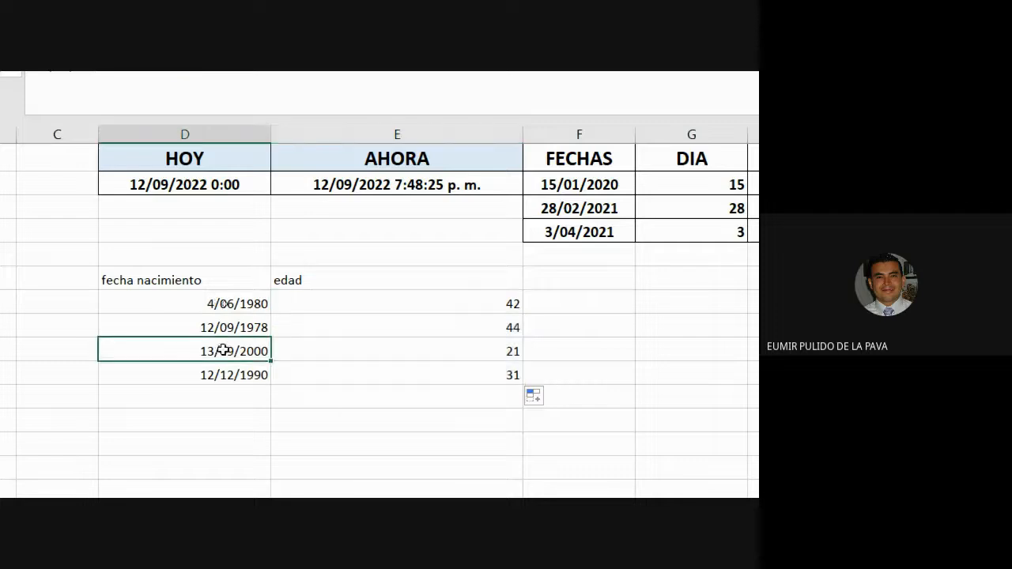
{"action": "left_click_drag", "start_coordinate": [224, 350], "coordinate": [335, 352]}
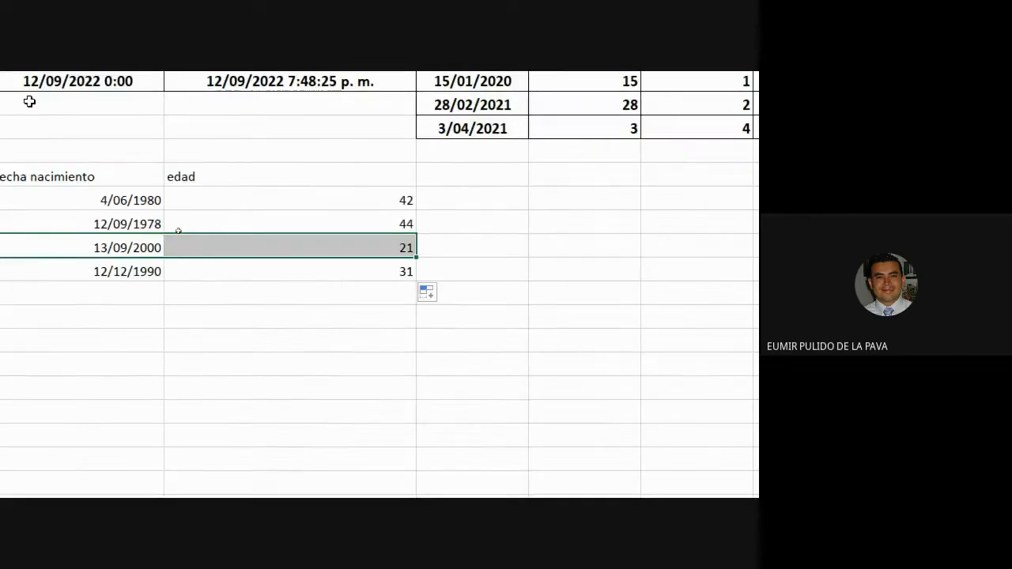
{"action": "left_click", "coordinate": [340, 248]}
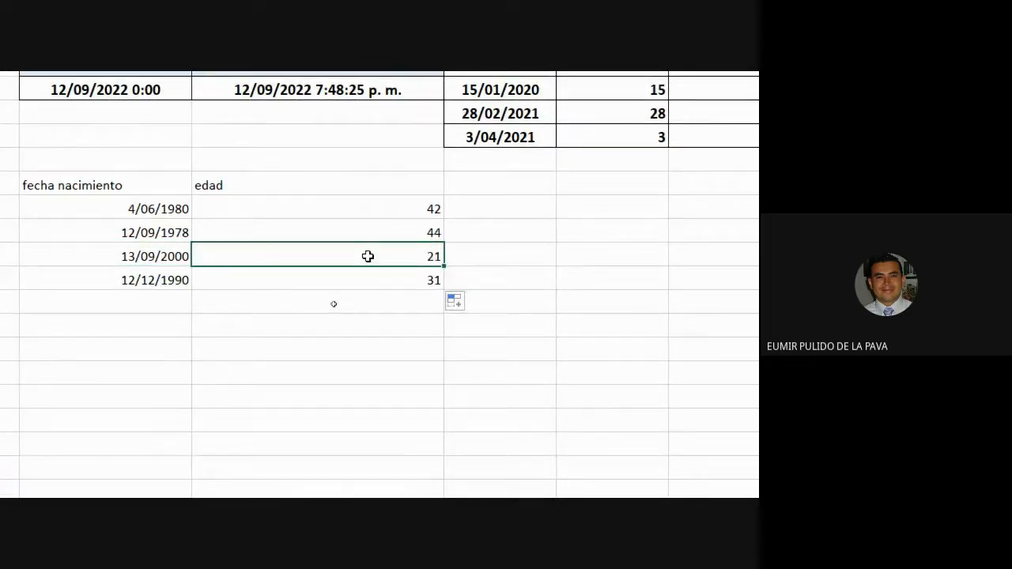
- Inspect and confirm =SIFECHA(D9;HOY();"Y") in E10, then select the edad ages E7:E10
{"action": "double_click", "coordinate": [335, 257]}
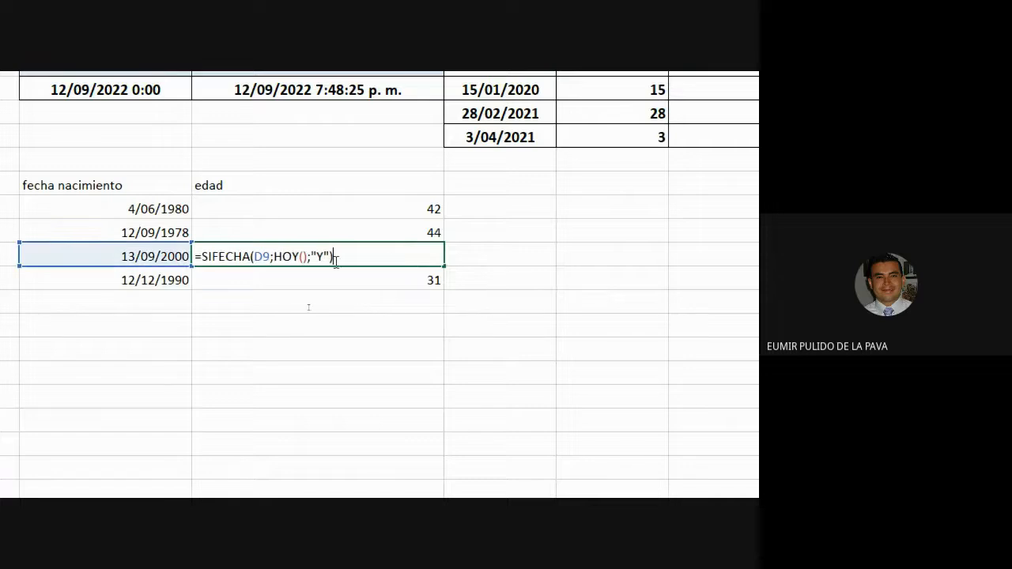
{"action": "left_click_drag", "start_coordinate": [274, 256], "coordinate": [298, 256]}
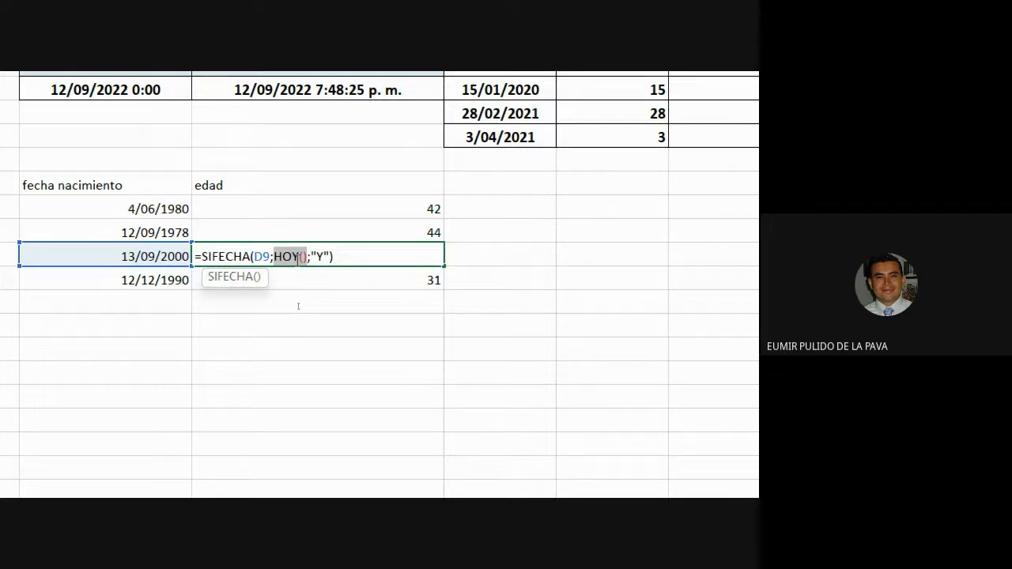
{"action": "key", "text": "Return"}
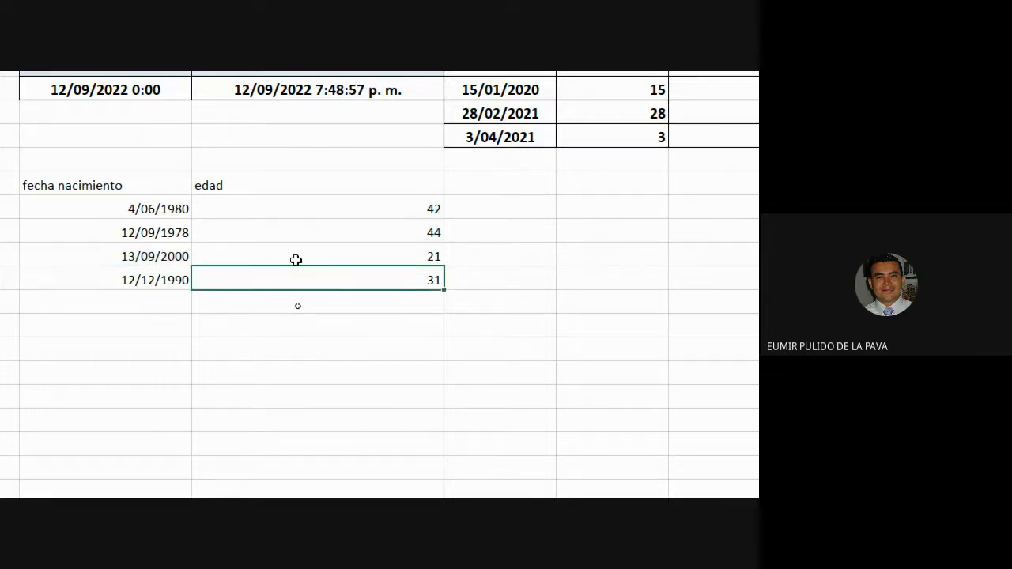
{"action": "left_click", "coordinate": [391, 261]}
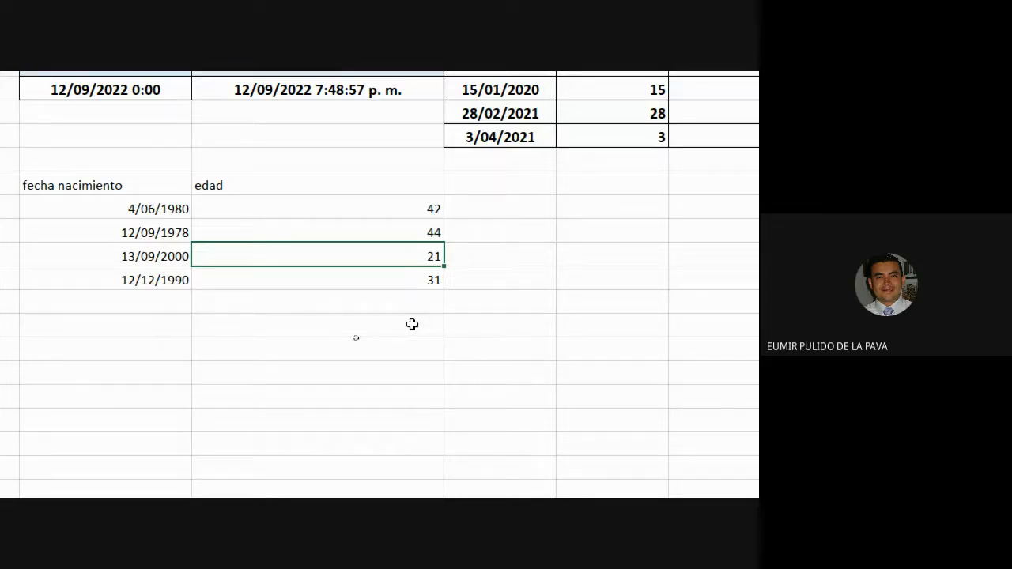
{"action": "left_click_drag", "start_coordinate": [284, 213], "coordinate": [281, 277]}
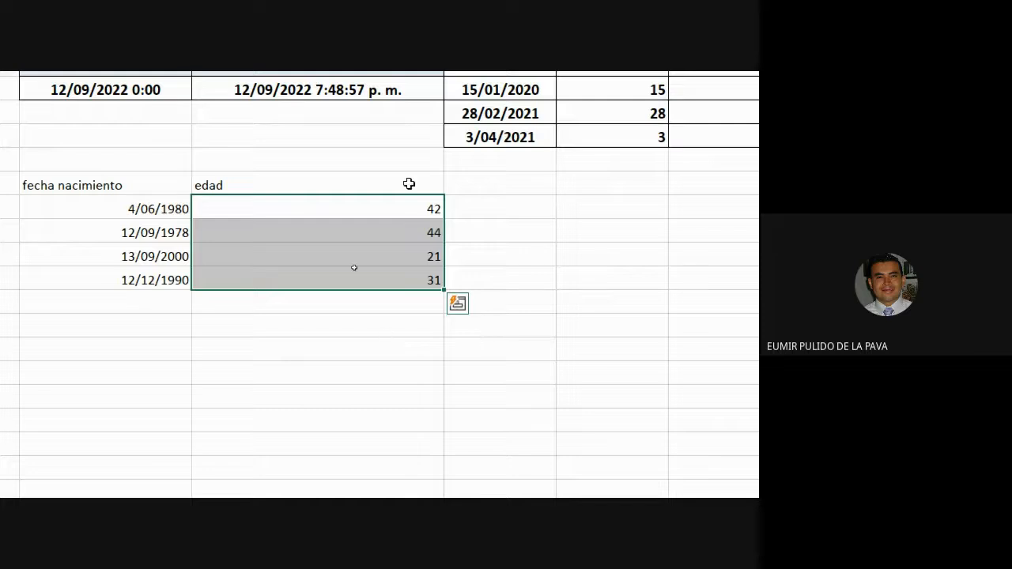
- Append &" AÑOS" to the first age formula and fill it down the edad column
{"action": "double_click", "coordinate": [409, 209]}
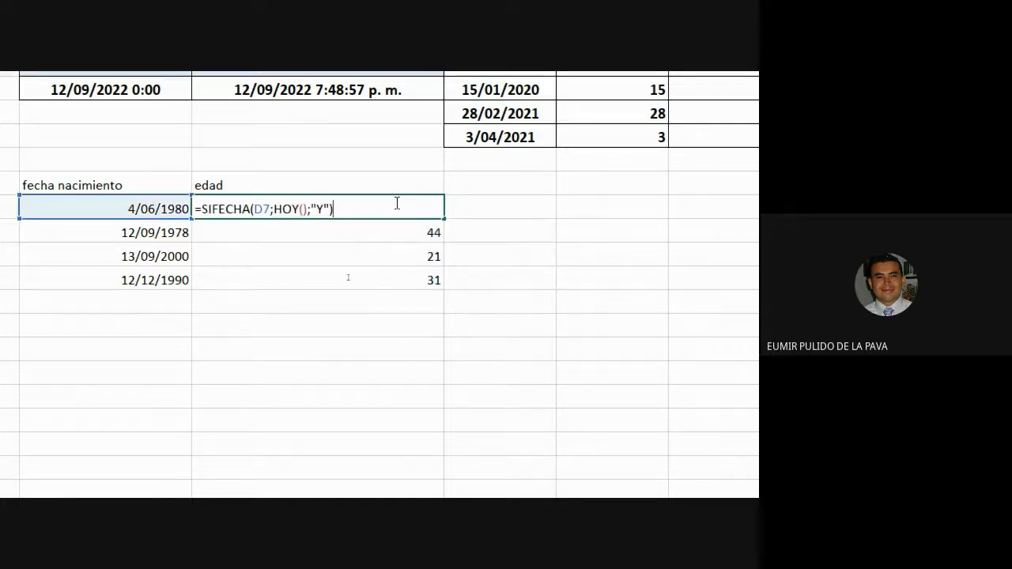
{"action": "type", "text": "&\" AÑOS\""}
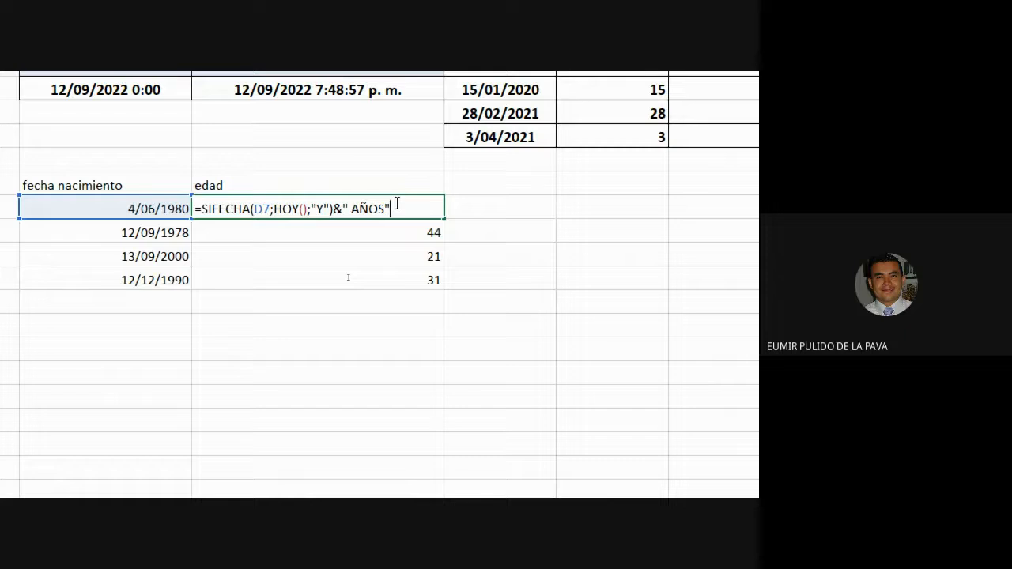
{"action": "key", "text": "Return"}
{"action": "left_click", "coordinate": [395, 203]}
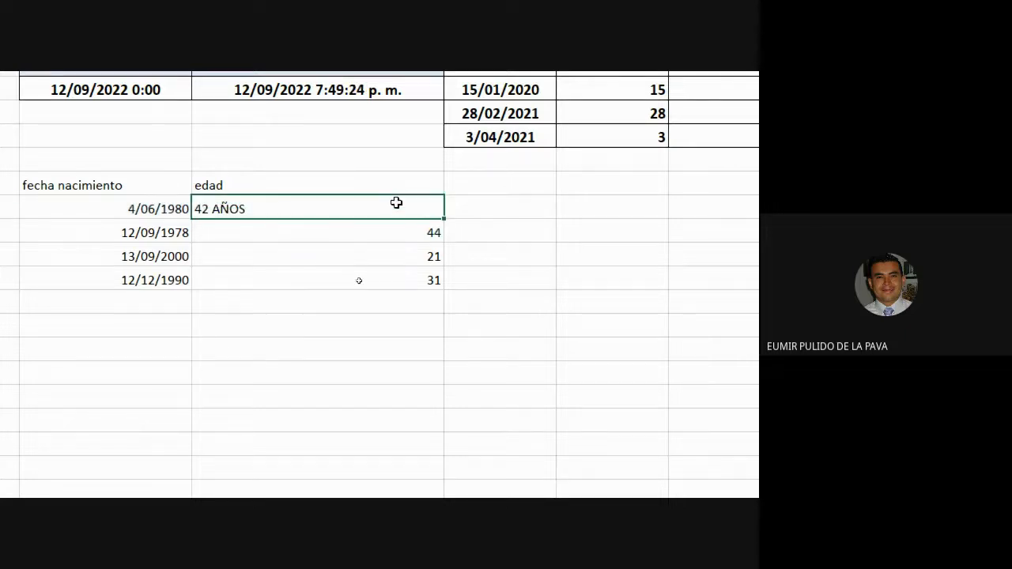
{"action": "left_click_drag", "start_coordinate": [444, 218], "coordinate": [451, 282]}
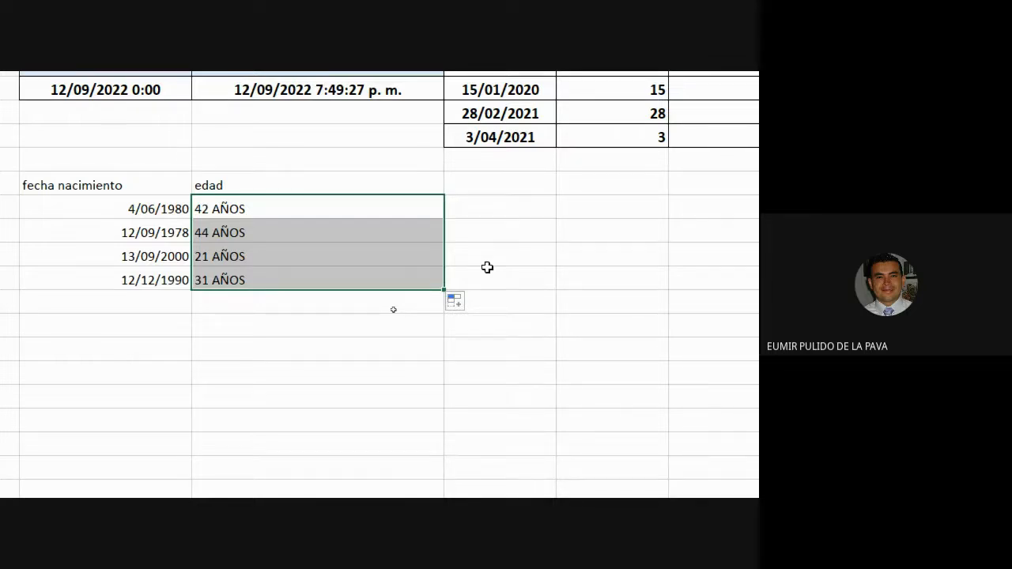
- Remove the " AÑOS" label from E7 and refill E8:E10 with plain whole-year ages
{"action": "double_click", "coordinate": [360, 209]}
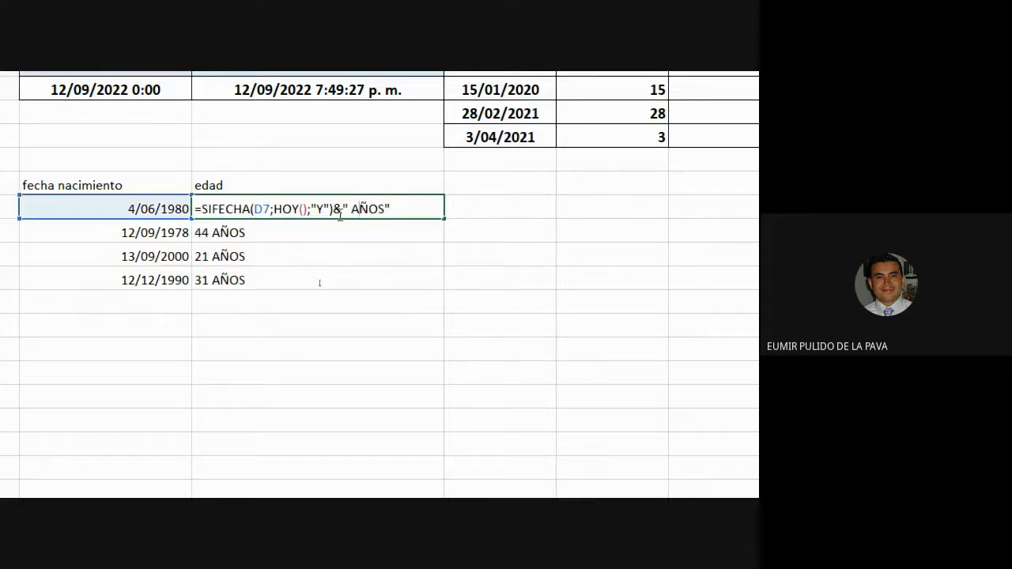
{"action": "left_click_drag", "start_coordinate": [333, 209], "coordinate": [444, 220]}
{"action": "key", "text": "BackSpace"}
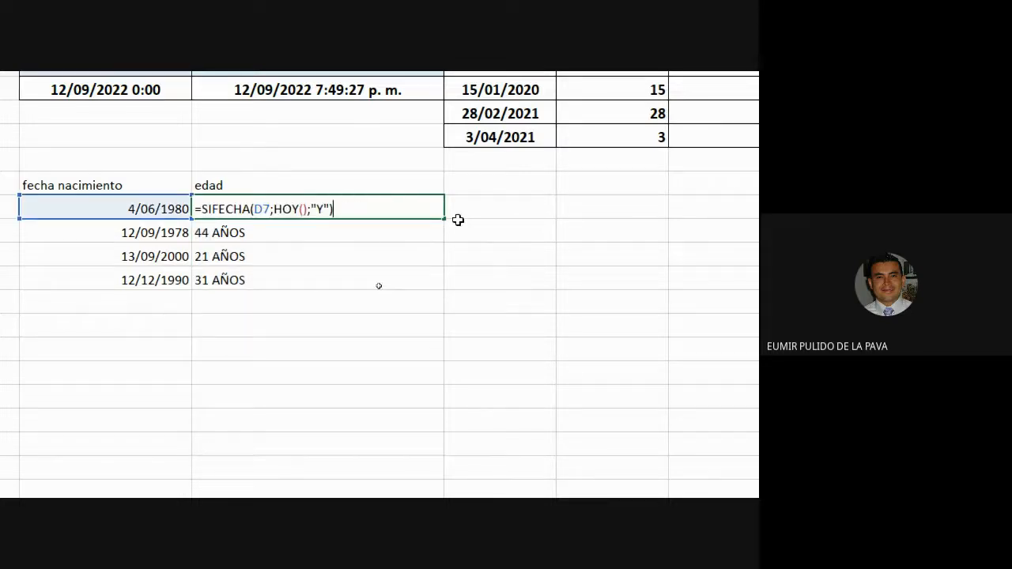
{"action": "key", "text": "Return"}
{"action": "left_click_drag", "start_coordinate": [403, 193], "coordinate": [421, 207]}
{"action": "left_click", "coordinate": [427, 209]}
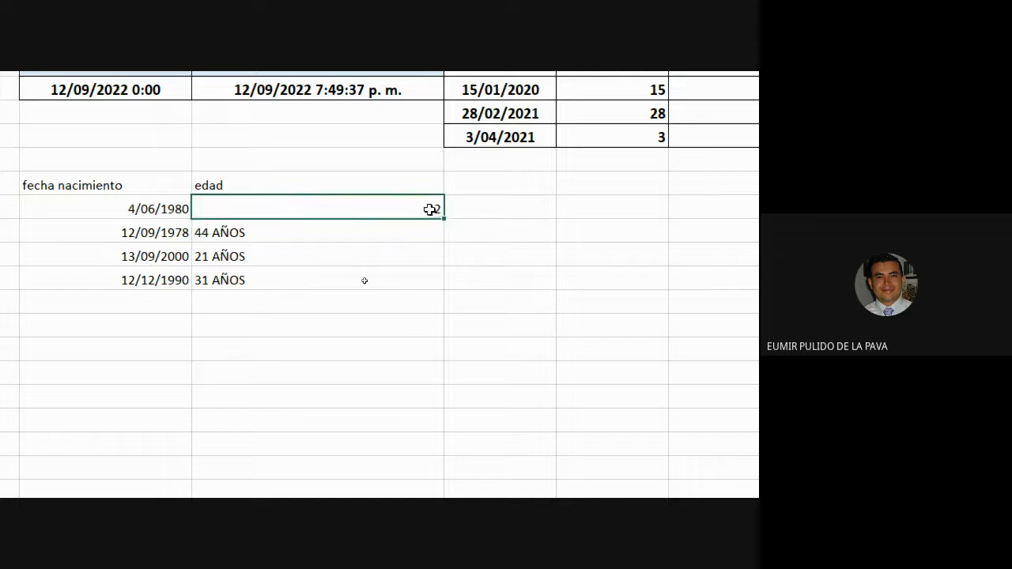
{"action": "double_click", "coordinate": [443, 218]}
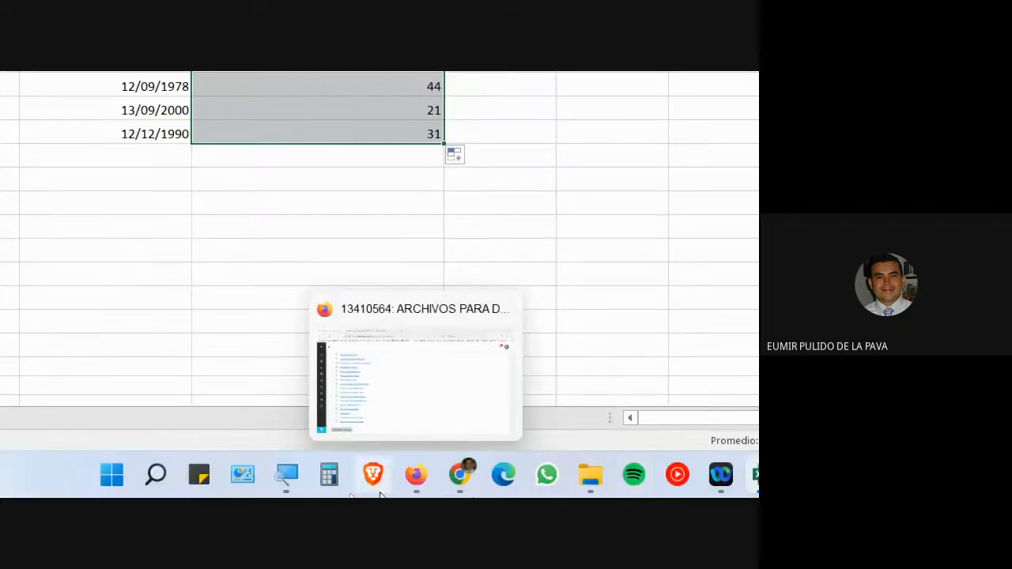
{"action": "left_click", "coordinate": [72, 474]}
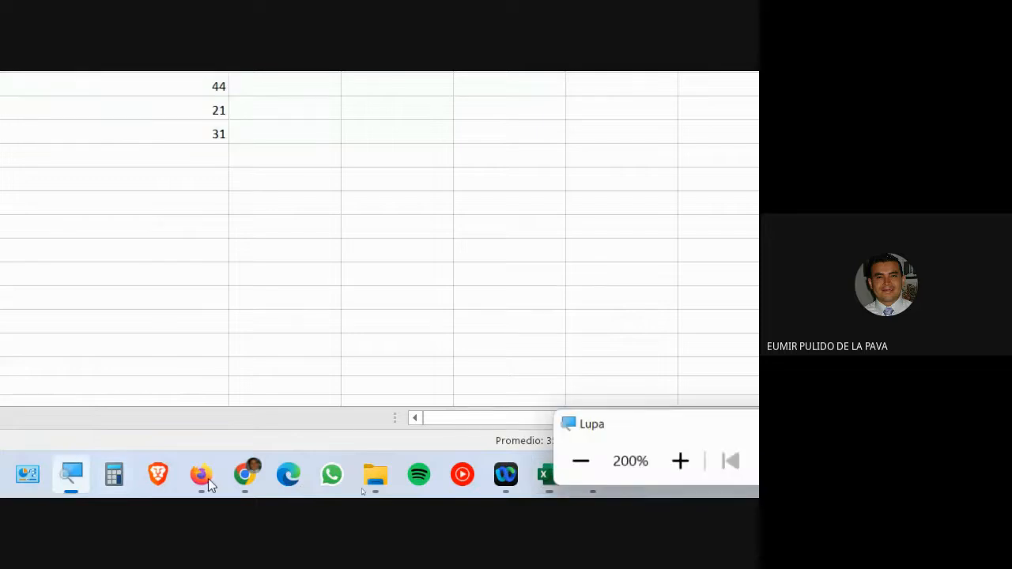
{"action": "left_click", "coordinate": [579, 463]}
{"action": "left_click", "coordinate": [377, 482]}
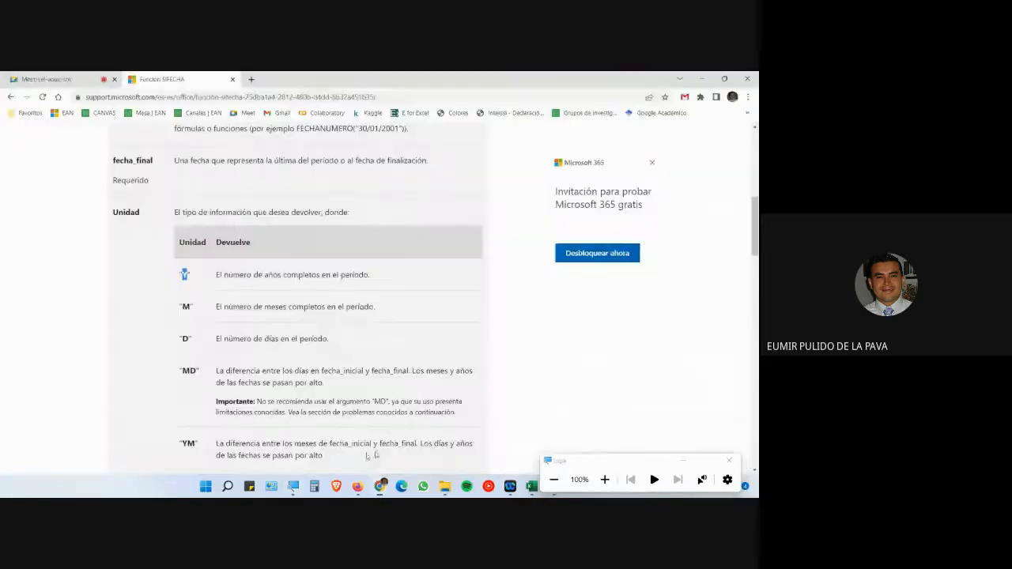
{"action": "left_click", "coordinate": [48, 80]}
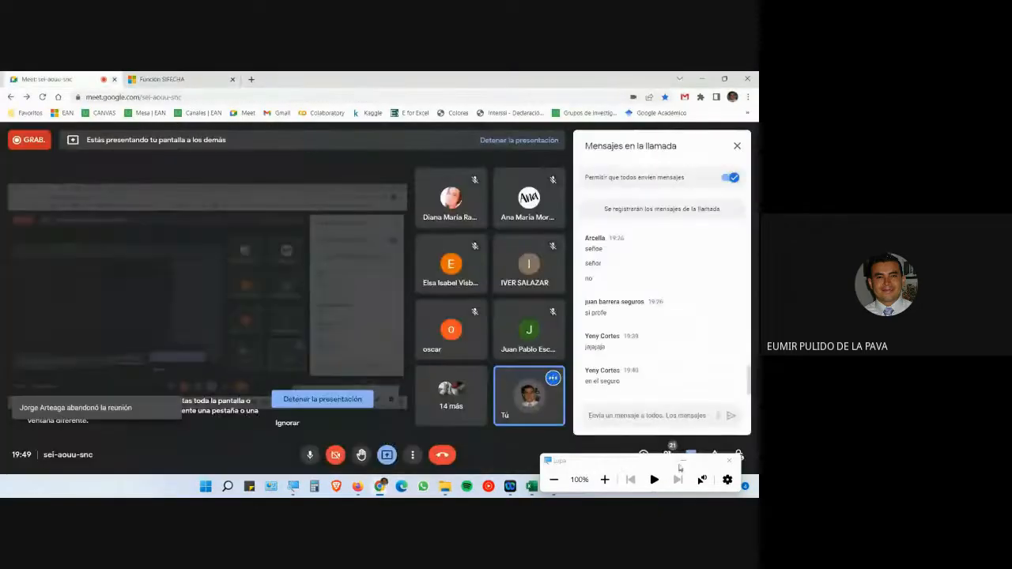
{"action": "left_click", "coordinate": [683, 460]}
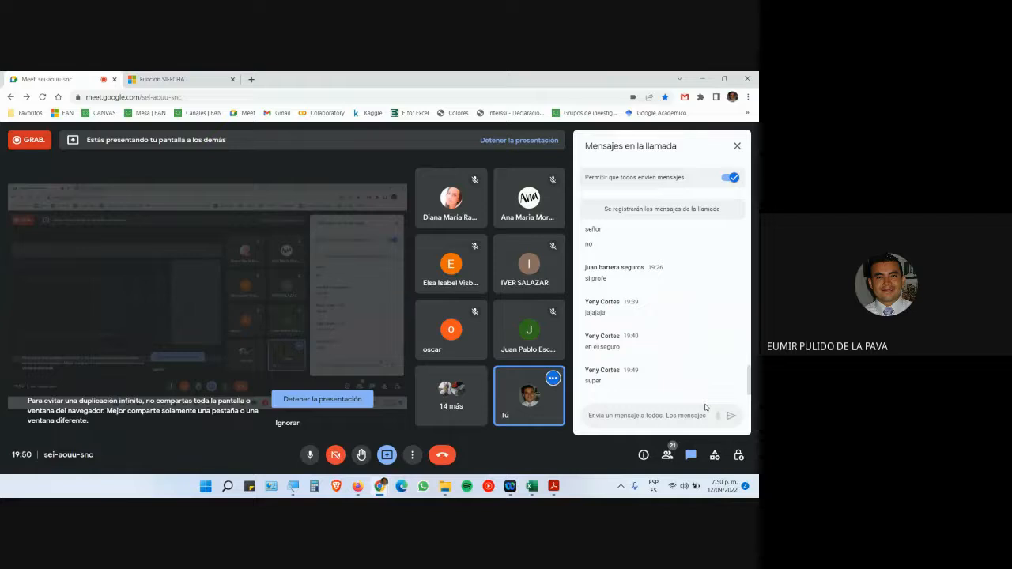
{"action": "key", "text": "super+plus"}
{"action": "left_click", "coordinate": [683, 461]}
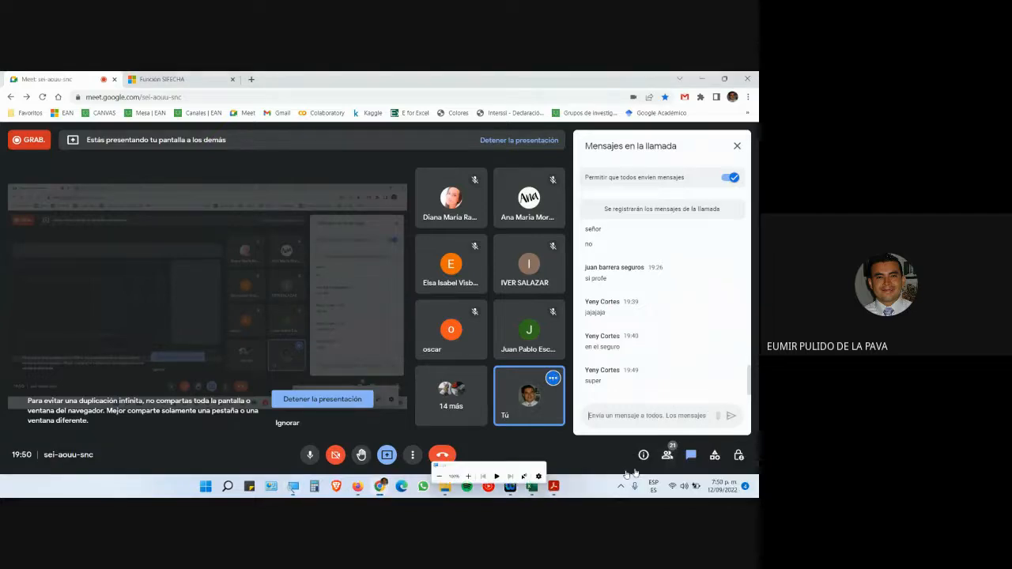
{"action": "left_click", "coordinate": [531, 494]}
- Select the =MES(F2) month results in H2:H4, then return to the Google Meet chat
{"action": "left_click", "coordinate": [563, 439]}
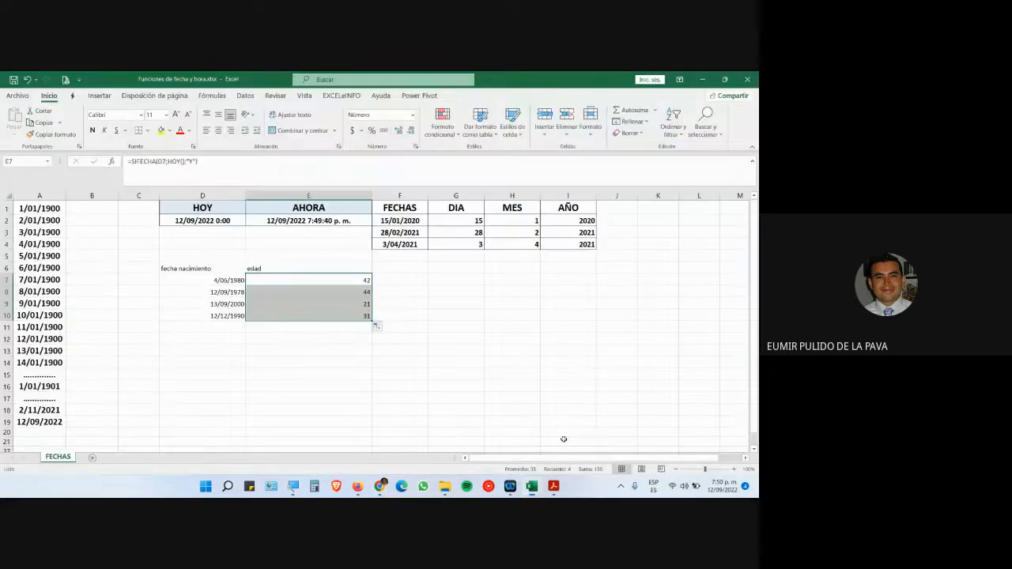
{"action": "left_click", "coordinate": [380, 487]}
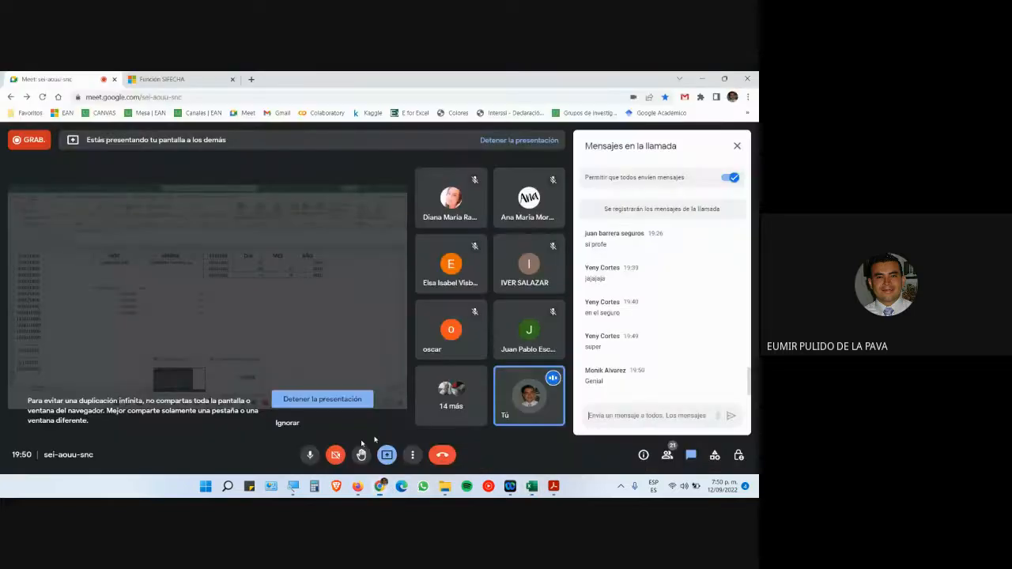
{"action": "key", "text": "alt+Tab"}
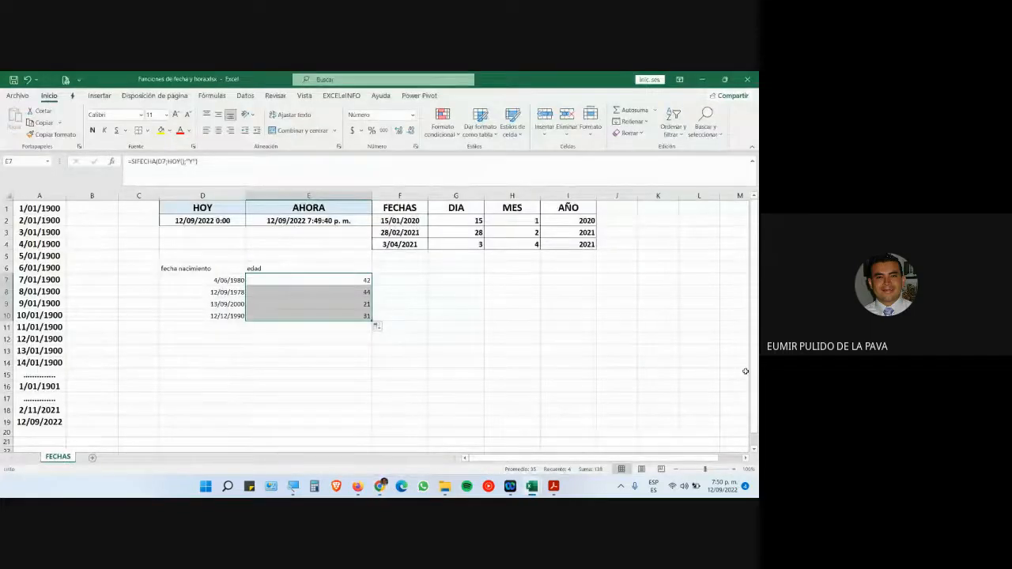
{"action": "left_click", "coordinate": [499, 325]}
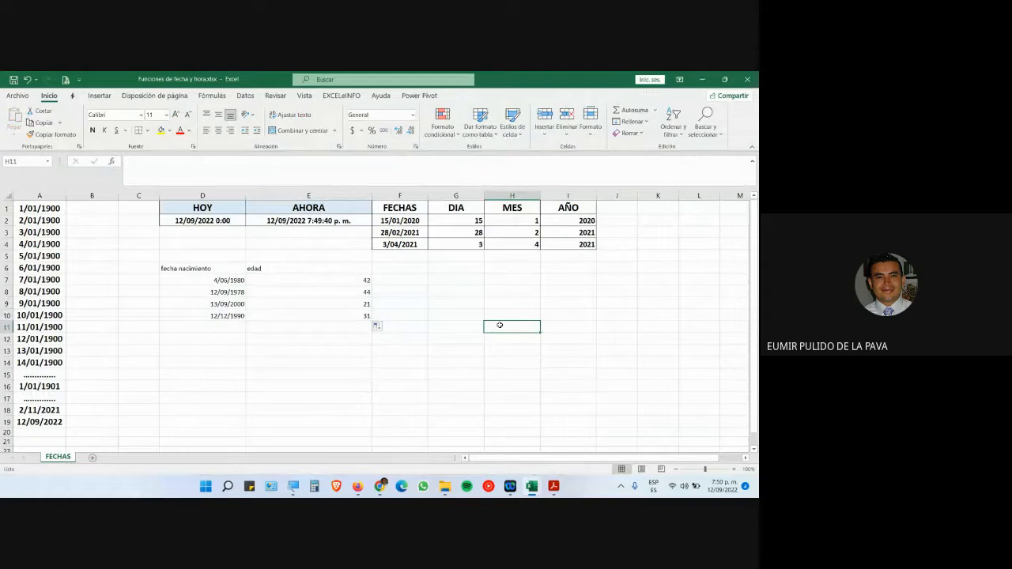
{"action": "left_click_drag", "start_coordinate": [526, 220], "coordinate": [522, 245]}
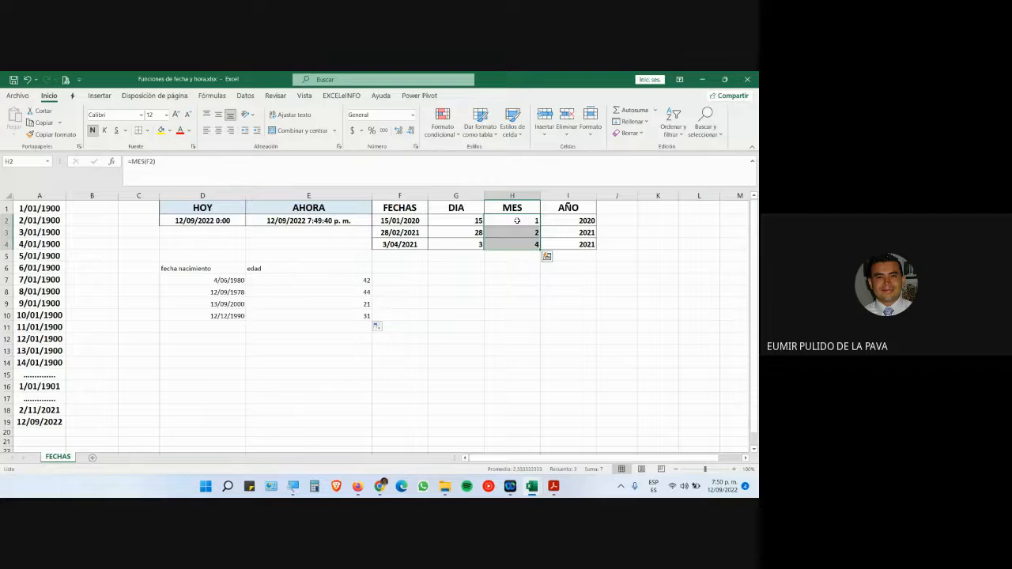
{"action": "key", "text": "alt+Tab"}
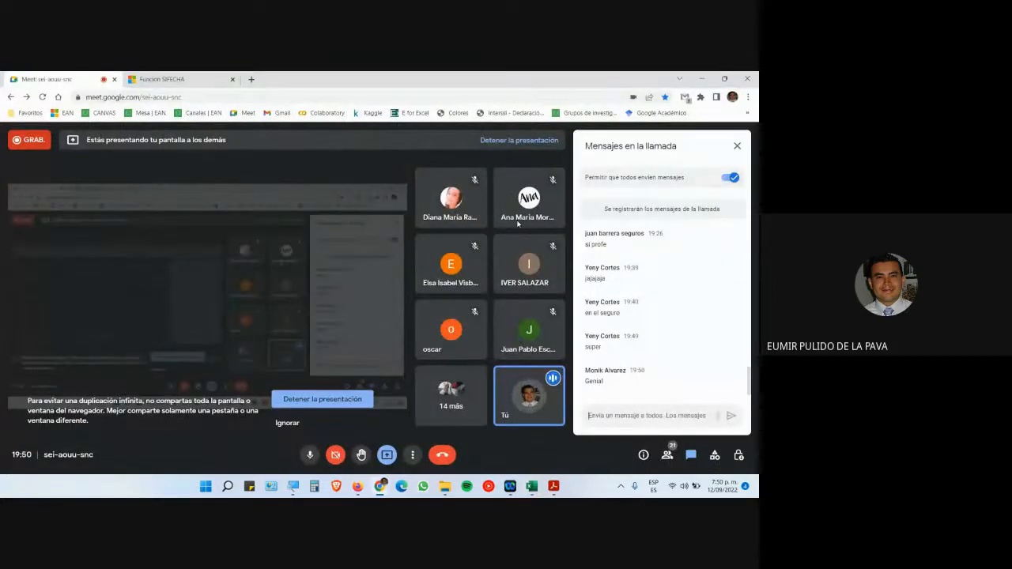
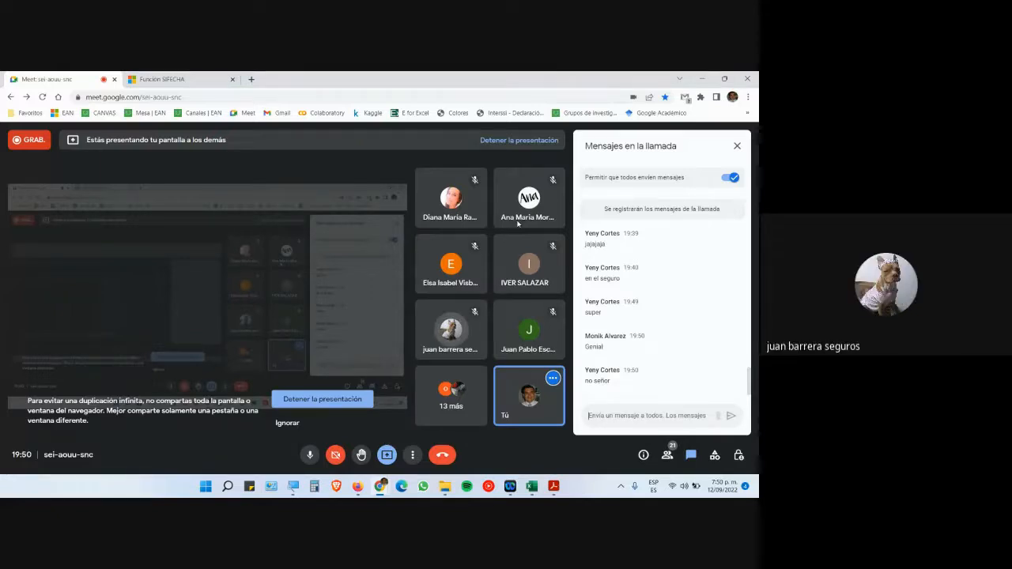
- Switch from Google Meet to the Excel date-functions workbook showing the FECHAS sheet
{"action": "key", "text": "alt+Tab"}
- Insert a blank column I between MES and AÑO and widen it
{"action": "right_click", "coordinate": [556, 197]}
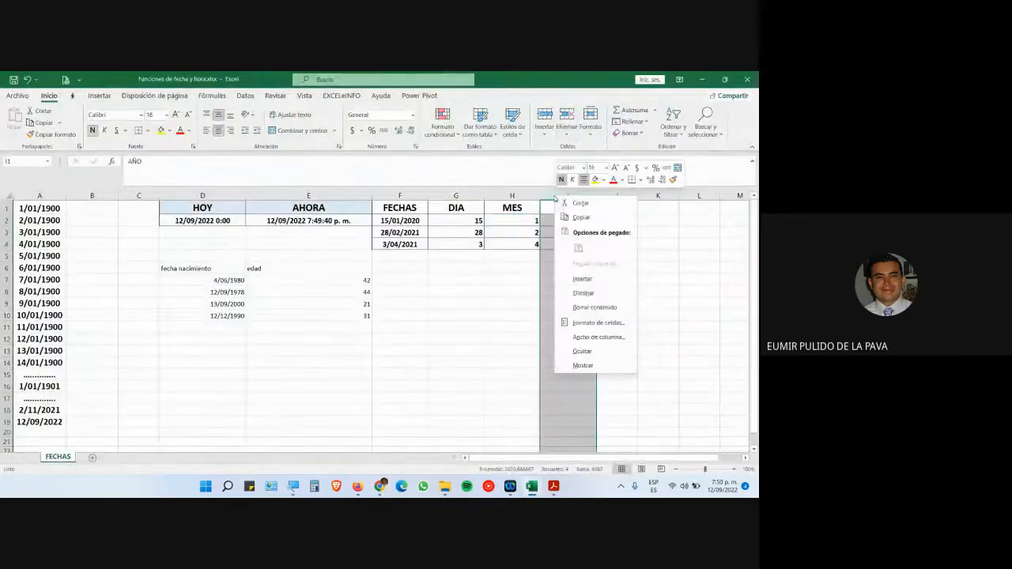
{"action": "left_click", "coordinate": [583, 279]}
{"action": "left_click", "coordinate": [551, 220]}
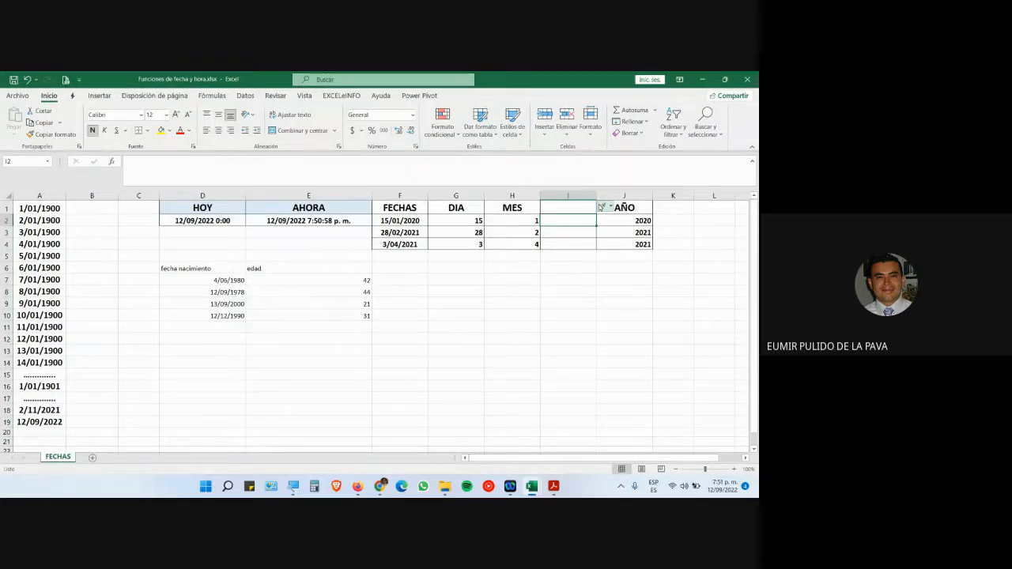
{"action": "left_click_drag", "start_coordinate": [593, 194], "coordinate": [659, 195]}
- Start a =TEXTO( formula in cell I2 beside the 15/01/2020 date
{"action": "key", "text": "super+plus"}
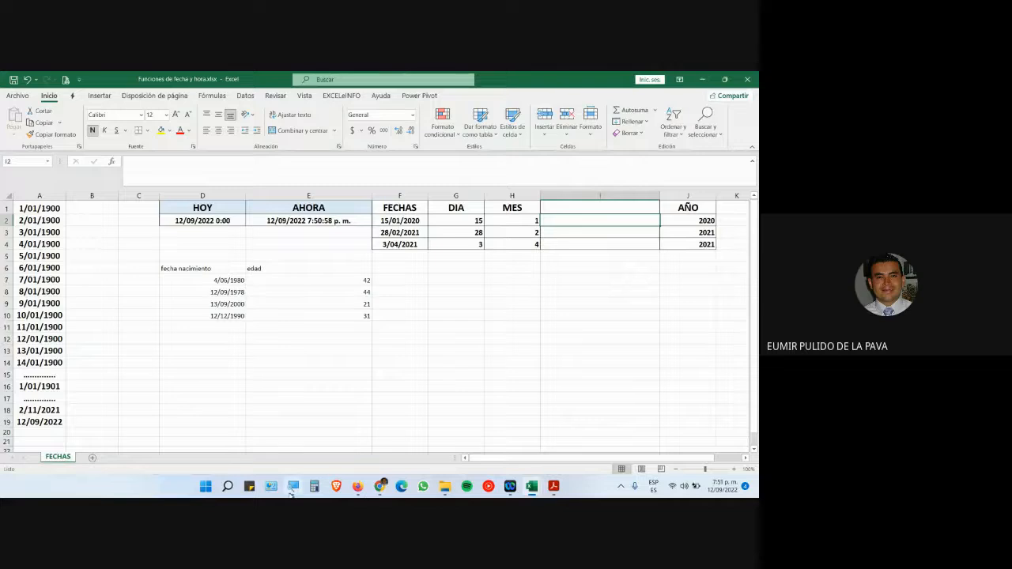
{"action": "left_click", "coordinate": [603, 479]}
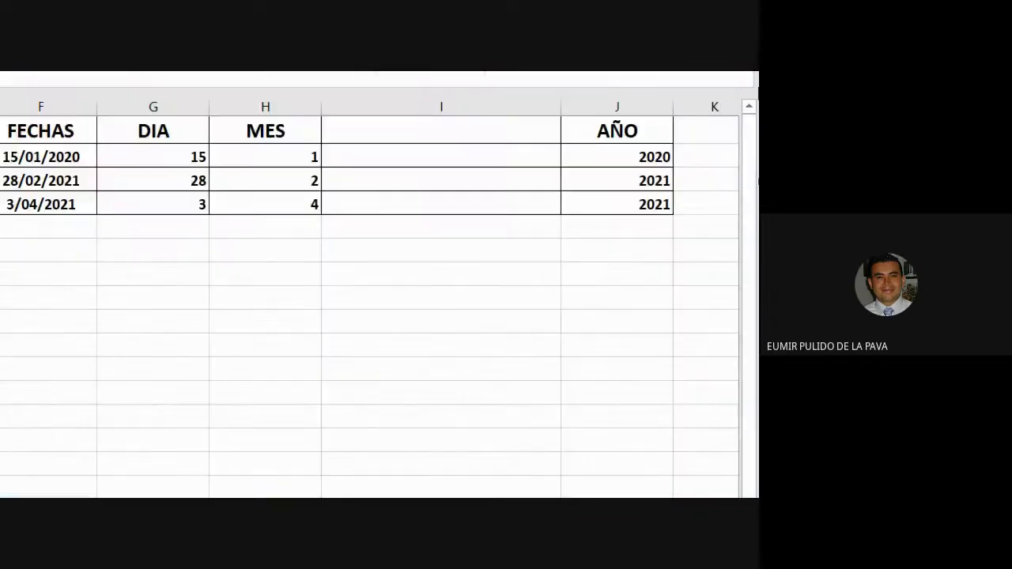
{"action": "left_click", "coordinate": [457, 283]}
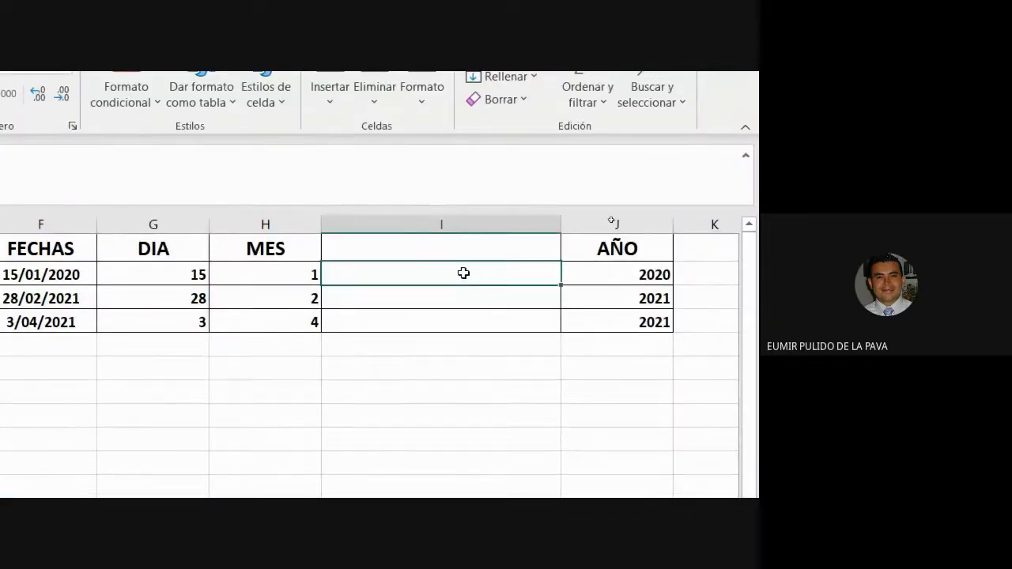
{"action": "double_click", "coordinate": [463, 273]}
{"action": "type", "text": "=TEXTO("}
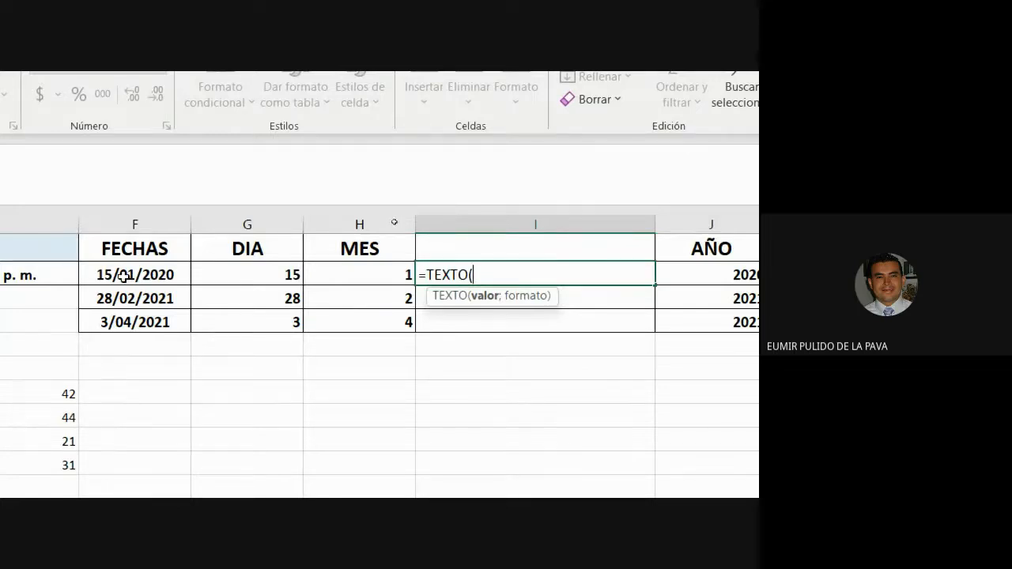
- Complete =TEXTO(MES(F2);"mmm") in I2 and fill it down to I4, giving ene
{"action": "type", "text": "MES("}
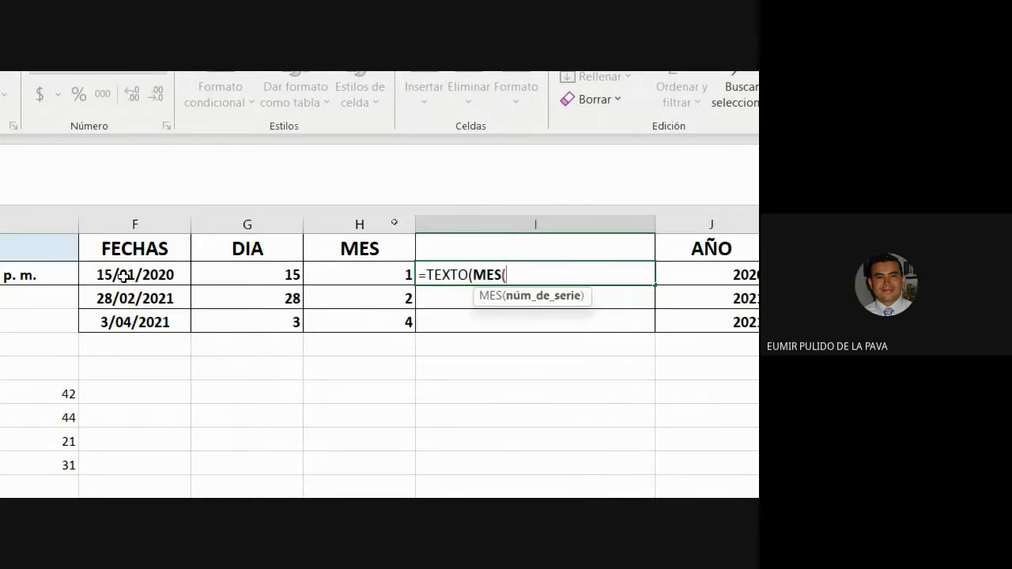
{"action": "left_click", "coordinate": [170, 273]}
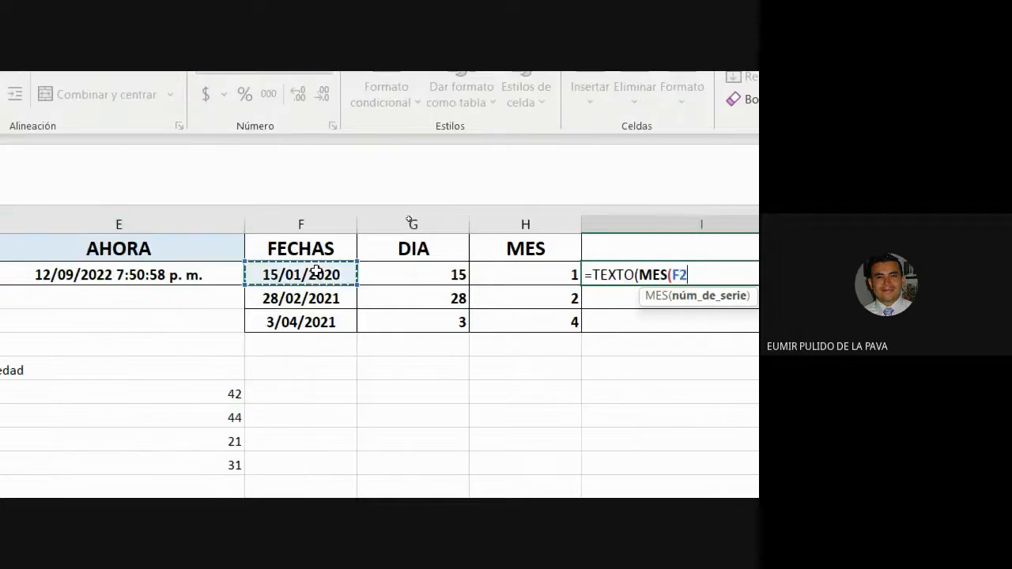
{"action": "type", "text": ")"}
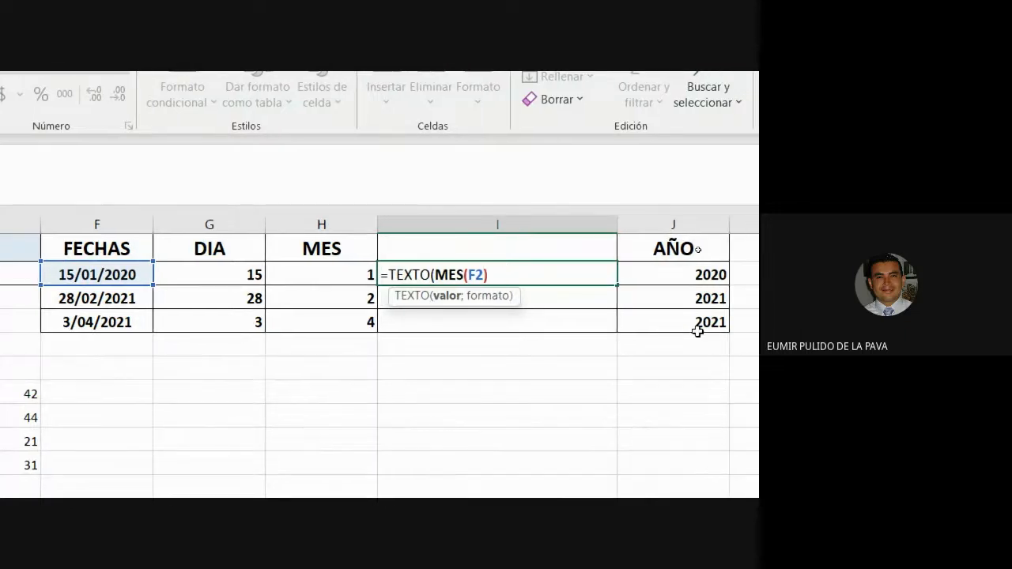
{"action": "left_click_drag", "start_coordinate": [435, 274], "coordinate": [499, 277]}
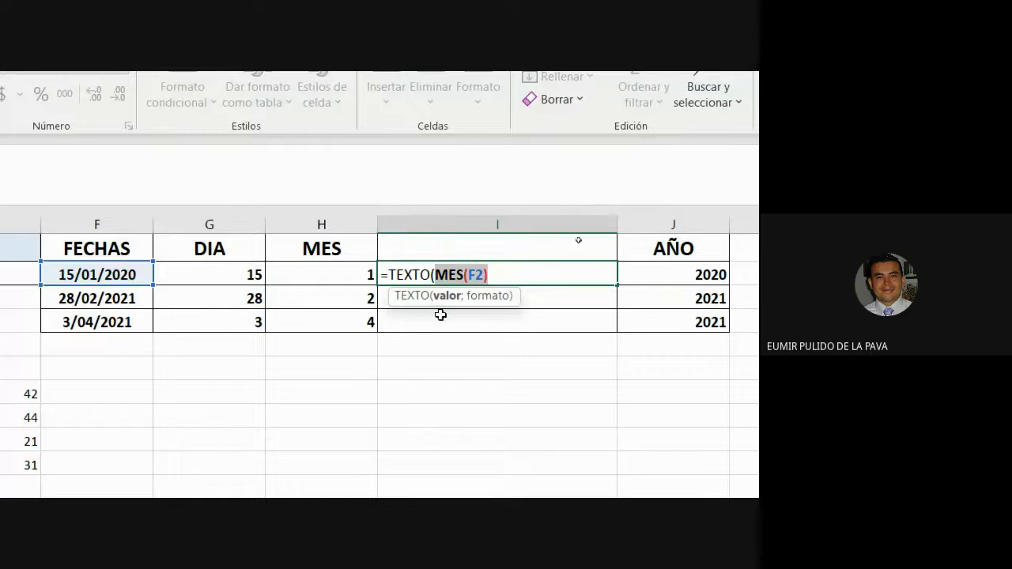
{"action": "left_click", "coordinate": [493, 277]}
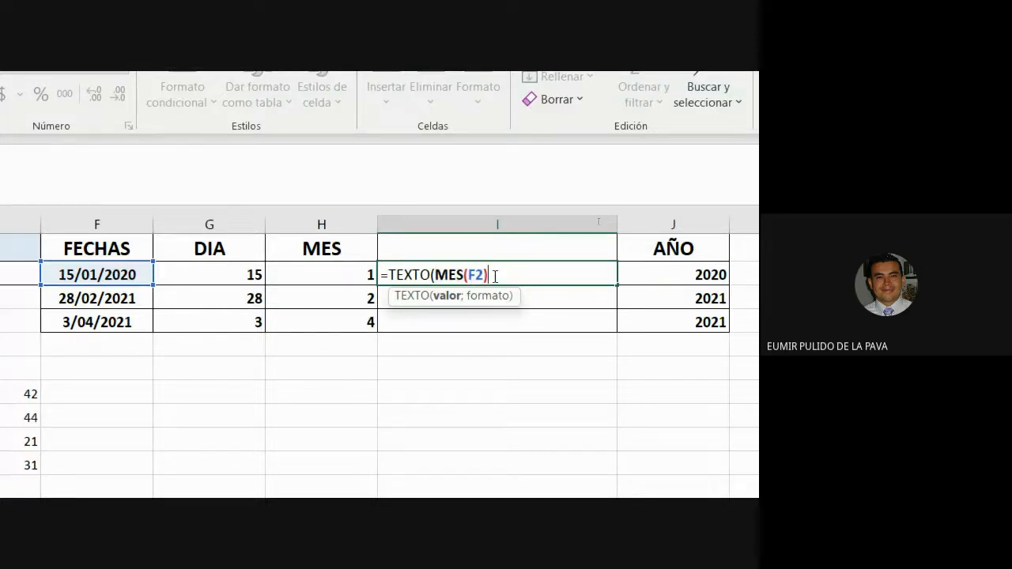
{"action": "type", "text": ";"}
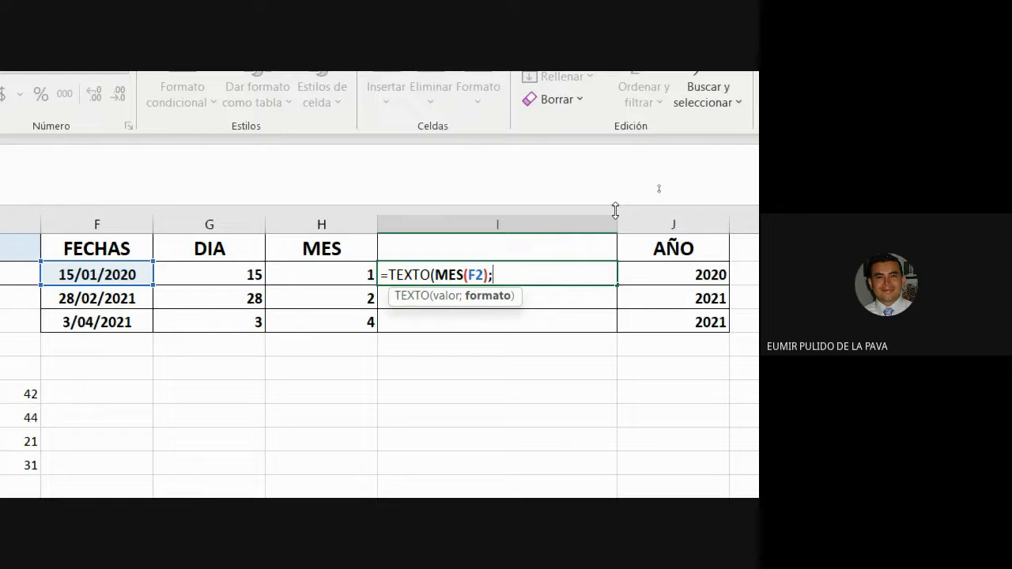
{"action": "type", "text": "\"MM"}
{"action": "key", "text": "BackSpace"}
{"action": "key", "text": "BackSpace"}
{"action": "type", "text": "mmm\")"}
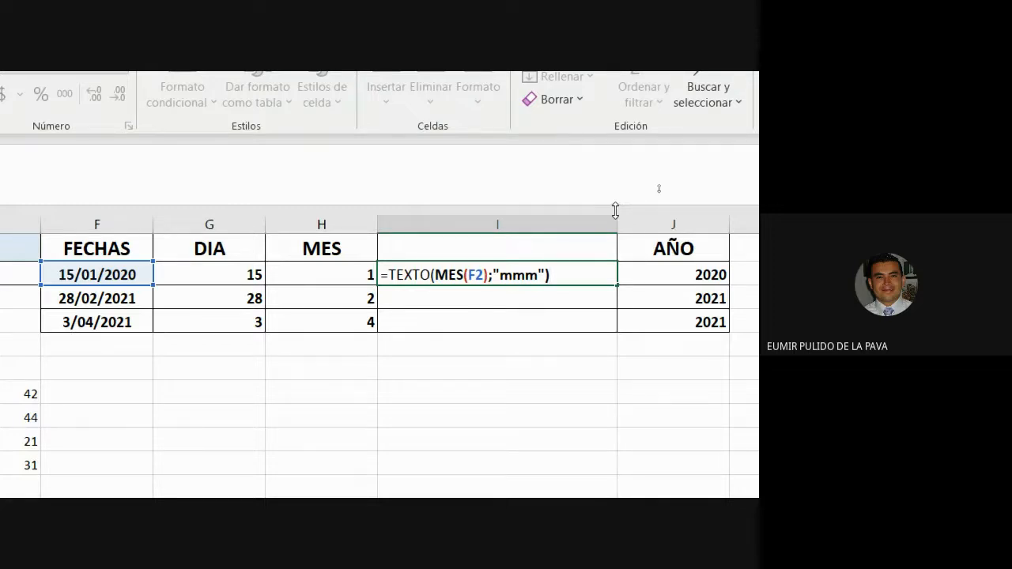
{"action": "key", "text": "Return"}
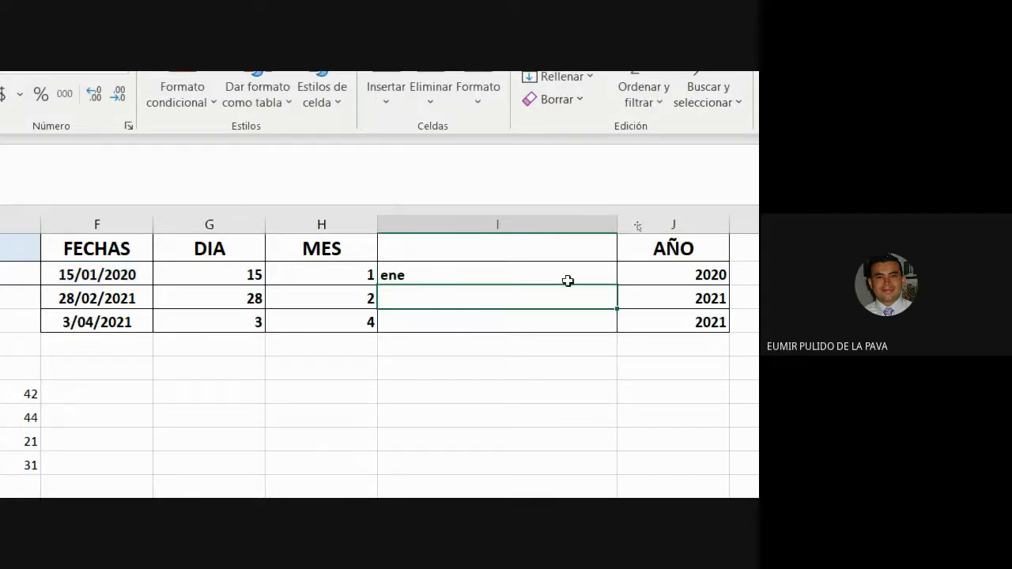
{"action": "left_click", "coordinate": [594, 280]}
{"action": "left_click_drag", "start_coordinate": [616, 285], "coordinate": [614, 325]}
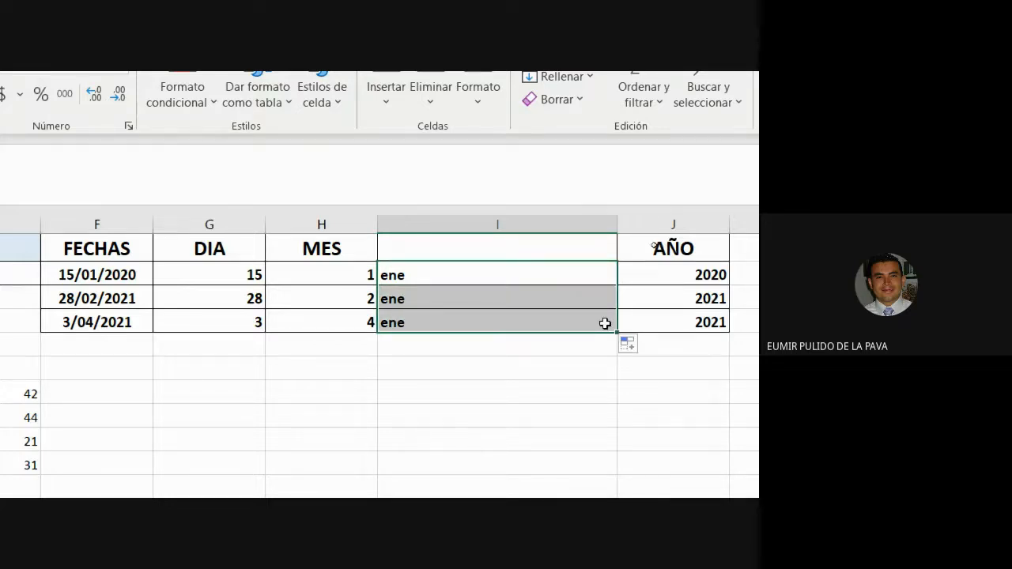
{"action": "left_click", "coordinate": [86, 319]}
{"action": "double_click", "coordinate": [422, 298]}
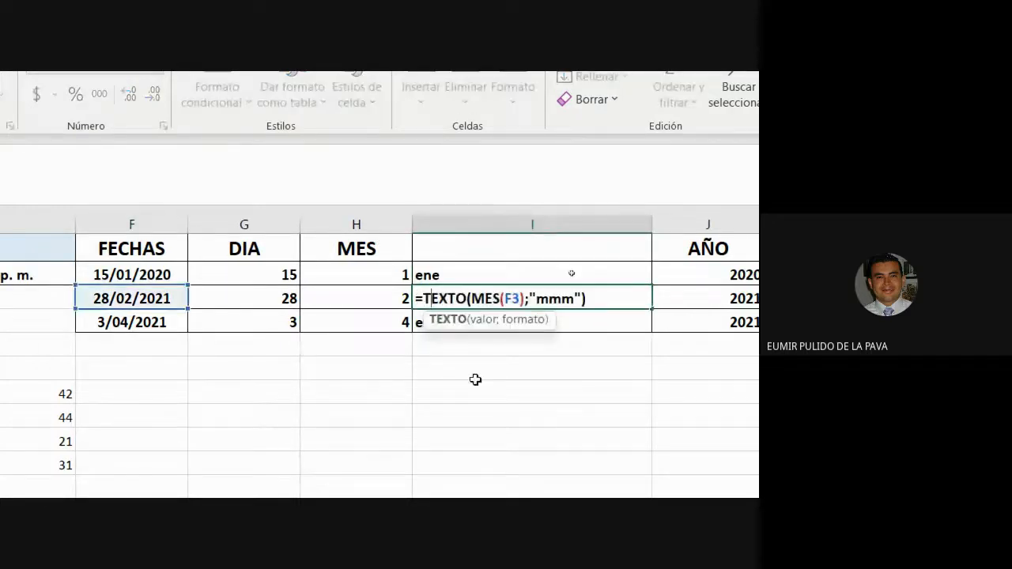
{"action": "key", "text": "Escape"}
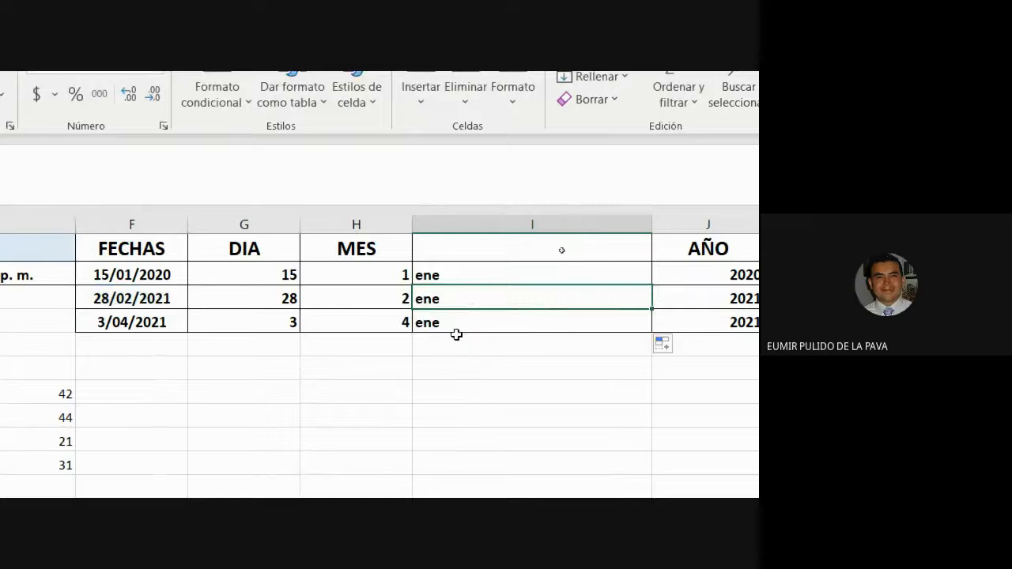
{"action": "double_click", "coordinate": [481, 275]}
{"action": "left_click", "coordinate": [575, 274]}
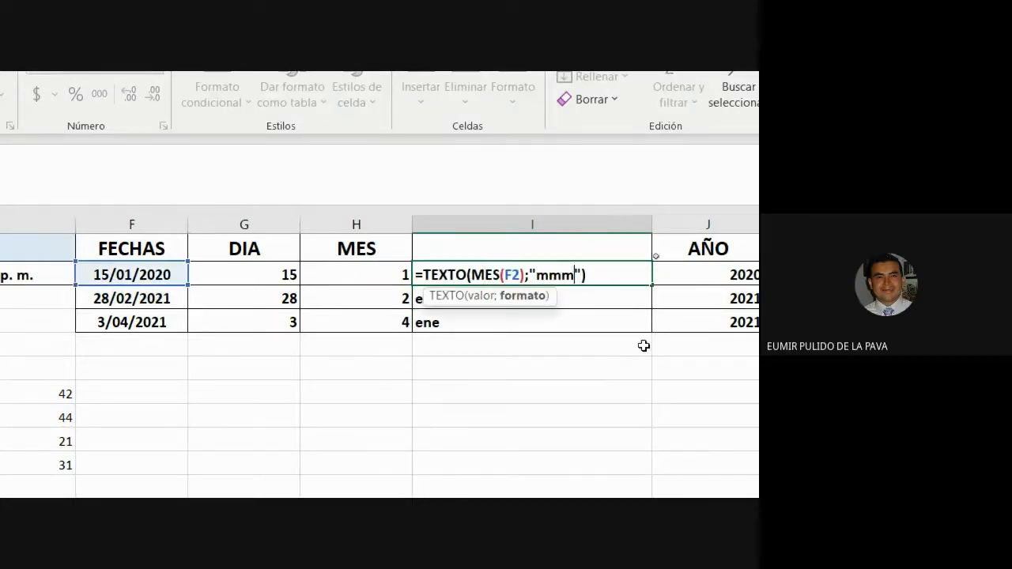
{"action": "type", "text": "m"}
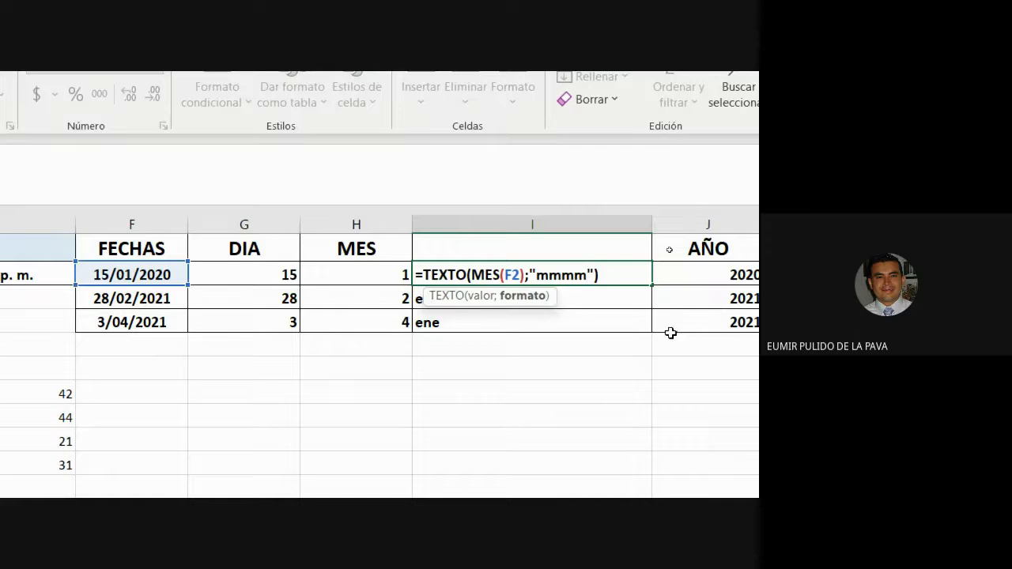
{"action": "key", "text": "Return"}
{"action": "key", "text": "Up"}
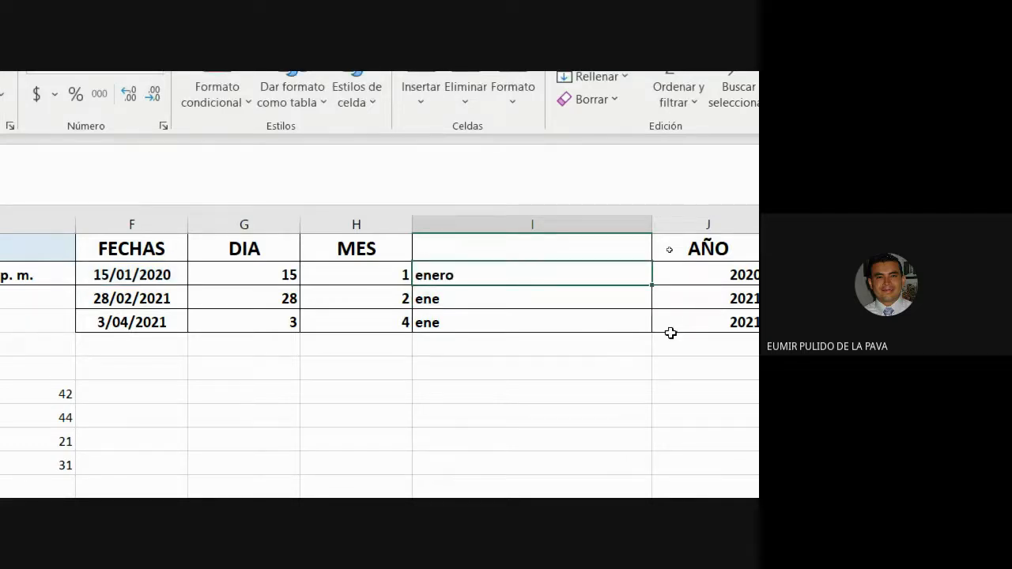
{"action": "key", "text": "F2"}
{"action": "key", "text": "Left"}
{"action": "key", "text": "Left"}
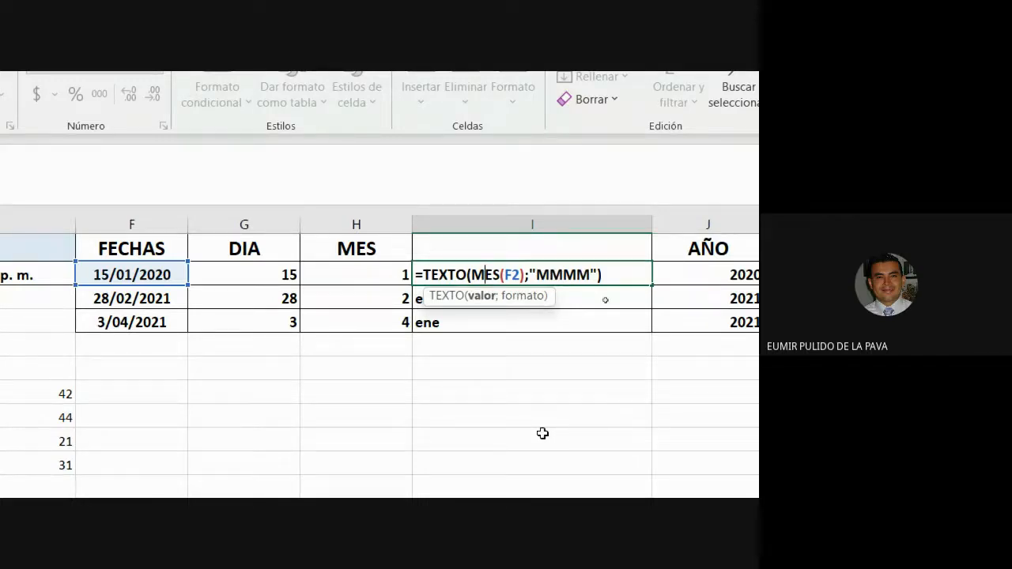
{"action": "left_click", "coordinate": [590, 273]}
{"action": "key", "text": "BackSpace"}
{"action": "key", "text": "BackSpace"}
{"action": "key", "text": "BackSpace"}
{"action": "key", "text": "BackSpace"}
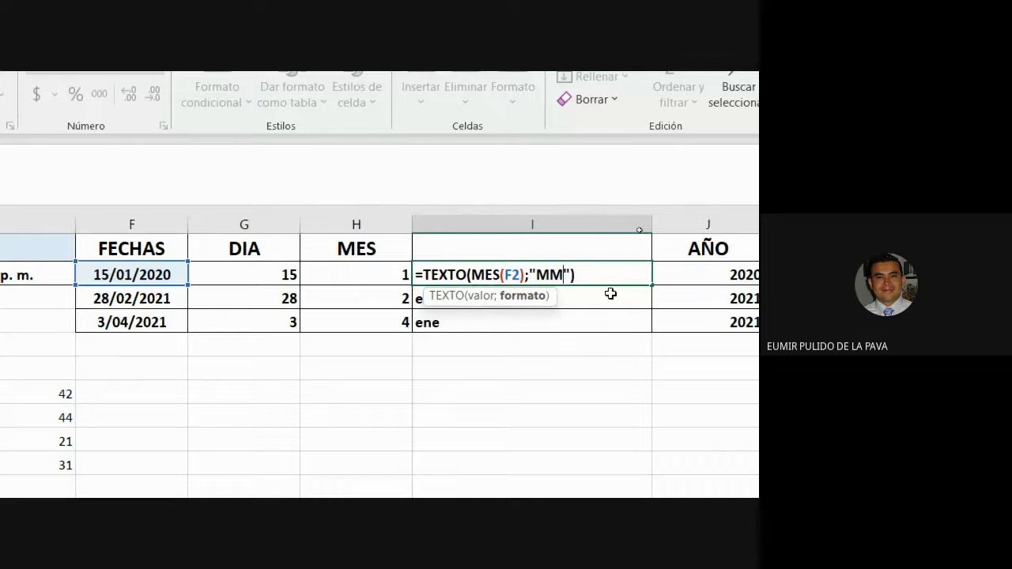
{"action": "type", "text": "mmmm"}
{"action": "key", "text": "Return"}
{"action": "key", "text": "Up"}
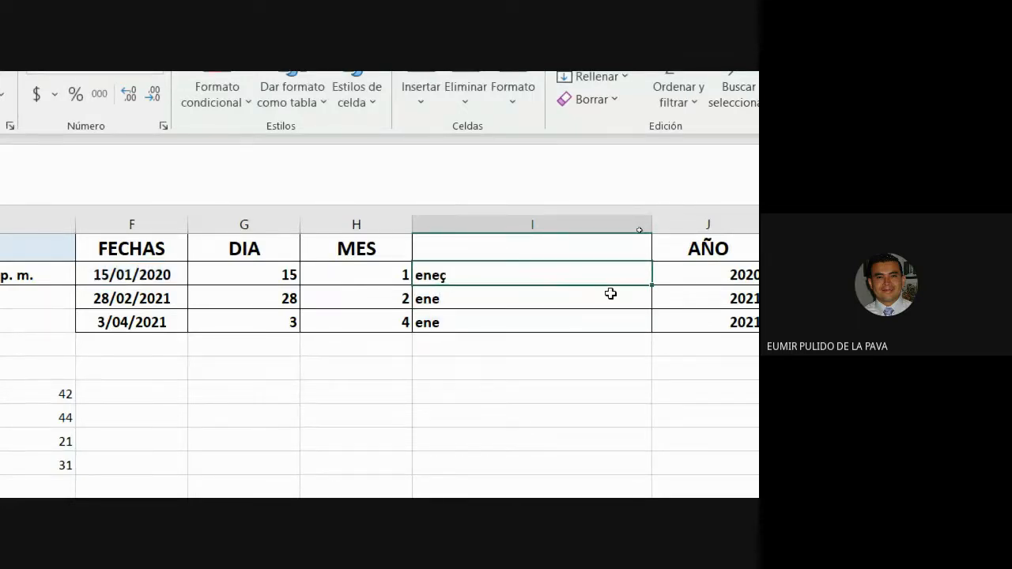
{"action": "key", "text": "F2"}
{"action": "key", "text": "Left"}
{"action": "key", "text": "Left"}
{"action": "key", "text": "BackSpace"}
{"action": "key", "text": "Return"}
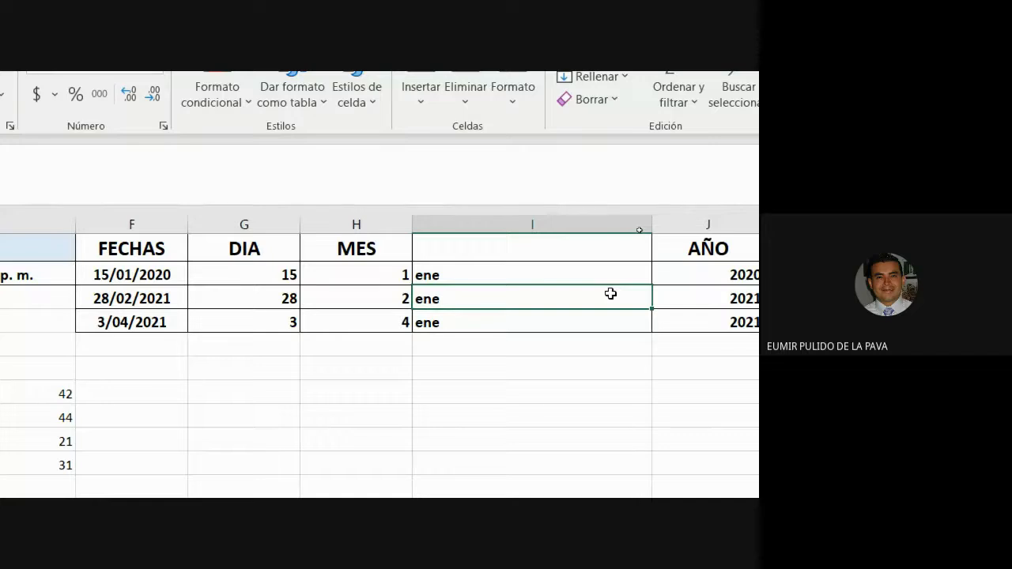
- Inspect the MES-based TEXTO formulas in I2 and I3 without changing them
{"action": "double_click", "coordinate": [488, 275]}
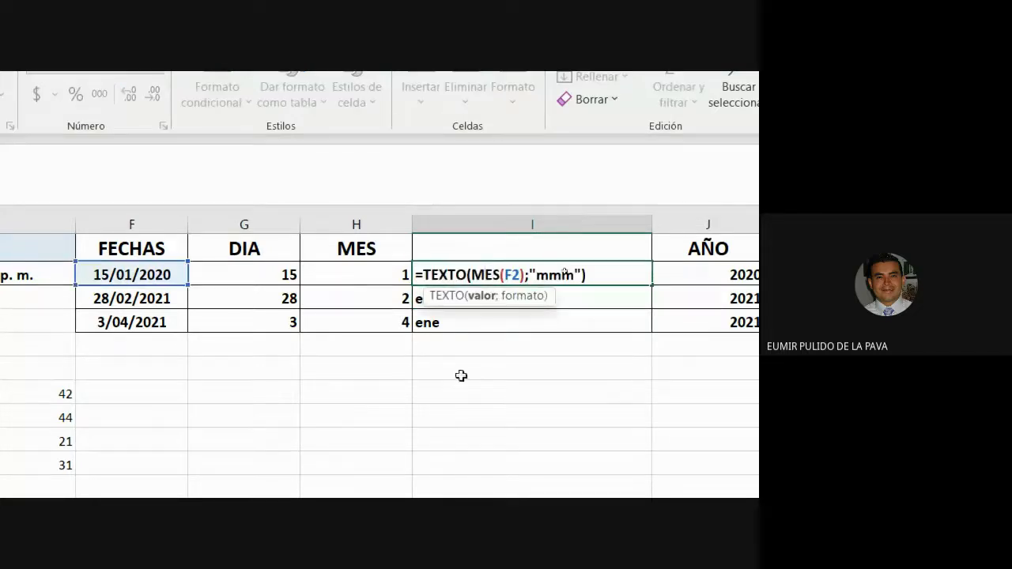
{"action": "key", "text": "Escape"}
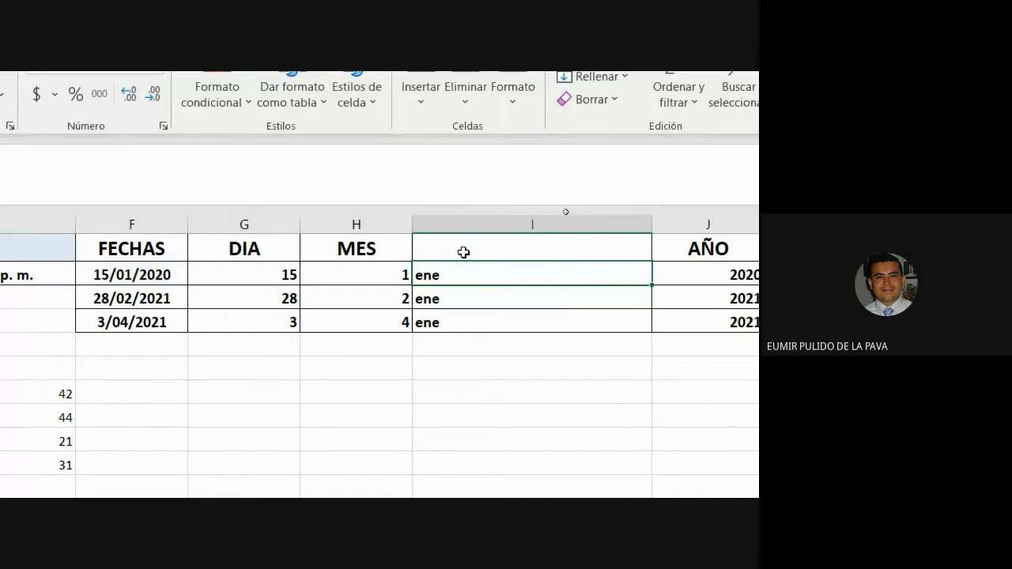
{"action": "left_click", "coordinate": [456, 307]}
{"action": "double_click", "coordinate": [458, 298]}
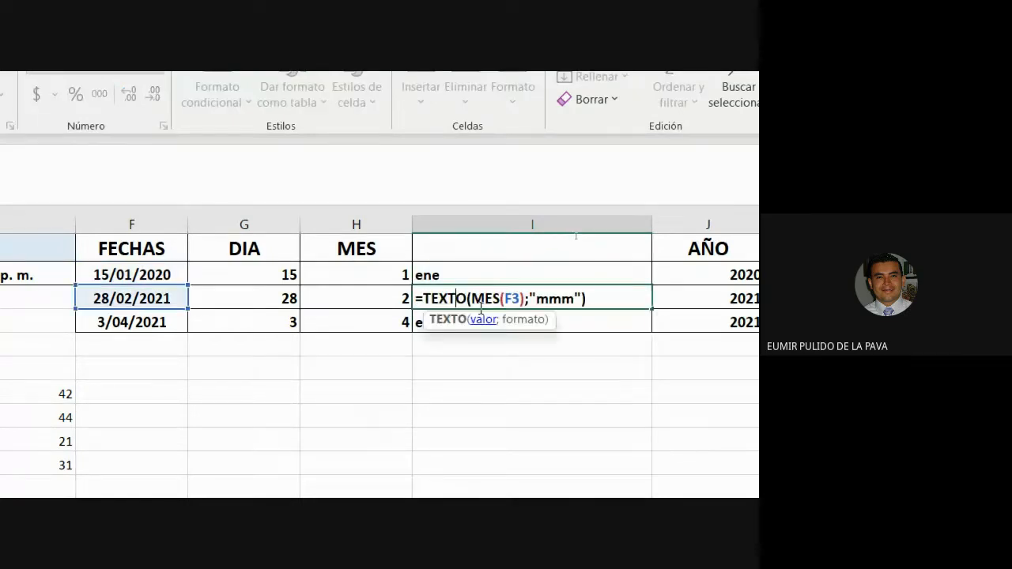
{"action": "left_click_drag", "start_coordinate": [468, 299], "coordinate": [525, 302]}
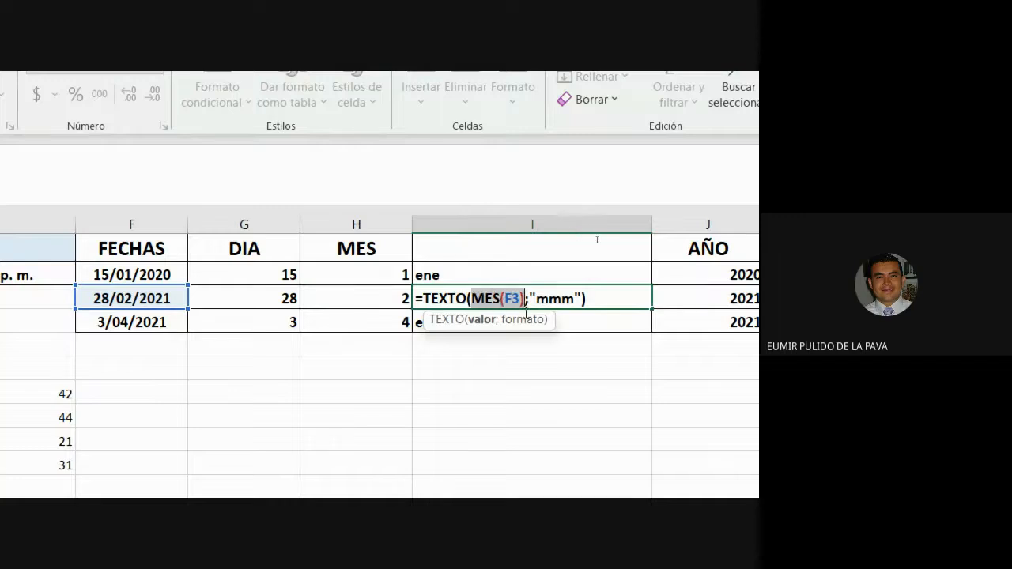
{"action": "key", "text": "Escape"}
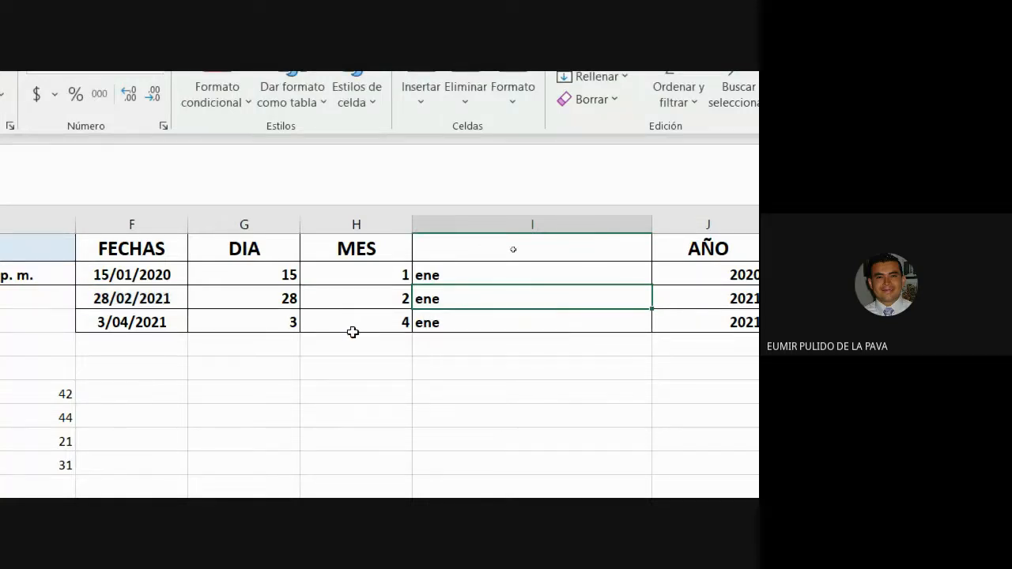
- Replace MES(F2) with H2 in I2's TEXTO formula and fill it down to I4
{"action": "double_click", "coordinate": [471, 275]}
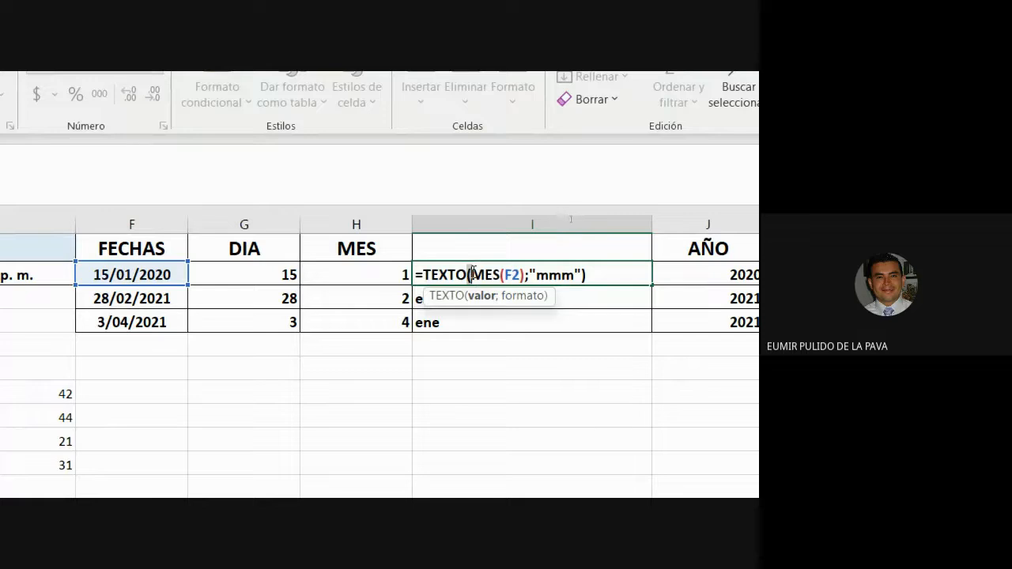
{"action": "left_click_drag", "start_coordinate": [472, 274], "coordinate": [531, 272]}
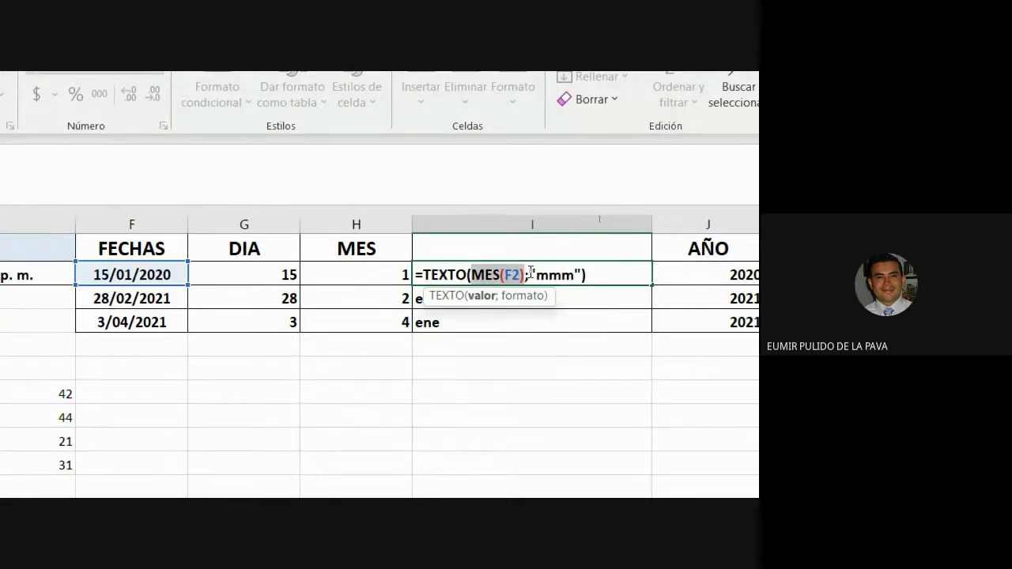
{"action": "left_click", "coordinate": [397, 272]}
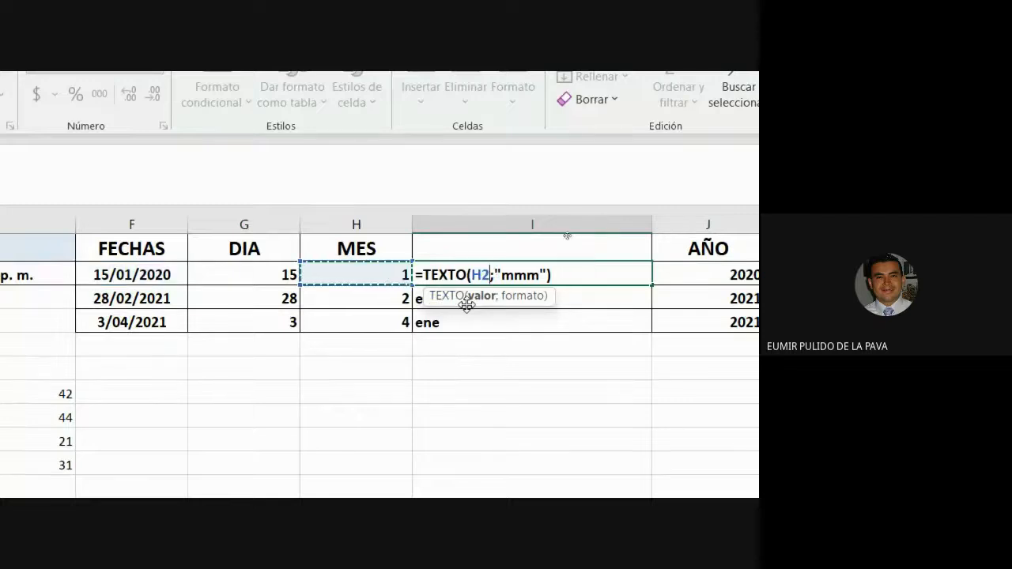
{"action": "key", "text": "Return"}
{"action": "left_click", "coordinate": [506, 274]}
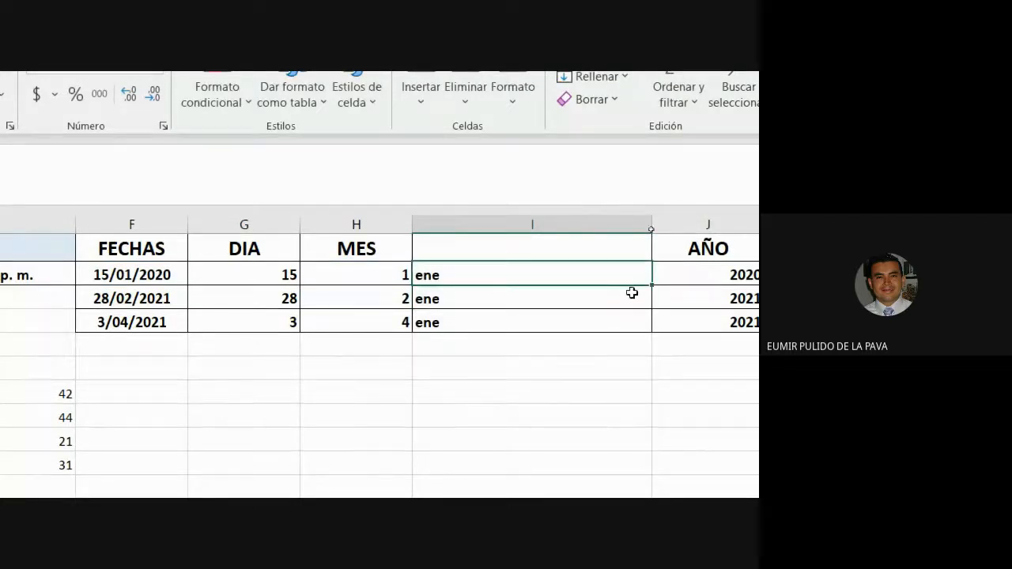
{"action": "left_click_drag", "start_coordinate": [652, 283], "coordinate": [632, 332]}
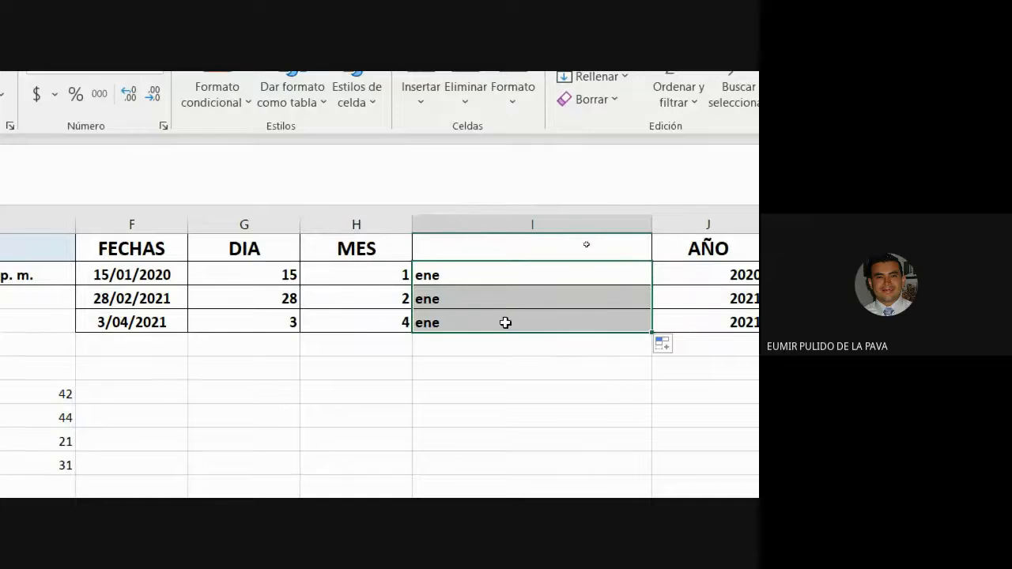
- Revise I3 to =TEXTO(H3;"mmm"), checking its mmm format code
{"action": "double_click", "coordinate": [485, 298]}
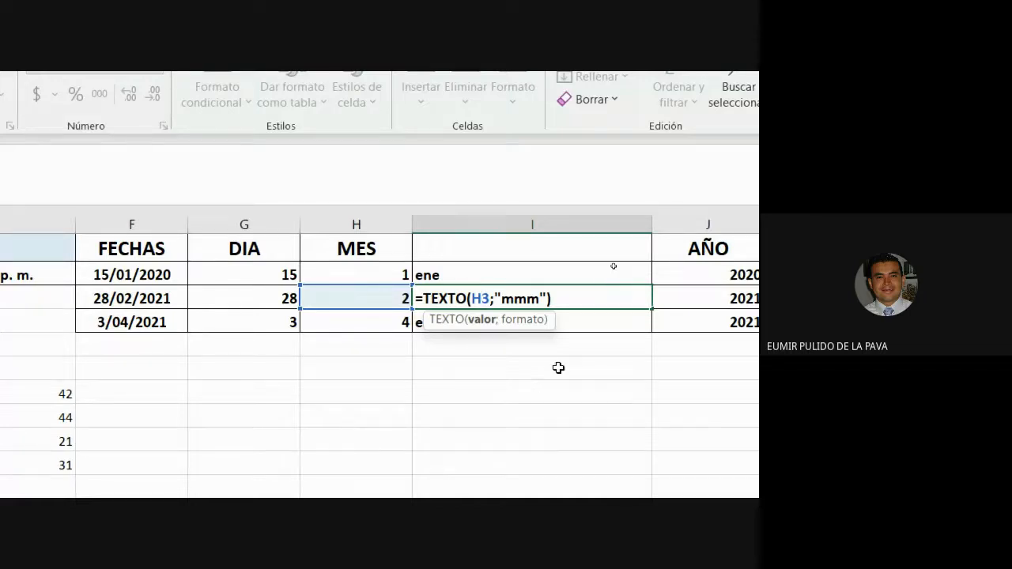
{"action": "left_click_drag", "start_coordinate": [501, 298], "coordinate": [541, 299]}
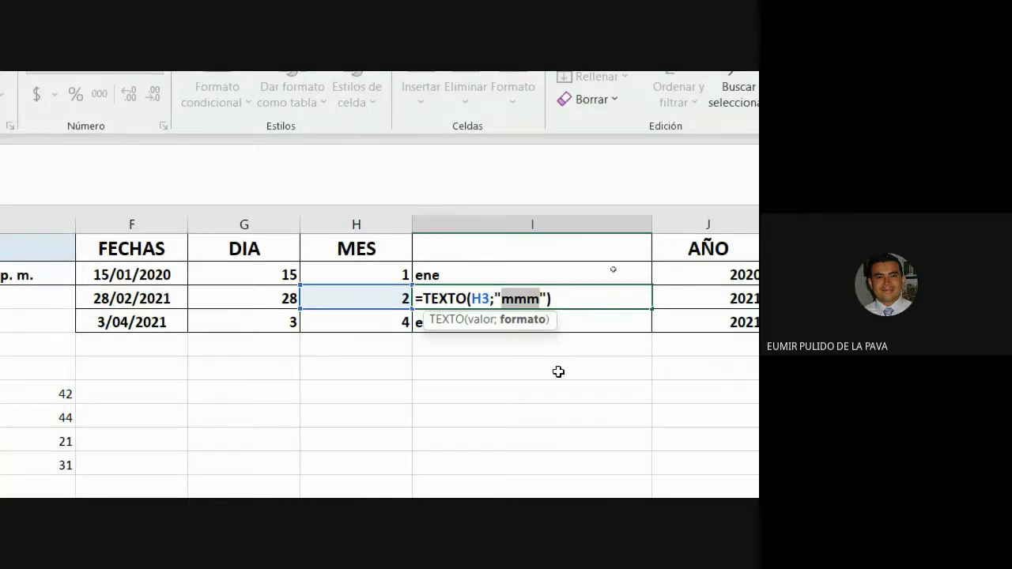
{"action": "key", "text": "Return"}
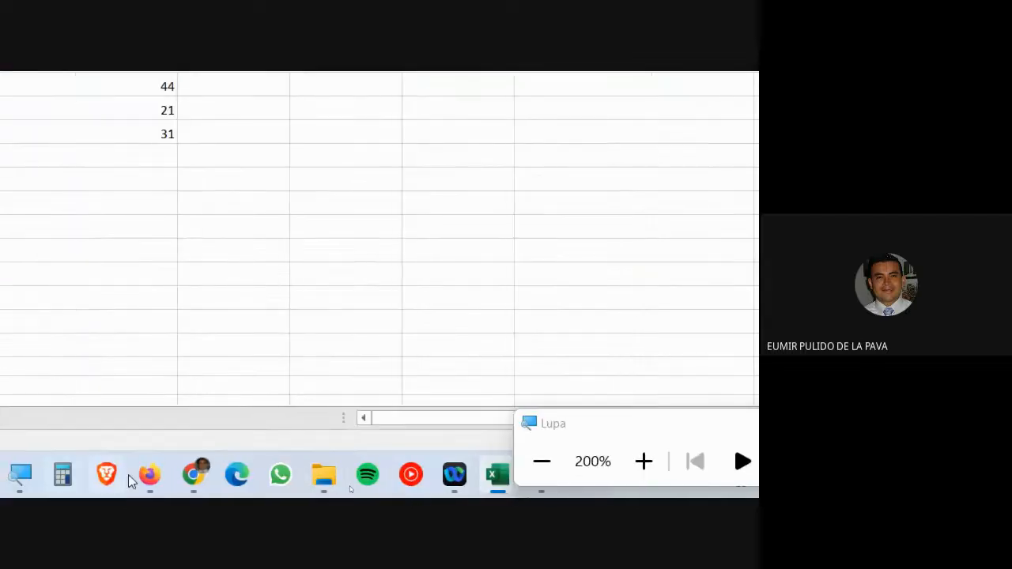
- Bring the Chrome window forward on its SIFECHA help tab
{"action": "left_click", "coordinate": [149, 474]}
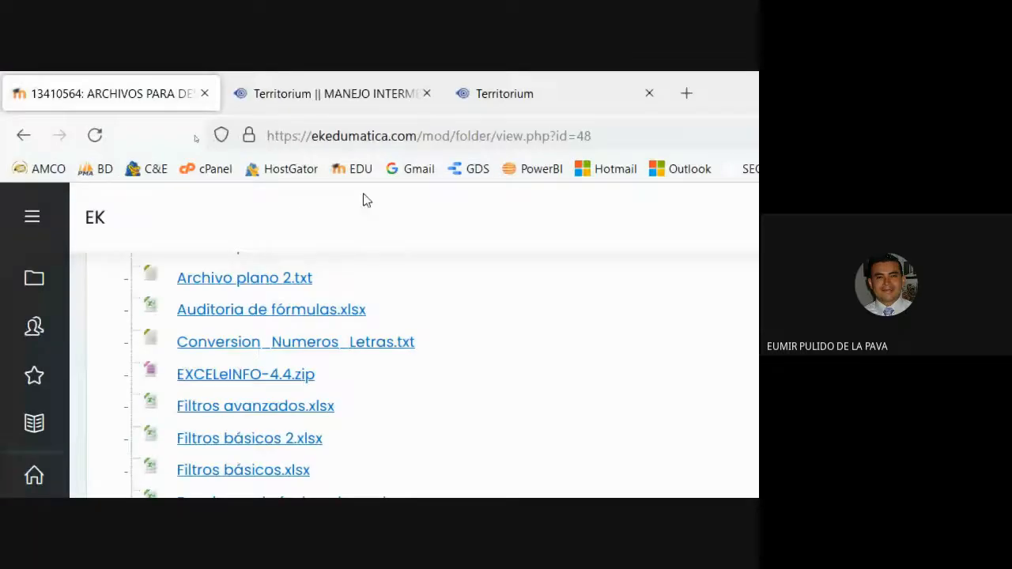
{"action": "mouse_move", "coordinate": [548, 475]}
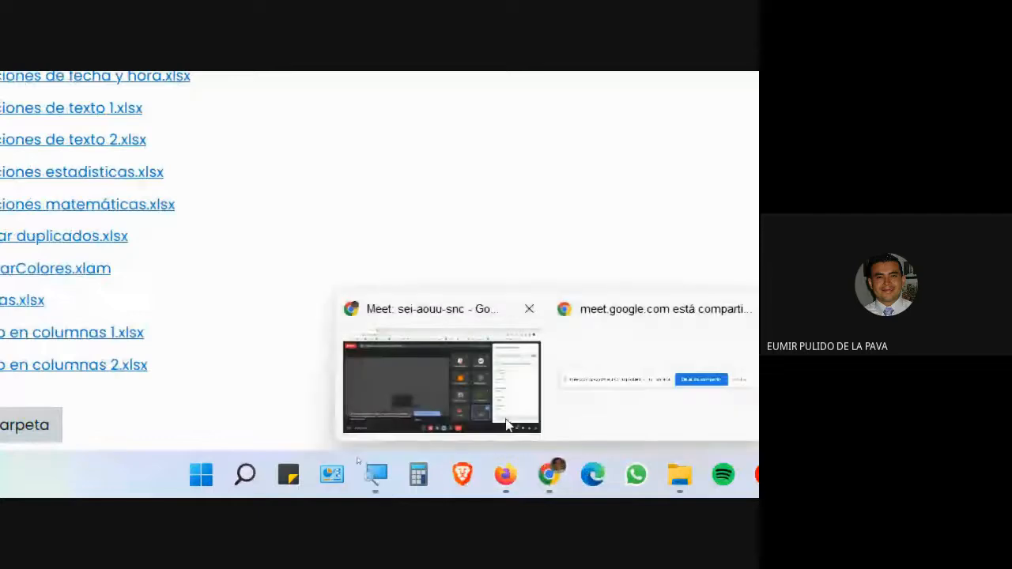
{"action": "left_click", "coordinate": [505, 425]}
{"action": "left_click", "coordinate": [302, 83]}
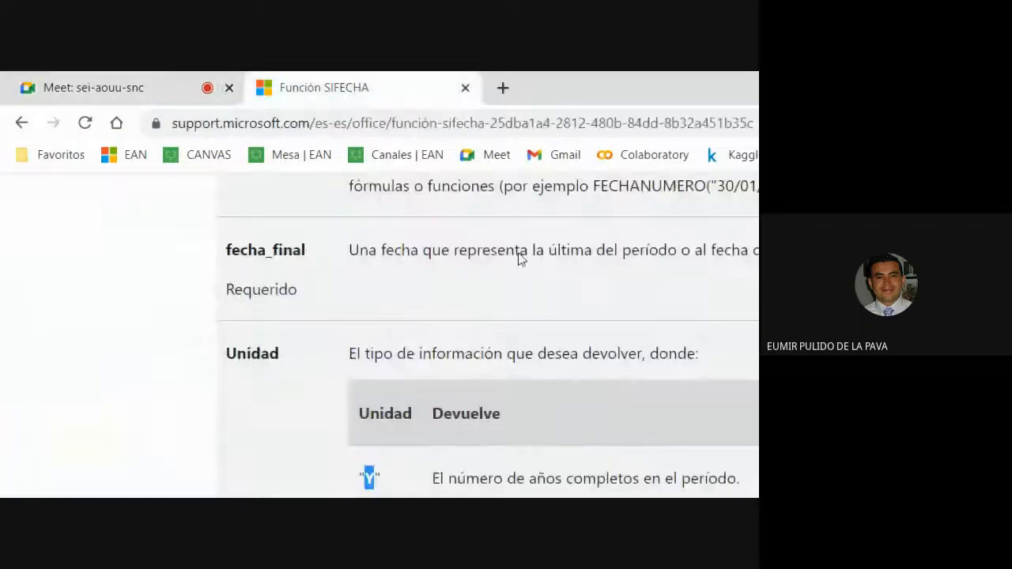
- Search Google for 'texto+mes' and open the Exceltotal month-name article
{"action": "left_click", "coordinate": [382, 123]}
{"action": "type", "text": "te"}
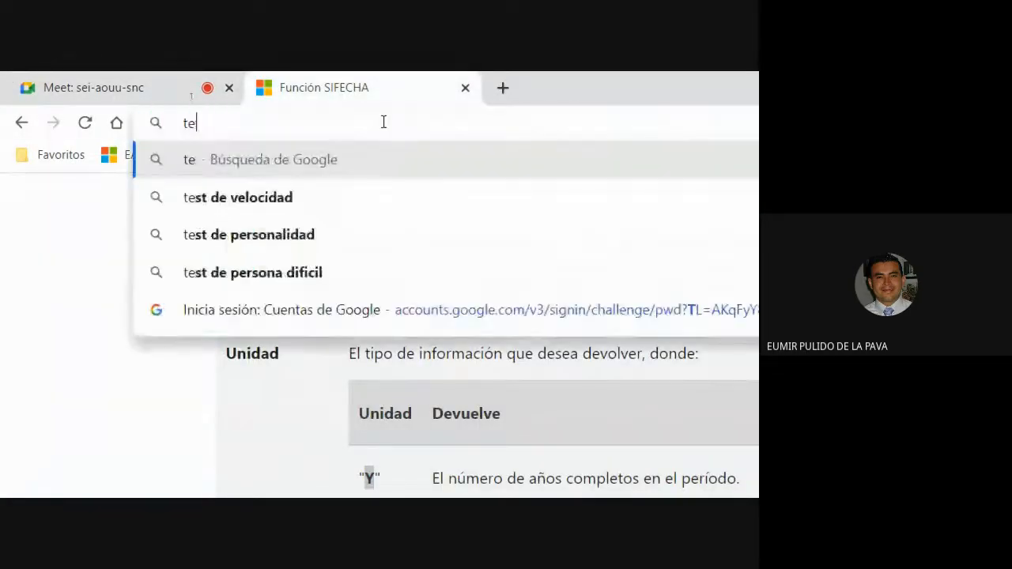
{"action": "type", "text": "xto+"}
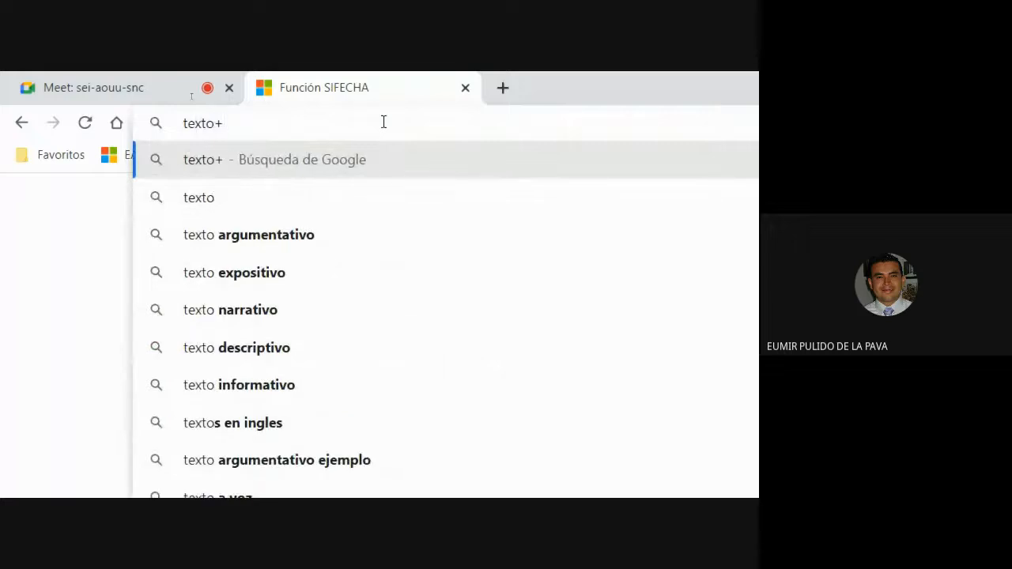
{"action": "type", "text": "mes"}
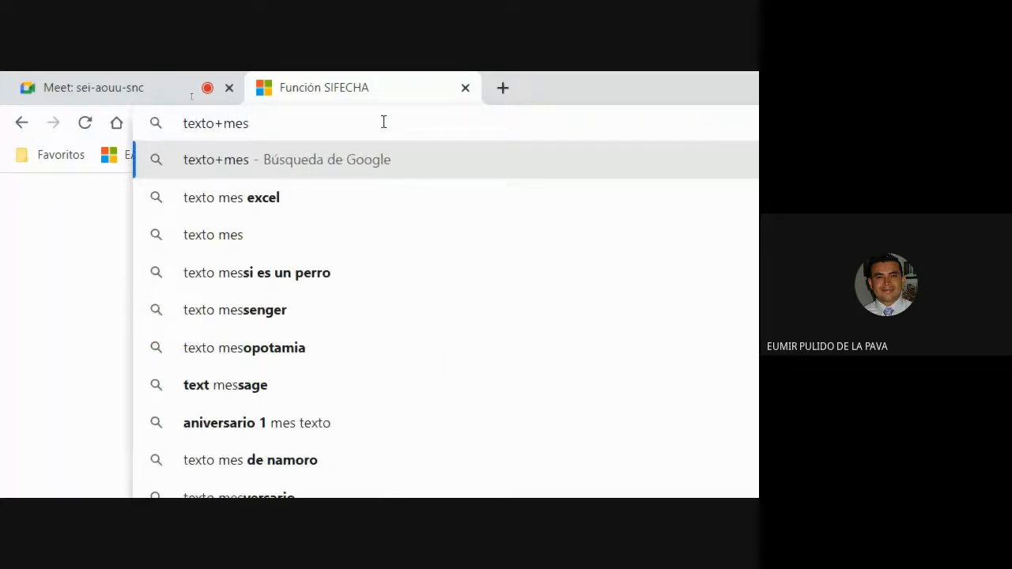
{"action": "key", "text": "Return"}
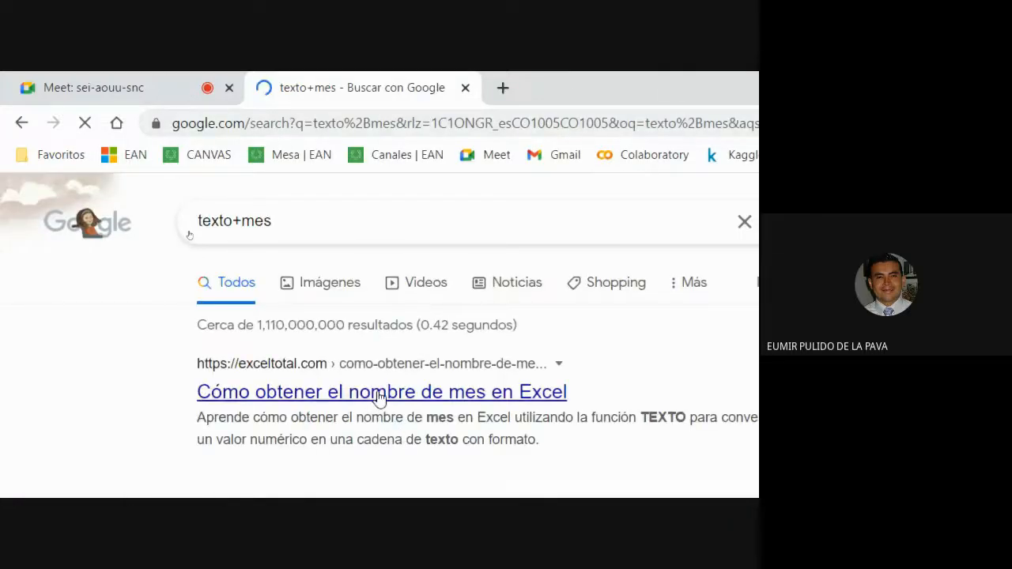
{"action": "middle_click", "coordinate": [380, 393]}
{"action": "left_click", "coordinate": [548, 88]}
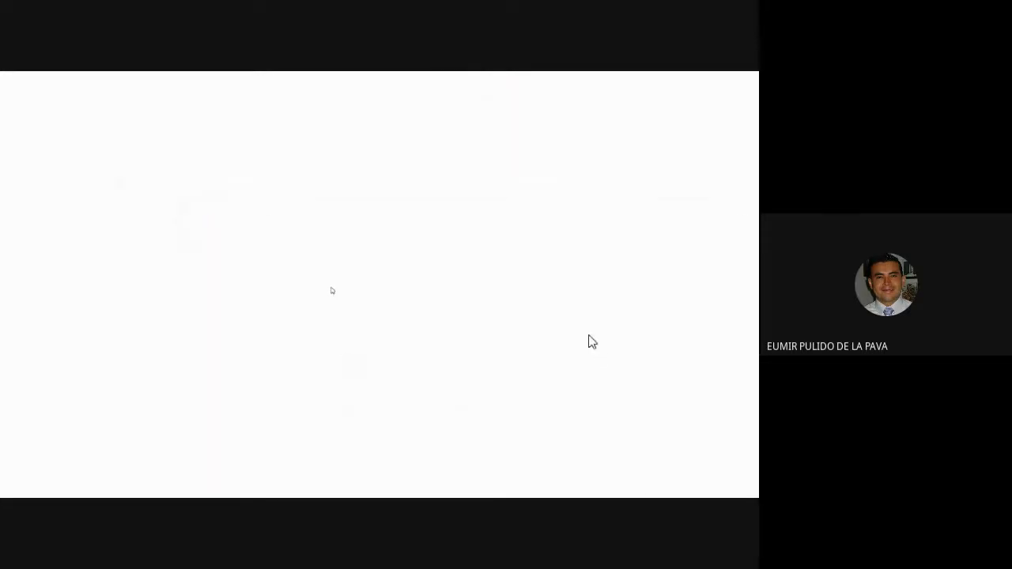
- Find the article's =TEXTO(A2,"mmmm") example and highlight its A2 and mmmm arguments
{"action": "scroll", "coordinate": [569, 351], "scroll_direction": "down", "scroll_amount": 3}
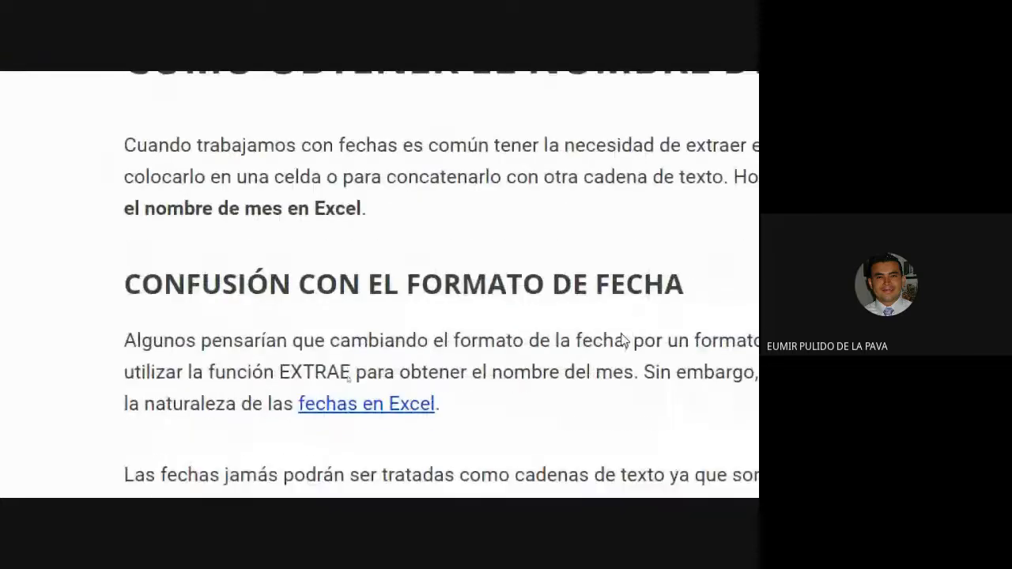
{"action": "scroll", "coordinate": [555, 361], "scroll_direction": "down", "scroll_amount": 10}
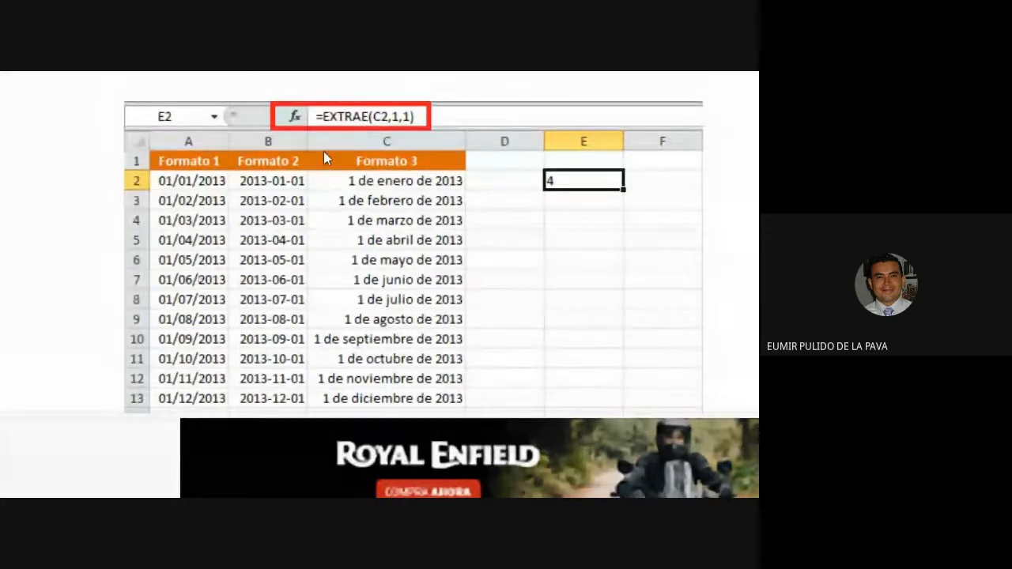
{"action": "scroll", "coordinate": [341, 163], "scroll_direction": "down", "scroll_amount": 8}
{"action": "scroll", "coordinate": [535, 229], "scroll_direction": "down", "scroll_amount": 3}
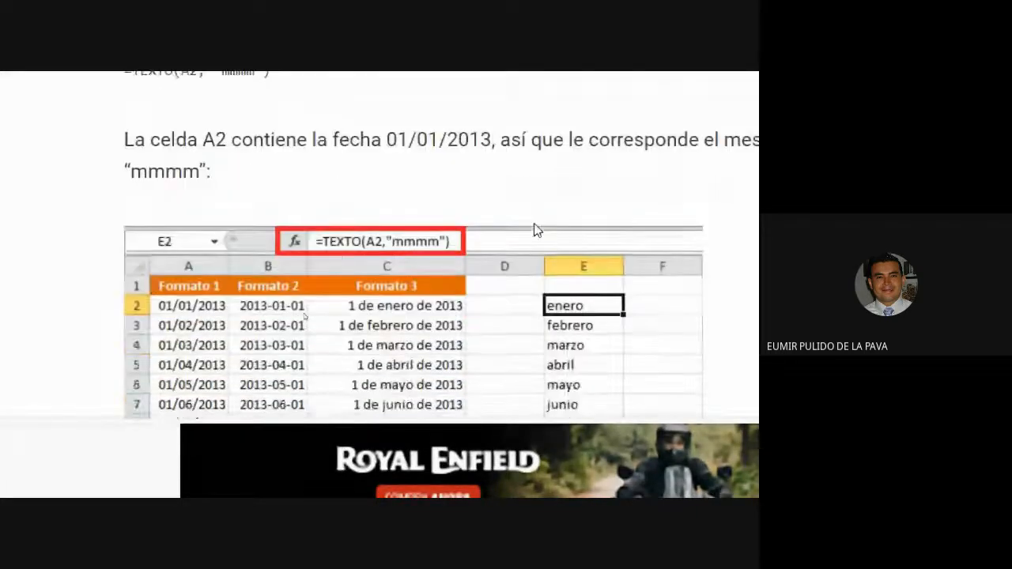
{"action": "scroll", "coordinate": [535, 230], "scroll_direction": "up", "scroll_amount": 3}
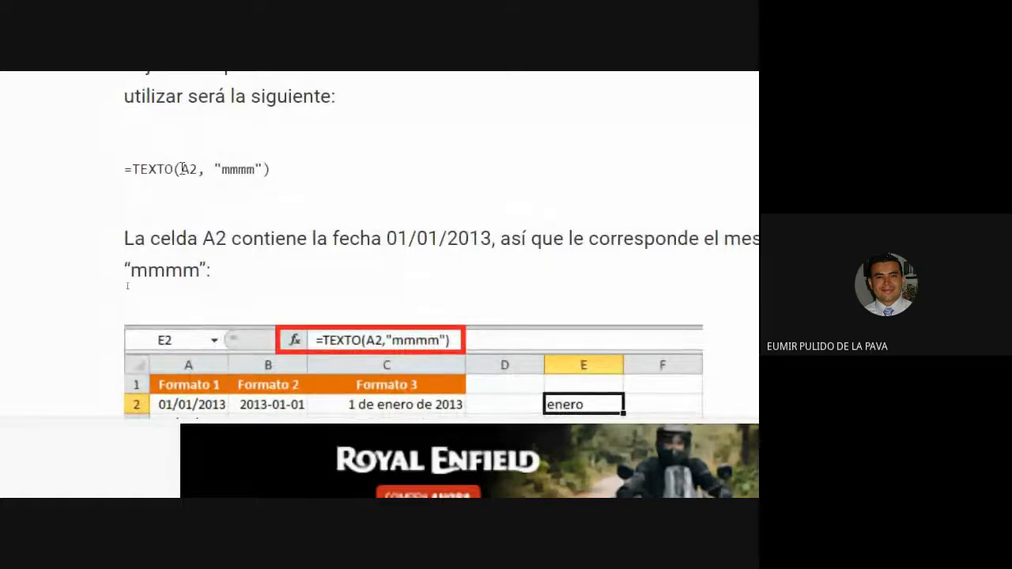
{"action": "left_click_drag", "start_coordinate": [182, 170], "coordinate": [265, 188]}
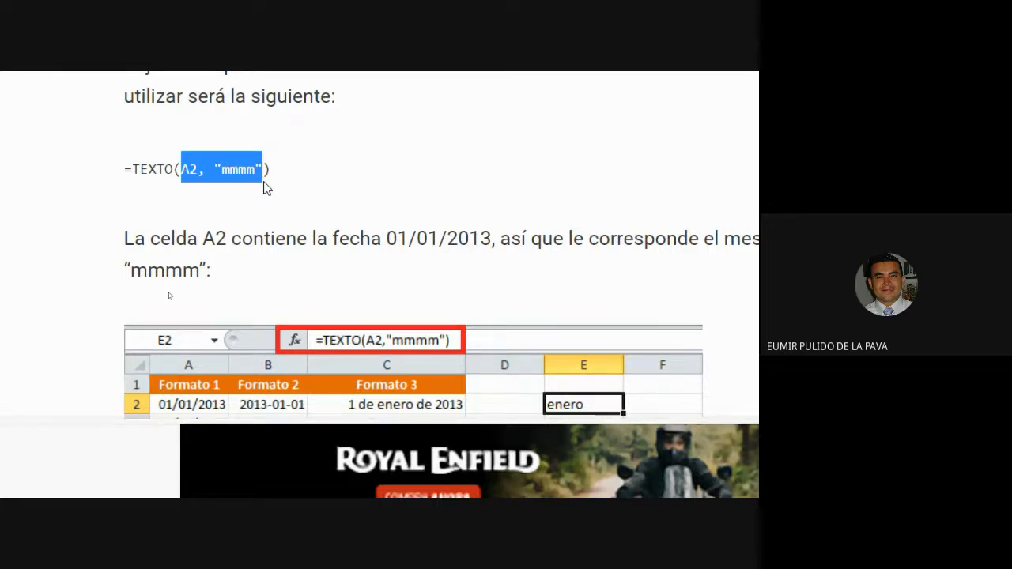
{"action": "scroll", "coordinate": [569, 198], "scroll_direction": "down", "scroll_amount": 5}
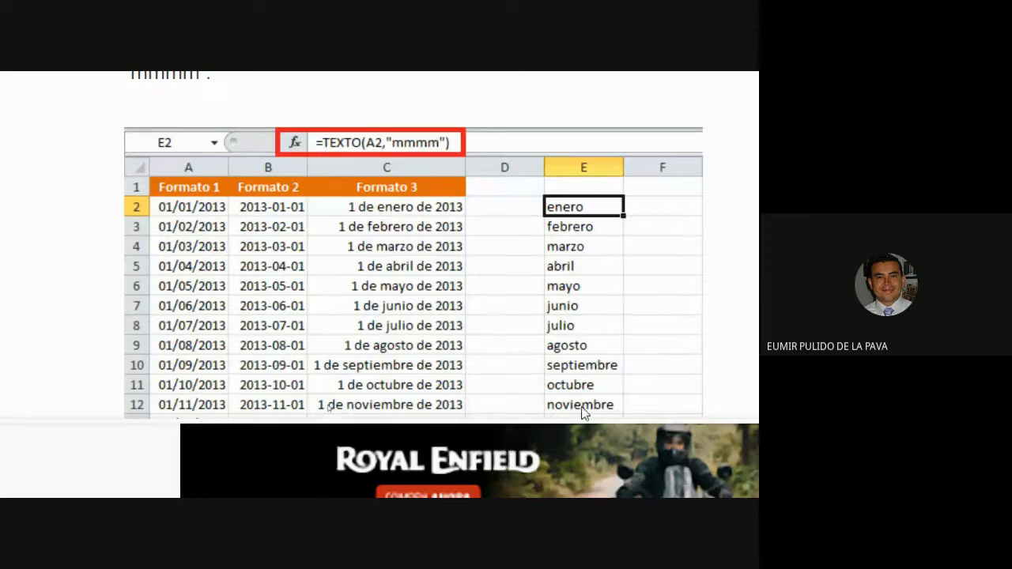
{"action": "scroll", "coordinate": [582, 415], "scroll_direction": "down", "scroll_amount": 2}
{"action": "scroll", "coordinate": [585, 383], "scroll_direction": "up", "scroll_amount": 2}
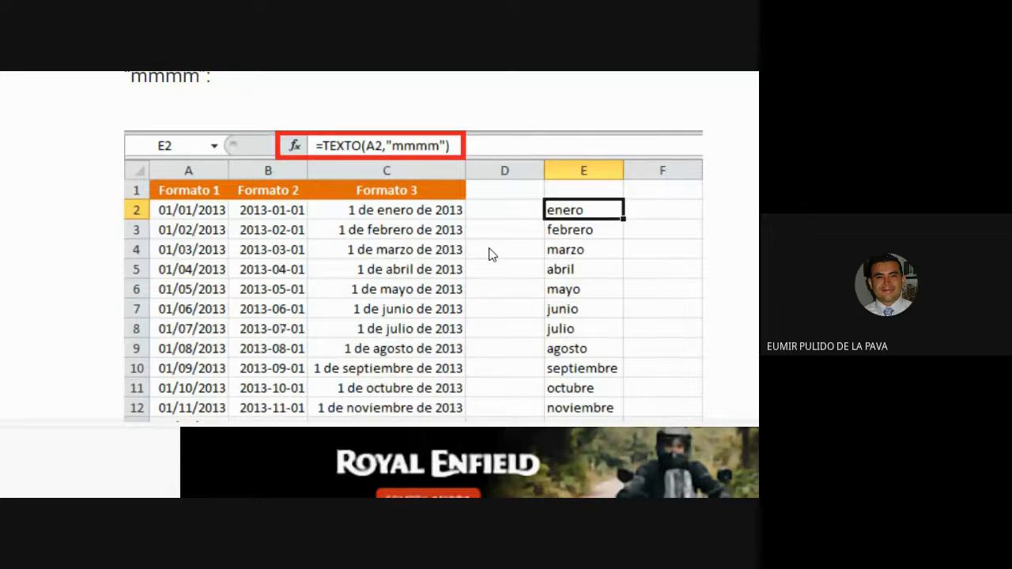
{"action": "scroll", "coordinate": [439, 243], "scroll_direction": "up", "scroll_amount": 1}
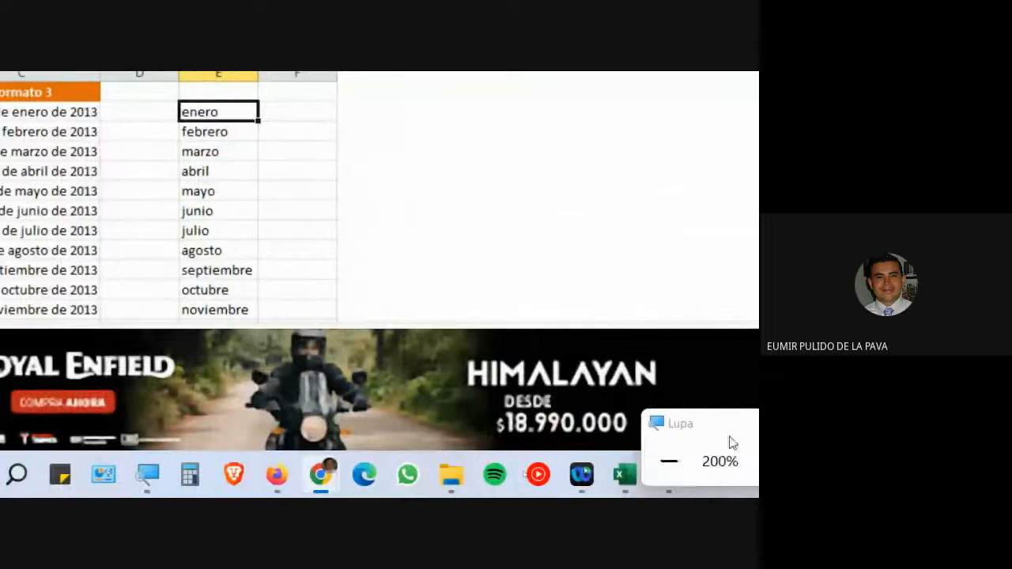
- Reset screen magnification to 100% and close the Magnifier
{"action": "left_click", "coordinate": [485, 461]}
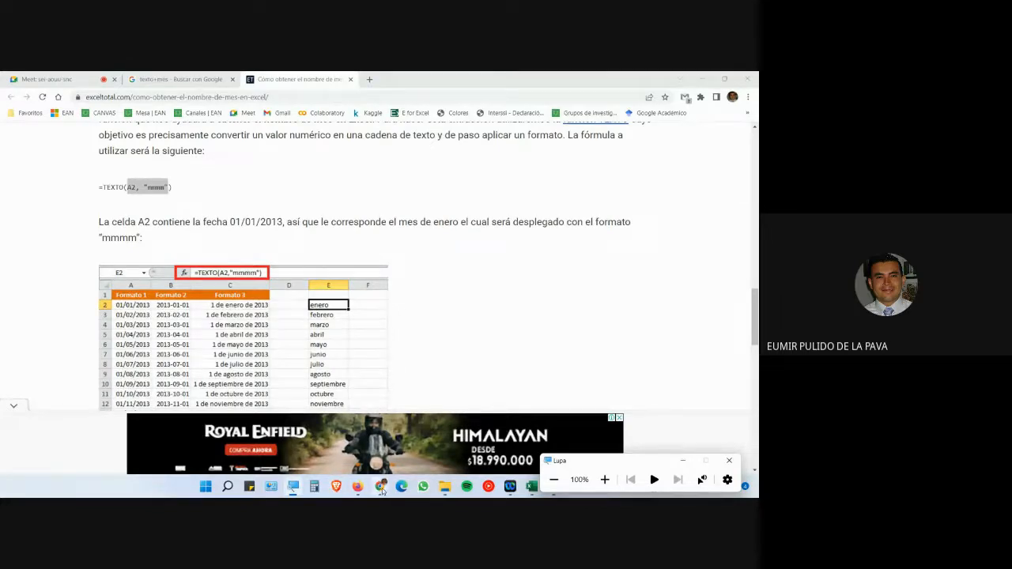
{"action": "left_click", "coordinate": [401, 418]}
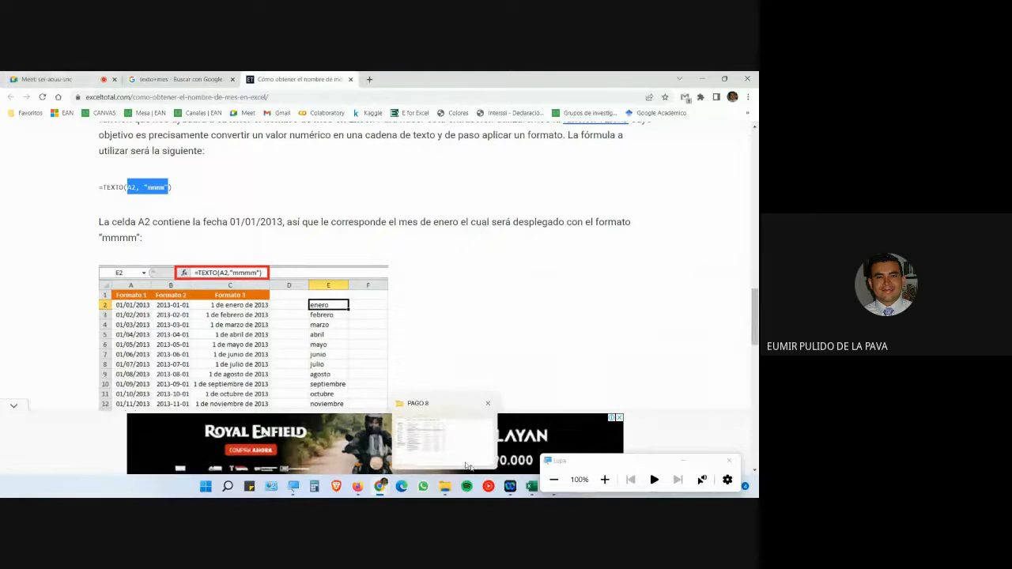
{"action": "left_click", "coordinate": [681, 461]}
{"action": "left_click", "coordinate": [729, 460]}
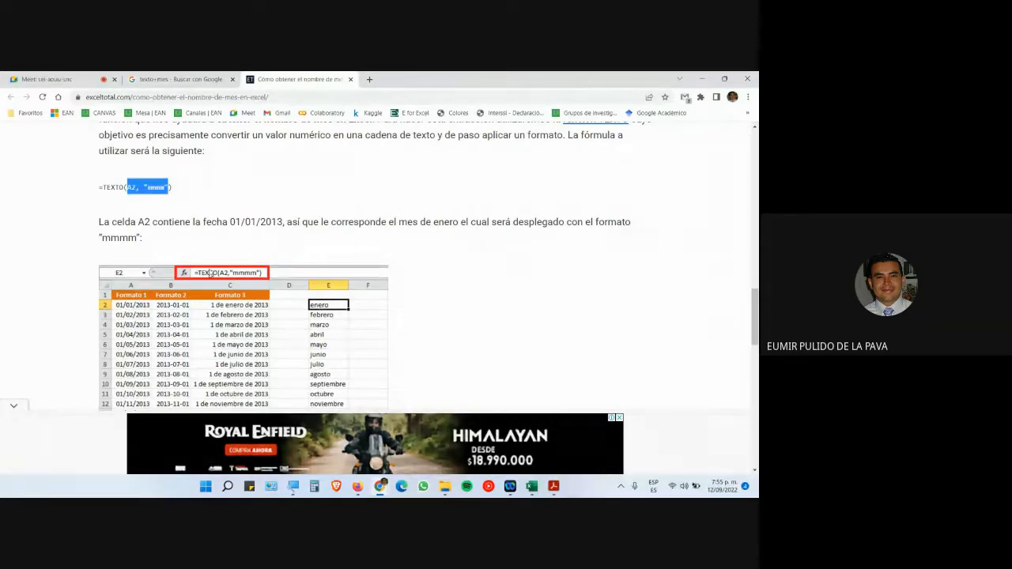
- Highlight mmm in the =TEXTO(B2,"mmm") example, then bring up the course guide PDF
{"action": "scroll", "coordinate": [337, 234], "scroll_direction": "down", "scroll_amount": 2}
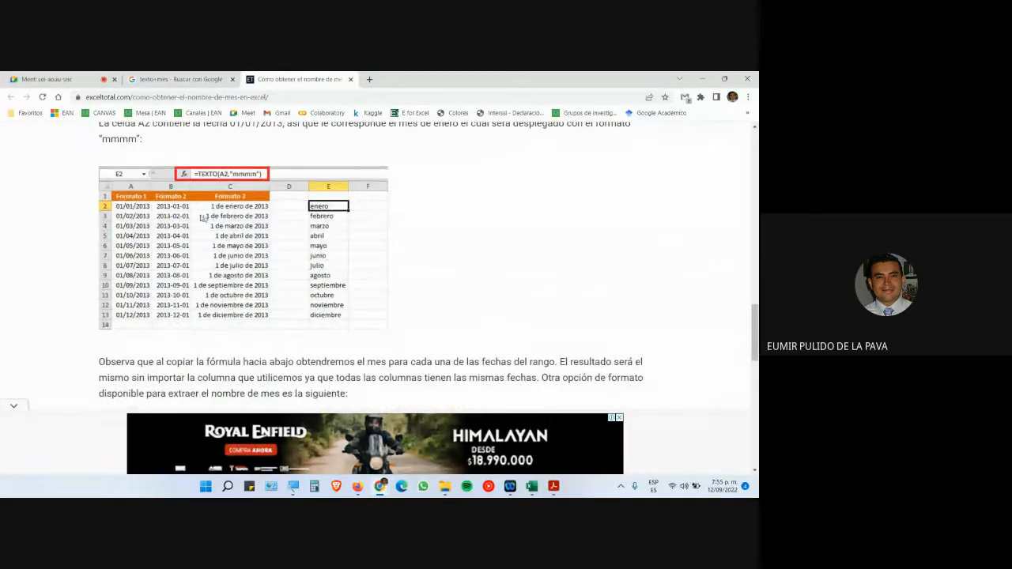
{"action": "scroll", "coordinate": [427, 297], "scroll_direction": "down", "scroll_amount": 4}
{"action": "scroll", "coordinate": [200, 229], "scroll_direction": "up", "scroll_amount": 1}
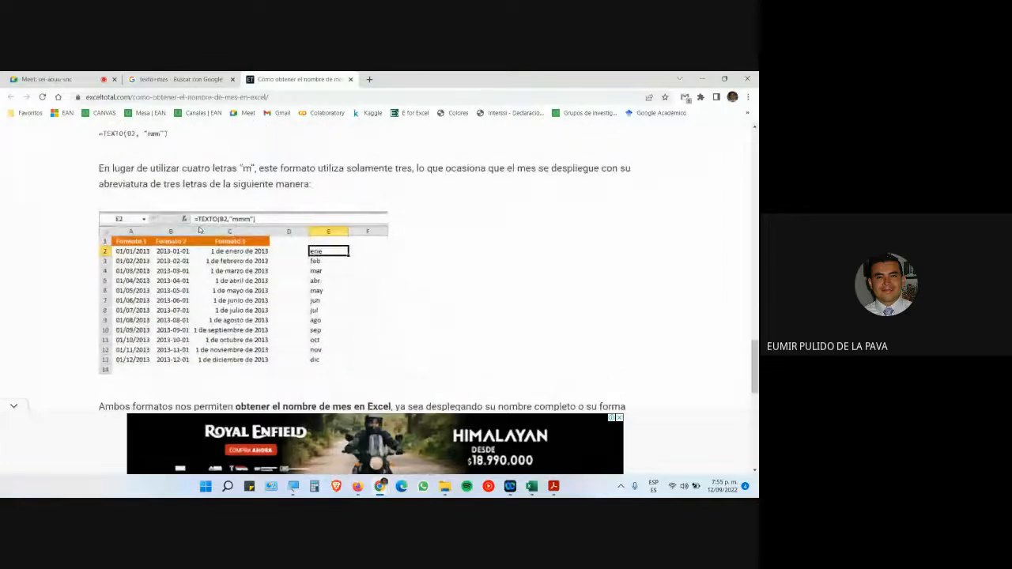
{"action": "scroll", "coordinate": [198, 228], "scroll_direction": "up", "scroll_amount": 1}
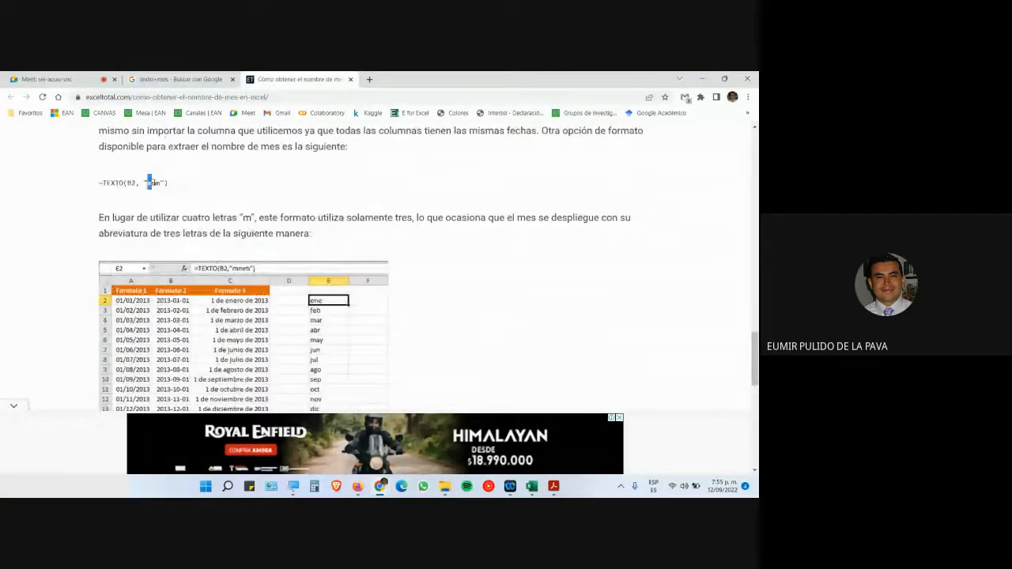
{"action": "left_click_drag", "start_coordinate": [149, 182], "coordinate": [156, 183]}
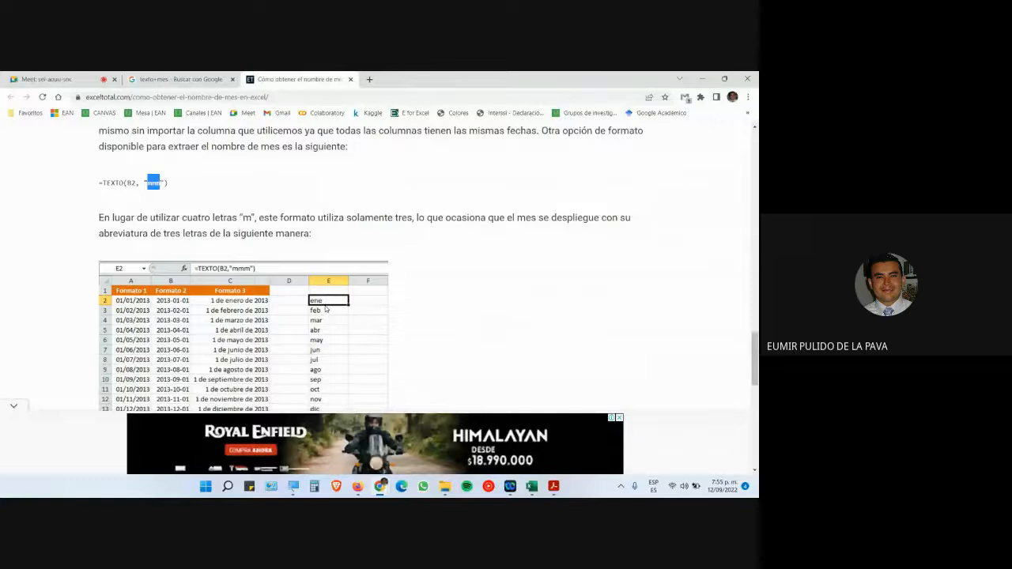
{"action": "scroll", "coordinate": [324, 309], "scroll_direction": "down", "scroll_amount": 5}
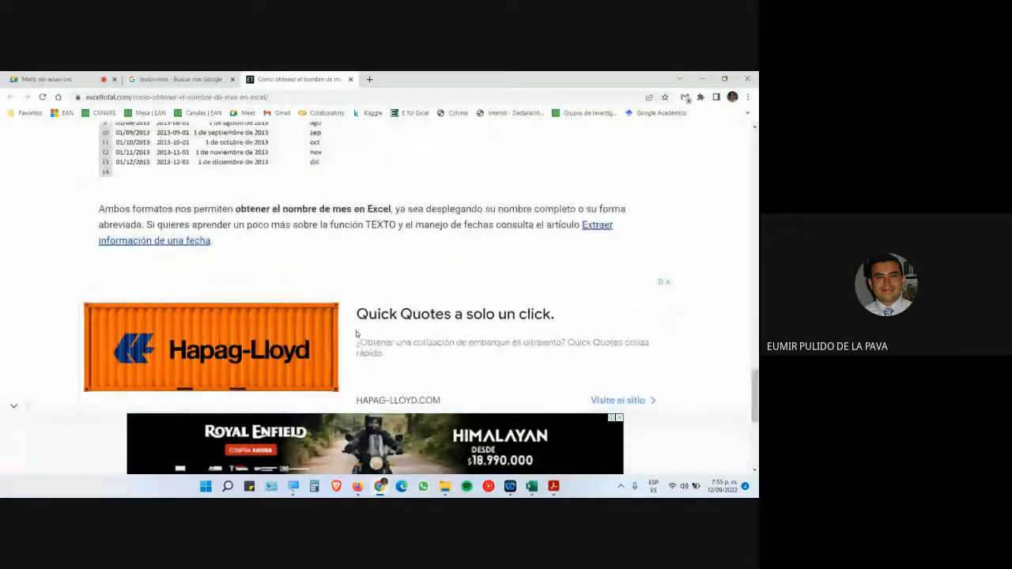
{"action": "left_click", "coordinate": [554, 486]}
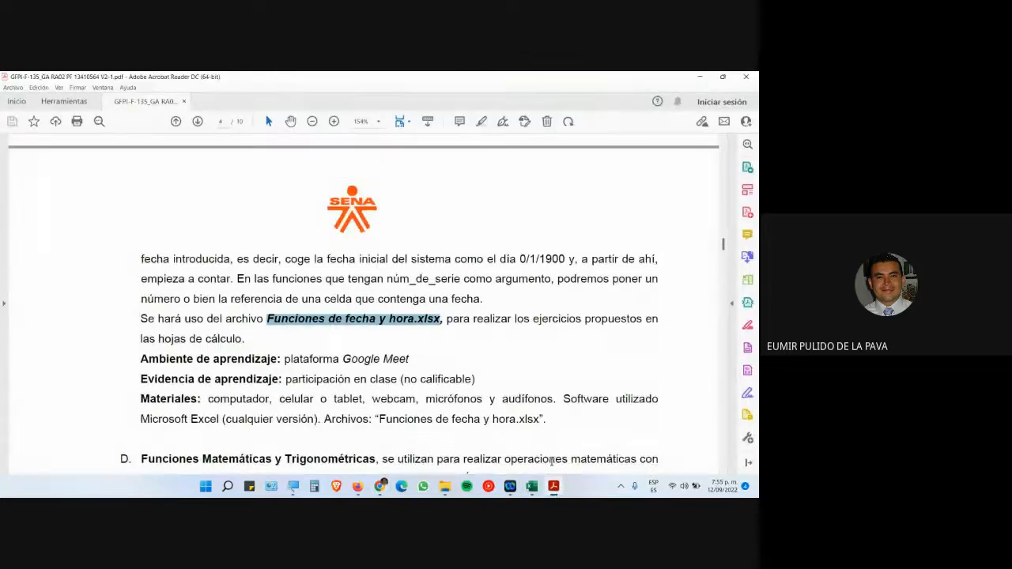
- Move from the course guide PDF through the Excel workbook to the Google Meet call
{"action": "scroll", "coordinate": [504, 404], "scroll_direction": "down", "scroll_amount": 3}
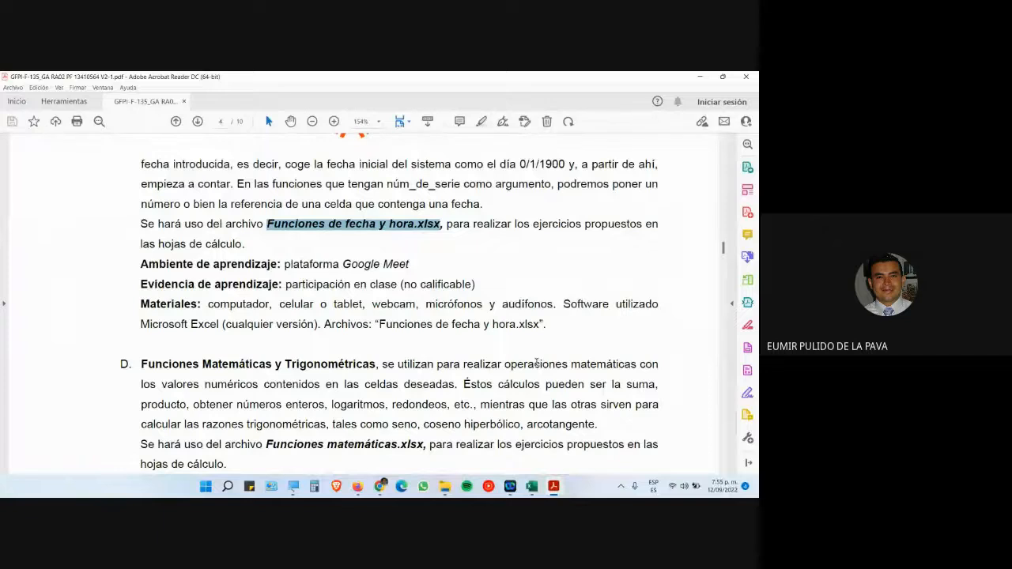
{"action": "mouse_move", "coordinate": [531, 486]}
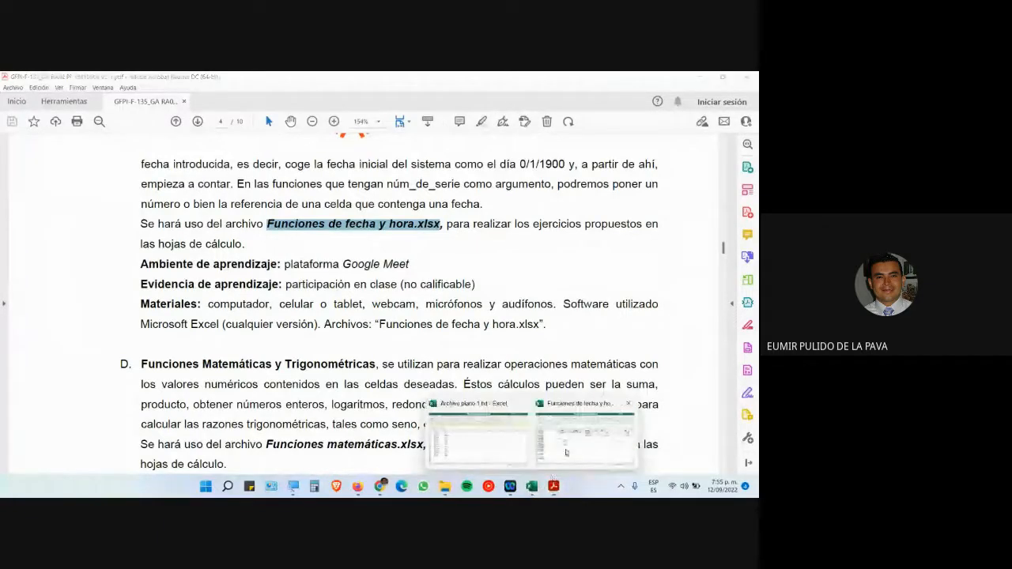
{"action": "left_click", "coordinate": [565, 419]}
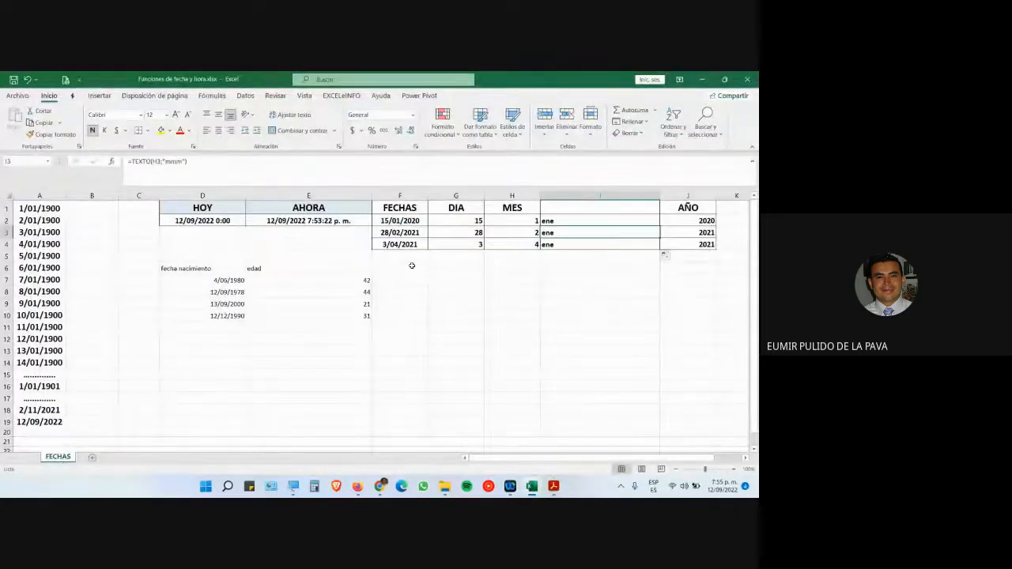
{"action": "mouse_move", "coordinate": [373, 485]}
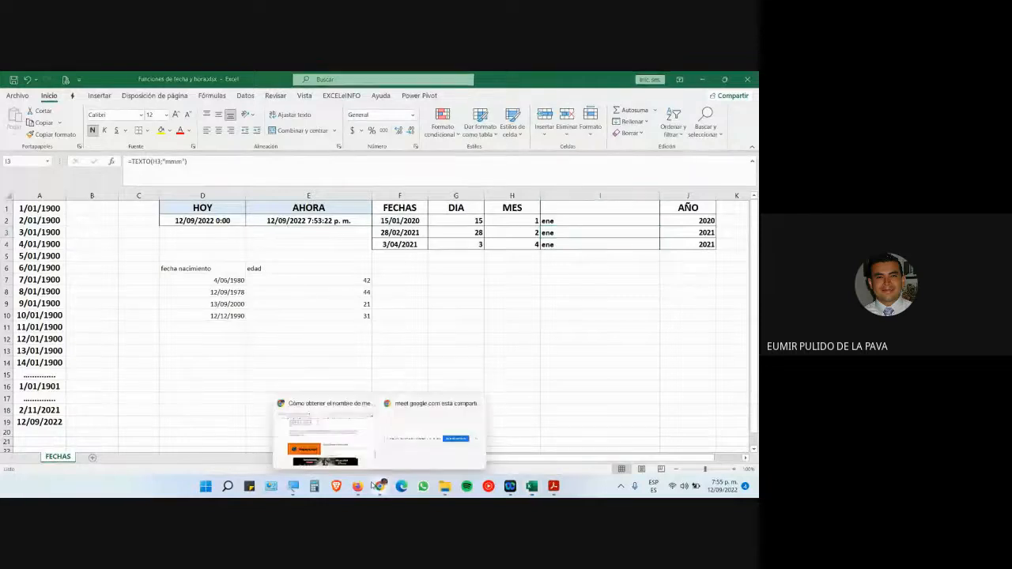
{"action": "left_click", "coordinate": [324, 435]}
{"action": "left_click", "coordinate": [43, 79]}
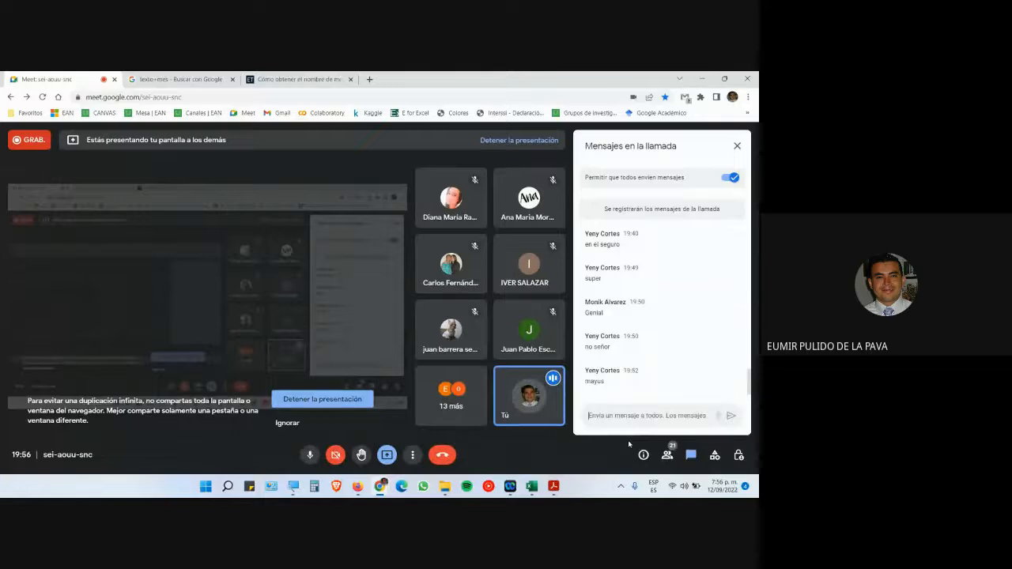
- Select the word 'mayus' in the Meet chat, then return to the guide PDF at page 4
{"action": "double_click", "coordinate": [595, 382]}
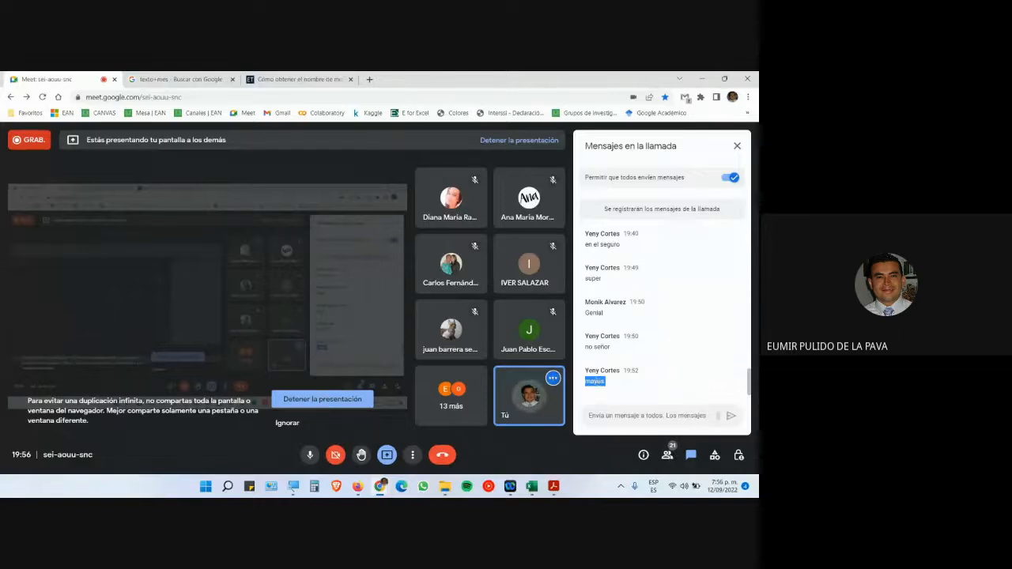
{"action": "left_click", "coordinate": [531, 486]}
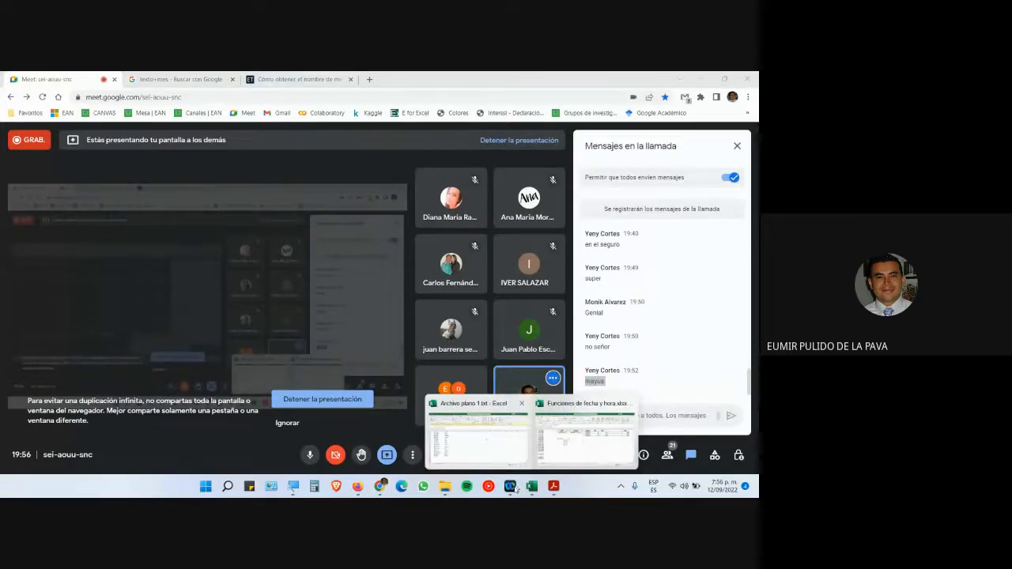
{"action": "left_click", "coordinate": [553, 486]}
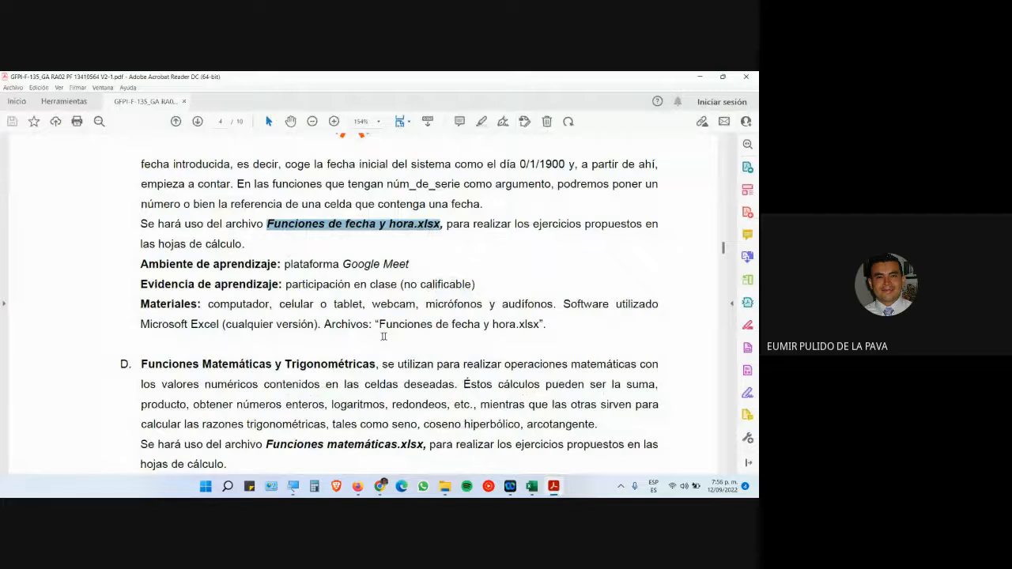
- Highlight the Funciones matemáticas.xlsx file name in the guide's mathematical functions section
{"action": "scroll", "coordinate": [383, 336], "scroll_direction": "down", "scroll_amount": 4}
{"action": "left_click_drag", "start_coordinate": [267, 293], "coordinate": [425, 294]}
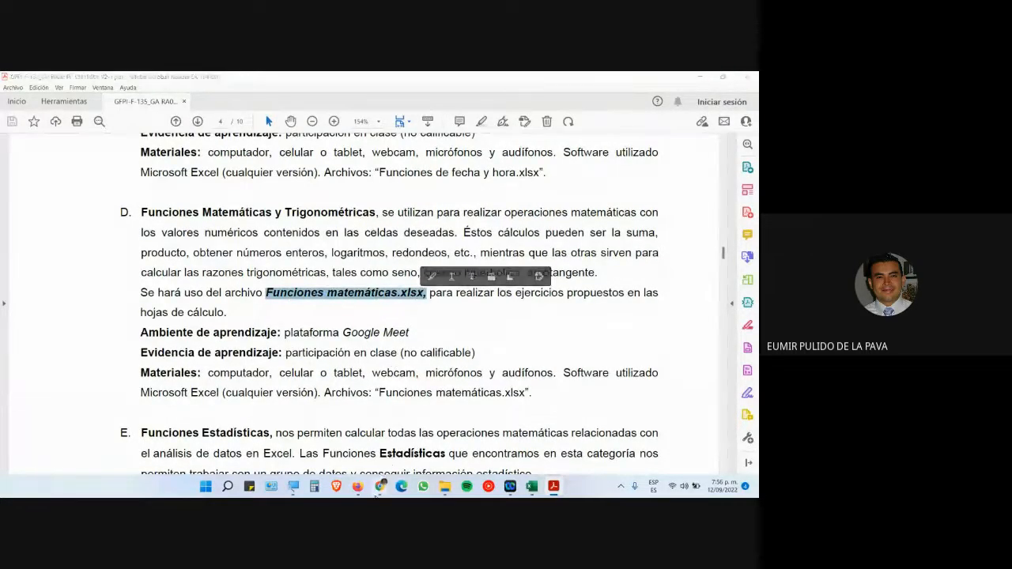
{"action": "left_click", "coordinate": [409, 460]}
{"action": "scroll", "coordinate": [531, 376], "scroll_direction": "down", "scroll_amount": 2}
{"action": "scroll", "coordinate": [531, 376], "scroll_direction": "down", "scroll_amount": 8}
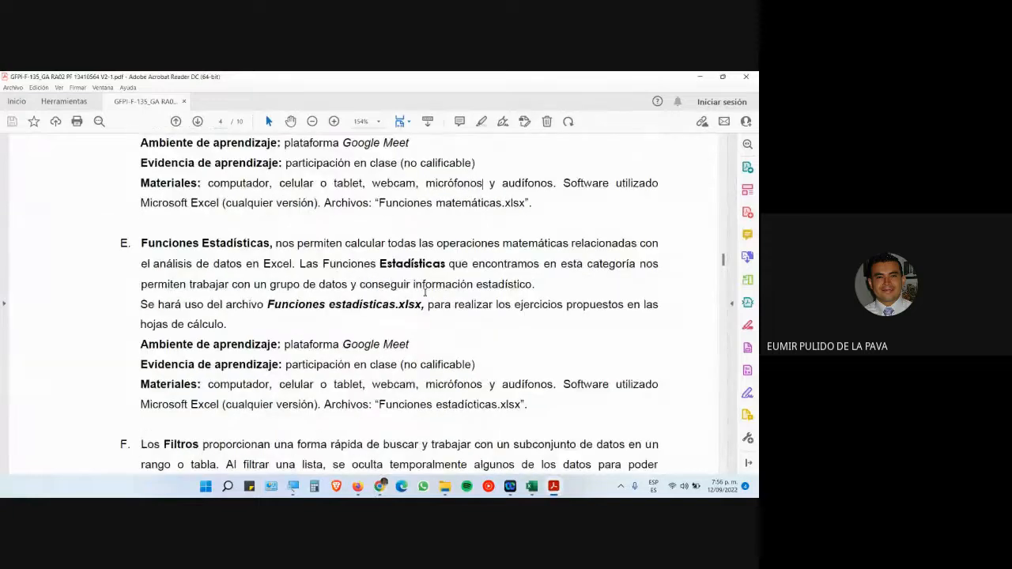
{"action": "scroll", "coordinate": [410, 280], "scroll_direction": "down", "scroll_amount": 1}
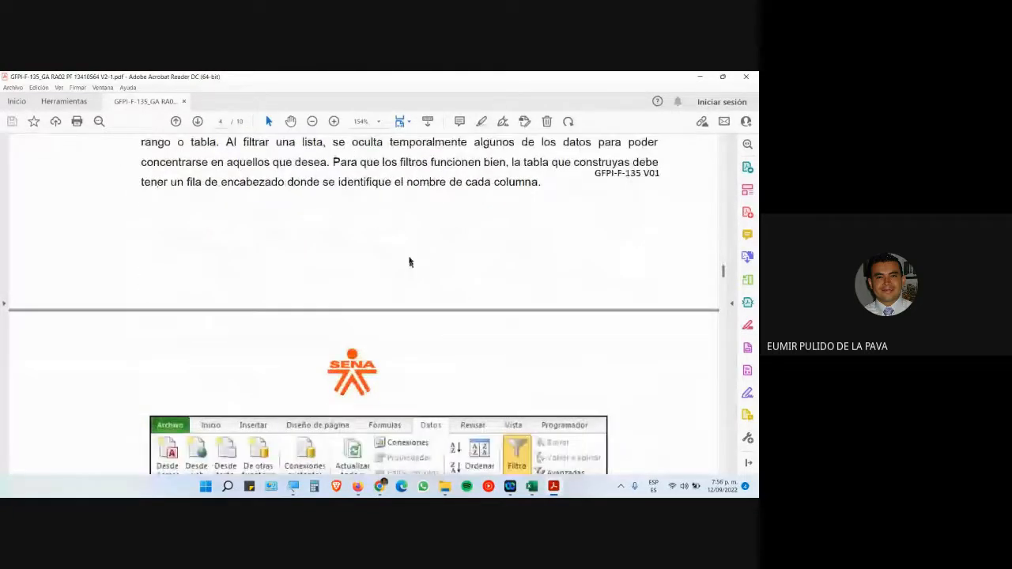
{"action": "scroll", "coordinate": [409, 260], "scroll_direction": "up", "scroll_amount": 4}
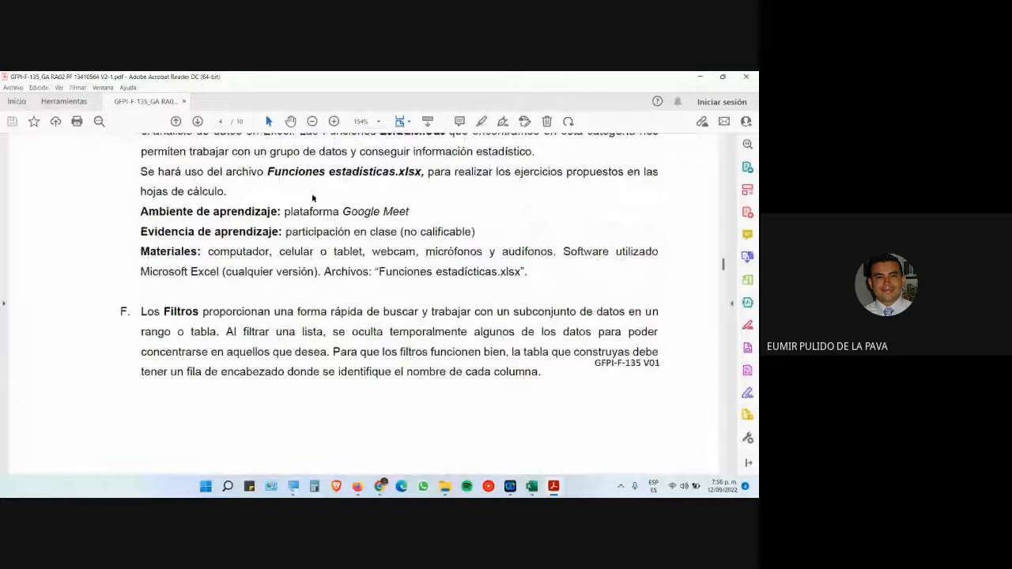
{"action": "scroll", "coordinate": [317, 175], "scroll_direction": "up", "scroll_amount": 4}
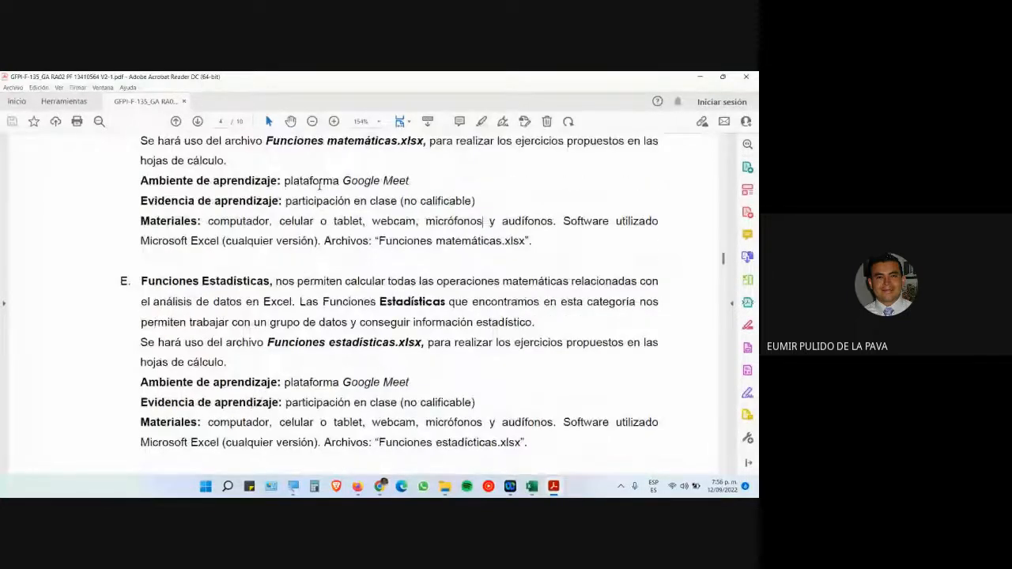
{"action": "scroll", "coordinate": [381, 190], "scroll_direction": "down", "scroll_amount": 5}
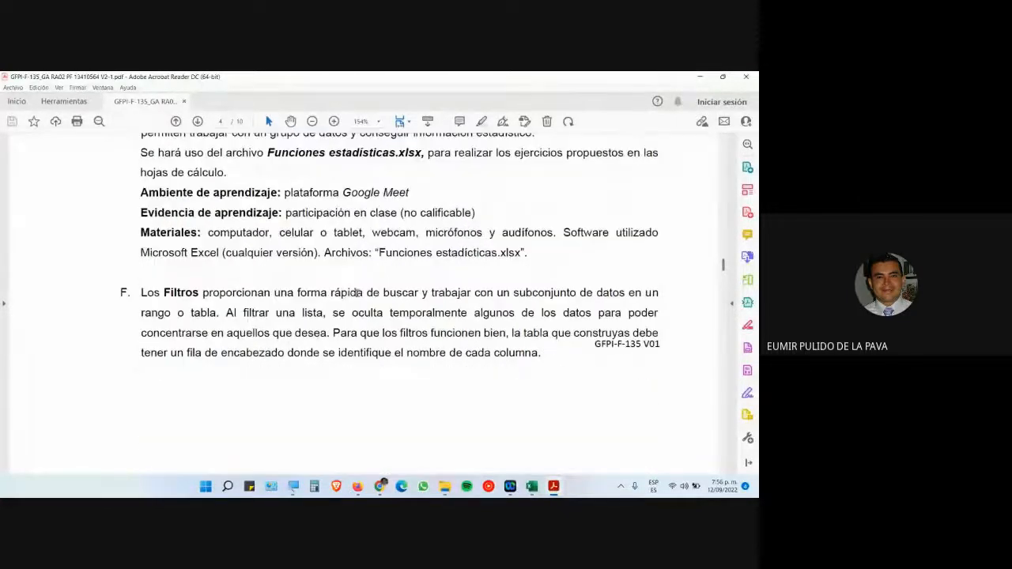
- Read through the guide up to tables, then open the online folder listing Tablas.xlsx
{"action": "left_click_drag", "start_coordinate": [159, 294], "coordinate": [492, 395]}
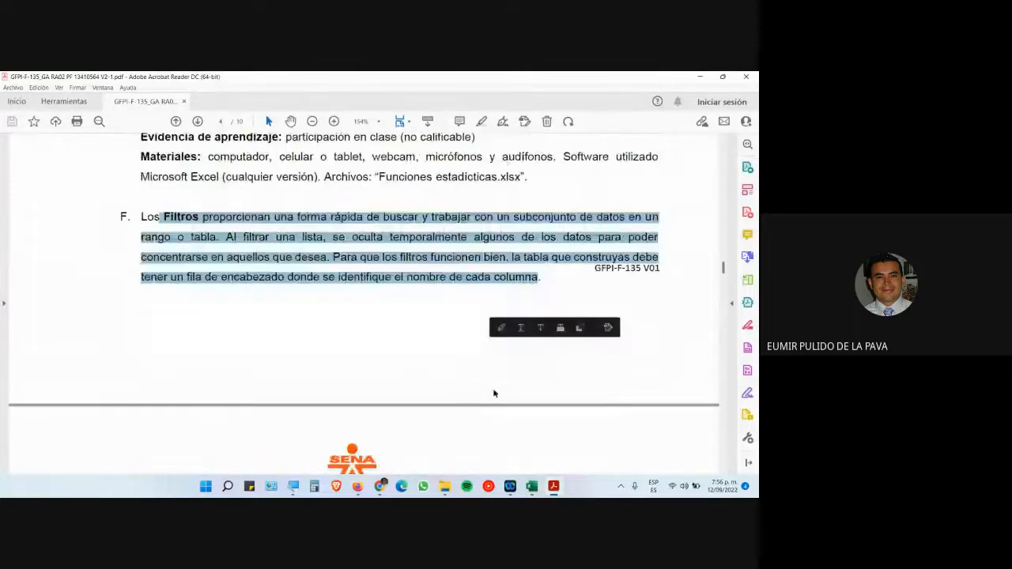
{"action": "scroll", "coordinate": [492, 395], "scroll_direction": "down", "scroll_amount": 10}
{"action": "scroll", "coordinate": [485, 399], "scroll_direction": "down", "scroll_amount": 7}
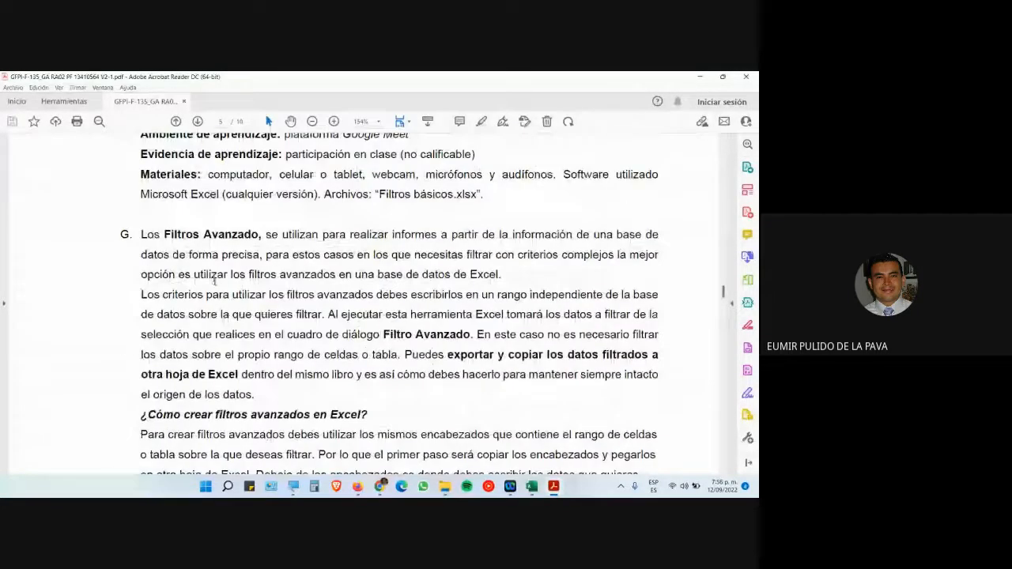
{"action": "left_click_drag", "start_coordinate": [165, 235], "coordinate": [182, 414]}
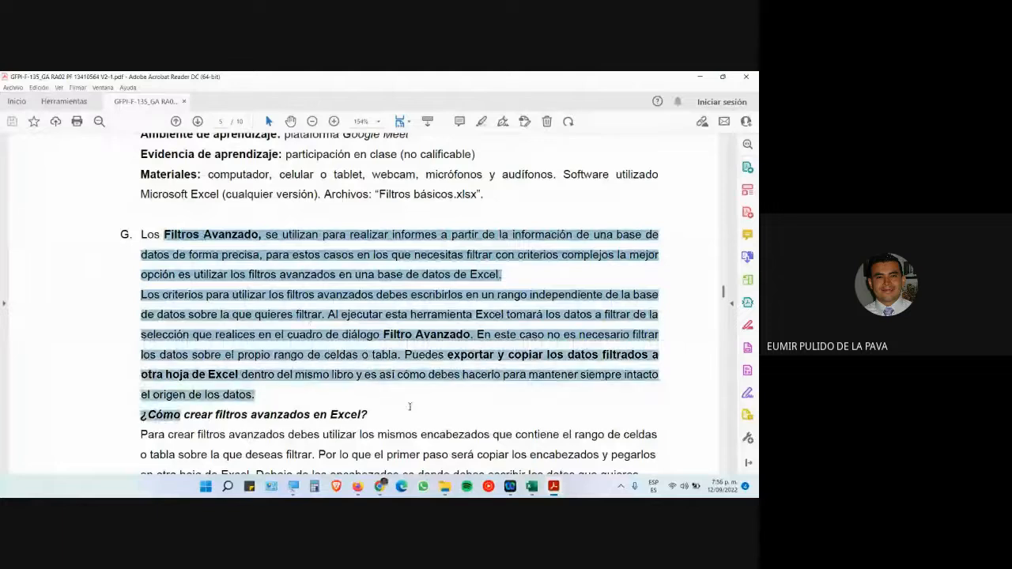
{"action": "scroll", "coordinate": [426, 377], "scroll_direction": "down", "scroll_amount": 1}
{"action": "scroll", "coordinate": [423, 377], "scroll_direction": "down", "scroll_amount": 1}
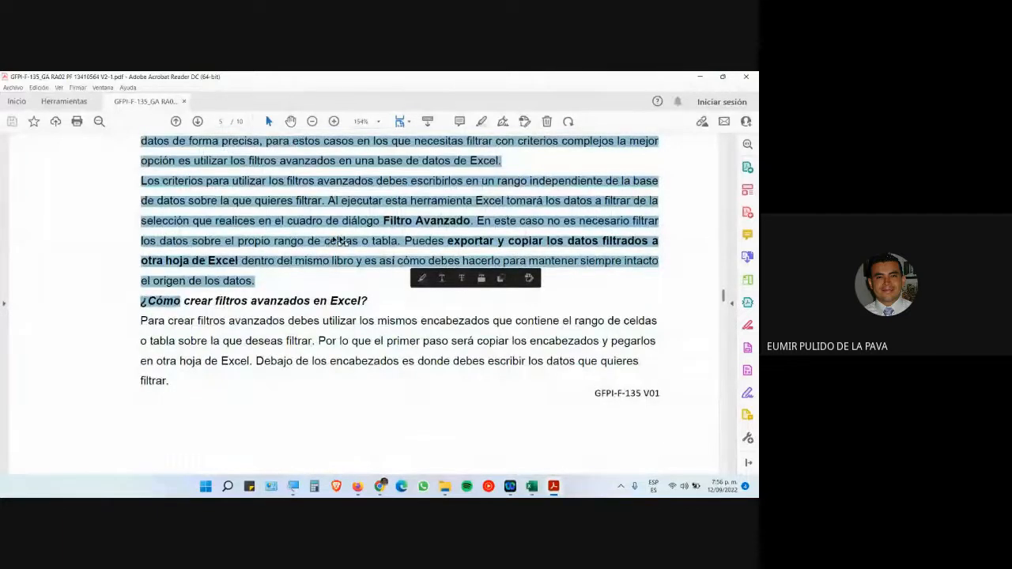
{"action": "scroll", "coordinate": [326, 244], "scroll_direction": "up", "scroll_amount": 2}
{"action": "scroll", "coordinate": [328, 380], "scroll_direction": "down", "scroll_amount": 10}
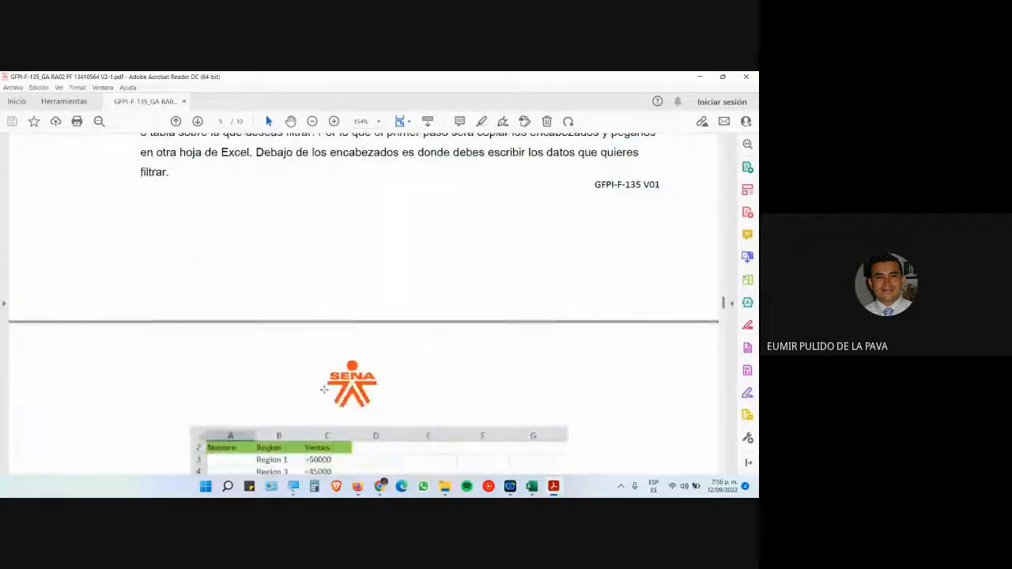
{"action": "scroll", "coordinate": [327, 388], "scroll_direction": "down", "scroll_amount": 5}
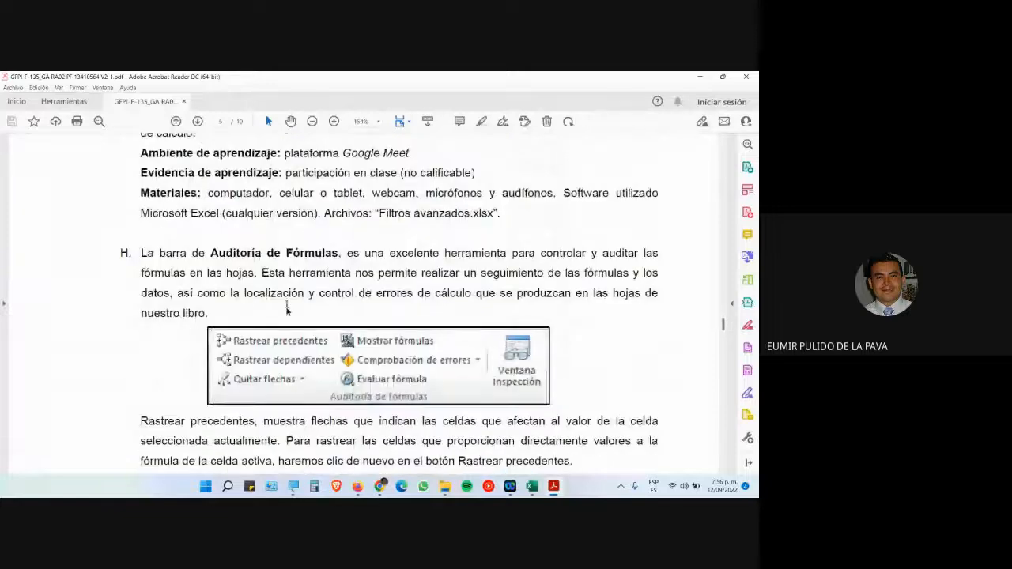
{"action": "scroll", "coordinate": [379, 316], "scroll_direction": "down", "scroll_amount": 13}
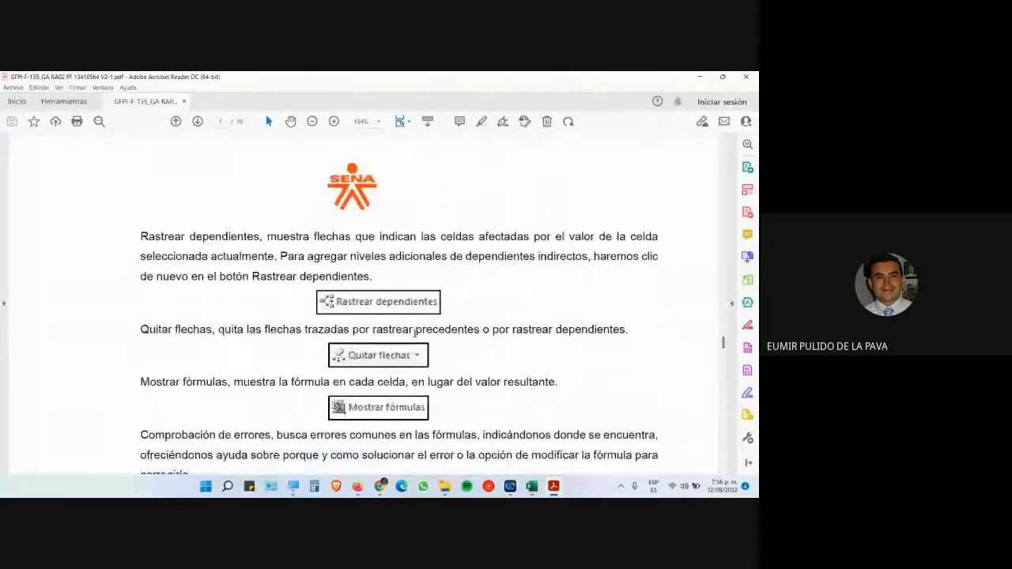
{"action": "scroll", "coordinate": [412, 350], "scroll_direction": "down", "scroll_amount": 12}
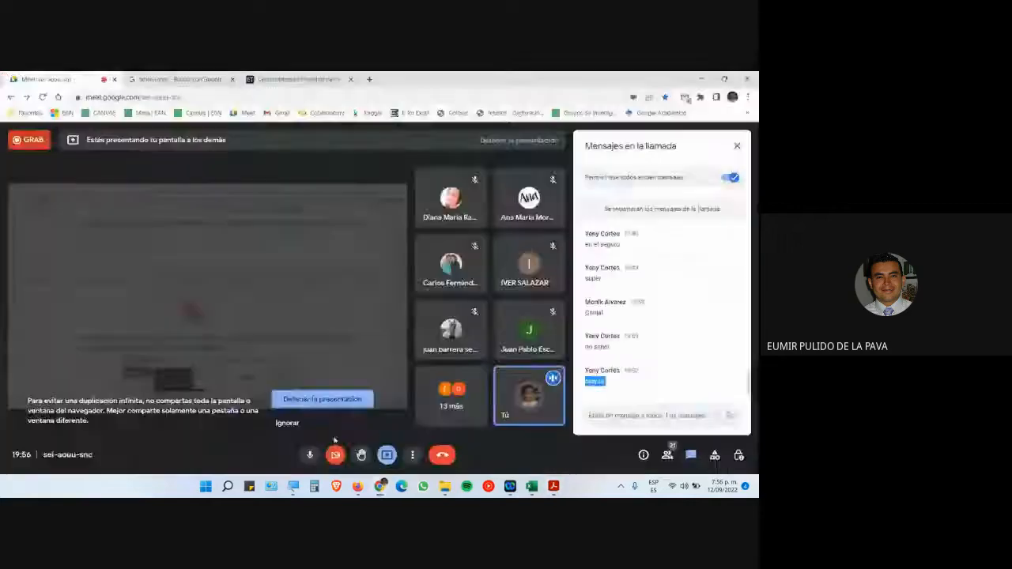
{"action": "left_click", "coordinate": [383, 486]}
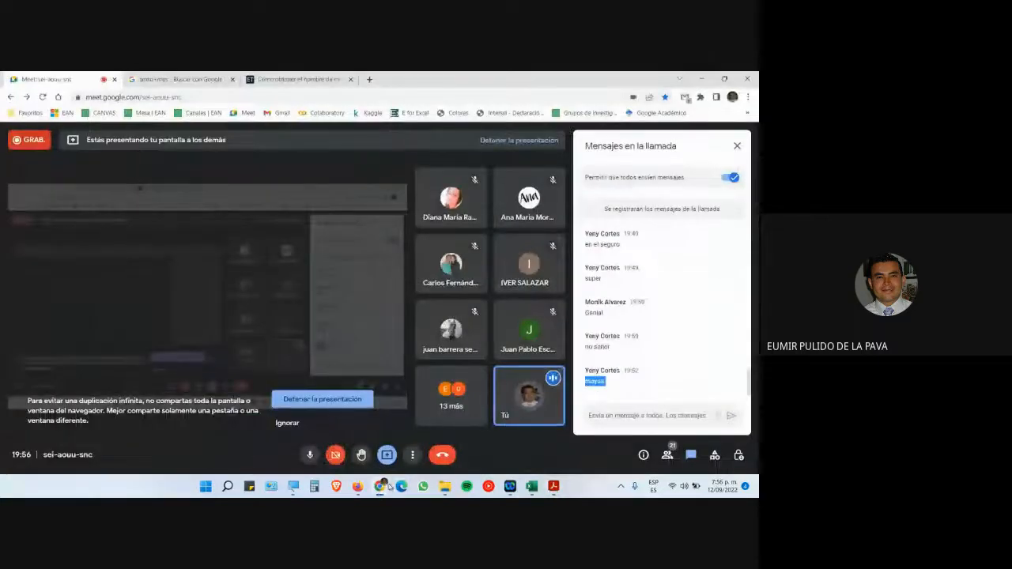
{"action": "left_click", "coordinate": [357, 486]}
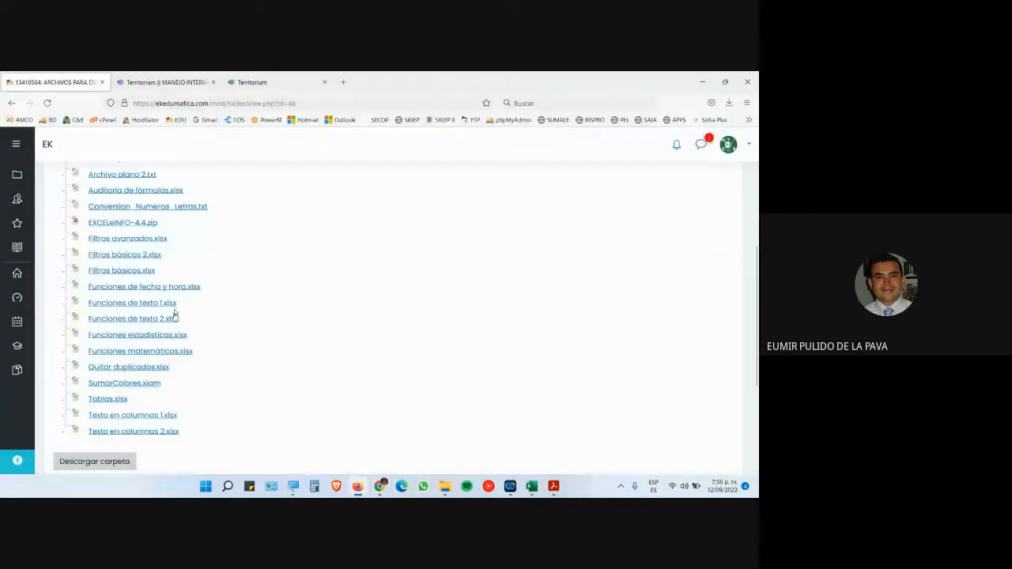
- Save the Funciones matemáticas.xlsx download from the Moodle course folder
{"action": "scroll", "coordinate": [190, 277], "scroll_direction": "up", "scroll_amount": 1}
{"action": "scroll", "coordinate": [194, 316], "scroll_direction": "down", "scroll_amount": 3}
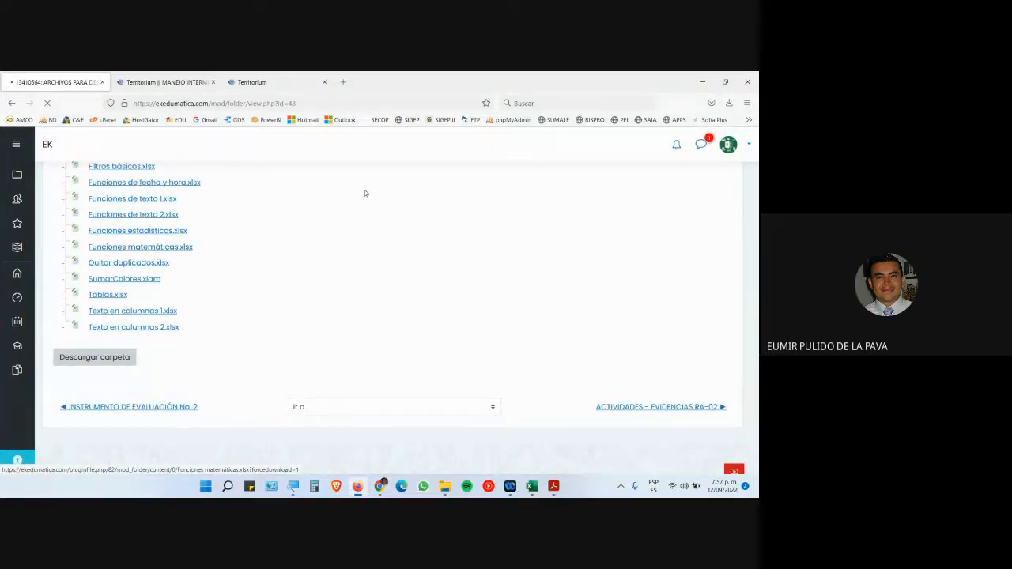
{"action": "left_click", "coordinate": [332, 279]}
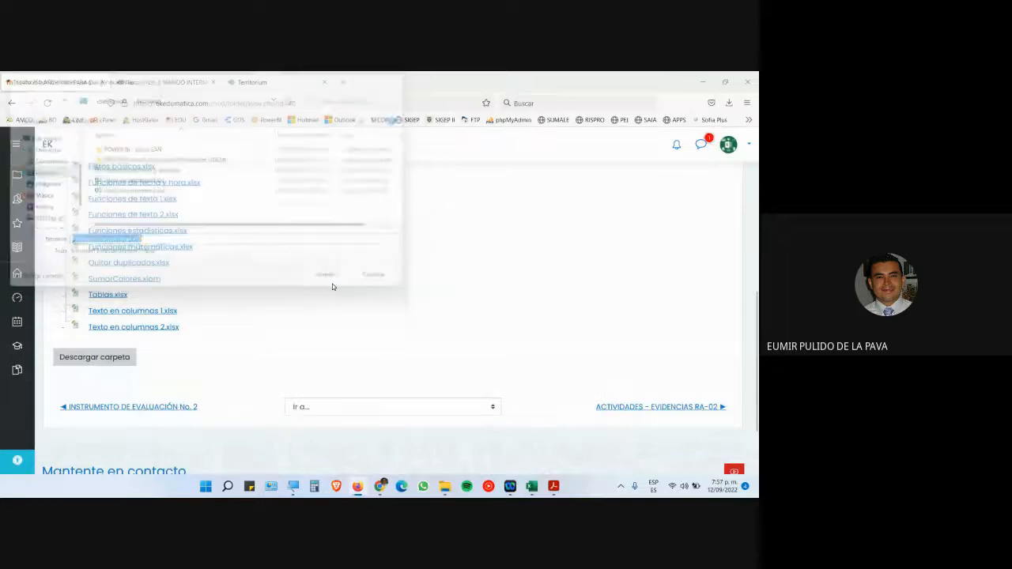
- Close the Funciones de fecha y hora workbook and Archivo plano 1.txt without saving
{"action": "mouse_move", "coordinate": [531, 486]}
{"action": "left_click", "coordinate": [600, 446]}
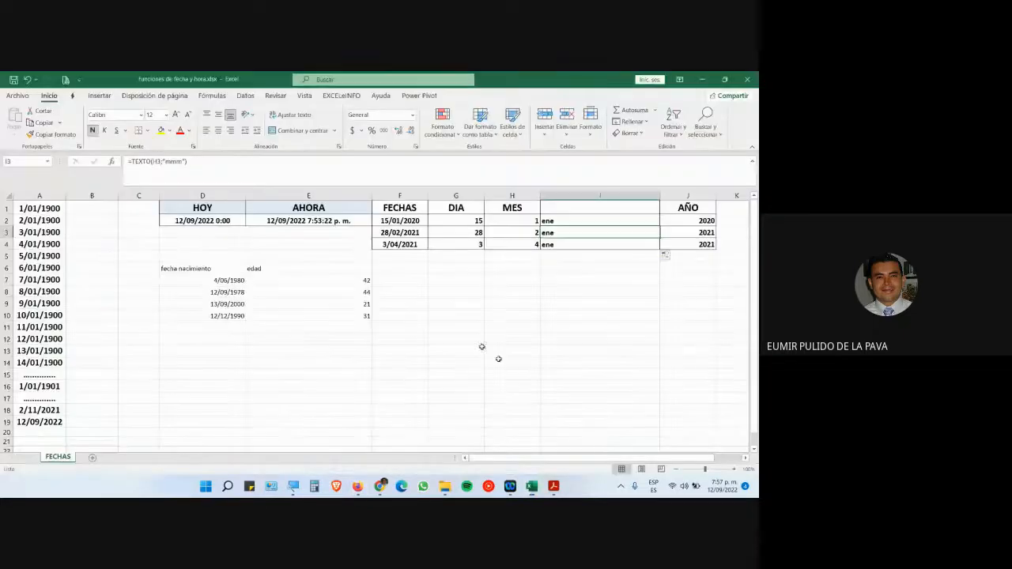
{"action": "left_click", "coordinate": [747, 79]}
{"action": "left_click", "coordinate": [371, 299]}
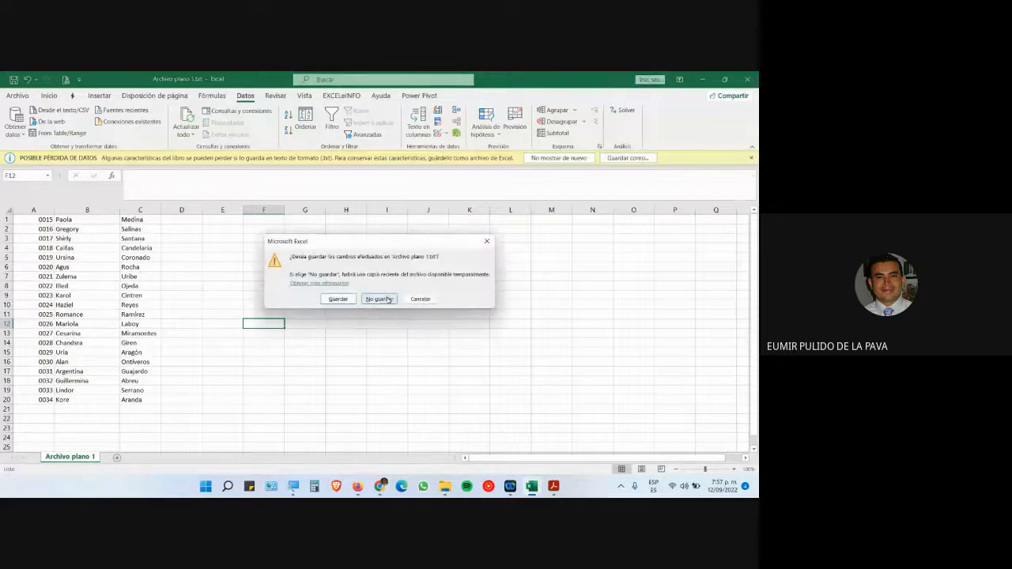
{"action": "left_click", "coordinate": [377, 299]}
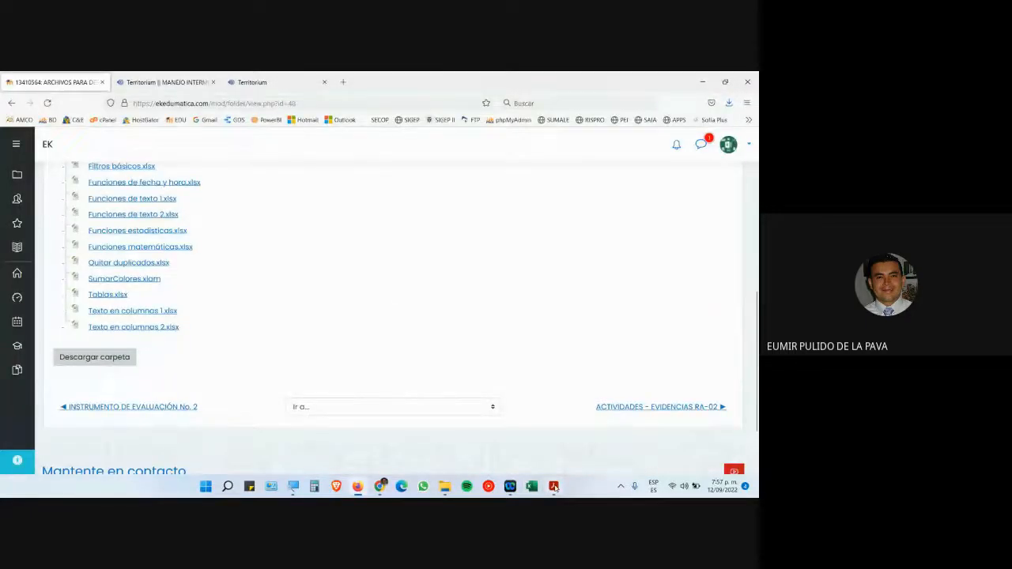
- Open Funciones matematicas.xlsx from the desktop
{"action": "left_click", "coordinate": [554, 487]}
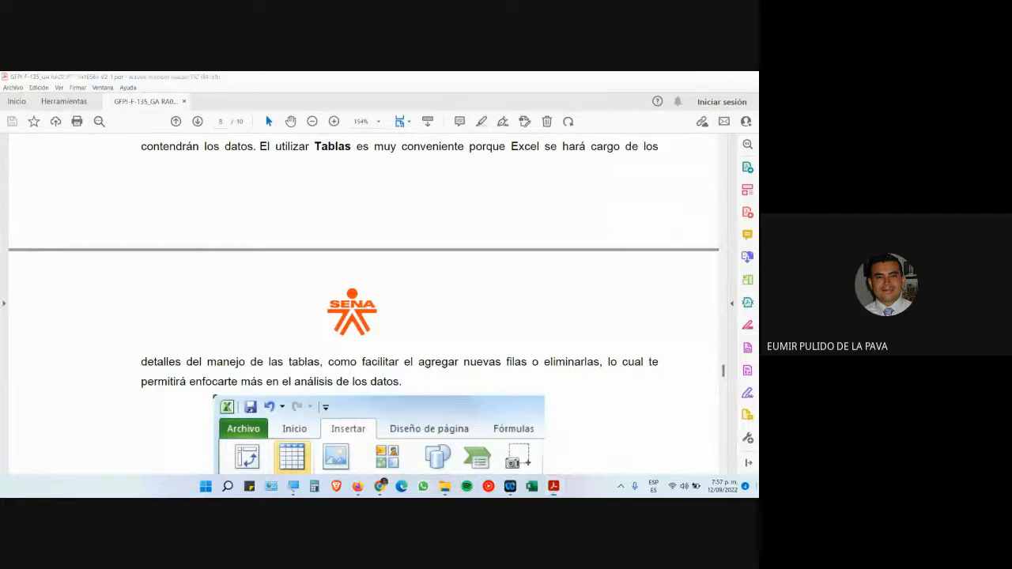
{"action": "left_click", "coordinate": [756, 487]}
{"action": "double_click", "coordinate": [75, 337]}
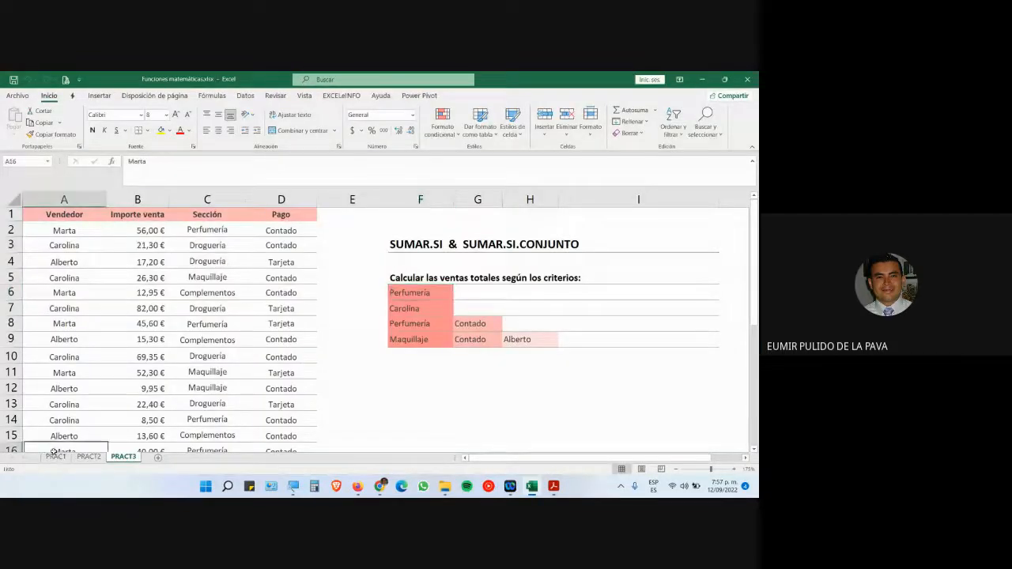
- On the PRACT1 sheet, widen the VENTAS column and column H of the summary table
{"action": "left_click", "coordinate": [55, 457]}
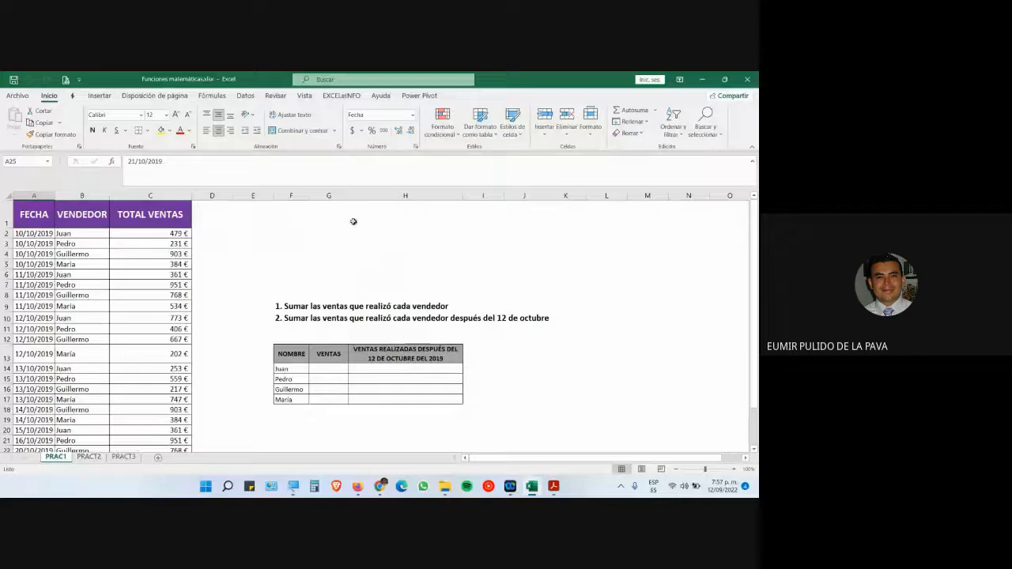
{"action": "left_click_drag", "start_coordinate": [347, 200], "coordinate": [395, 200]}
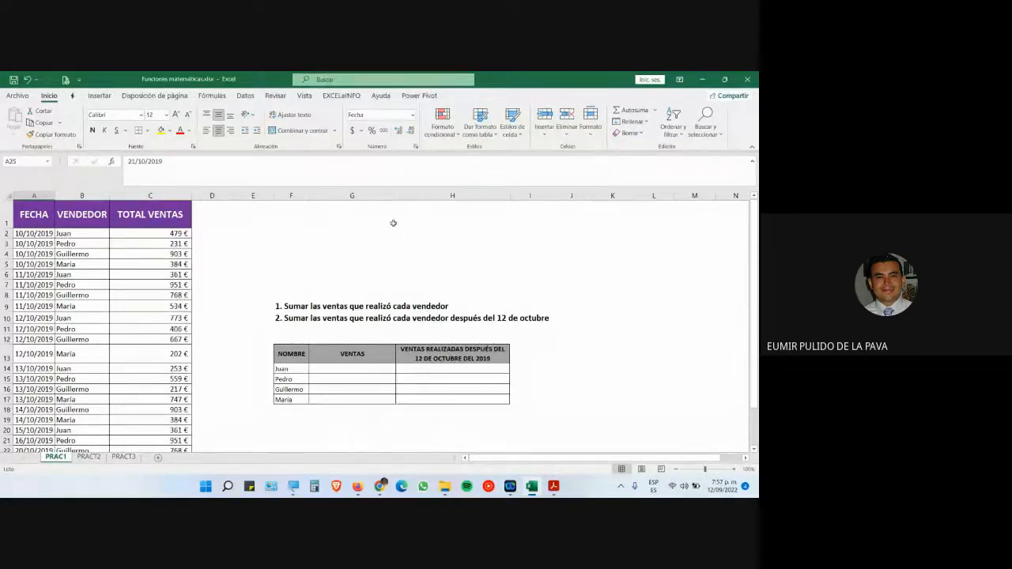
{"action": "left_click_drag", "start_coordinate": [510, 196], "coordinate": [544, 196]}
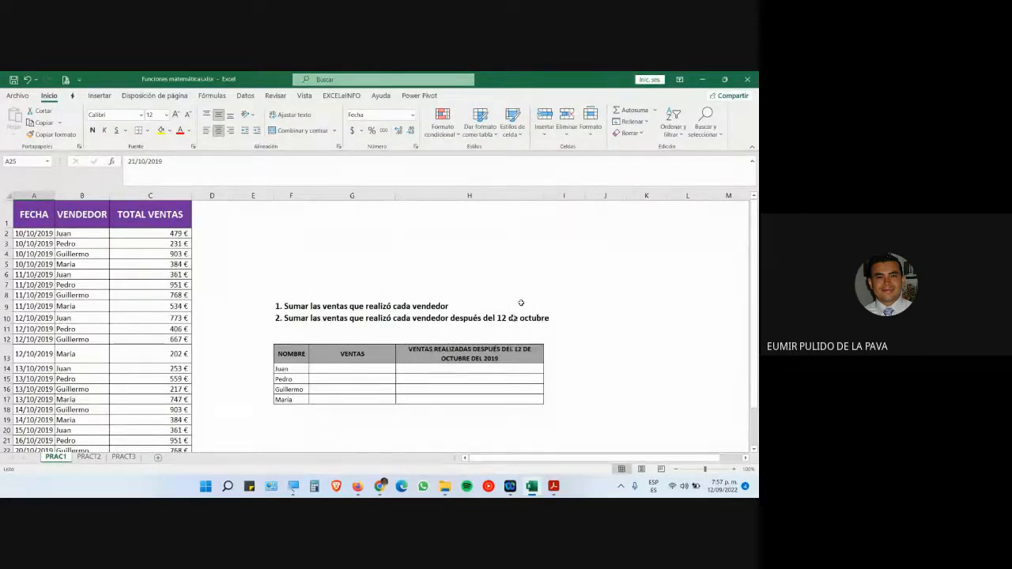
{"action": "scroll", "coordinate": [467, 425], "scroll_direction": "down", "scroll_amount": 5}
{"action": "scroll", "coordinate": [465, 418], "scroll_direction": "up", "scroll_amount": 4}
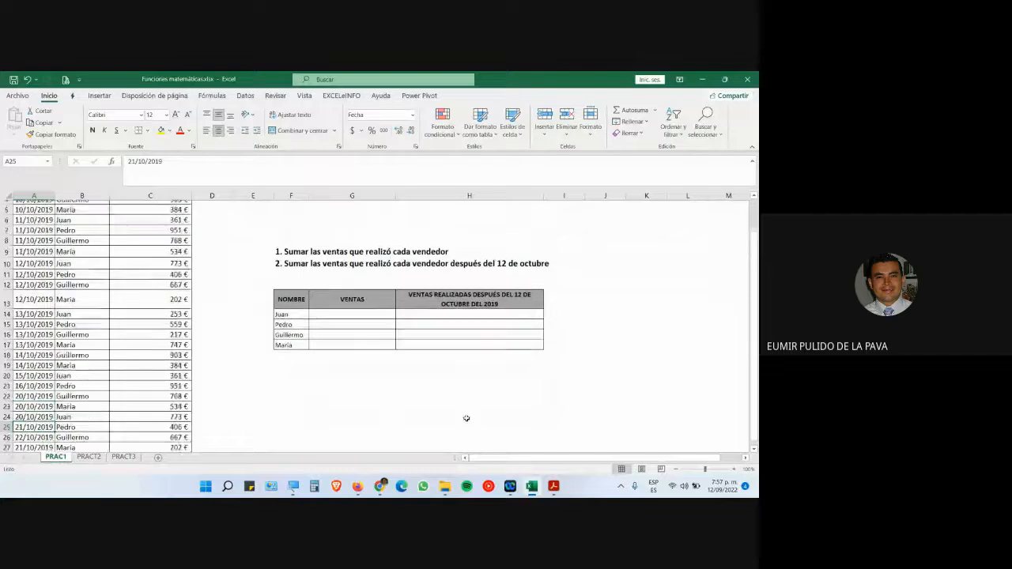
- Select Juan's row of the summary table and zoom the worksheet in
{"action": "left_click", "coordinate": [311, 261]}
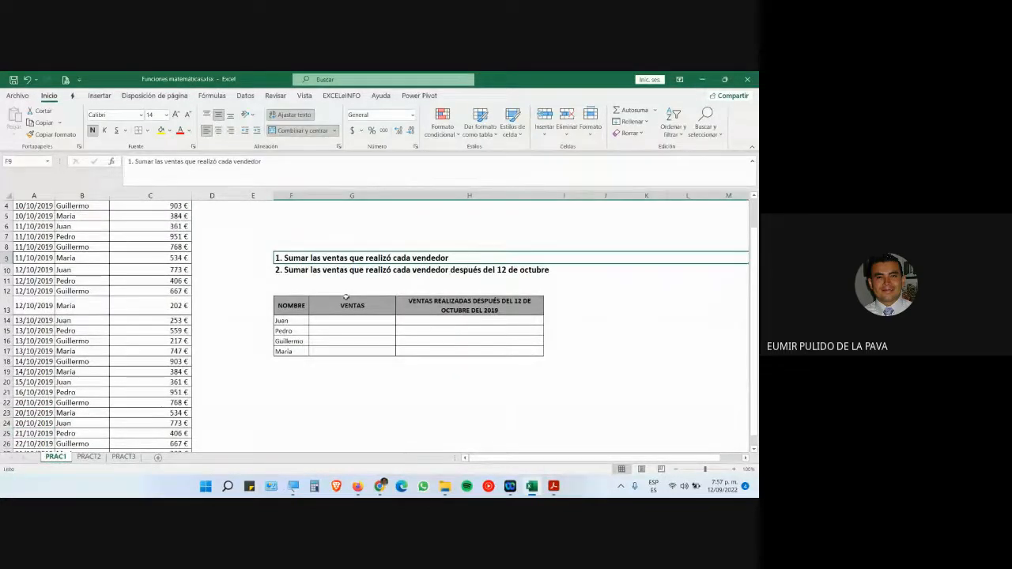
{"action": "scroll", "coordinate": [339, 302], "scroll_direction": "up", "scroll_amount": 1}
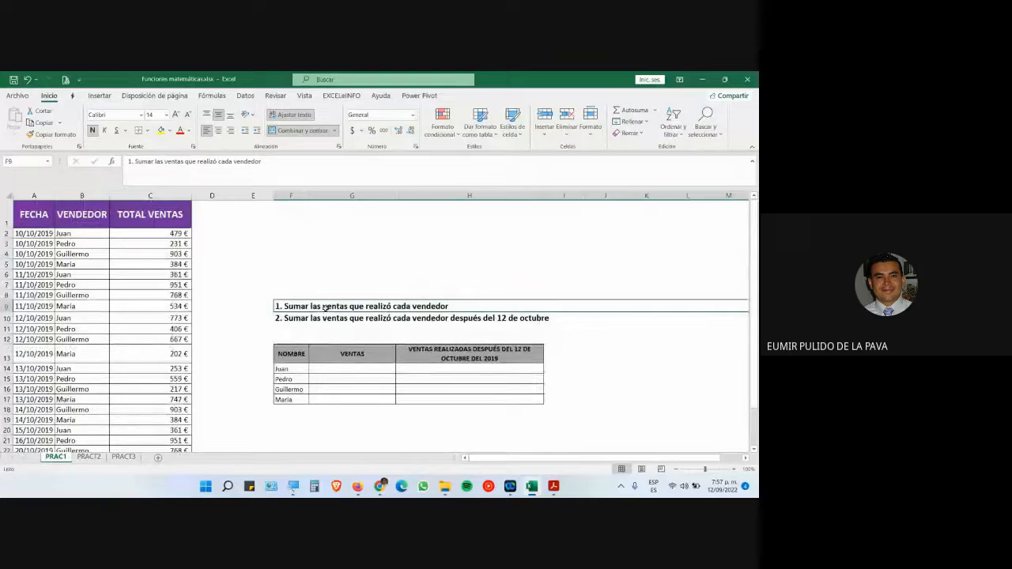
{"action": "left_click_drag", "start_coordinate": [319, 365], "coordinate": [290, 399]}
{"action": "left_click", "coordinate": [735, 470]}
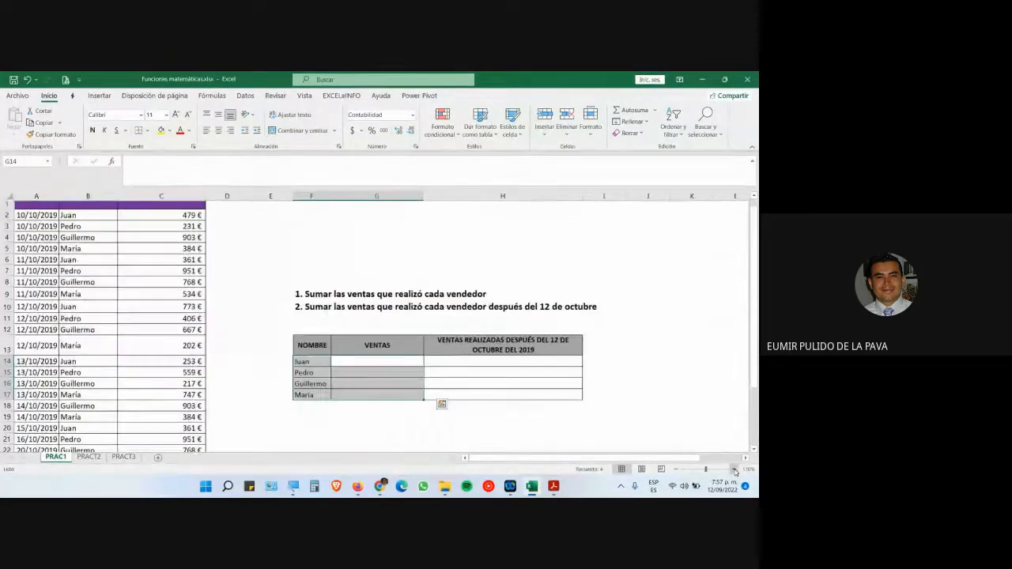
{"action": "left_click", "coordinate": [735, 469]}
{"action": "left_click", "coordinate": [735, 469]}
{"action": "left_click", "coordinate": [735, 469]}
{"action": "left_click", "coordinate": [734, 470]}
{"action": "left_click", "coordinate": [733, 470]}
{"action": "scroll", "coordinate": [515, 390], "scroll_direction": "down", "scroll_amount": 2}
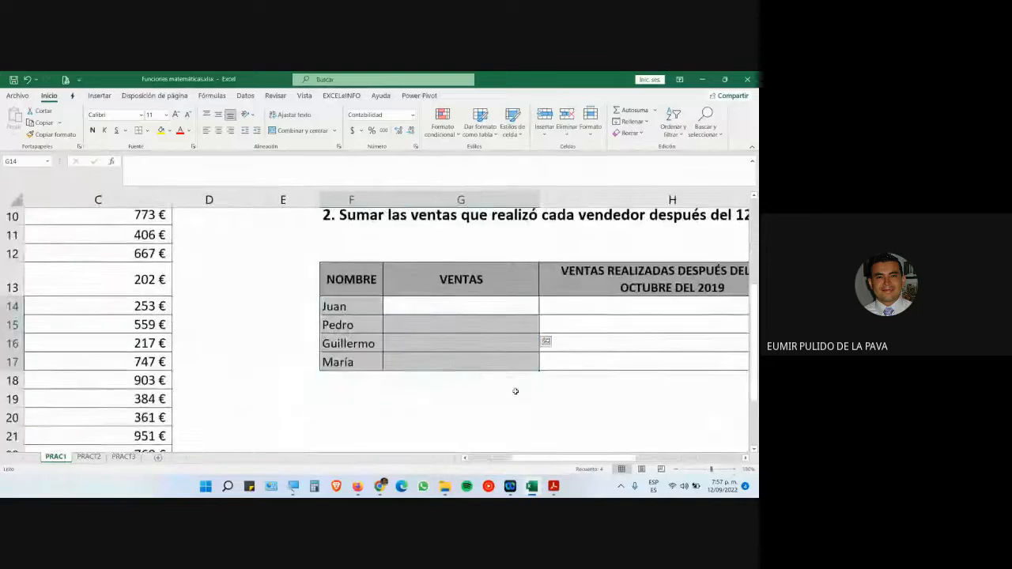
- Select Juan's VENTAS cell G14, widen column G, and adjust the view zoom
{"action": "left_click", "coordinate": [482, 272]}
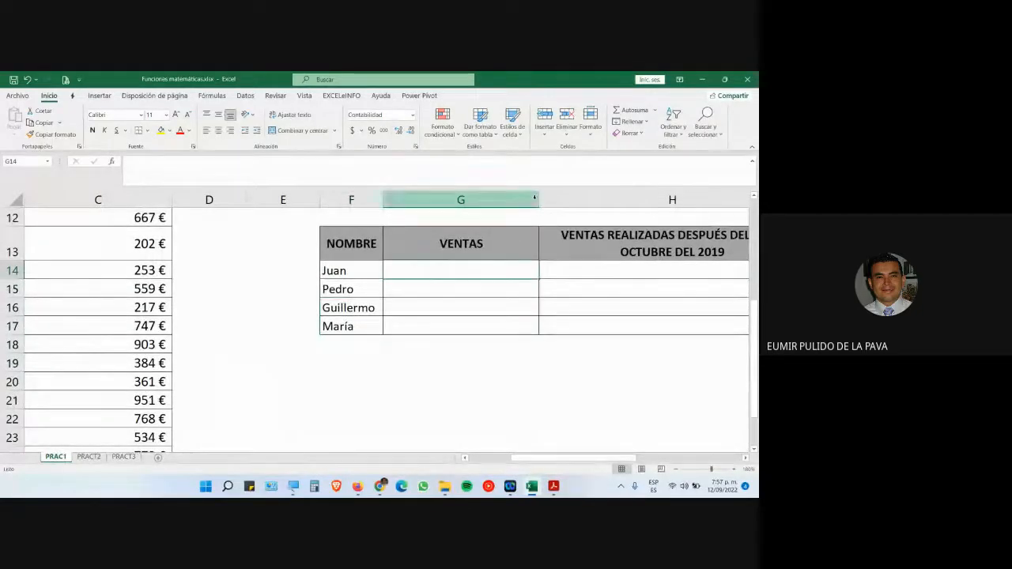
{"action": "left_click_drag", "start_coordinate": [539, 199], "coordinate": [602, 210]}
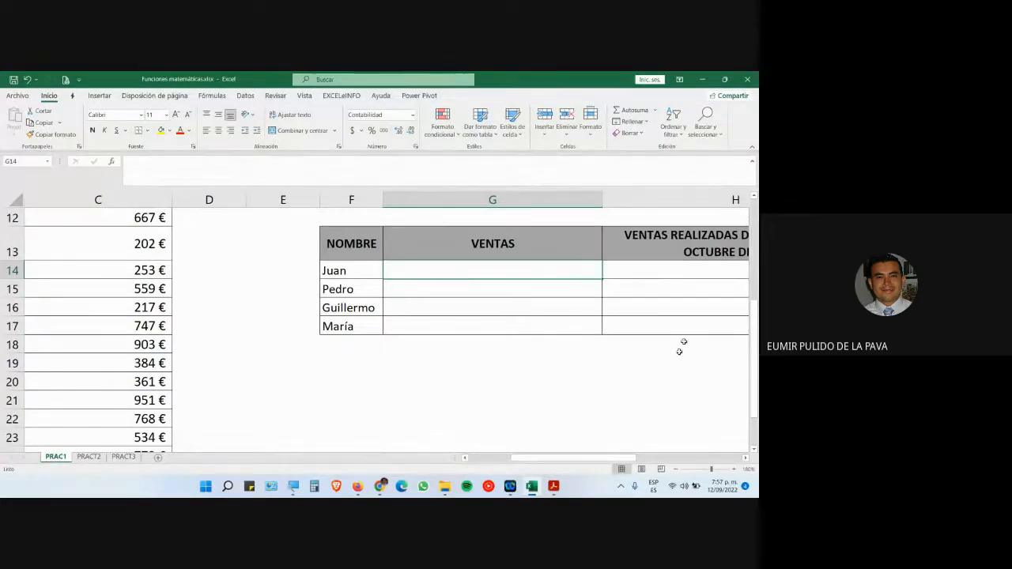
{"action": "left_click_drag", "start_coordinate": [581, 462], "coordinate": [540, 462]}
{"action": "scroll", "coordinate": [237, 368], "scroll_direction": "up", "scroll_amount": 4}
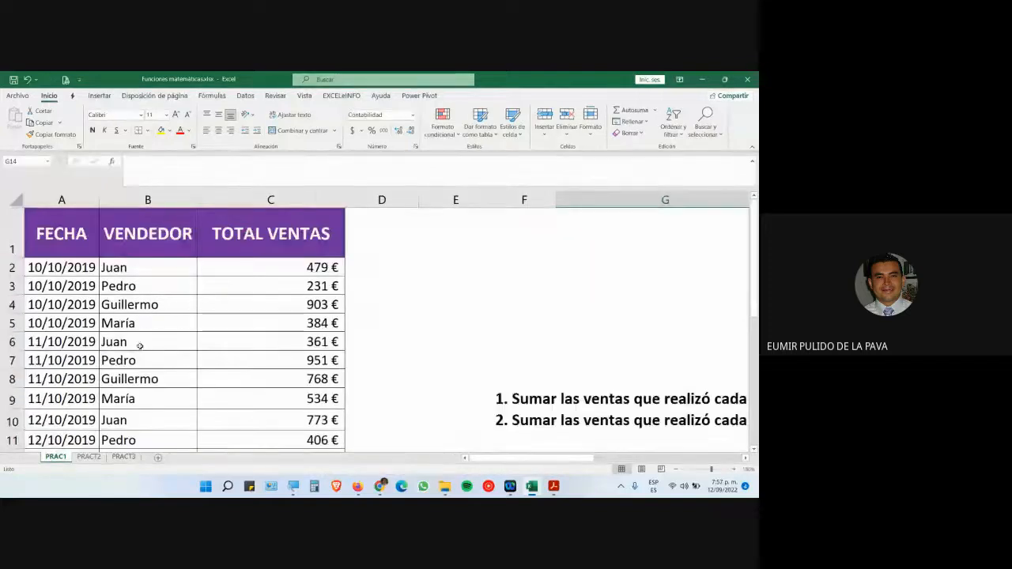
{"action": "scroll", "coordinate": [139, 346], "scroll_direction": "down", "scroll_amount": 4}
{"action": "scroll", "coordinate": [139, 346], "scroll_direction": "down", "scroll_amount": 2}
{"action": "scroll", "coordinate": [139, 346], "scroll_direction": "up", "scroll_amount": 7}
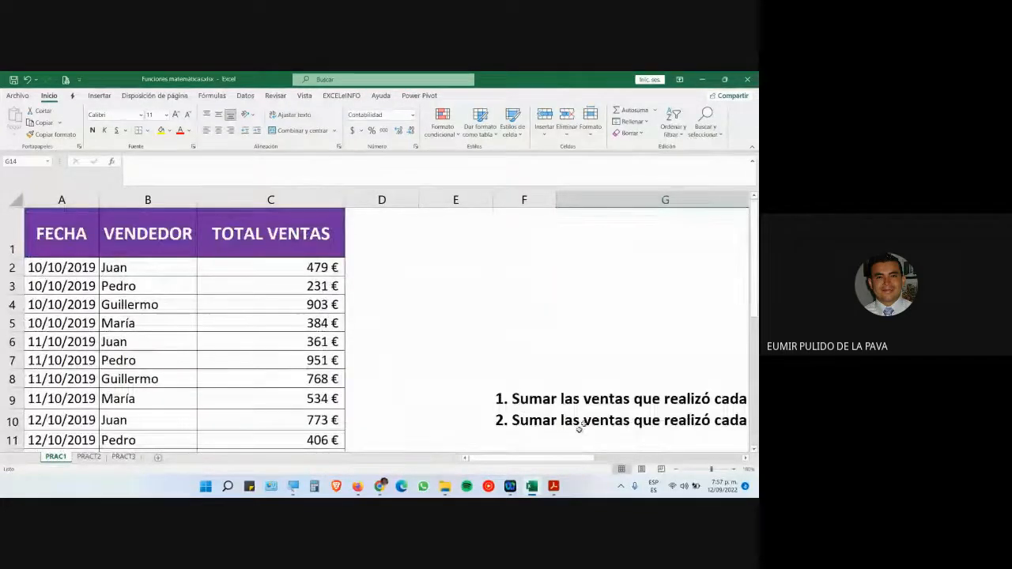
{"action": "scroll", "coordinate": [576, 422], "scroll_direction": "down", "scroll_amount": 3}
{"action": "left_click_drag", "start_coordinate": [575, 458], "coordinate": [617, 458]}
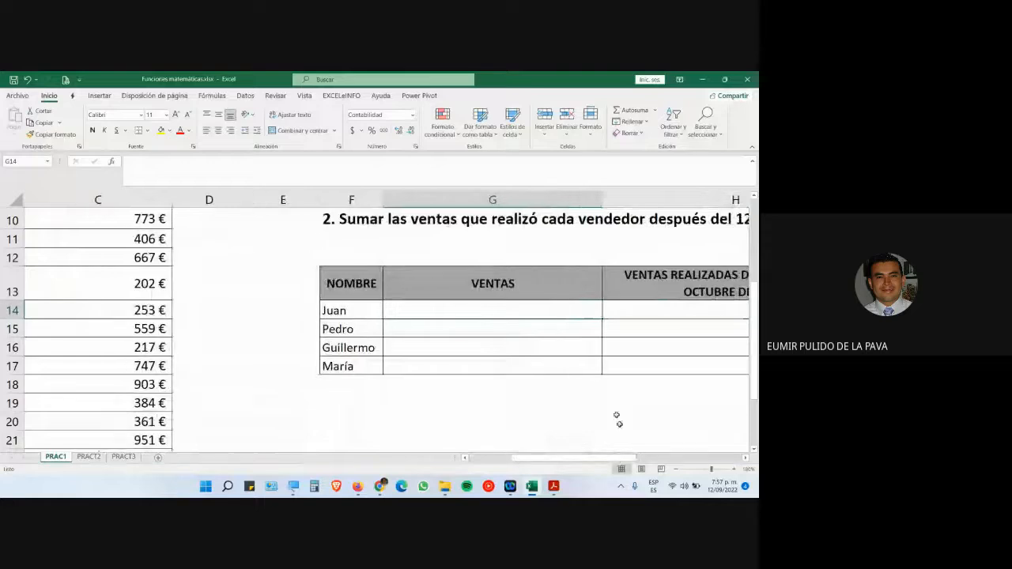
- Switch to the Google Meet call and turn the camera on
{"action": "mouse_move", "coordinate": [380, 486]}
{"action": "left_click", "coordinate": [350, 448]}
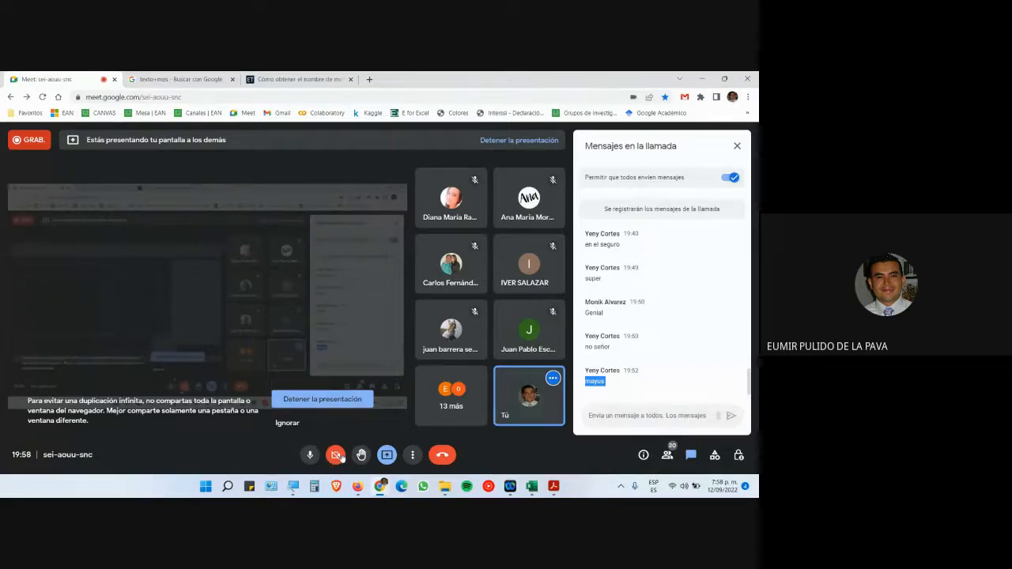
{"action": "left_click", "coordinate": [335, 455]}
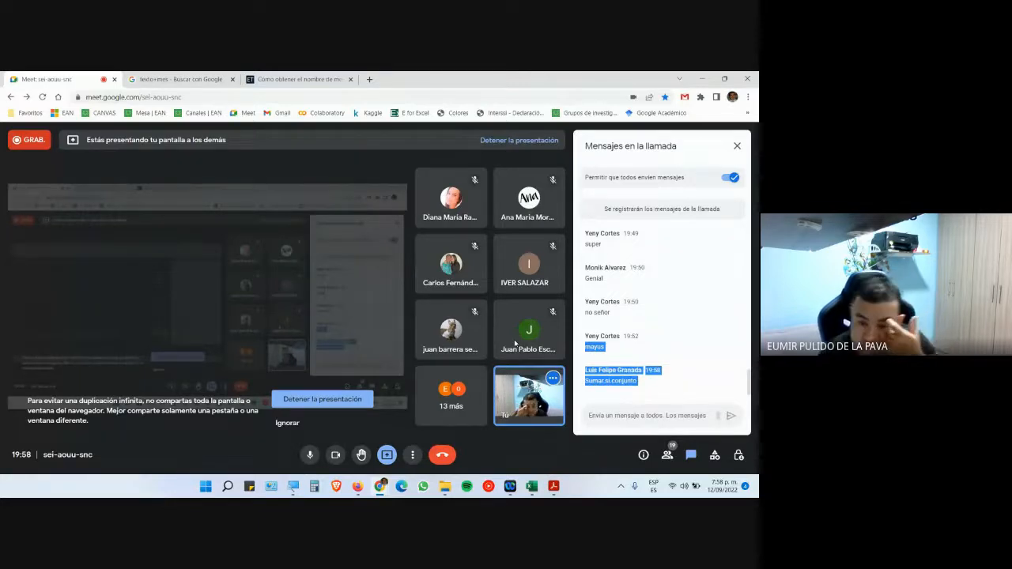
- Highlight the Sumar.si suggestion in the chat, then return to Excel
{"action": "left_click", "coordinate": [596, 381]}
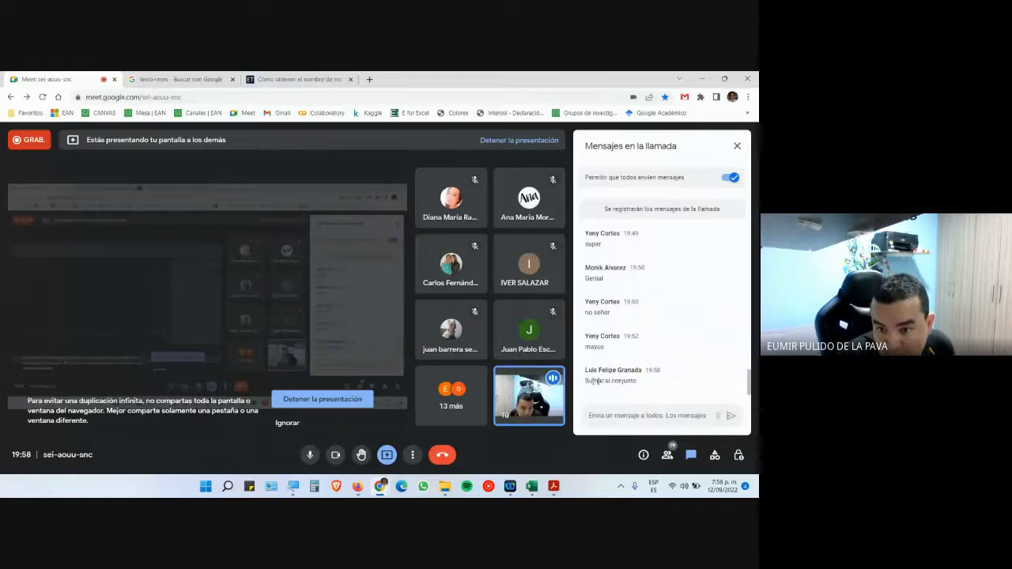
{"action": "left_click_drag", "start_coordinate": [586, 381], "coordinate": [609, 381]}
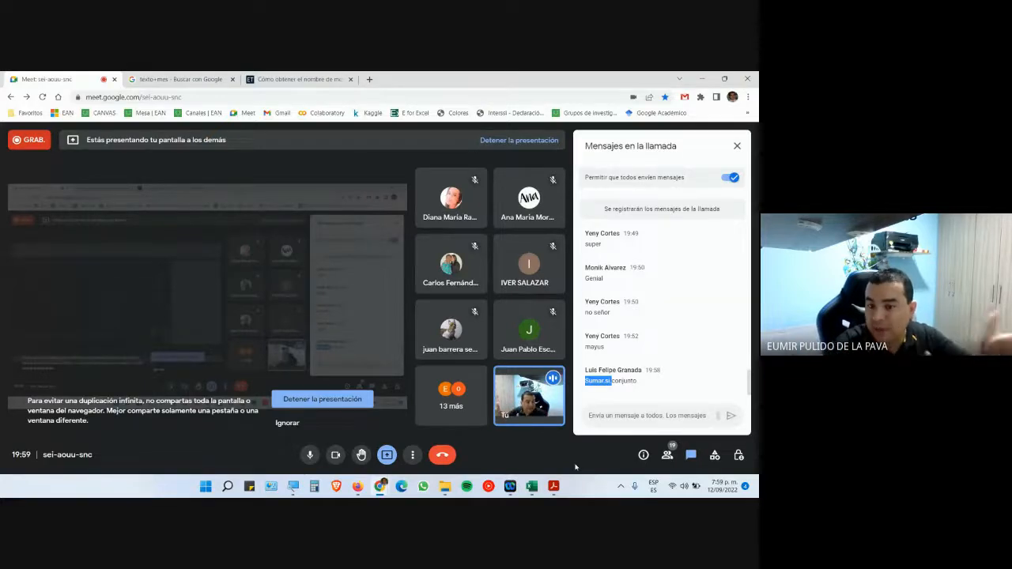
{"action": "key", "text": "alt+Tab"}
- Enlarge the font in Juan's VENTAS cell G14 to 16 and widen column G
{"action": "left_click", "coordinate": [484, 305]}
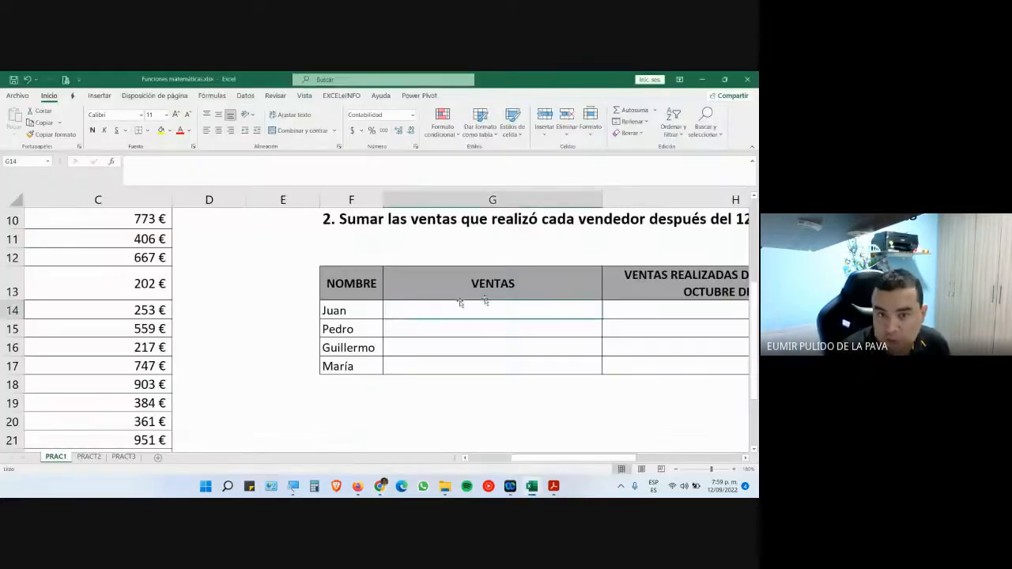
{"action": "left_click", "coordinate": [177, 115]}
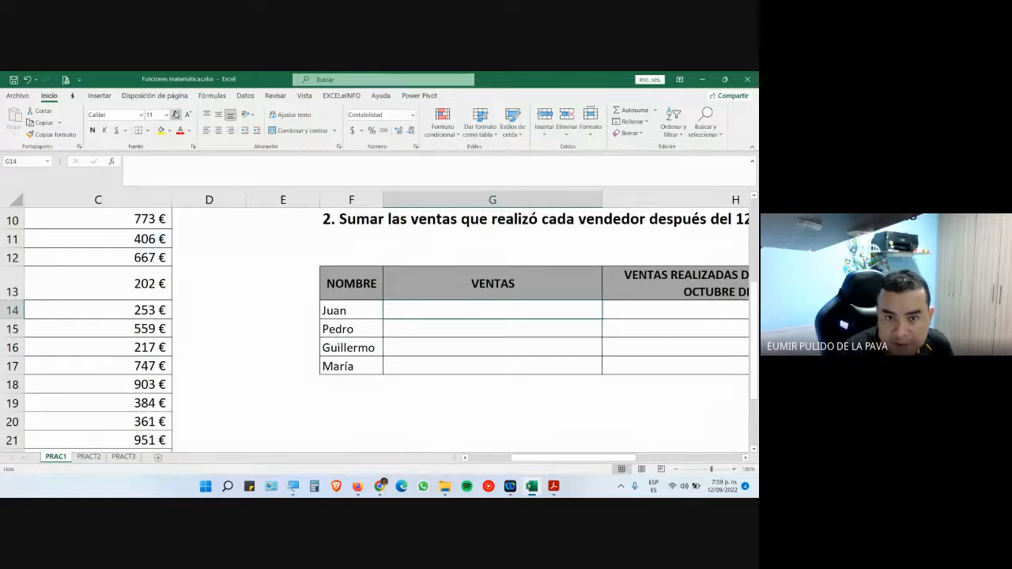
{"action": "left_click", "coordinate": [176, 116]}
{"action": "left_click", "coordinate": [176, 116]}
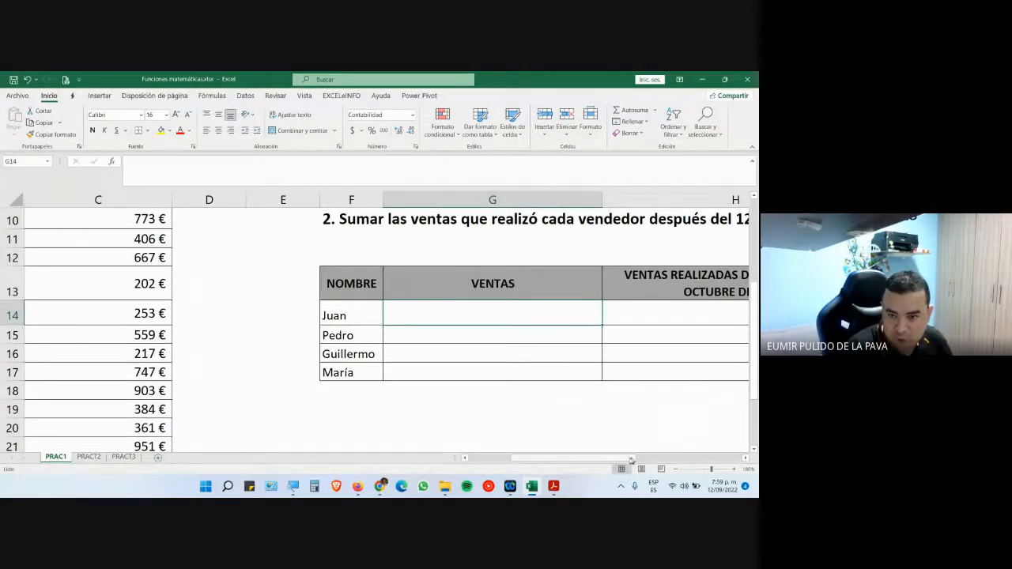
{"action": "left_click_drag", "start_coordinate": [602, 199], "coordinate": [656, 199]}
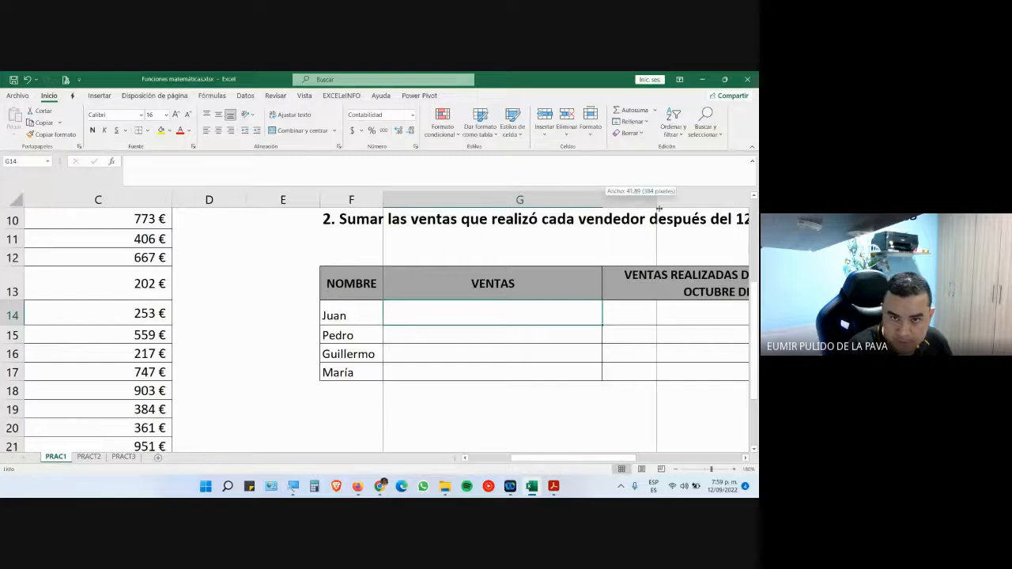
- Start a =SUMAR.SI( formula in G14 from autocomplete, then magnify the VENTAS table
{"action": "type", "text": "=suma"}
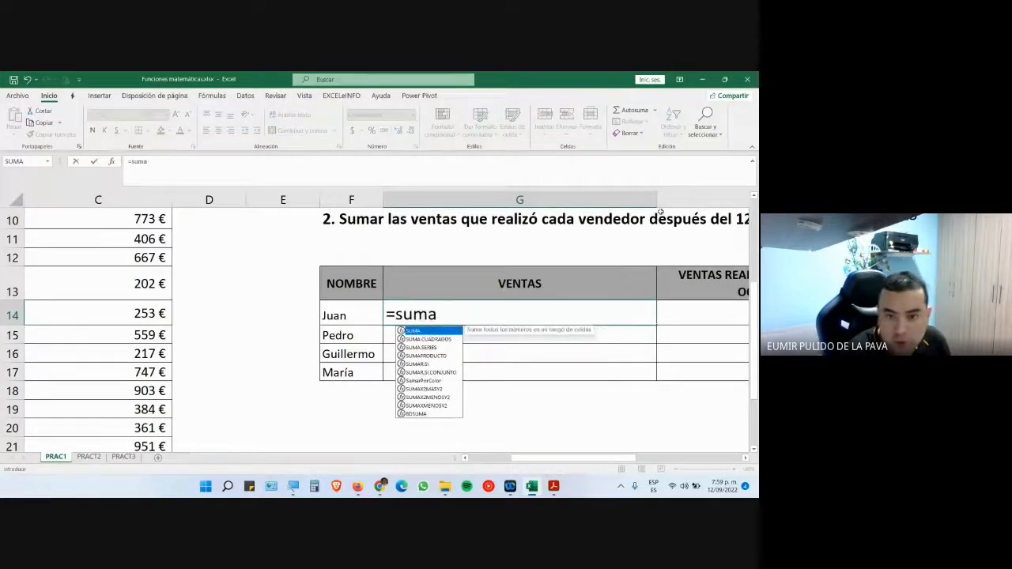
{"action": "key", "text": "Down"}
{"action": "key", "text": "Down"}
{"action": "key", "text": "Down"}
{"action": "key", "text": "Down"}
{"action": "key", "text": "Tab"}
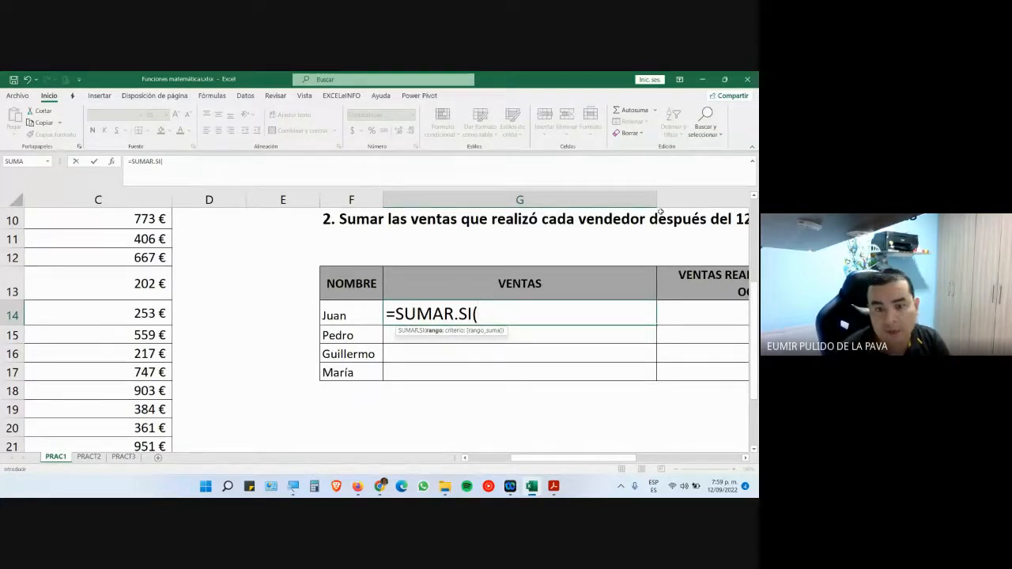
{"action": "key", "text": "super+plus"}
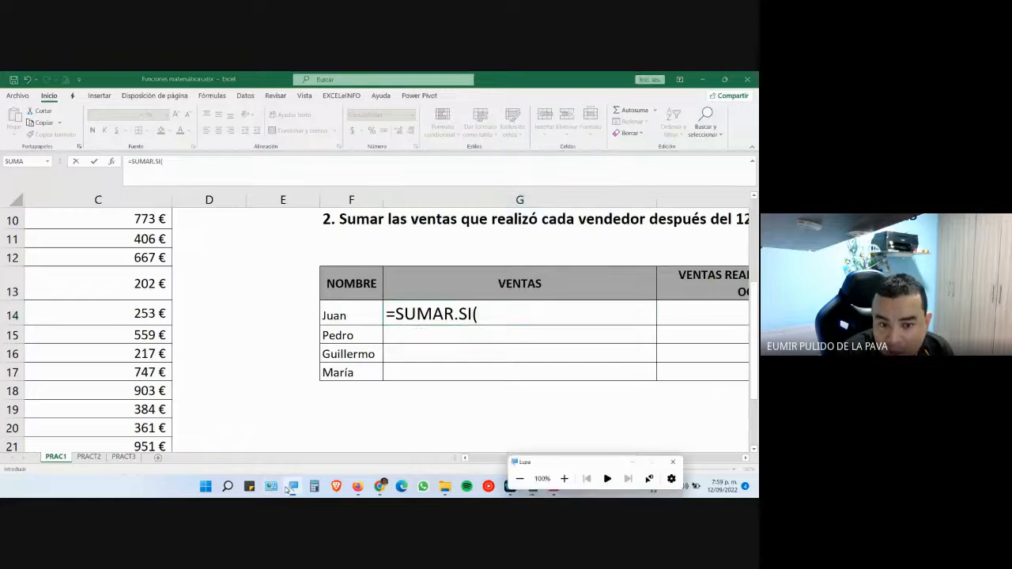
{"action": "left_click", "coordinate": [605, 479]}
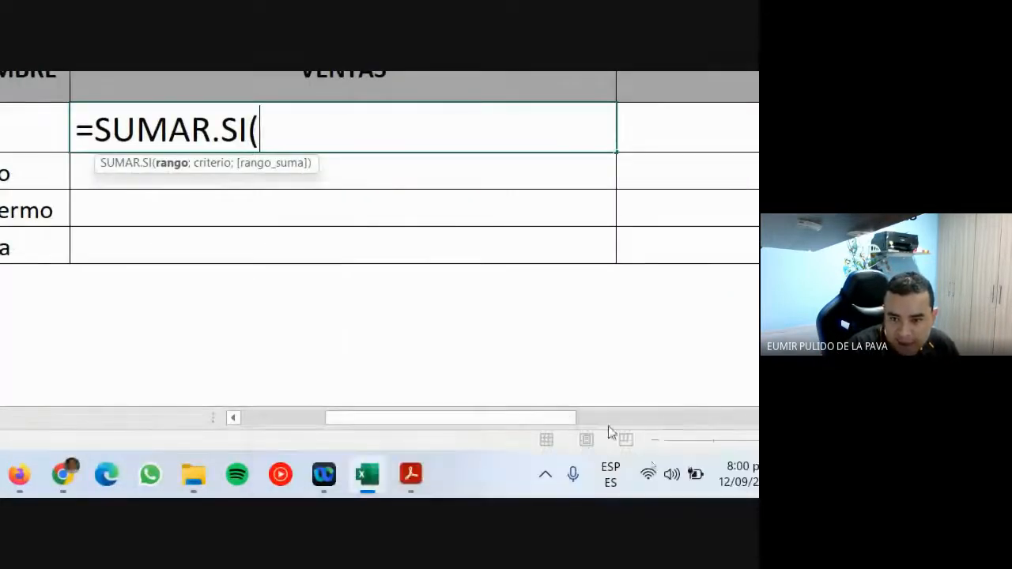
- Select the seller names B2:B27 as the first argument of the SUMAR.SI formula in G14
{"action": "mouse_move", "coordinate": [546, 400]}
{"action": "left_mouse_down"}
{"action": "mouse_move", "coordinate": [435, 433]}
{"action": "mouse_move", "coordinate": [550, 400]}
{"action": "left_mouse_up"}
{"action": "left_click_drag", "start_coordinate": [545, 417], "coordinate": [87, 473]}
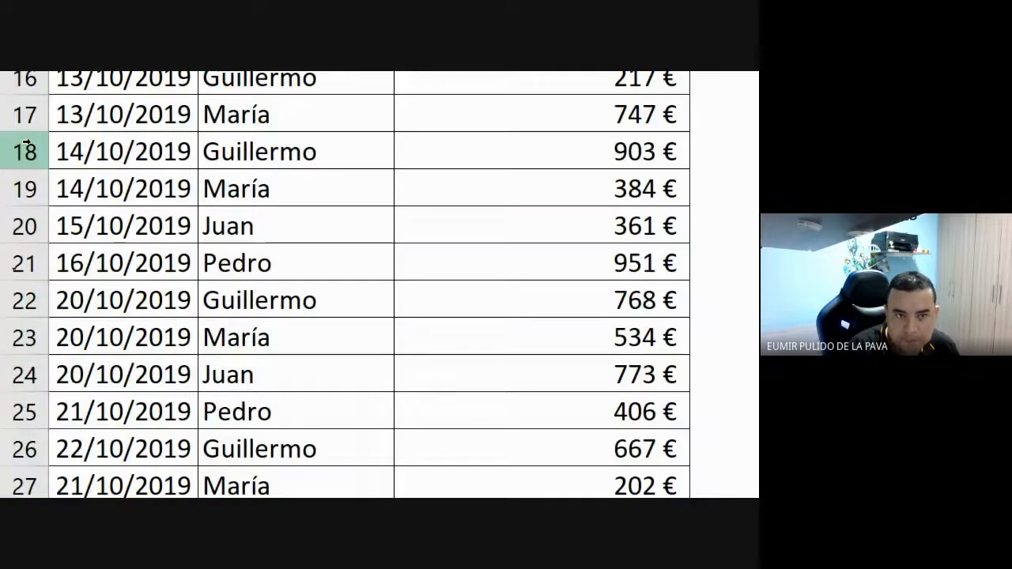
{"action": "scroll", "coordinate": [188, 462], "scroll_direction": "up", "scroll_amount": 5}
{"action": "scroll", "coordinate": [188, 462], "scroll_direction": "up", "scroll_amount": 1}
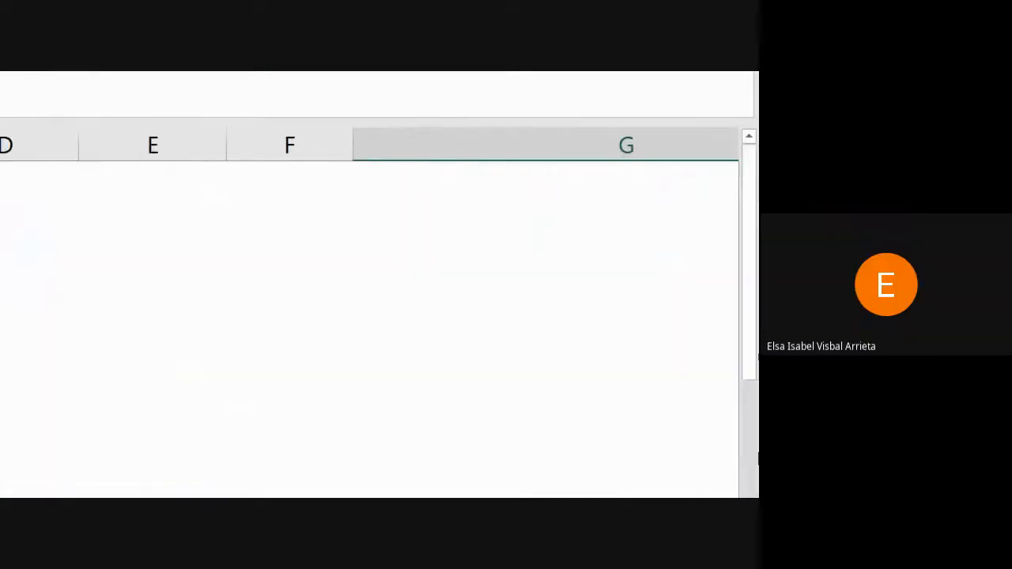
{"action": "scroll", "coordinate": [625, 476], "scroll_direction": "down", "scroll_amount": 5}
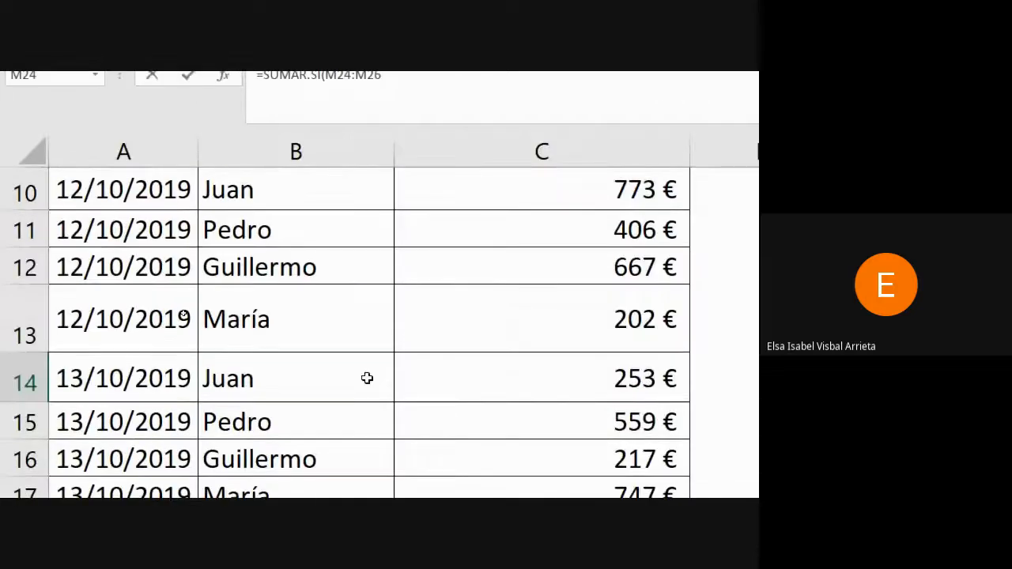
{"action": "scroll", "coordinate": [366, 377], "scroll_direction": "up", "scroll_amount": 3}
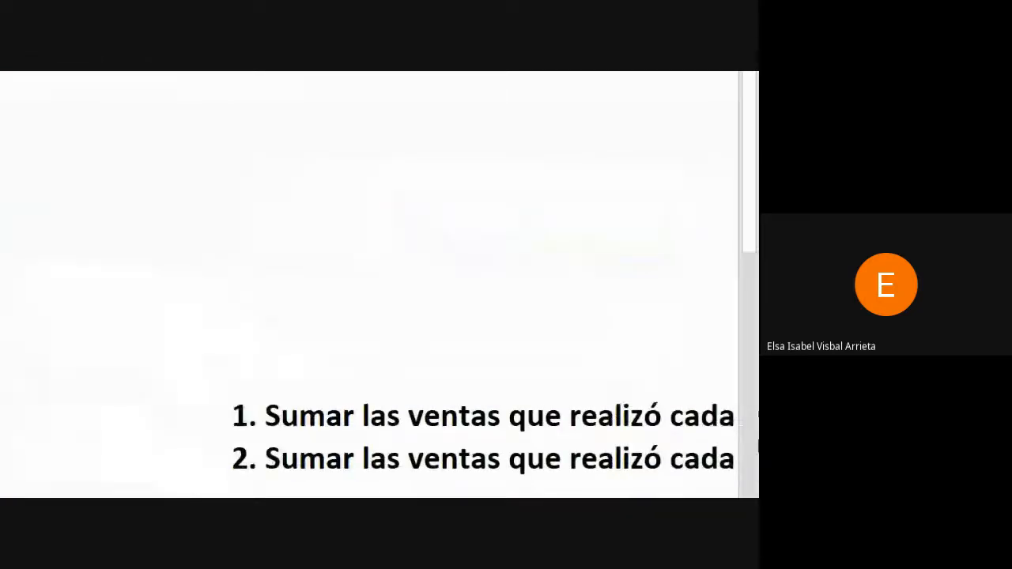
{"action": "scroll", "coordinate": [585, 368], "scroll_direction": "down", "scroll_amount": 3}
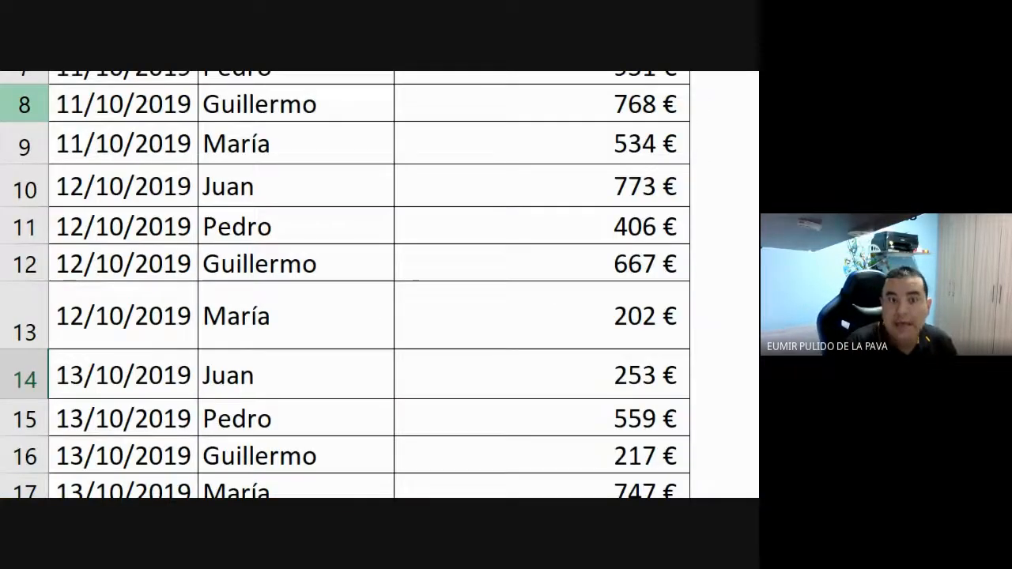
{"action": "scroll", "coordinate": [273, 424], "scroll_direction": "up", "scroll_amount": 2}
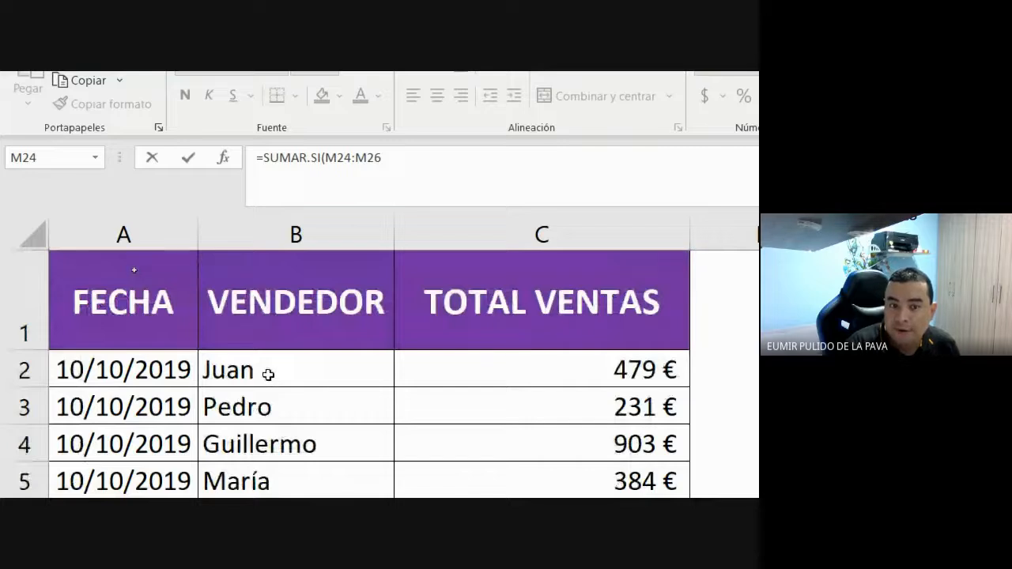
{"action": "left_click_drag", "start_coordinate": [268, 374], "coordinate": [301, 343]}
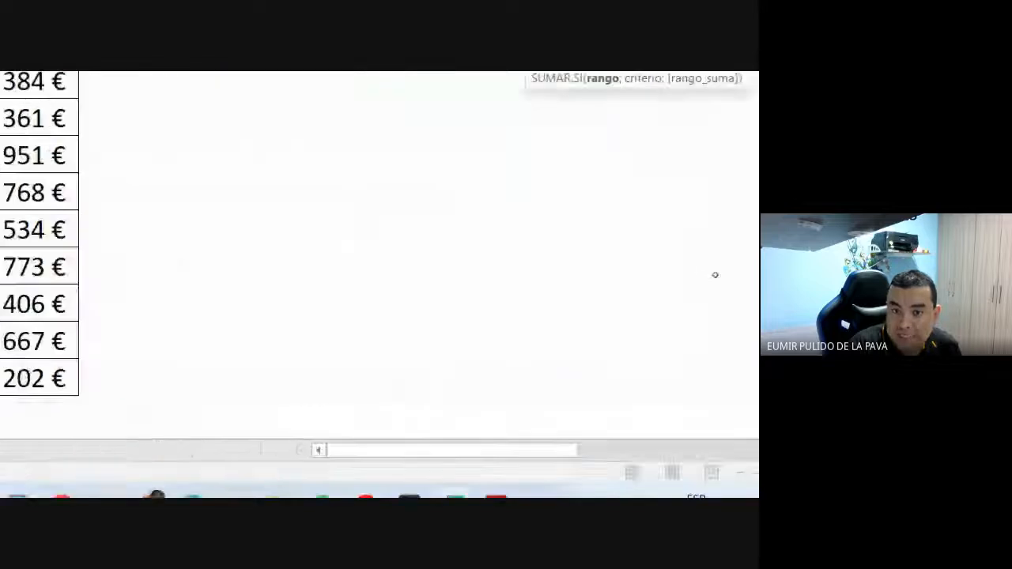
{"action": "scroll", "coordinate": [560, 230], "scroll_direction": "up", "scroll_amount": 5}
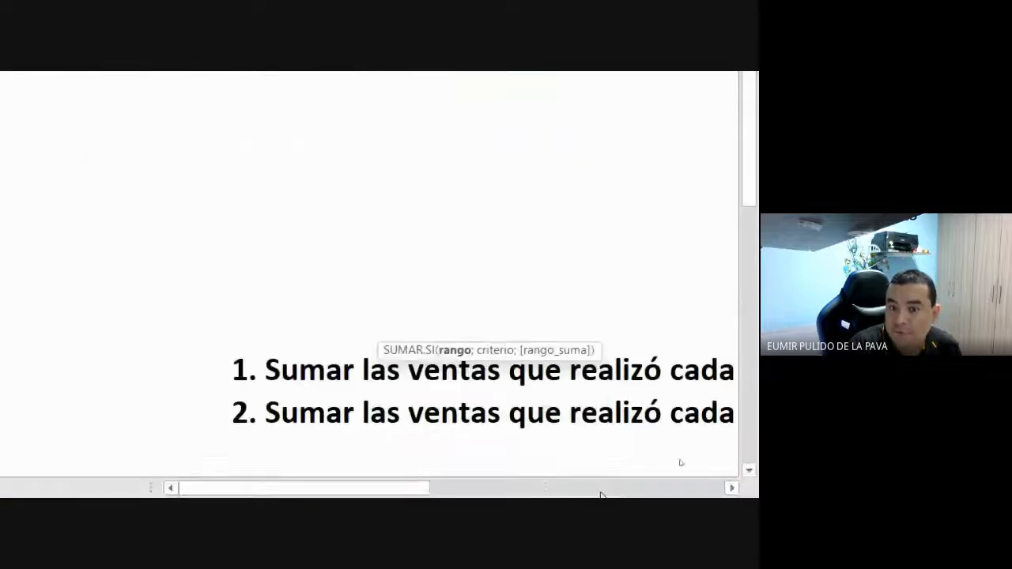
{"action": "scroll", "coordinate": [585, 462], "scroll_direction": "down", "scroll_amount": 3}
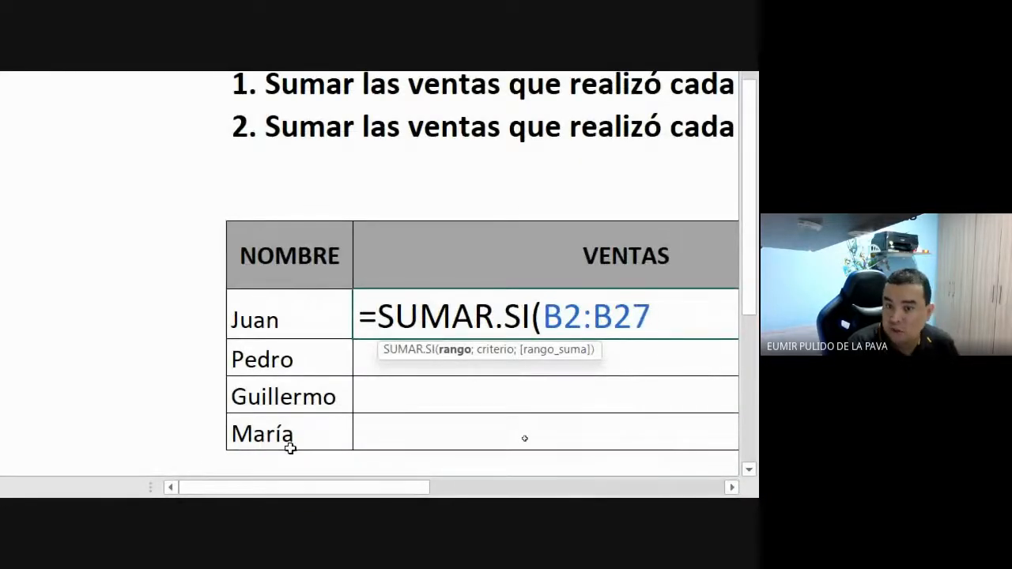
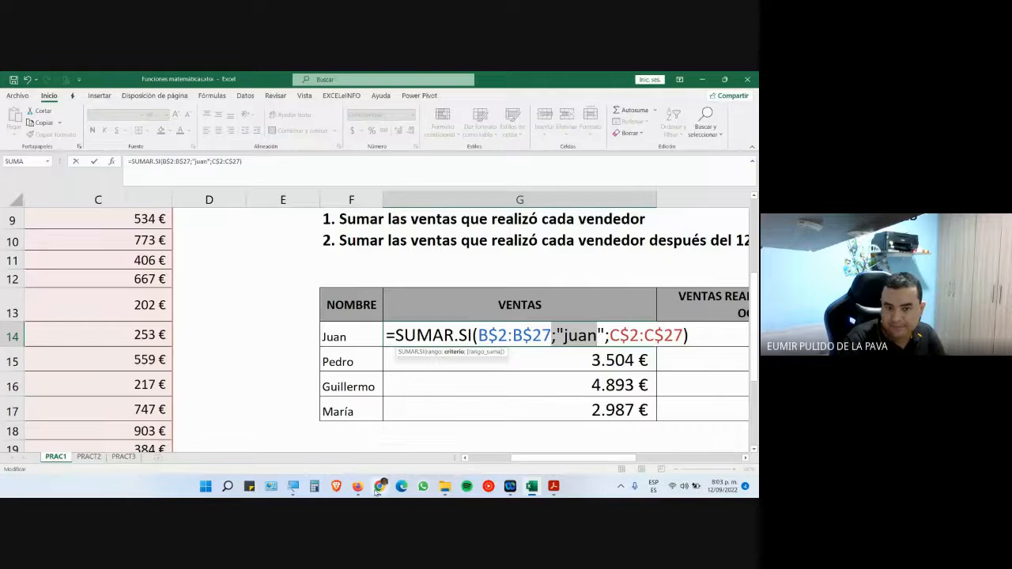
- Glance at the video call window, then return to the Excel workbook
{"action": "mouse_move", "coordinate": [380, 485]}
{"action": "left_click", "coordinate": [327, 436]}
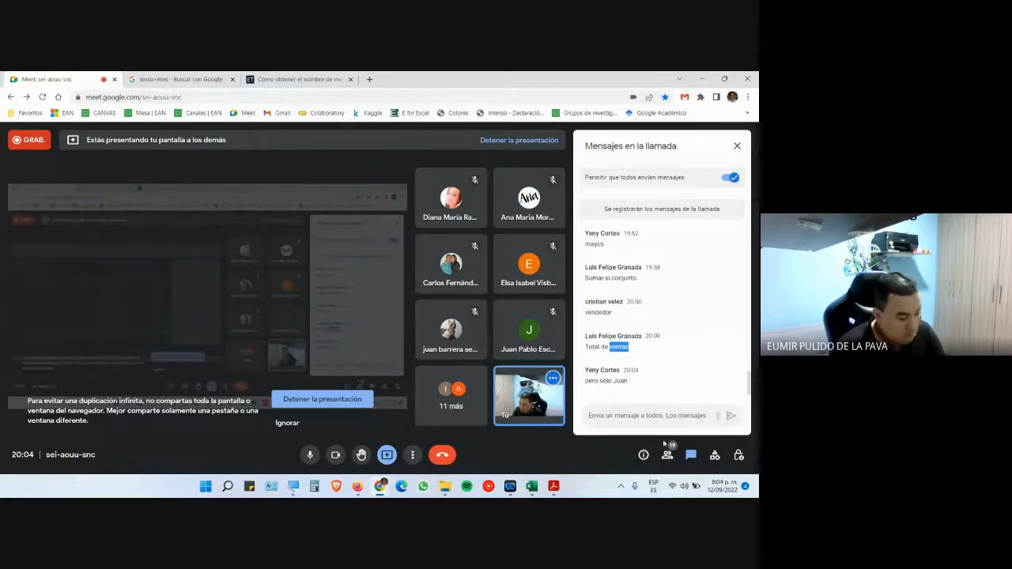
{"action": "key", "text": "alt+Tab"}
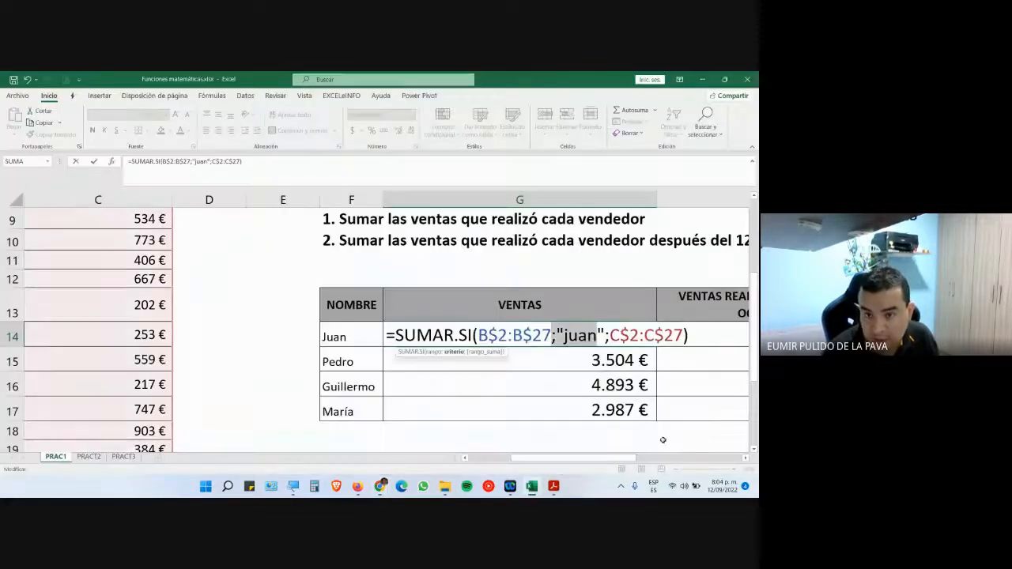
- Fill the G14 SUMAR.SI formula down to G17 and inspect G15's name criterion
{"action": "left_click", "coordinate": [637, 353]}
{"action": "left_click_drag", "start_coordinate": [655, 345], "coordinate": [663, 410]}
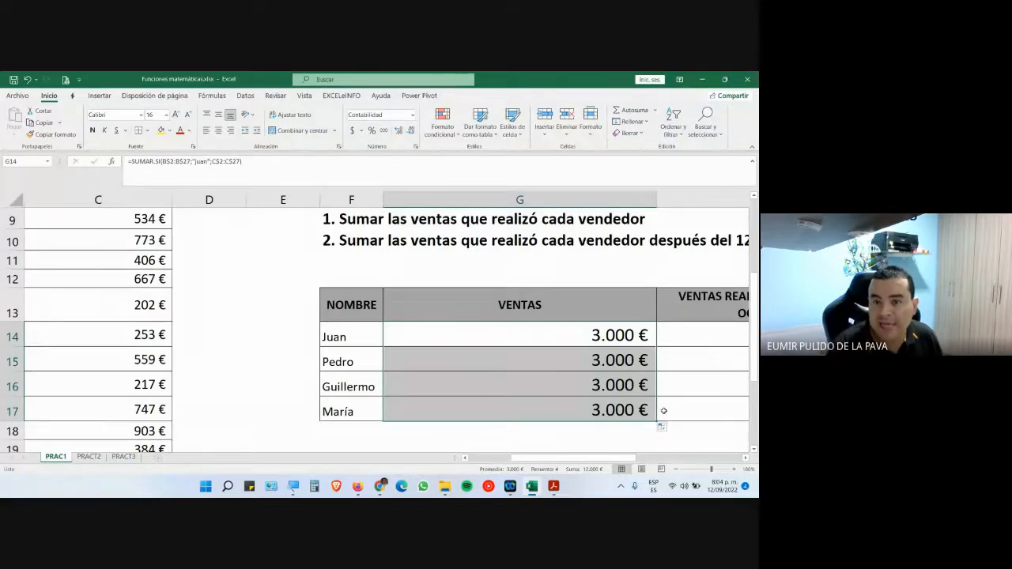
{"action": "double_click", "coordinate": [548, 360]}
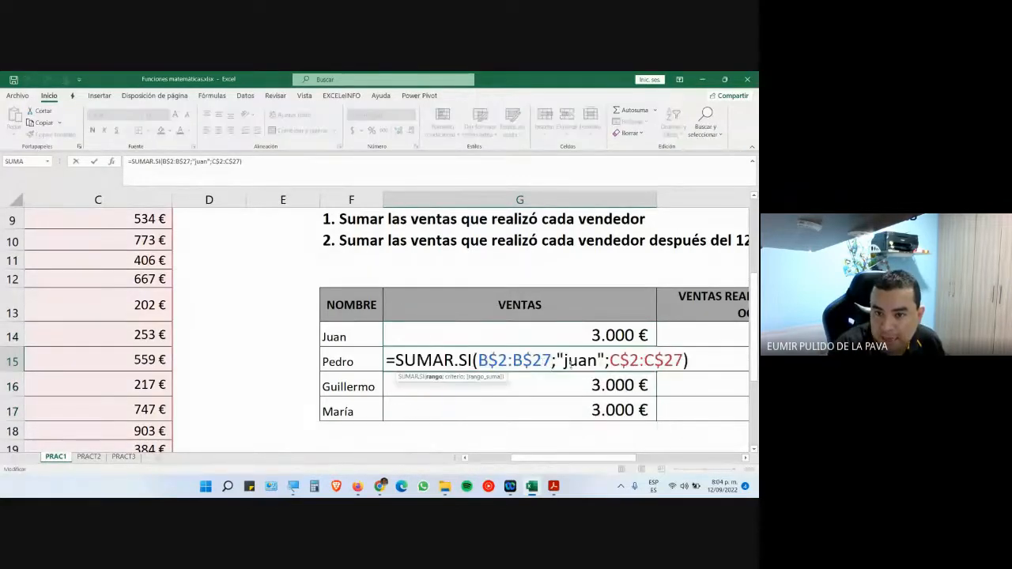
{"action": "left_click_drag", "start_coordinate": [564, 361], "coordinate": [597, 361]}
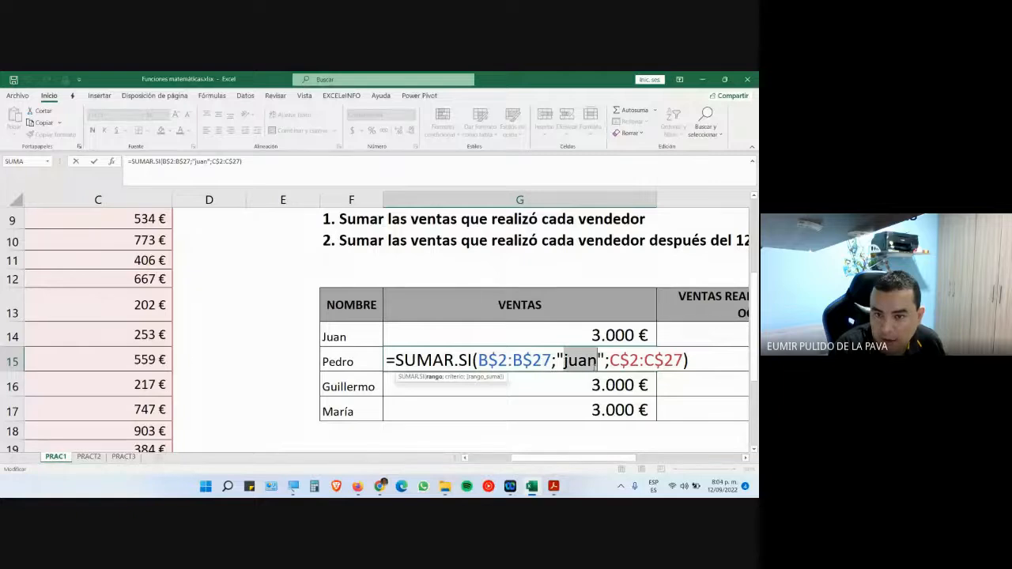
{"action": "key", "text": "Escape"}
- Inspect G16's copied criterion, then select the seller names in F14:F17
{"action": "double_click", "coordinate": [568, 383]}
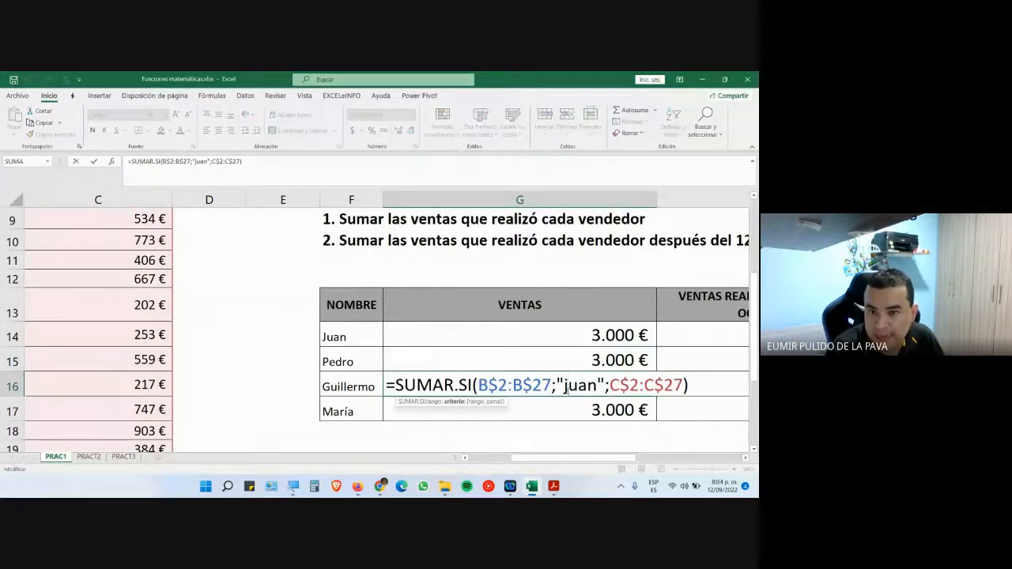
{"action": "left_click_drag", "start_coordinate": [568, 385], "coordinate": [592, 386]}
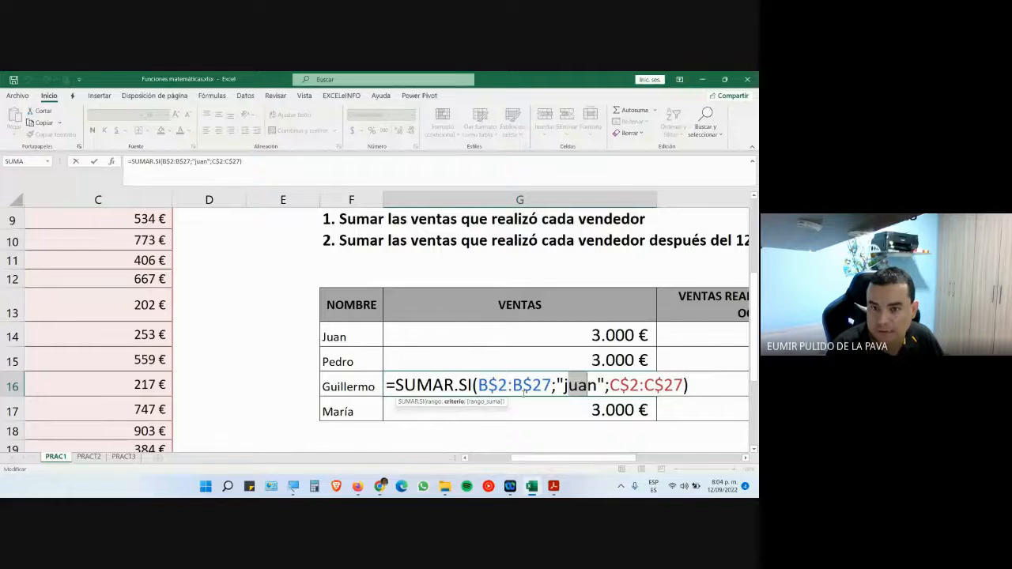
{"action": "key", "text": "Escape"}
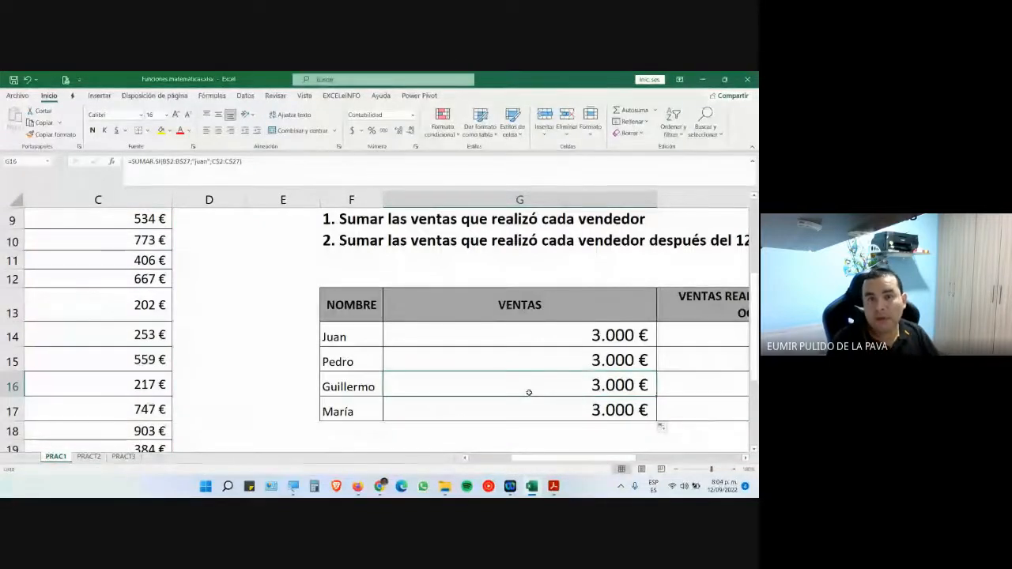
{"action": "left_click_drag", "start_coordinate": [345, 331], "coordinate": [332, 400]}
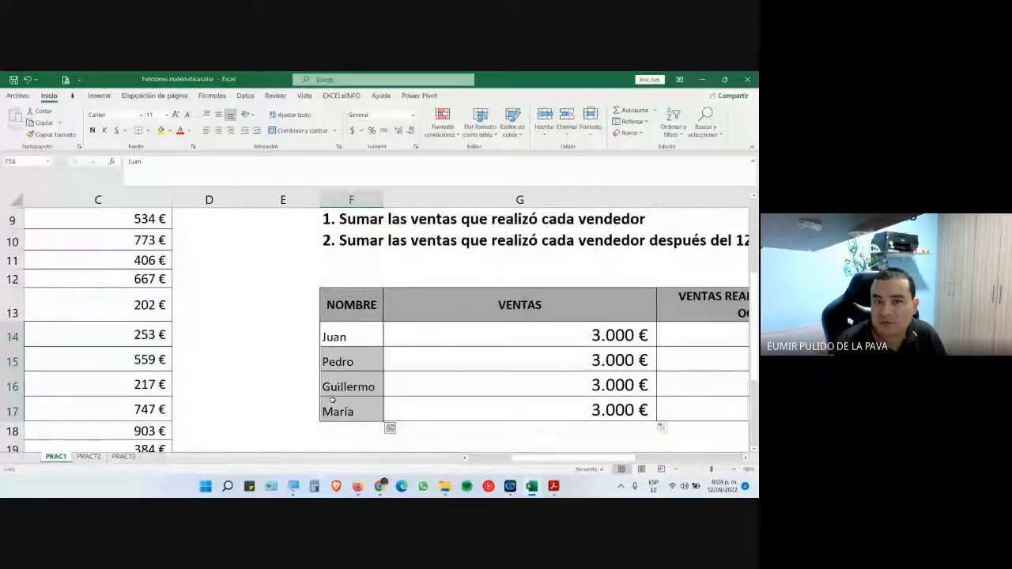
- Replace G14's hard-coded "juan" criterion with cell F14 and fill it down to G17
{"action": "double_click", "coordinate": [426, 340]}
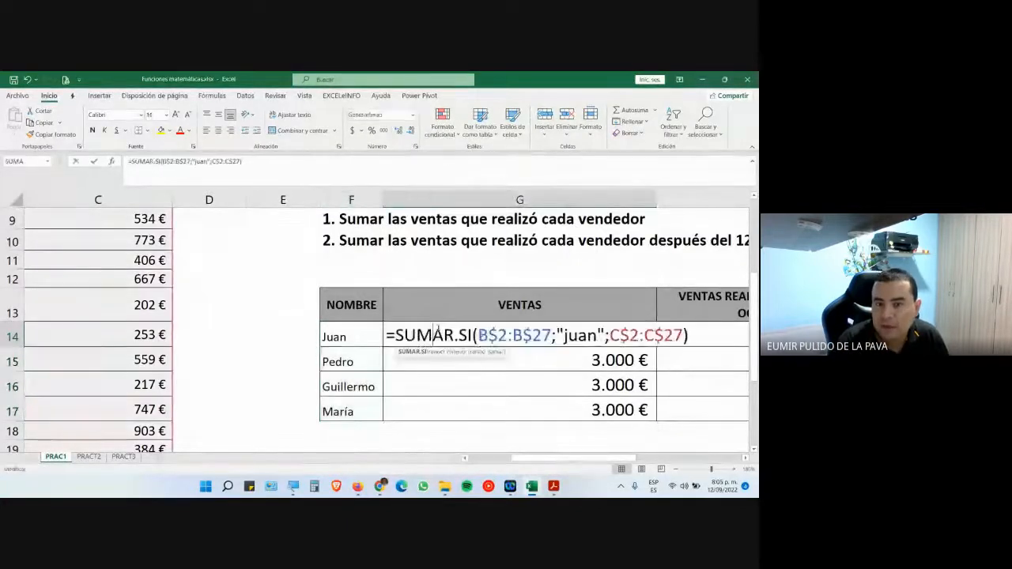
{"action": "left_click_drag", "start_coordinate": [557, 335], "coordinate": [606, 335]}
{"action": "key", "text": "Delete"}
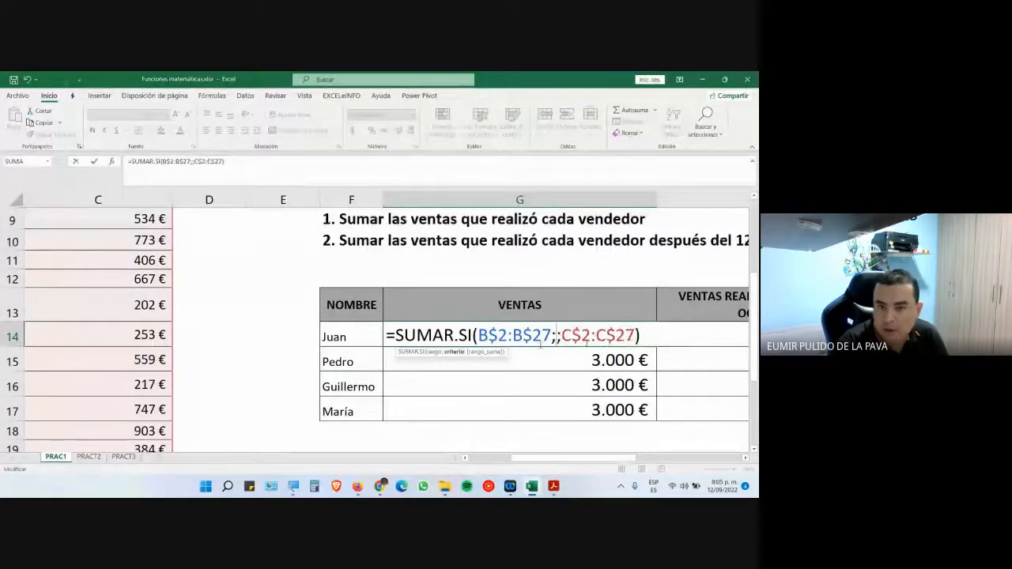
{"action": "left_click", "coordinate": [356, 345]}
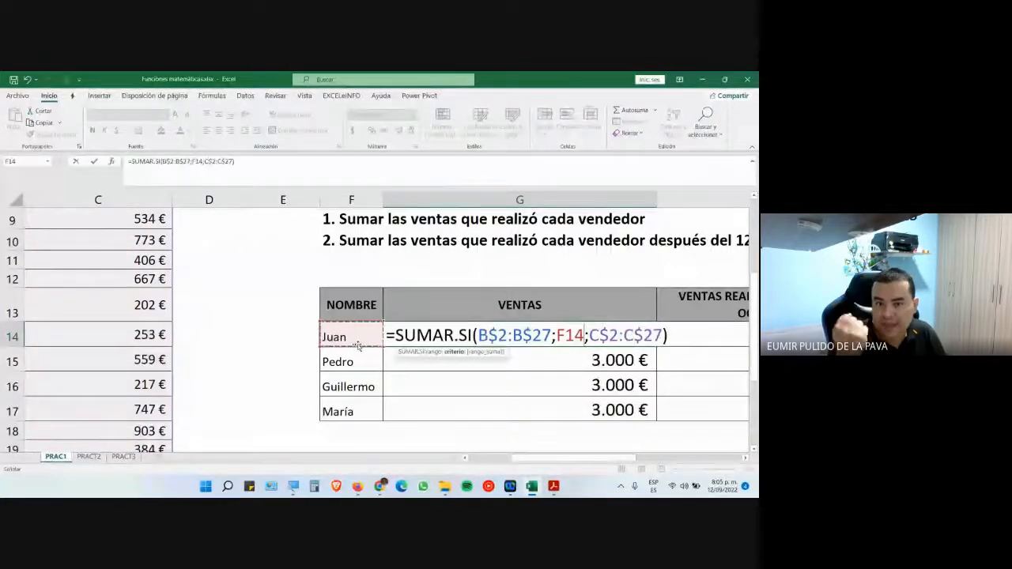
{"action": "key", "text": "Return"}
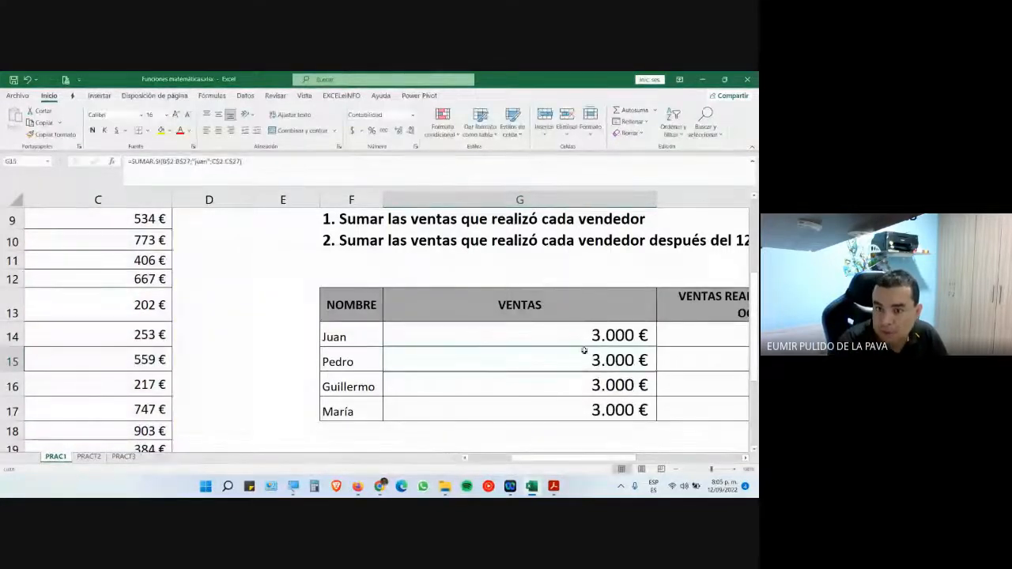
{"action": "left_click", "coordinate": [655, 344]}
{"action": "left_click_drag", "start_coordinate": [656, 345], "coordinate": [660, 425]}
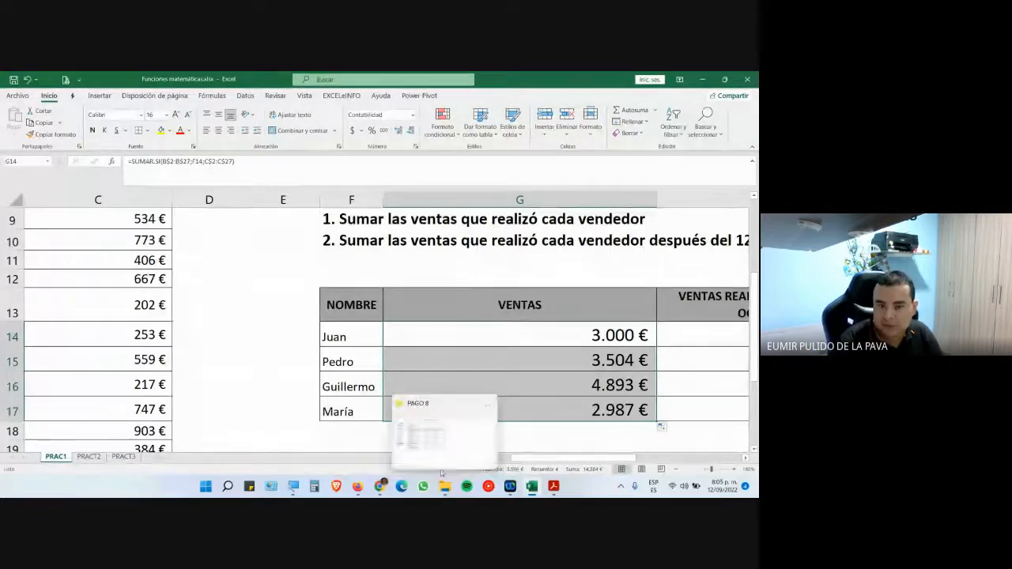
- Switch to the Google Meet call, check the chat, and turn the camera off
{"action": "left_click", "coordinate": [387, 491]}
{"action": "left_click", "coordinate": [343, 444]}
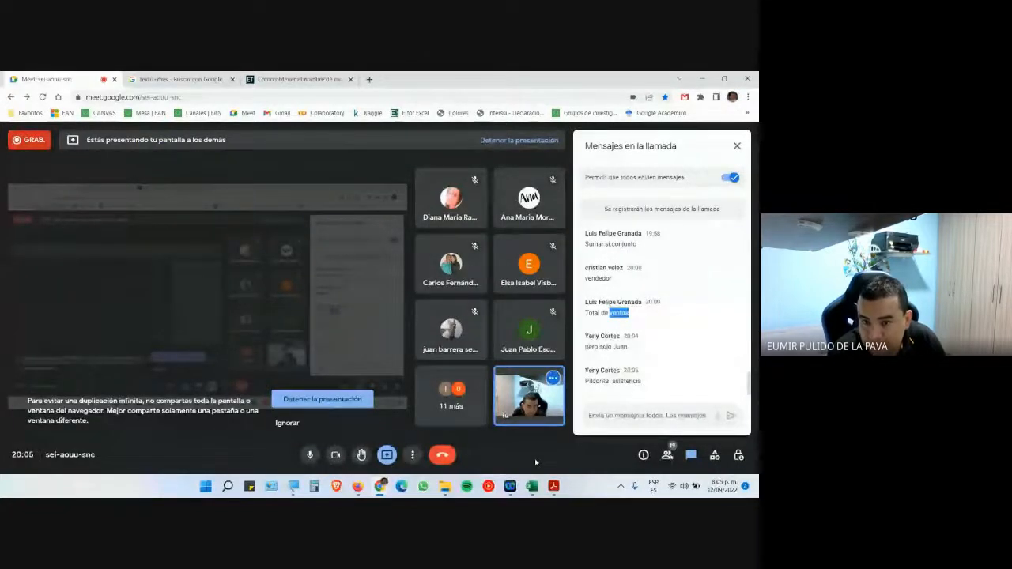
{"action": "left_click", "coordinate": [594, 369]}
{"action": "double_click", "coordinate": [595, 369]}
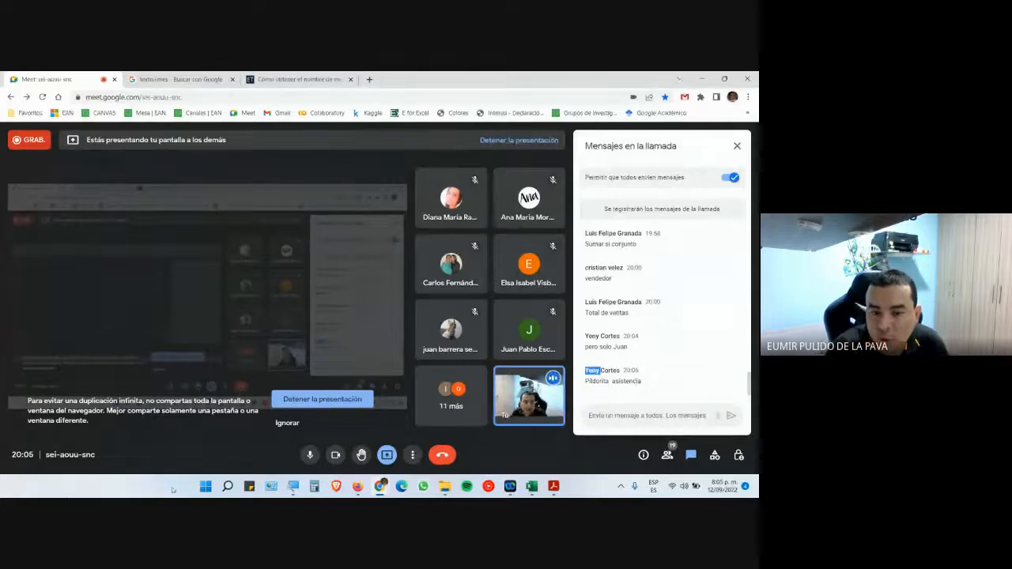
{"action": "left_click", "coordinate": [335, 455]}
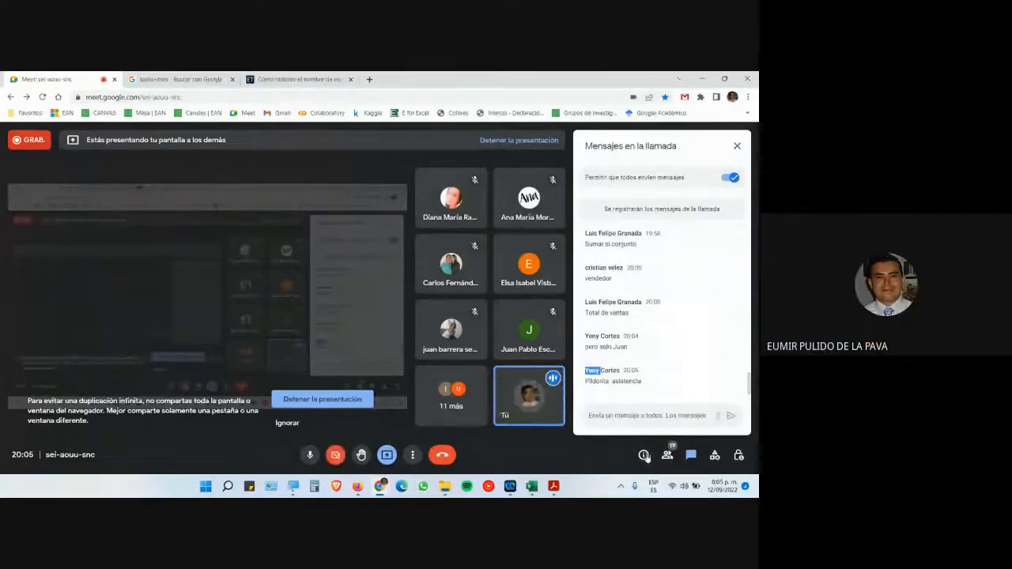
{"action": "left_click", "coordinate": [673, 486]}
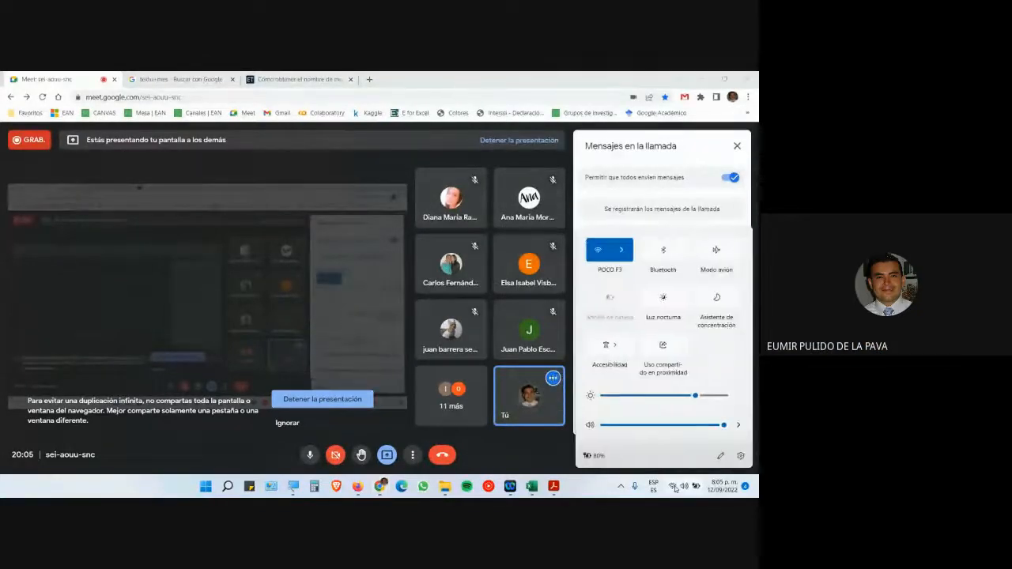
- Check the Wi-Fi network list, then stop presenting the screen in Meet
{"action": "left_click", "coordinate": [621, 250]}
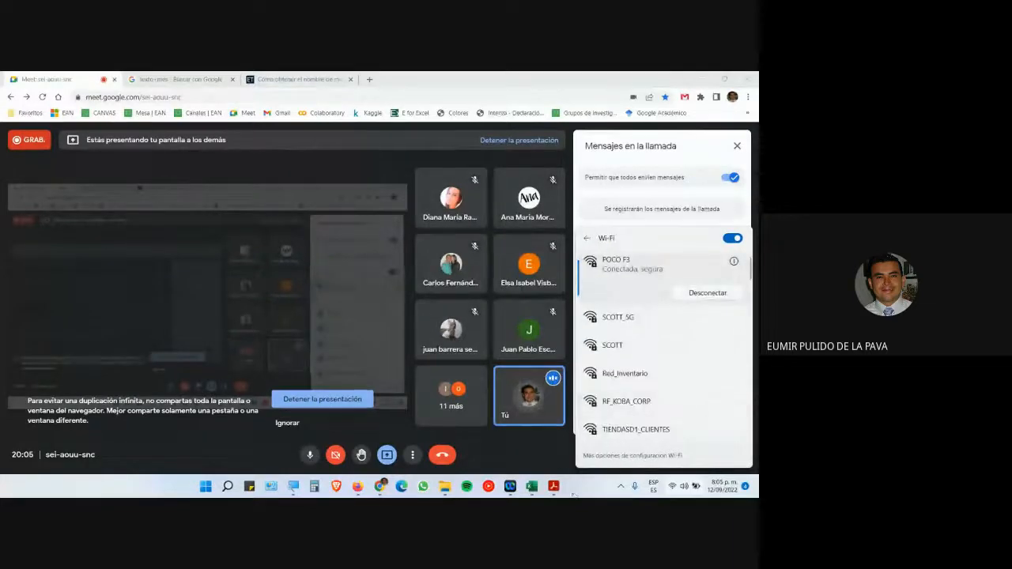
{"action": "left_click", "coordinate": [646, 471]}
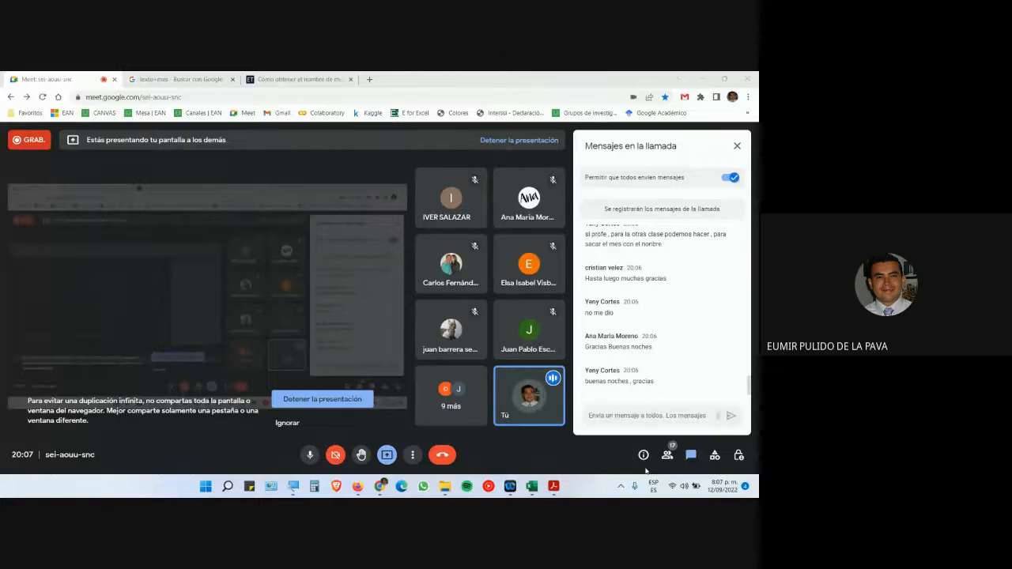
{"action": "left_click", "coordinate": [349, 406]}
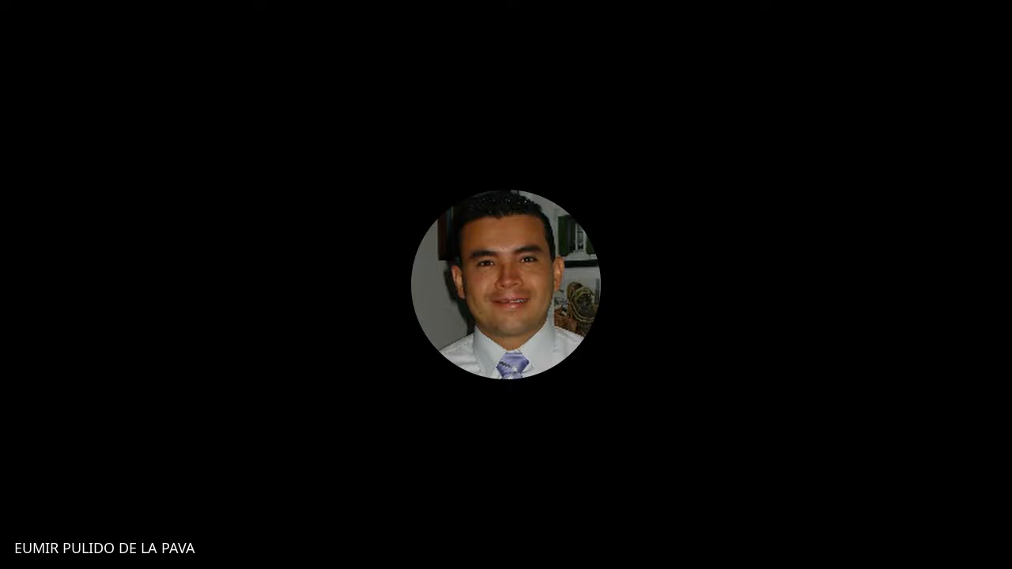